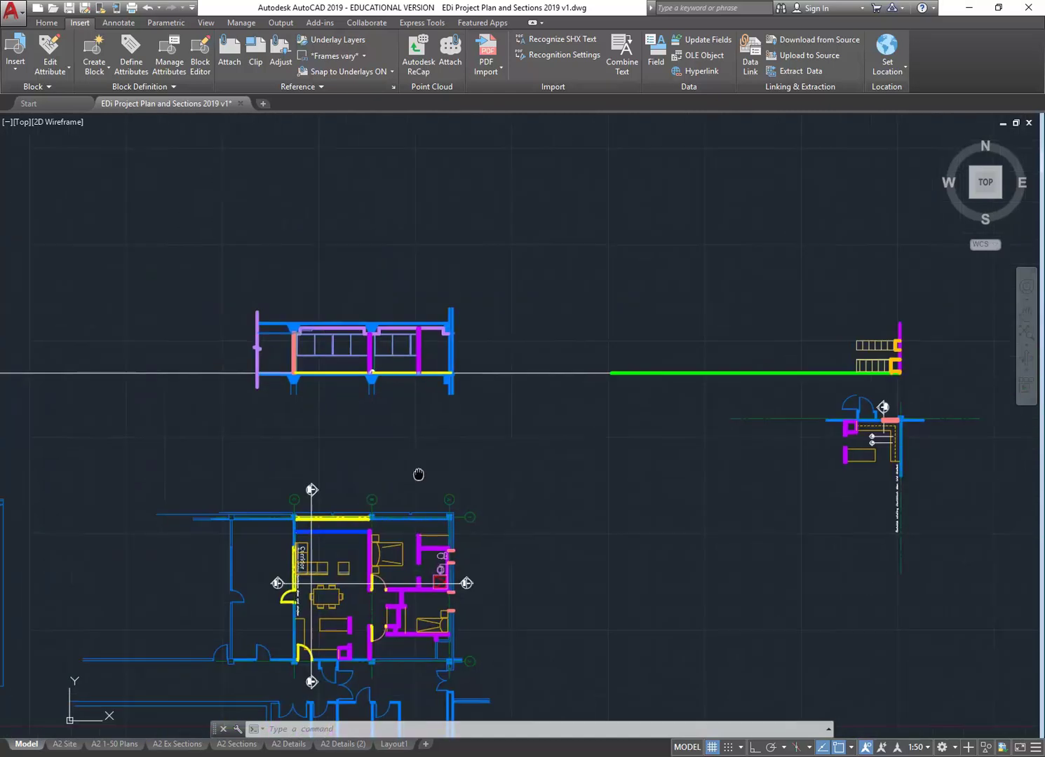
Step: Examine the floor plans and sections in model space, including the section line through the proposed apartment's stud walls
scroll(282, 492, "down", 2)
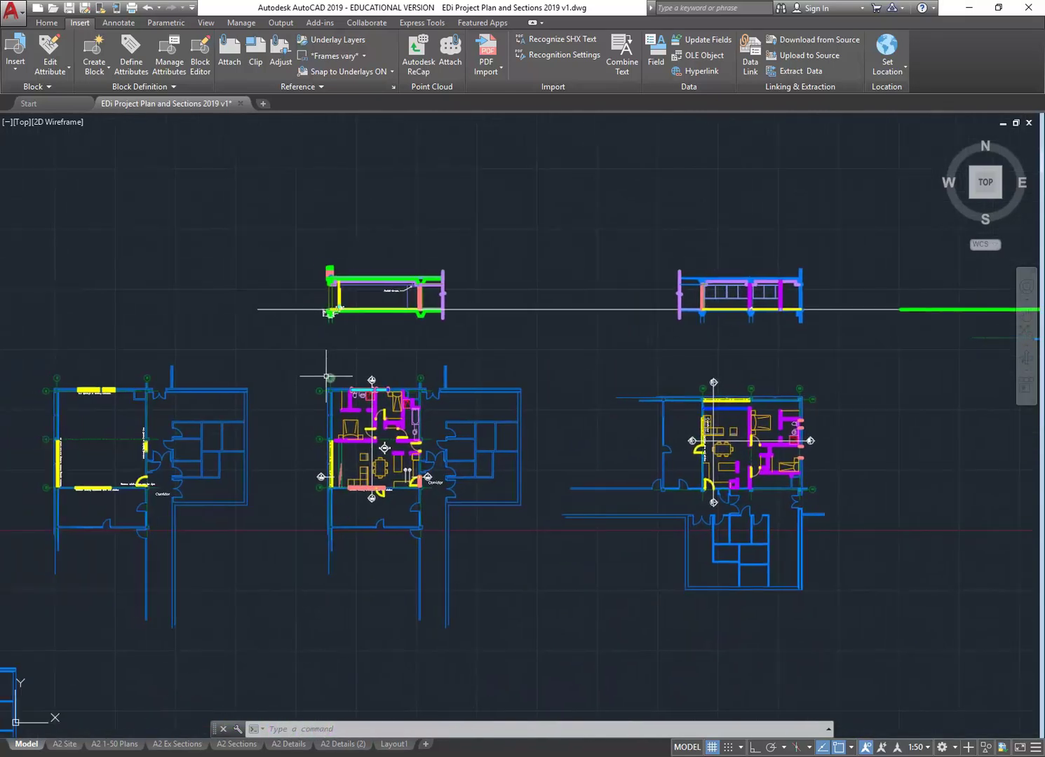
scroll(353, 429, "up", 4)
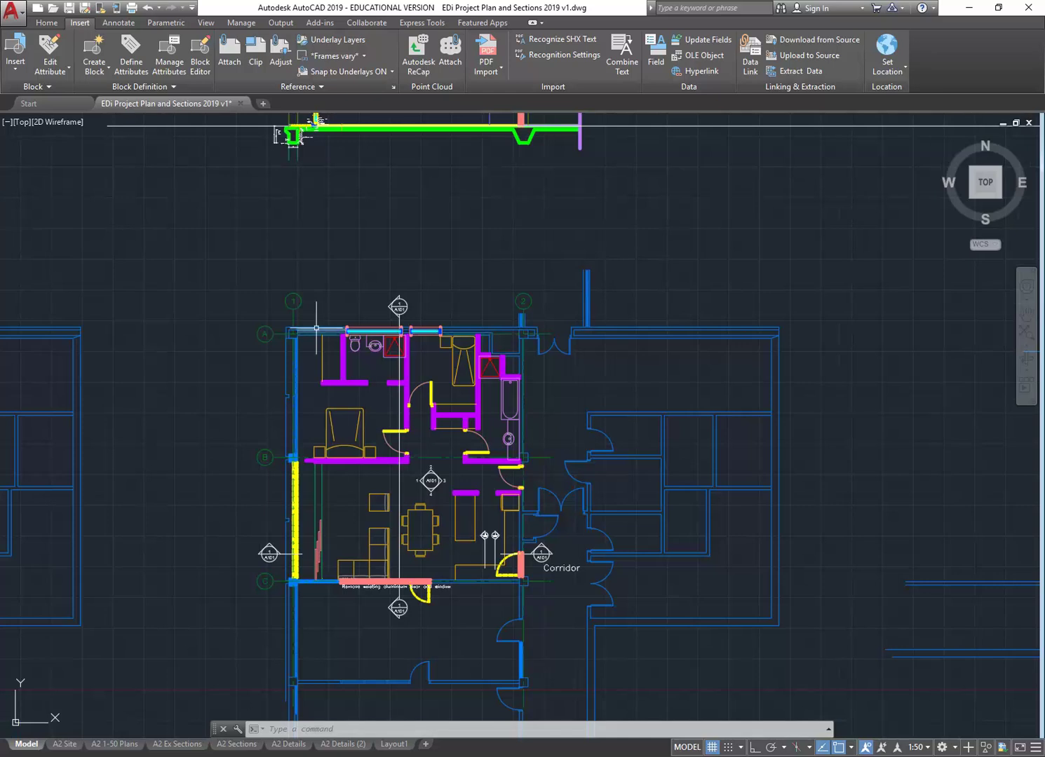
scroll(395, 459, "up", 6)
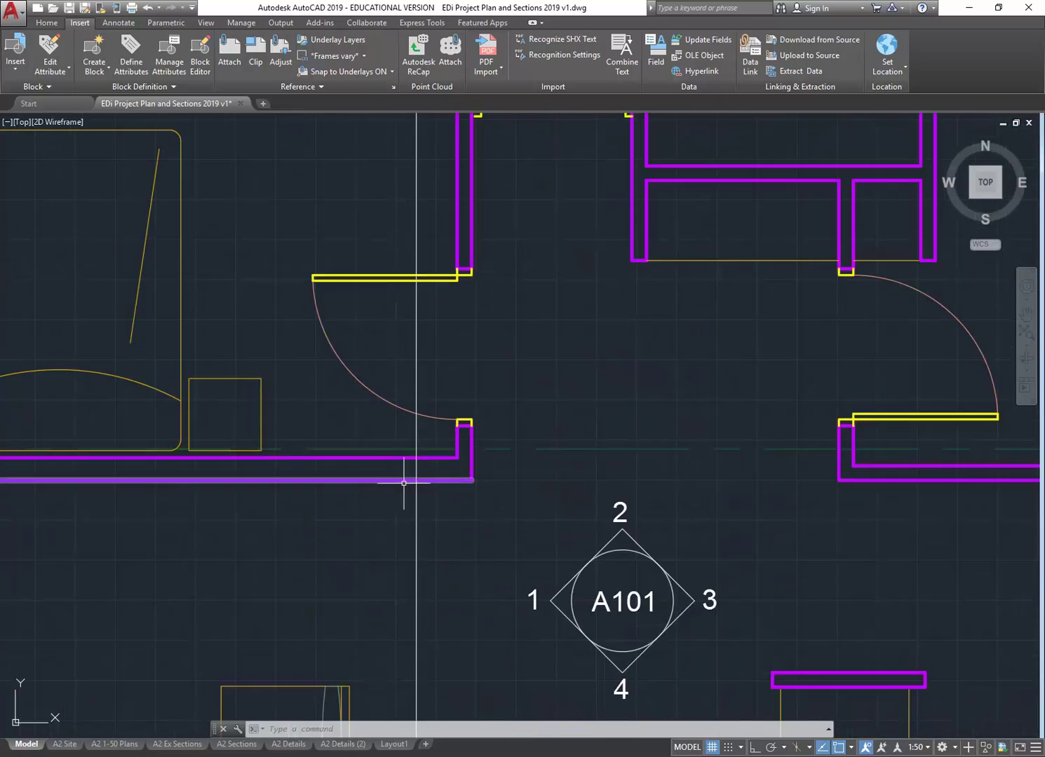
scroll(410, 496, "down", 6)
scroll(271, 436, "down", 2)
middle_click_drag(272, 436, 511, 438)
scroll(392, 449, "down", 2)
middle_click_drag(256, 452, 495, 460)
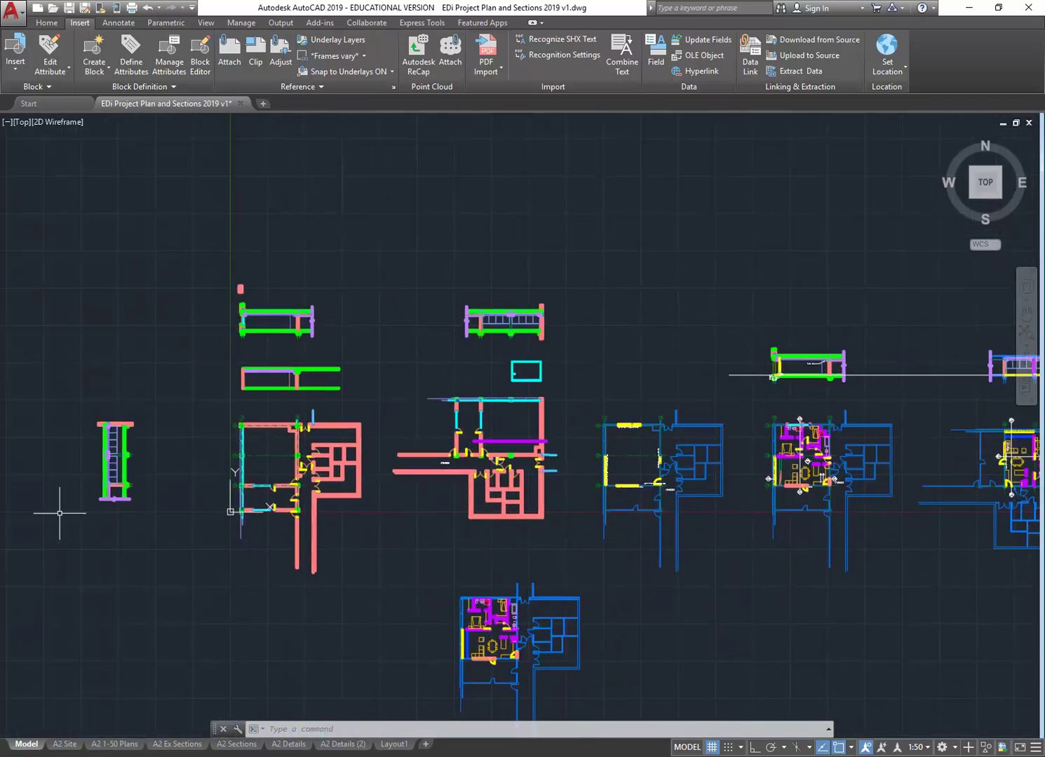
Step: Copy the upright rotated section horizontally with Ortho on, placing it beside the rotated apartment plan
middle_click_drag(89, 419, 213, 415)
scroll(212, 415, "up", 1)
scroll(222, 487, "up", 2)
middle_click_drag(237, 537, 238, 516)
scroll(189, 585, "up", 1)
scroll(190, 585, "down", 1)
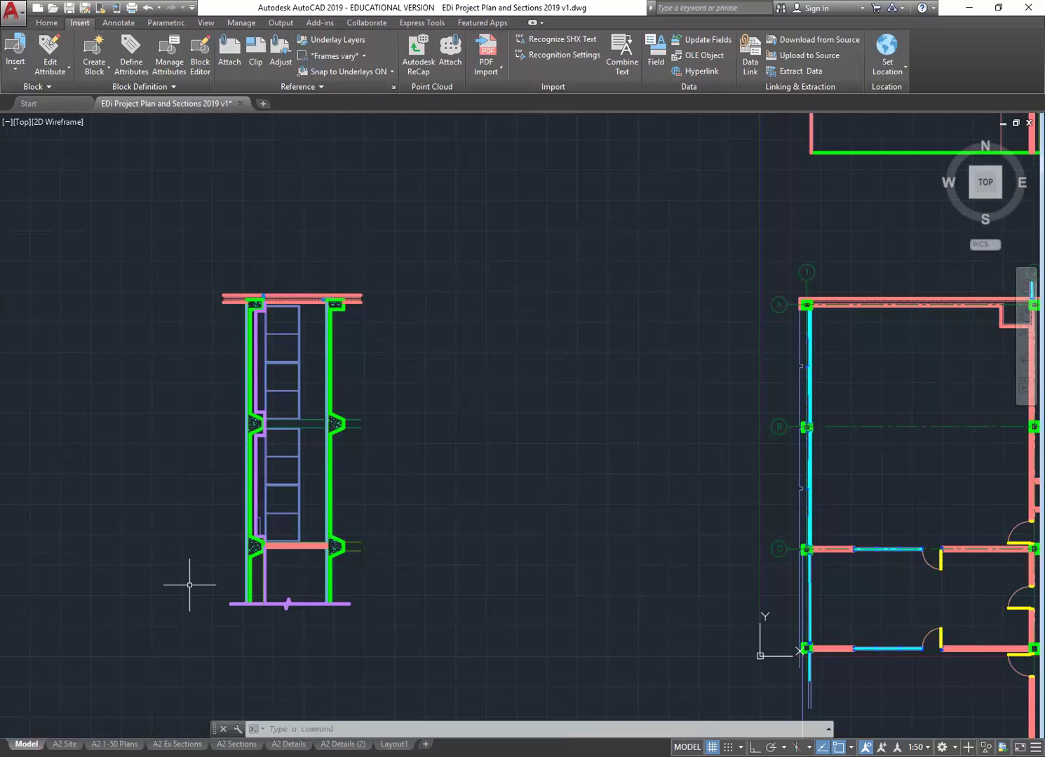
left_click(151, 245)
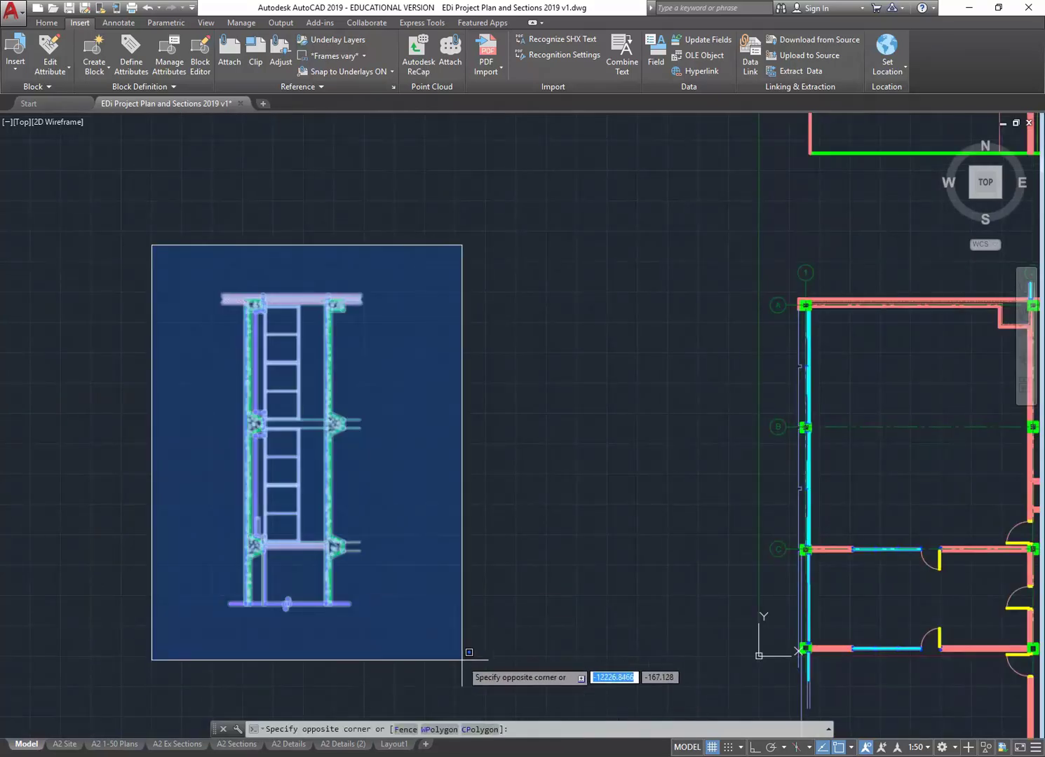
left_click(462, 660)
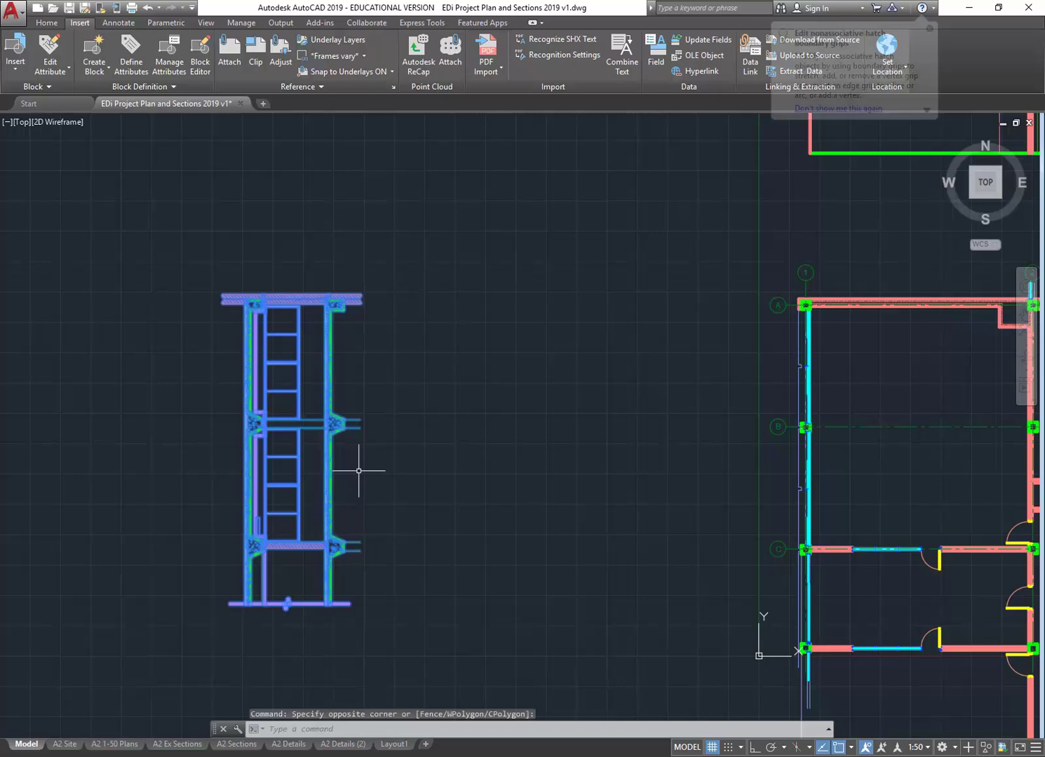
left_click(47, 23)
left_click(170, 55)
left_click(215, 651)
scroll(222, 640, "down", 10)
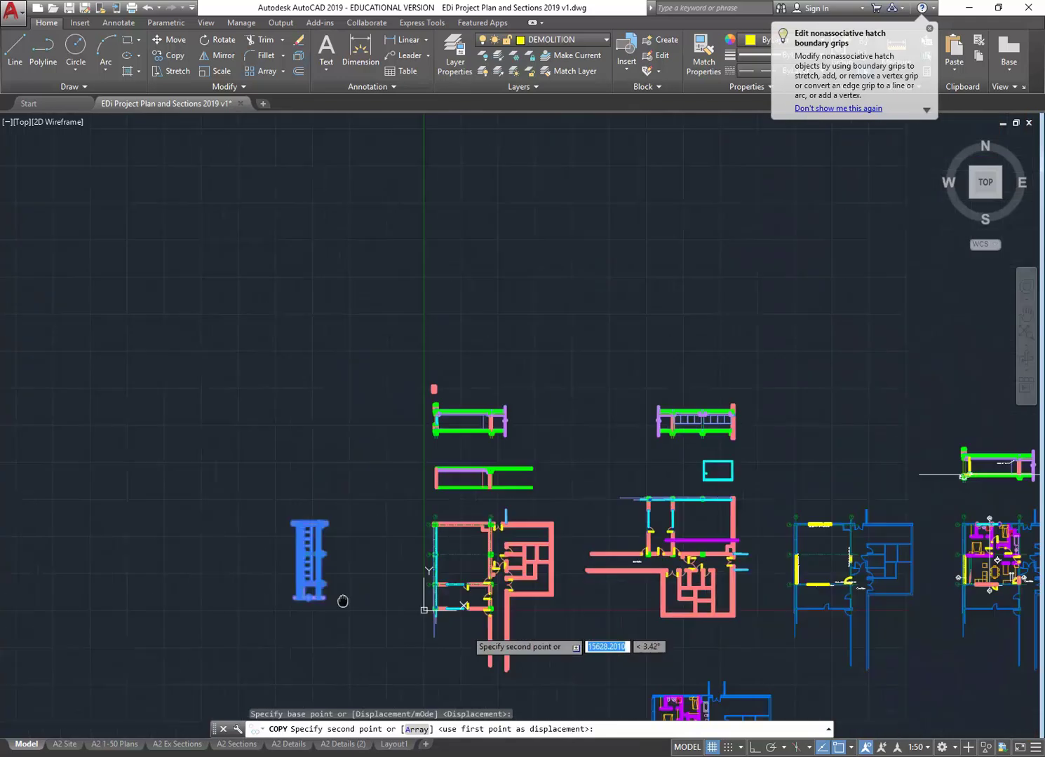
scroll(456, 572, "up", 4)
scroll(432, 571, "up", 3)
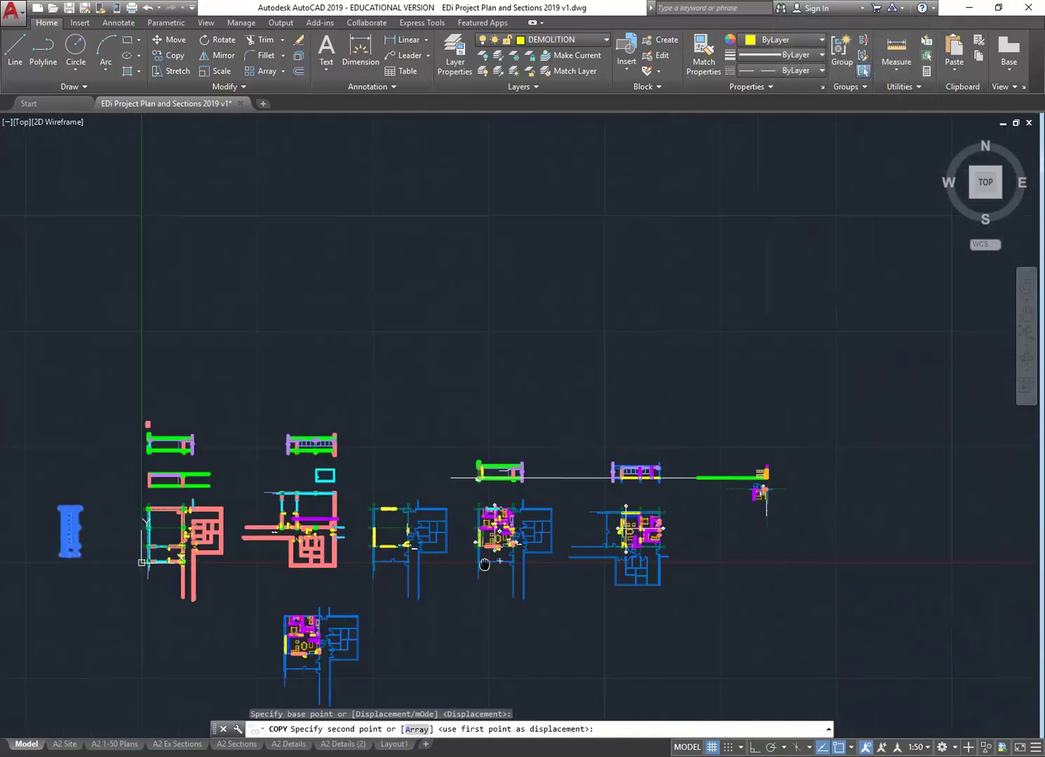
scroll(404, 581, "up", 2)
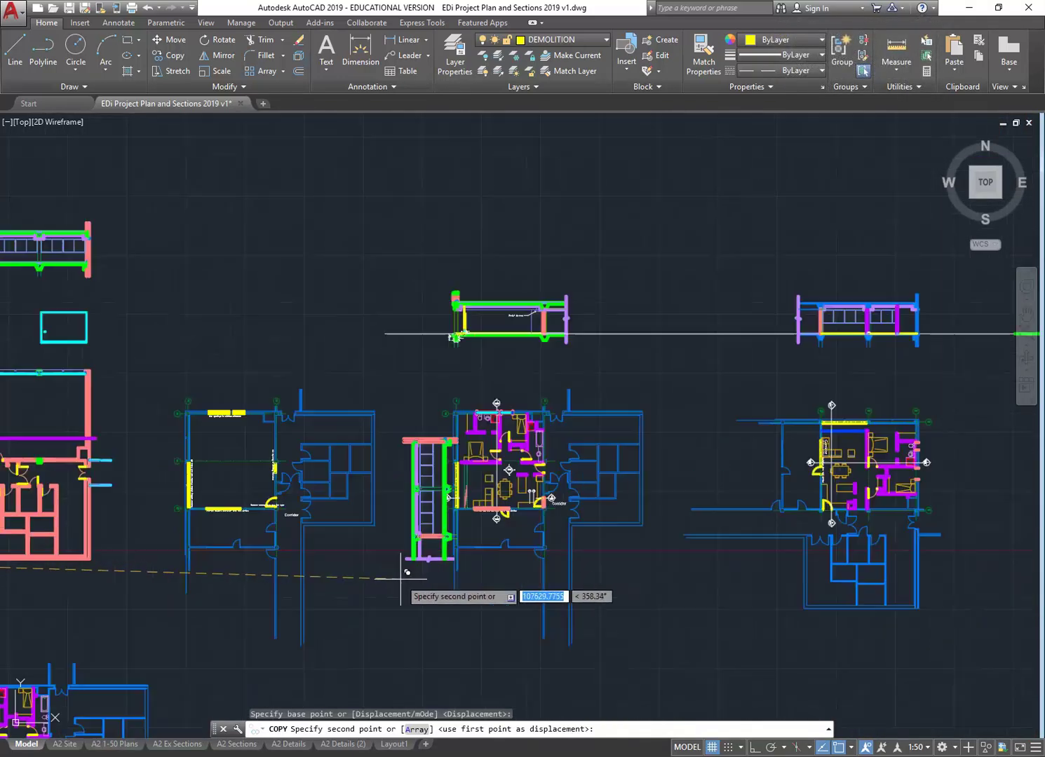
left_click(755, 749)
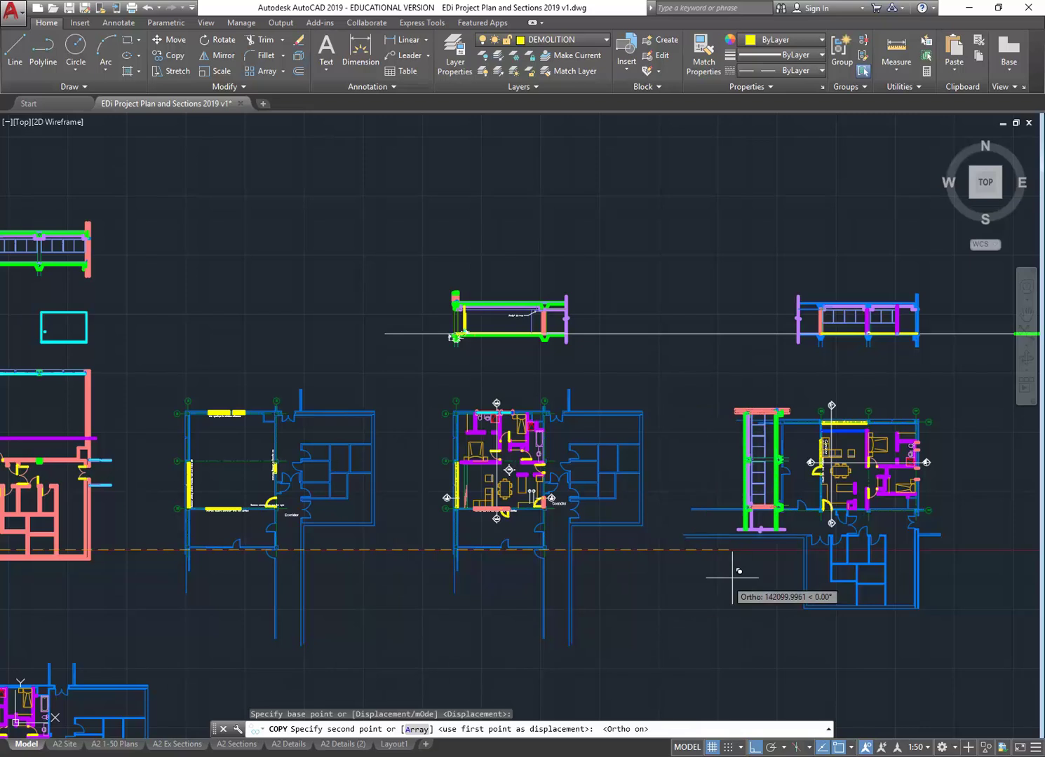
middle_click_drag(737, 568, 380, 568)
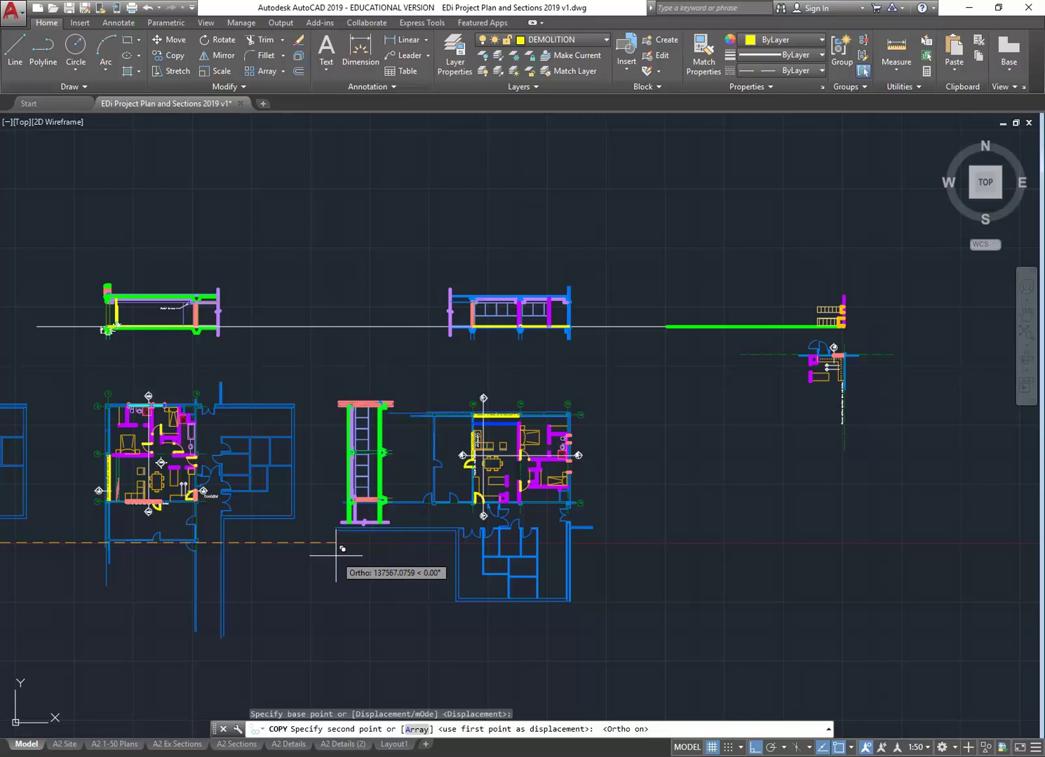
left_click(337, 556)
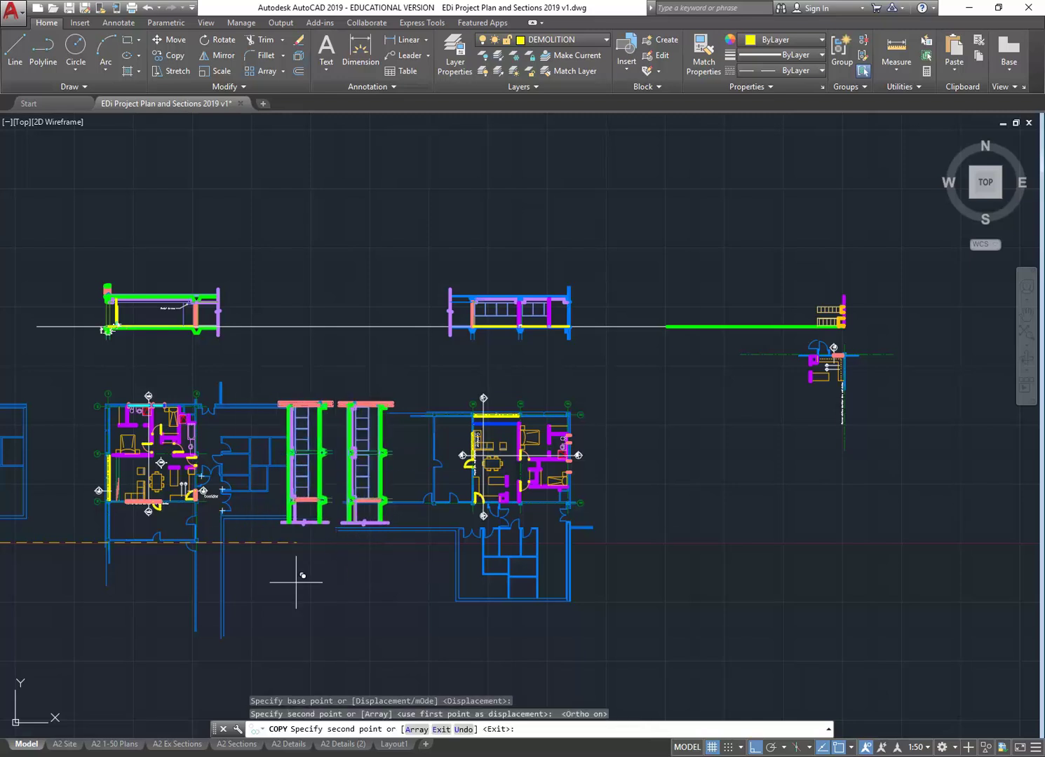
key("Return")
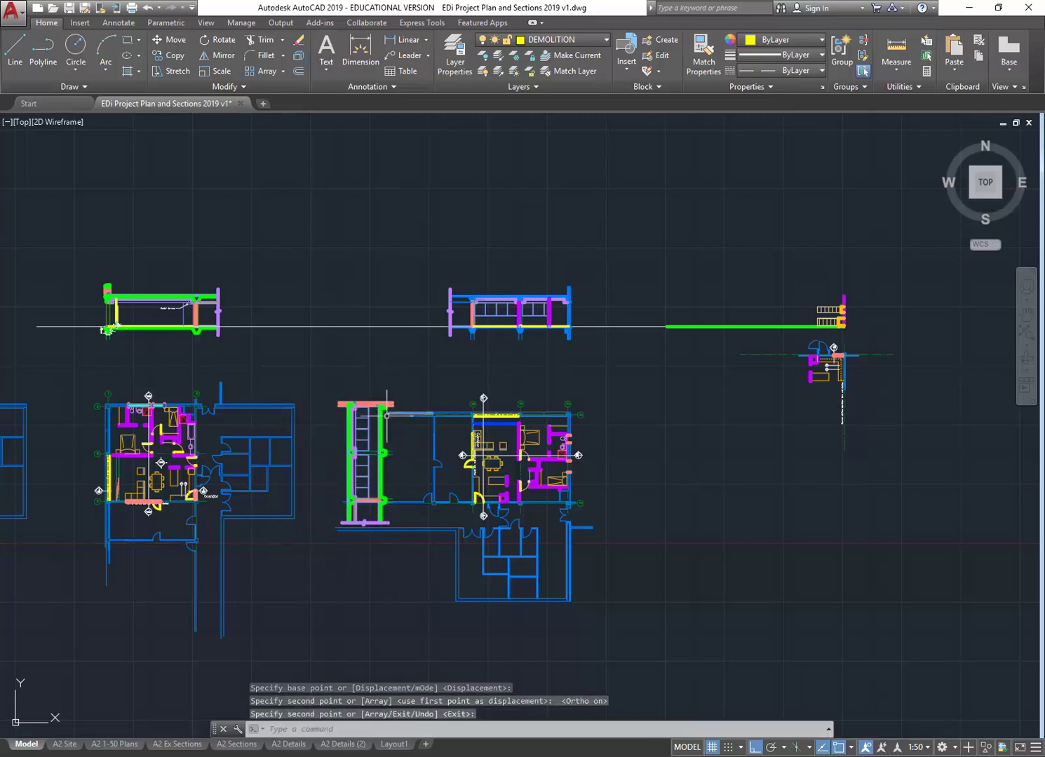
Step: Draw a vertical cutting line about 18,700 units long between the copied section and the rotated apartment plan
scroll(365, 456, "up", 4)
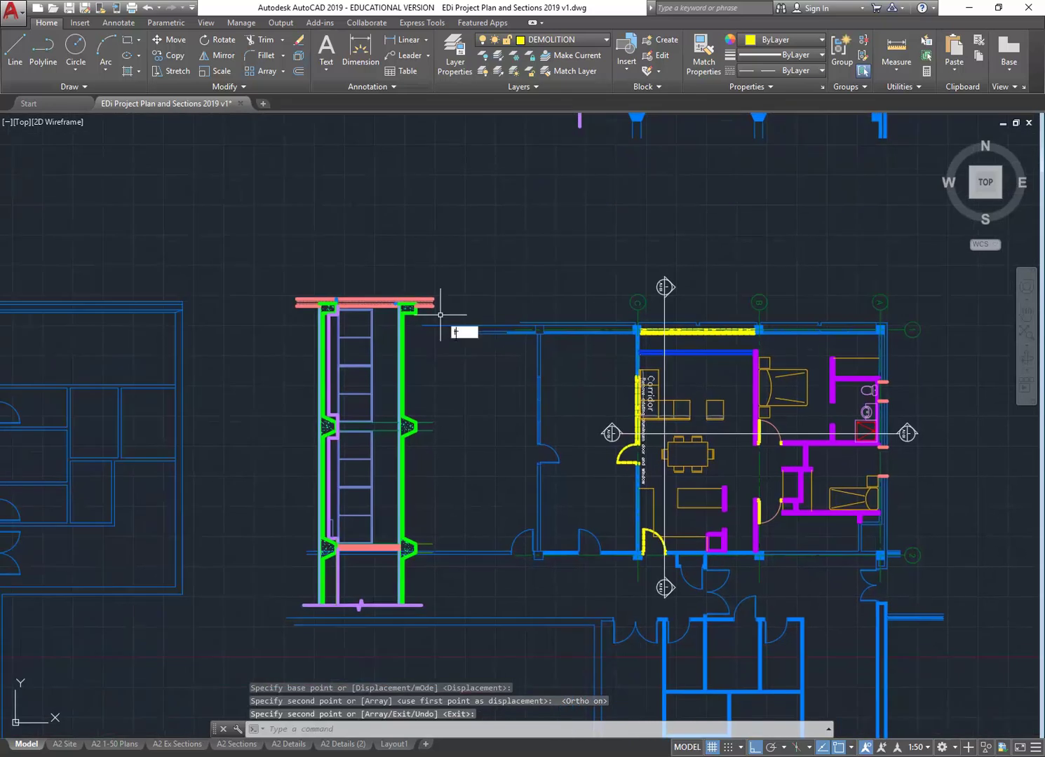
scroll(441, 315, "down", 3)
key("l")
key("Return")
left_click(476, 206)
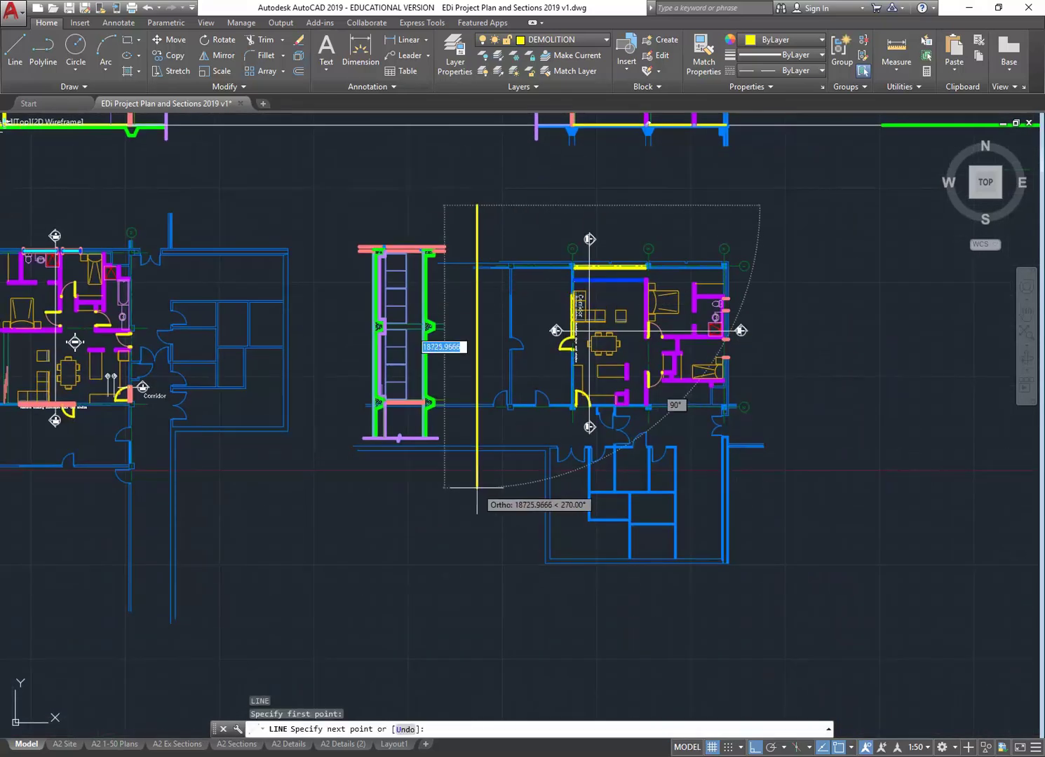
left_click(476, 486)
key("Return")
Step: Trim the rotated plan's wall lines back to the vertical cutting line on the copied section's side
type("tr")
key("Return")
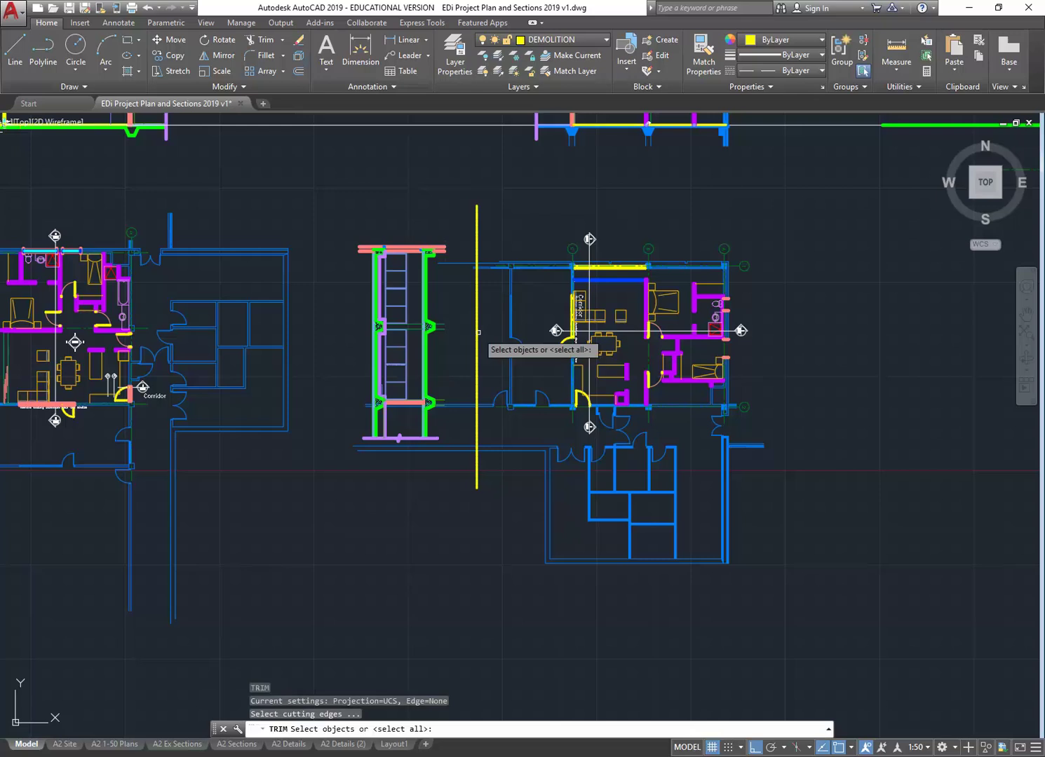
left_click(492, 228)
left_click(463, 233)
key("Return")
left_click(468, 233)
left_click(446, 485)
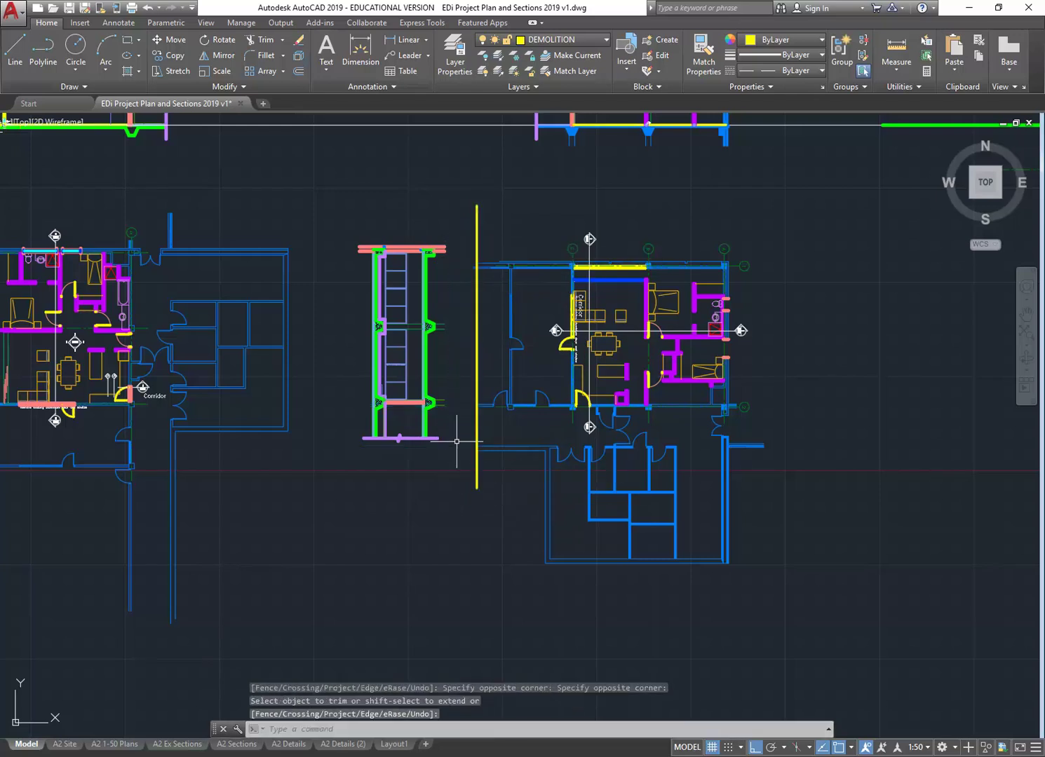
Step: Erase the temporary vertical cutting line between the copied section and the rotated plan
scroll(471, 365, "up", 2)
key("Escape")
left_click(482, 305)
left_click(448, 350)
key("Delete")
Step: Make A-WALL-STUD-PB the current layer for projecting the apartment's stud walls
middle_click_drag(454, 395, 504, 429)
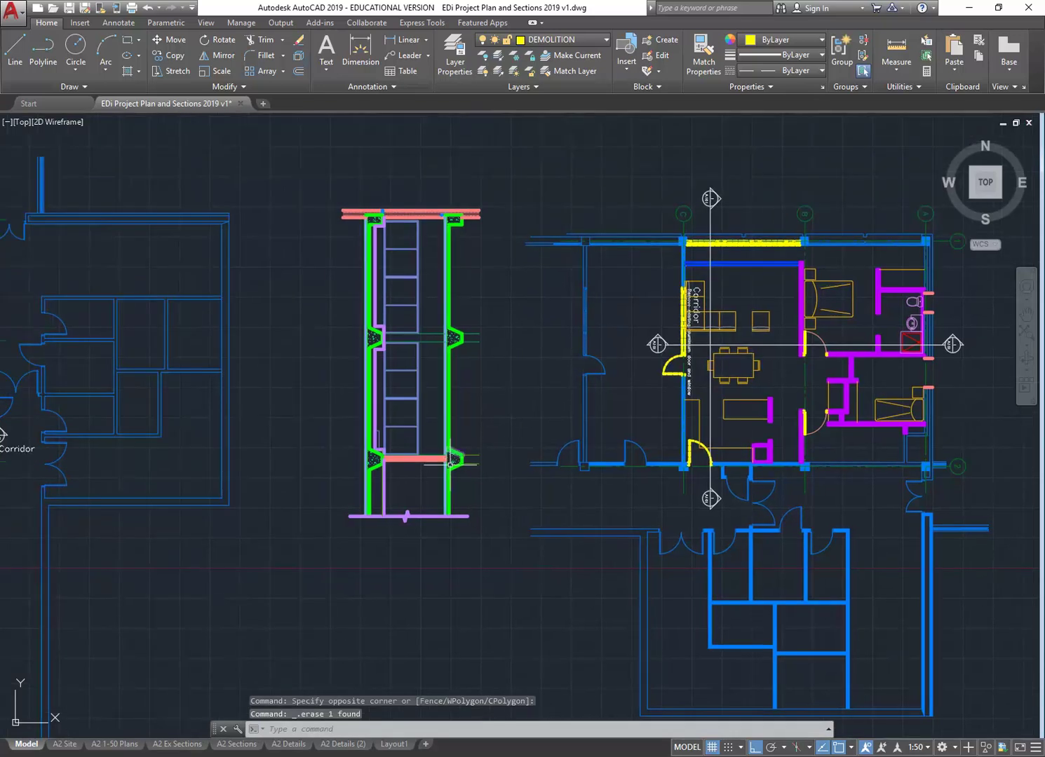
middle_click_drag(708, 351, 584, 363)
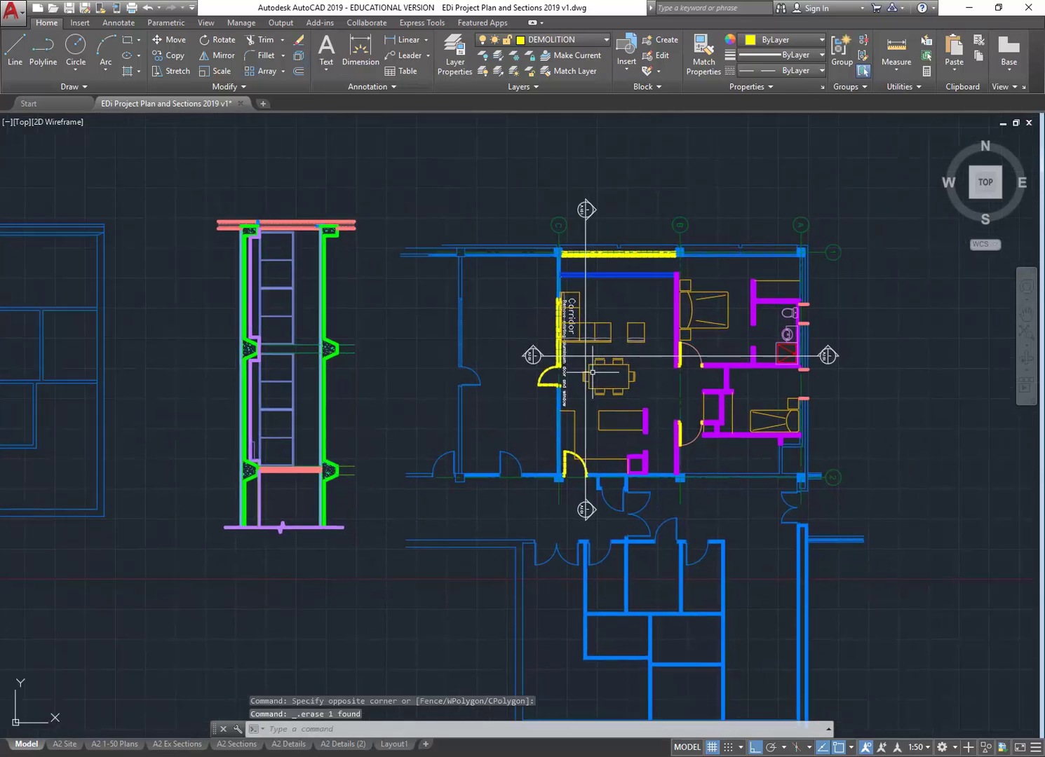
scroll(618, 402, "down", 2)
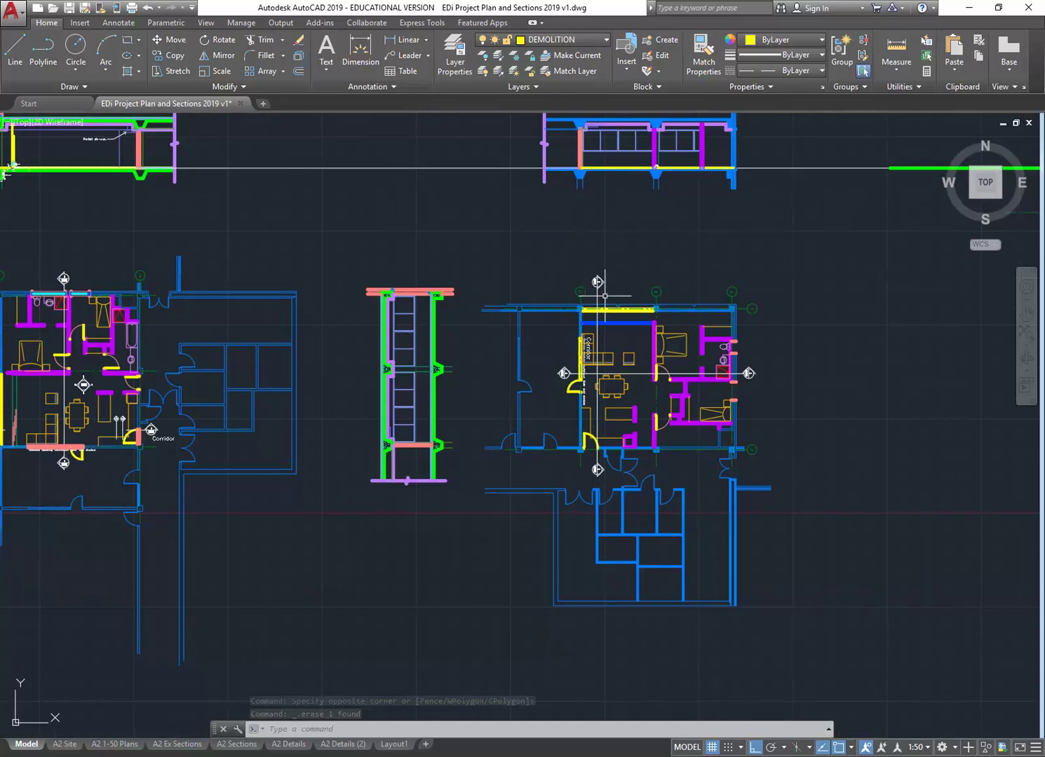
middle_click_drag(440, 413, 664, 408)
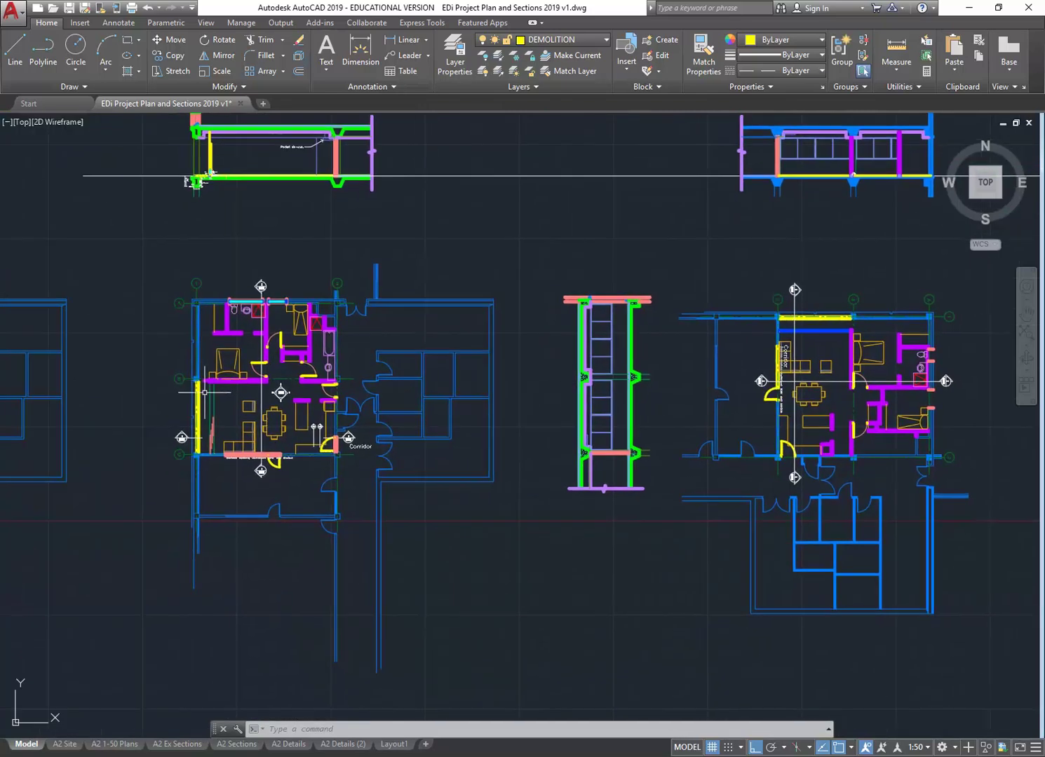
scroll(295, 396, "up", 4)
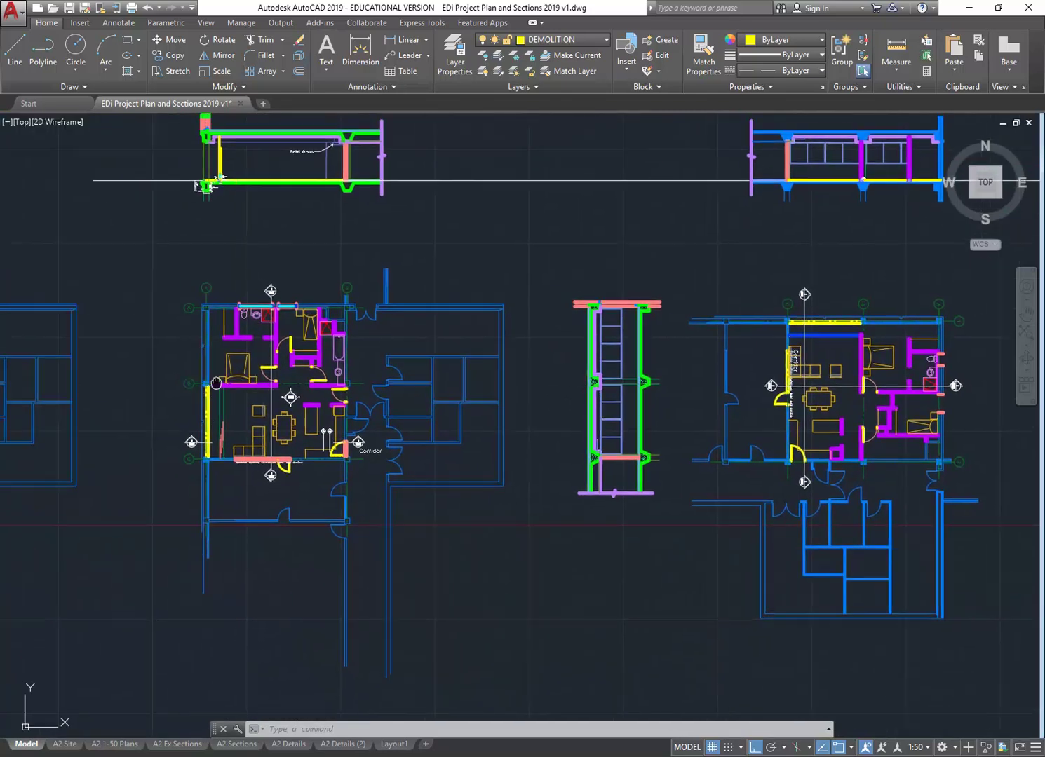
scroll(319, 397, "up", 4)
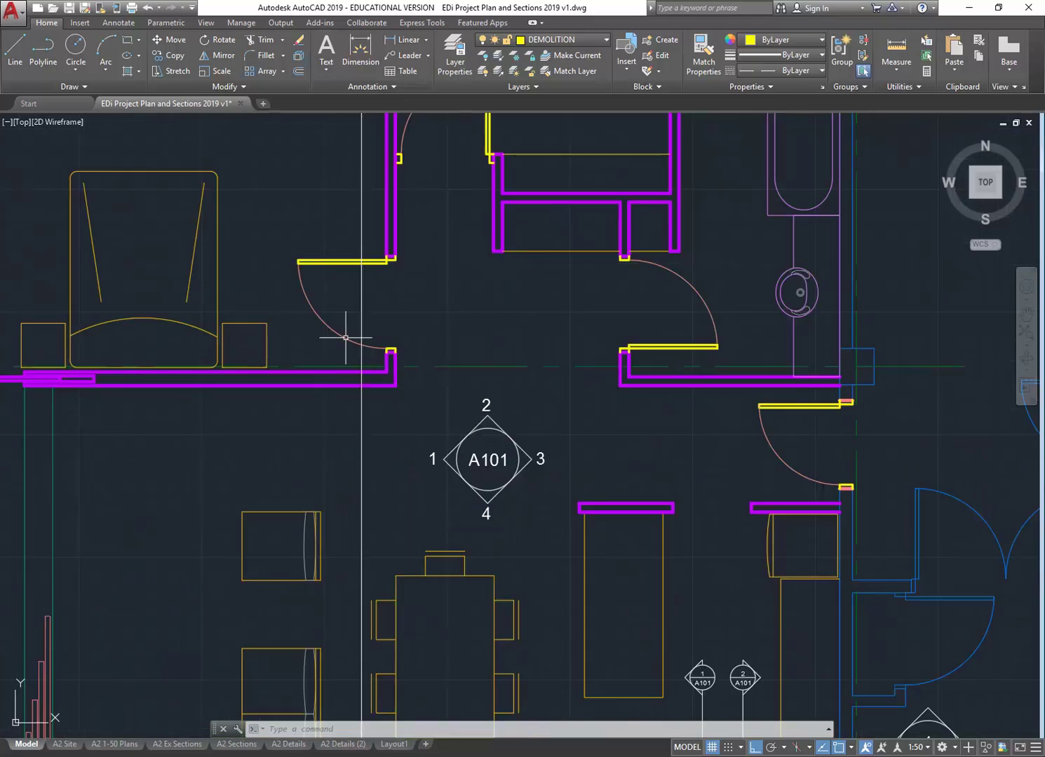
left_click(561, 39)
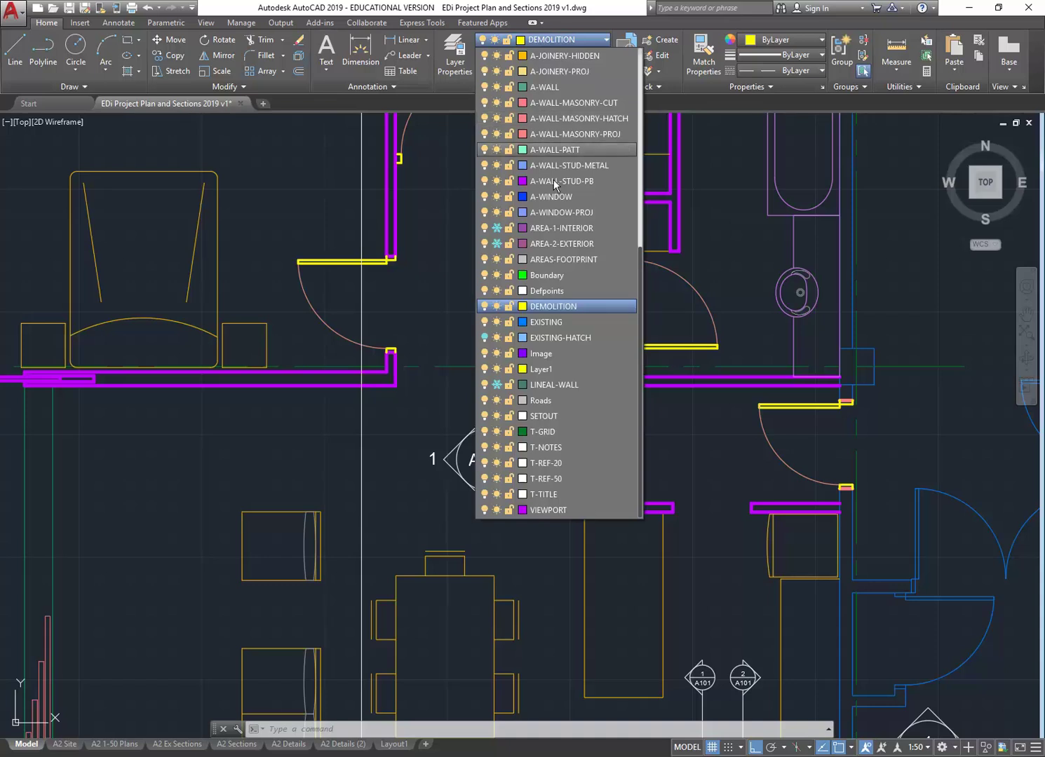
scroll(540, 322, "up", 3)
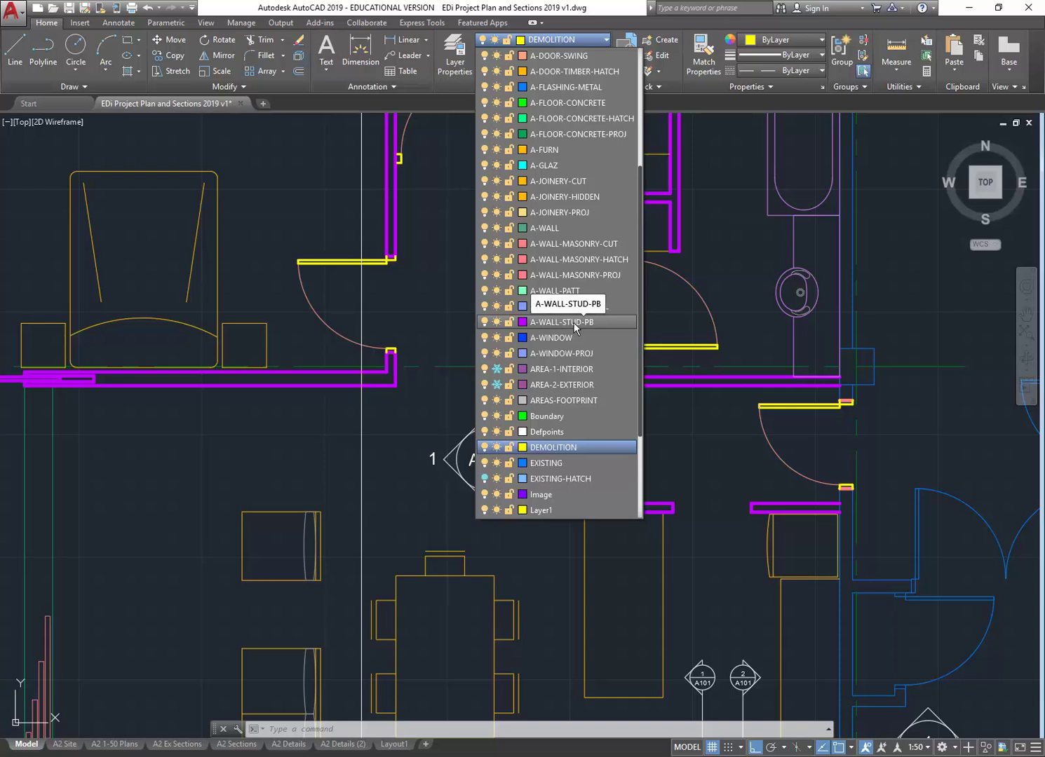
left_click(575, 323)
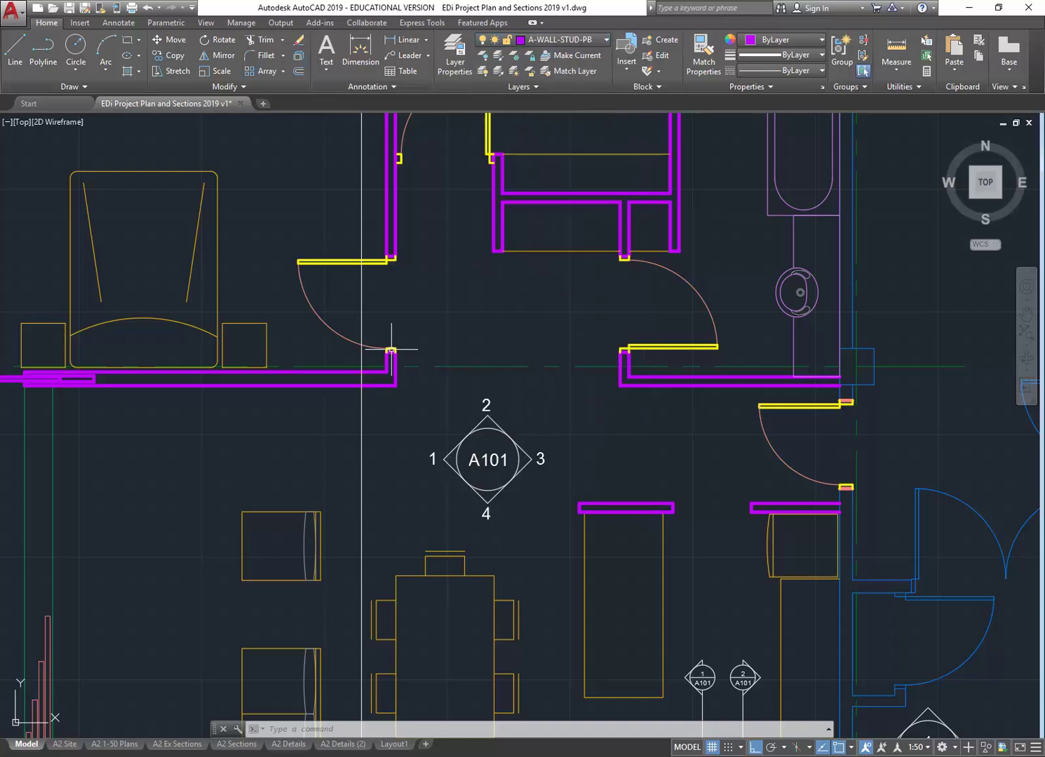
Step: Start a line where the vertical section line crosses the bedroom wall's upper face and extend it horizontally across the copied section
left_click(15, 49)
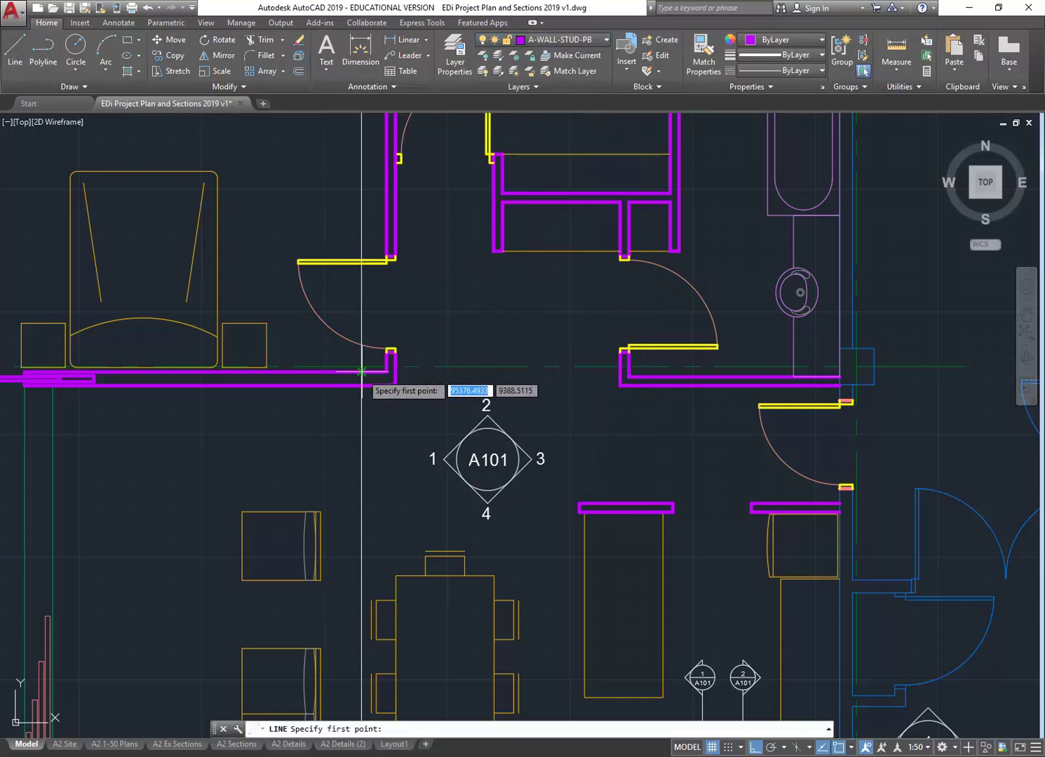
left_click(362, 372)
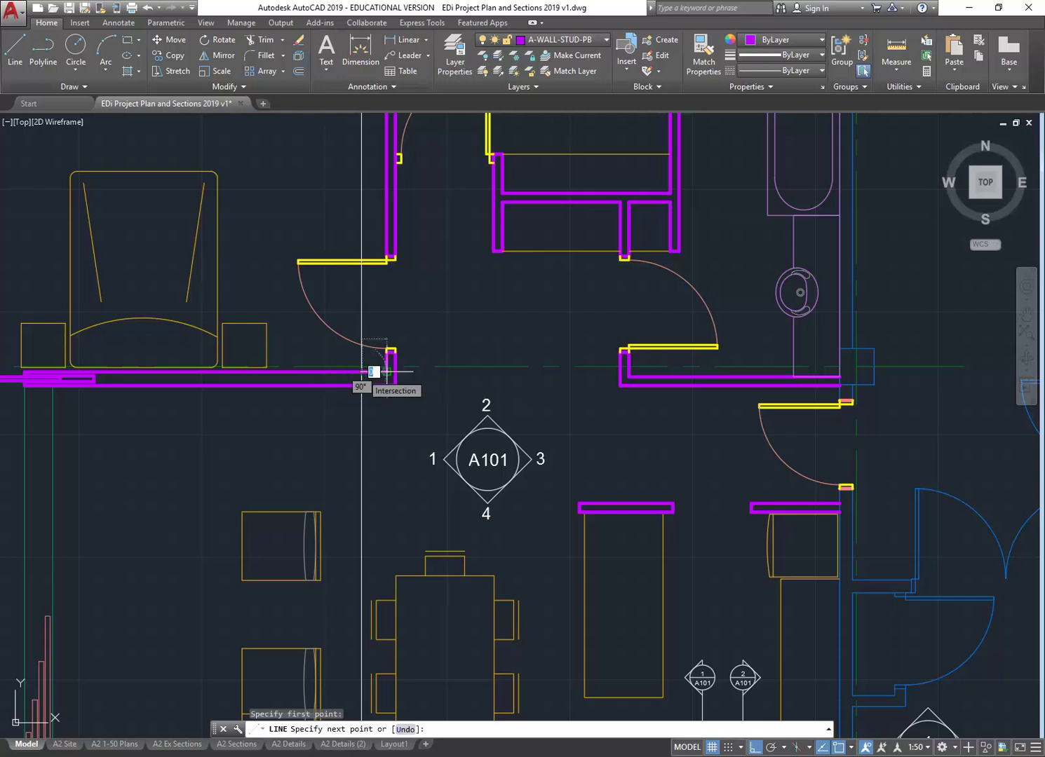
scroll(315, 344, "down", 5)
middle_click_drag(736, 347, 635, 298)
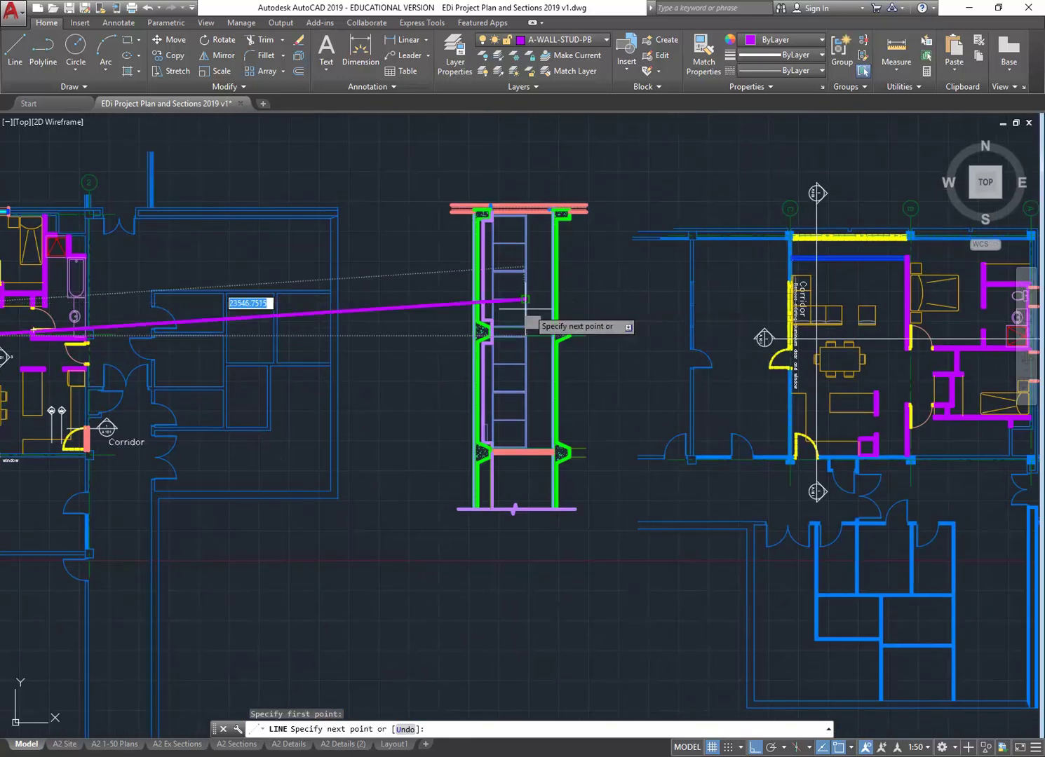
scroll(526, 315, "up", 5)
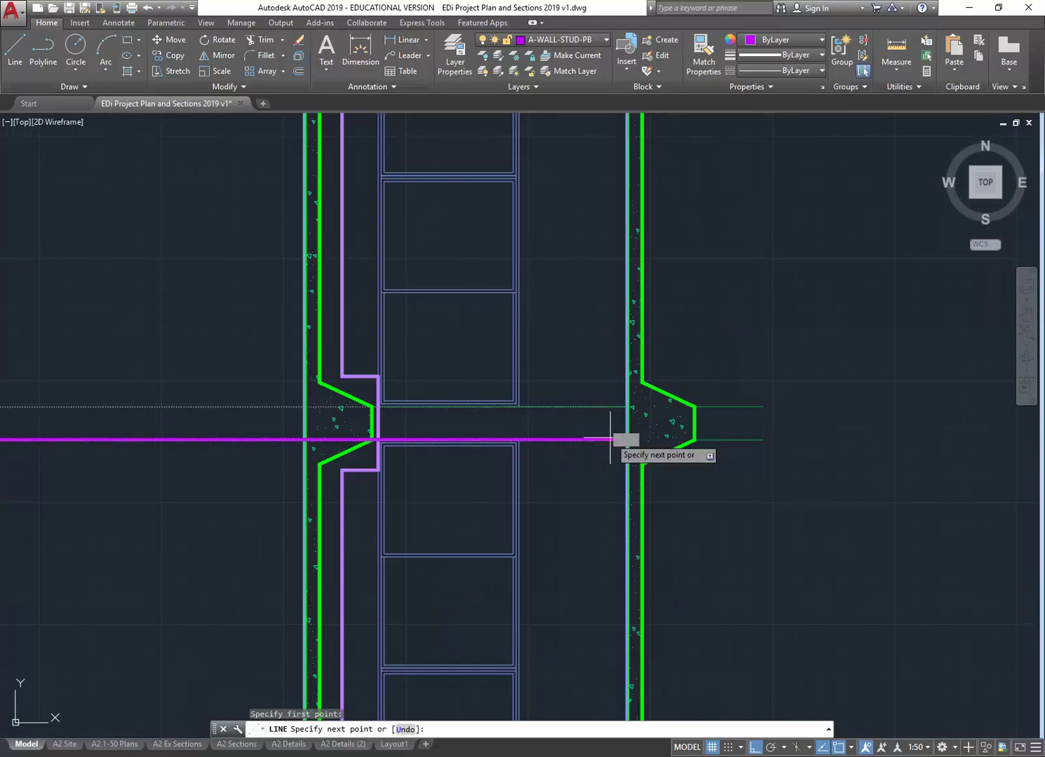
scroll(617, 434, "up", 2)
scroll(624, 456, "up", 4)
scroll(630, 448, "up", 4)
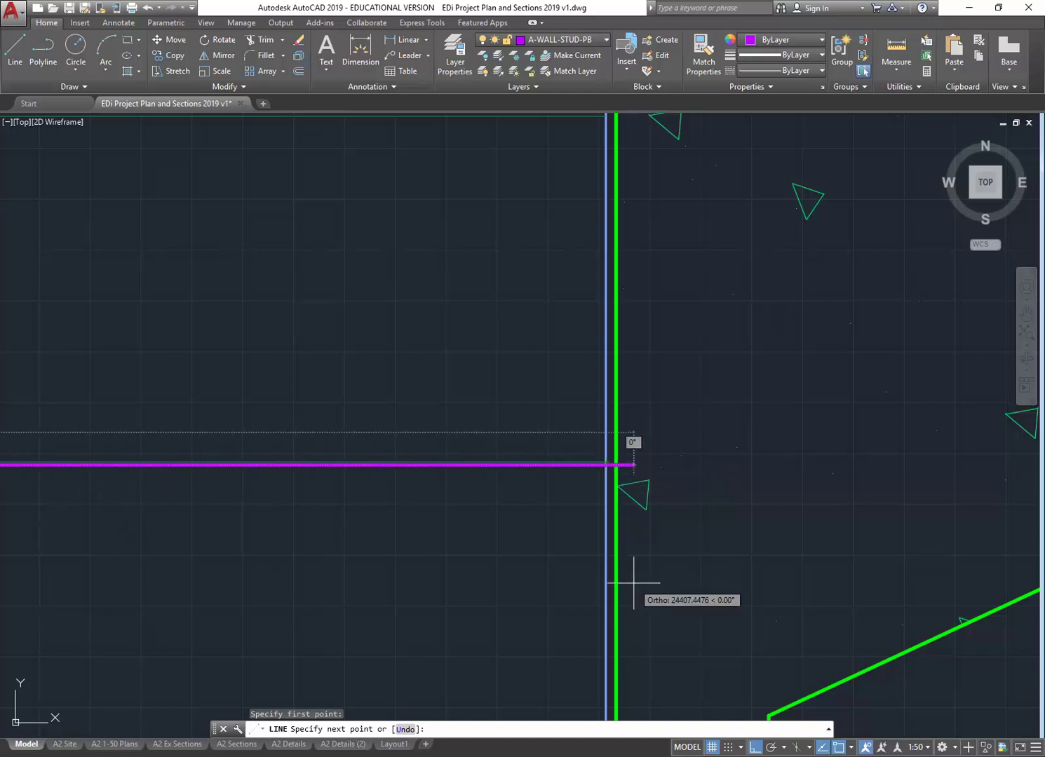
Step: Enable the Midpoint, Node, Quadrant, Insertion and Perpendicular object snaps and turn off the Extension snap
left_click(851, 747)
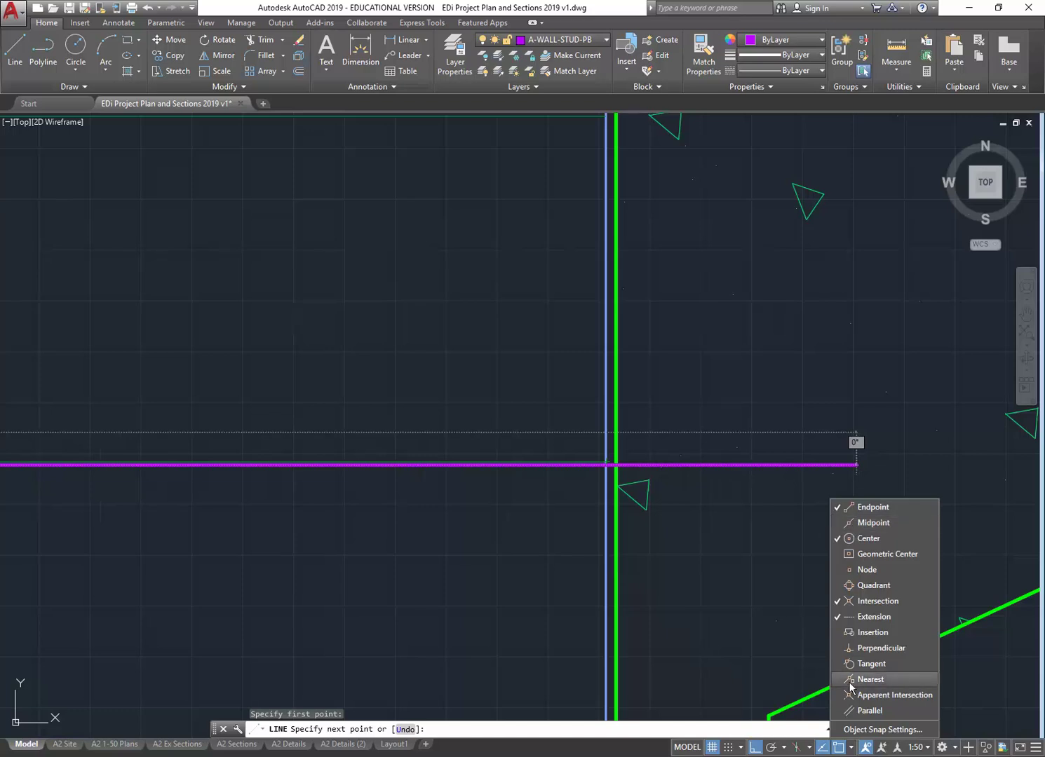
left_click(836, 507)
left_click(834, 522)
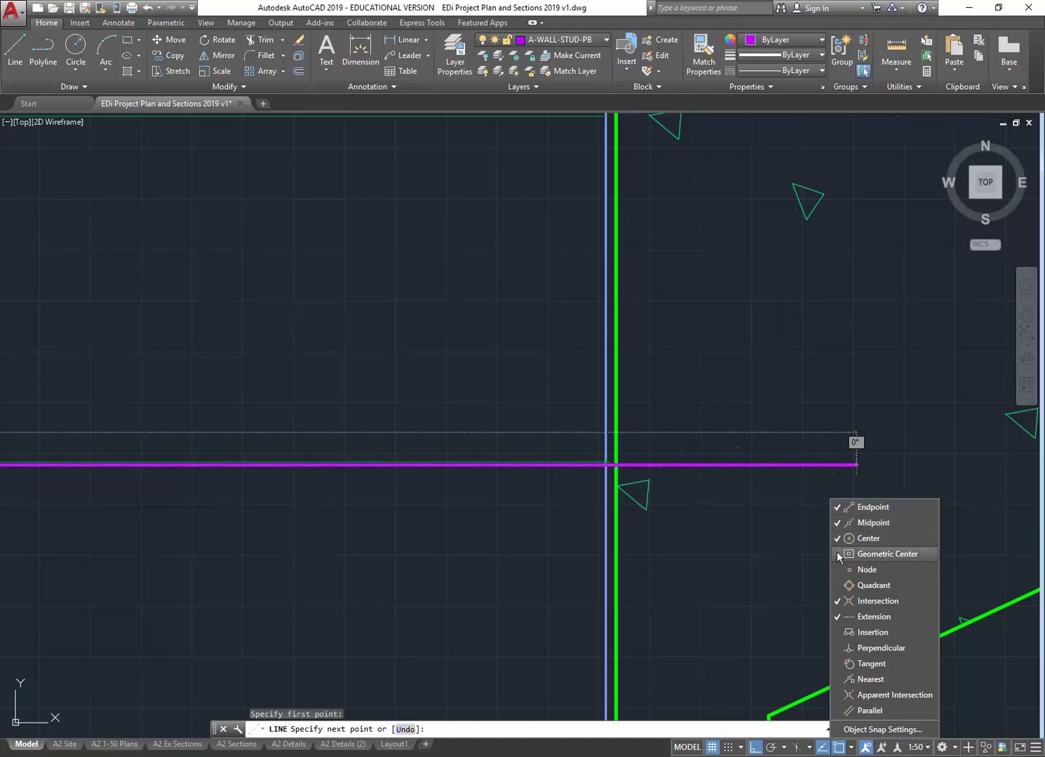
left_click(838, 570)
left_click(840, 586)
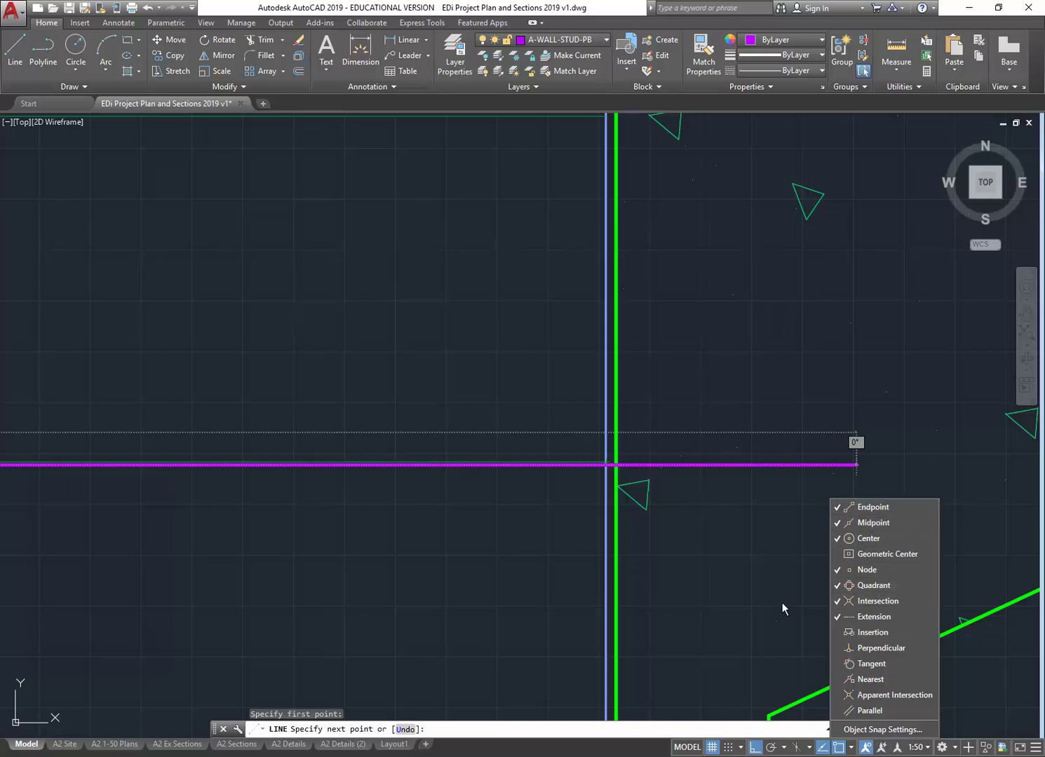
left_click(829, 616)
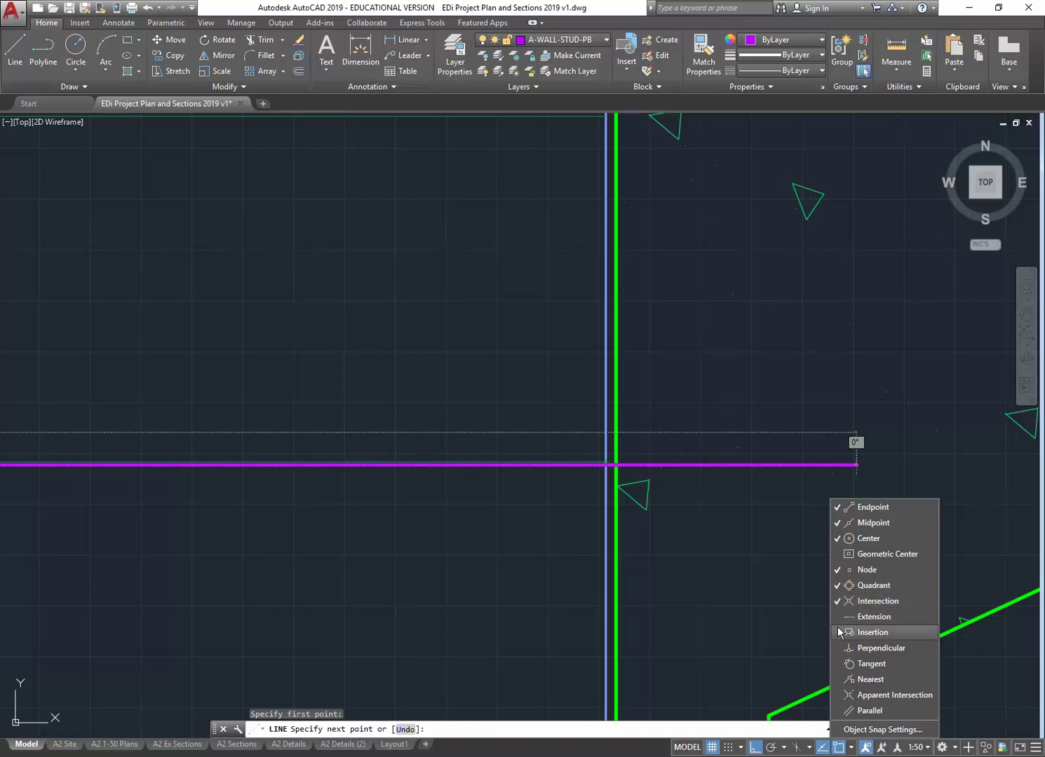
left_click(838, 631)
left_click(837, 649)
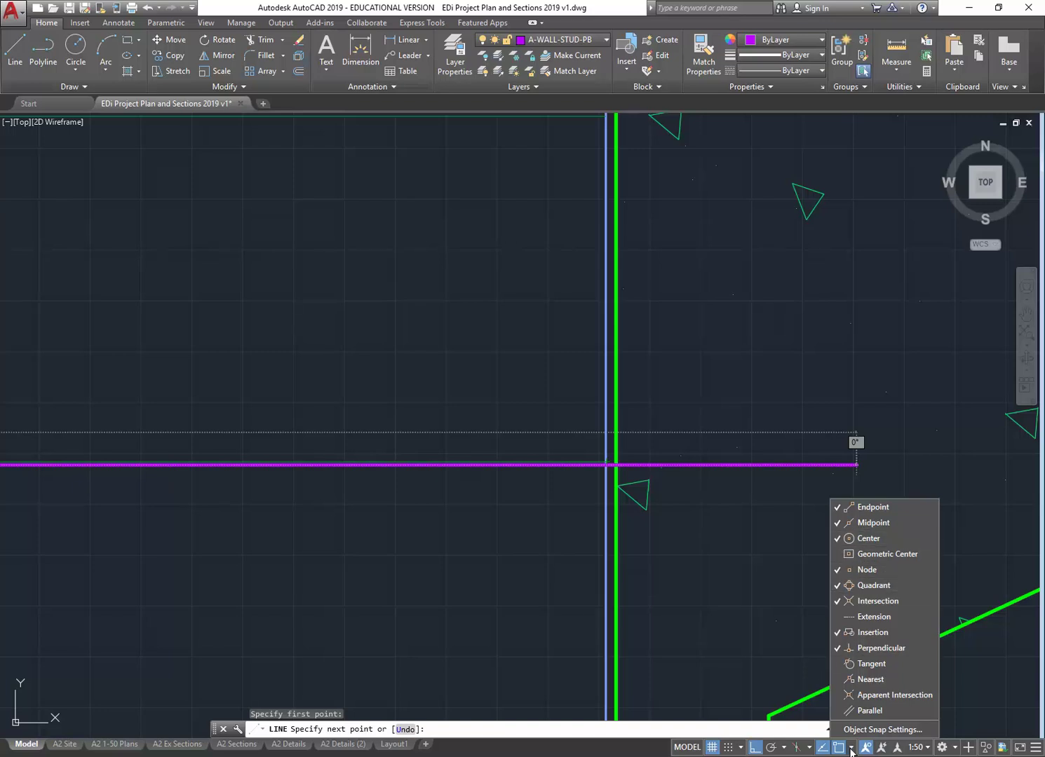
left_click(850, 749)
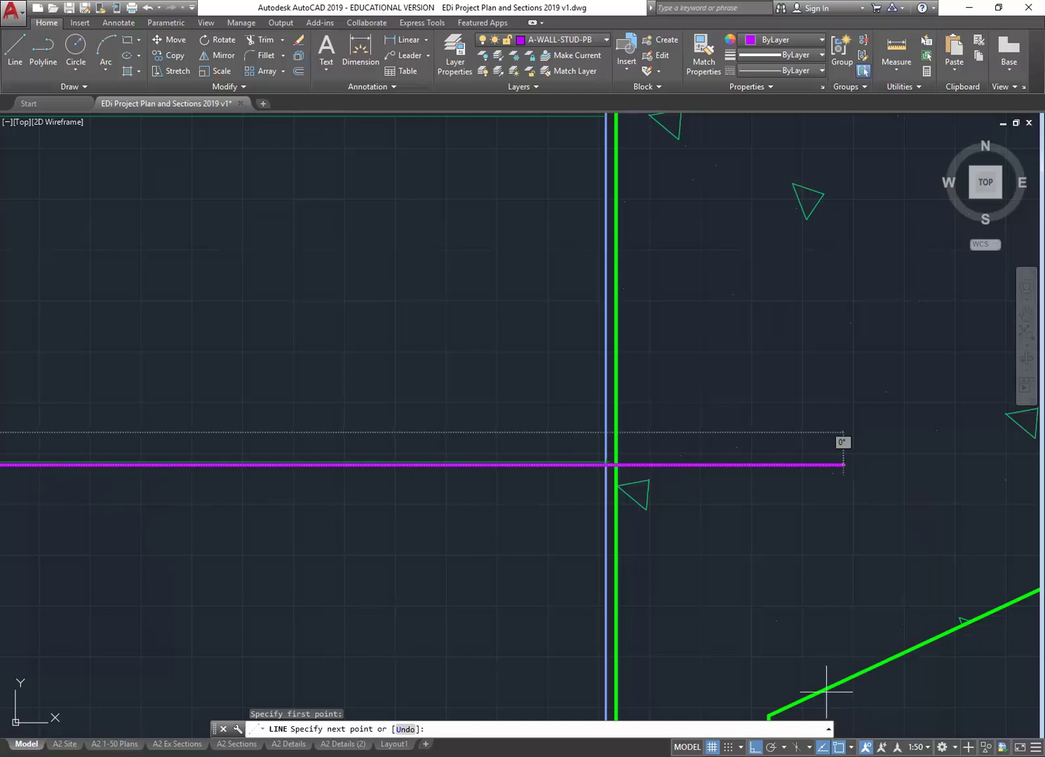
Step: End the horizontal wall line perpendicular to the green concrete floor edge on the far side of the copied section
left_click(614, 464)
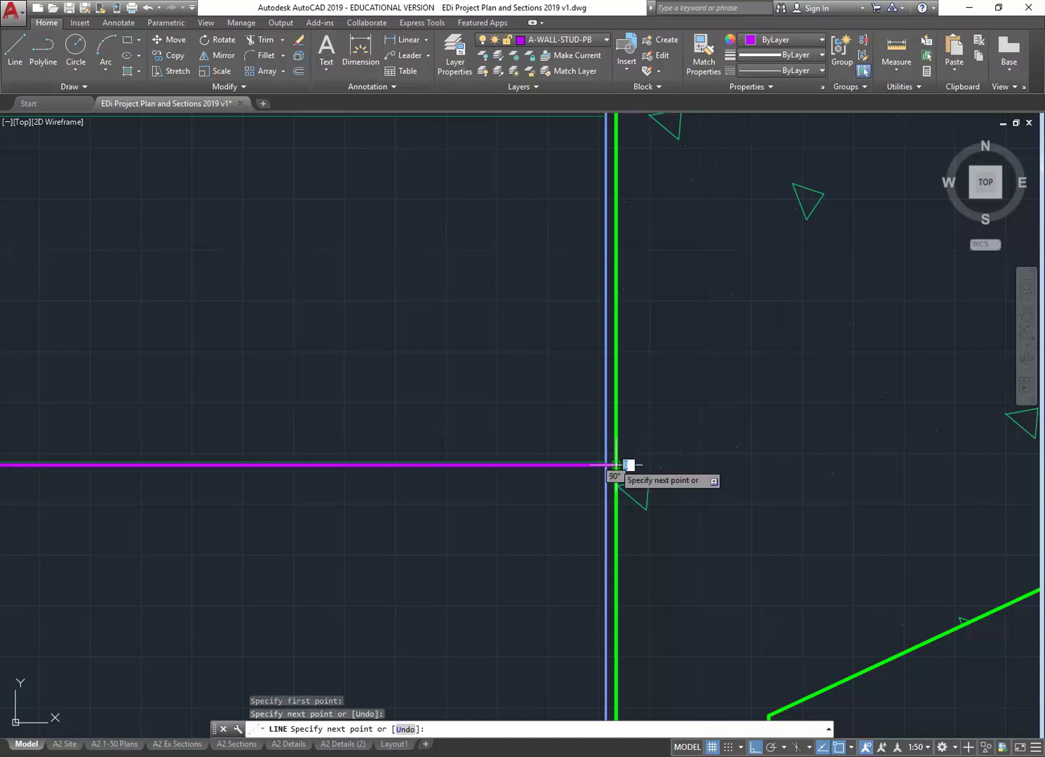
right_click(534, 395)
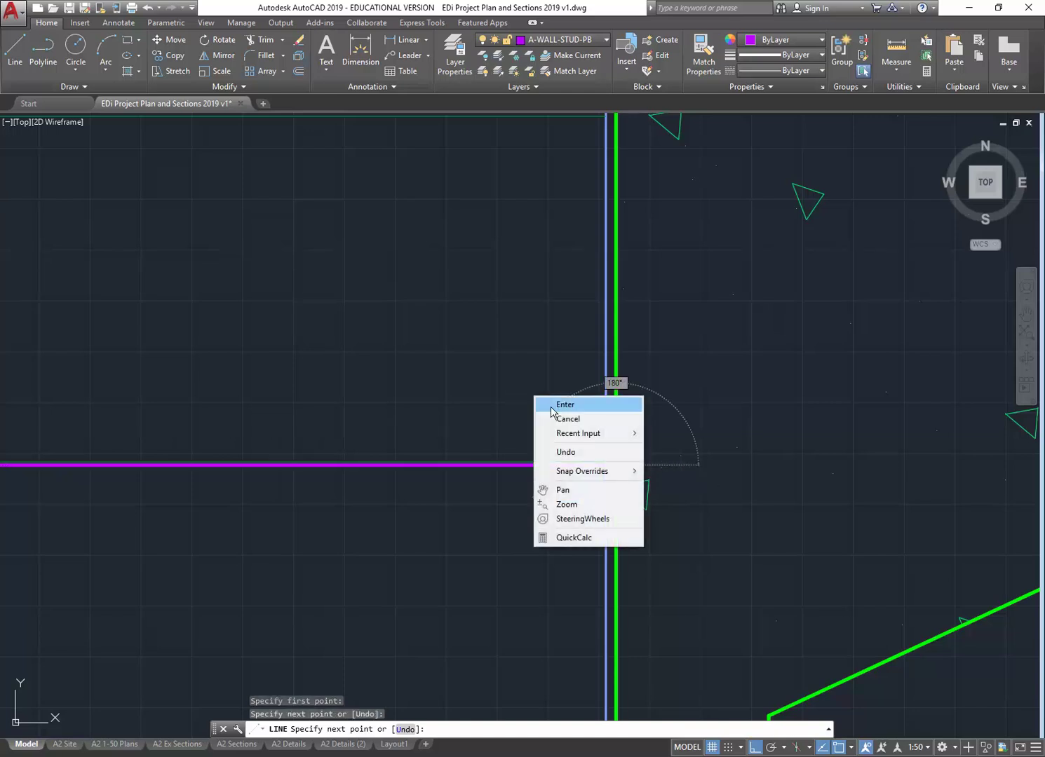
left_click(561, 404)
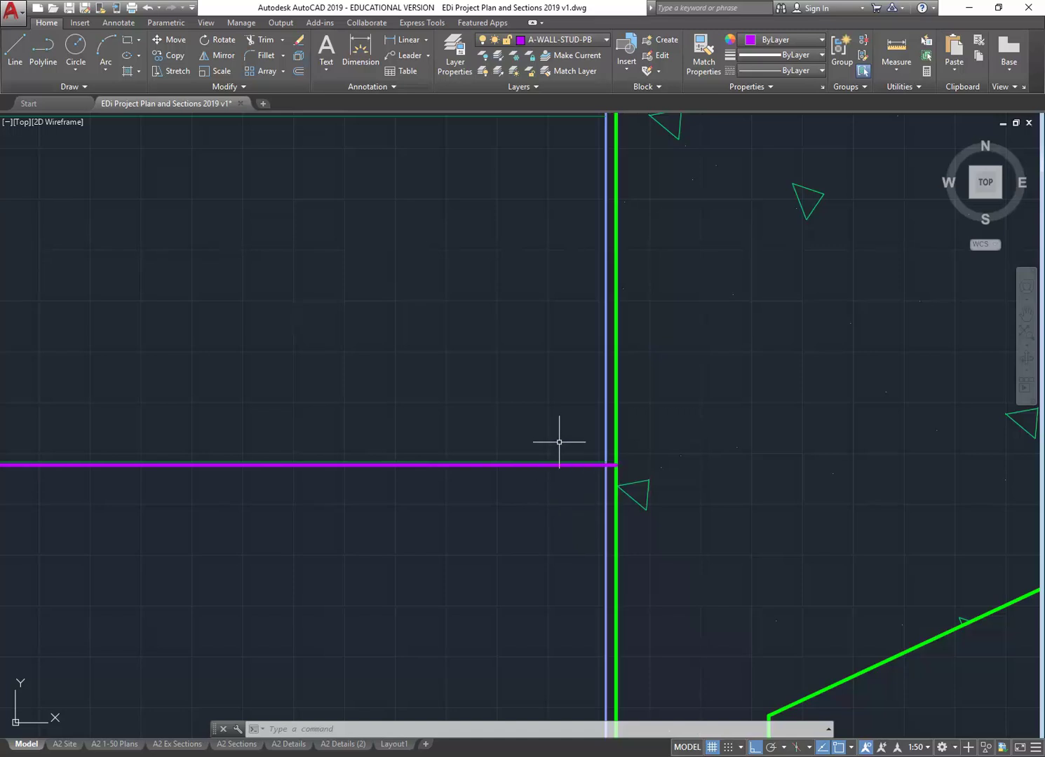
Step: Draw a second horizontal line from where the section line crosses the bedroom wall's lower face to the copied section's far green concrete floor edge
mouse_move(549, 465)
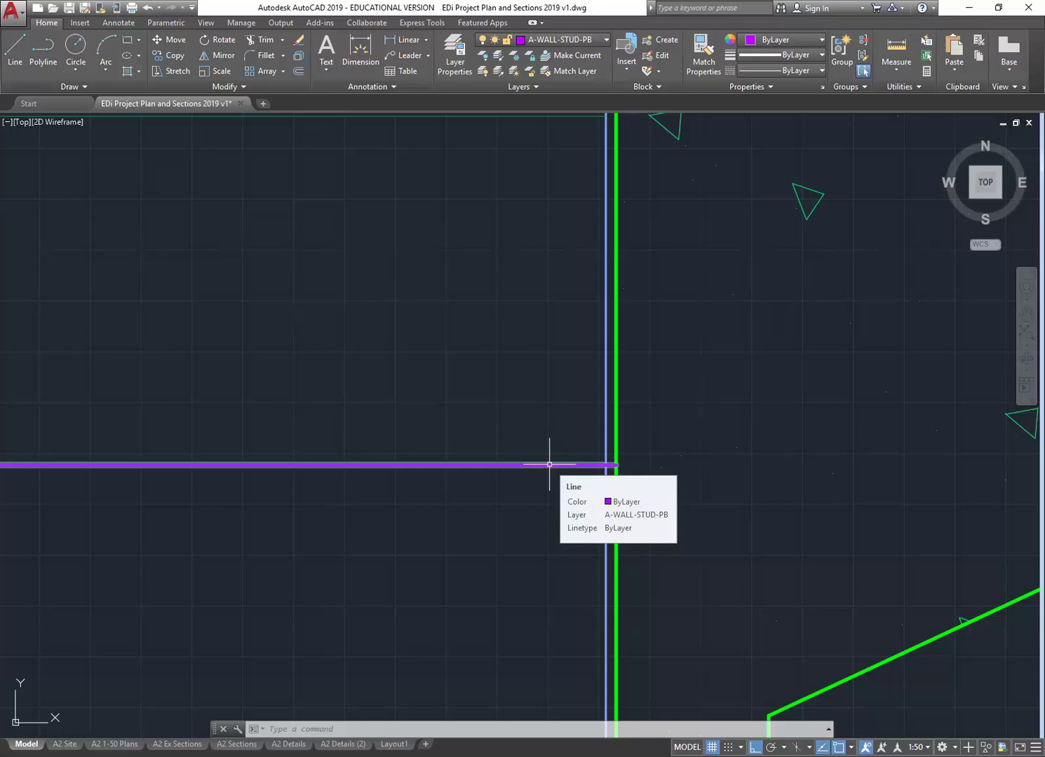
scroll(549, 464, "down", 5)
middle_click_drag(49, 421, 349, 401)
scroll(349, 401, "down", 4)
scroll(352, 412, "up", 5)
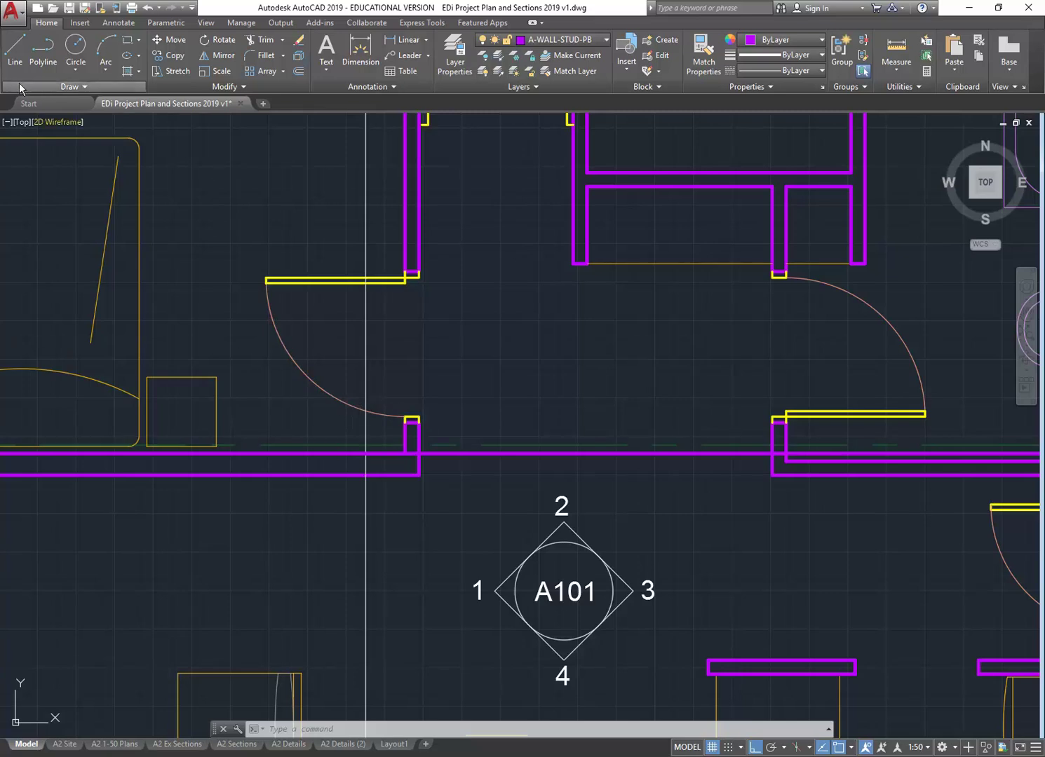
left_click(6, 65)
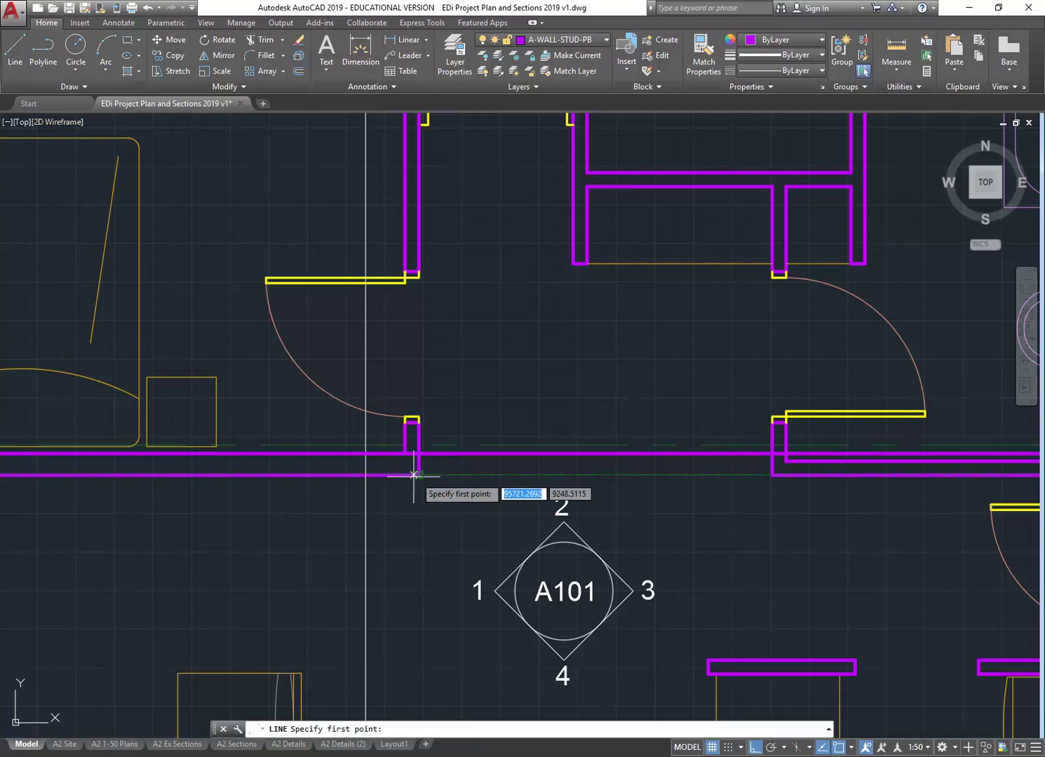
scroll(363, 473, "up", 2)
left_click(449, 440)
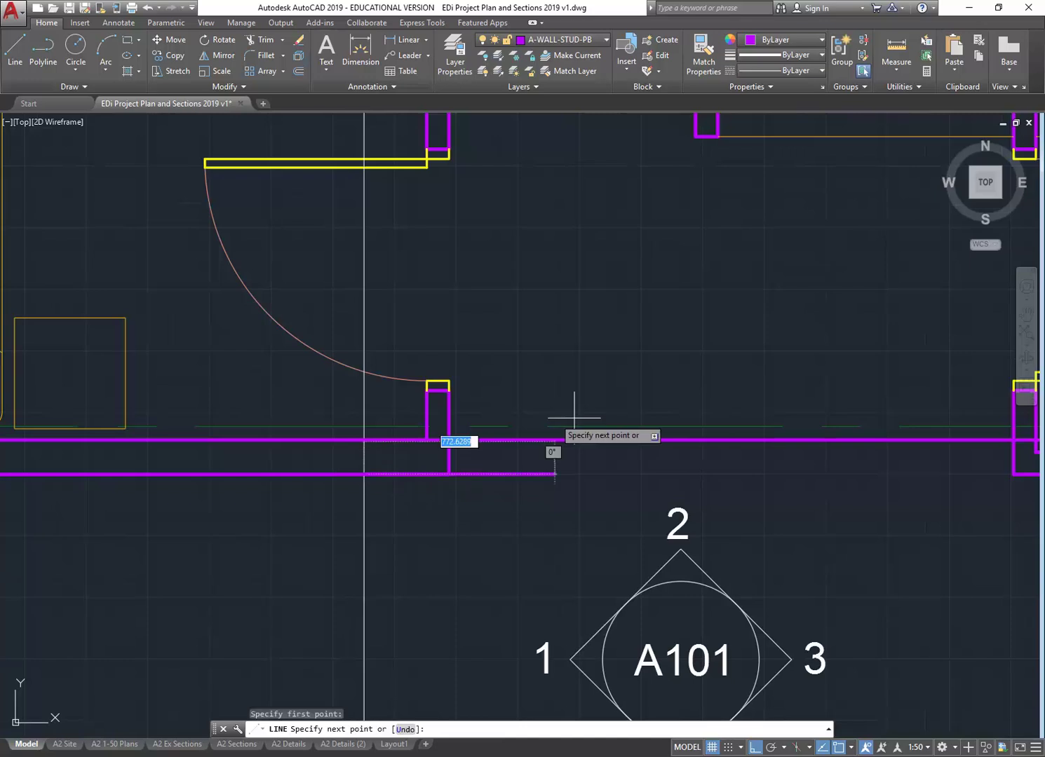
scroll(554, 424, "down", 5)
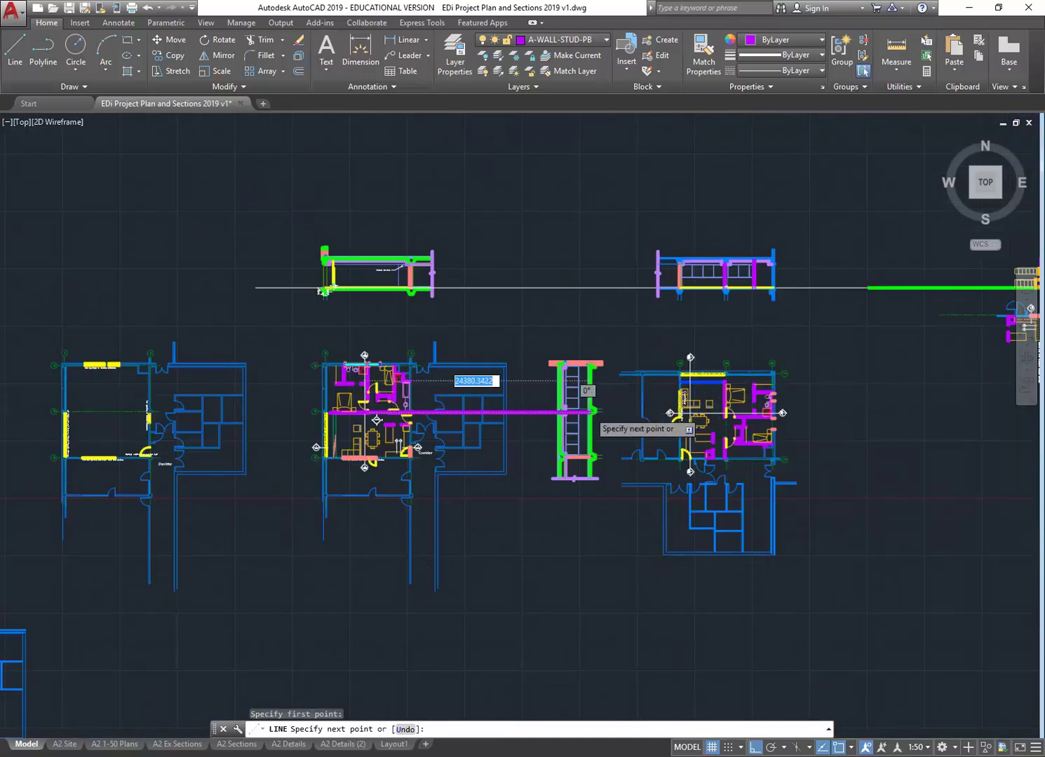
scroll(595, 414, "up", 4)
scroll(594, 412, "up", 5)
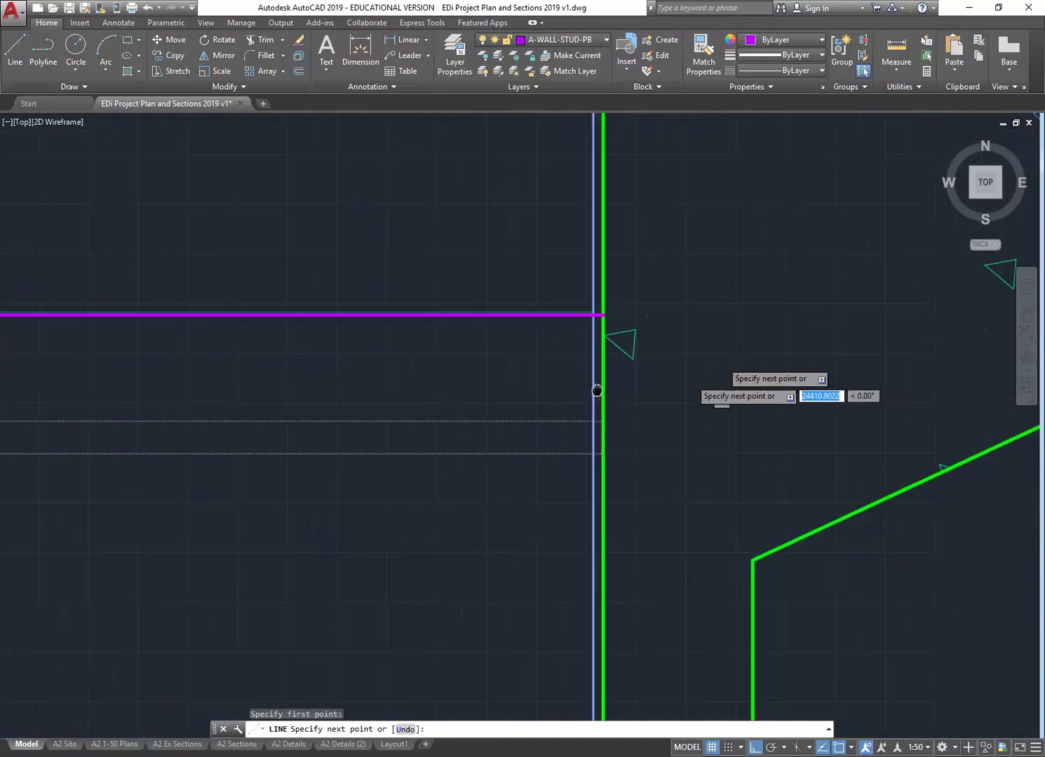
left_click(596, 486)
right_click(517, 419)
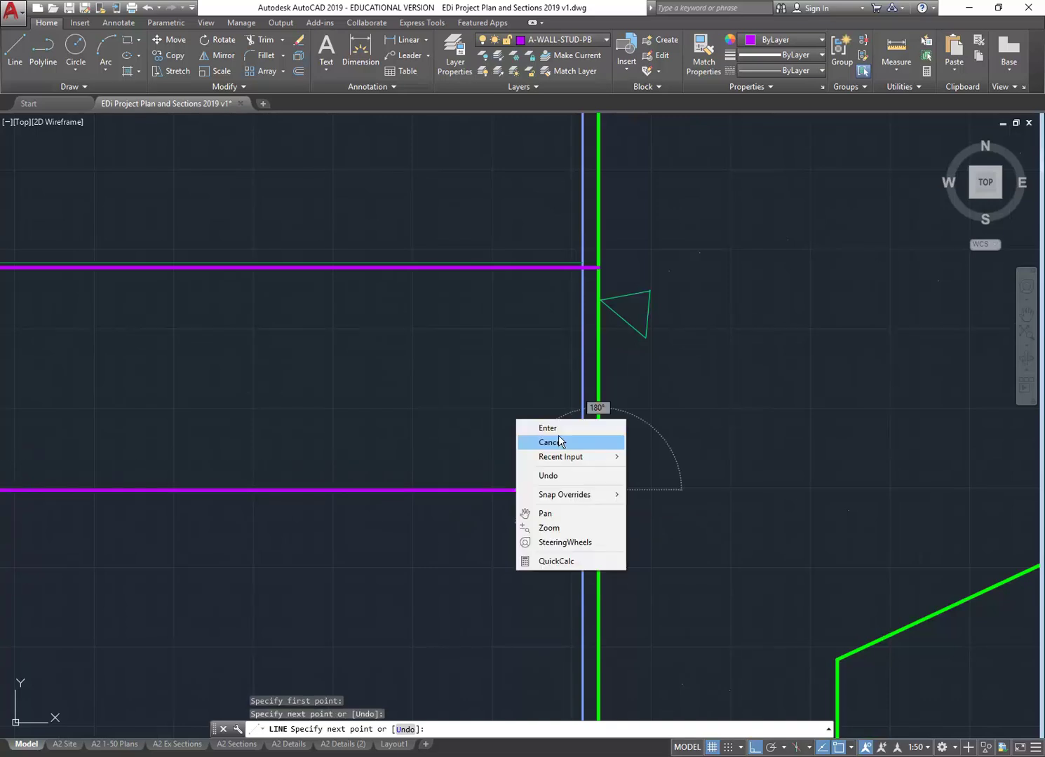
left_click(559, 435)
Step: Examine where the two projected wall lines cross the concrete slab and purple ceiling outline of the copied section
scroll(438, 392, "down", 8)
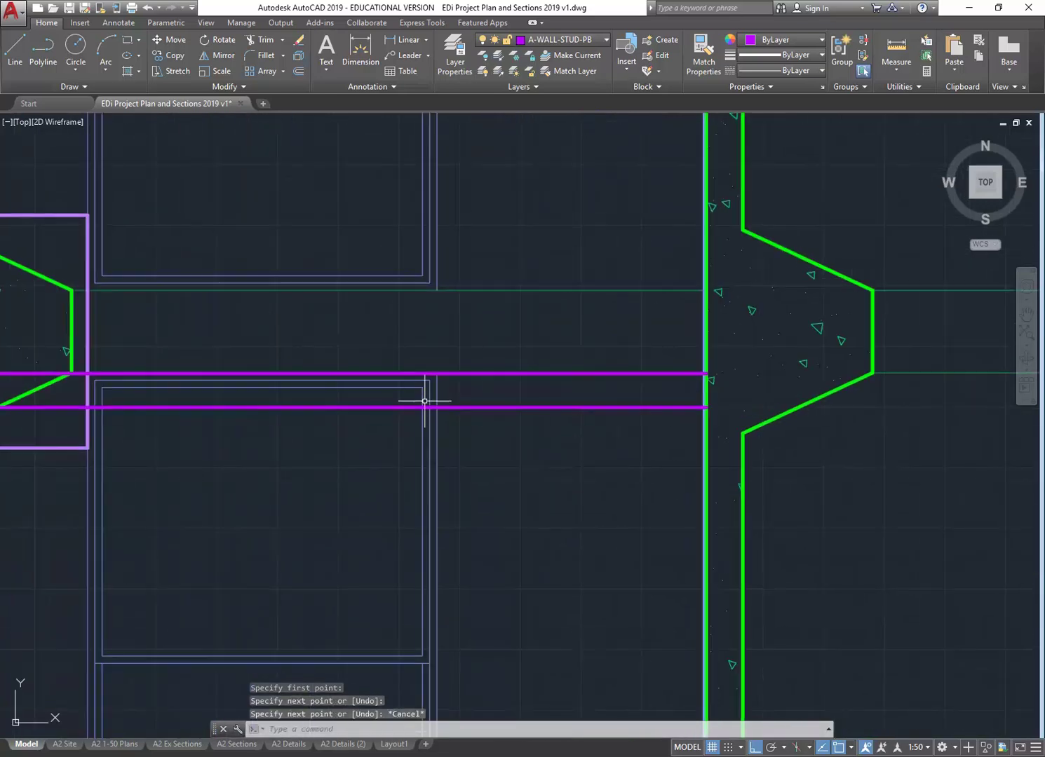
scroll(573, 413, "down", 2)
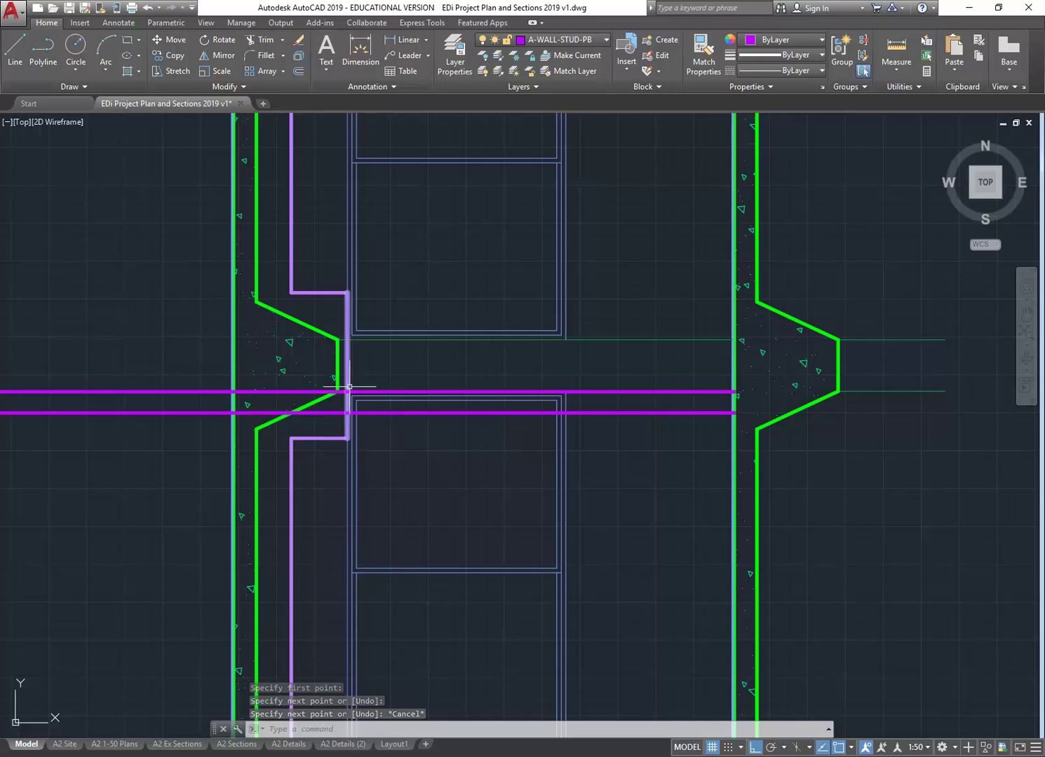
scroll(334, 388, "up", 4)
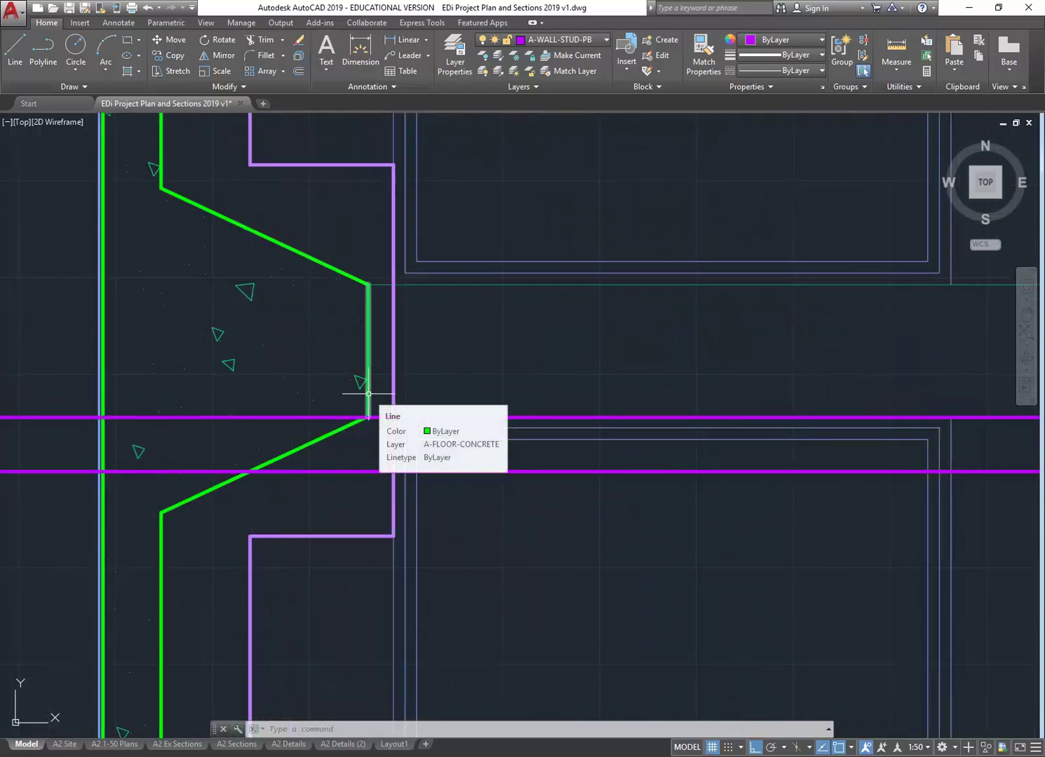
scroll(396, 448, "down", 8)
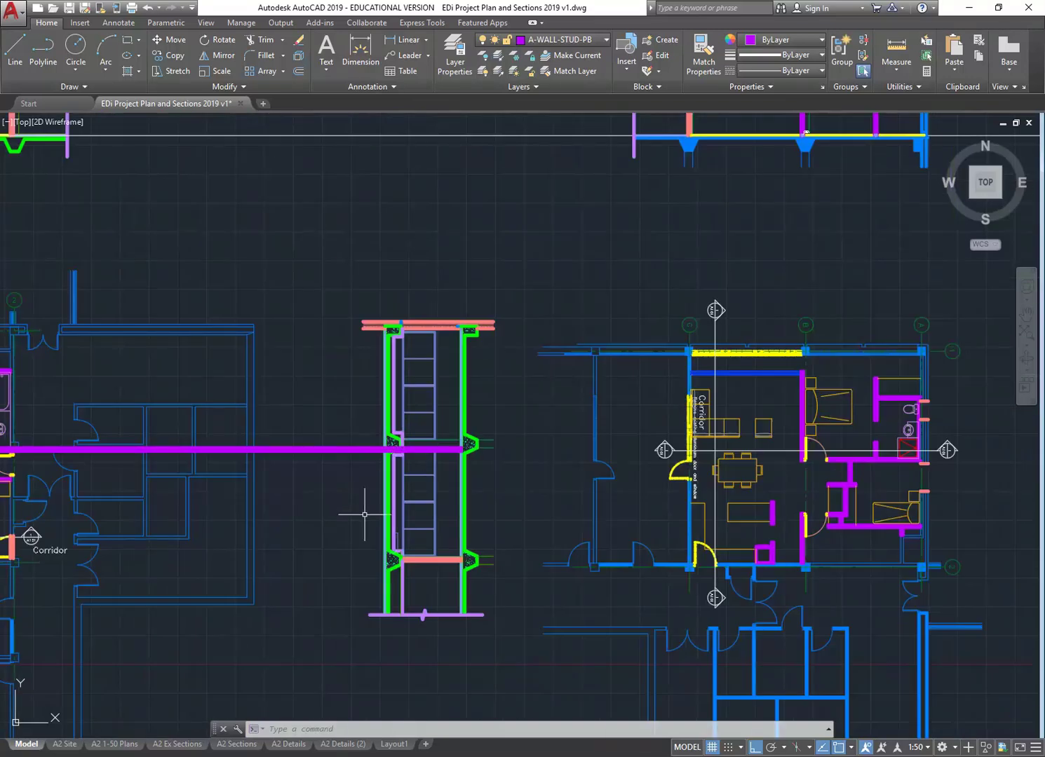
scroll(398, 459, "up", 8)
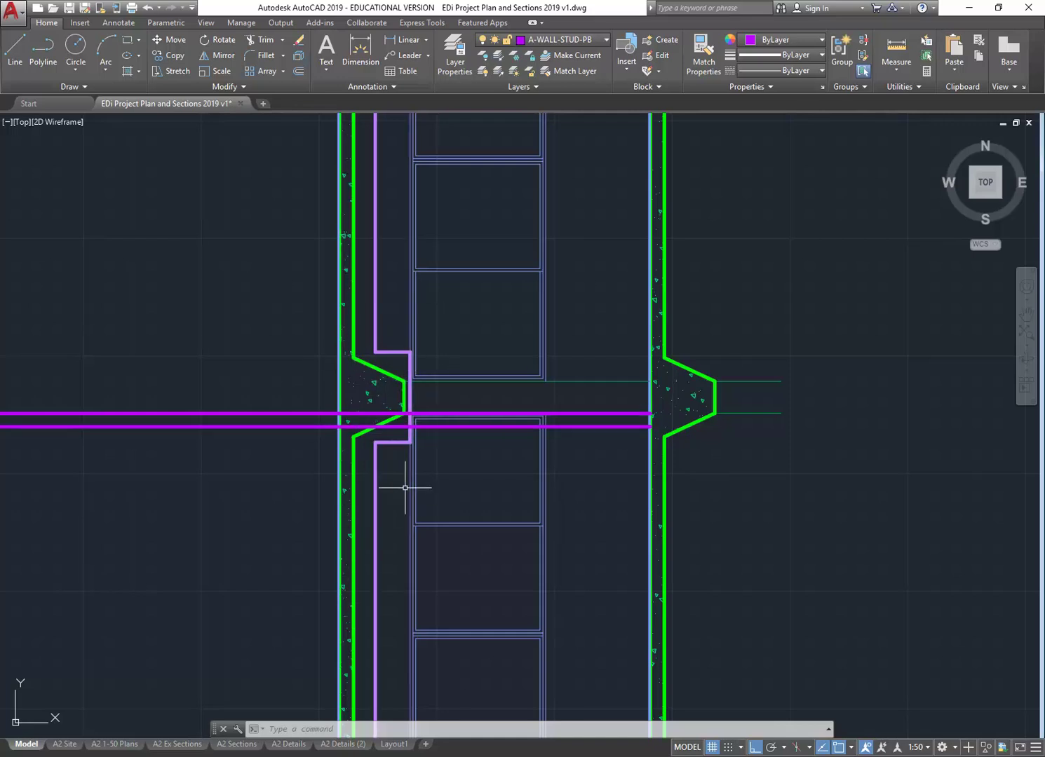
scroll(392, 477, "down", 10)
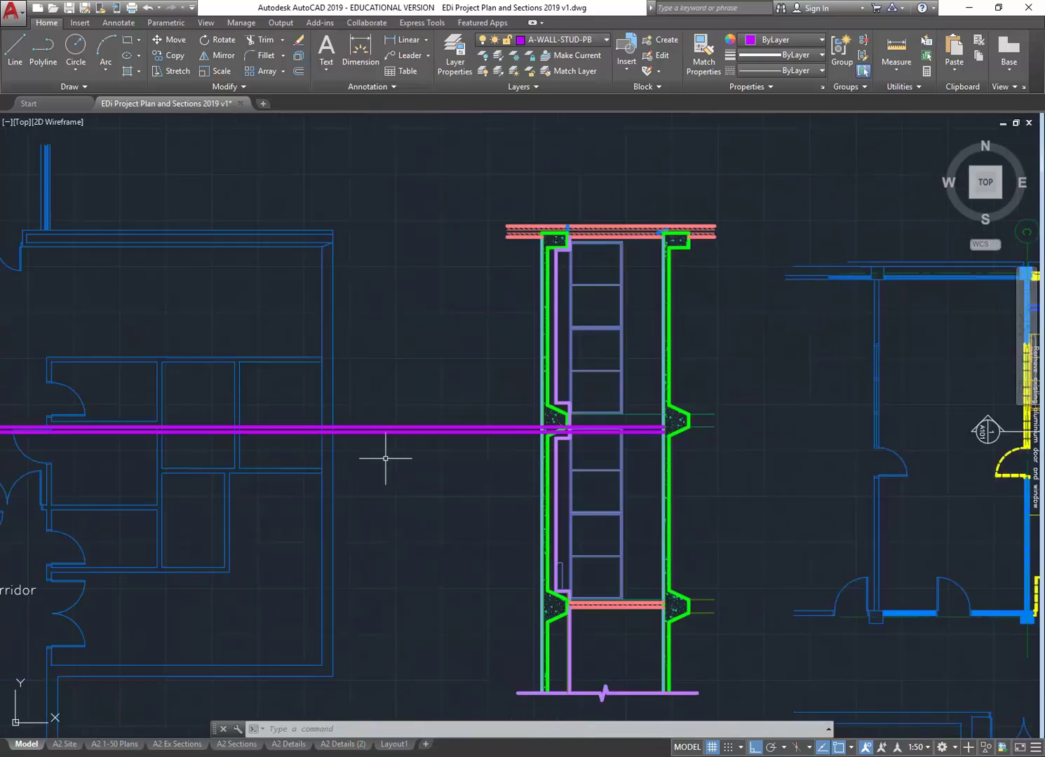
scroll(418, 395, "up", 11)
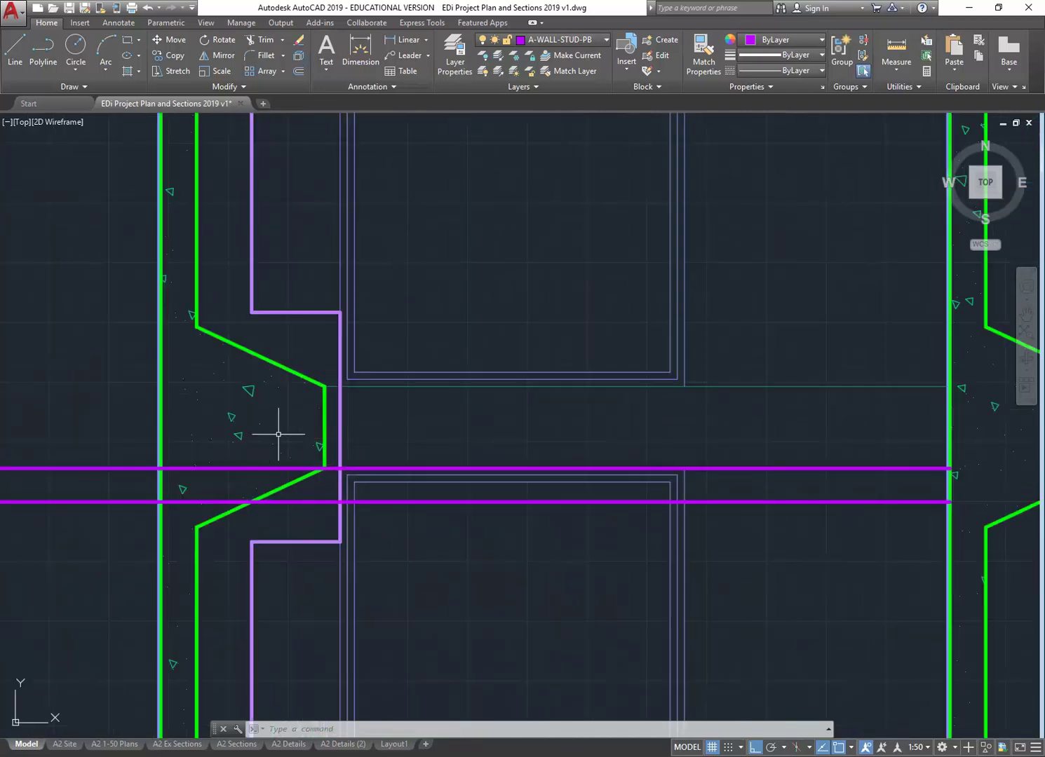
scroll(279, 434, "down", 7)
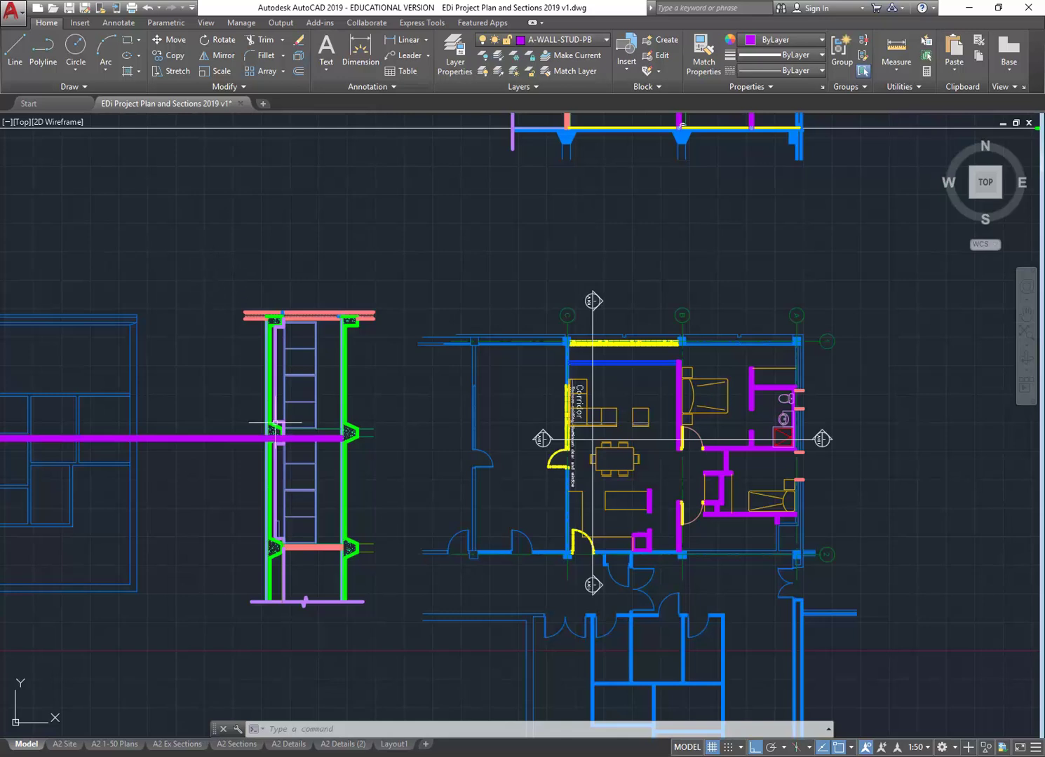
scroll(276, 424, "up", 10)
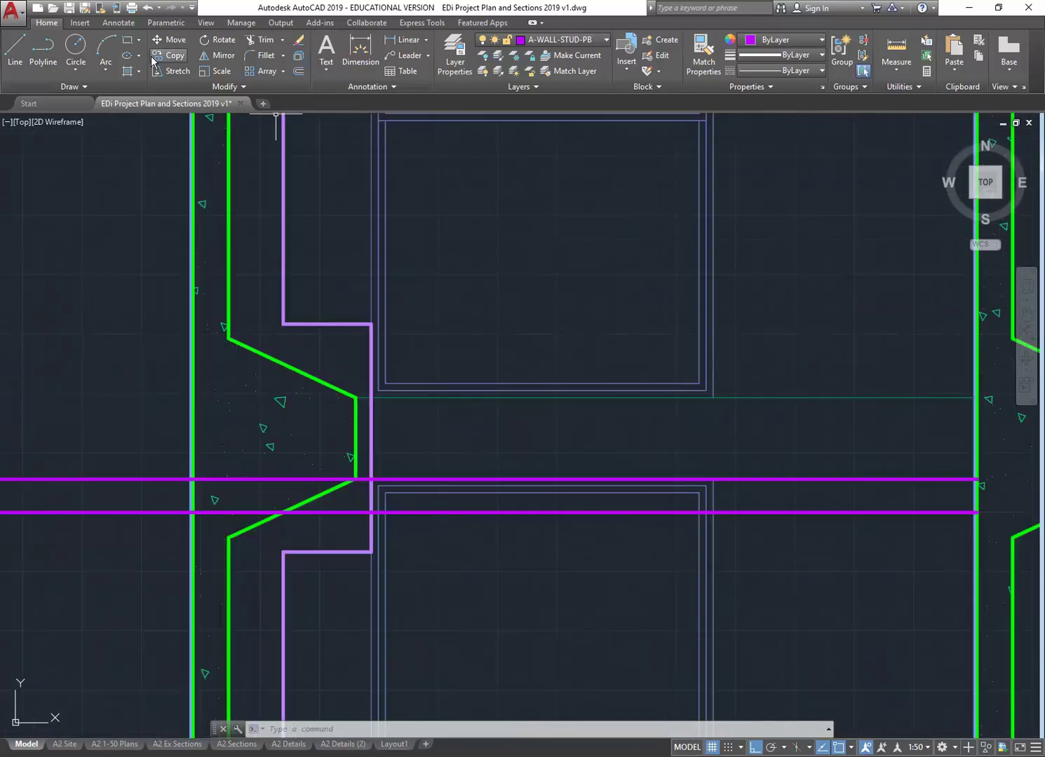
Step: Trim the two projected wall lines on the plan side back to the vertical purple ceiling line of the copied section
left_click(261, 39)
scroll(372, 551, "up", 4)
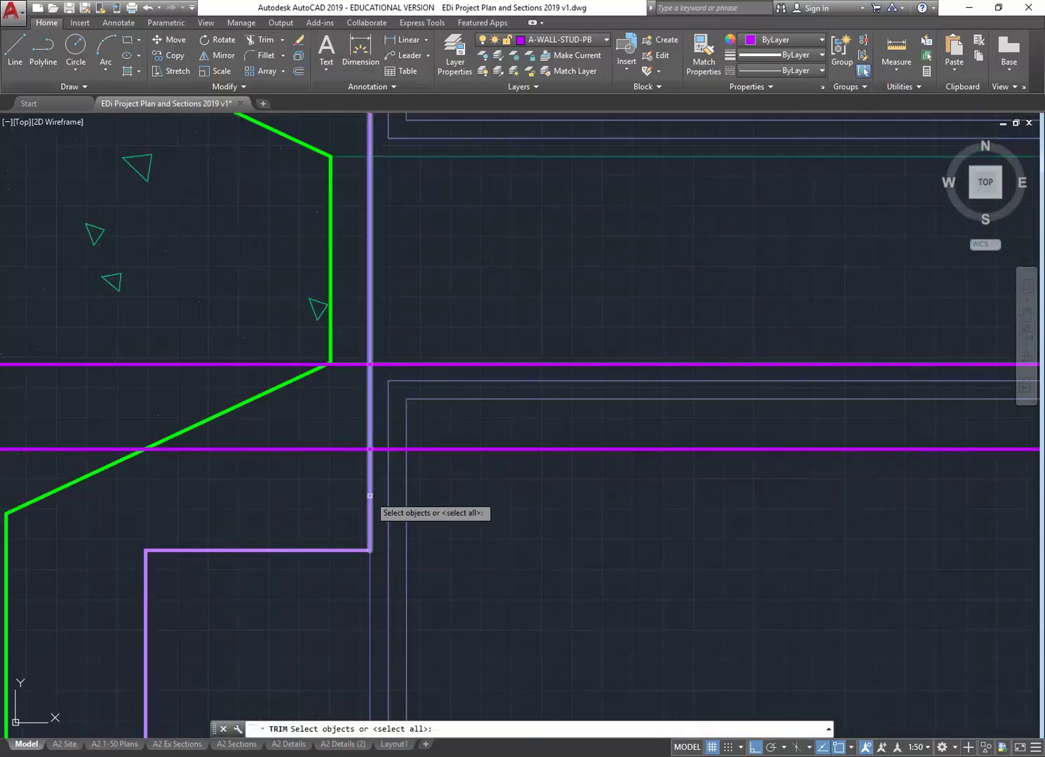
left_click(369, 495)
key("Return")
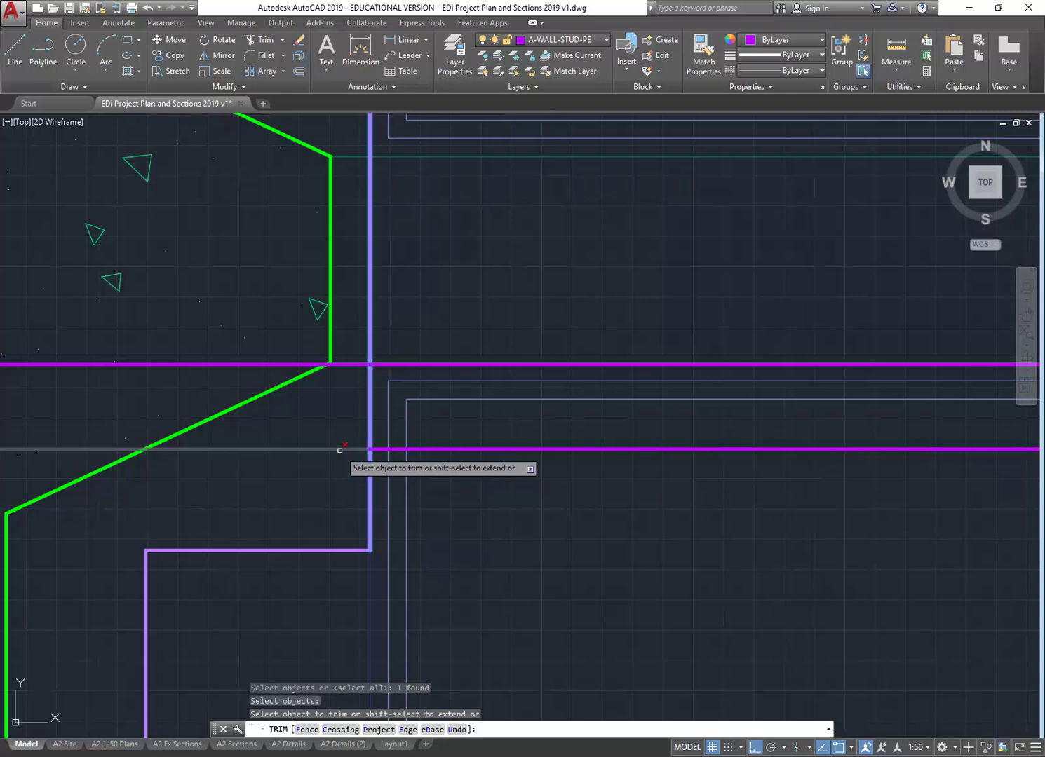
left_click(339, 449)
left_click(349, 365)
right_click(335, 397)
left_click(347, 405)
scroll(393, 441, "down", 6)
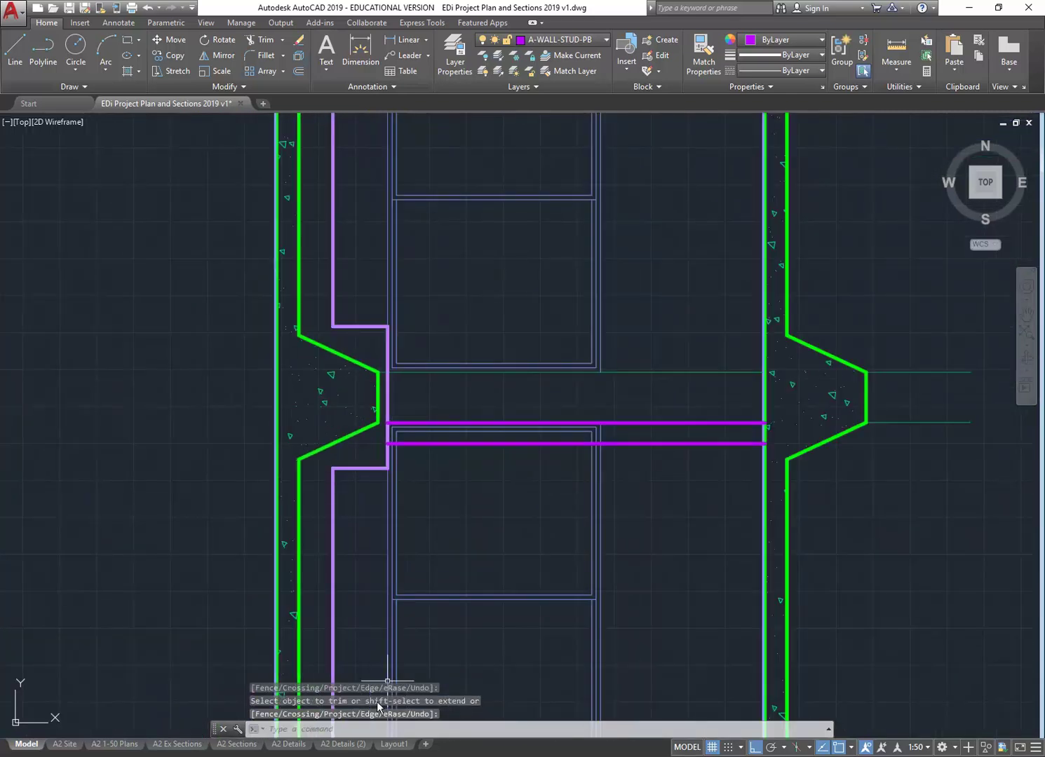
Step: Switch to the open Gyprock Catalogue PDF in Adobe Acrobat to consult the wall-head details for suspended ceilings
mouse_move(497, 756)
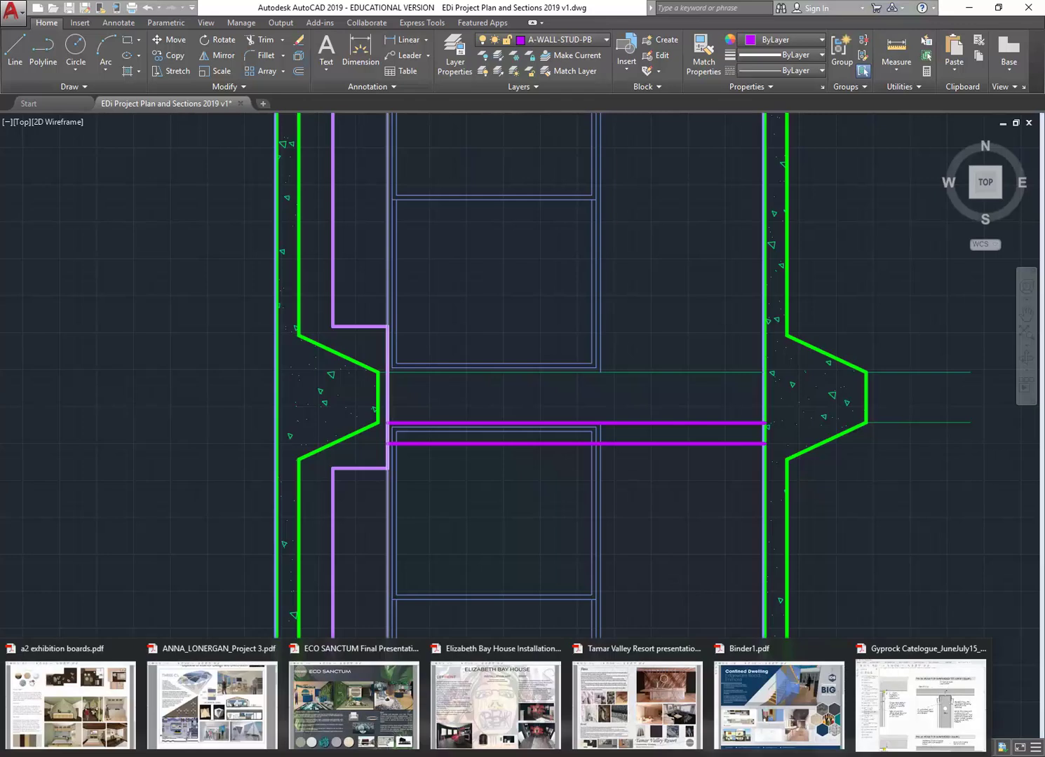
left_click(935, 715)
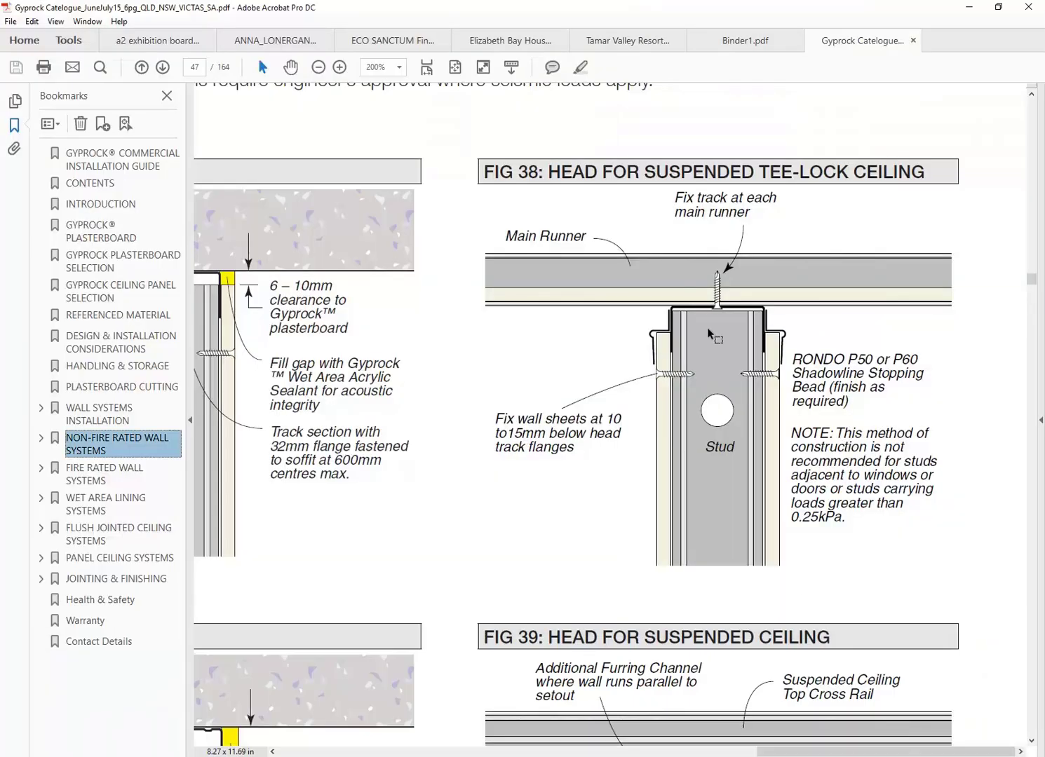
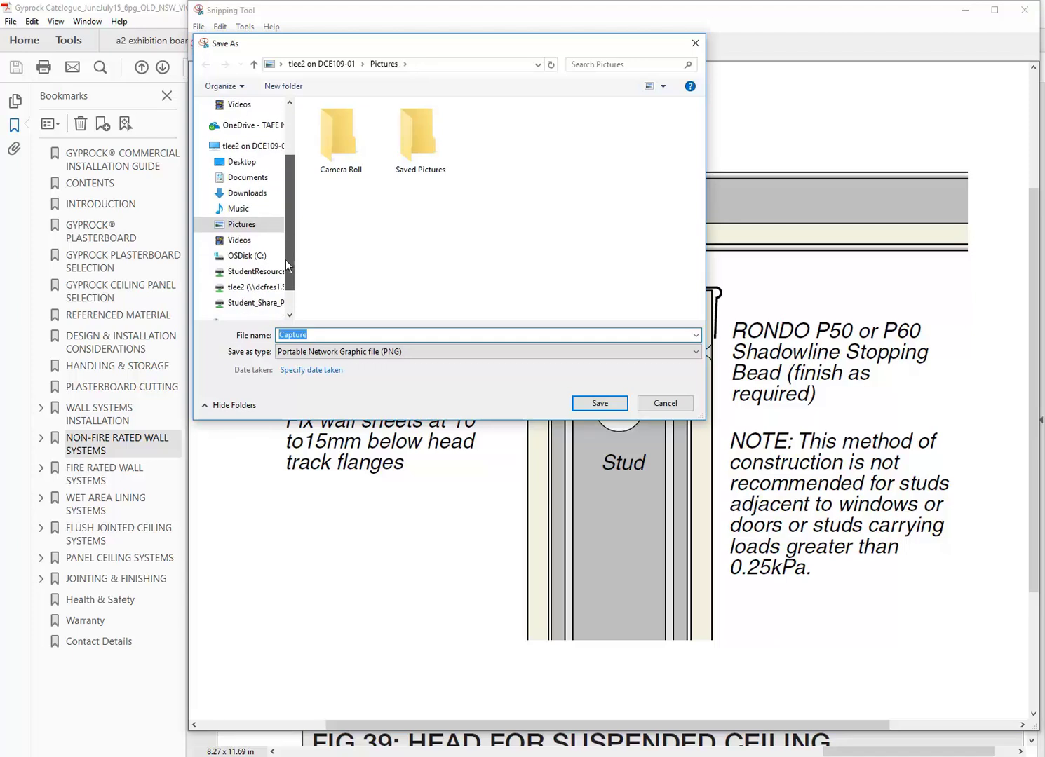
Step: Browse the snip's save location to EDU_DC_InteriorDesign > Construction 2 > Construction Resources on the StudentResources drive
left_click(245, 272)
left_click(340, 139)
double_click(340, 139)
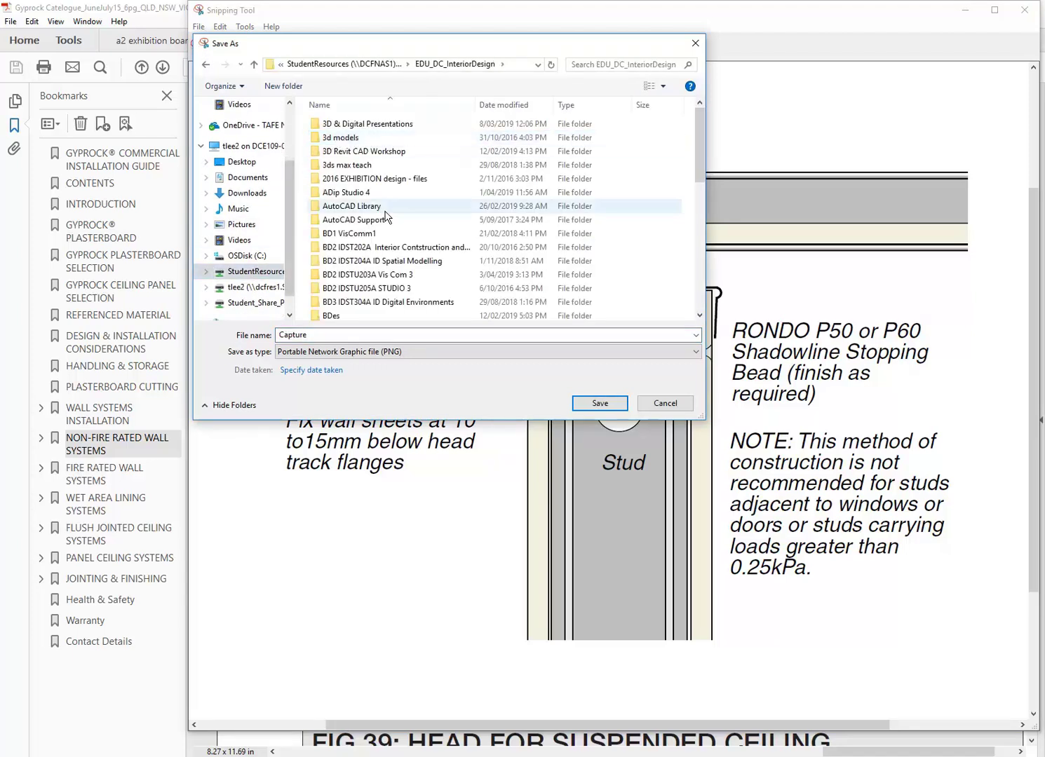
scroll(339, 273, "down", 5)
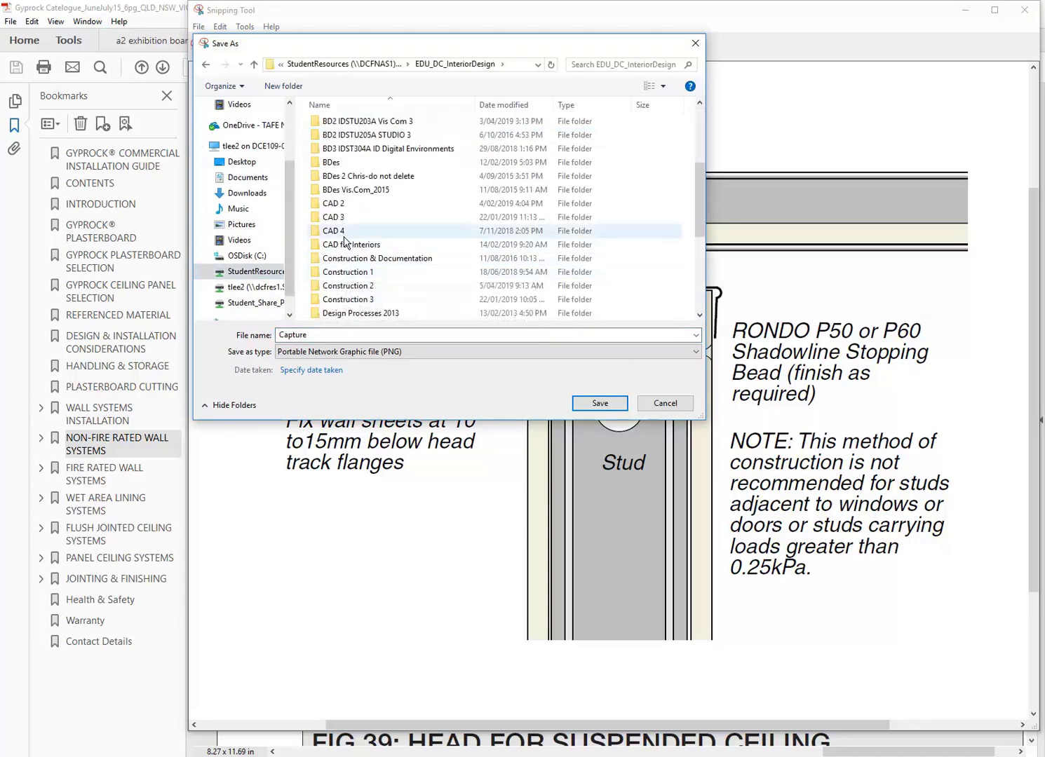
double_click(344, 286)
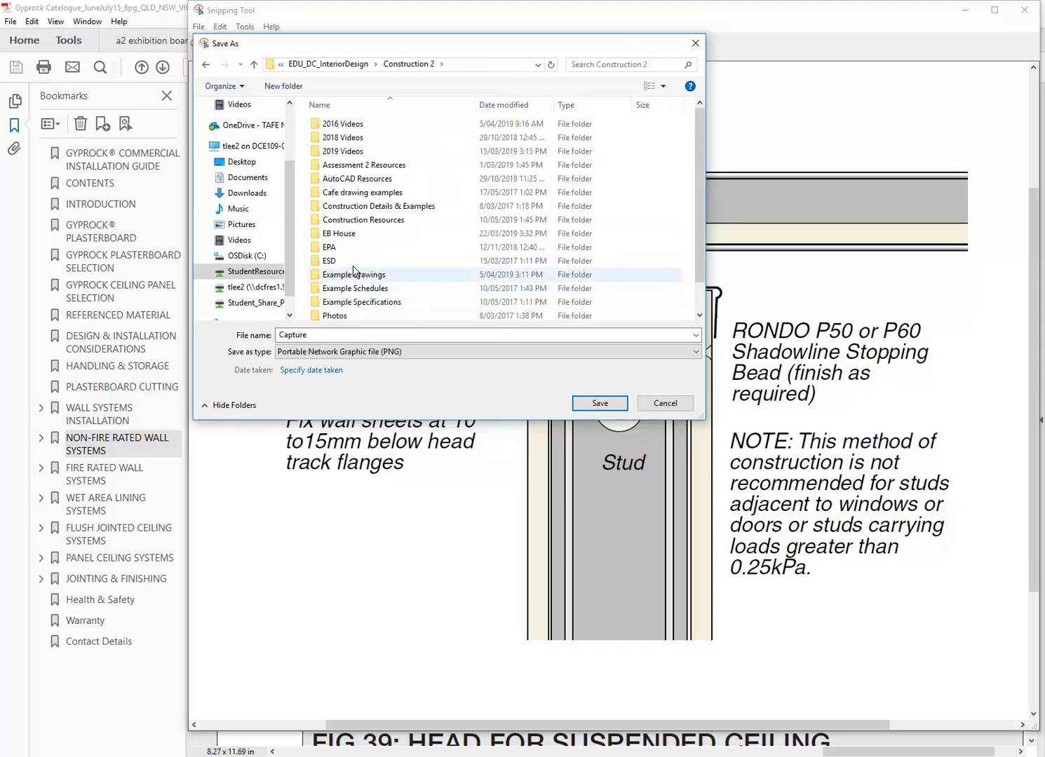
scroll(354, 279, "down", 1)
scroll(354, 238, "up", 1)
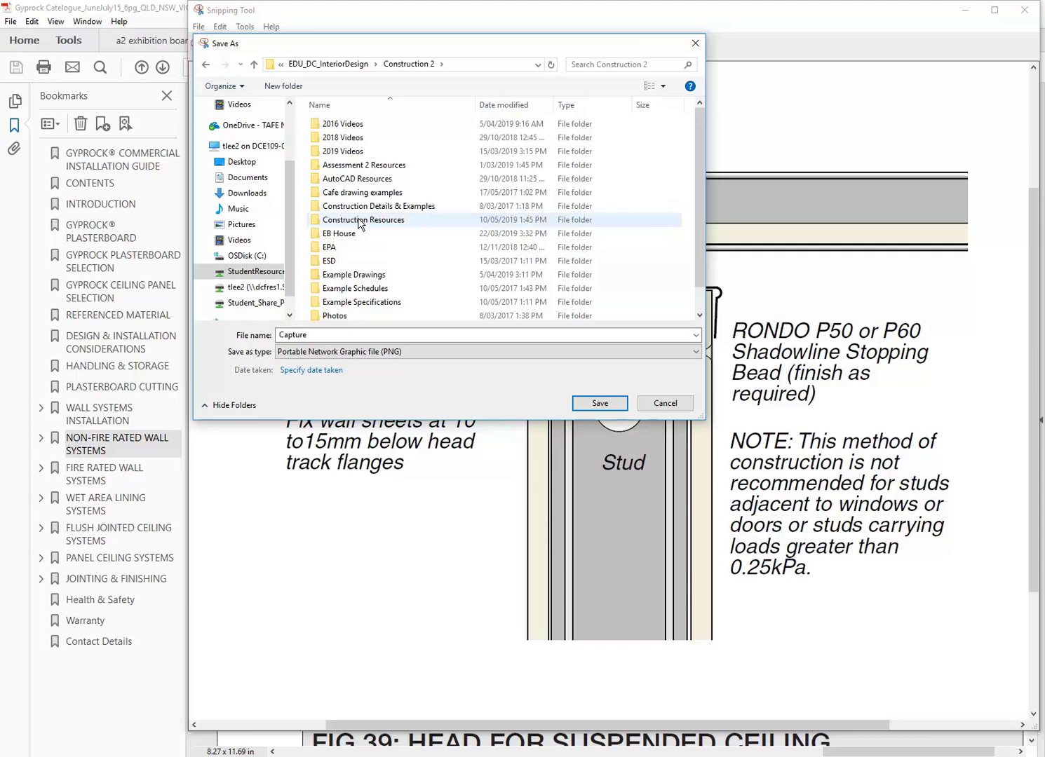
double_click(361, 220)
Step: Name the captured wall-head detail Wall-ceiling-gyprock-shadowline and save it as a PNG
left_click(331, 334)
double_click(331, 334)
type("Wall-ceiling-gyprock-shadowlin")
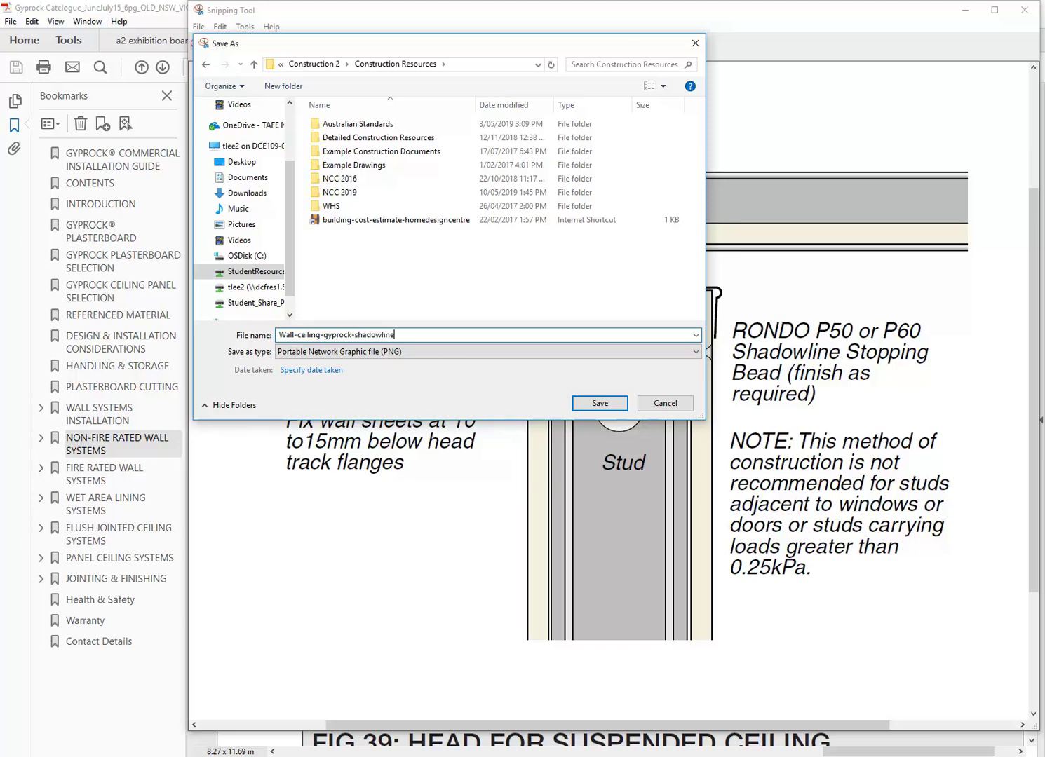
left_click(601, 405)
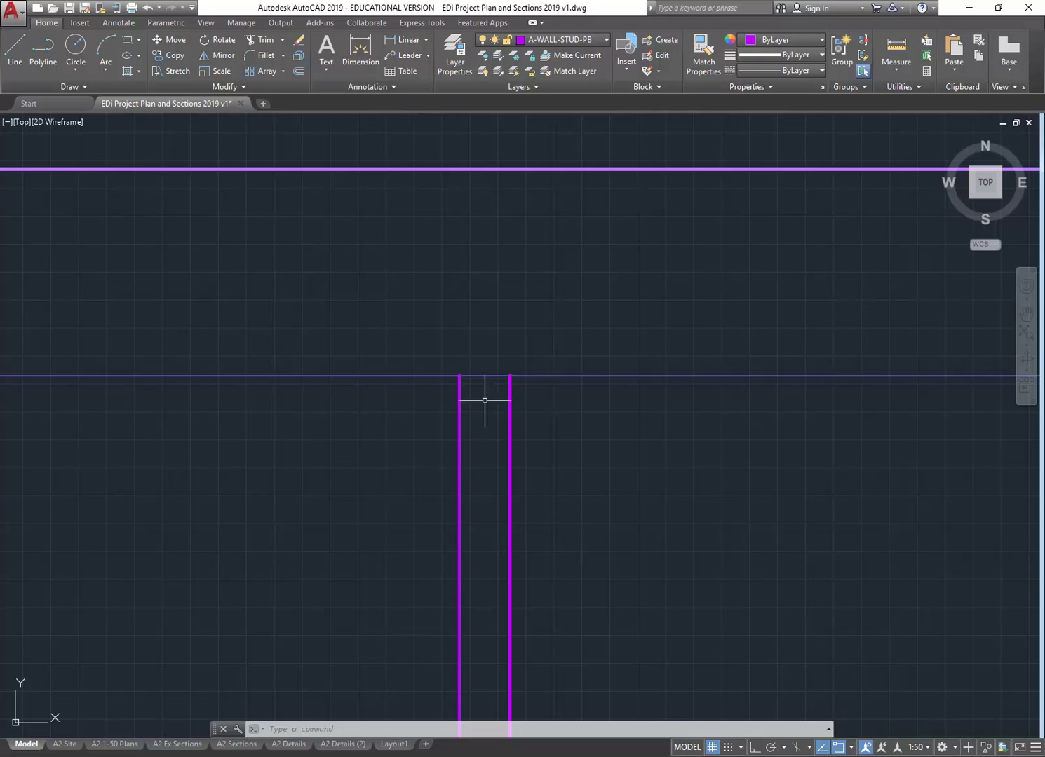
Step: Start attaching a reference file to the AutoCAD section drawing, with the file type set to all image files
scroll(479, 401, "down", 5)
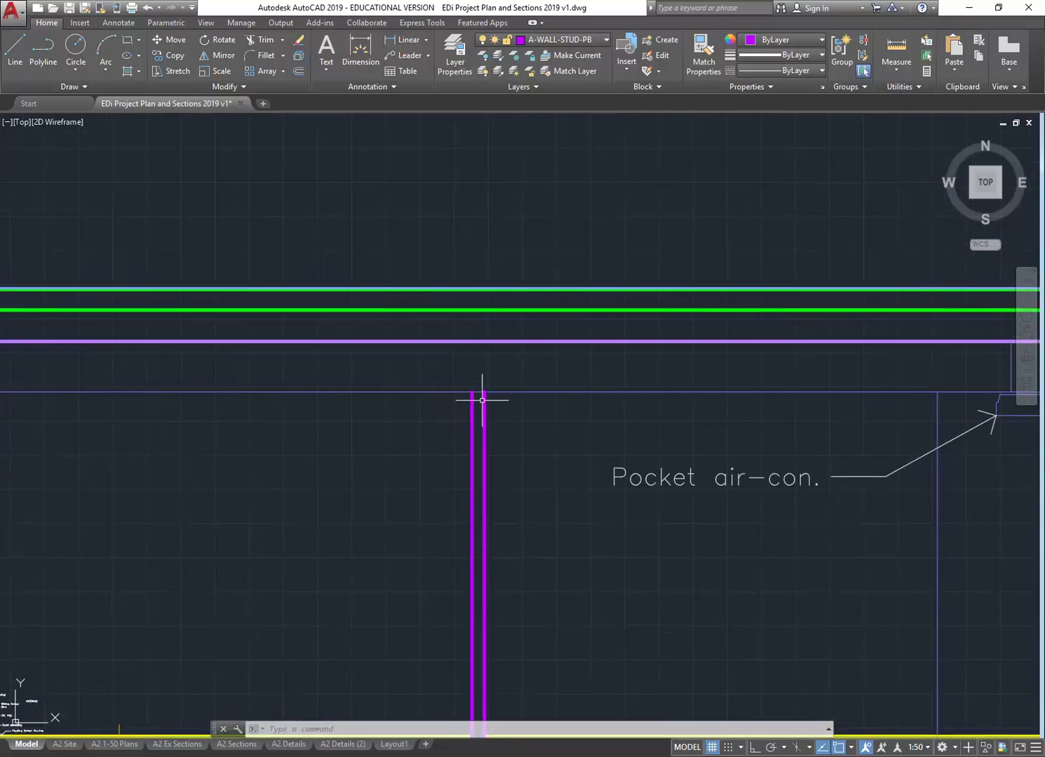
left_click(80, 23)
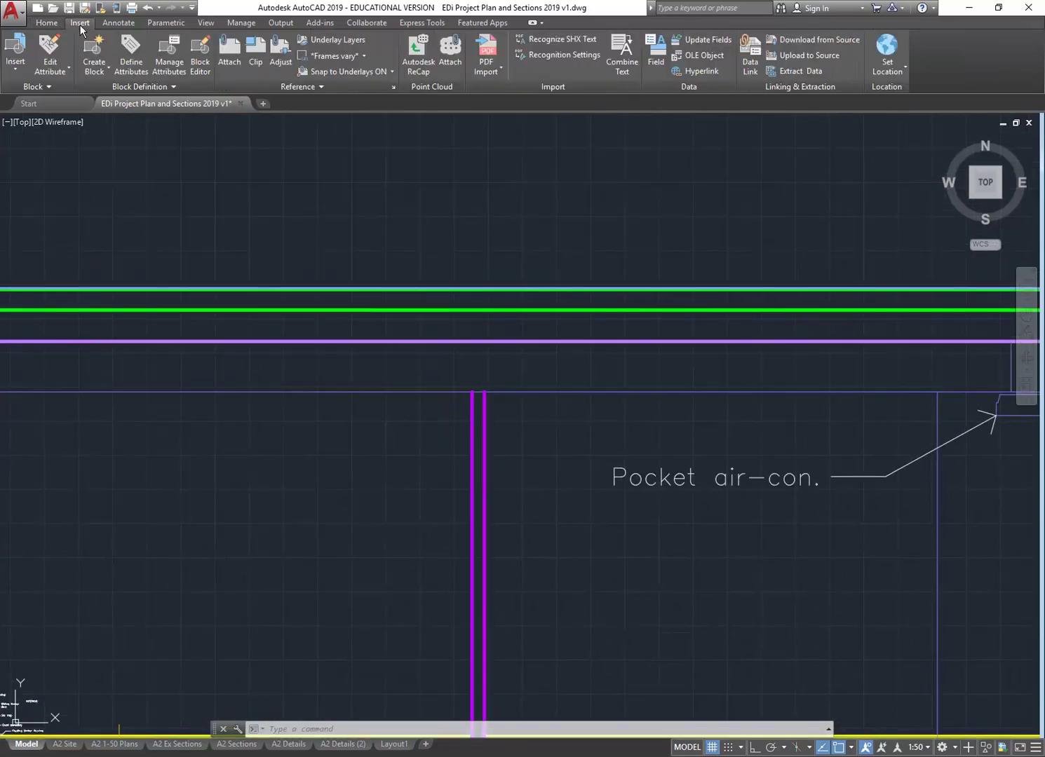
left_click(231, 57)
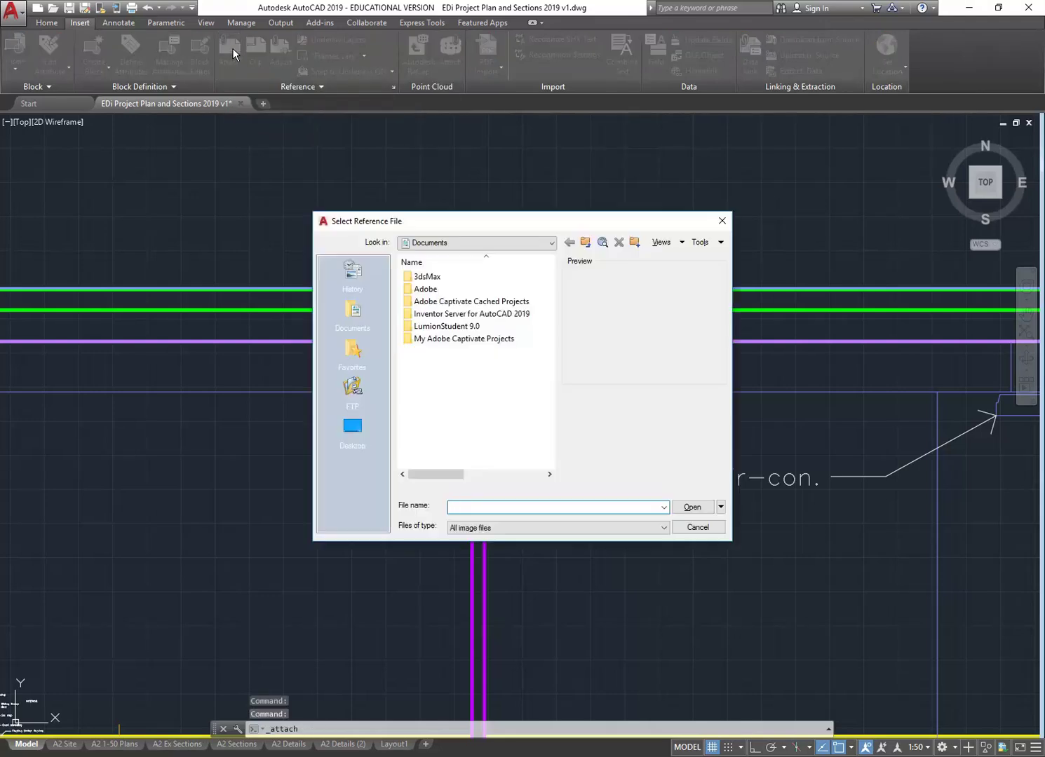
left_click(584, 528)
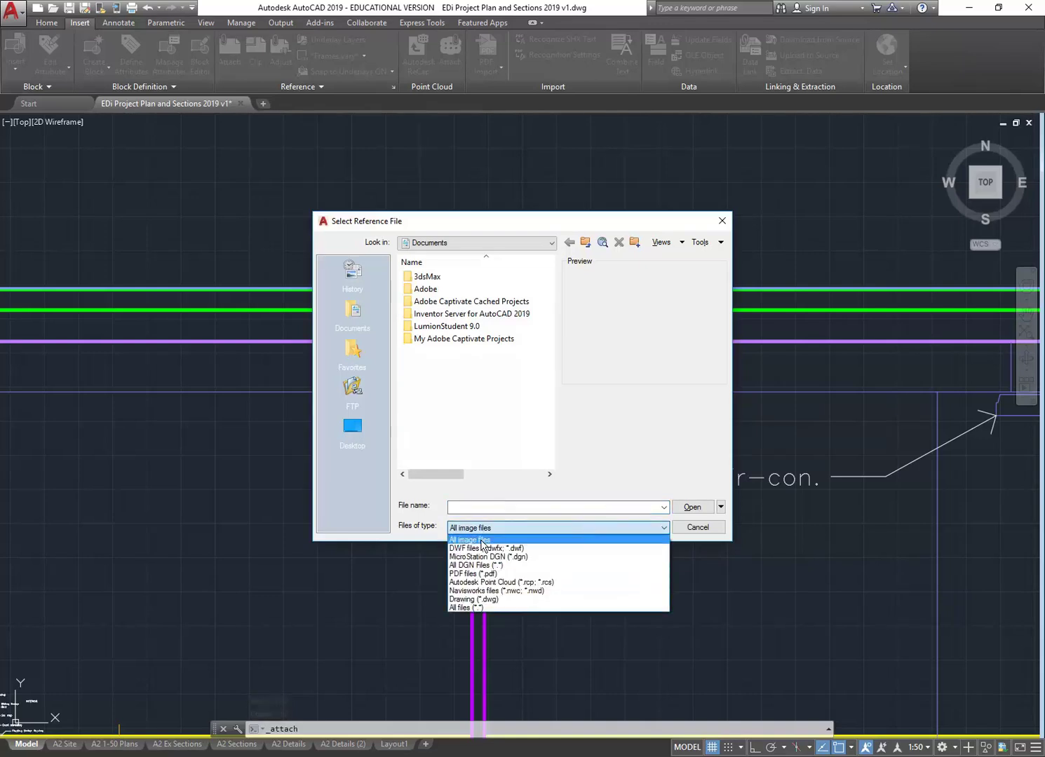
left_click(481, 540)
Step: Open the Wall-ceiling-gyprock-shadowline image from EDU_DC_InteriorDesign > Construction 2 > Construction Resources as the reference
left_click(452, 243)
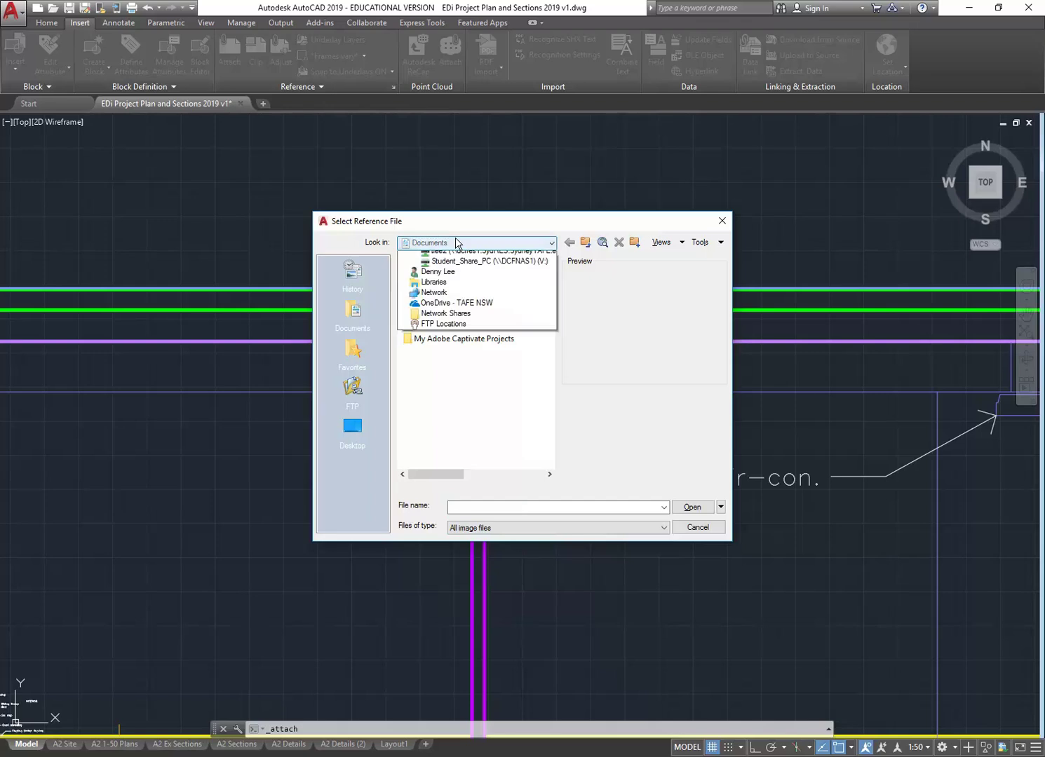
left_click(470, 308)
left_click(460, 243)
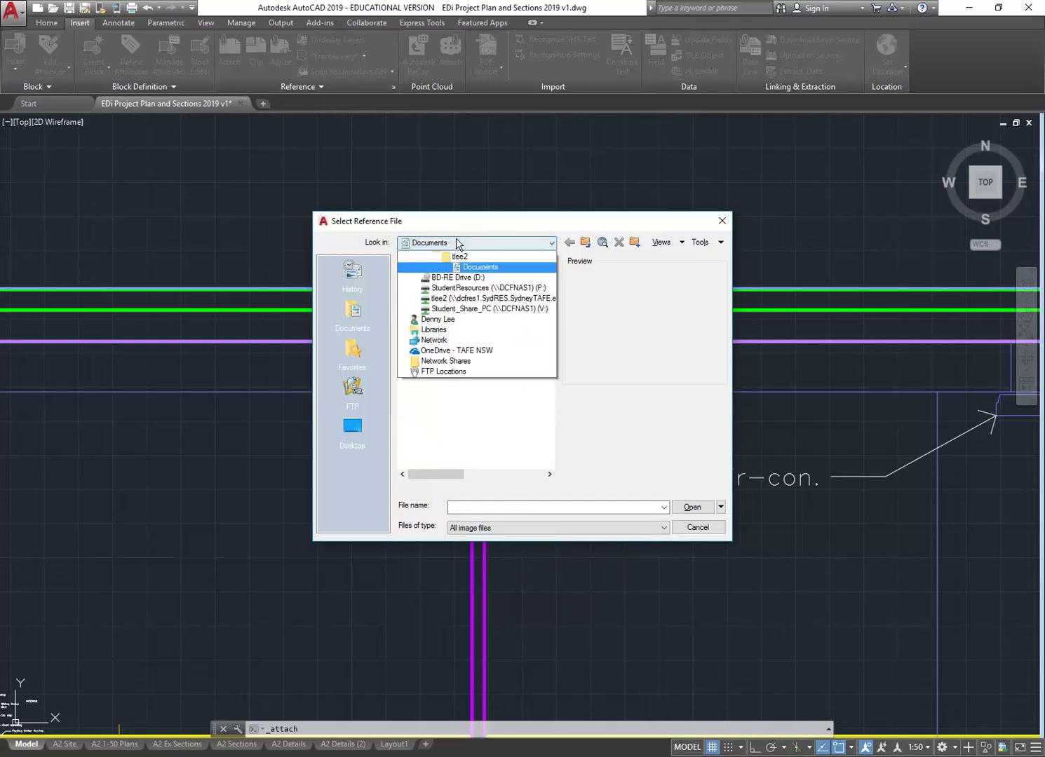
left_click(458, 329)
double_click(448, 289)
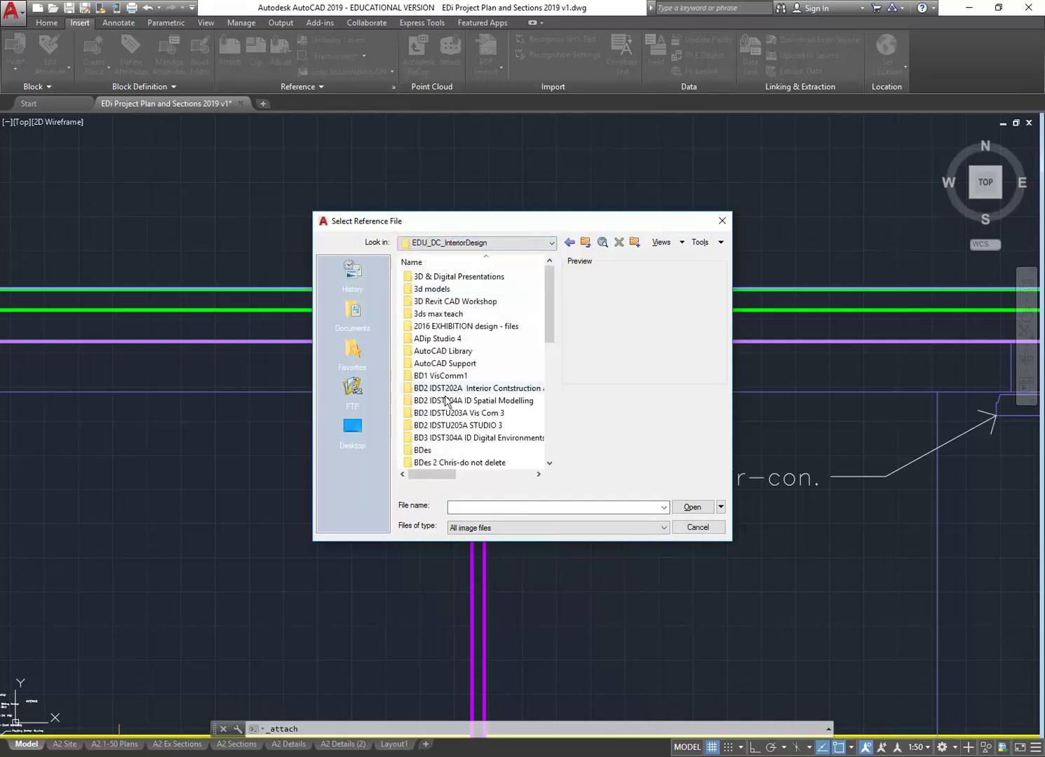
scroll(441, 403, "down", 3)
double_click(438, 450)
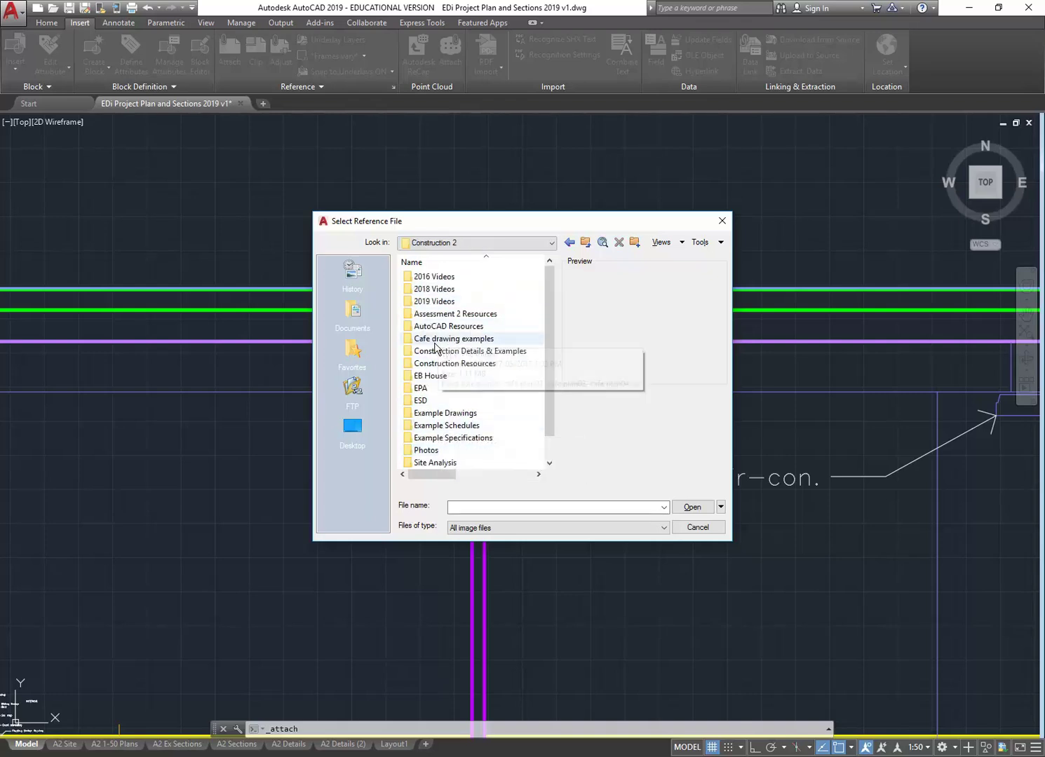
double_click(435, 363)
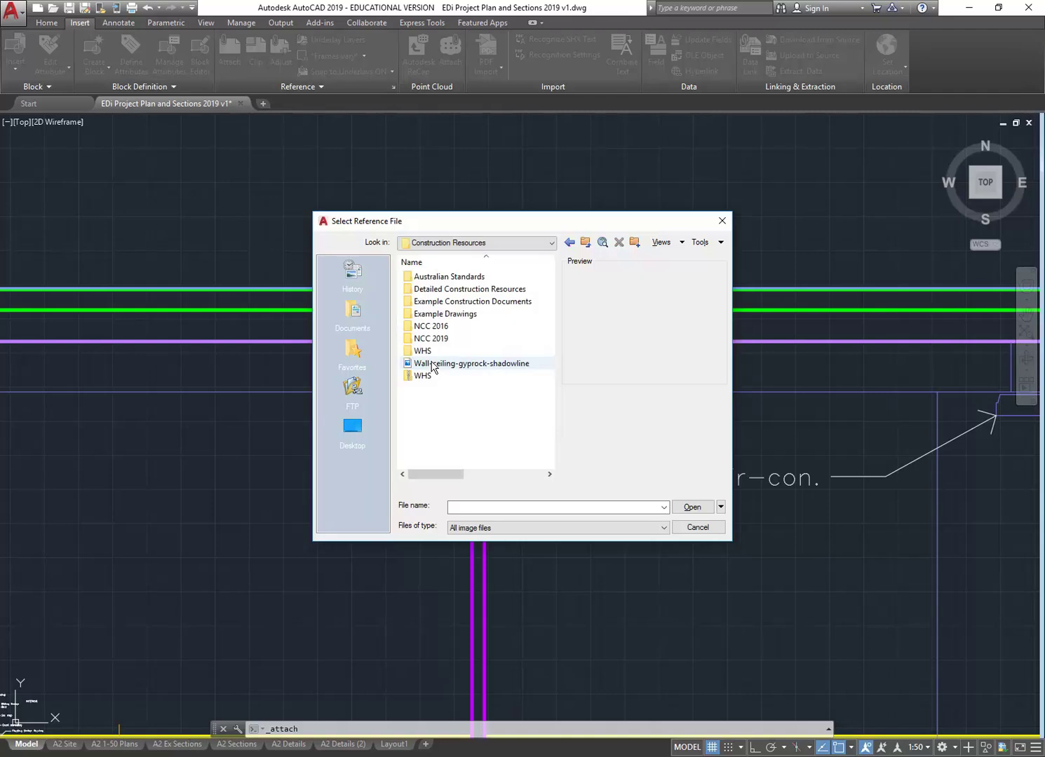
double_click(441, 365)
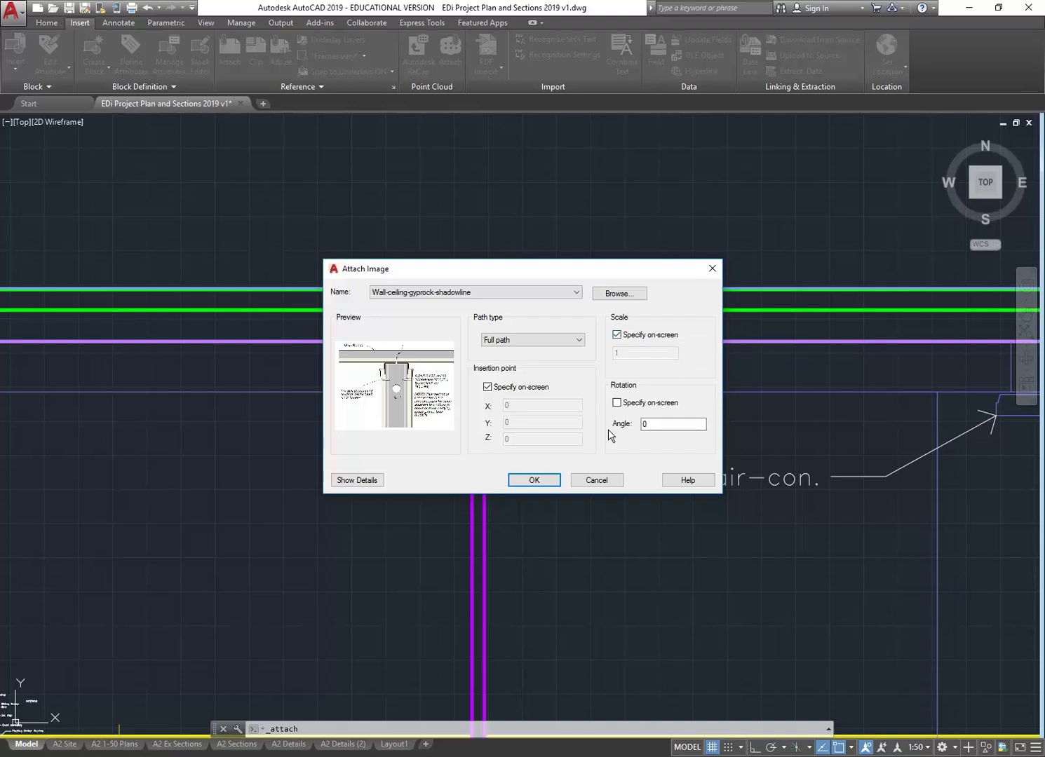
Step: Attach the detail image at a scale of 10 and place it just above the green concrete slab
left_click(617, 335)
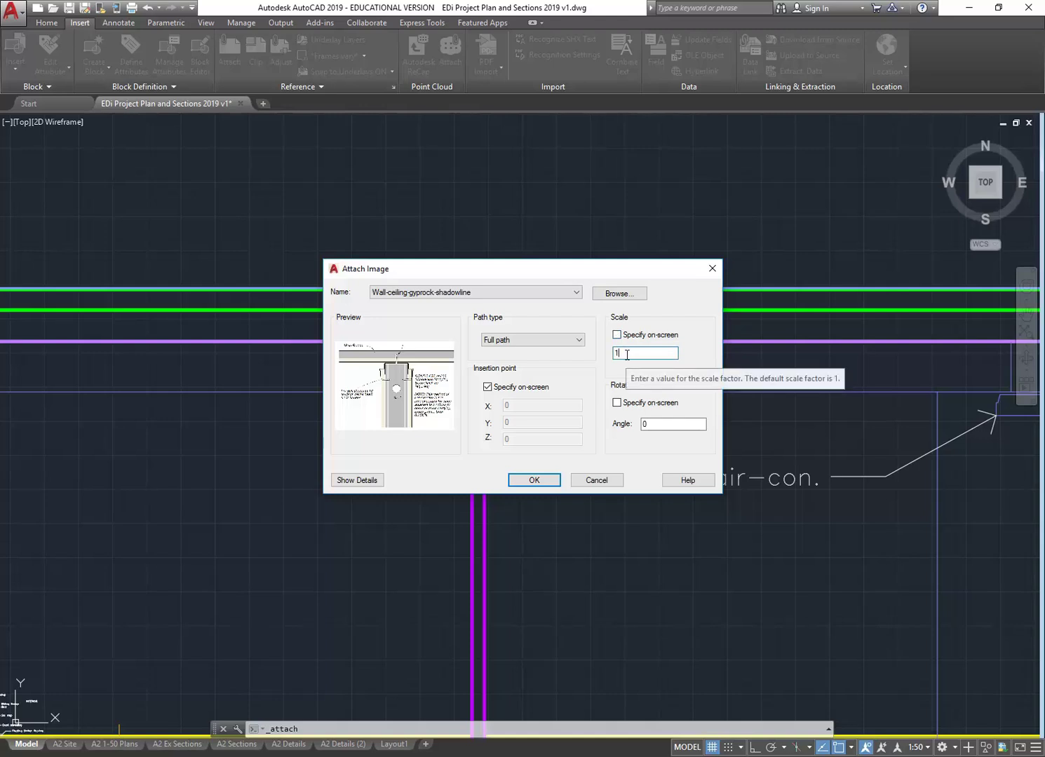
type("0")
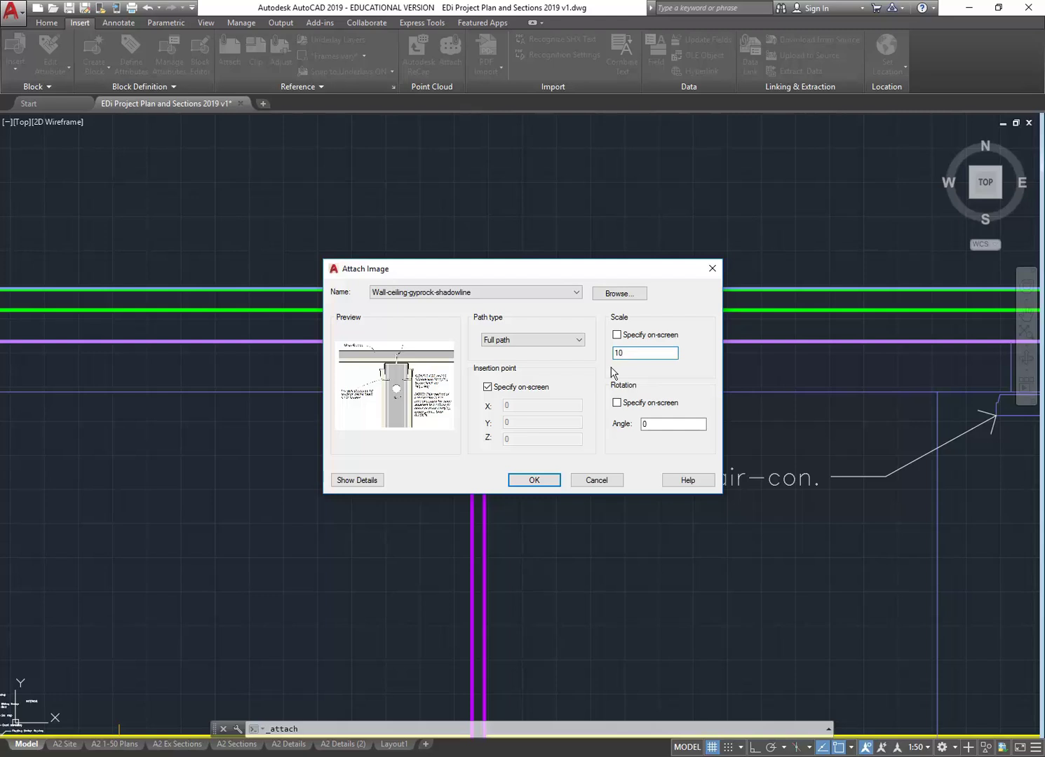
left_click(535, 480)
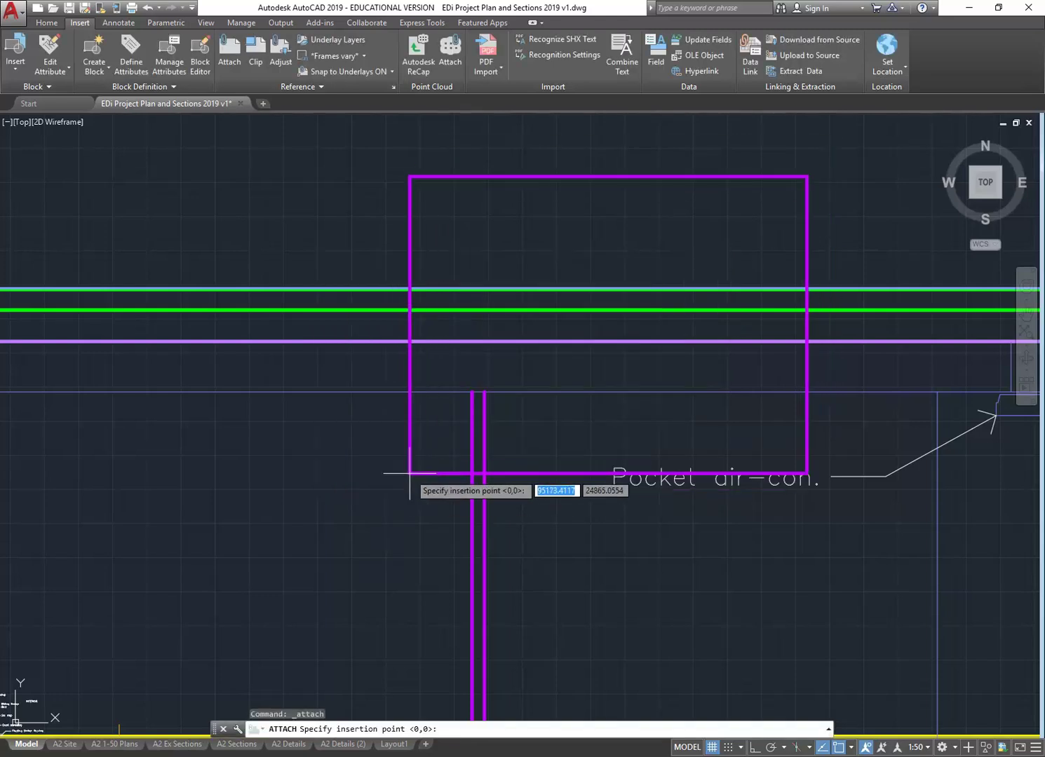
scroll(392, 533, "down", 2)
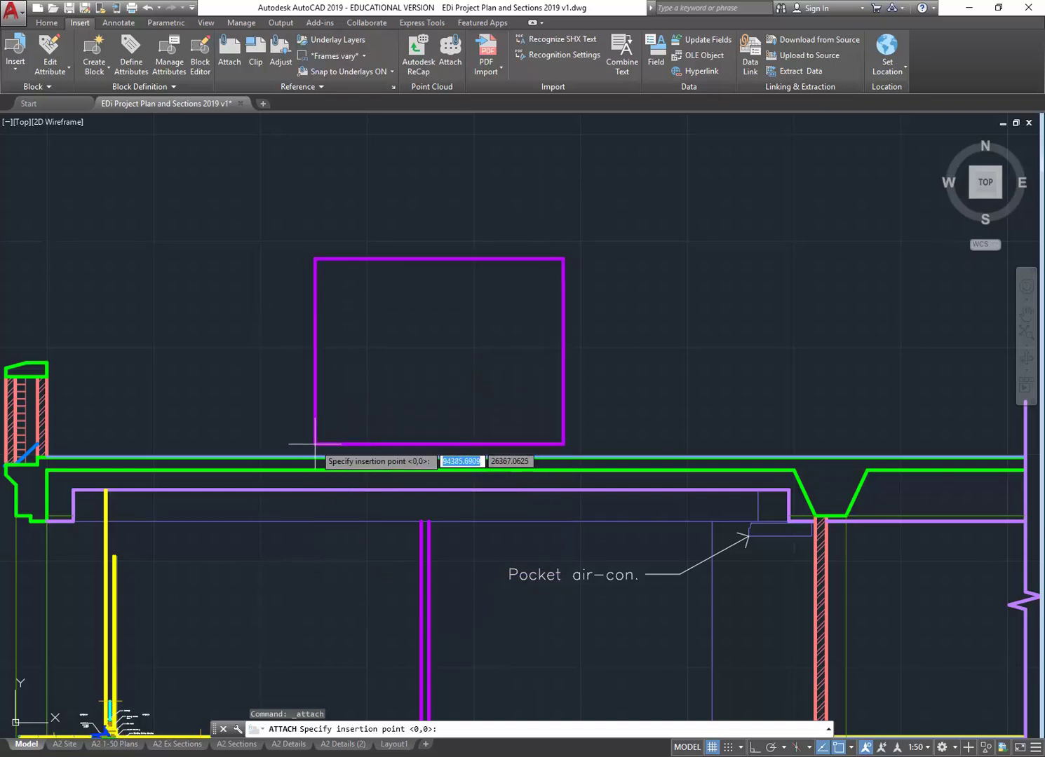
left_click(315, 443)
scroll(377, 459, "up", 2)
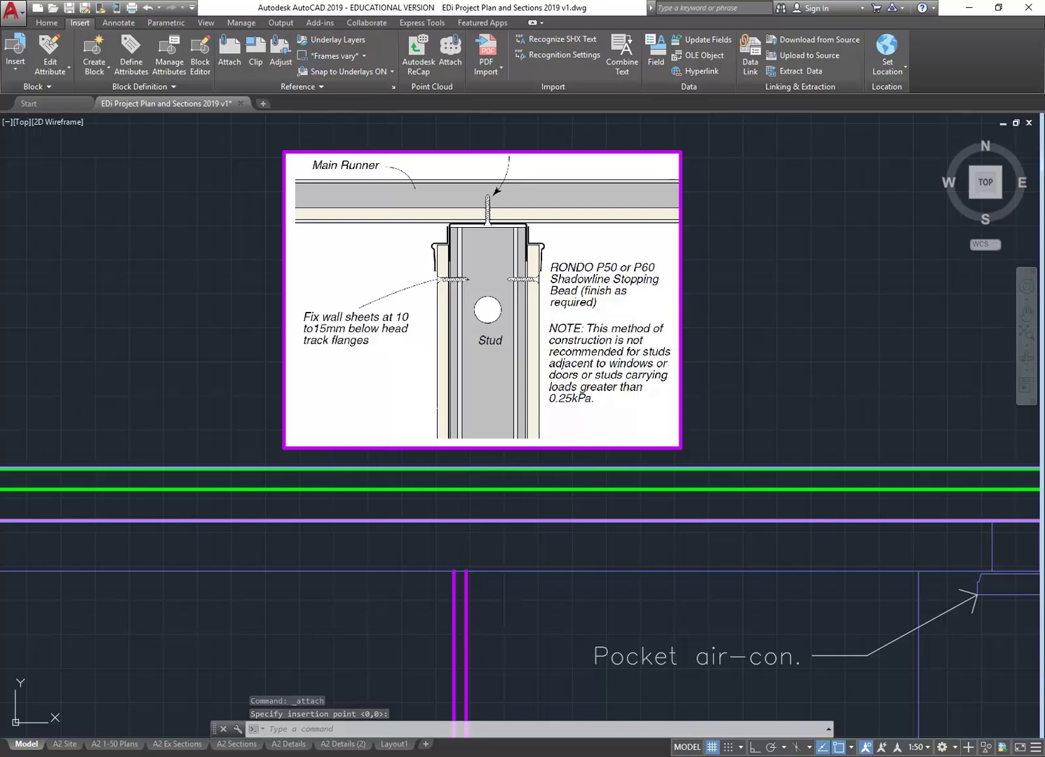
Step: Delete the detail image placed above the concrete slab
left_click(327, 345)
left_click(243, 382)
key("Delete")
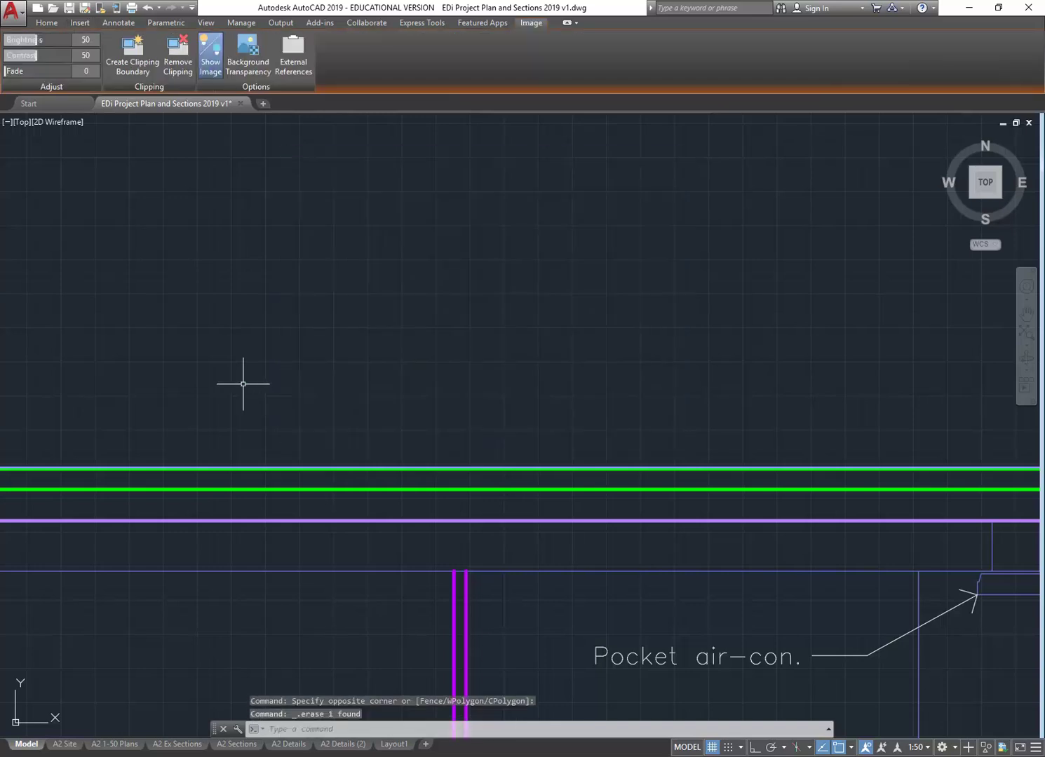
Step: Attach the Wall-ceiling-gyprock-shadowline image again at scale 1, placing it between the purple ceiling line and the head of the stud wall
left_click(235, 62)
left_click(436, 364)
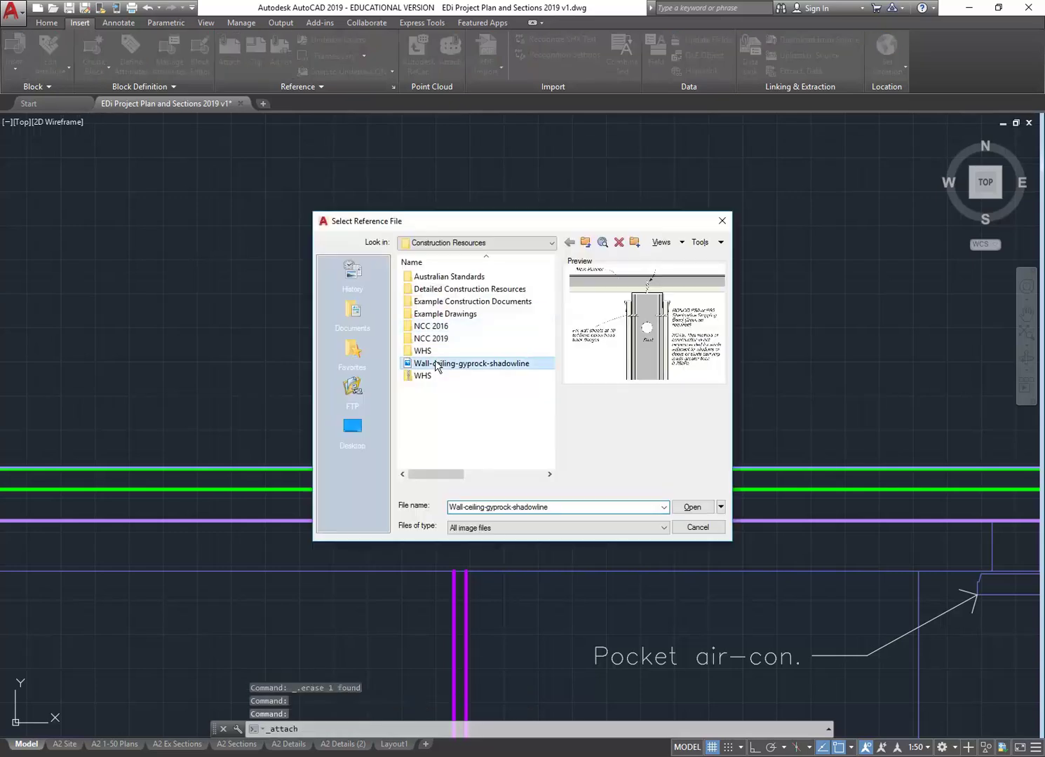
double_click(435, 364)
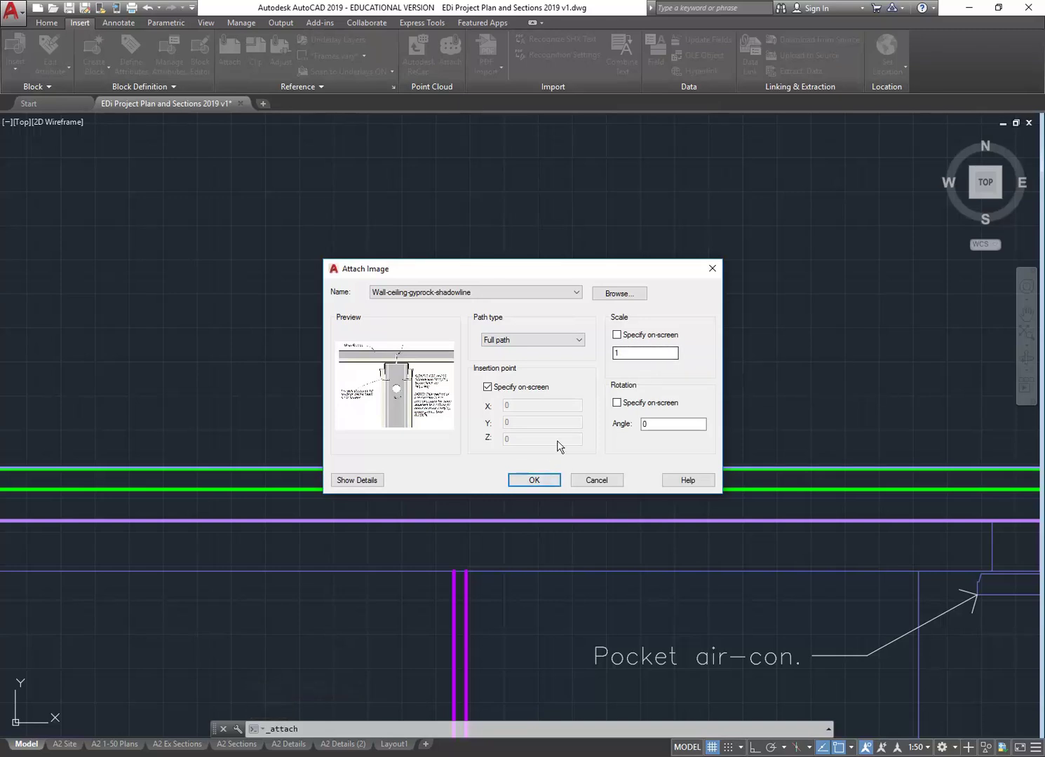
left_click(534, 480)
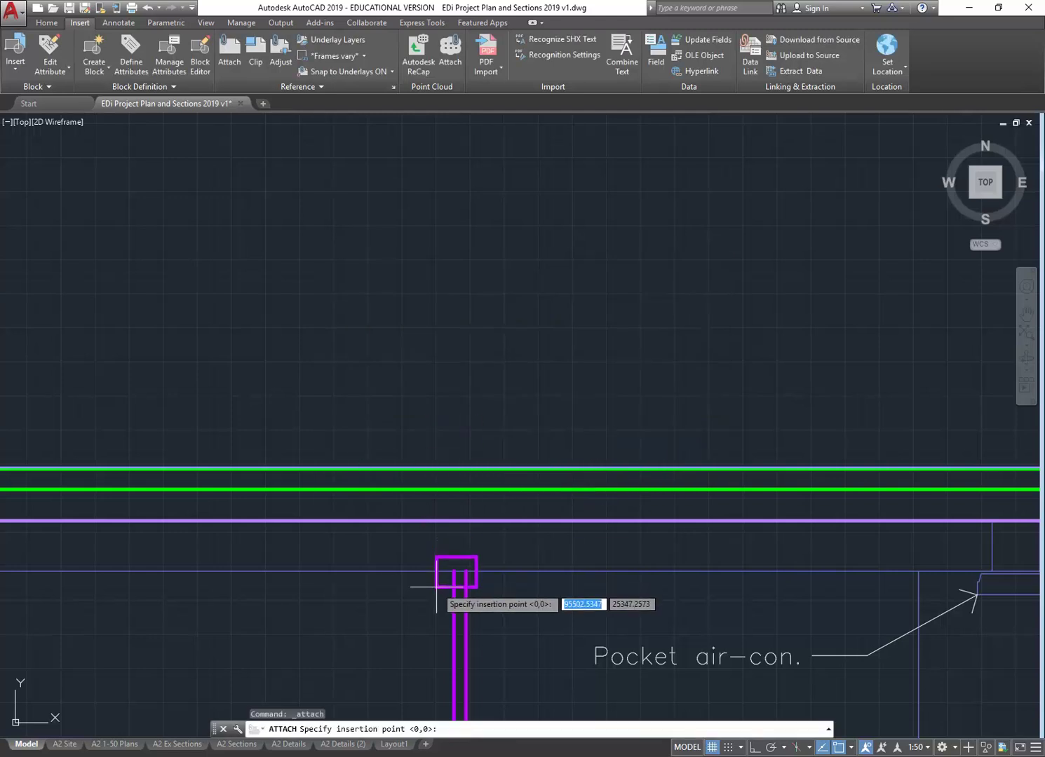
scroll(440, 586, "up", 6)
left_click(439, 497)
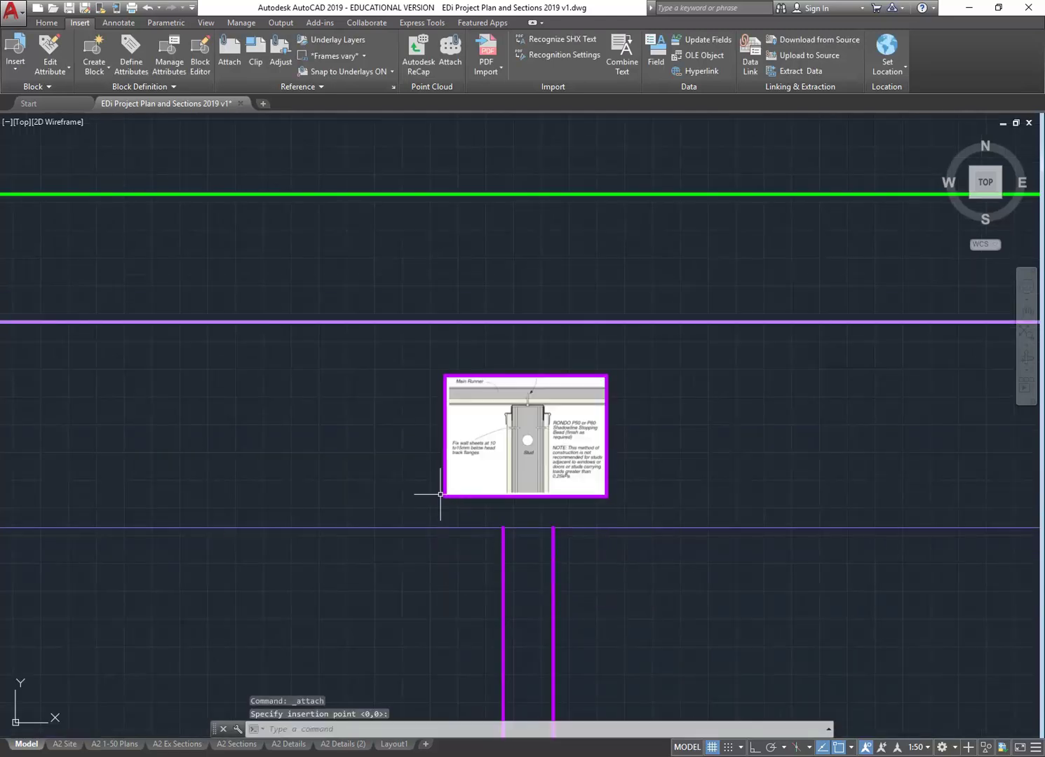
Step: Start scaling the shadowline detail image, using the lower-left corner of its frame as the base point
scroll(526, 508, "up", 2)
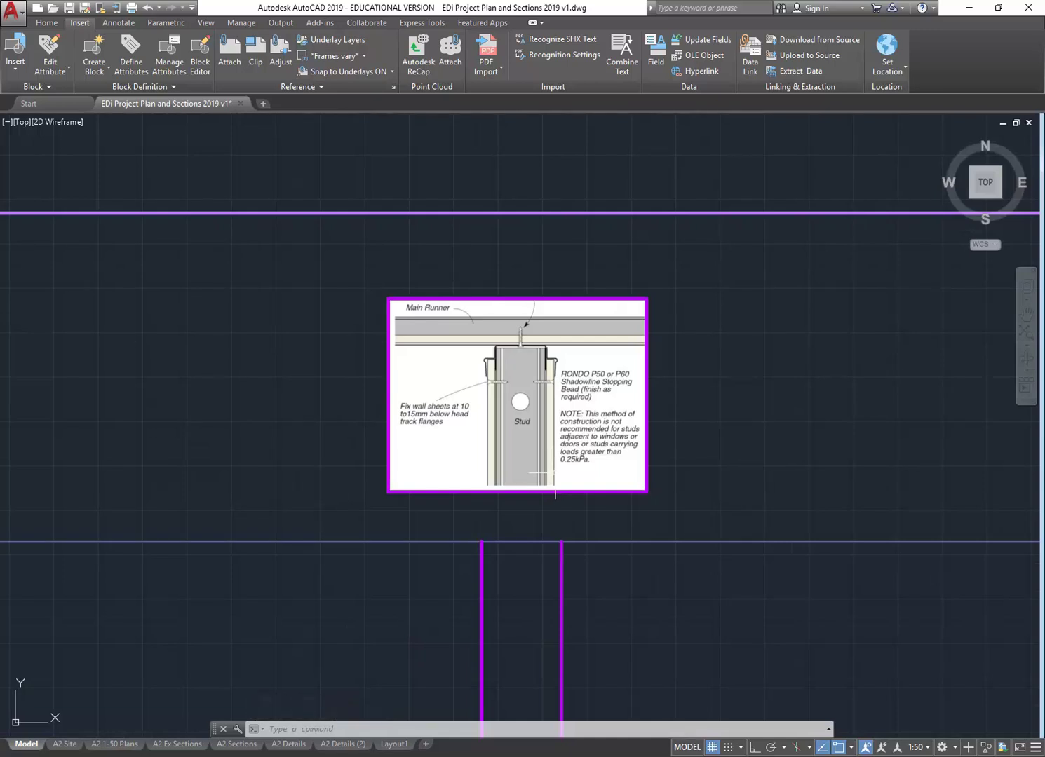
scroll(529, 440, "up", 2)
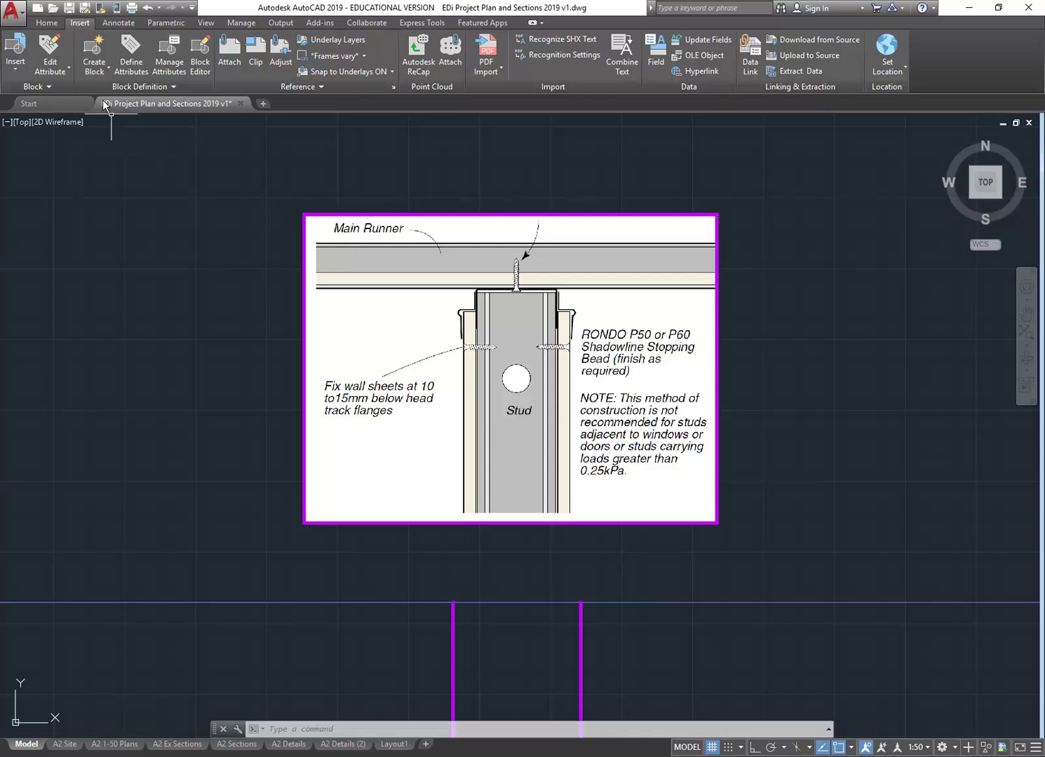
left_click(47, 22)
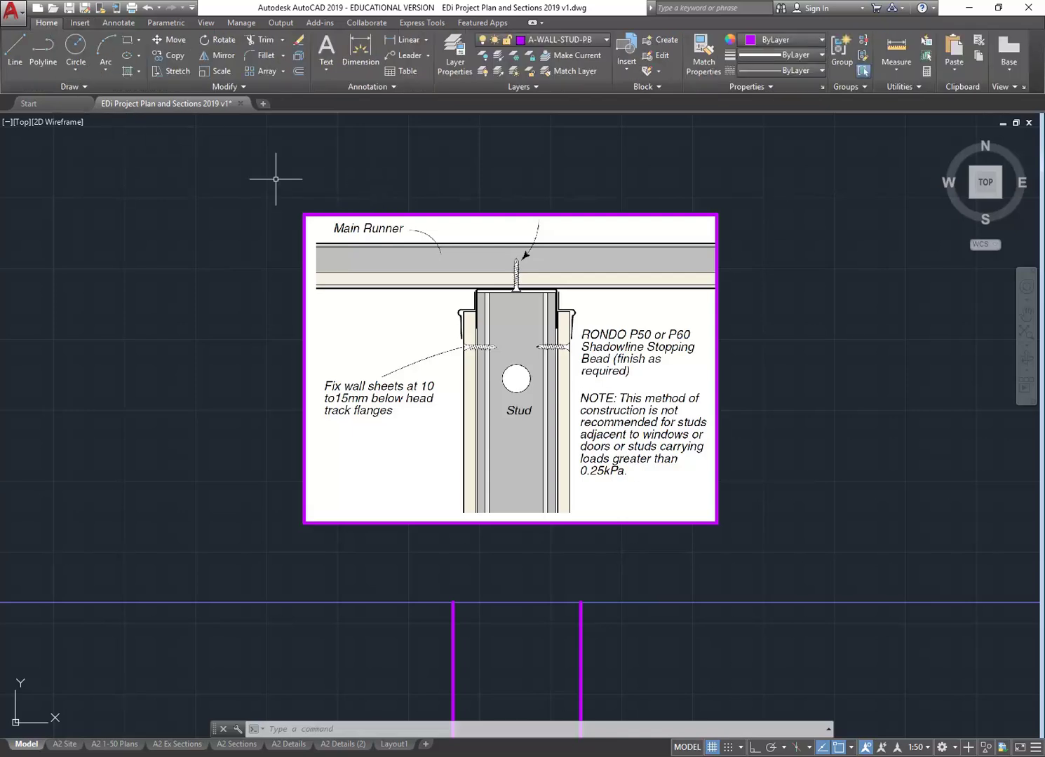
left_click(215, 72)
right_click(215, 73)
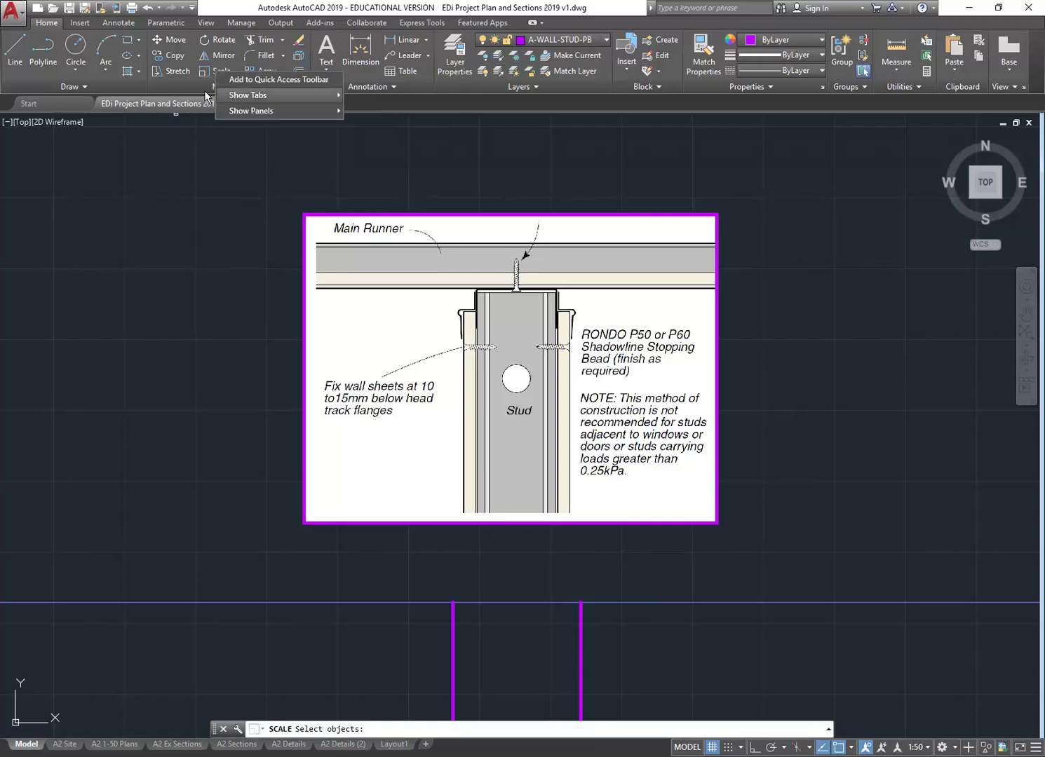
left_click(216, 71)
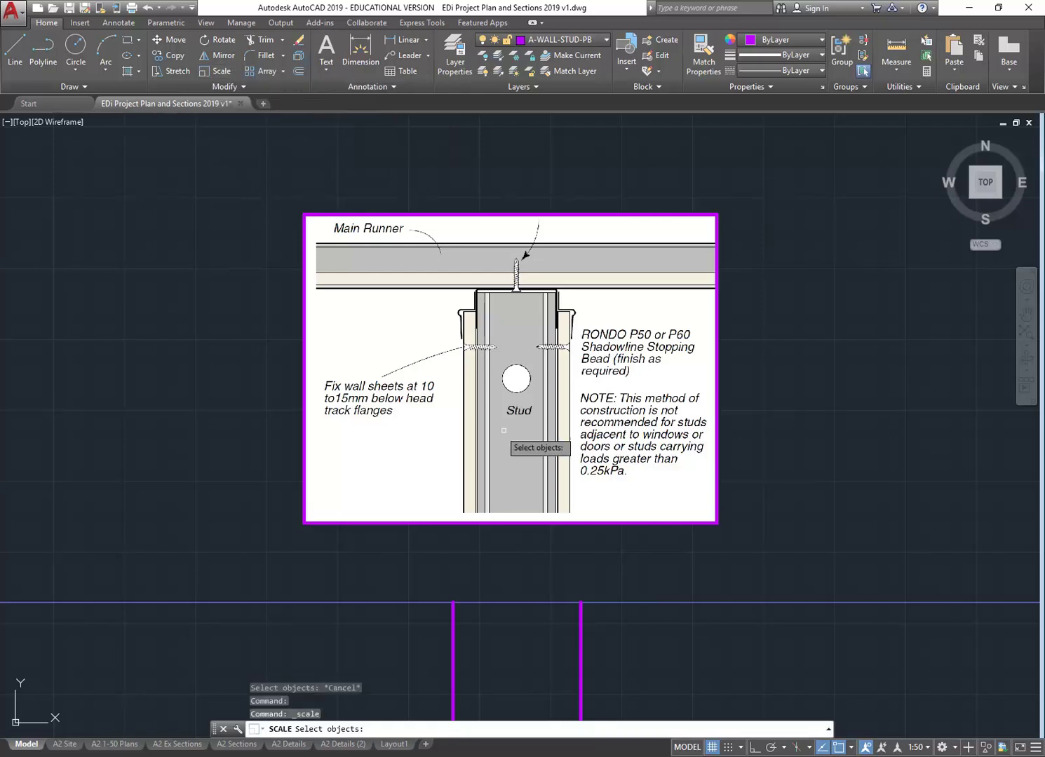
left_click(351, 171)
left_click(251, 286)
key("Return")
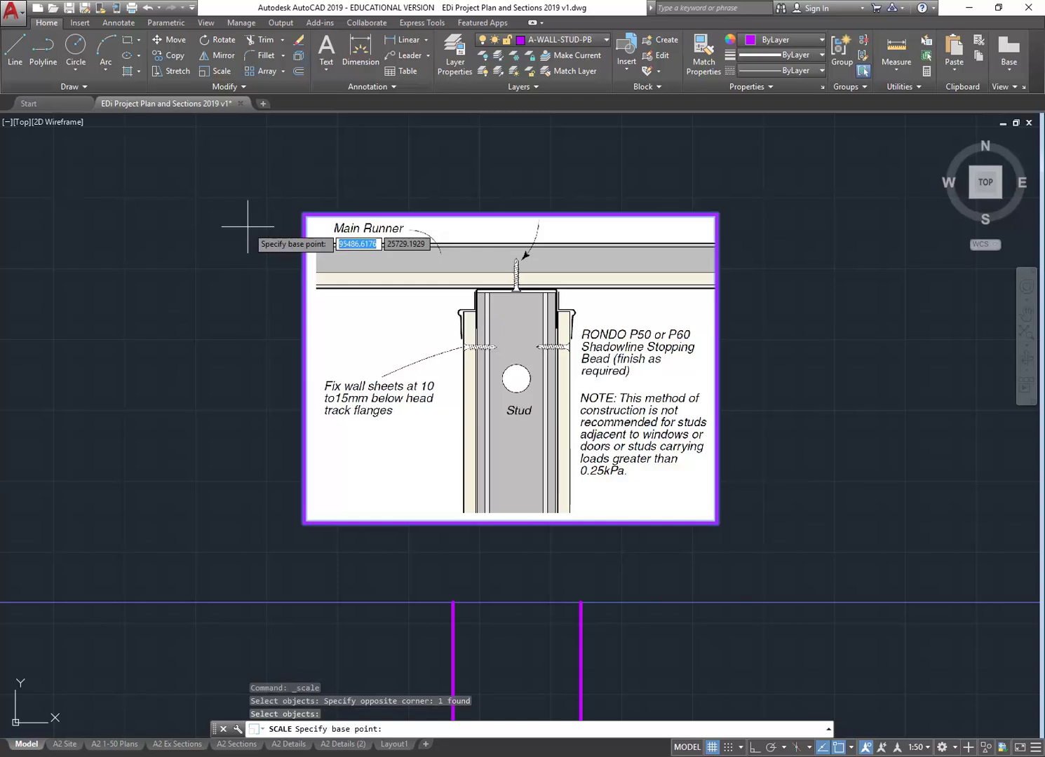
scroll(535, 385, "up", 2)
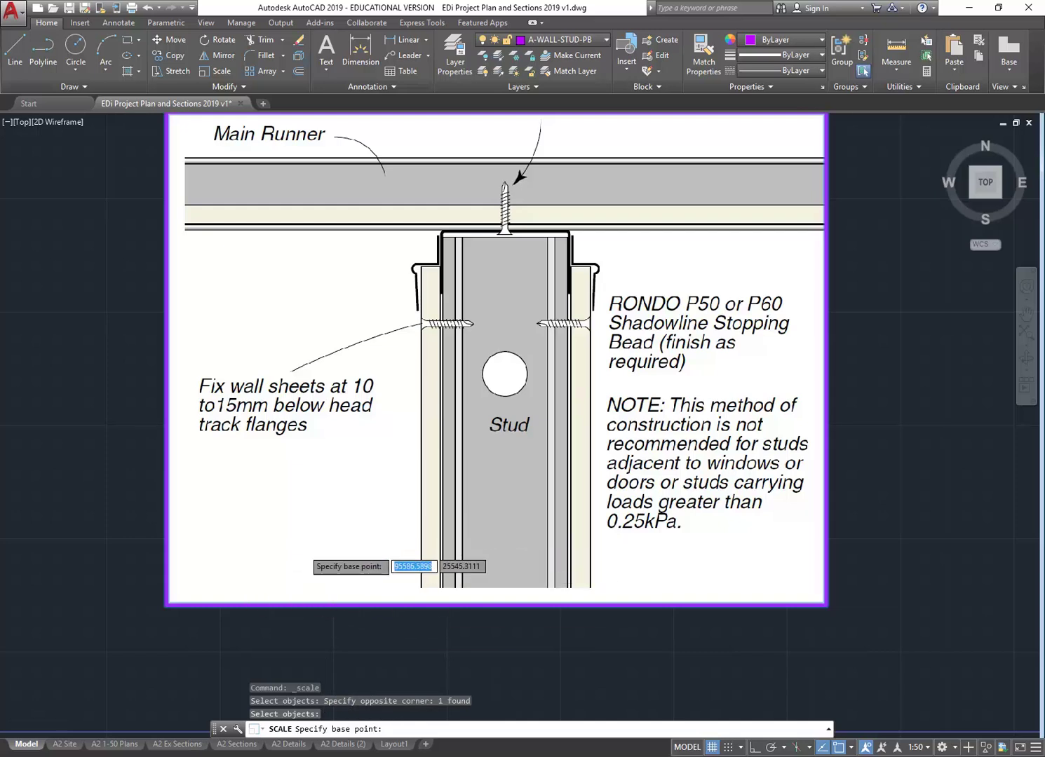
scroll(301, 557, "down", 2)
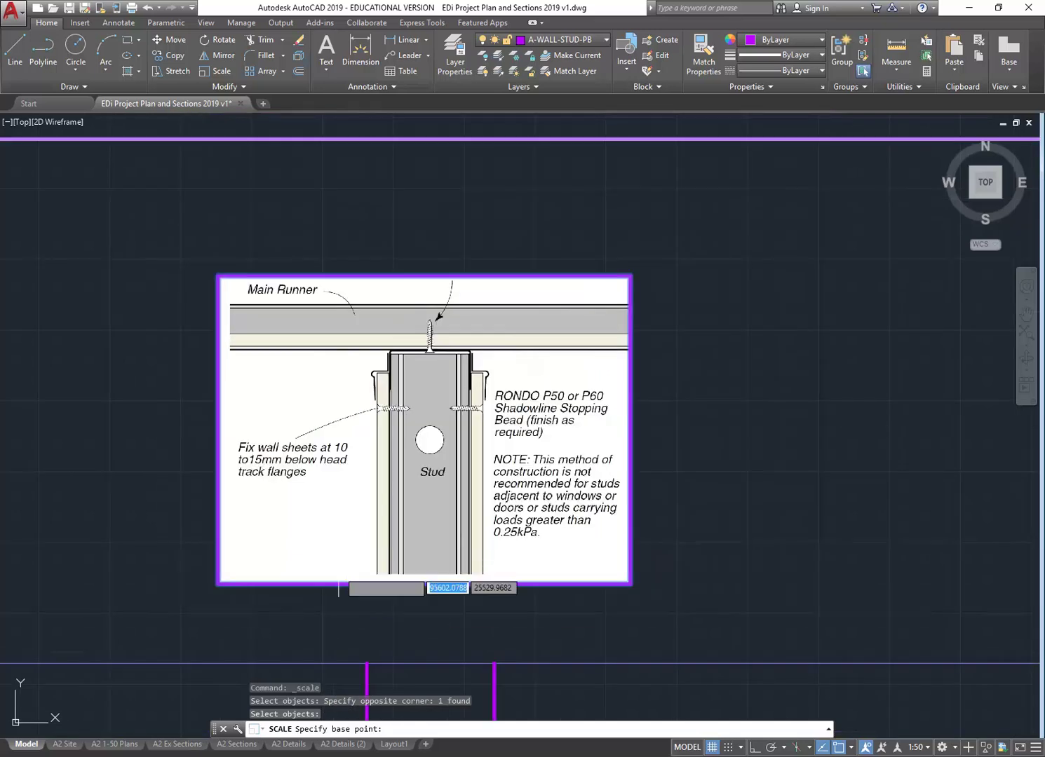
left_click(218, 583)
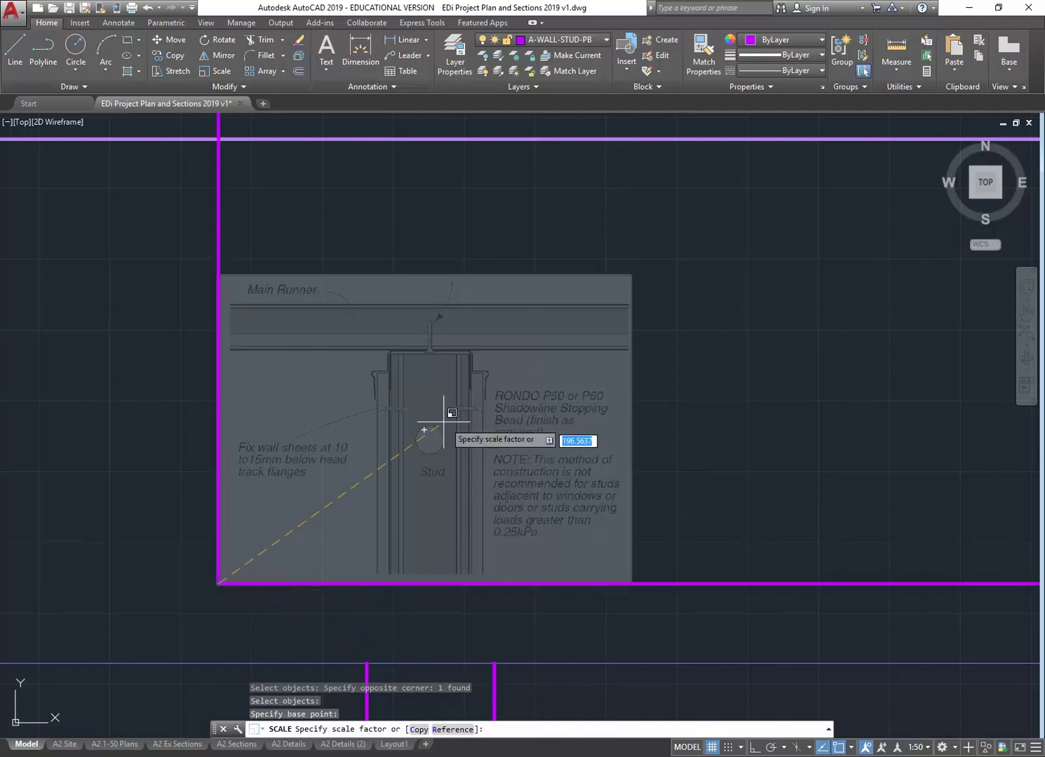
Step: Set the scale's reference length horizontally with Ortho on, between the outer faces of the two wall sheets in the detail image
left_click(452, 731)
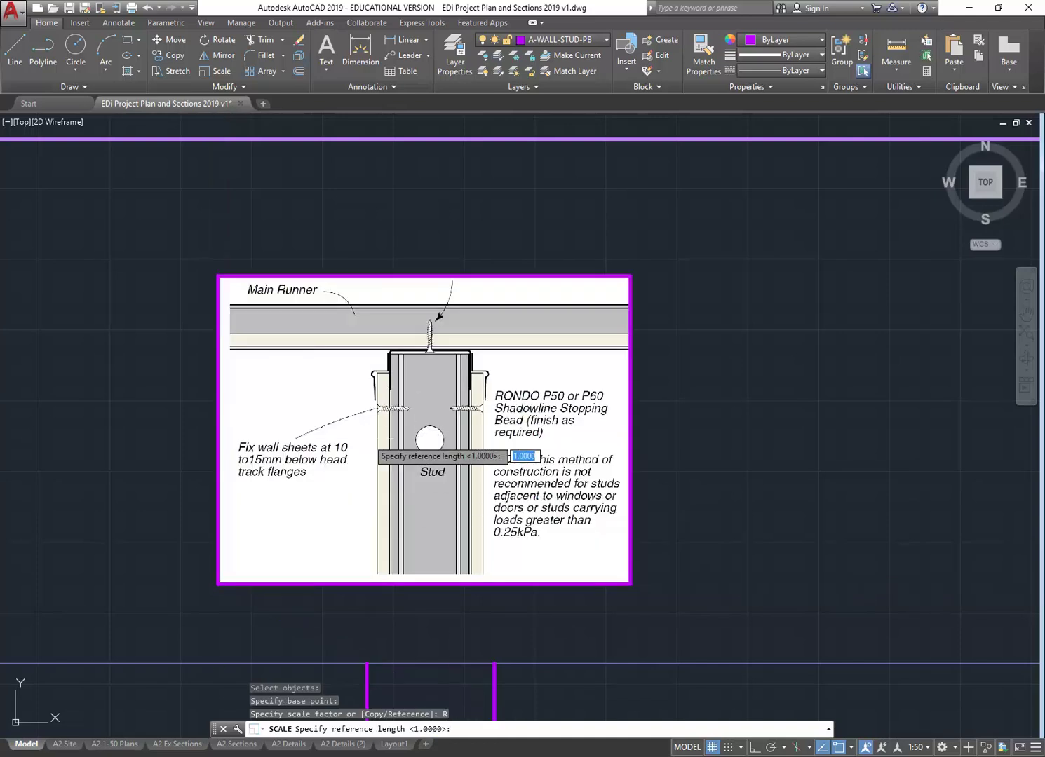
scroll(408, 358, "up", 4)
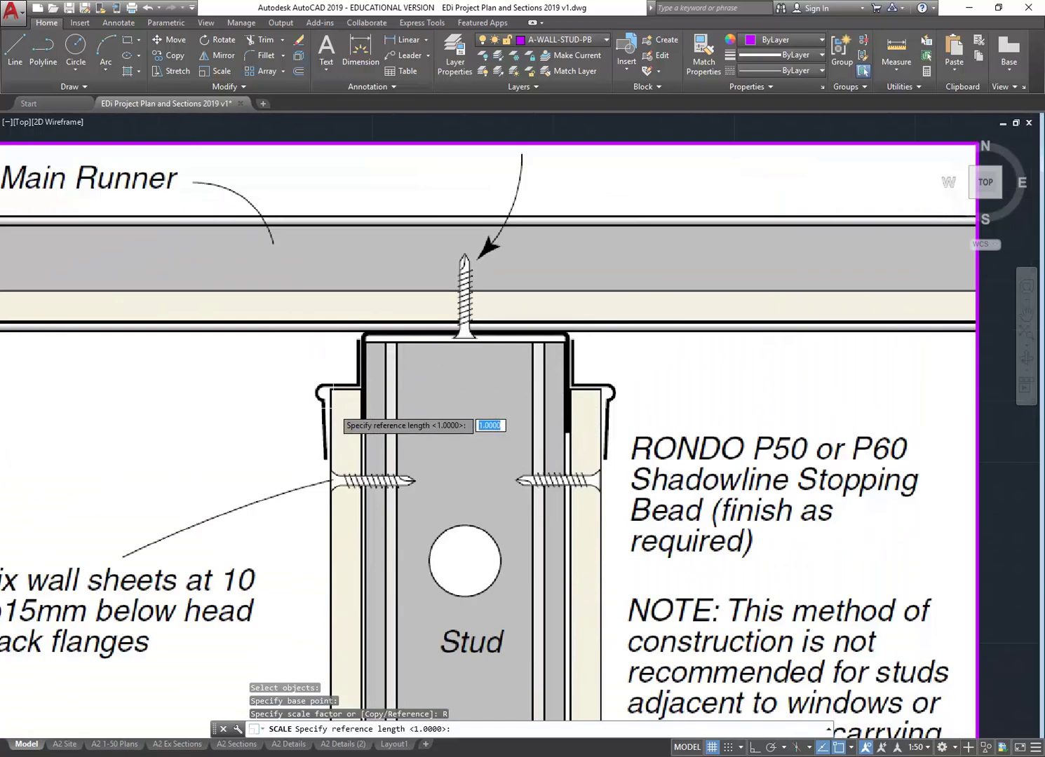
scroll(477, 414, "up", 2)
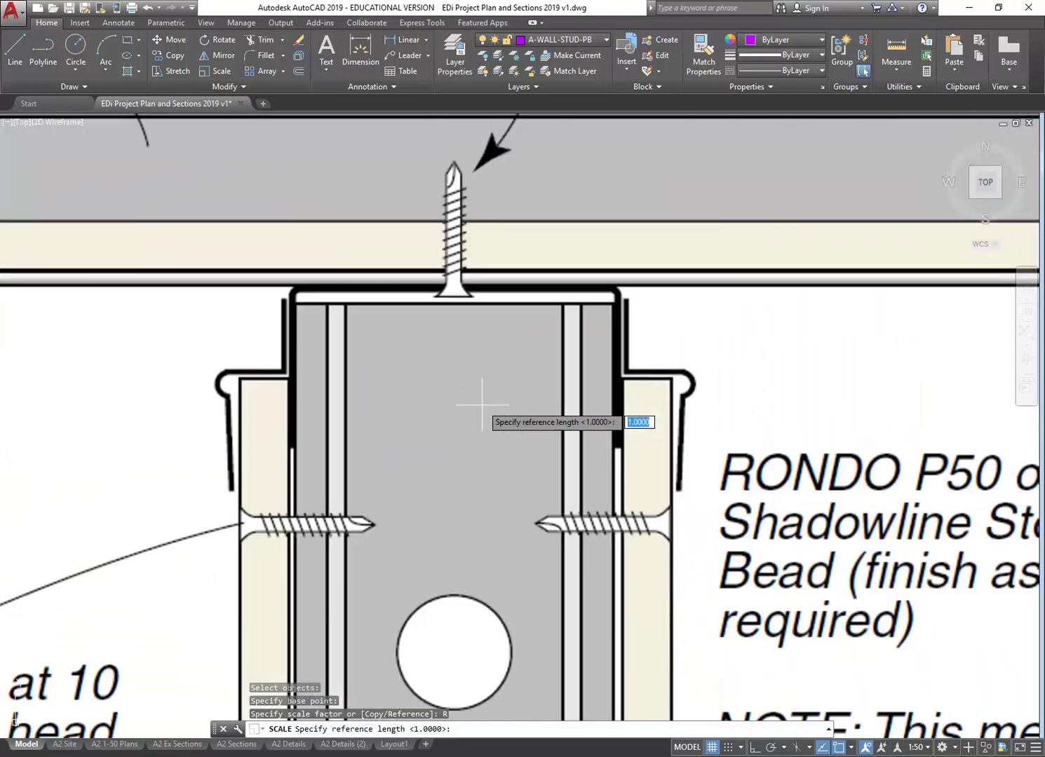
scroll(232, 382, "up", 2)
middle_click_drag(239, 373, 185, 376)
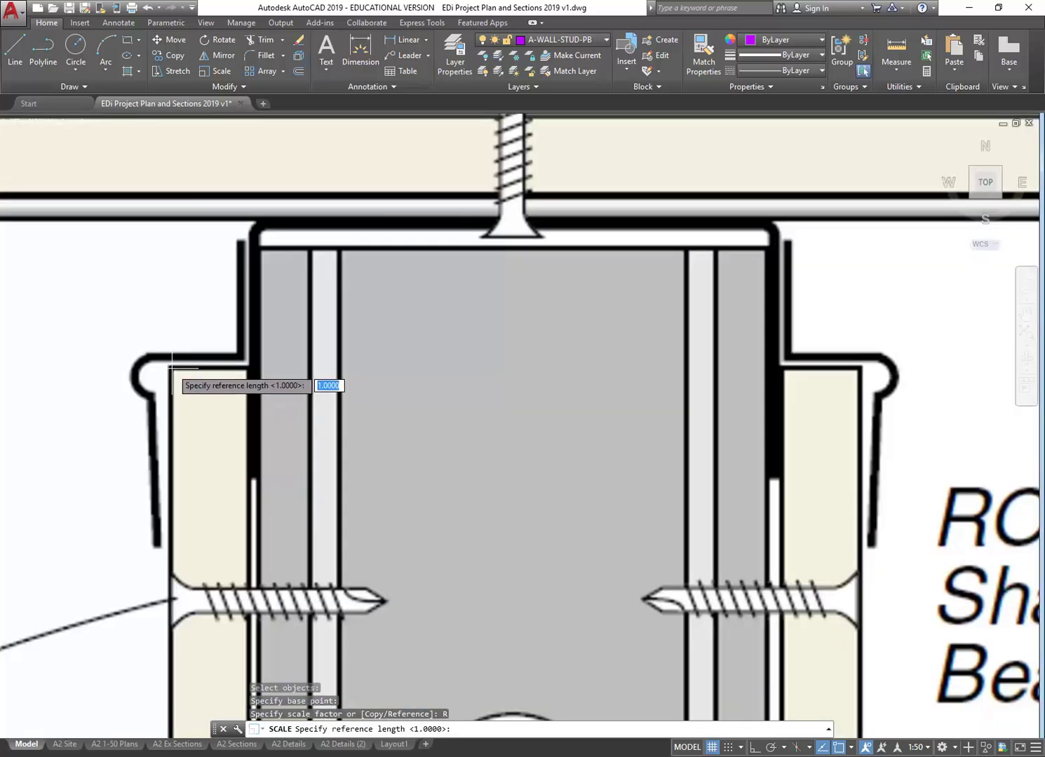
left_click(171, 366)
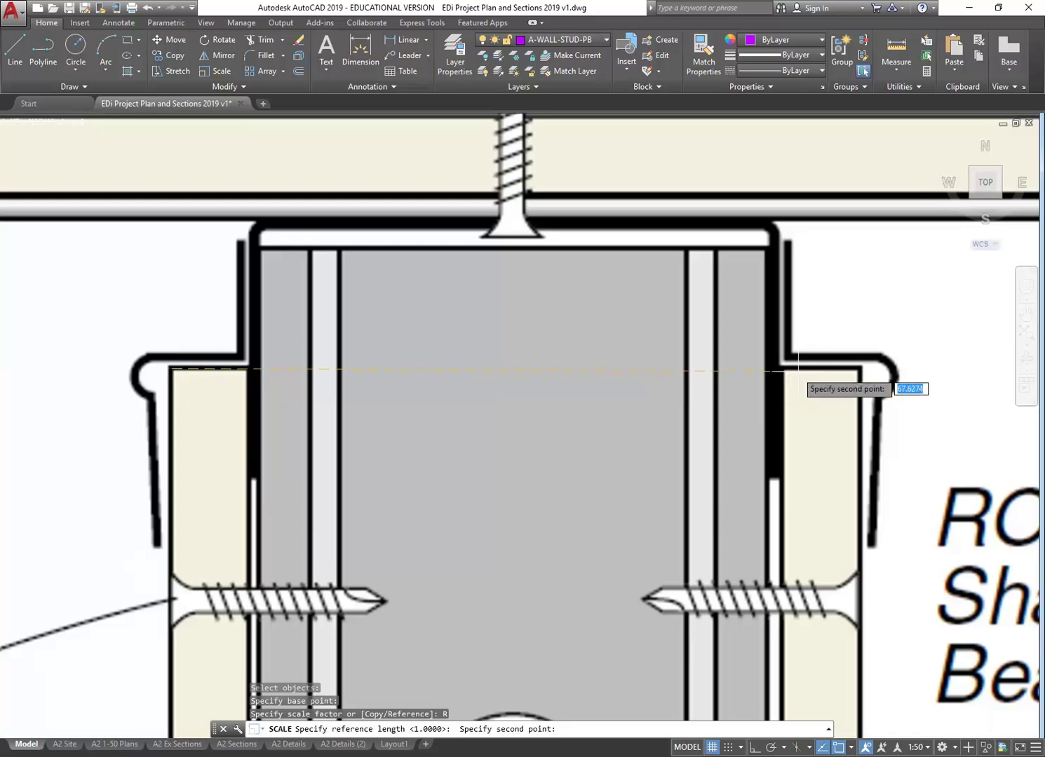
left_click(754, 747)
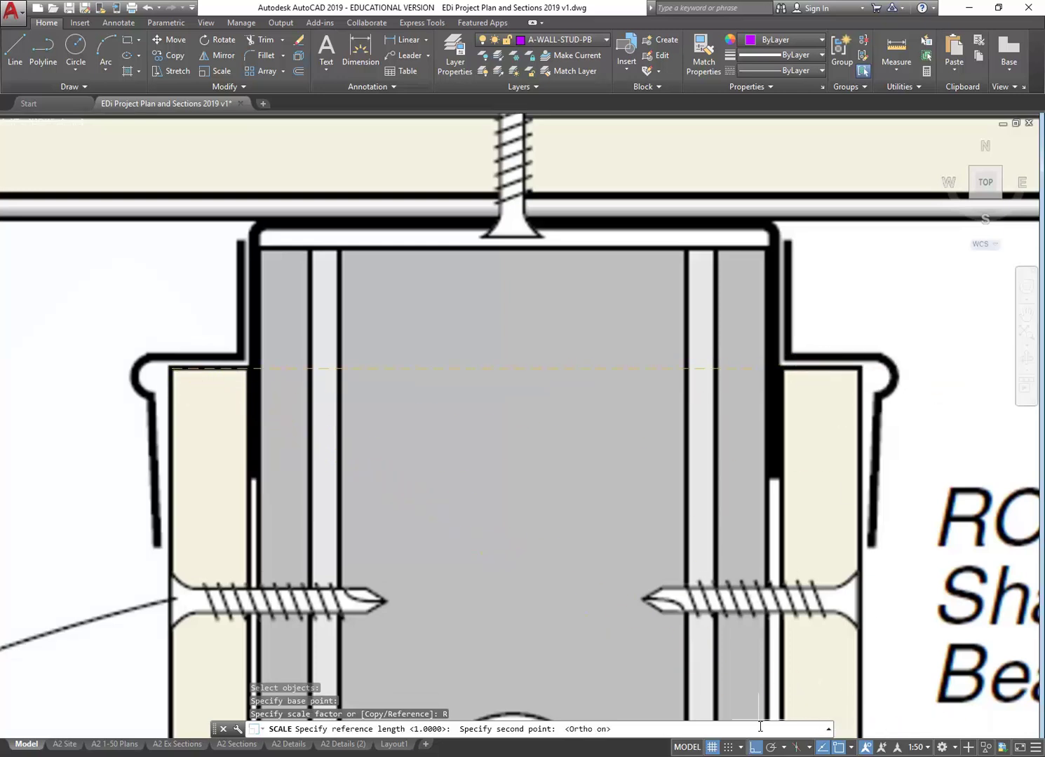
left_click(859, 367)
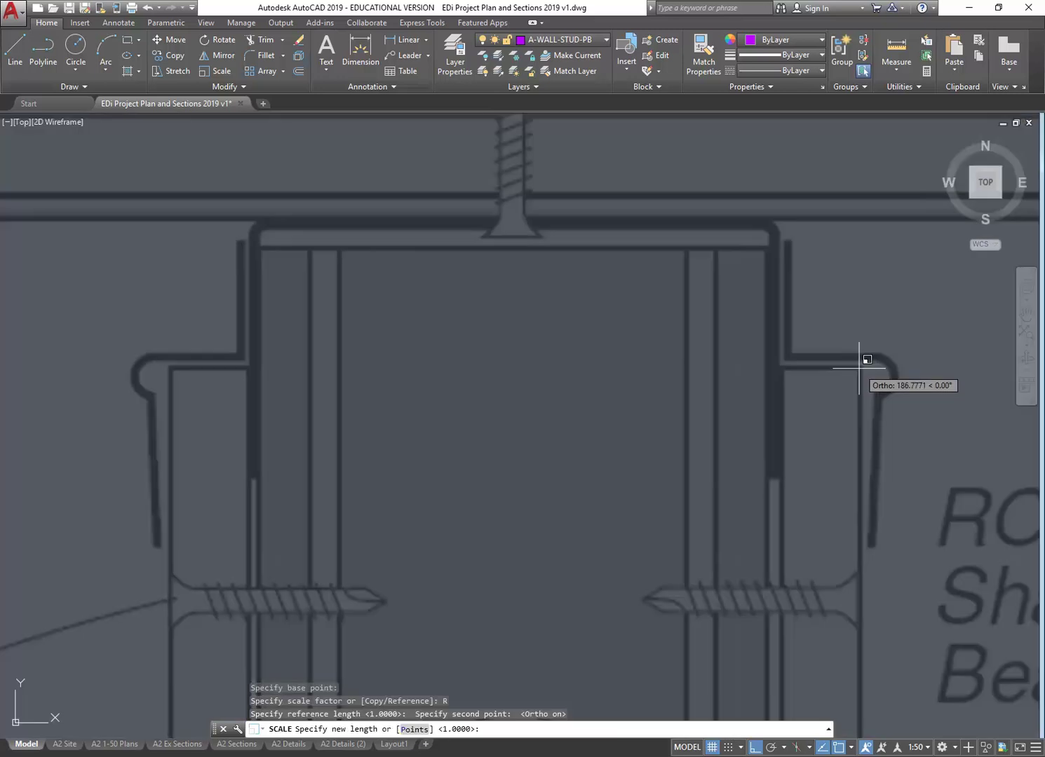
Step: Define the new length by two points at the heads of the magenta wall lines, scaling the image to the wall's width
scroll(859, 366, "down", 3)
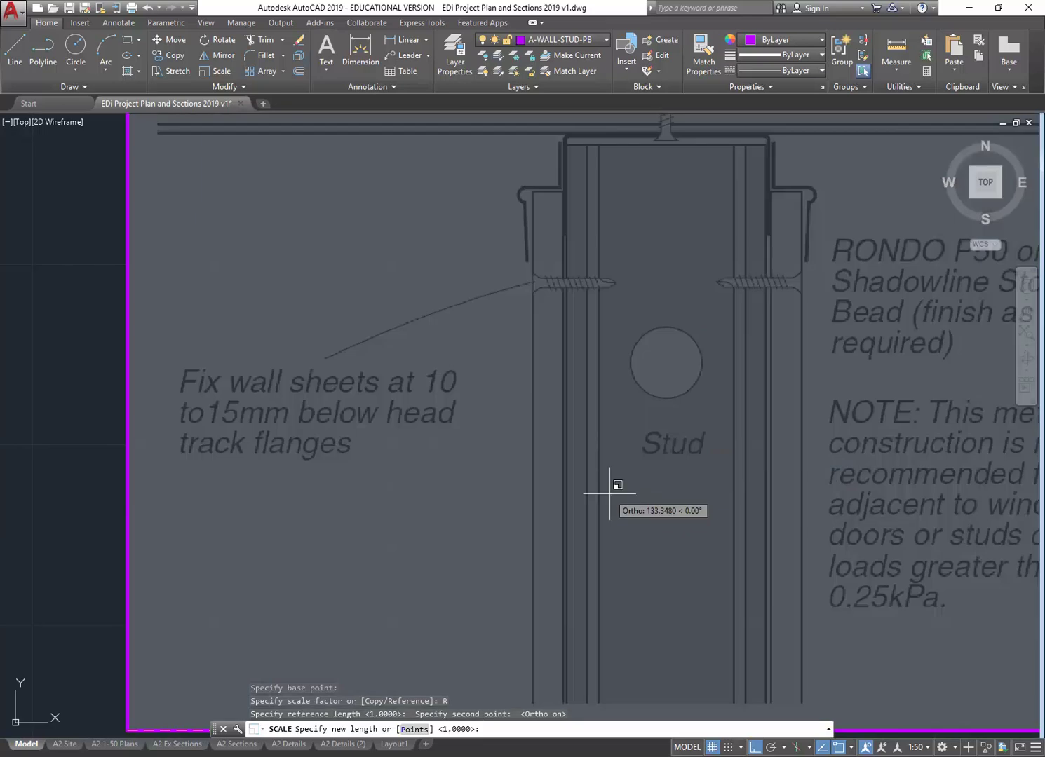
scroll(610, 335, "down", 6)
middle_click_drag(626, 485, 476, 463)
scroll(511, 441, "up", 1)
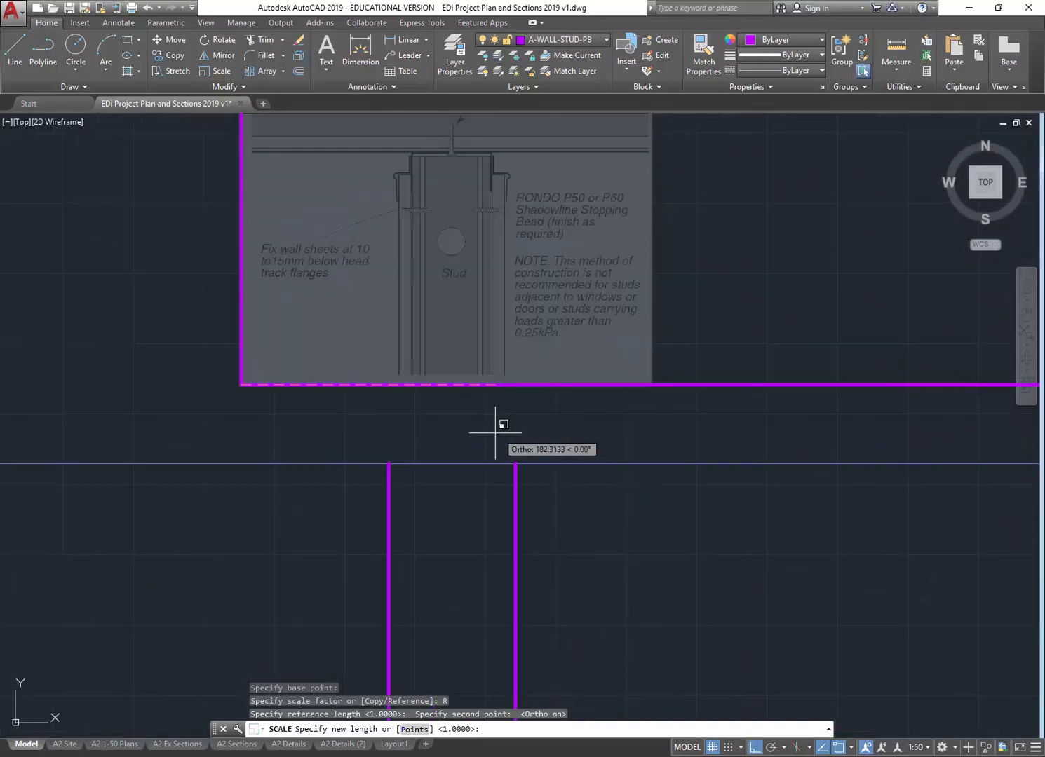
left_click(418, 730)
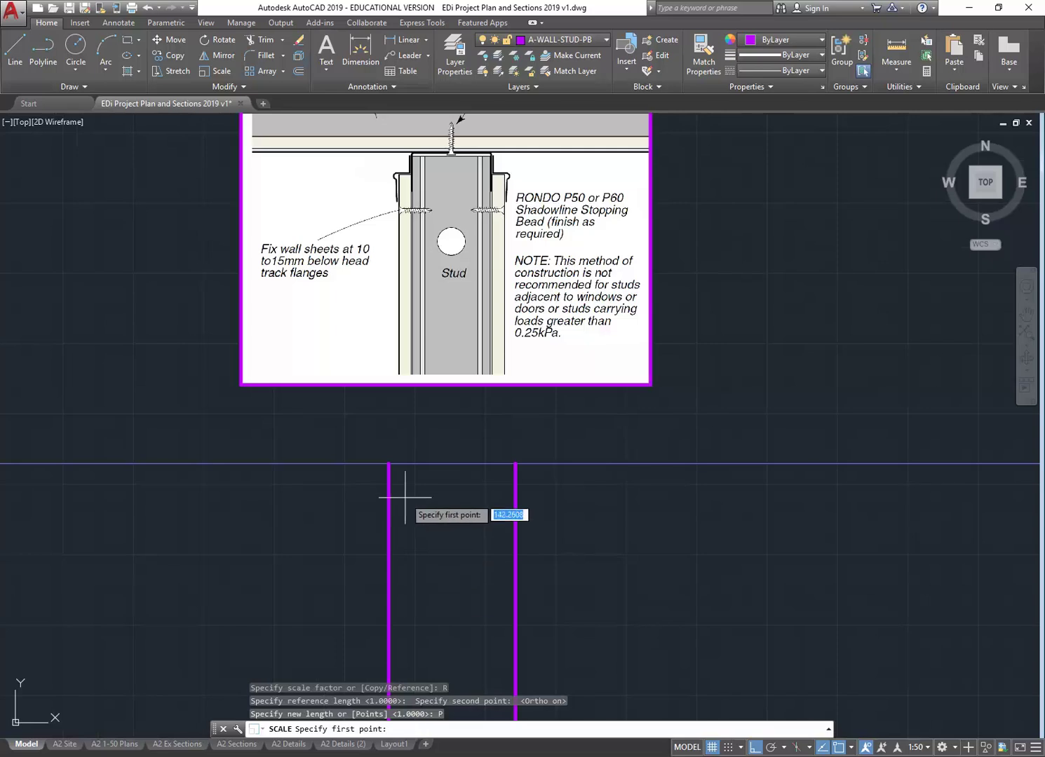
left_click(389, 463)
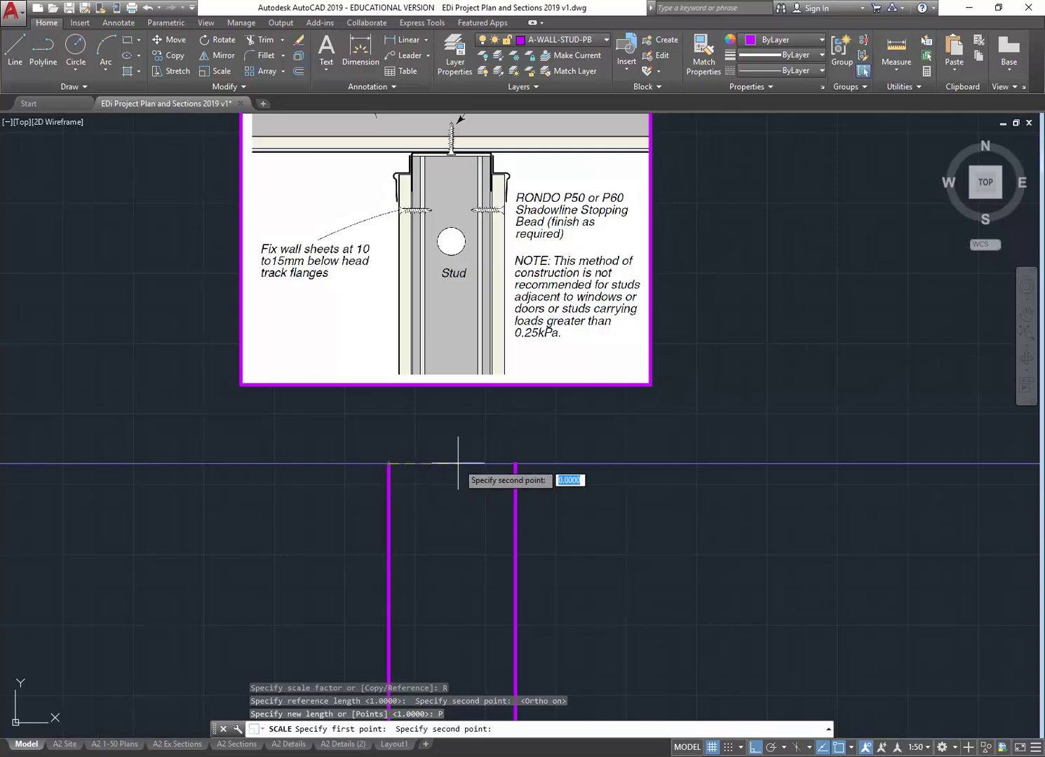
left_click(515, 463)
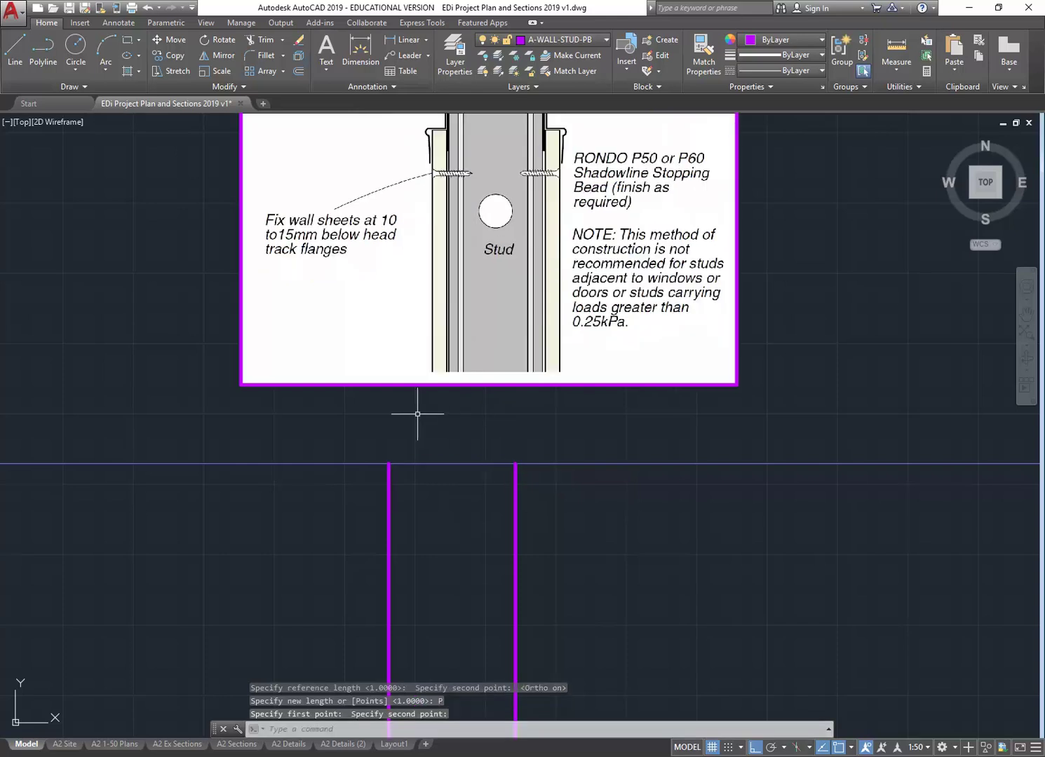
Step: Move the detail image so the outer face of its left wall sheet lines up with the left magenta wall line
middle_click_drag(415, 415, 380, 473)
left_click(399, 449)
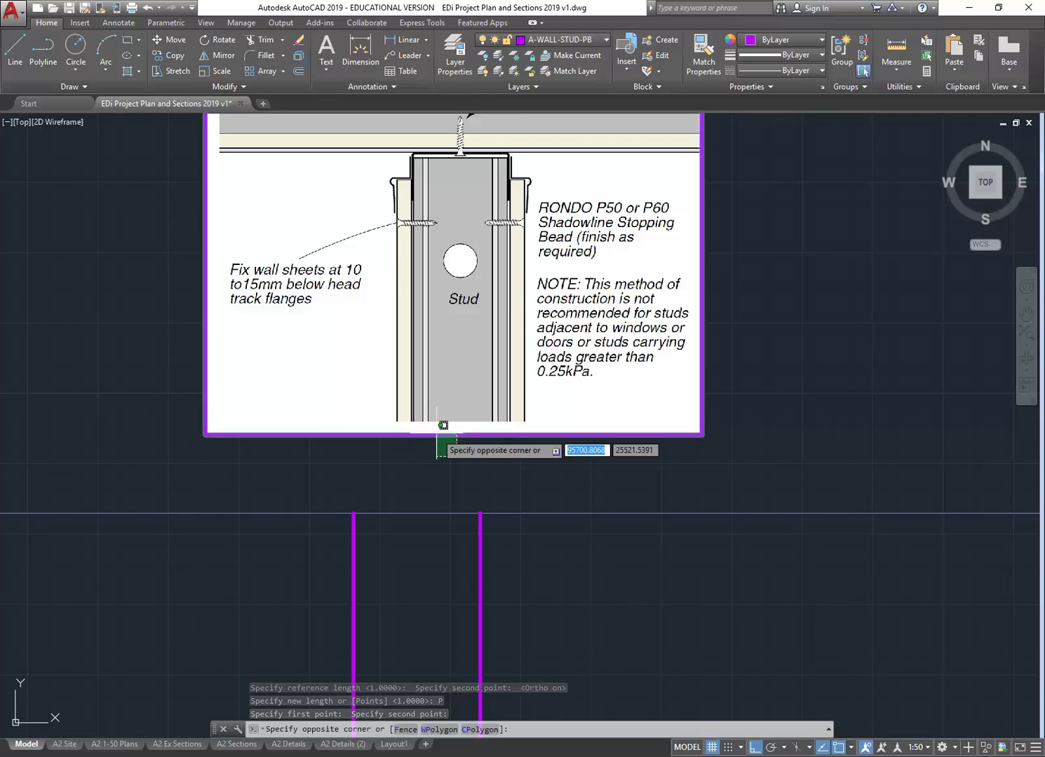
left_click(375, 422)
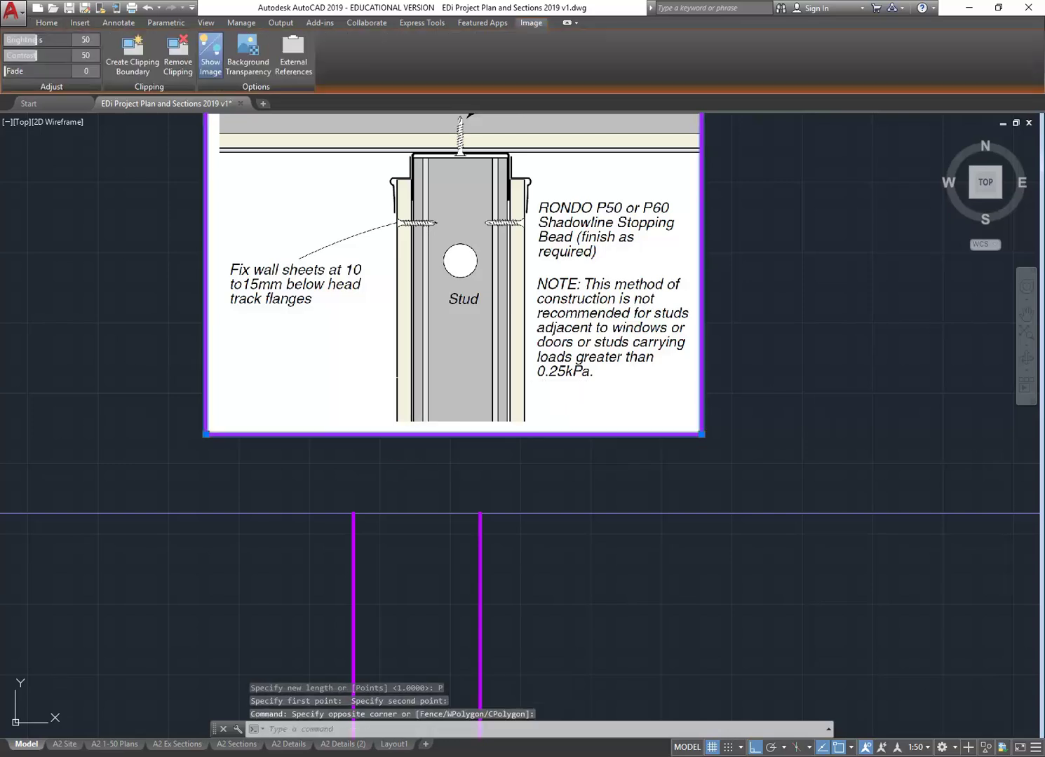
left_click(47, 23)
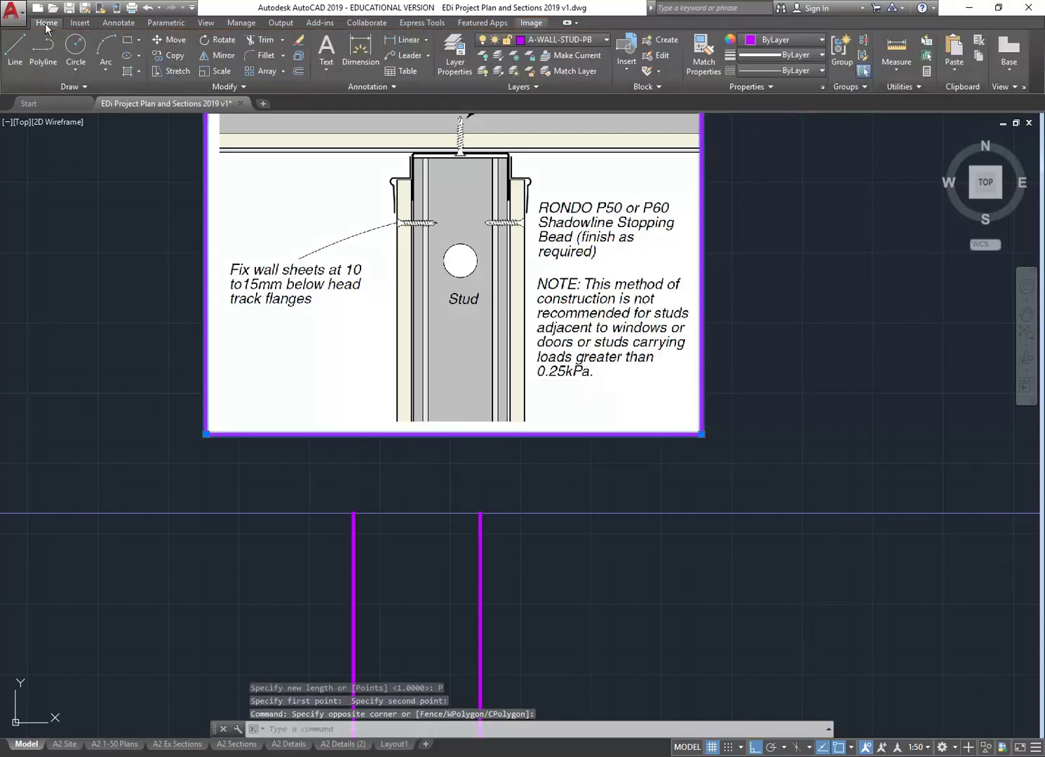
left_click(170, 40)
scroll(397, 398, "up", 4)
scroll(393, 421, "up", 2)
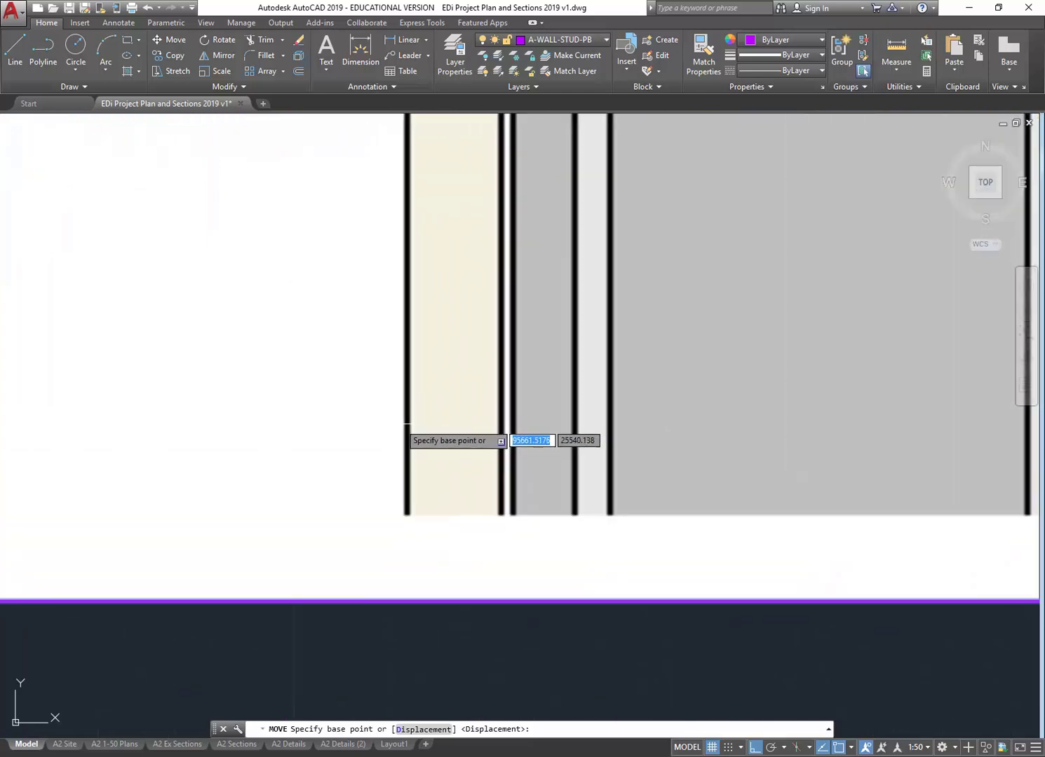
left_click(401, 435)
scroll(402, 435, "down", 5)
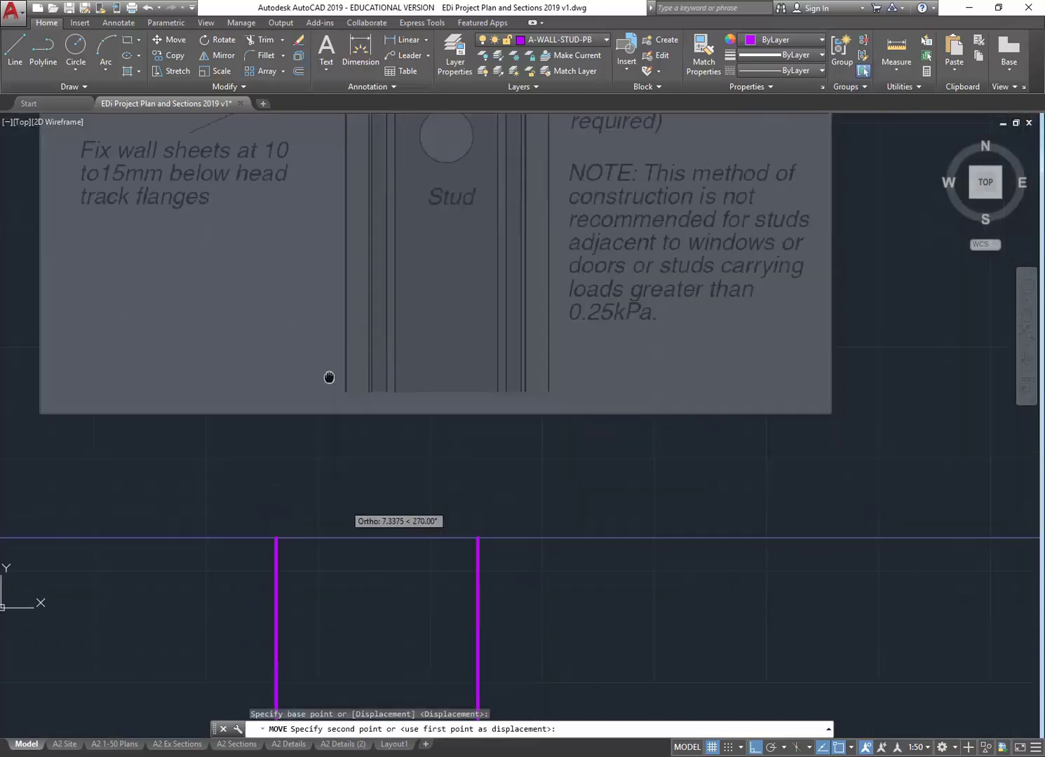
left_click(205, 526)
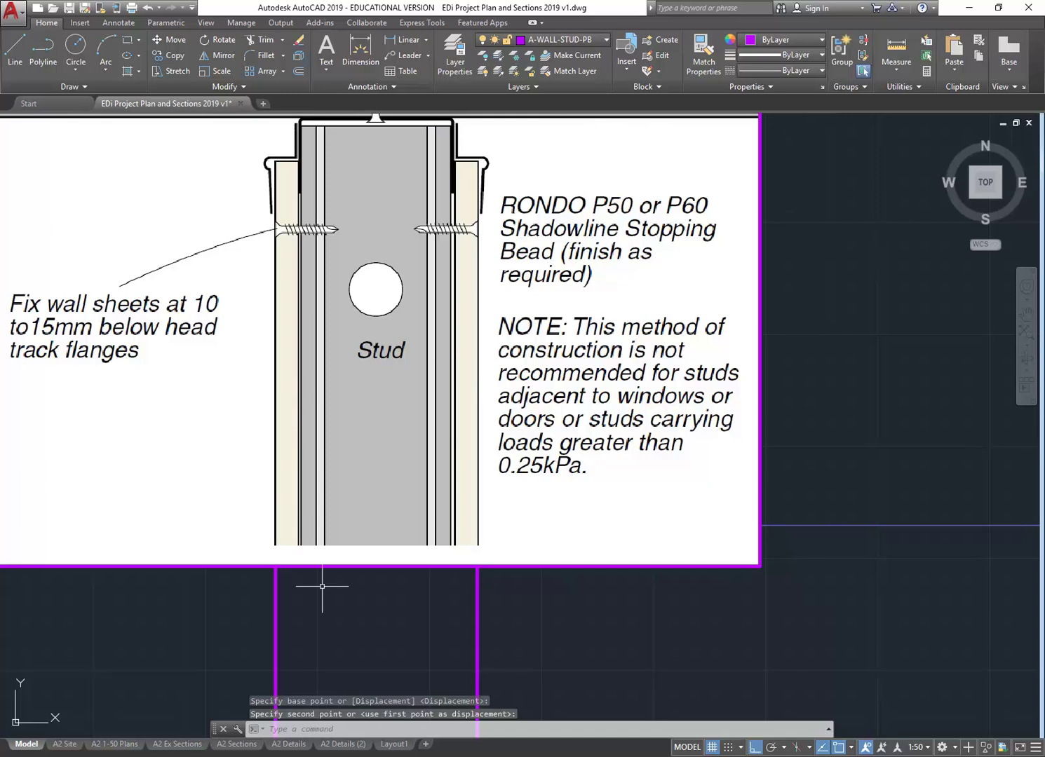
Step: Move the detail image straight down so the underside of its ceiling sits on the horizontal blue line at the wall heads
scroll(350, 596, "down", 5)
scroll(371, 578, "up", 2)
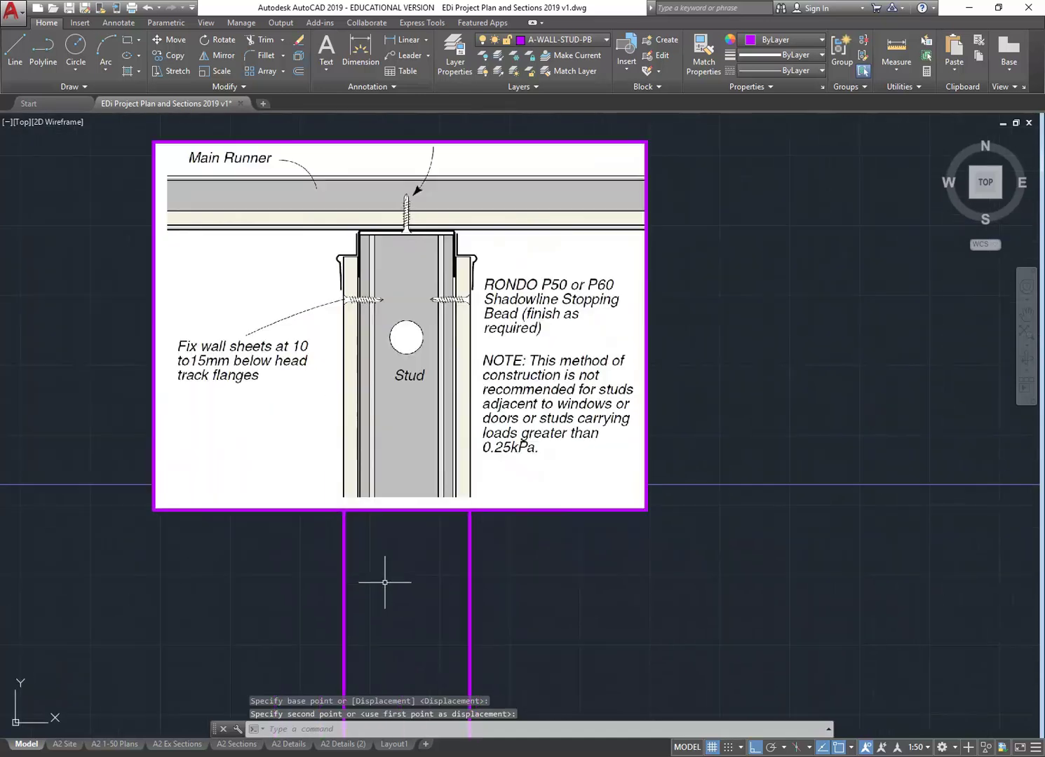
scroll(356, 554, "down", 1)
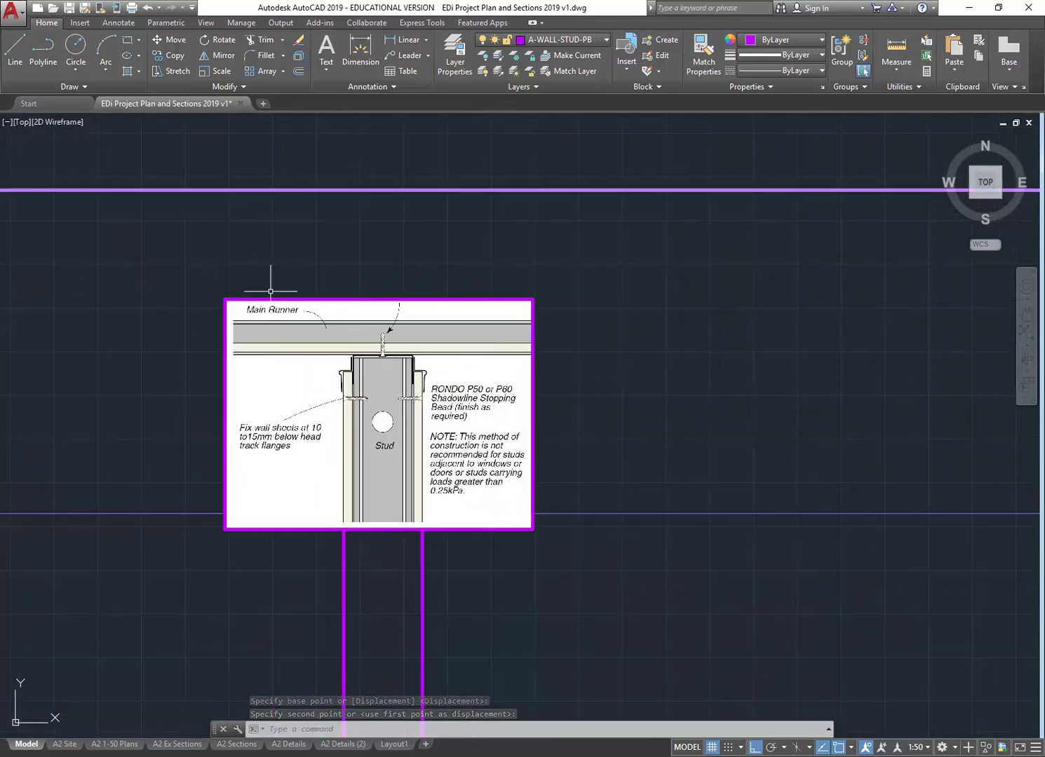
left_click(263, 267)
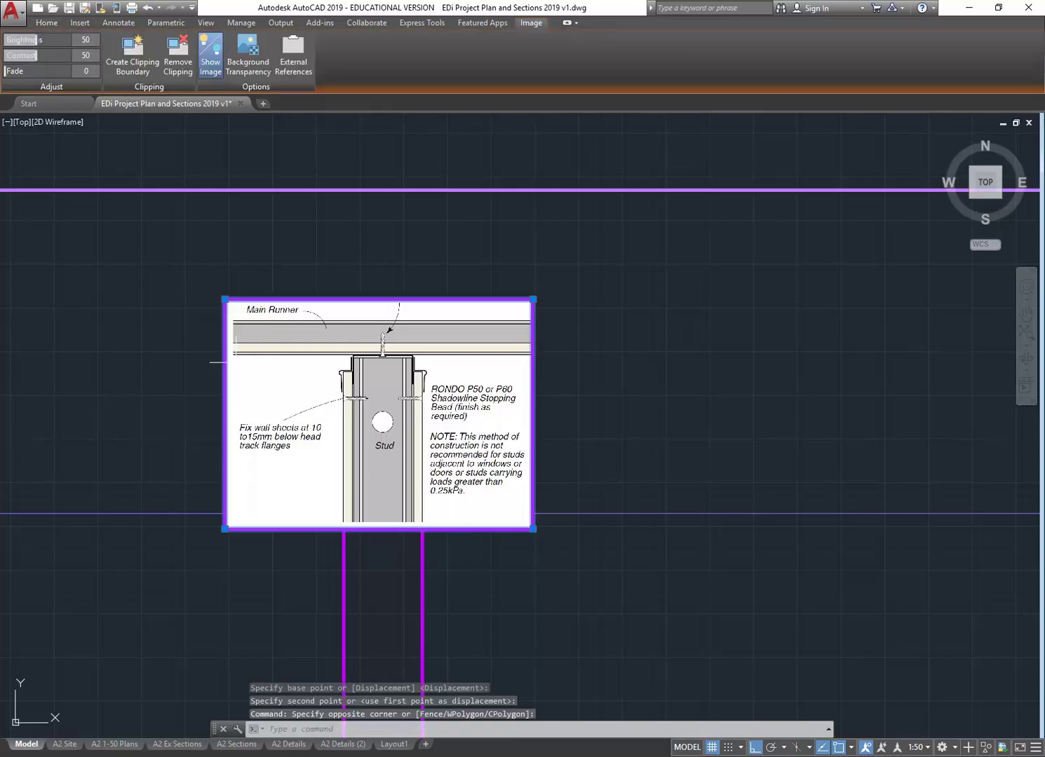
left_click(45, 24)
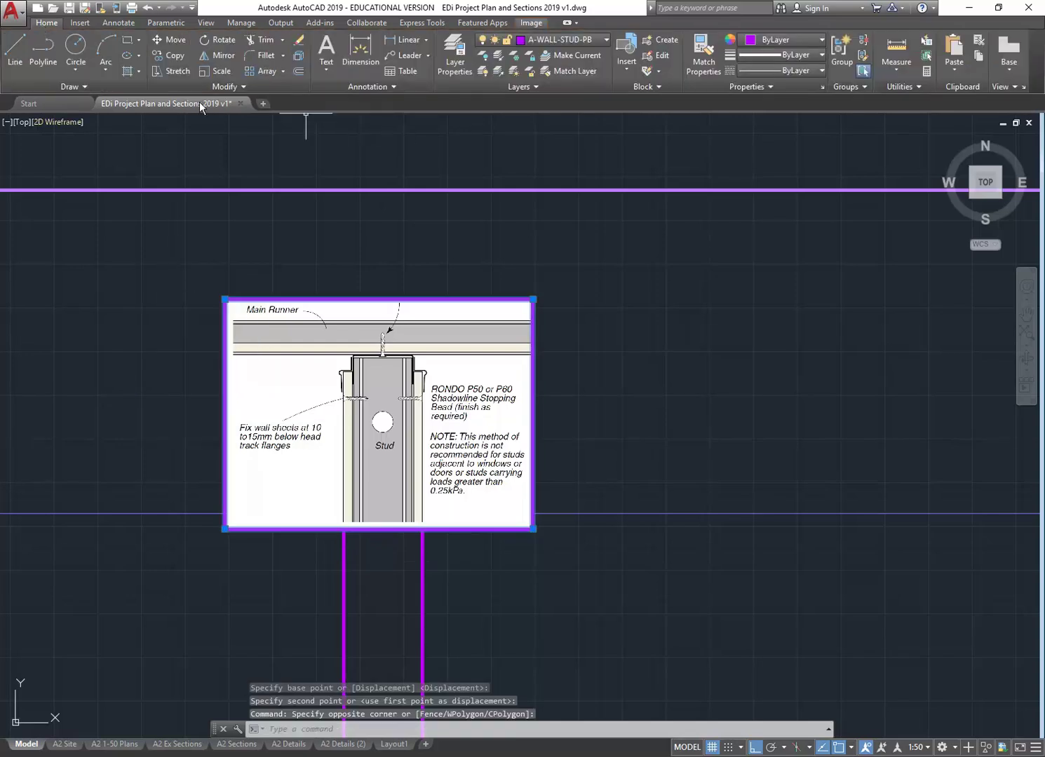
left_click(170, 40)
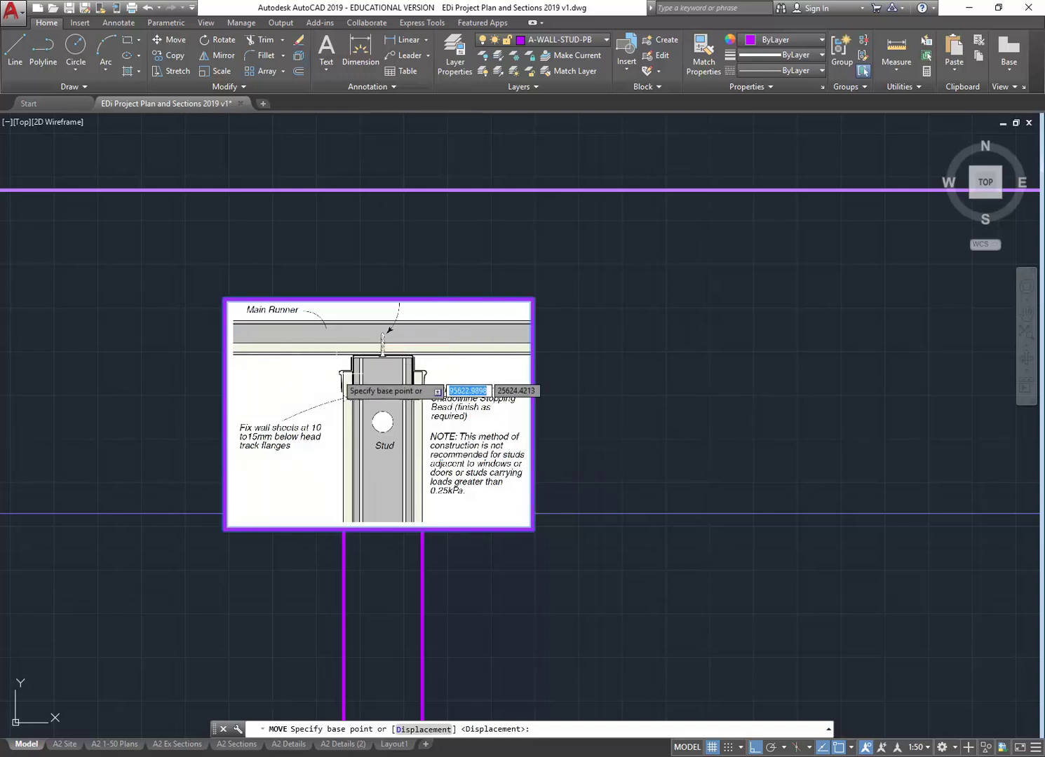
scroll(309, 350, "up", 6)
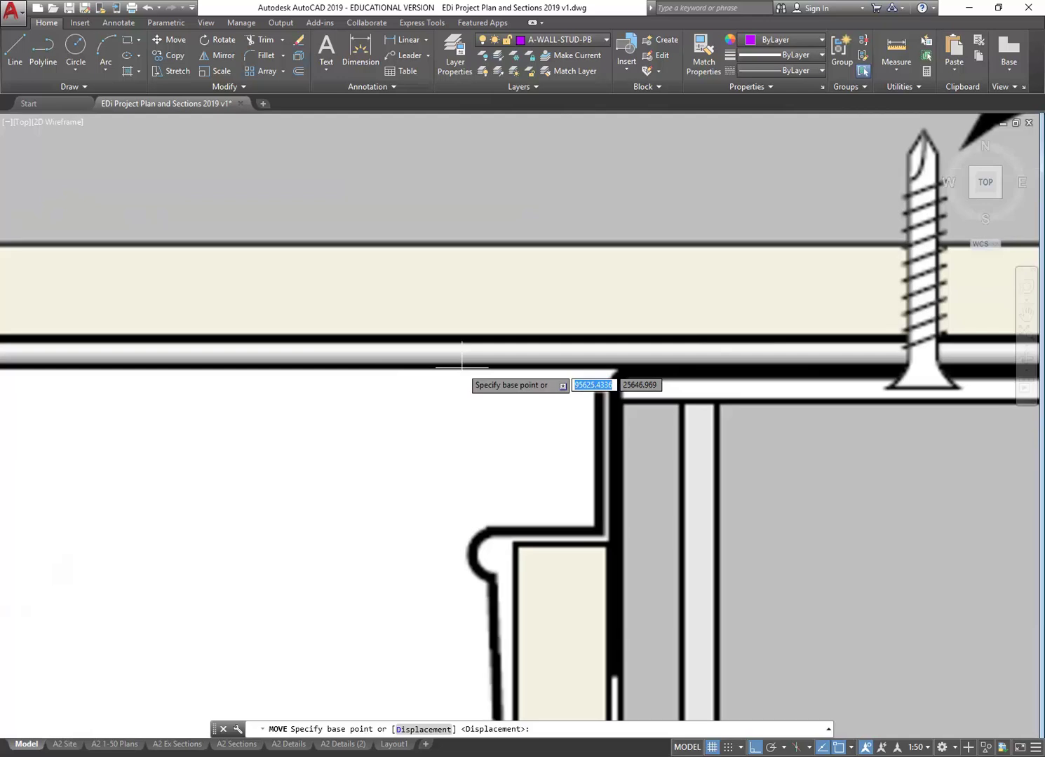
scroll(461, 366, "down", 5)
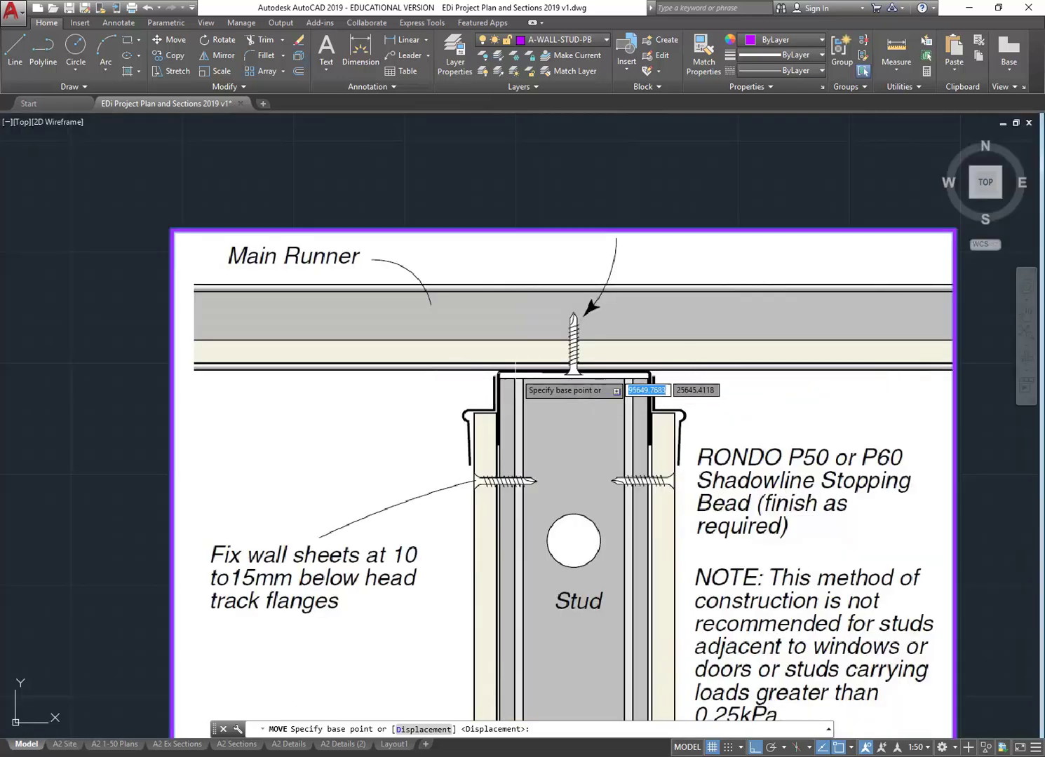
scroll(515, 378, "down", 3)
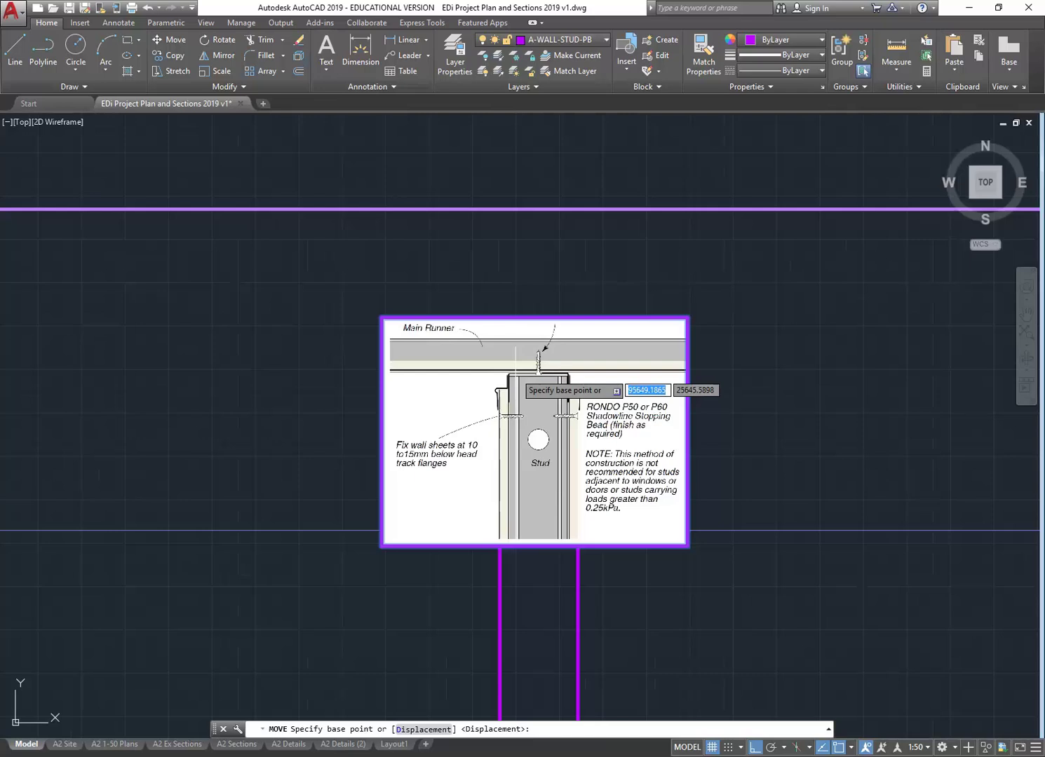
scroll(544, 338, "up", 2)
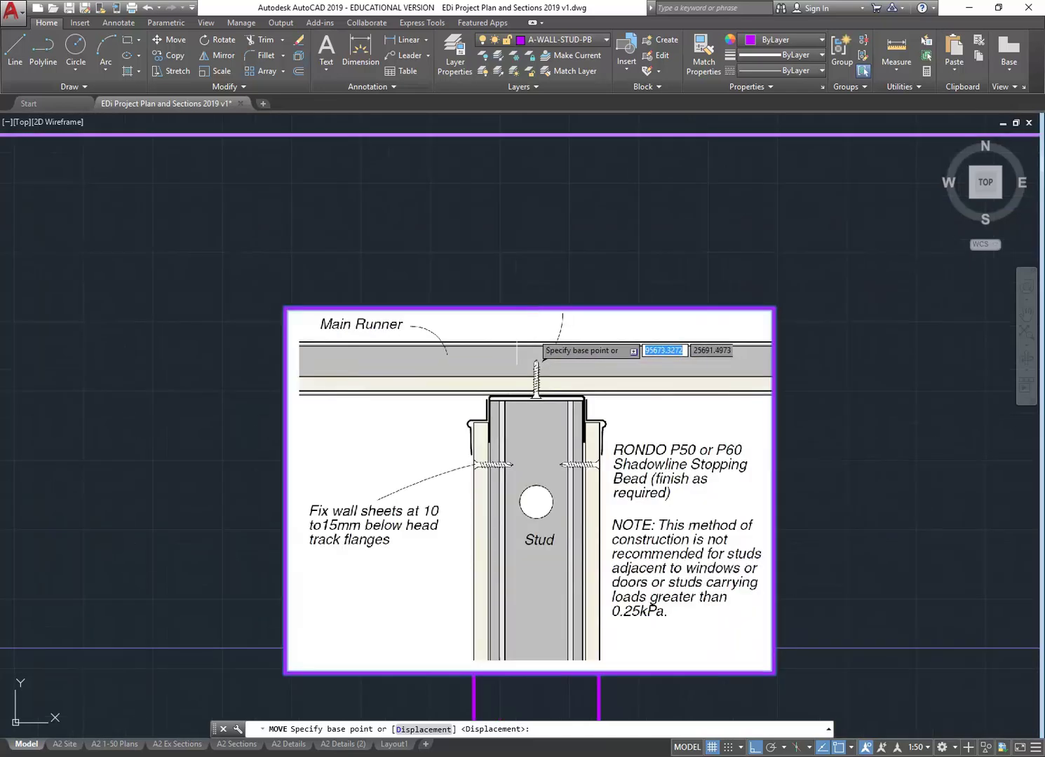
scroll(397, 396, "up", 6)
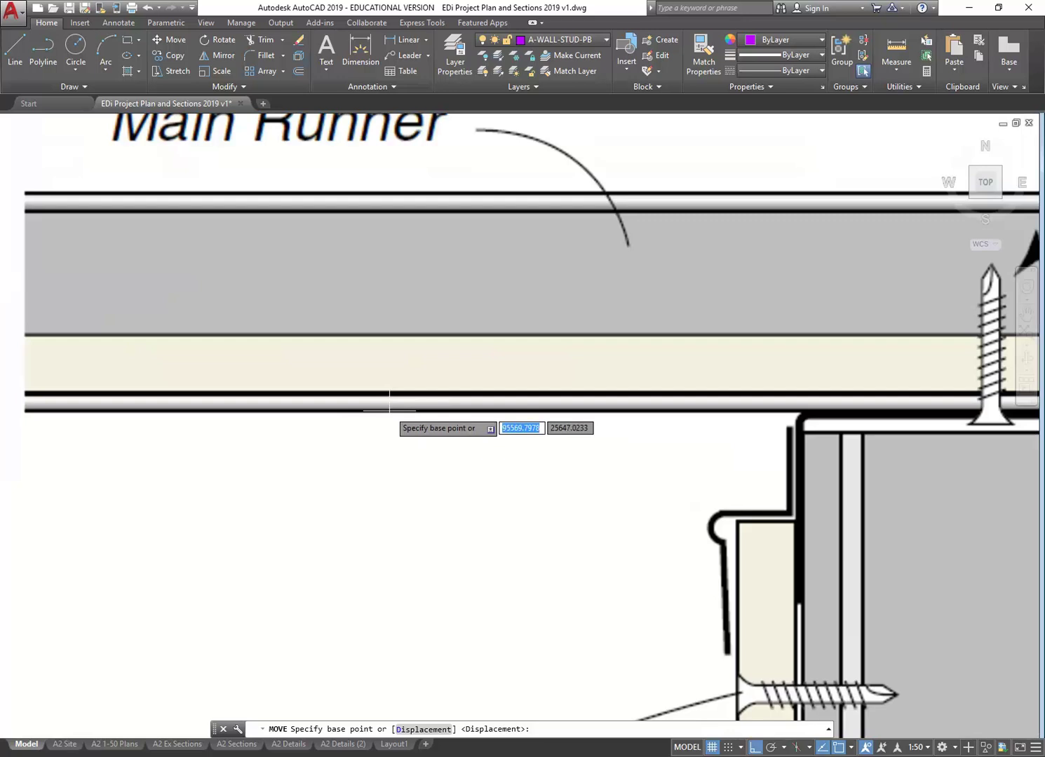
left_click(389, 404)
scroll(402, 415, "down", 6)
middle_click_drag(400, 456, 394, 303)
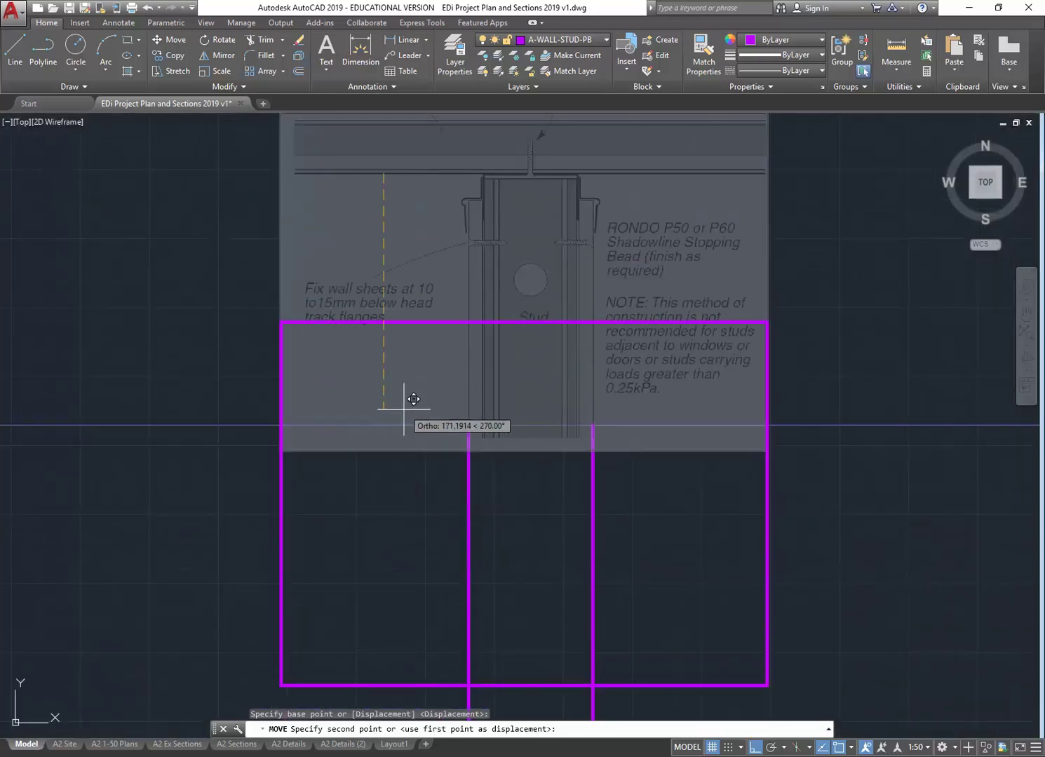
scroll(410, 400, "down", 6)
scroll(408, 281, "up", 4)
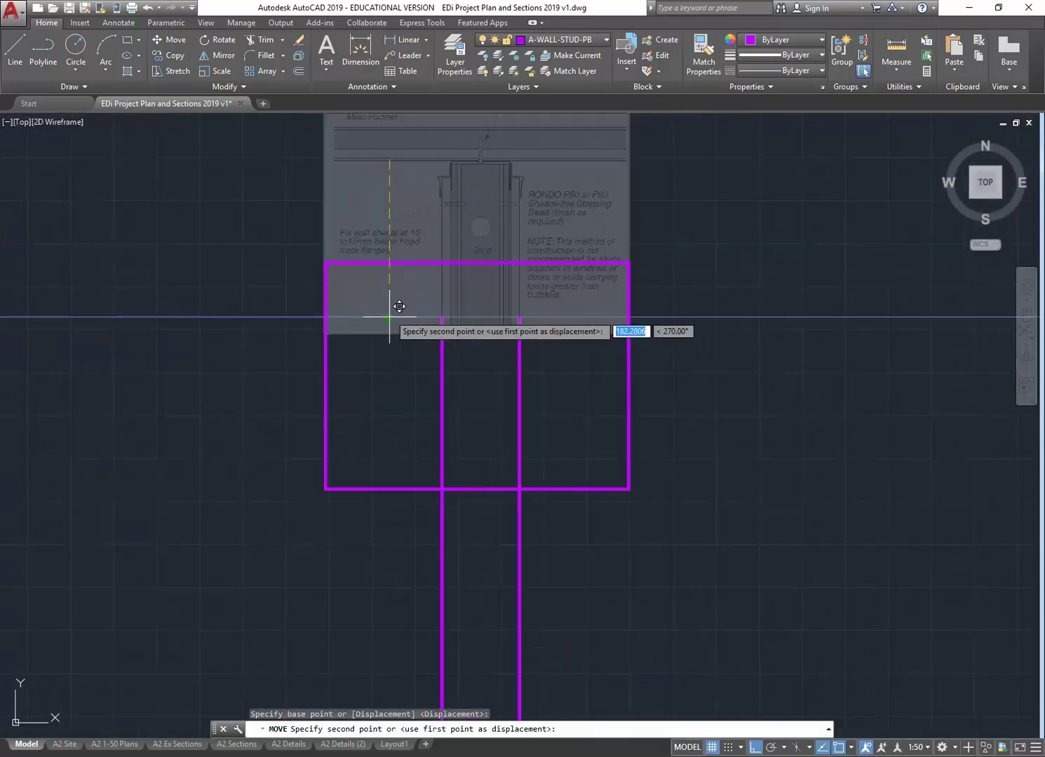
left_click(401, 305)
scroll(448, 336, "up", 2)
middle_click_drag(449, 335, 444, 347)
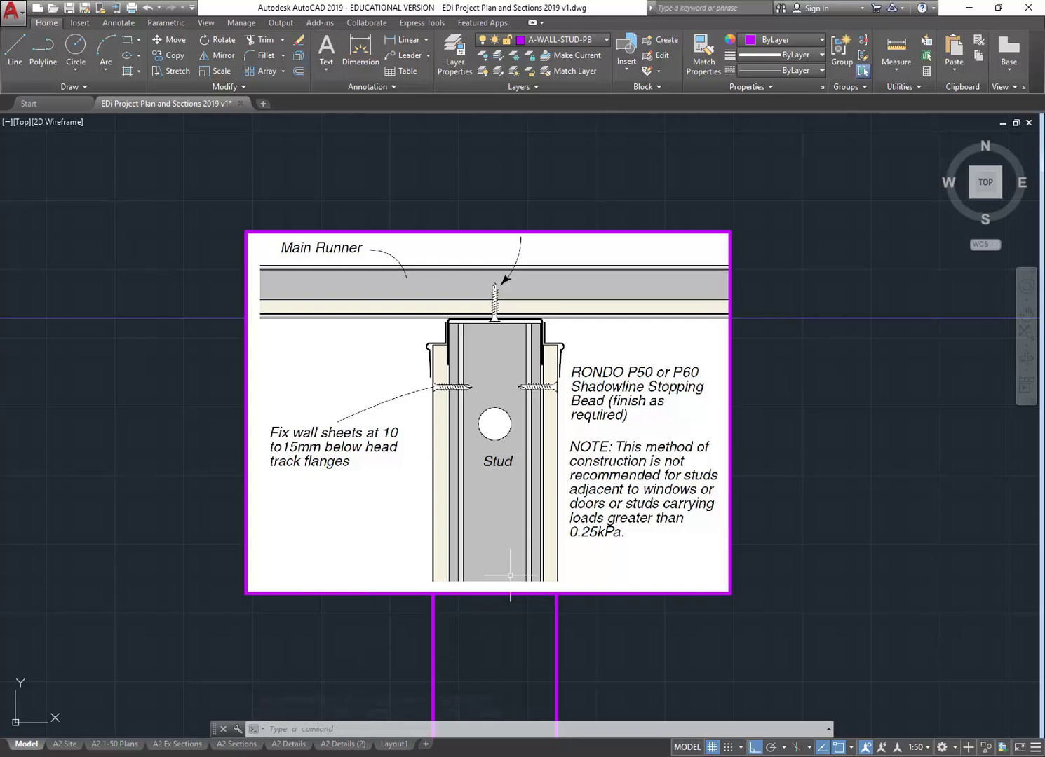
Step: Send the shadowline detail image to the back of the draw order, behind the magenta wall lines
left_click(307, 644)
left_click(198, 501)
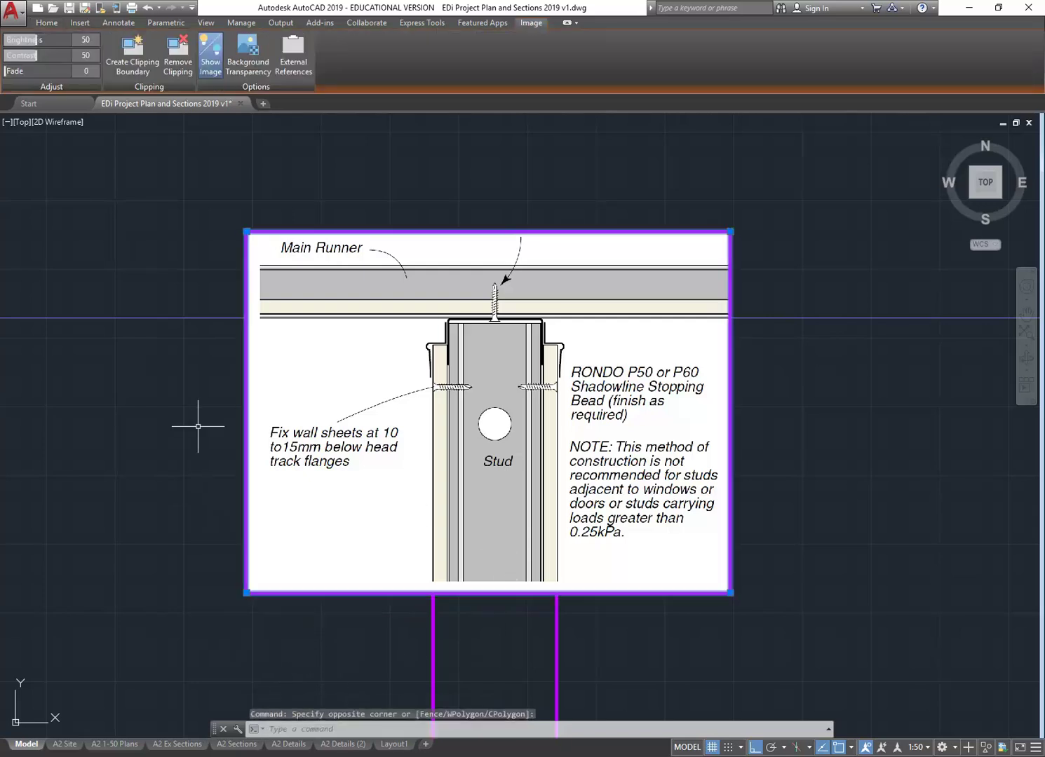
right_click(171, 371)
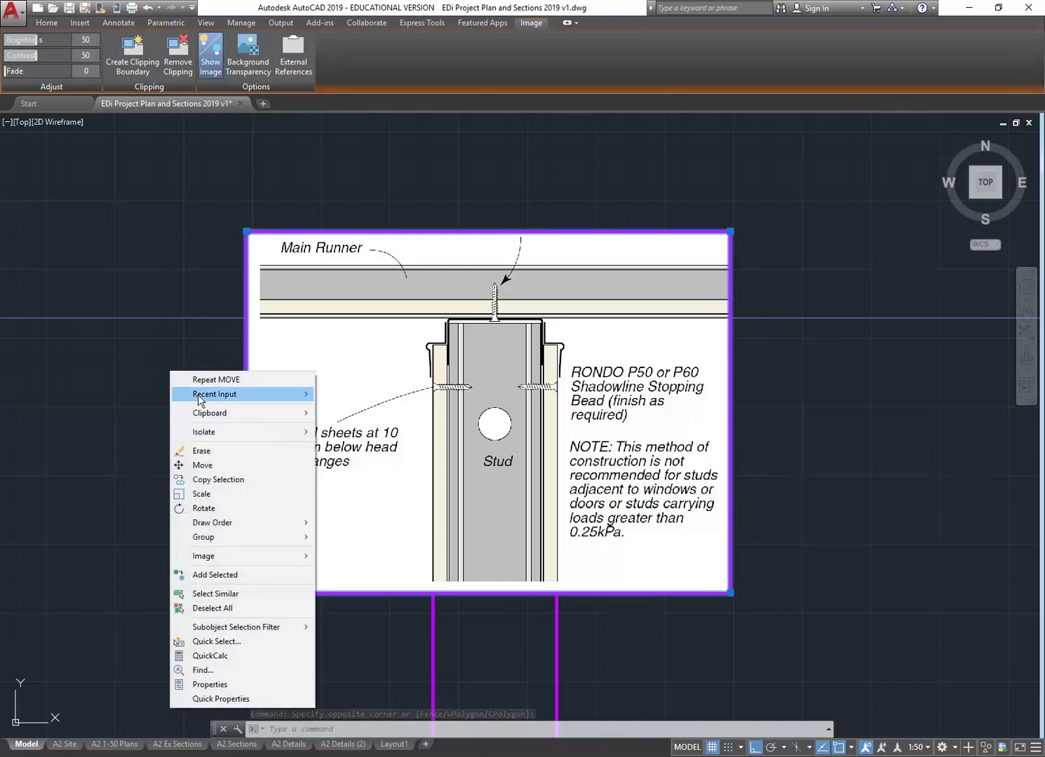
mouse_move(244, 540)
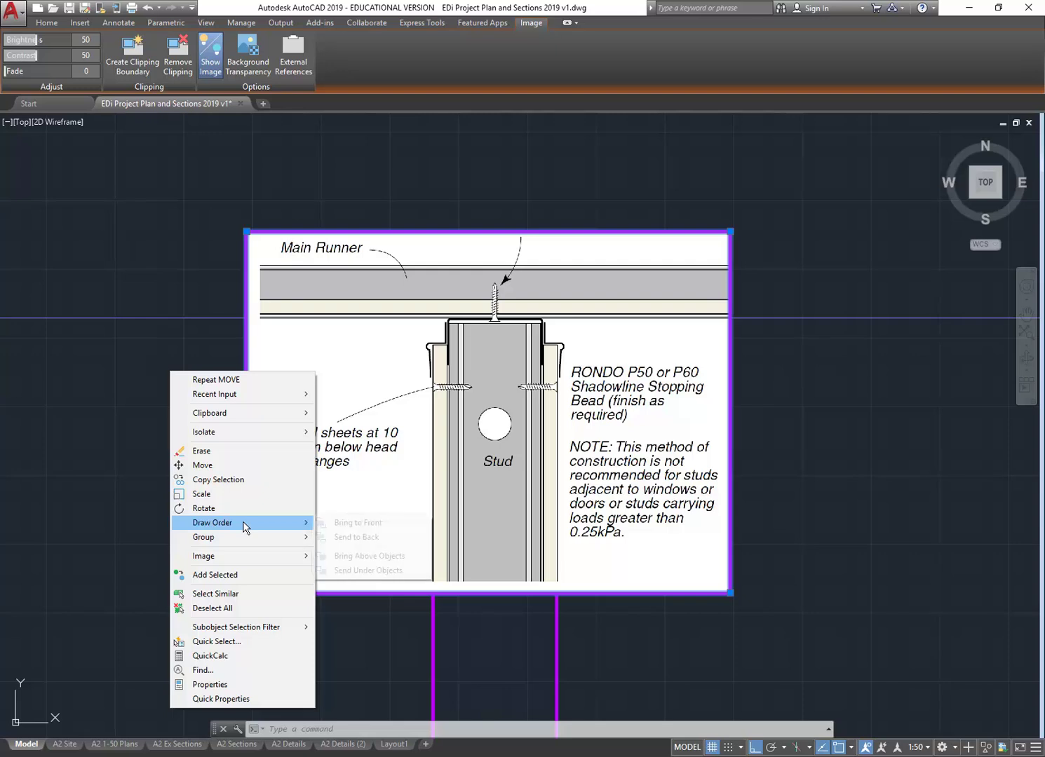
left_click(357, 537)
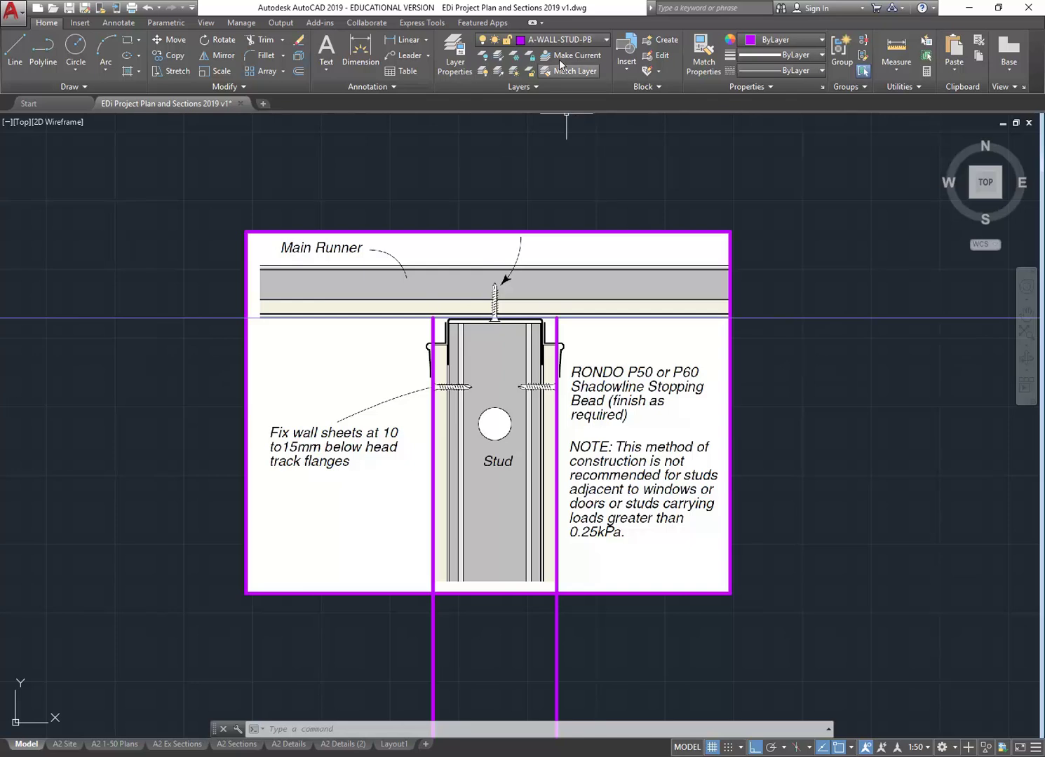
Step: Draw a short horizontal line along the upper edge of the detail's left wall sheet, overshooting the sheet on both sides
left_click(15, 50)
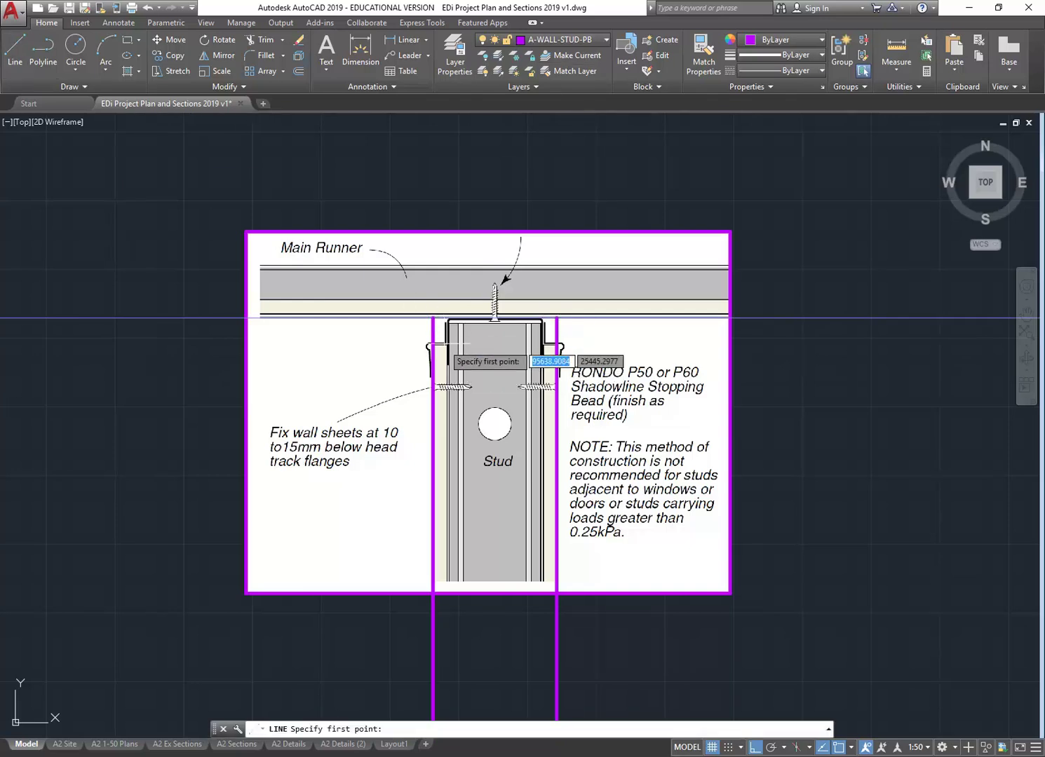
scroll(449, 329, "up", 6)
scroll(441, 361, "up", 3)
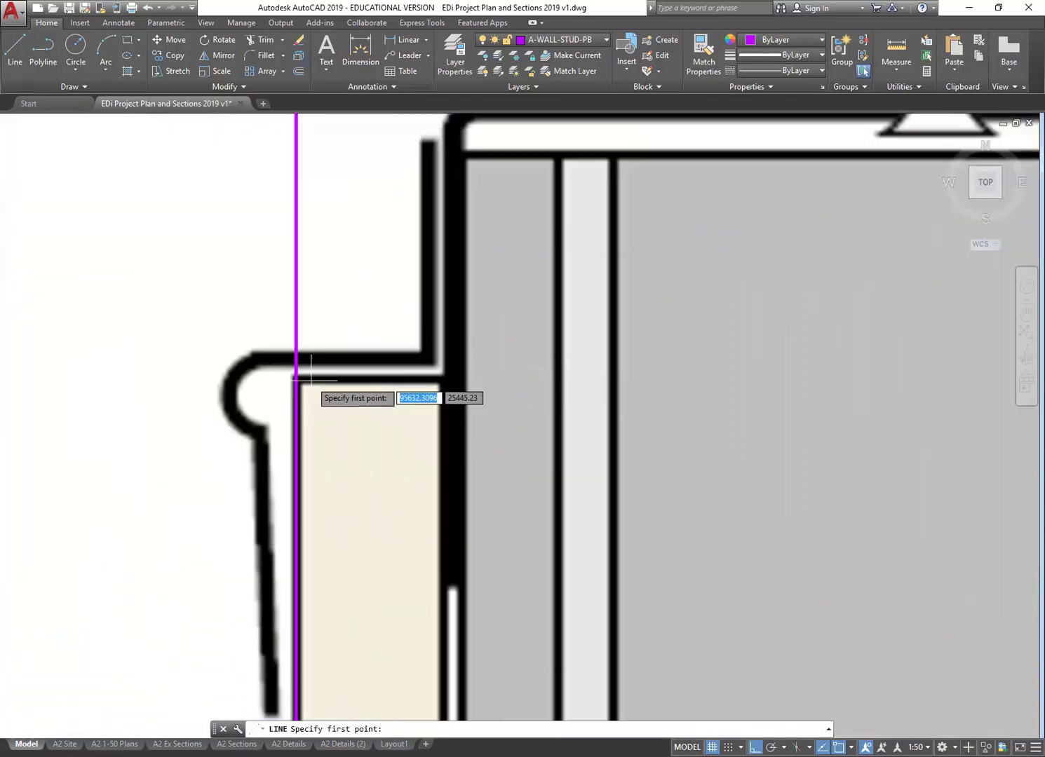
left_click(267, 380)
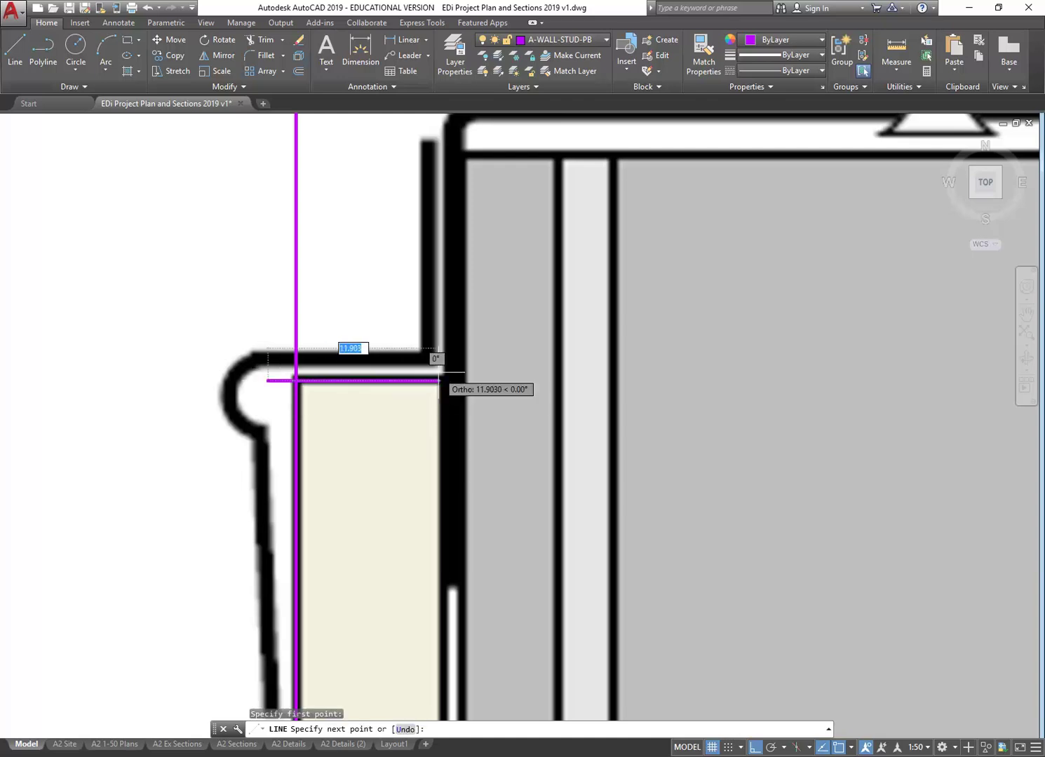
left_click(498, 381)
right_click(497, 346)
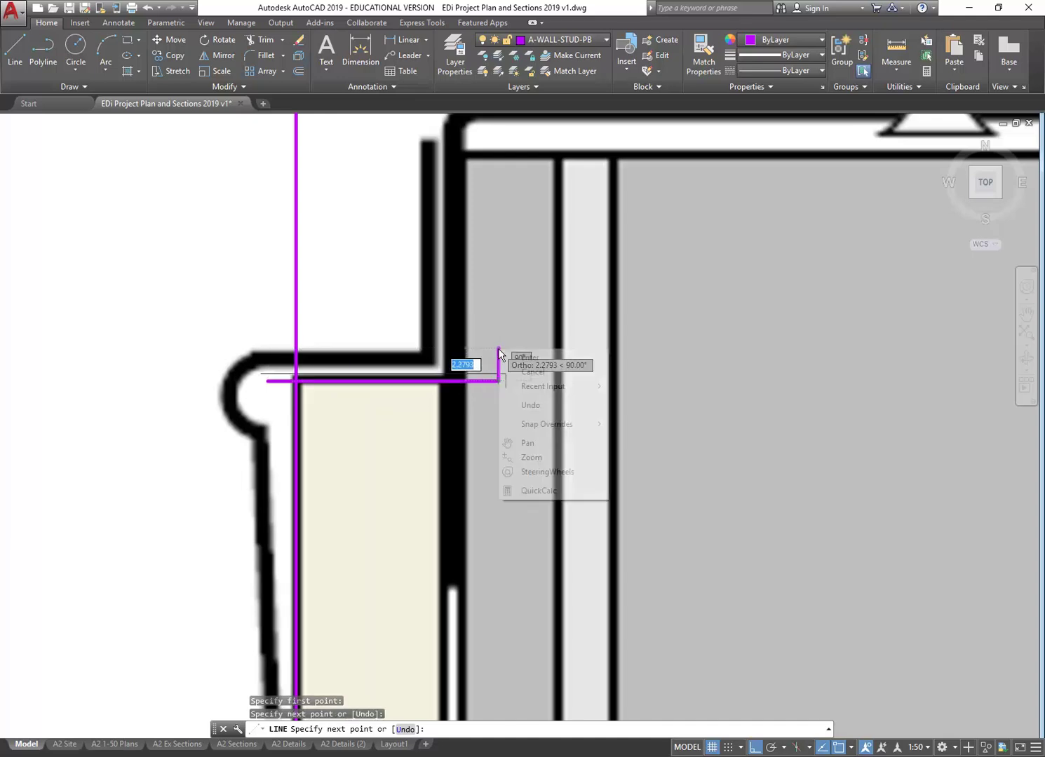
left_click(513, 354)
scroll(390, 363, "down", 5)
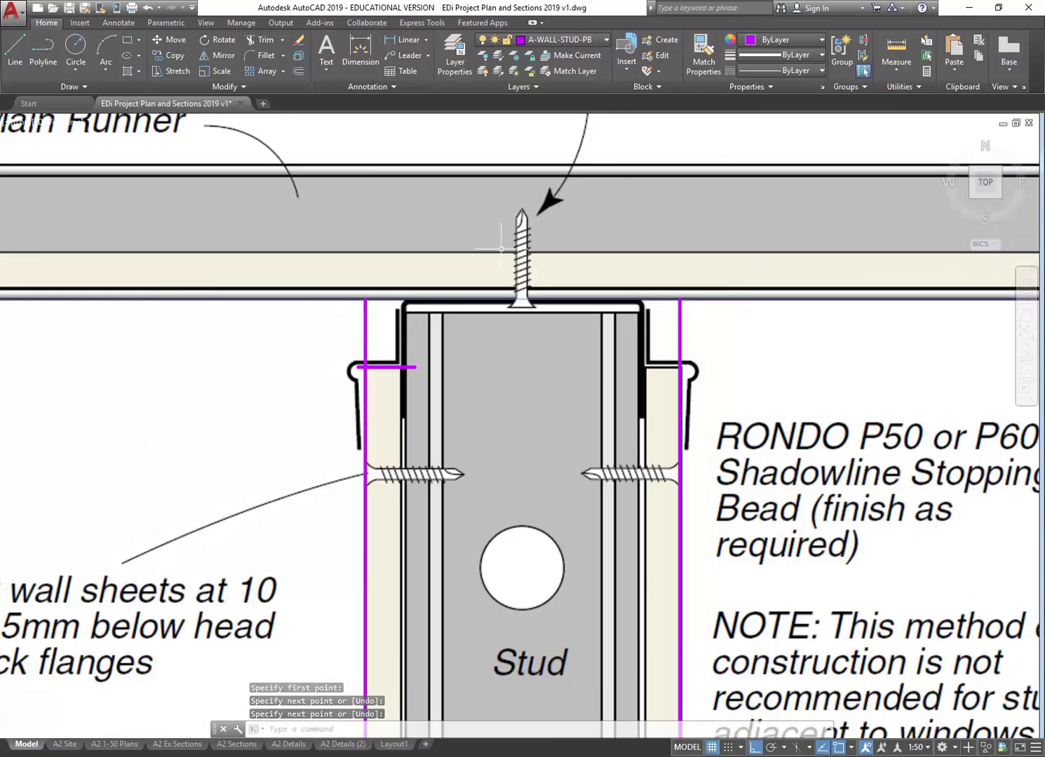
Step: Measure the thickness of the left wall sheet in the detail image, from its inner face to the magenta wall line
left_click(896, 49)
scroll(421, 519, "up", 4)
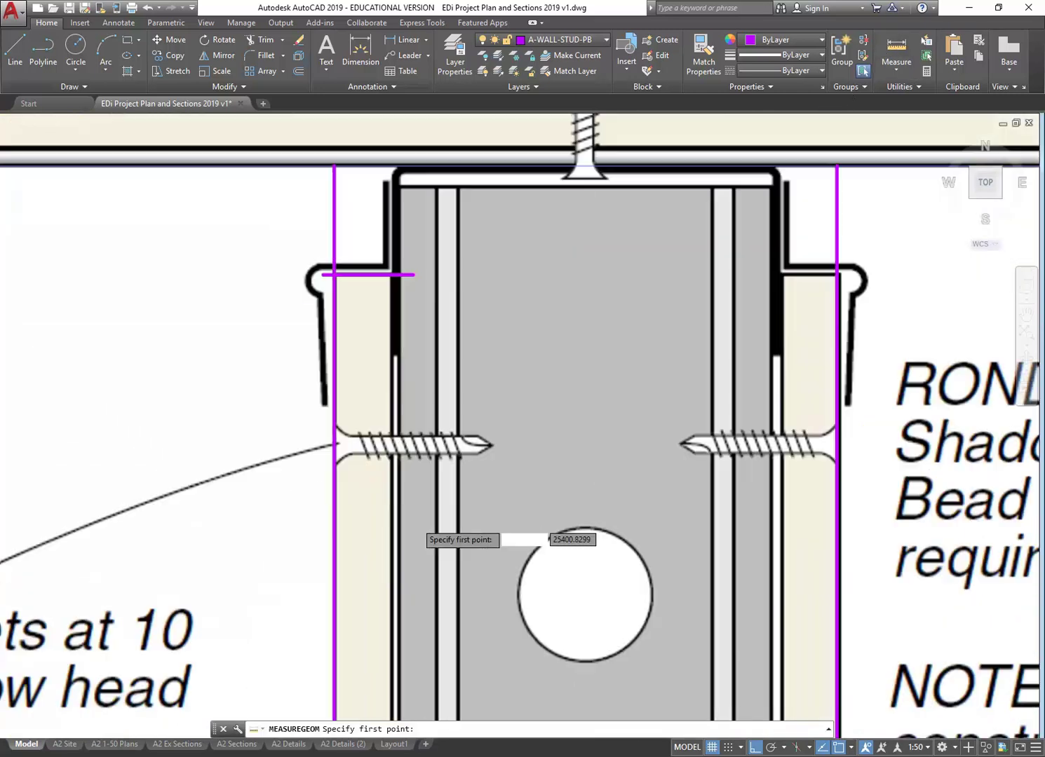
left_click(376, 529)
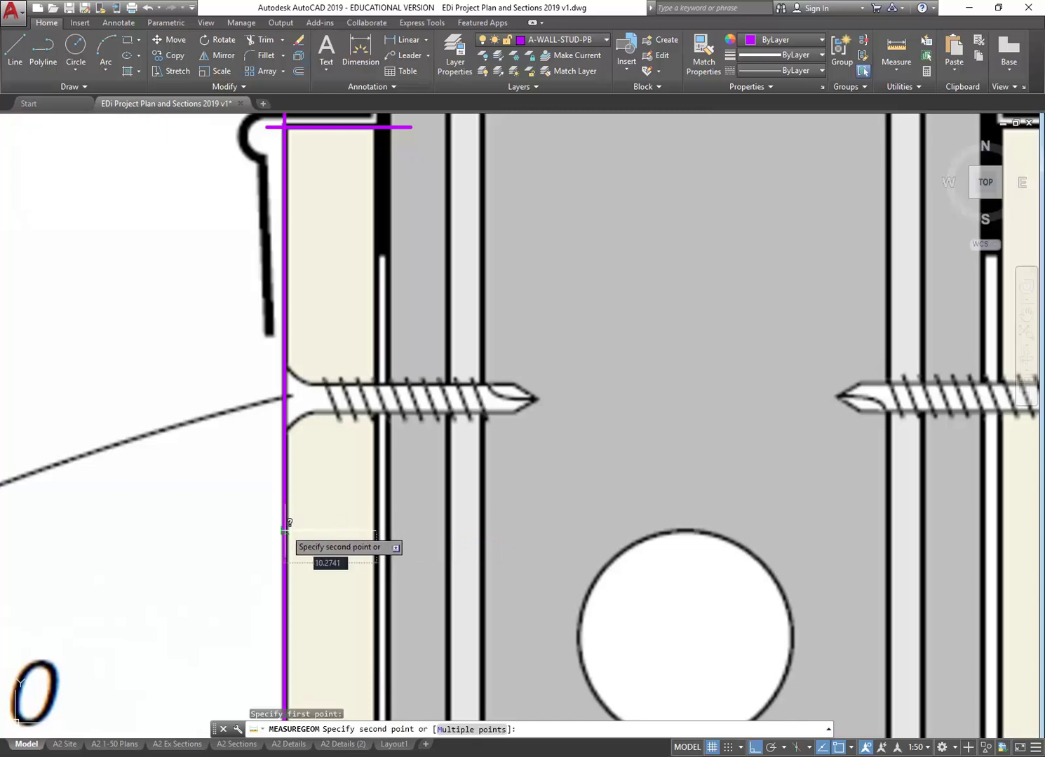
key("Escape")
key("Escape")
scroll(287, 522, "down", 8)
middle_click_drag(329, 508, 328, 423)
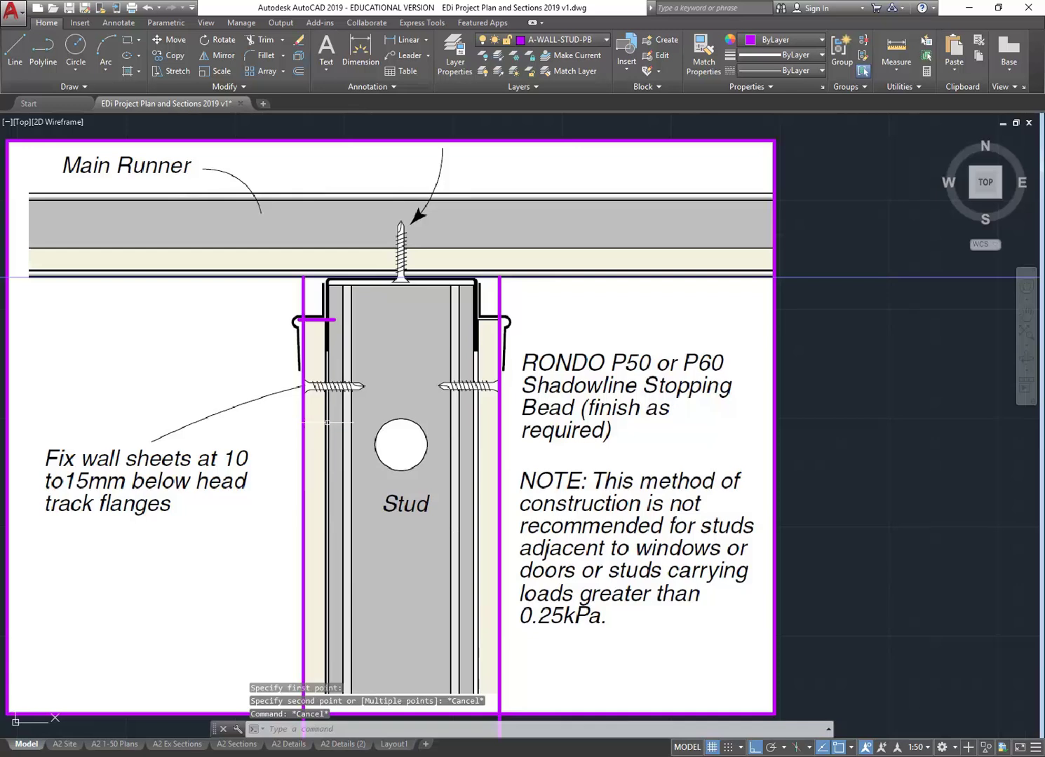
scroll(333, 561, "down", 4)
middle_click_drag(332, 561, 332, 530)
scroll(335, 533, "up", 2)
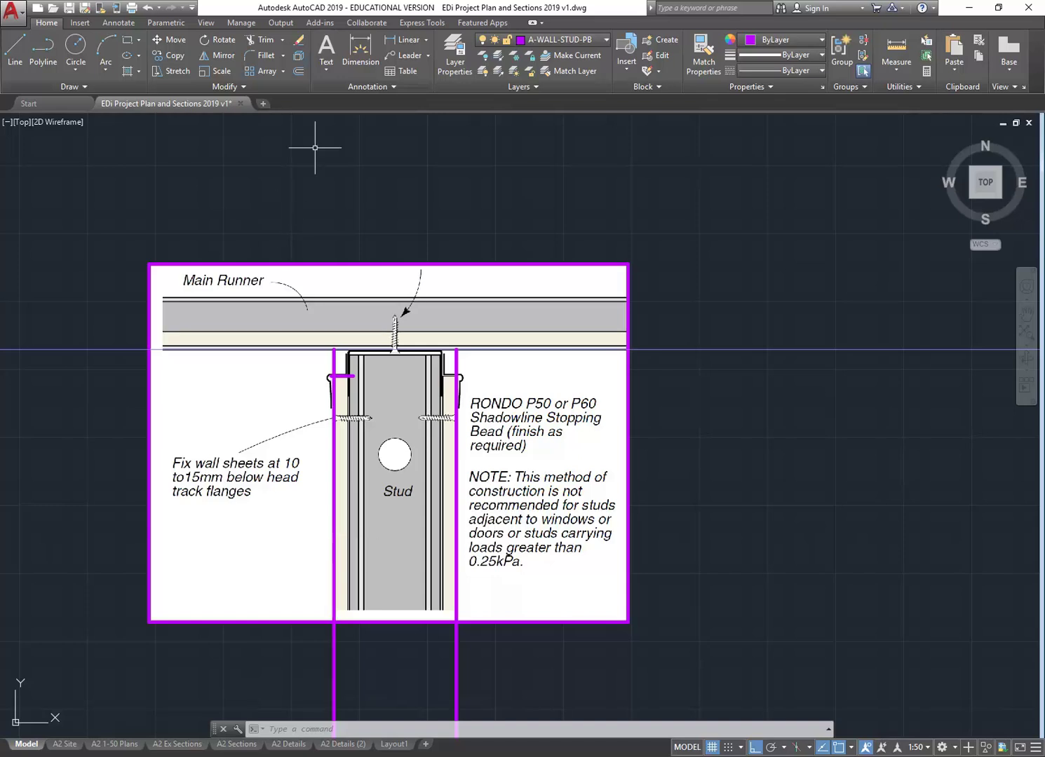
Step: Offset the left and right magenta wall lines 10 mm inward to form the inner faces of the wall sheets
left_click(298, 72)
type("10")
key("Return")
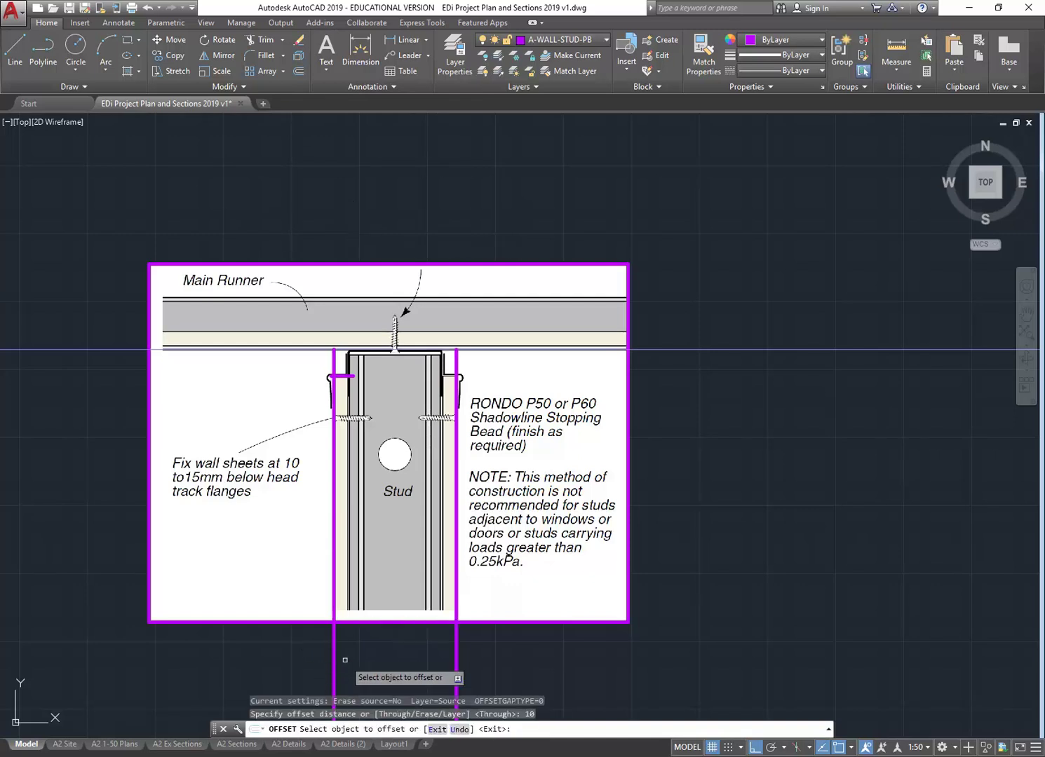
left_click(334, 659)
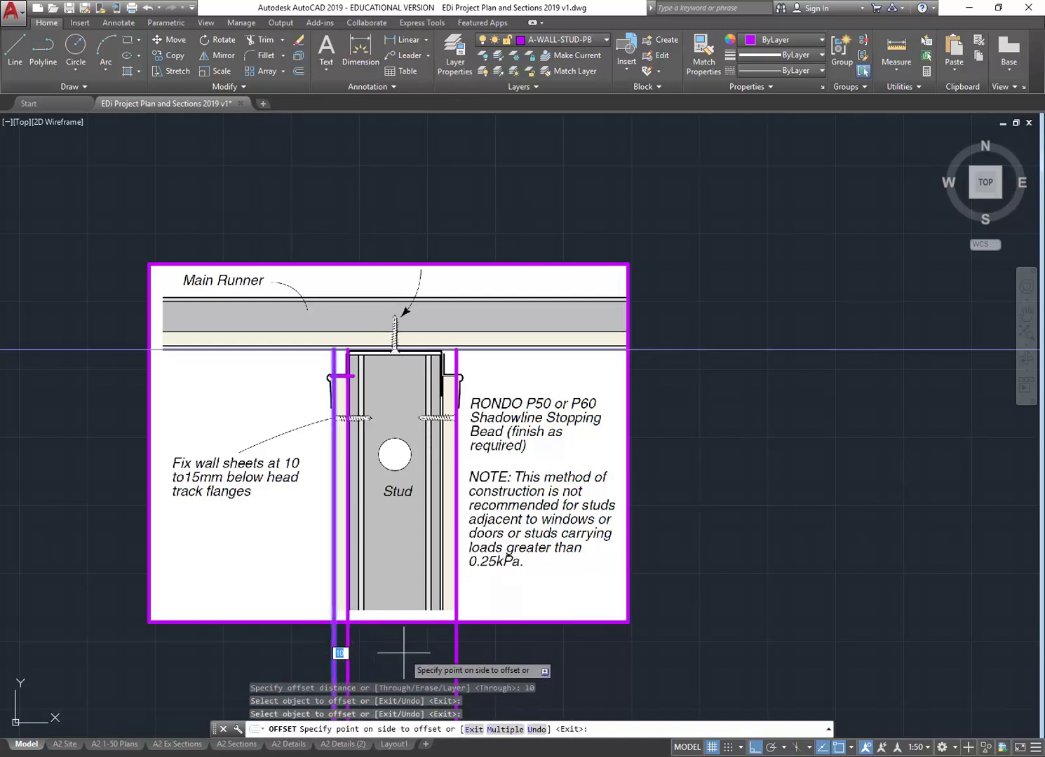
left_click(379, 656)
left_click(456, 645)
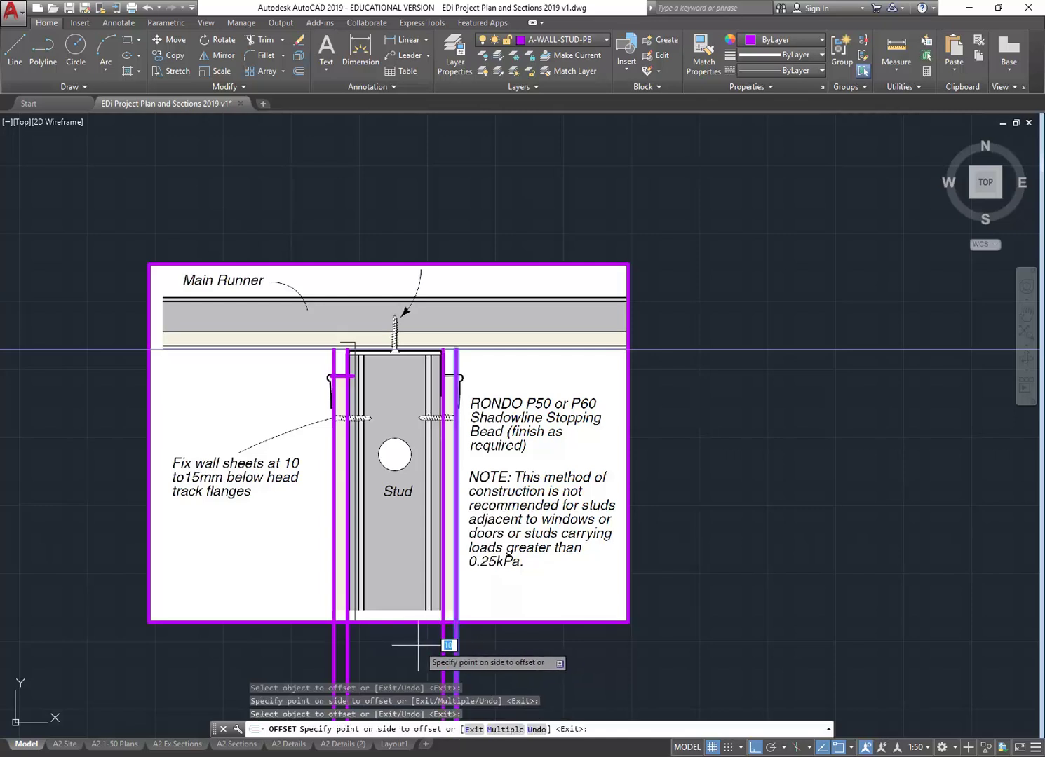
left_click(401, 617)
right_click(313, 240)
left_click(315, 243)
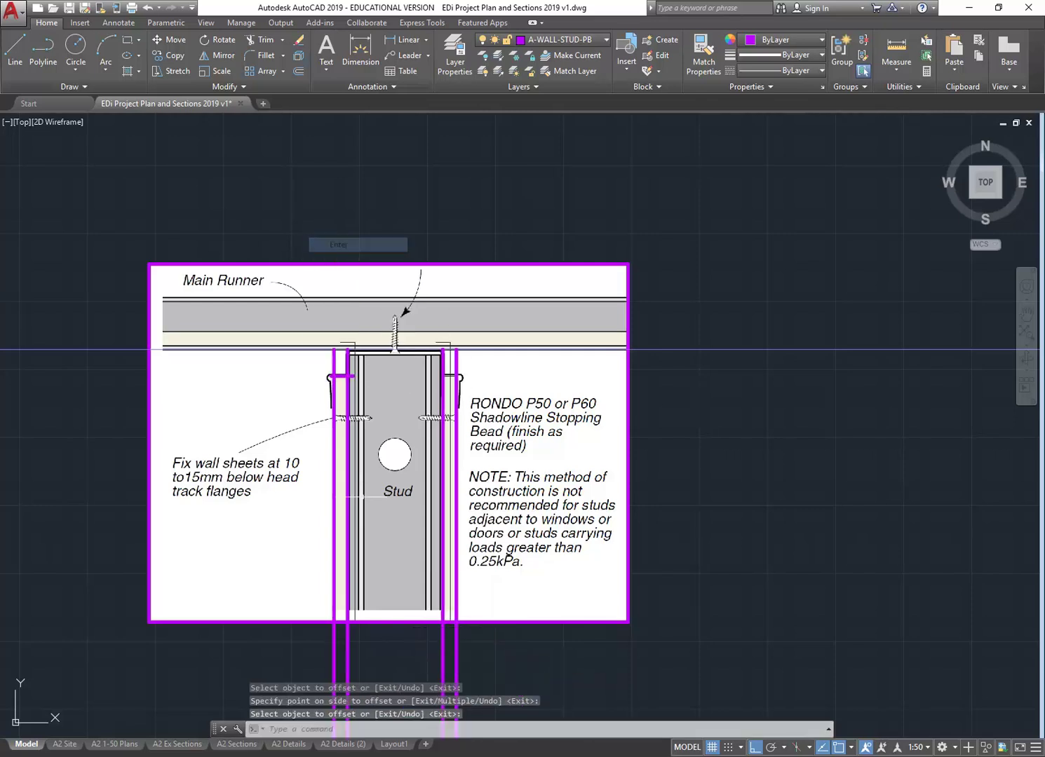
Step: Stretch both ends of the short horizontal line to meet the inner and outer lines of the left wall sheet
scroll(335, 328, "up", 6)
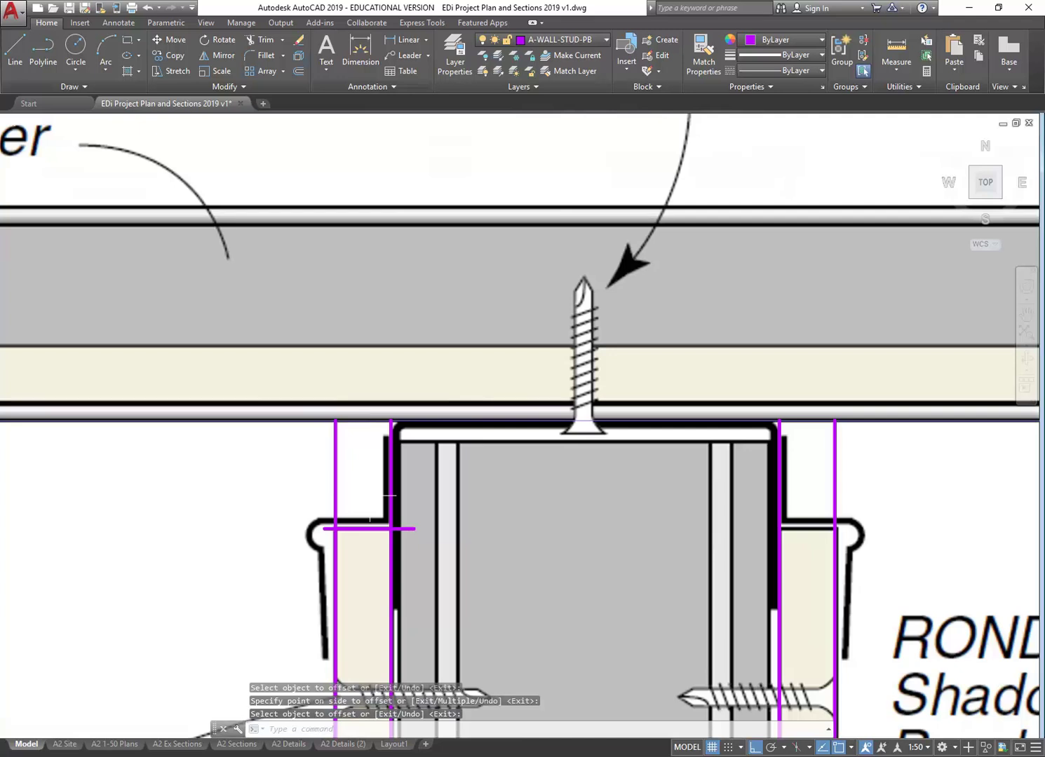
key("Return")
left_click(415, 528)
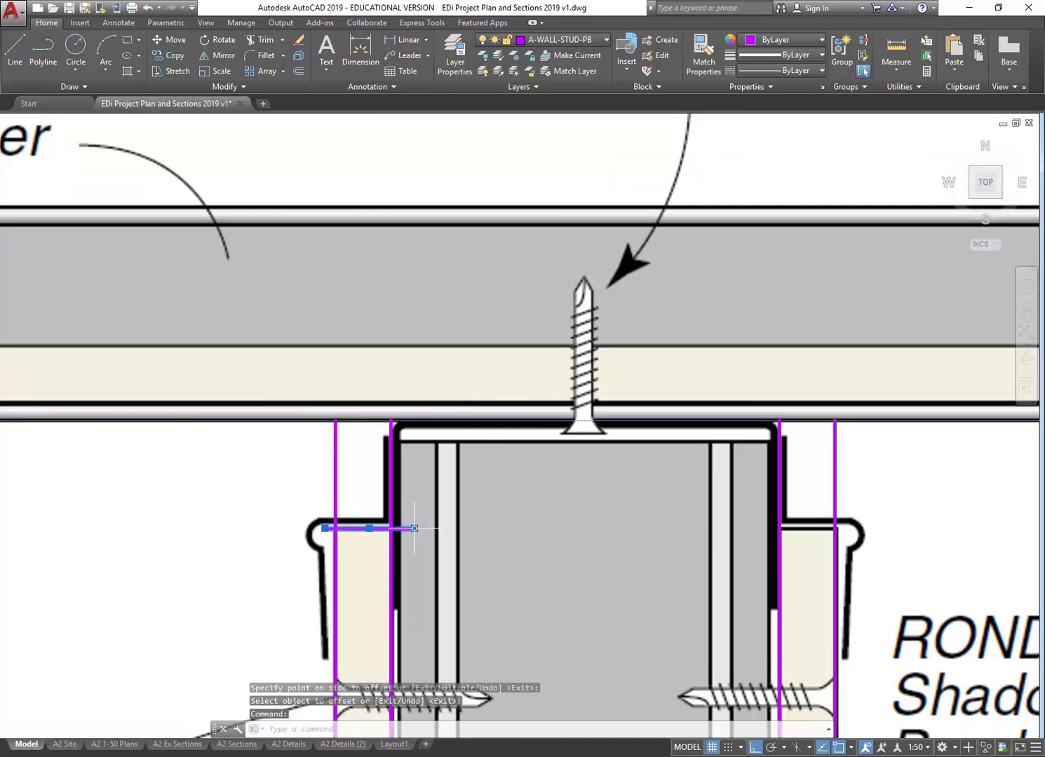
left_click(414, 528)
left_click(391, 528)
left_click(325, 528)
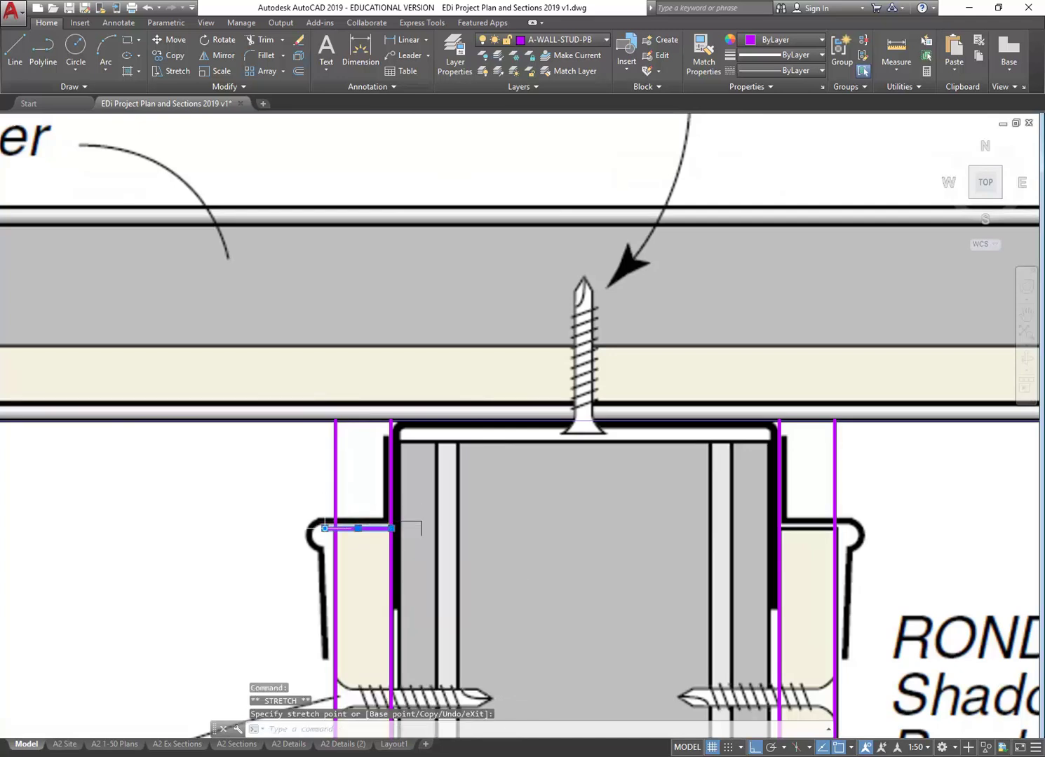
key("Escape")
key("Escape")
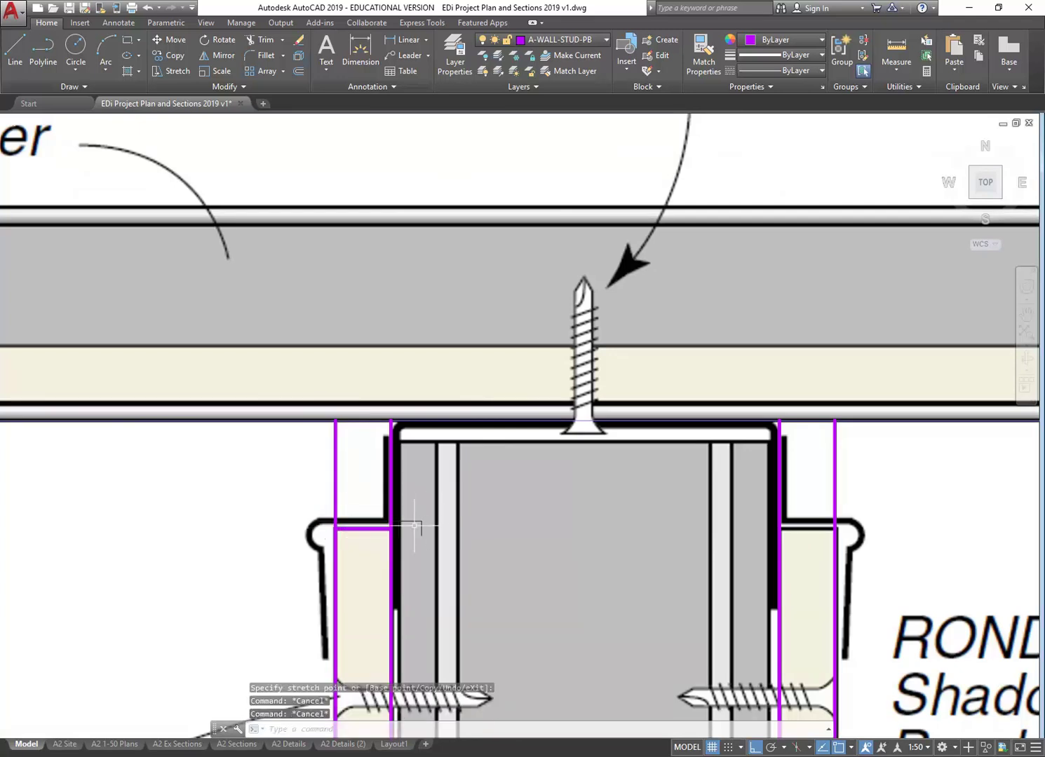
Step: Copy the short horizontal line from the top of the left wall sheet across to the top of the right wall sheet
scroll(320, 419, "down", 4)
left_click(343, 454)
left_click(337, 463)
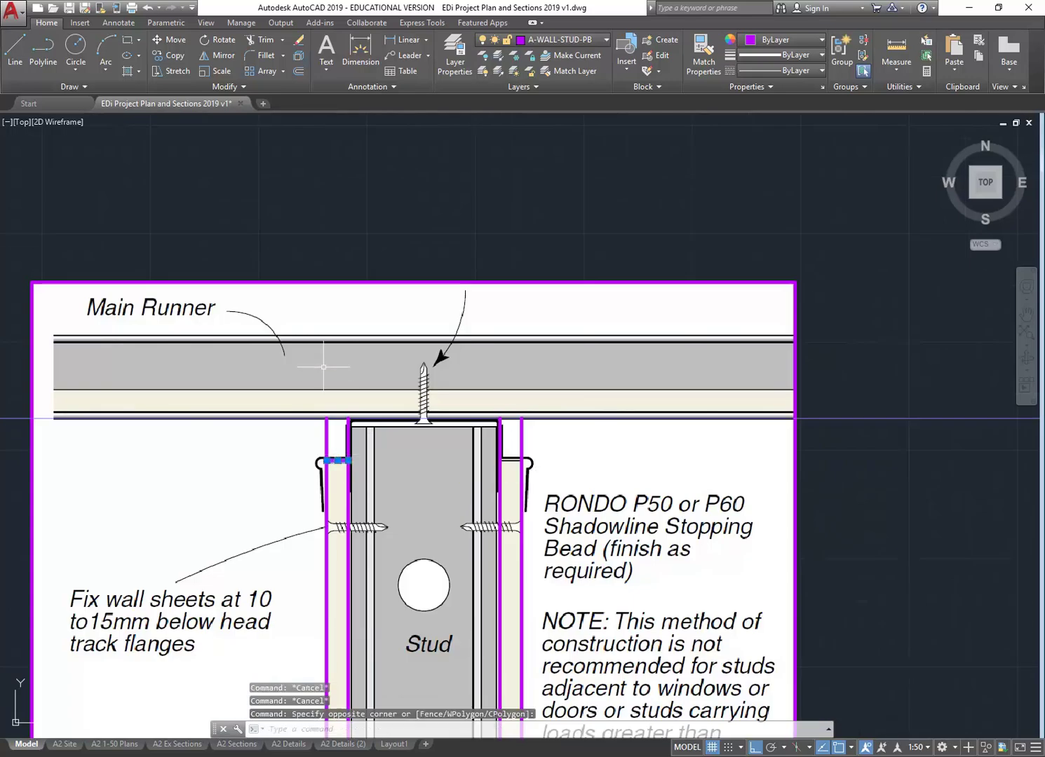
left_click(172, 56)
scroll(348, 461, "up", 4)
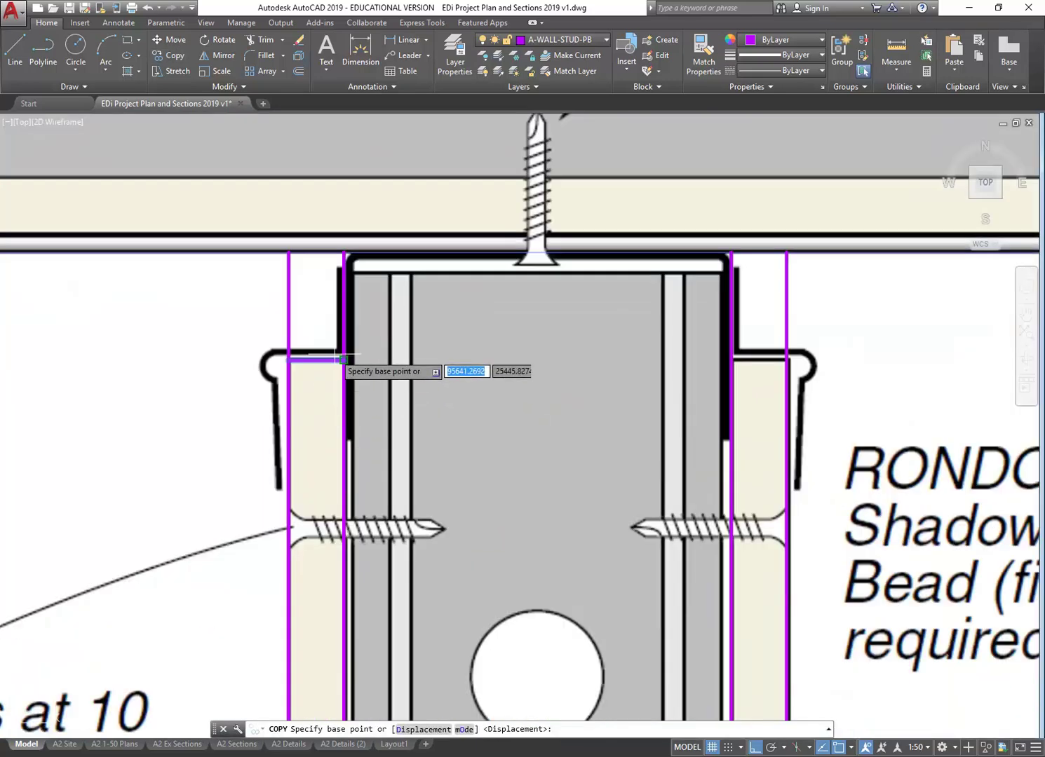
left_click(344, 360)
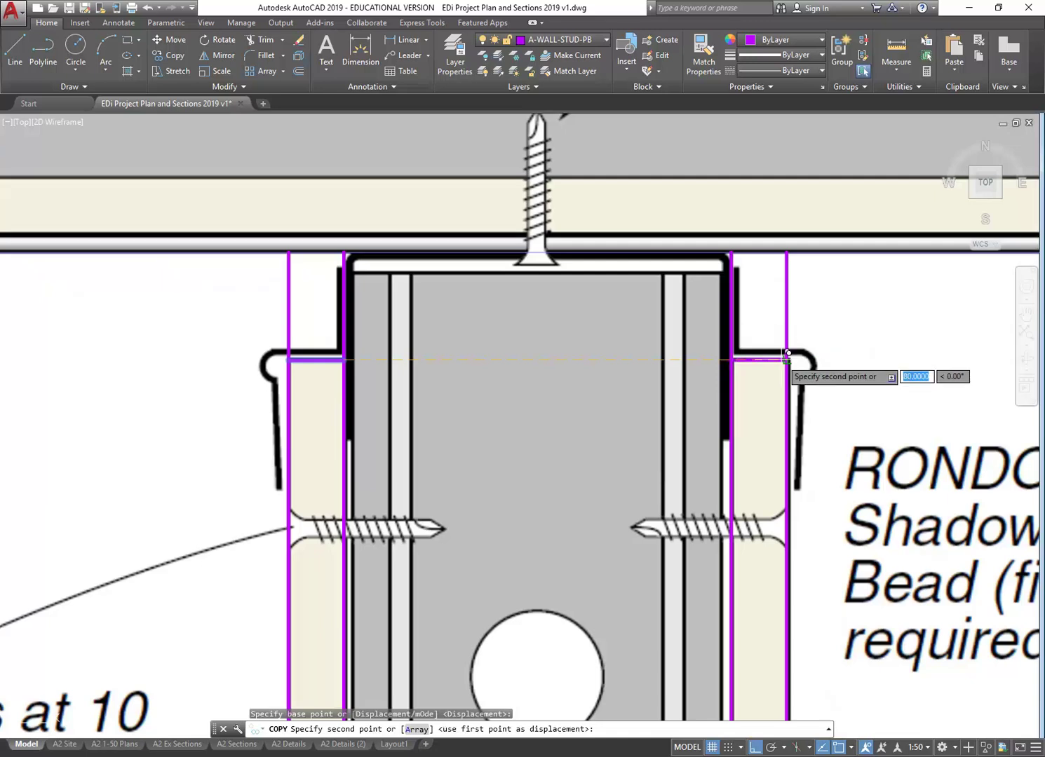
key("Escape")
key("Escape")
scroll(502, 417, "down", 2)
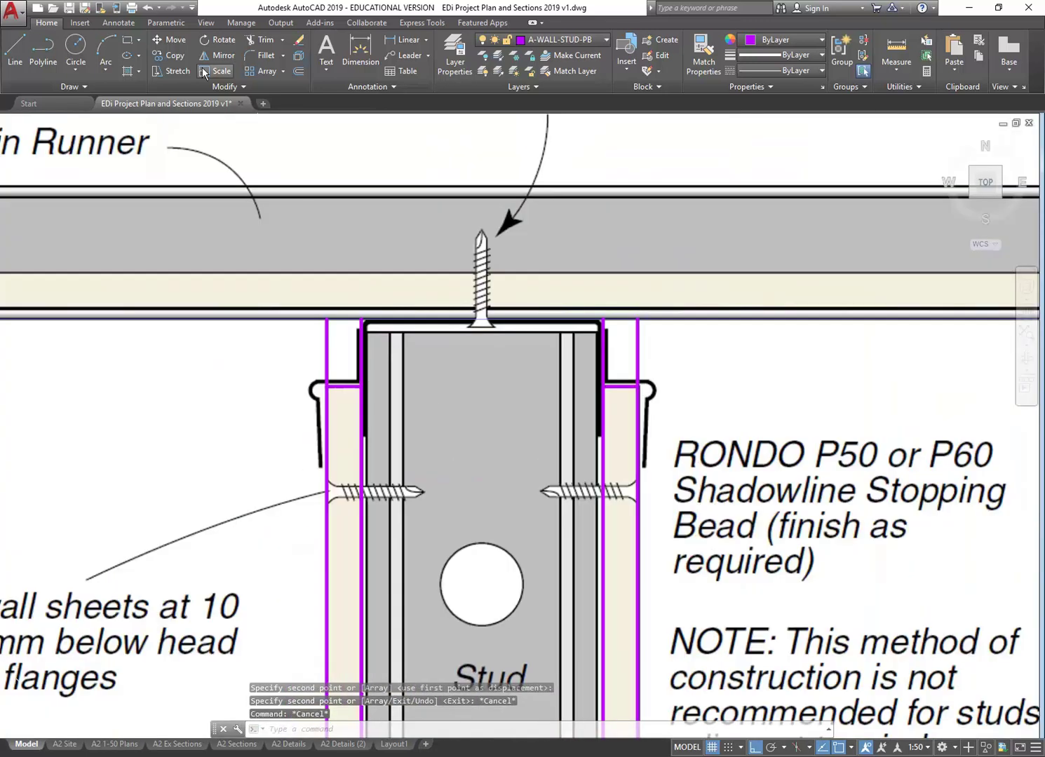
Step: Fillet each wall sheet's outer line with its short top line at zero radius to form square upper corners
left_click(258, 56)
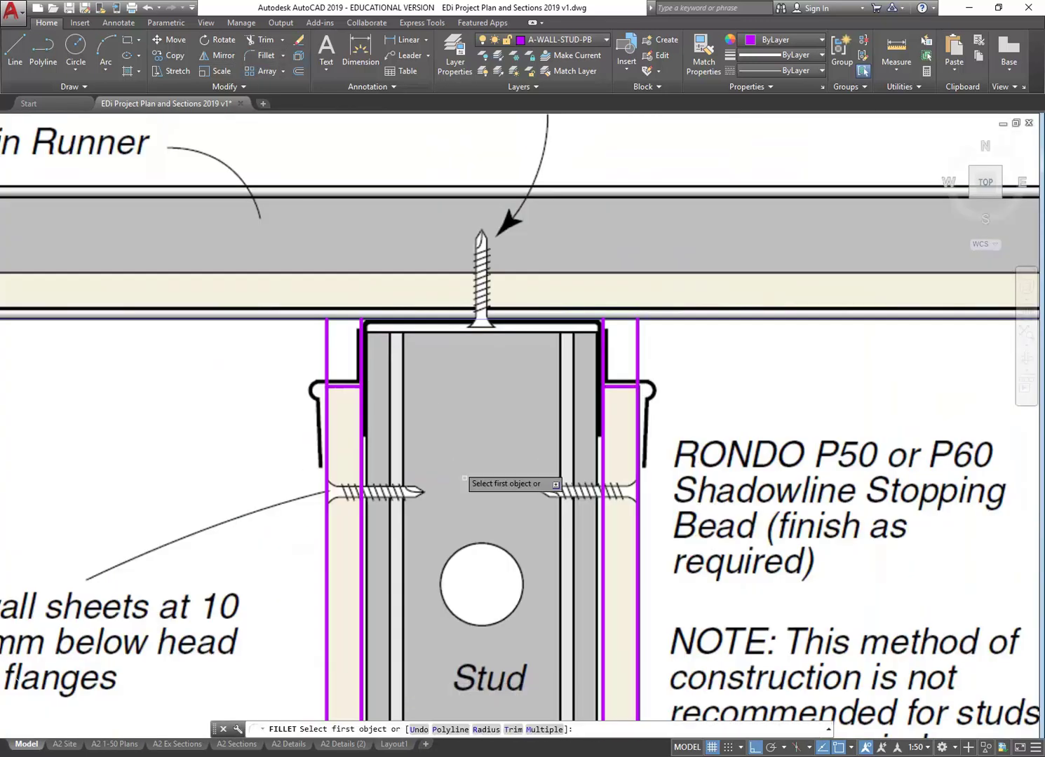
left_click(829, 730)
left_click(829, 730)
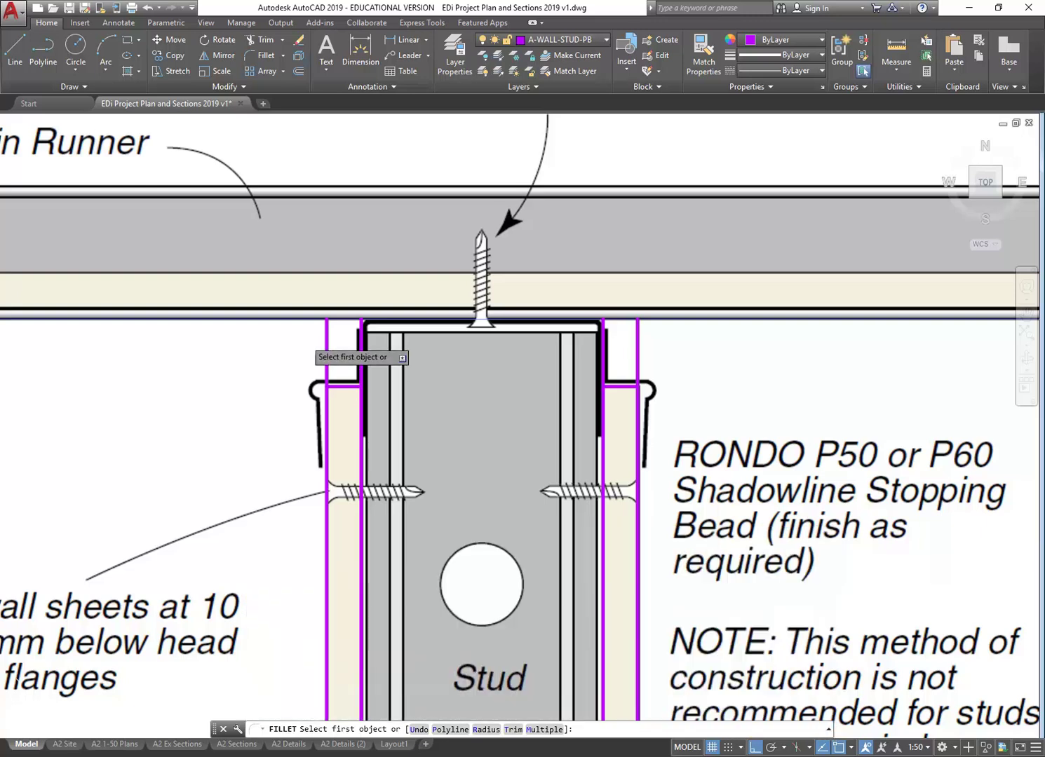
left_click(327, 424)
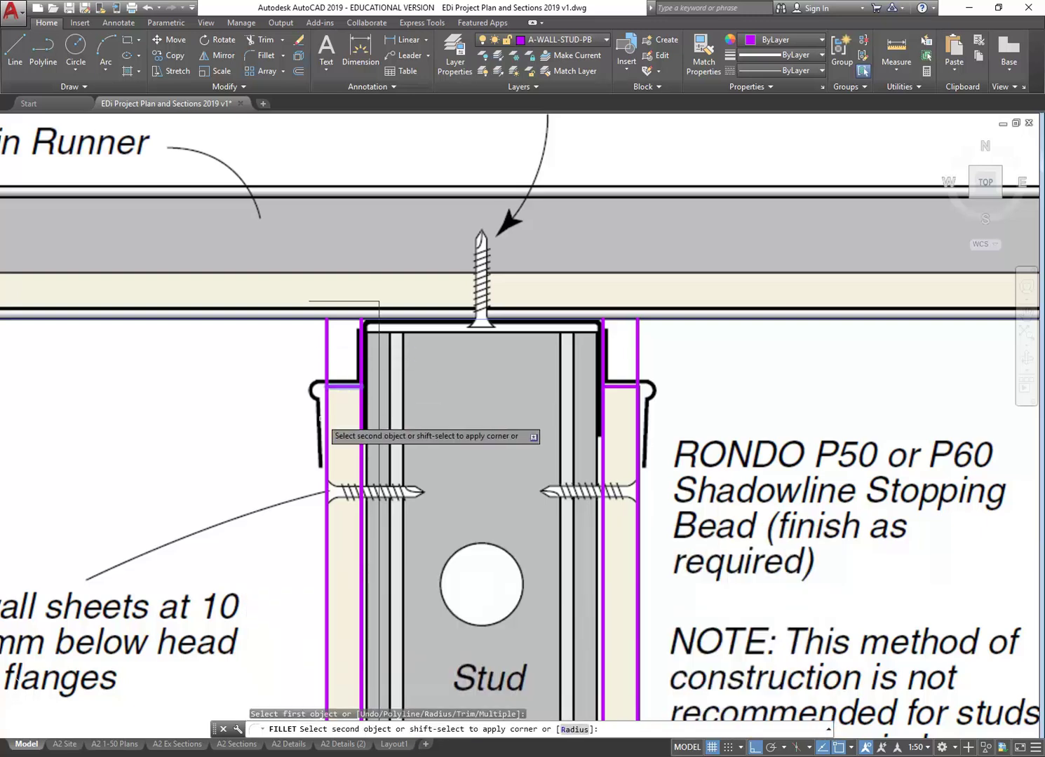
left_click(344, 386)
key("Return")
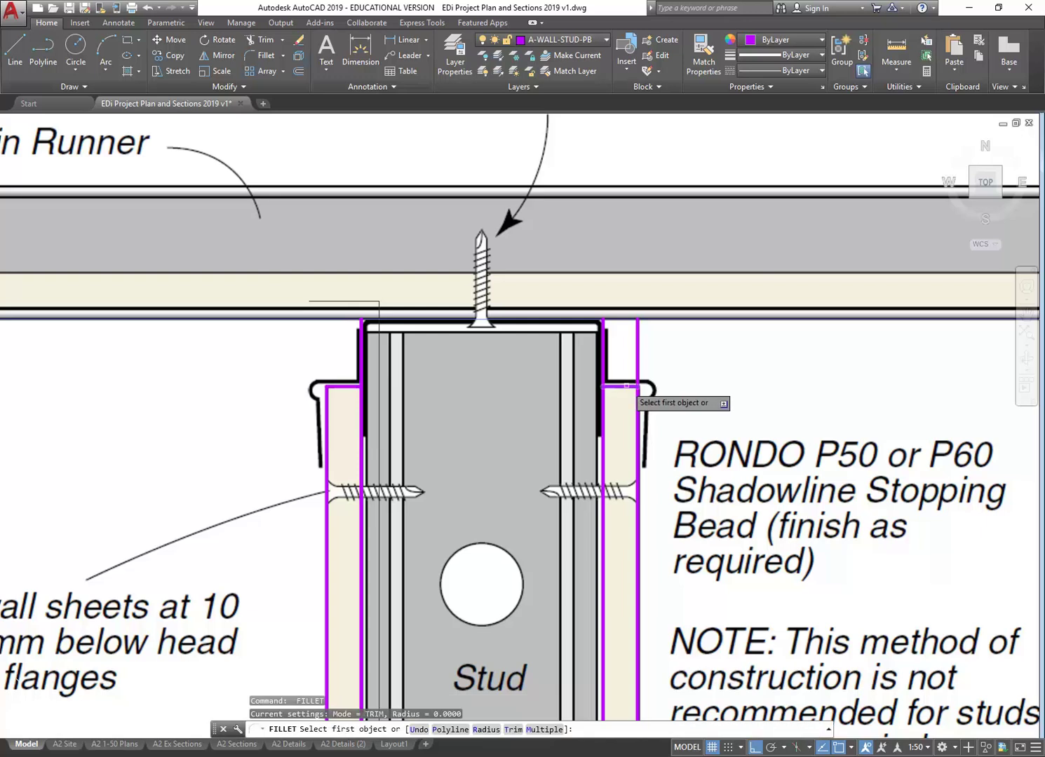
left_click(636, 403)
left_click(620, 385)
scroll(532, 374, "down", 6)
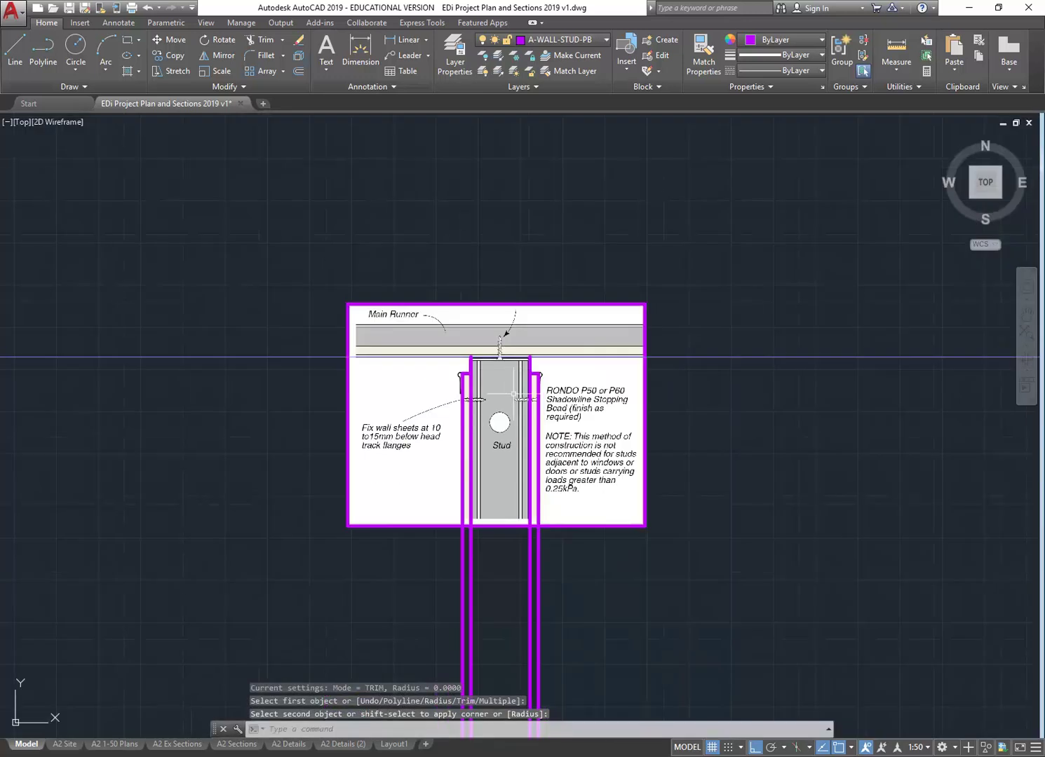
Step: Make A-WALL-STUD-METAL the current layer and draw a horizontal line across the stud near the hole's centre, ending on the right sheet's inner line
scroll(516, 413, "up", 2)
scroll(516, 413, "up", 2)
scroll(516, 414, "down", 2)
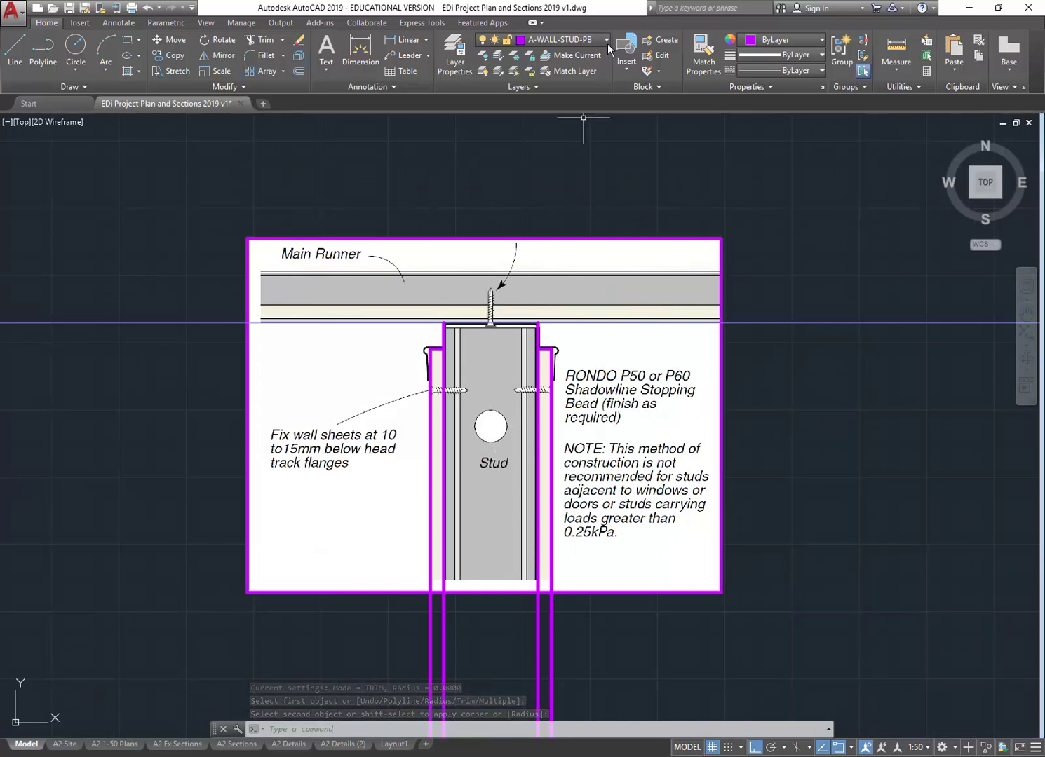
left_click(586, 40)
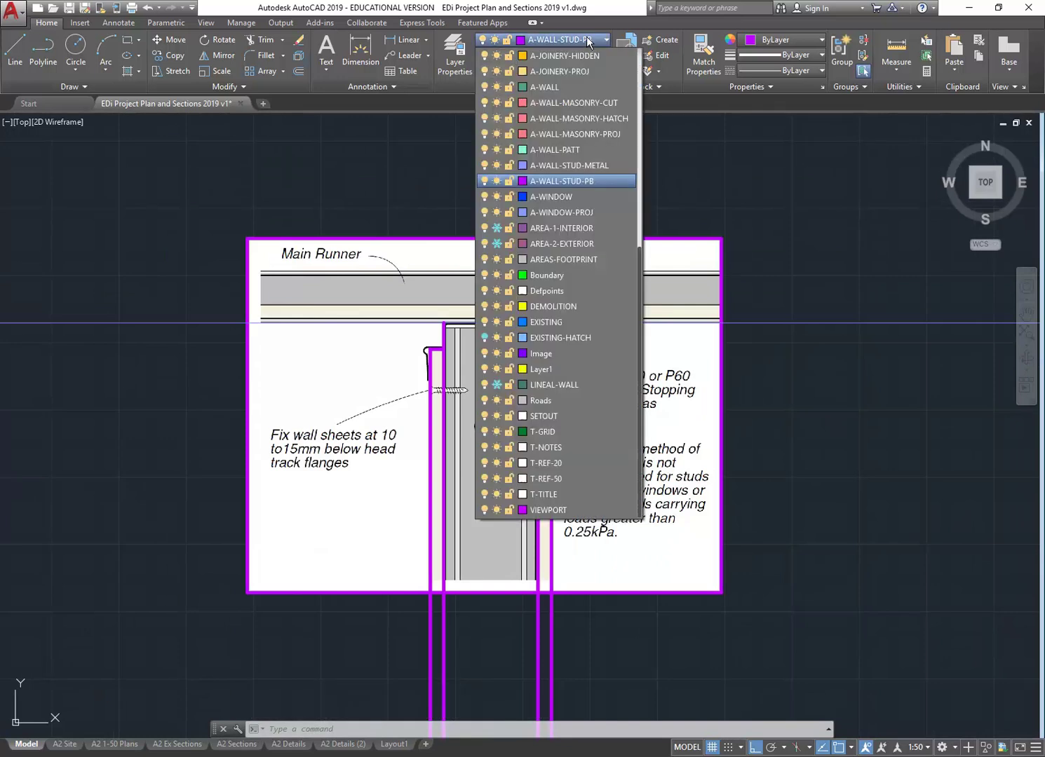
left_click(560, 165)
scroll(494, 406, "up", 2)
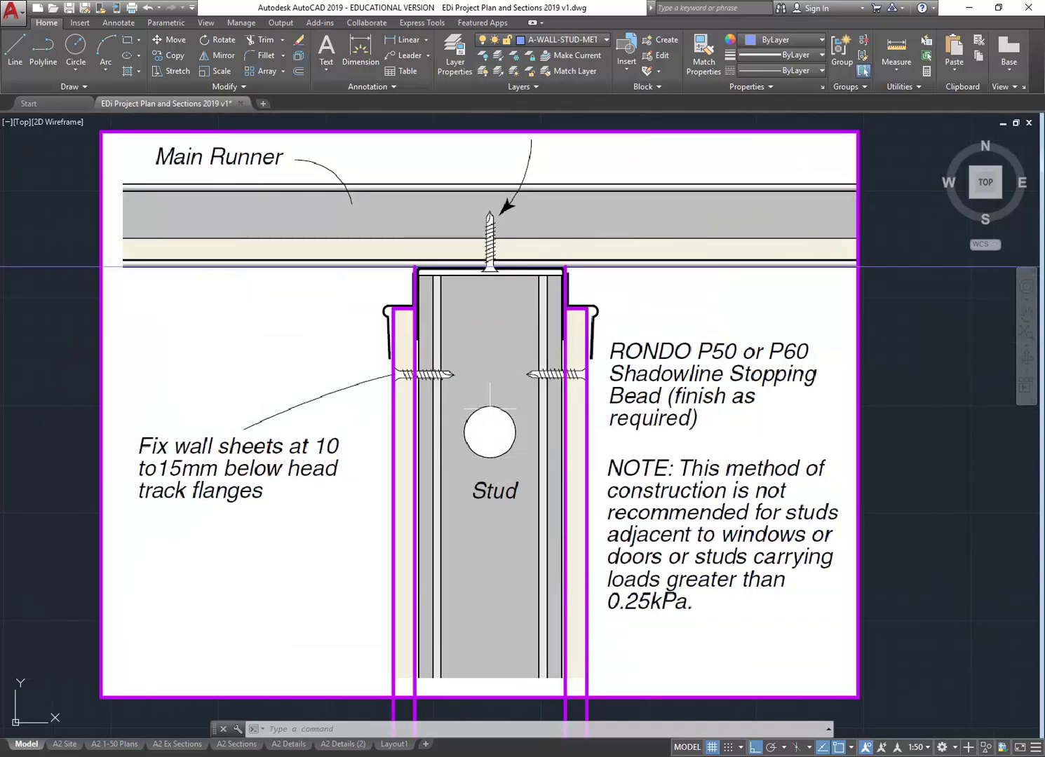
left_click(15, 48)
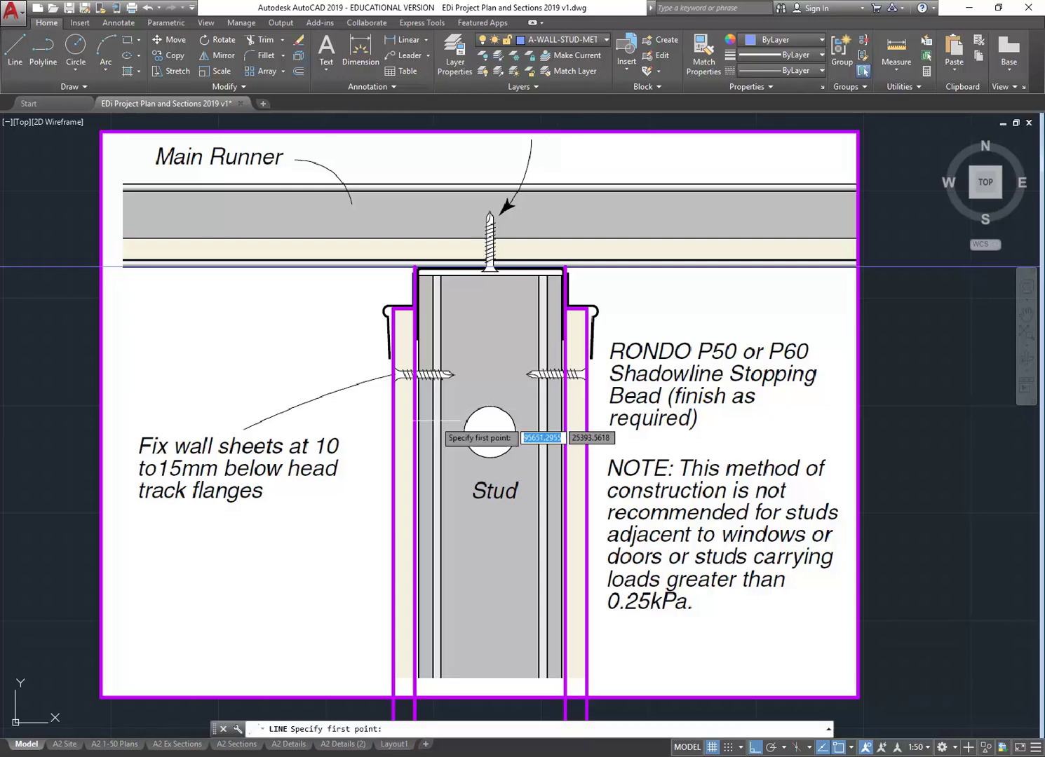
scroll(449, 428, "up", 3)
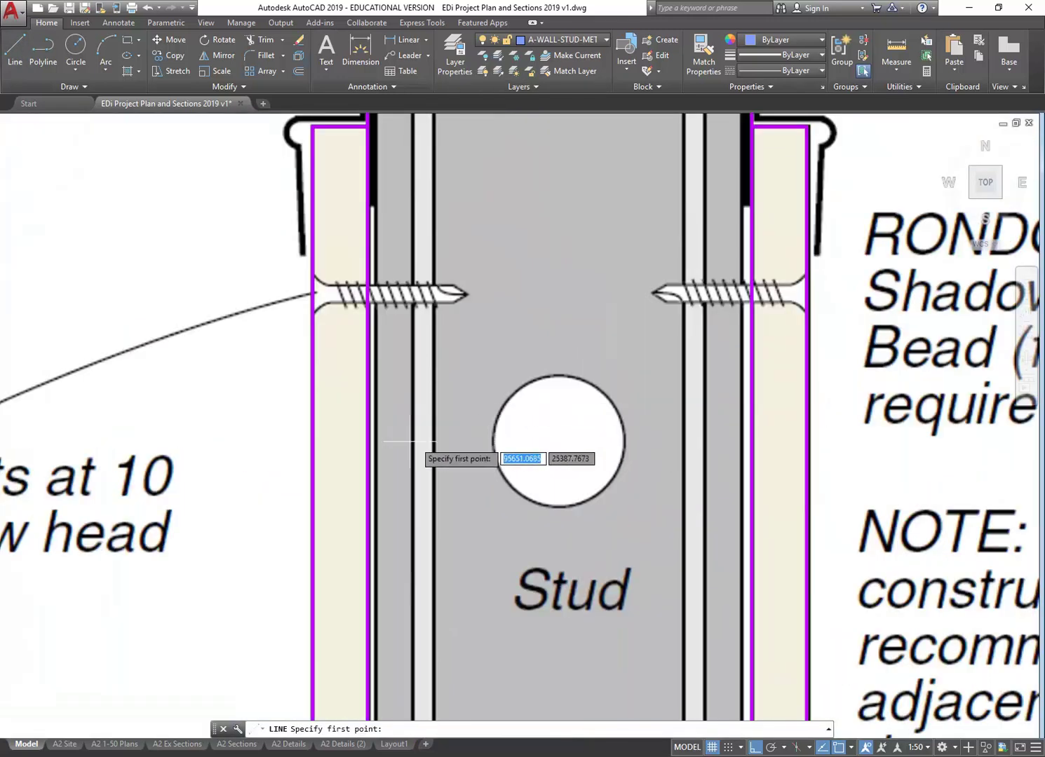
left_click(347, 447)
left_click(757, 448)
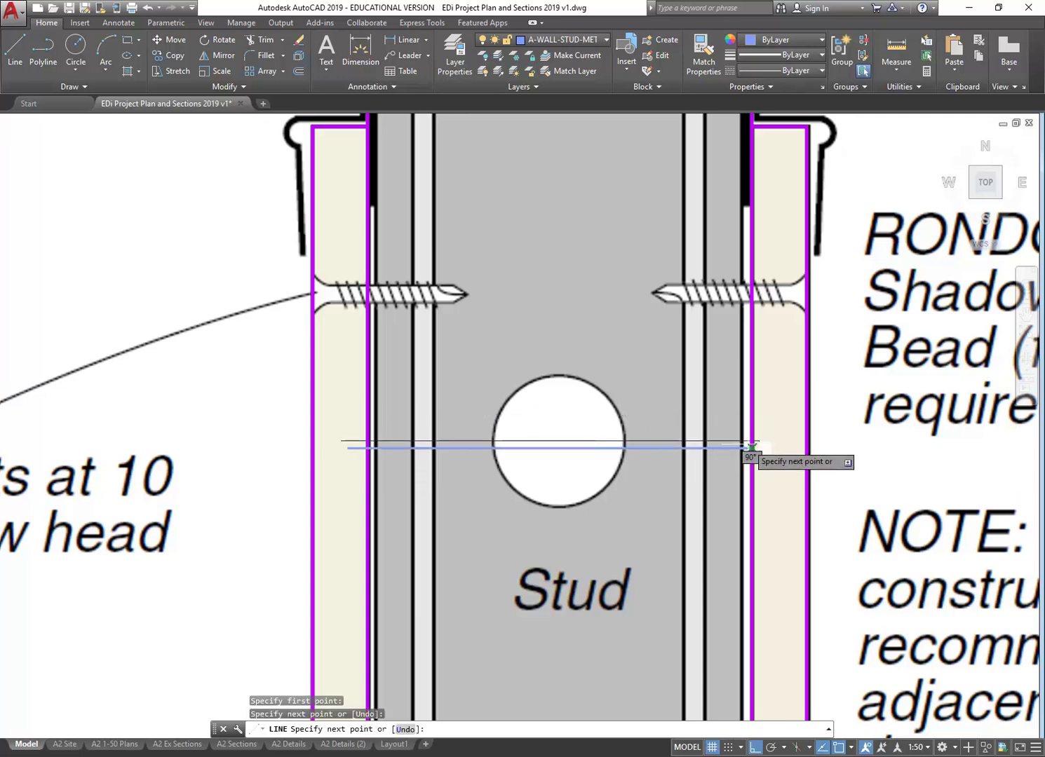
right_click(652, 387)
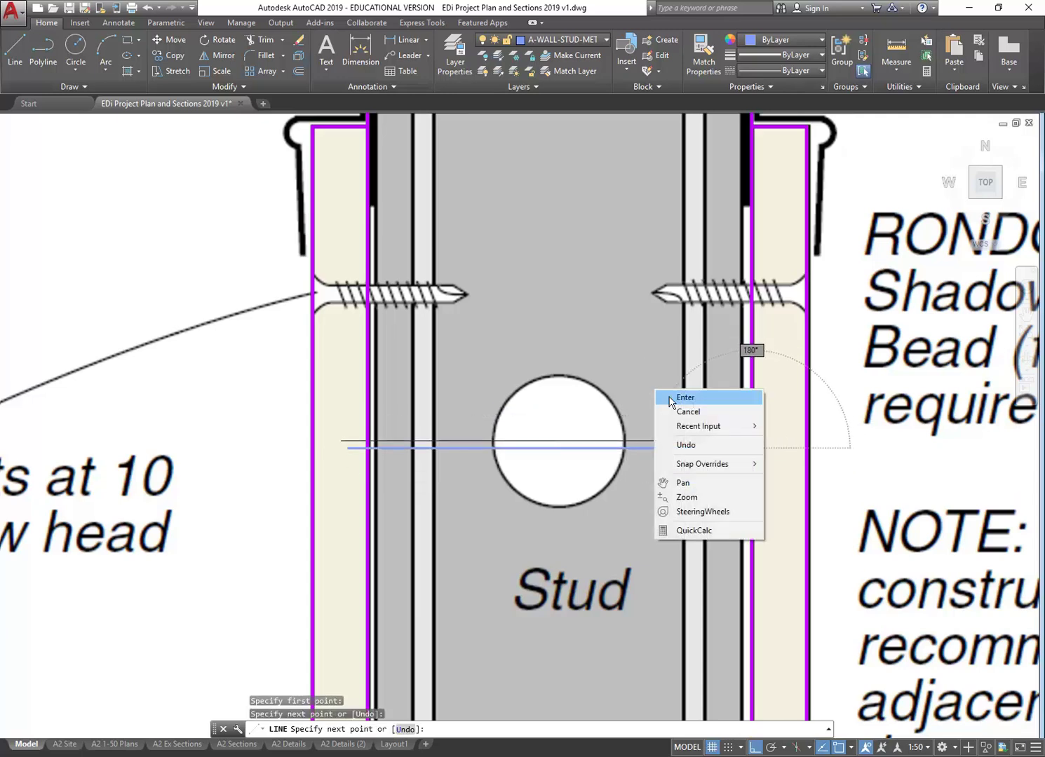
left_click(673, 400)
left_click(679, 402)
Step: Stretch the horizontal line's left end to the left sheet's inner line and move the line up slightly to the stud hole's centre
left_click(435, 478)
left_click(348, 447)
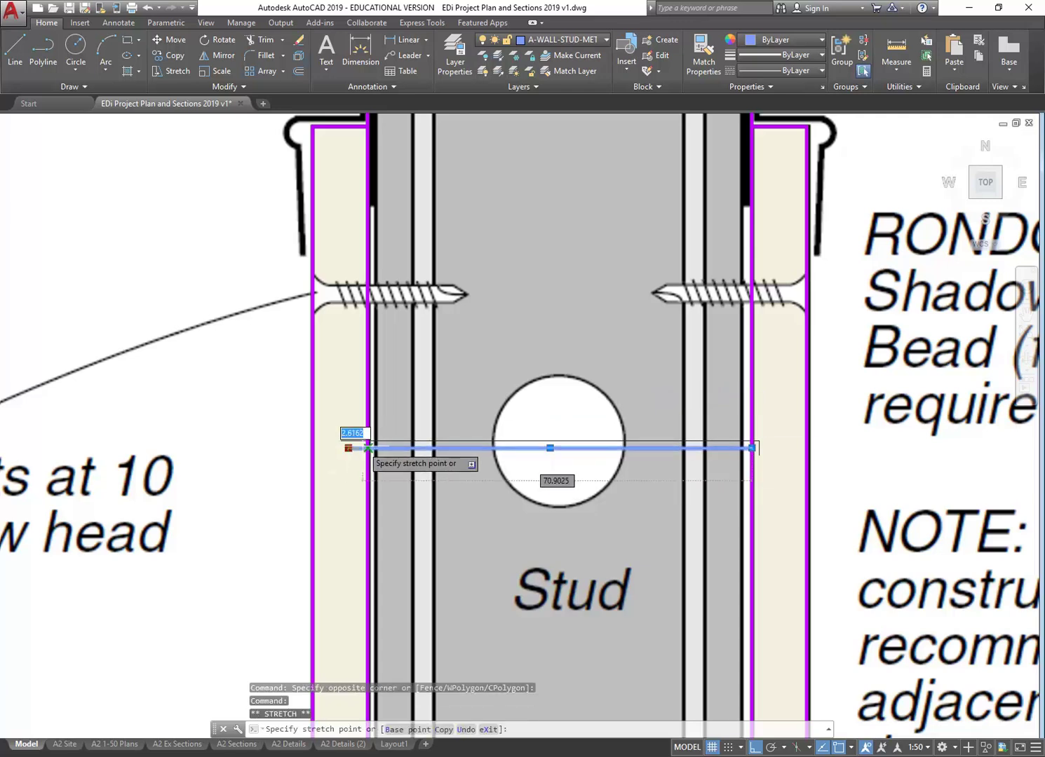
left_click(368, 447)
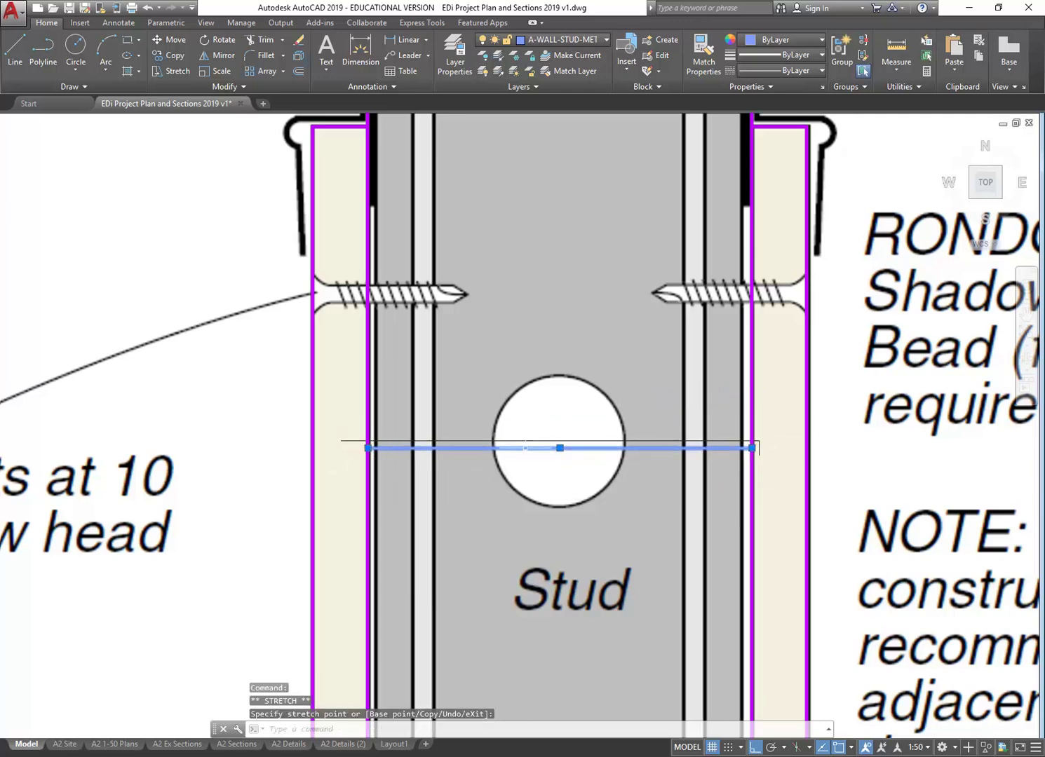
type("m")
key("Return")
left_click(523, 525)
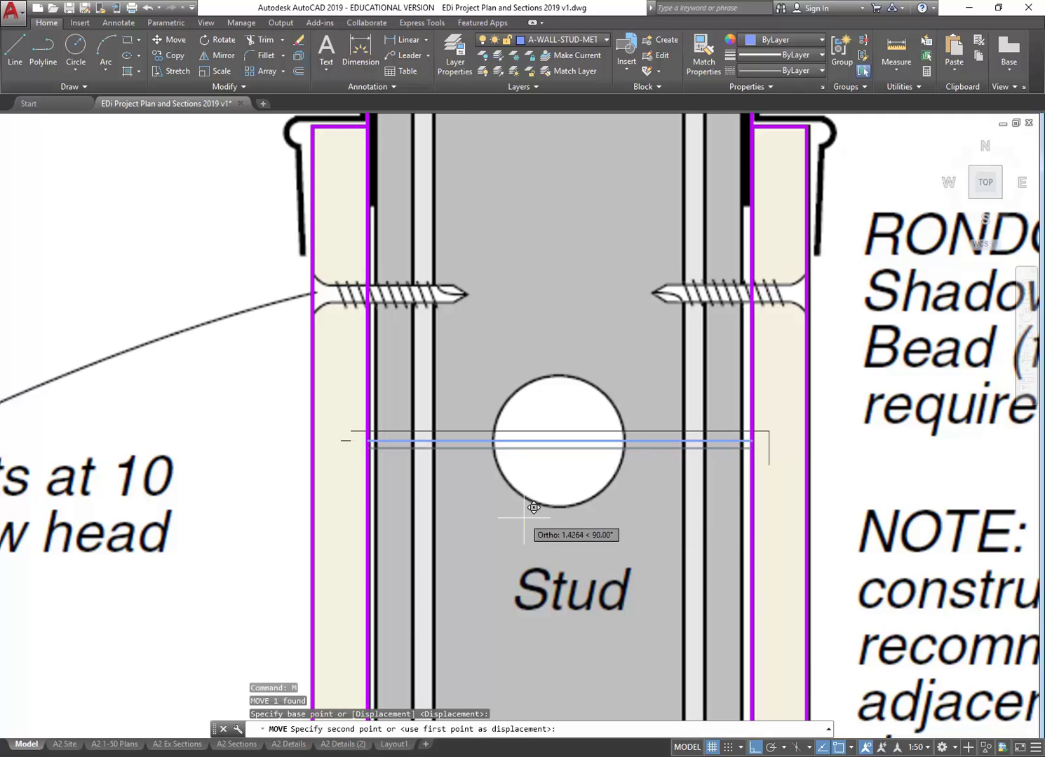
left_click(524, 518)
key("Escape")
key("Escape")
Step: Trace the stud hole with a circle centred on the horizontal line's midpoint, sized to the hole's edge
middle_click_drag(554, 518, 487, 508)
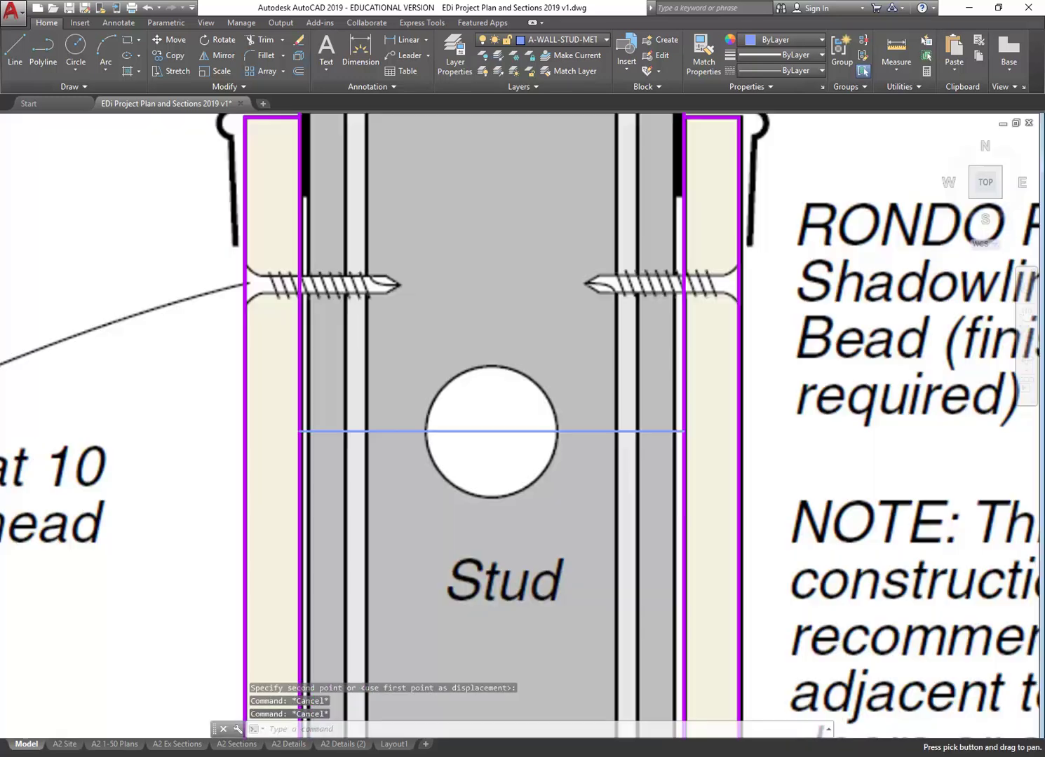
left_click(75, 48)
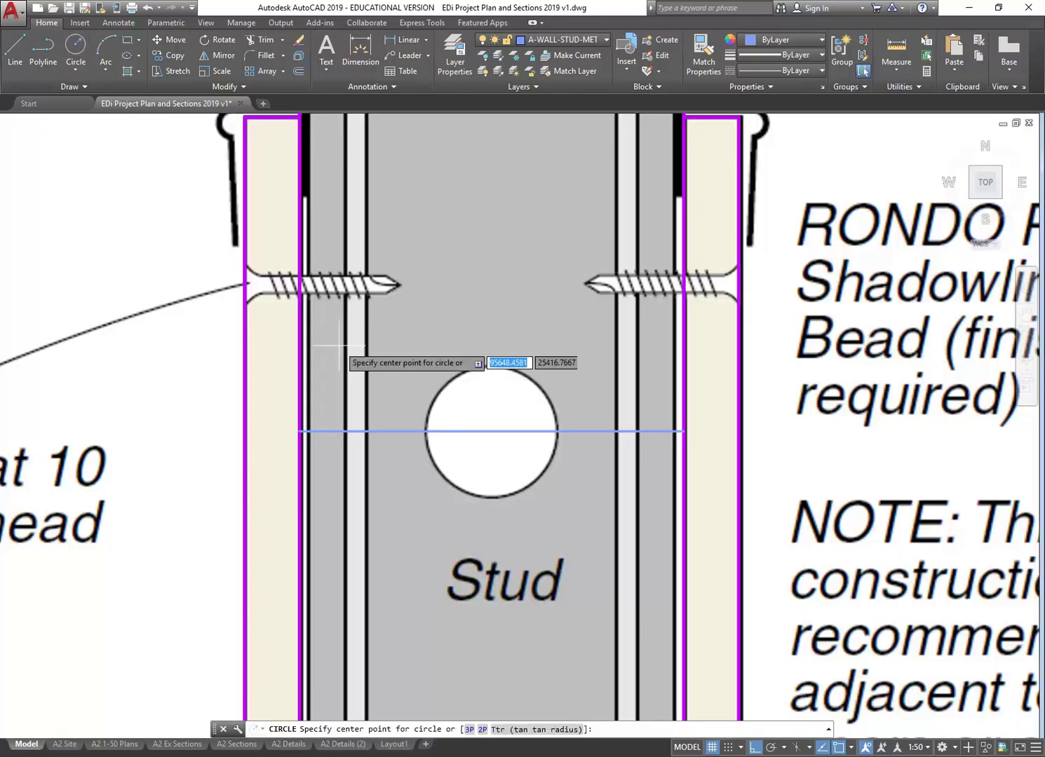
left_click(492, 431)
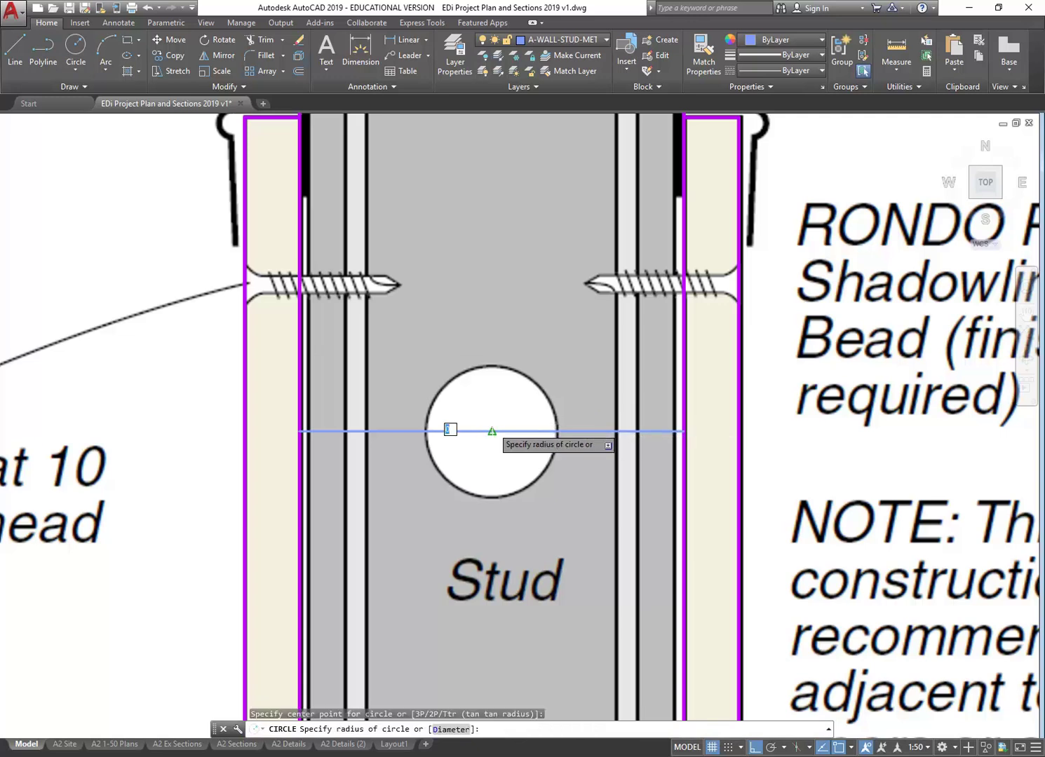
left_click(557, 402)
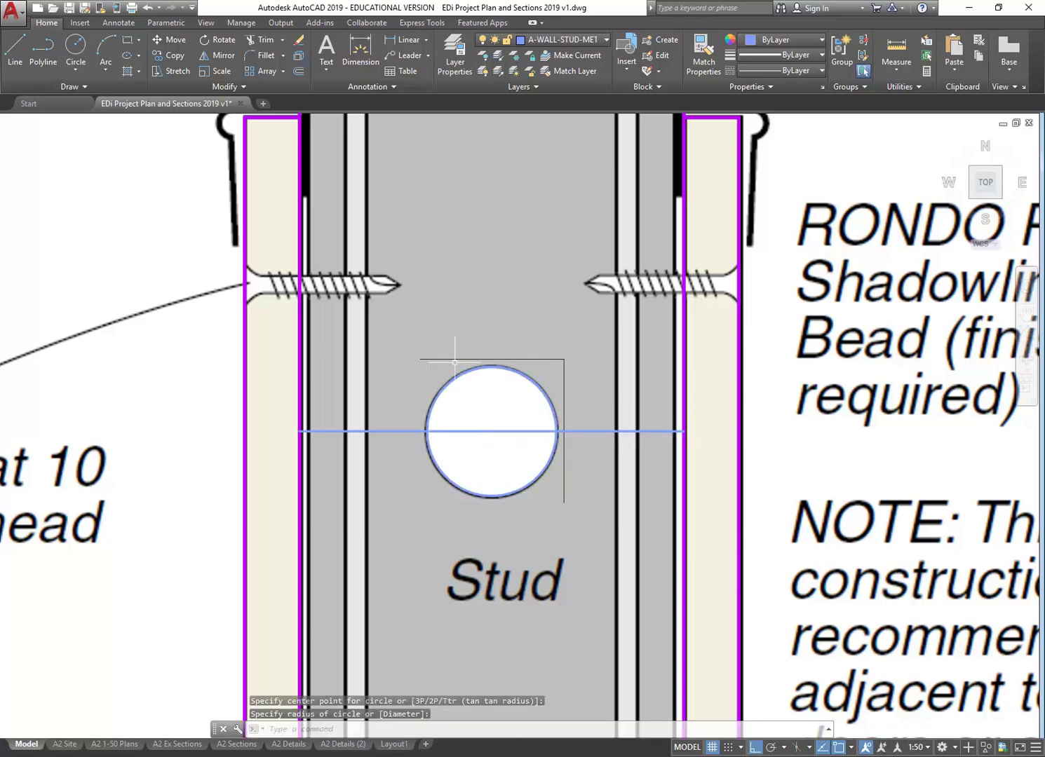
Step: Delete the horizontal construction line running through the stud hole
scroll(454, 362, "down", 3)
left_click(388, 382)
left_click(552, 396)
key("Delete")
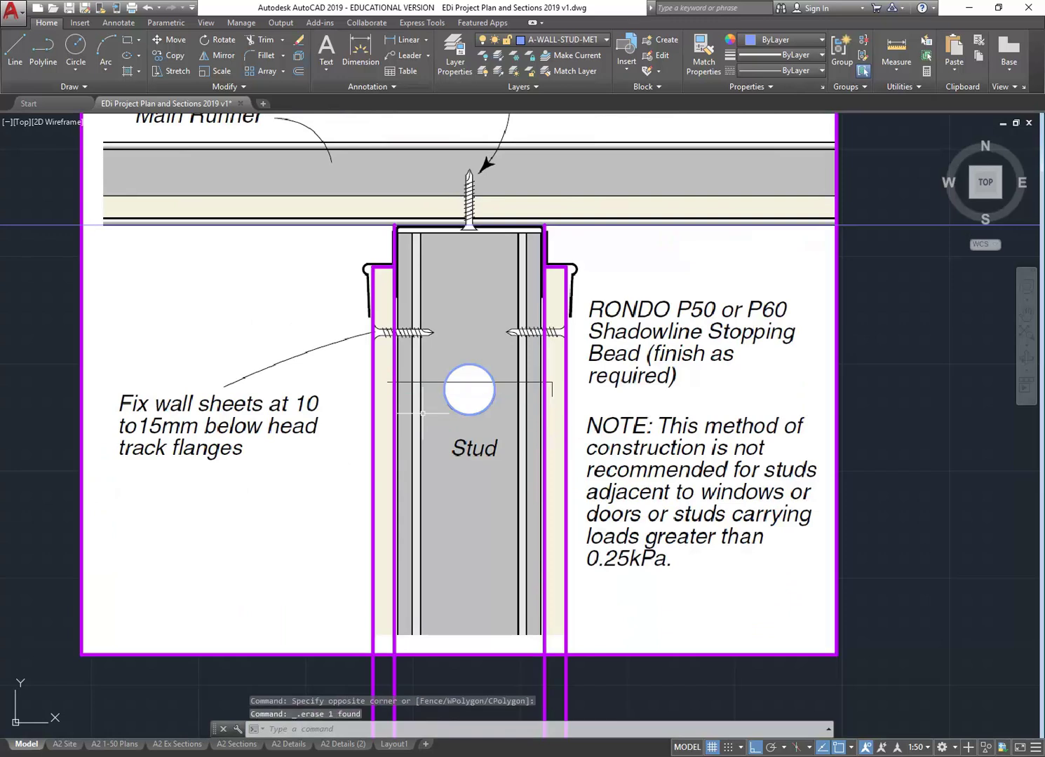
Step: Copy the detail image with its traced wall lines, circle and ceiling line straight up to the empty area above the section
scroll(374, 403, "down", 3)
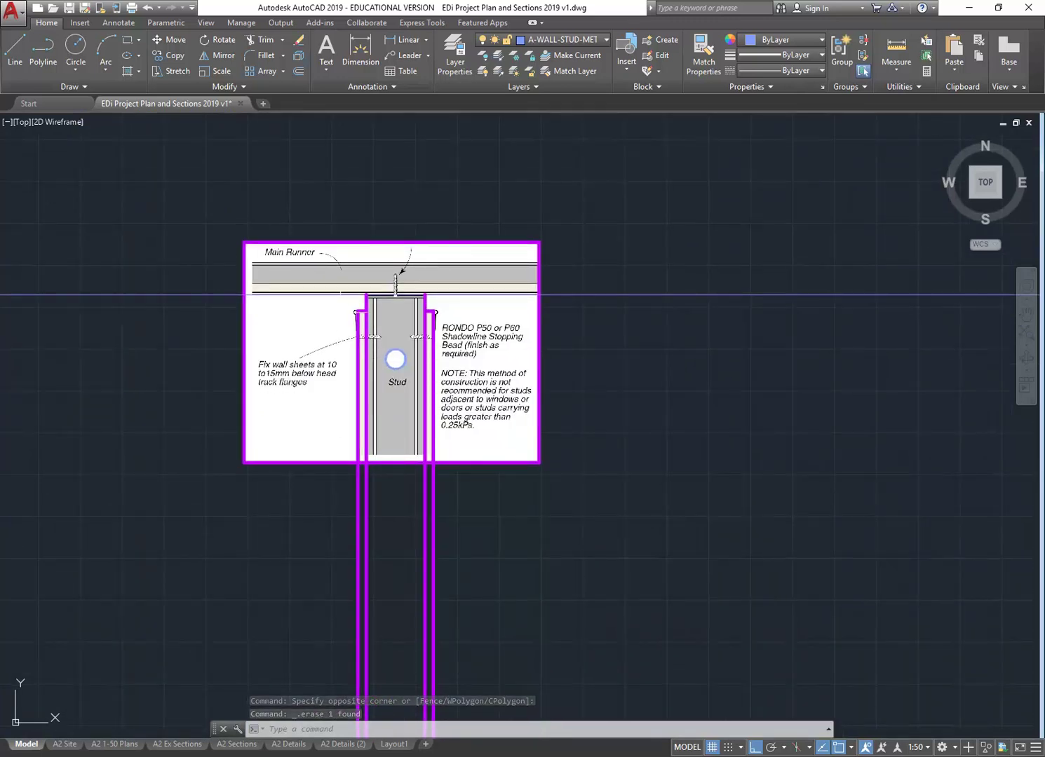
scroll(340, 308, "down", 2)
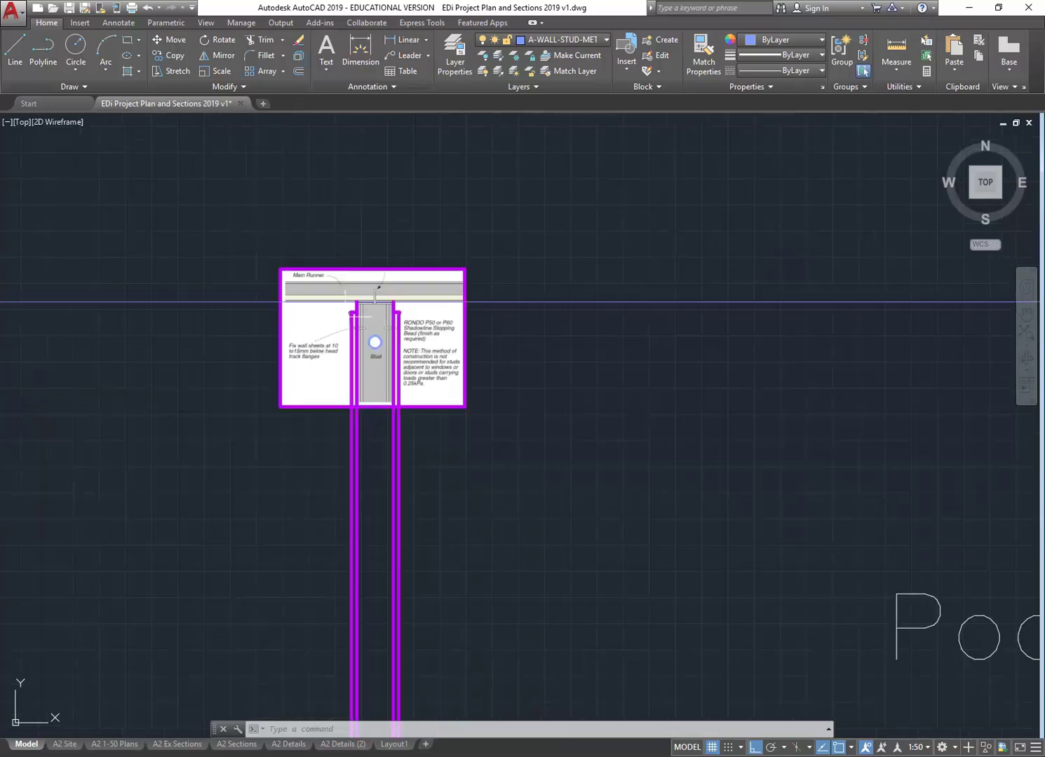
scroll(421, 333, "down", 3)
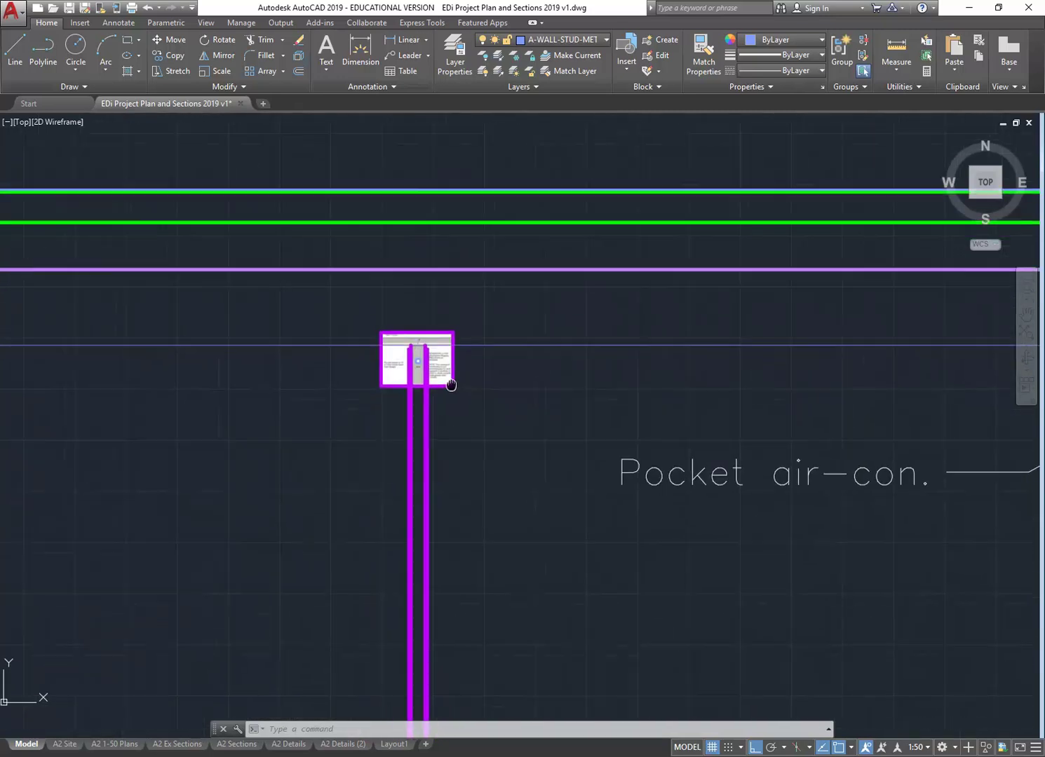
scroll(421, 340, "down", 4)
middle_click_drag(446, 308, 439, 346)
scroll(421, 337, "up", 5)
scroll(475, 396, "up", 5)
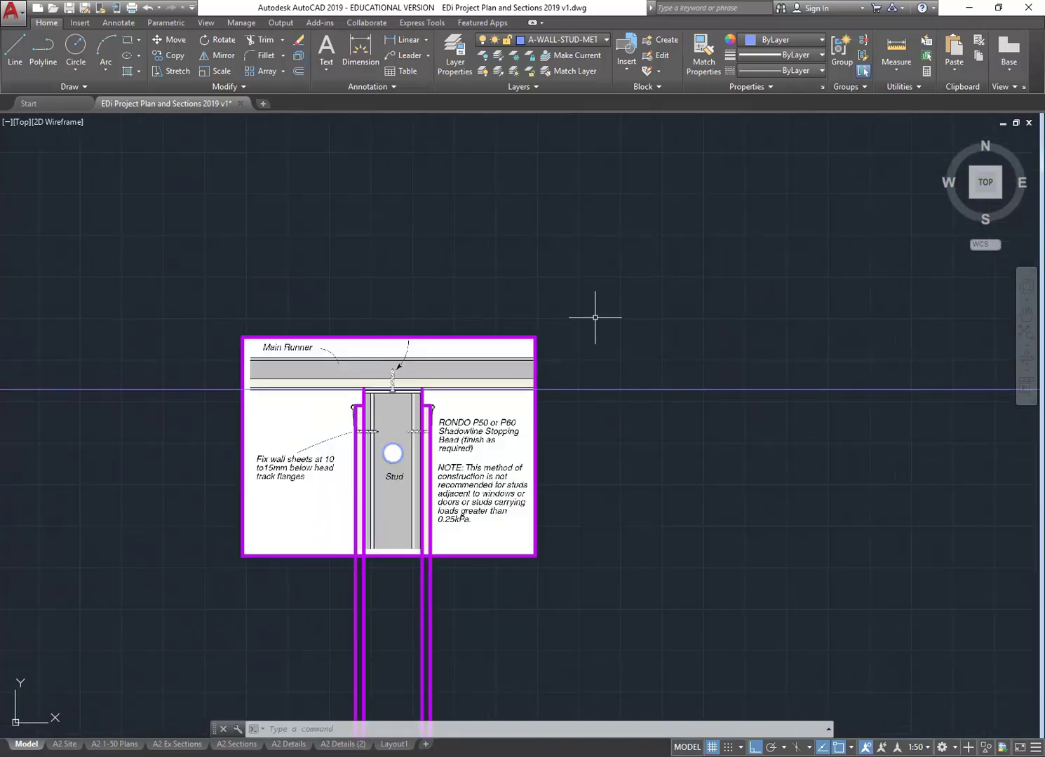
left_click(594, 282)
left_click(165, 607)
scroll(183, 593, "down", 6)
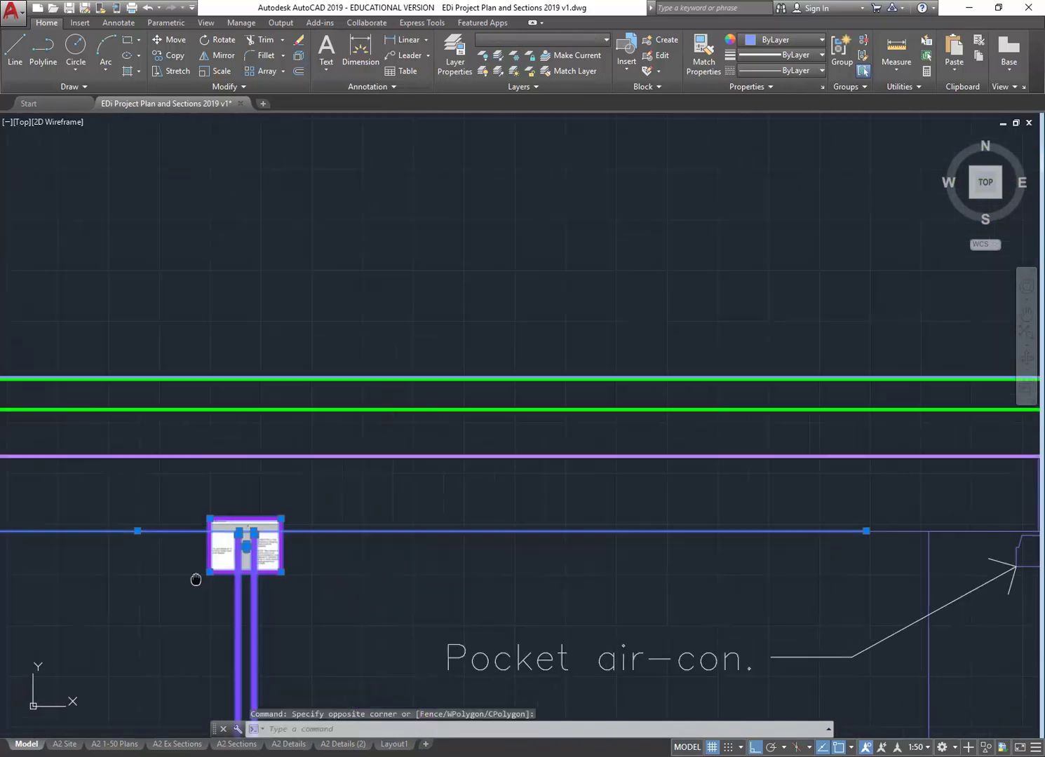
left_click(169, 59)
scroll(348, 434, "down", 4)
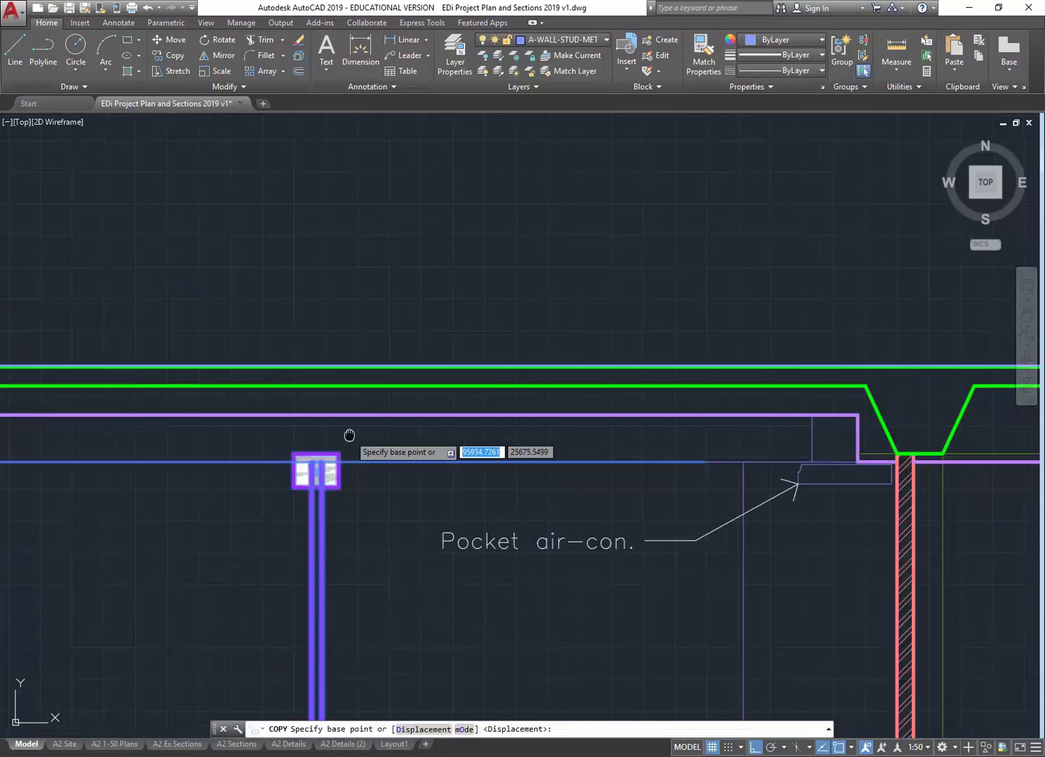
left_click(356, 509)
middle_click_drag(378, 217, 382, 324)
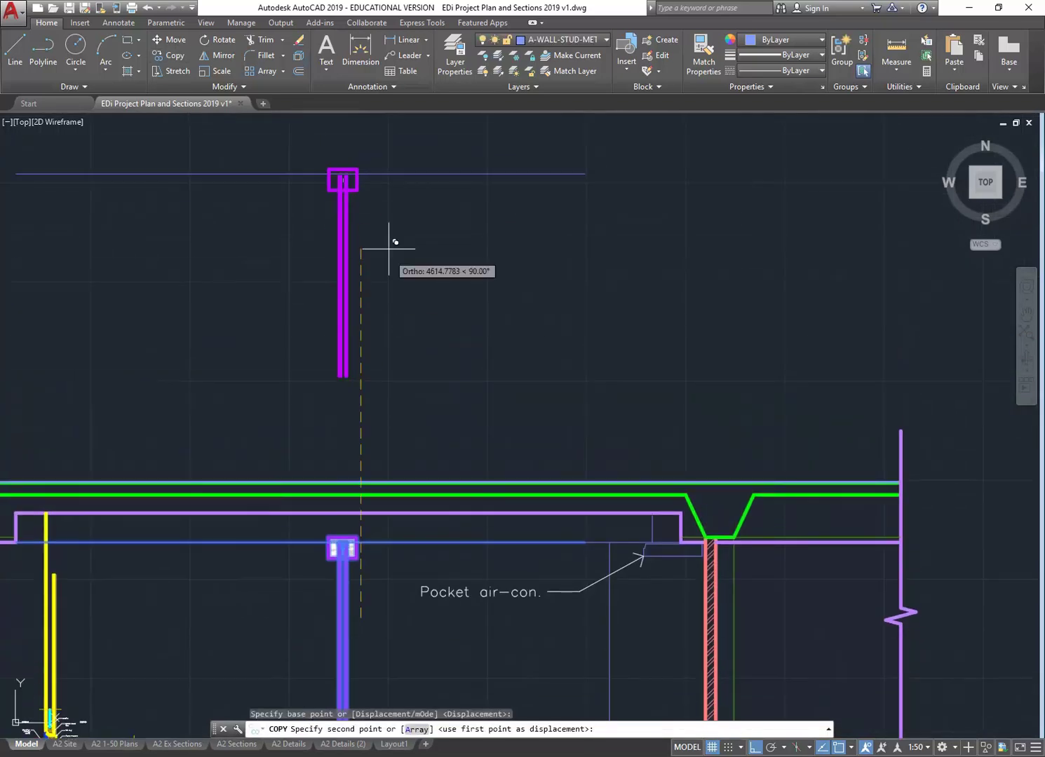
left_click(362, 169)
right_click(394, 267)
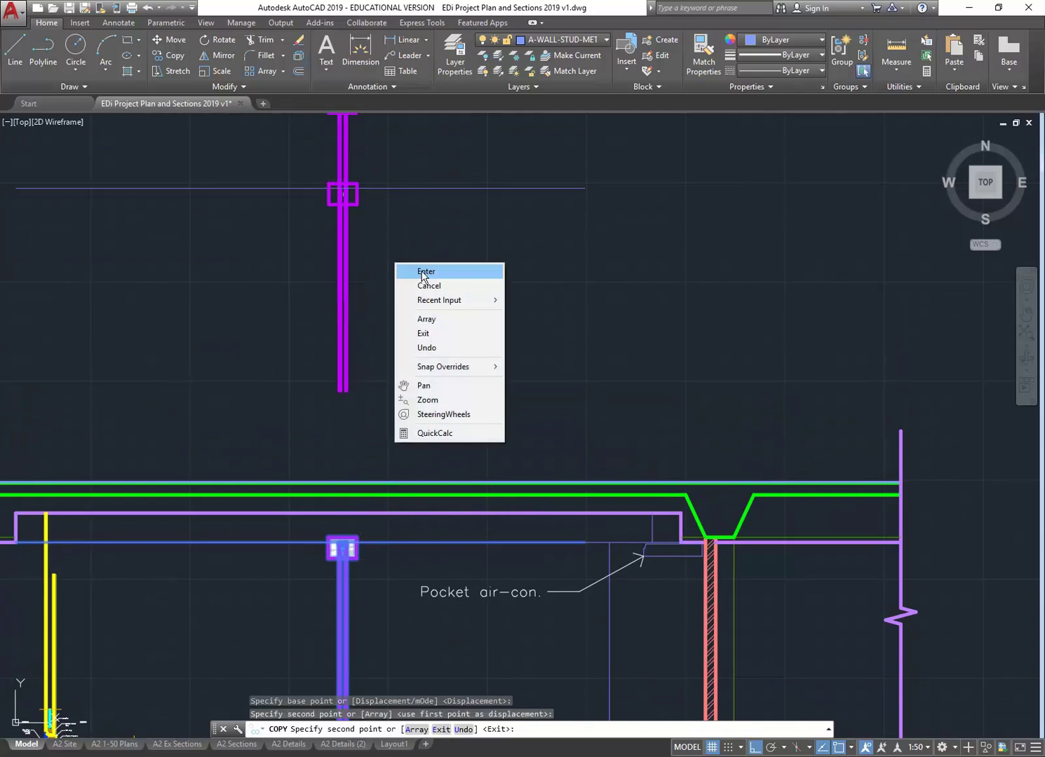
left_click(425, 271)
Step: Delete the original detail image behind the traced wall in the section
scroll(450, 324, "down", 4)
scroll(413, 427, "up", 10)
left_click(403, 412)
left_click(345, 341)
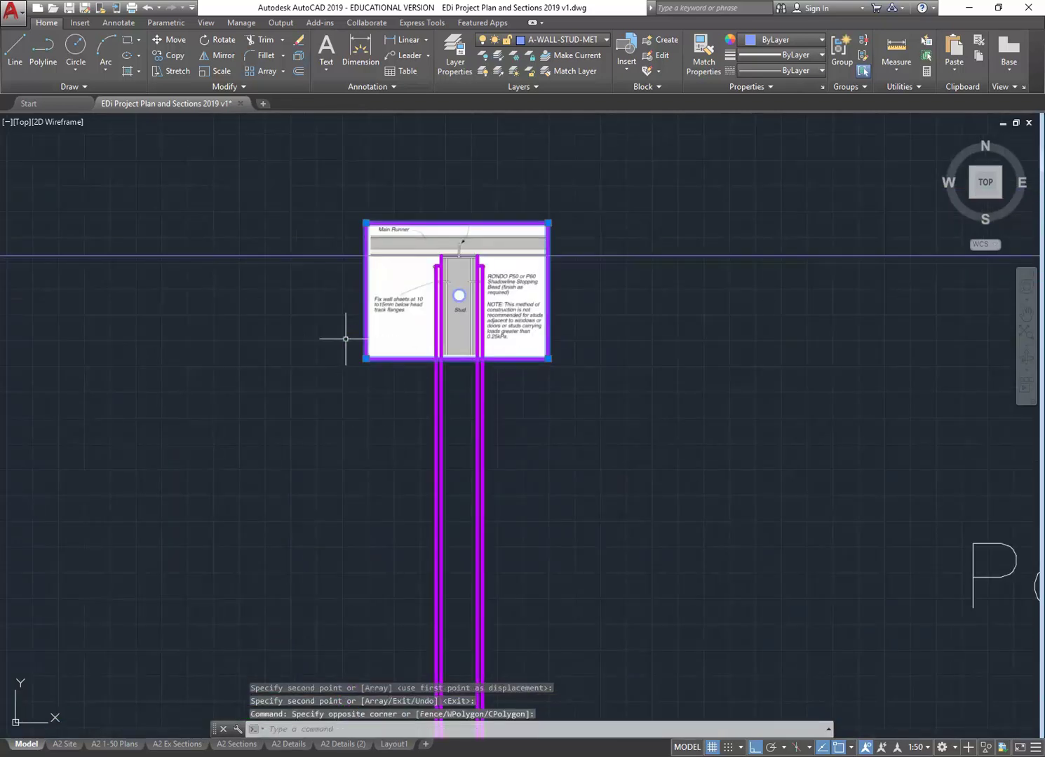
key("Delete")
scroll(491, 301, "up", 4)
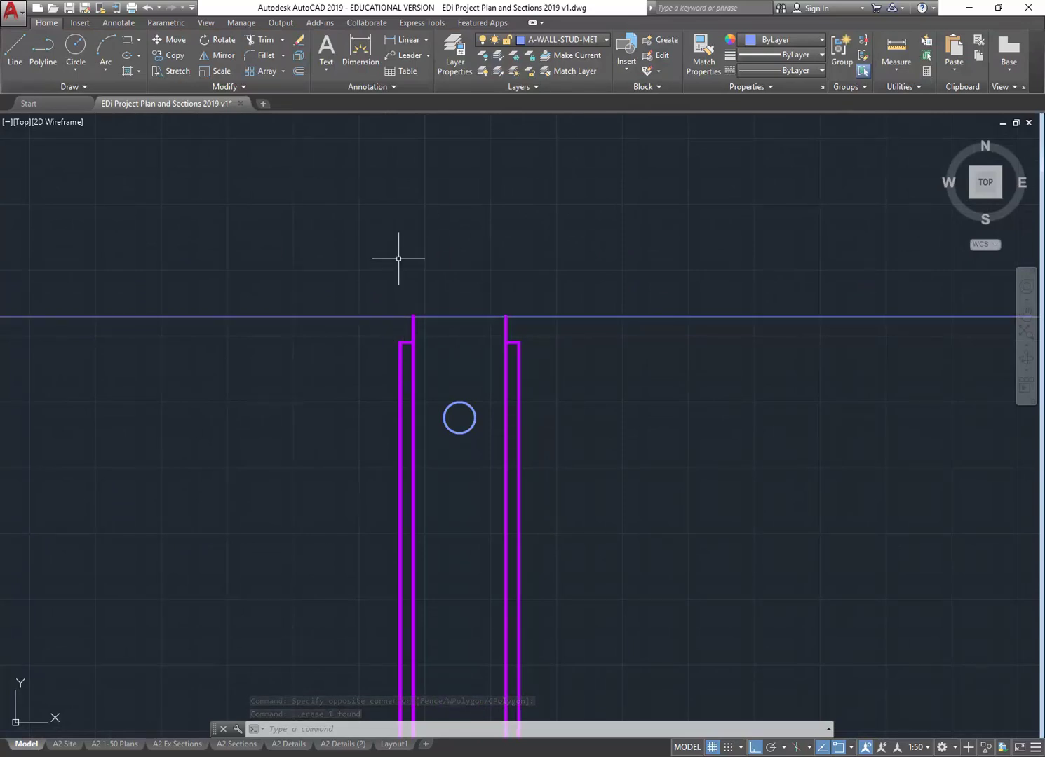
scroll(401, 260, "up", 2)
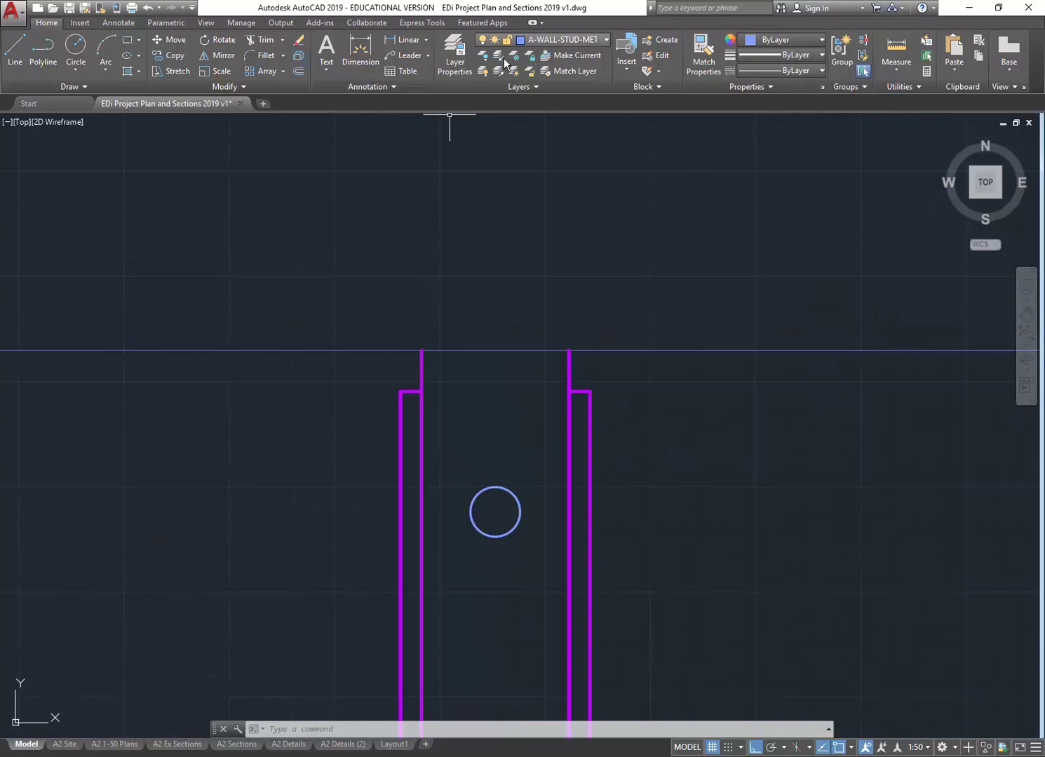
Step: Offset the horizontal ceiling line above the wall studs upward by 10
left_click(296, 73)
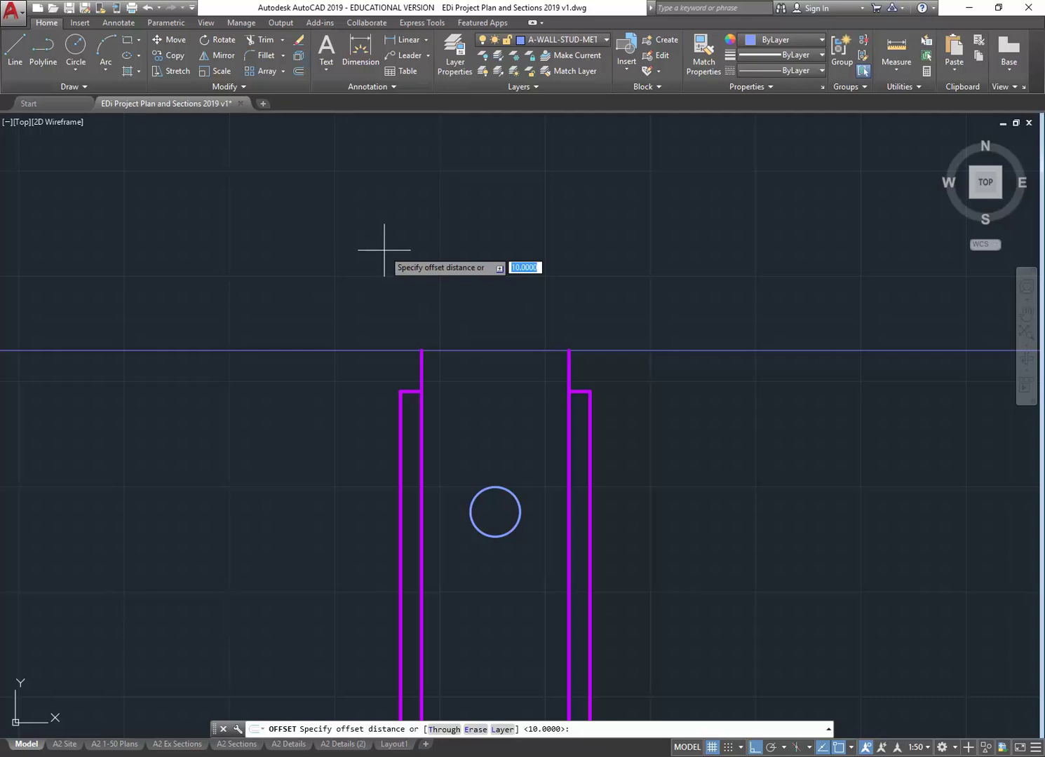
key("Return")
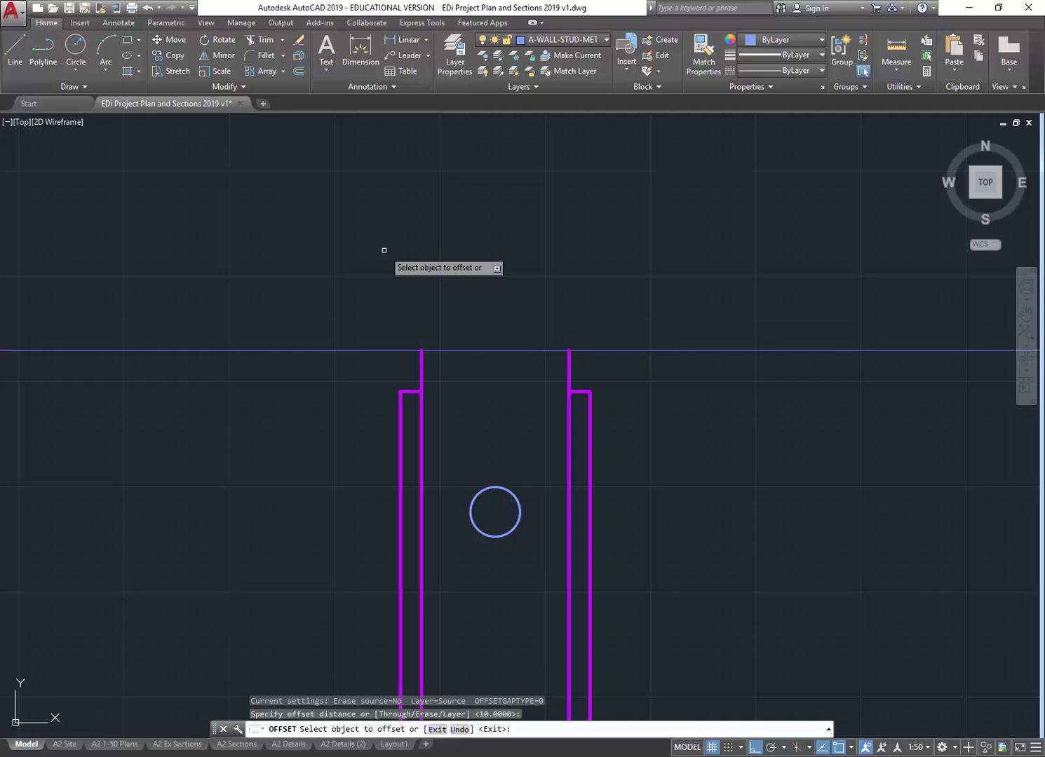
left_click(334, 349)
left_click(334, 295)
right_click(335, 264)
left_click(358, 272)
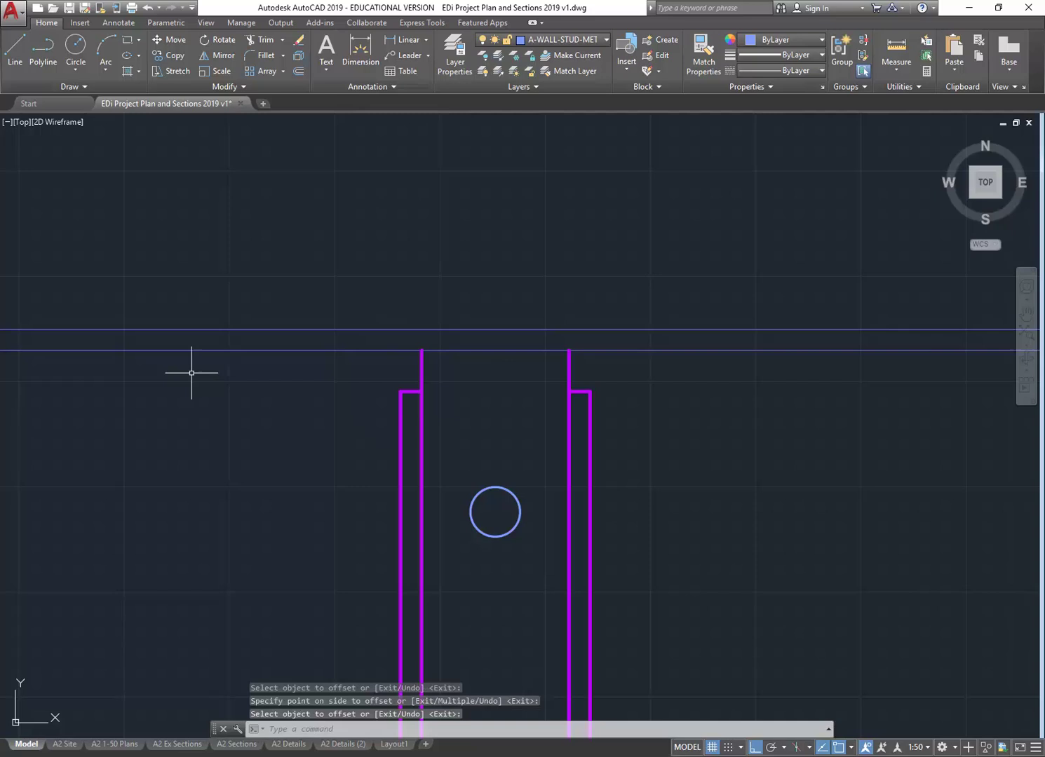
scroll(476, 373, "down", 5)
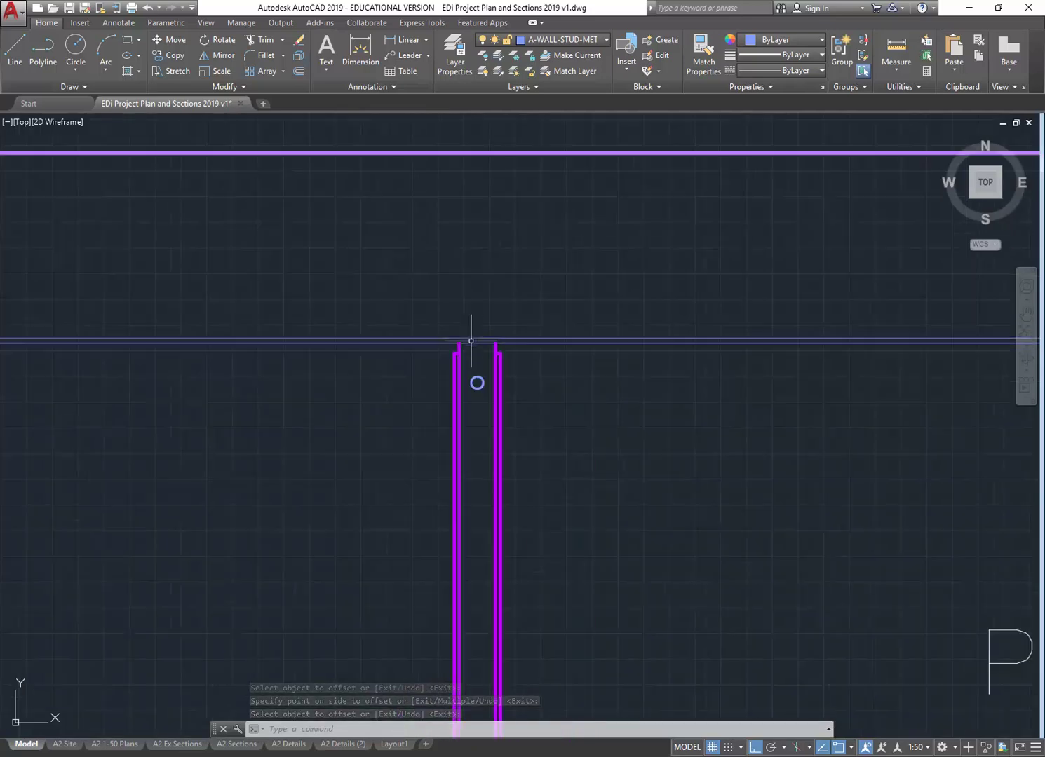
scroll(432, 312, "up", 5)
middle_click_drag(392, 378, 452, 414)
scroll(434, 407, "up", 4)
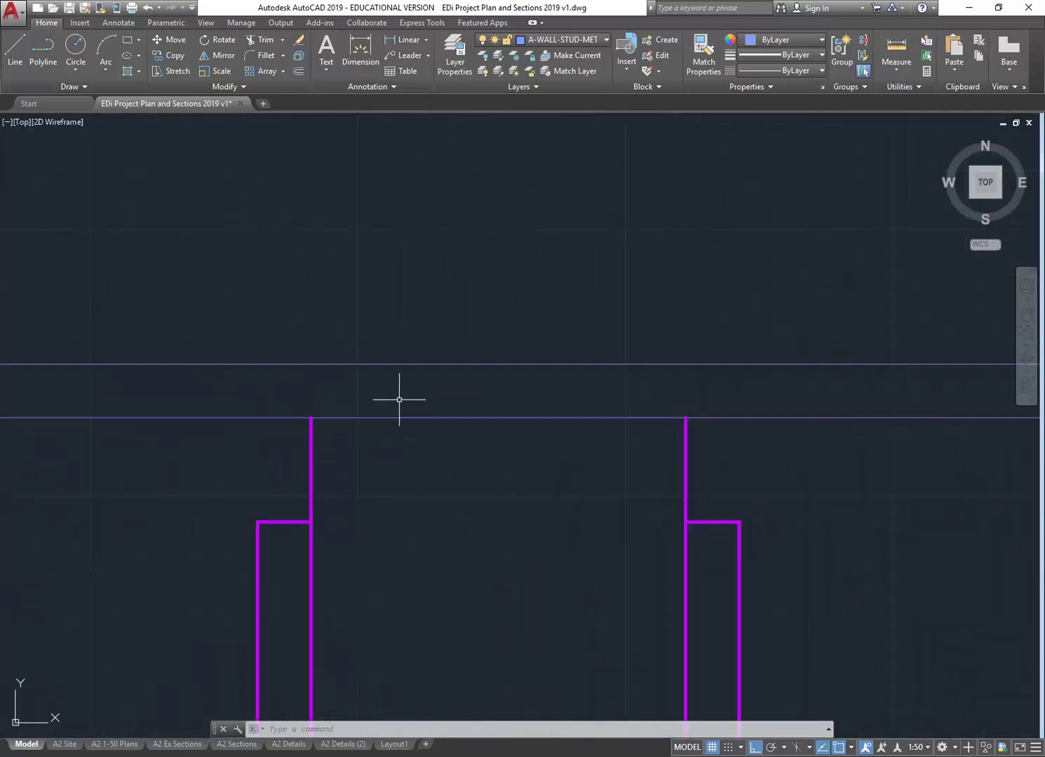
left_click(723, 448)
key("Escape")
key("Escape")
key("Escape")
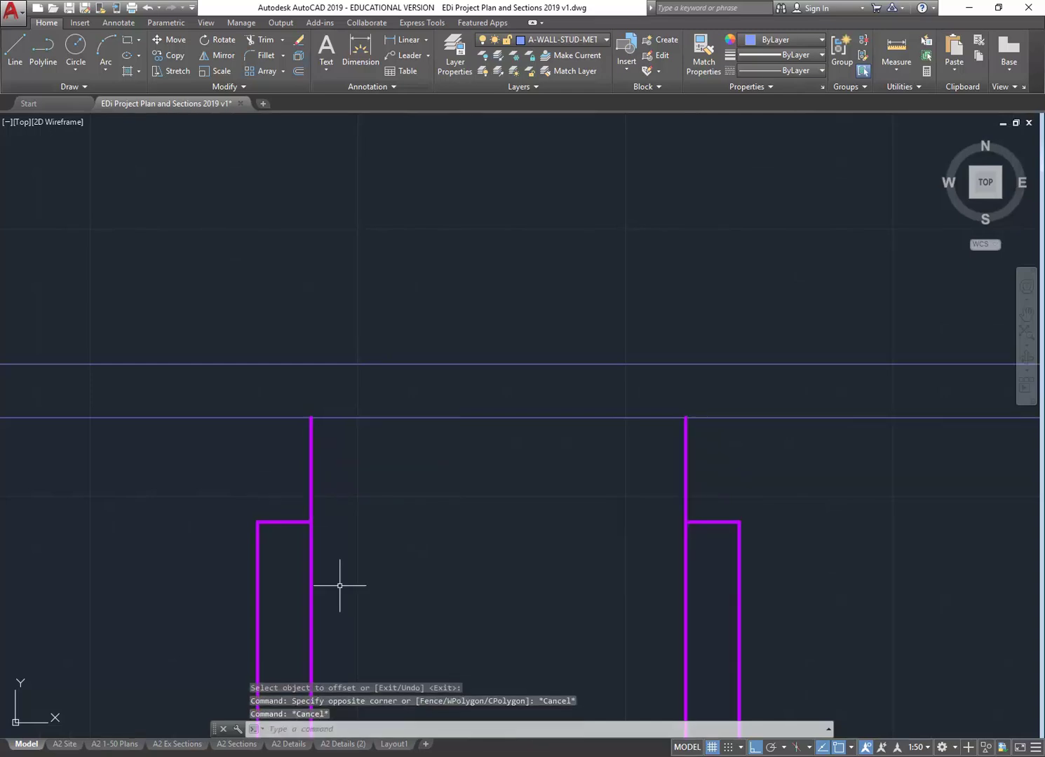
Step: Switch to the Gyprock catalogue PDF in Adobe Acrobat and examine the FIG 38 and FIG 39 suspended ceiling head details, then return to the drawing
left_click(379, 756)
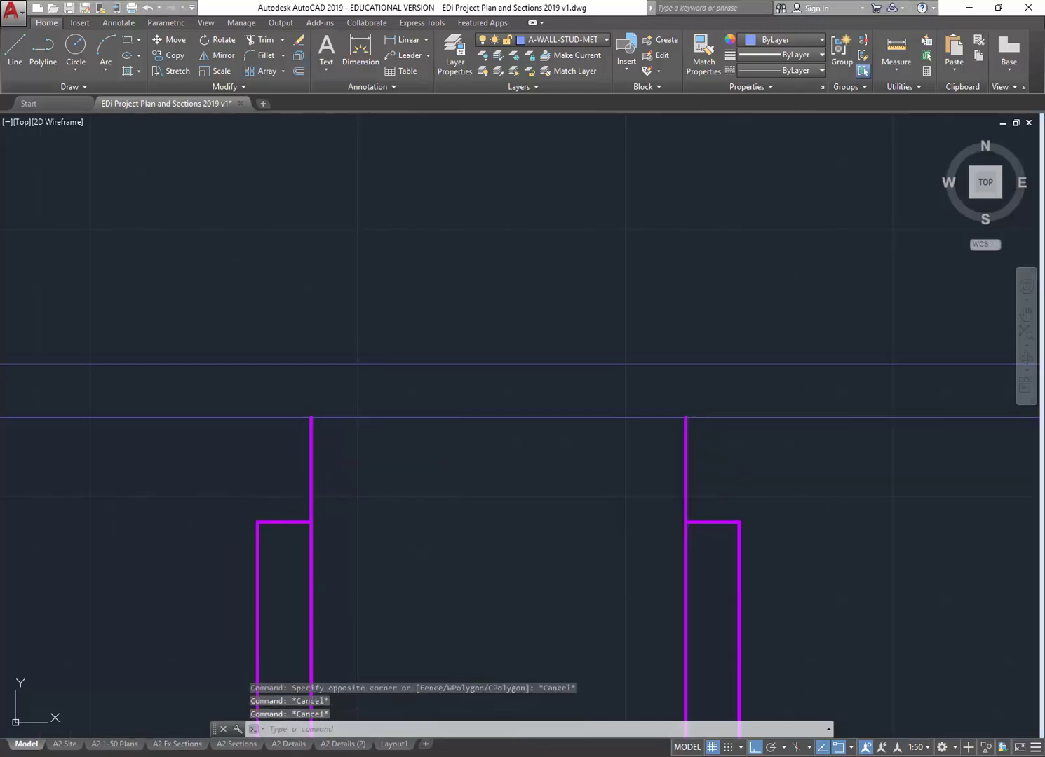
mouse_move(944, 722)
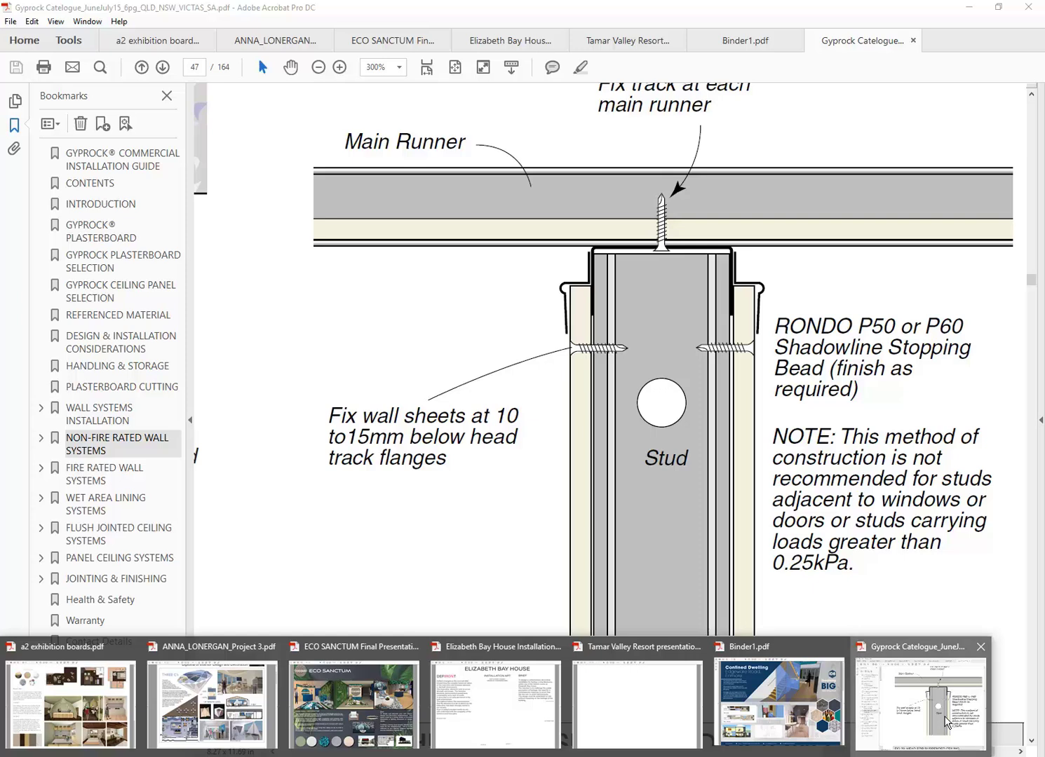
left_click(945, 722)
scroll(694, 268, "up", 1)
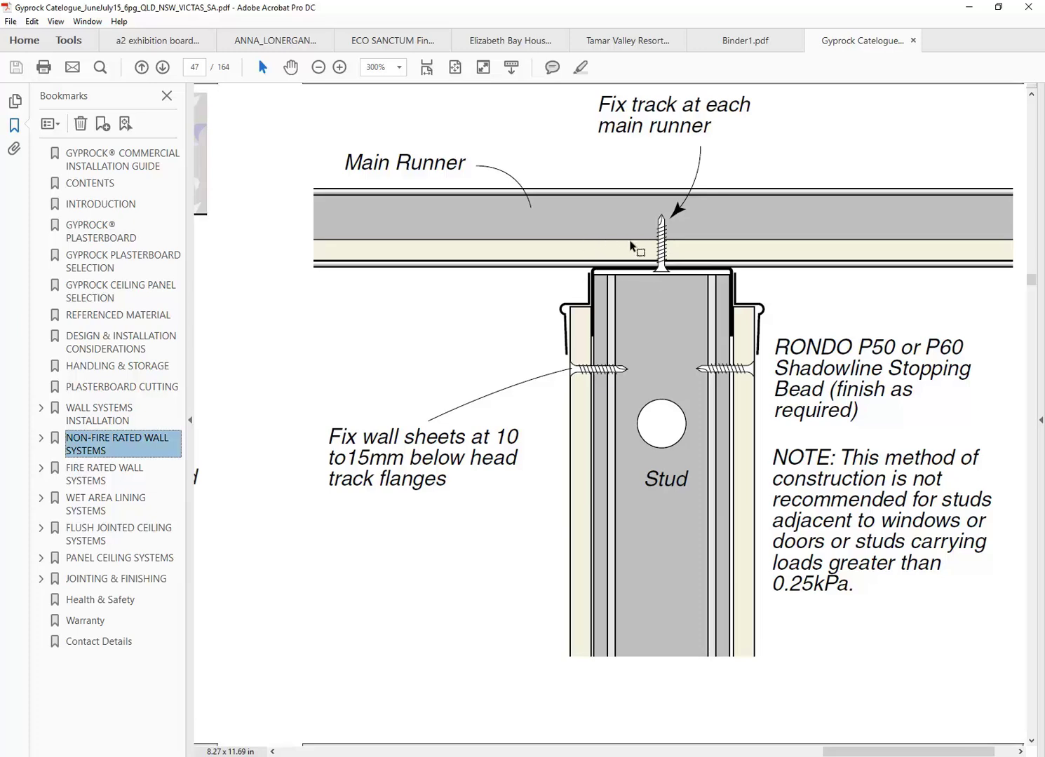
scroll(590, 364, "down", 2, "ctrl")
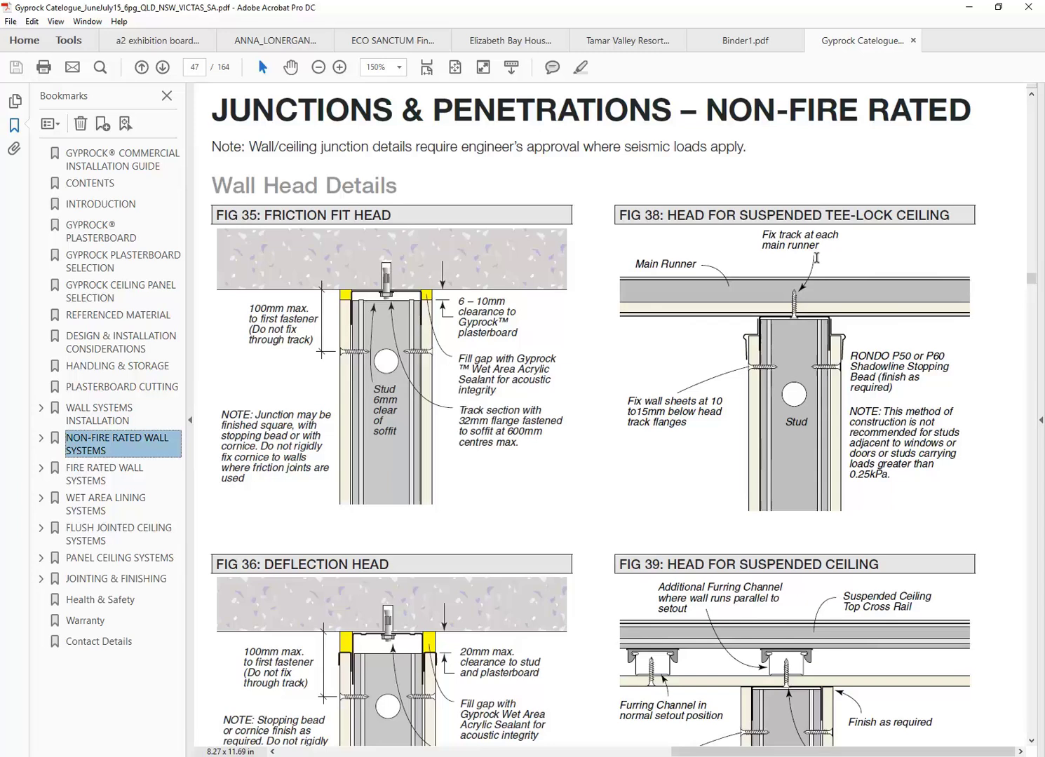
scroll(751, 470, "down", 2)
scroll(751, 470, "down", 5)
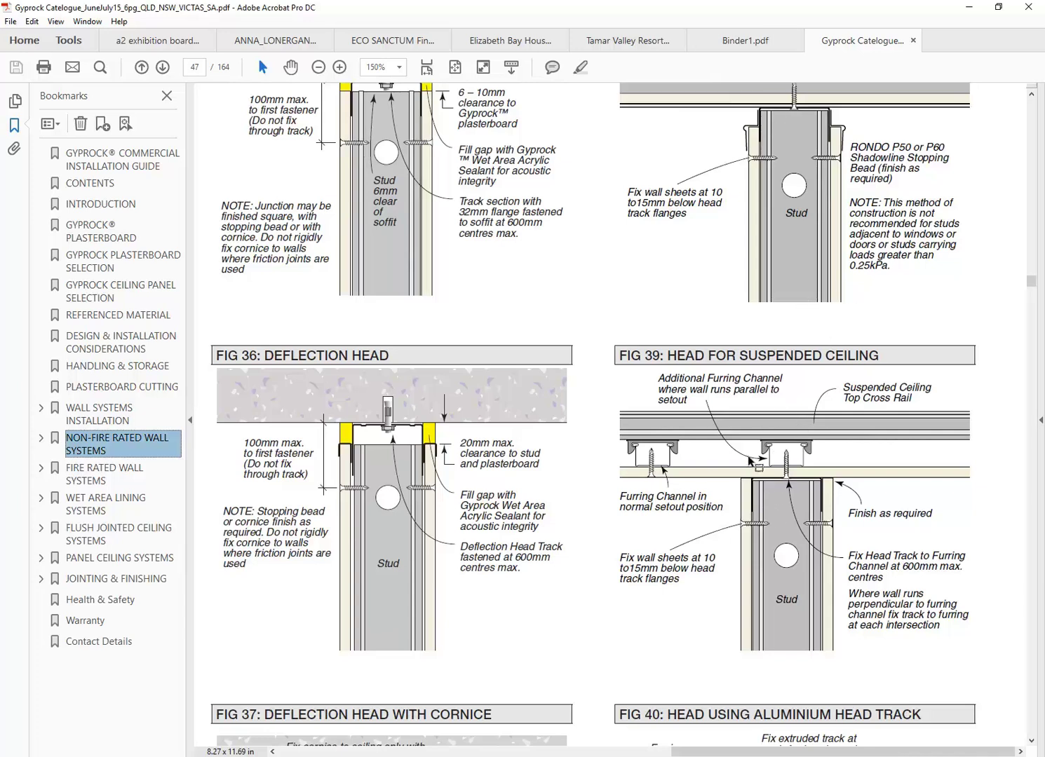
left_click(969, 6)
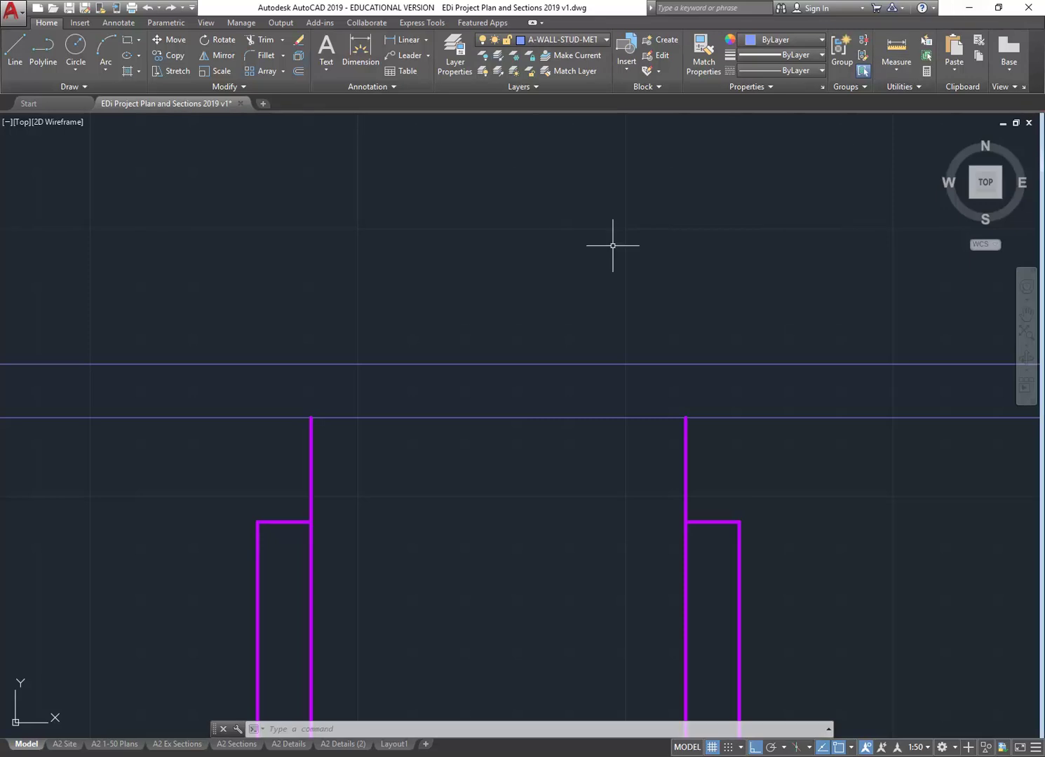
left_click(527, 275)
left_click(401, 510)
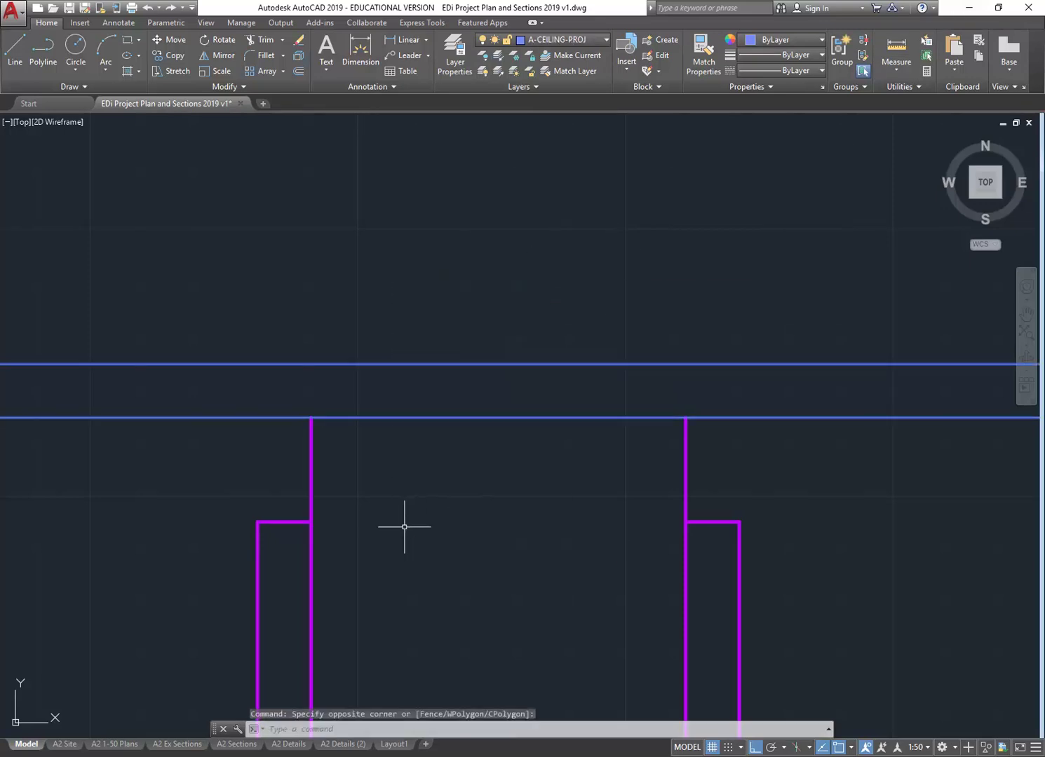
left_click(563, 39)
scroll(553, 325, "up", 2)
scroll(553, 325, "down", 1)
left_click(308, 335)
key("Escape")
key("Escape")
left_click(283, 498)
left_click(261, 523)
key("Escape")
key("Escape")
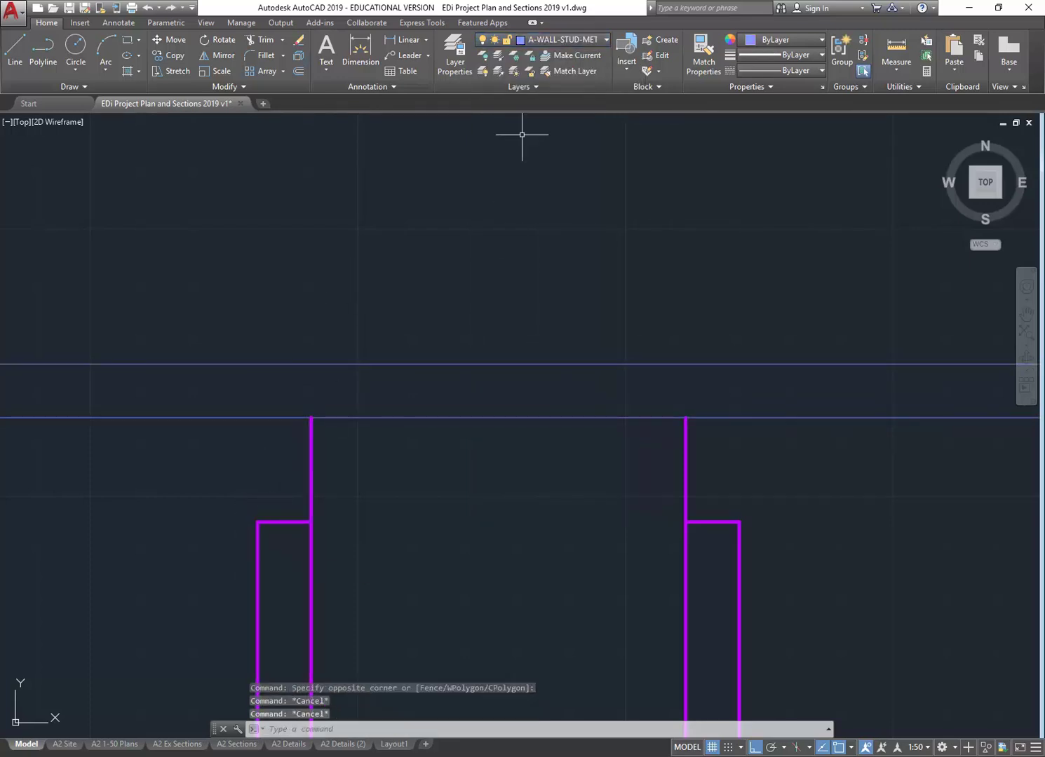
left_click(566, 39)
scroll(566, 171, "up", 5)
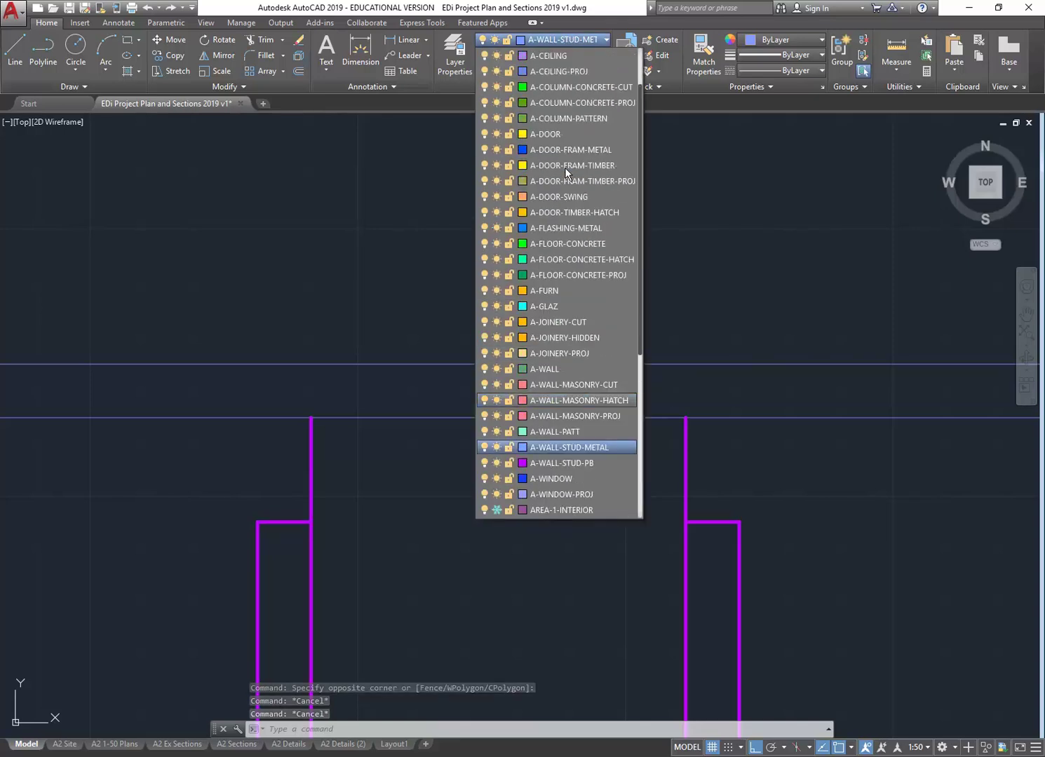
scroll(553, 71, "up", 2)
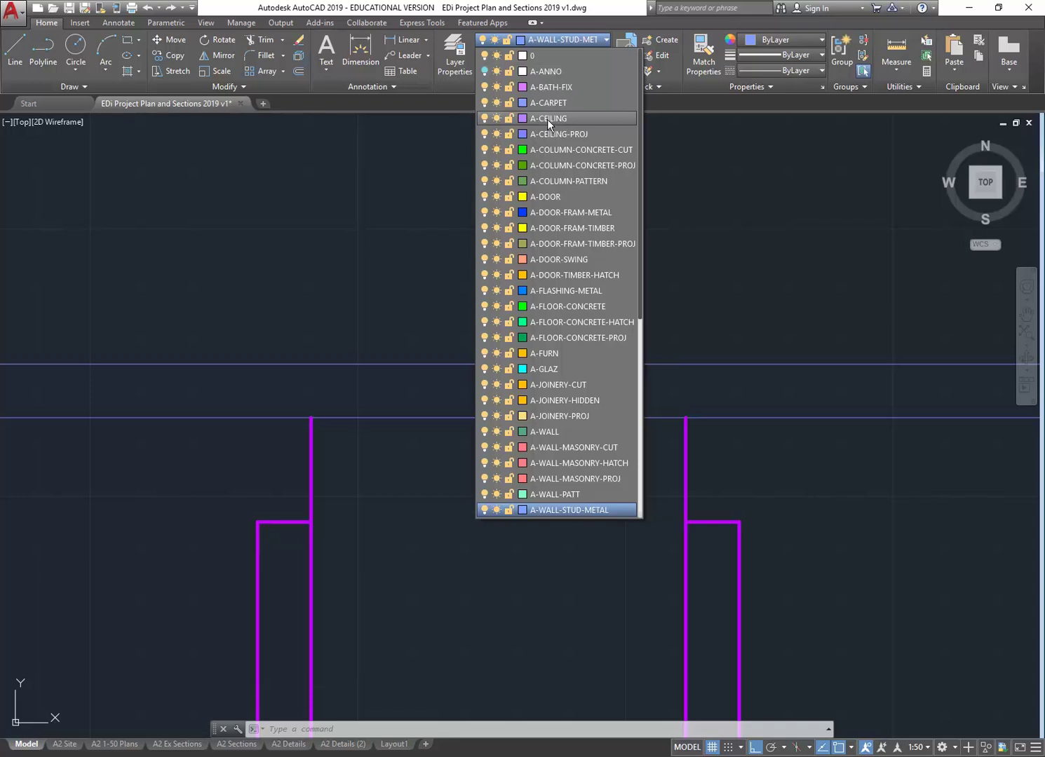
left_click(561, 41)
Step: Rename the layer A-CEILING to A-CEILING-PB in the Layer Properties Manager, widening the name column to read the full layer names
left_click(462, 49)
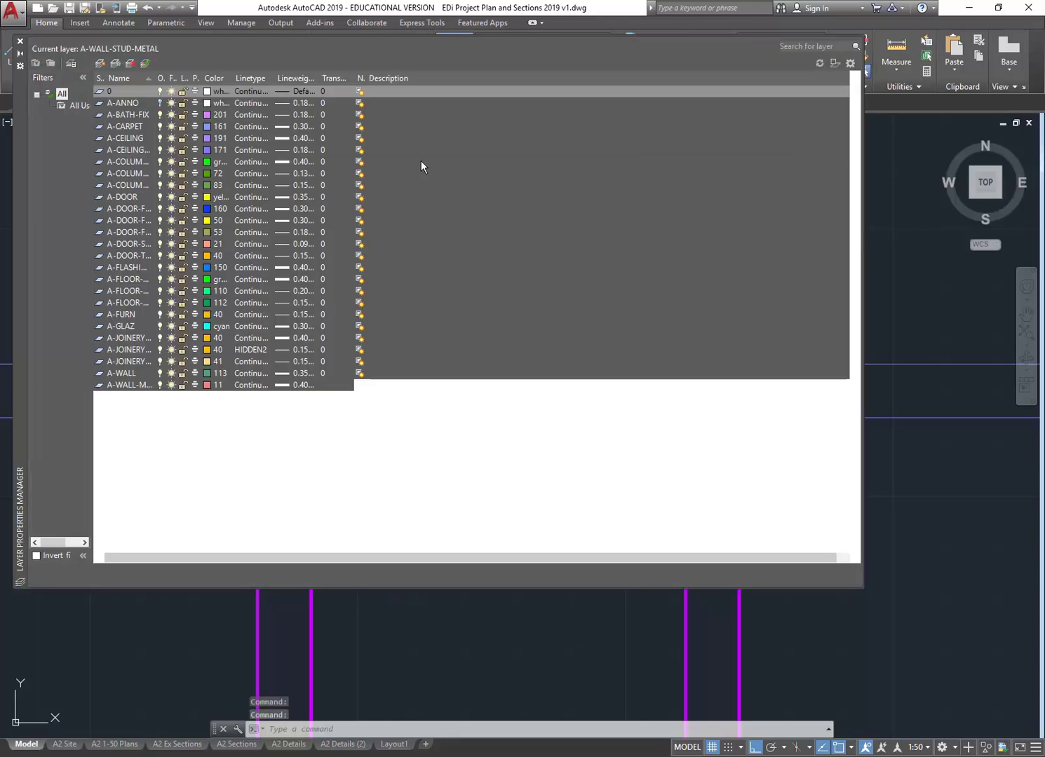
left_click(137, 91)
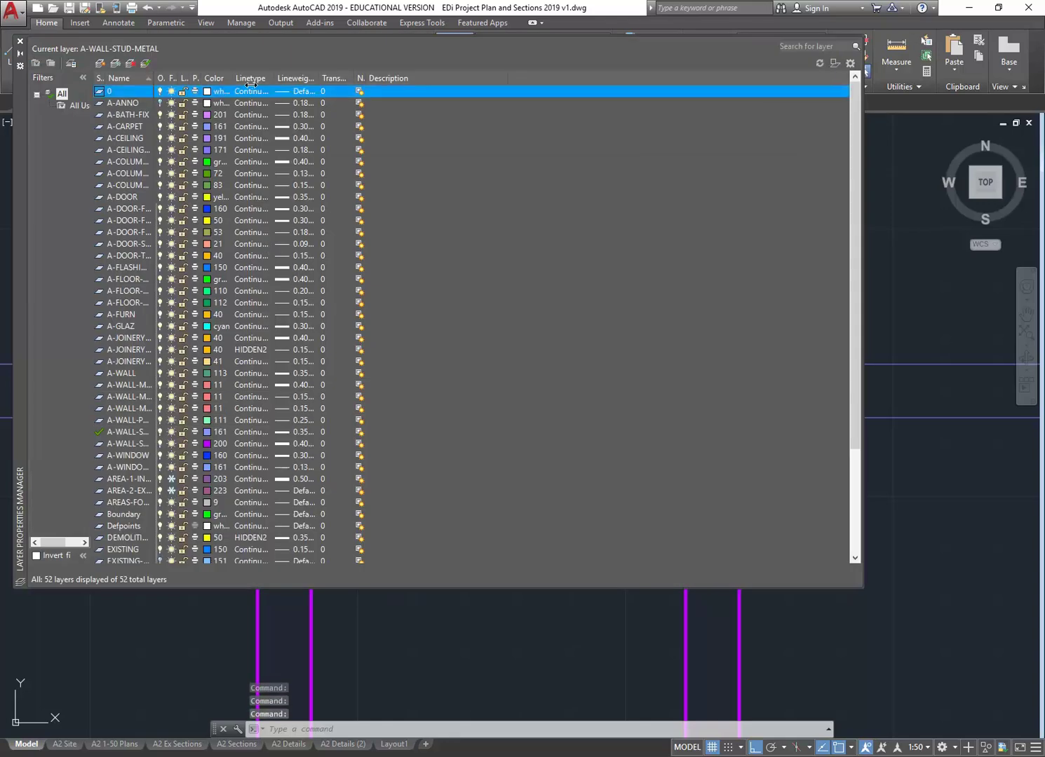
left_click_drag(233, 85, 235, 85)
left_click(126, 139)
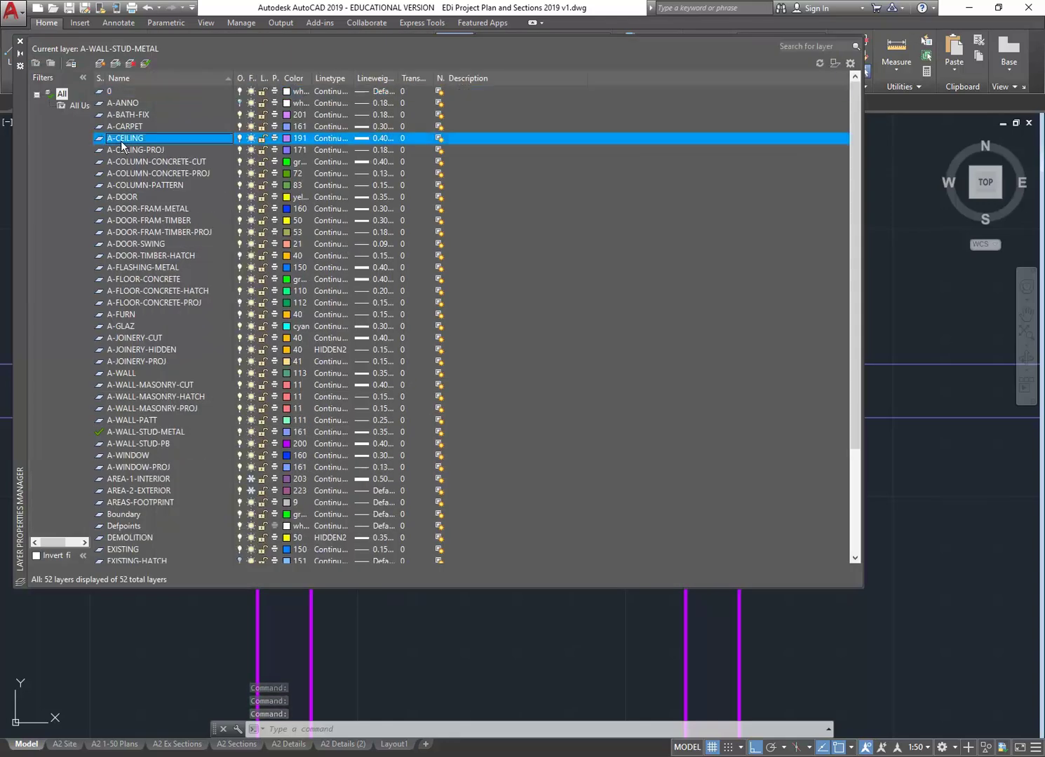
left_click(155, 137)
left_click(156, 137)
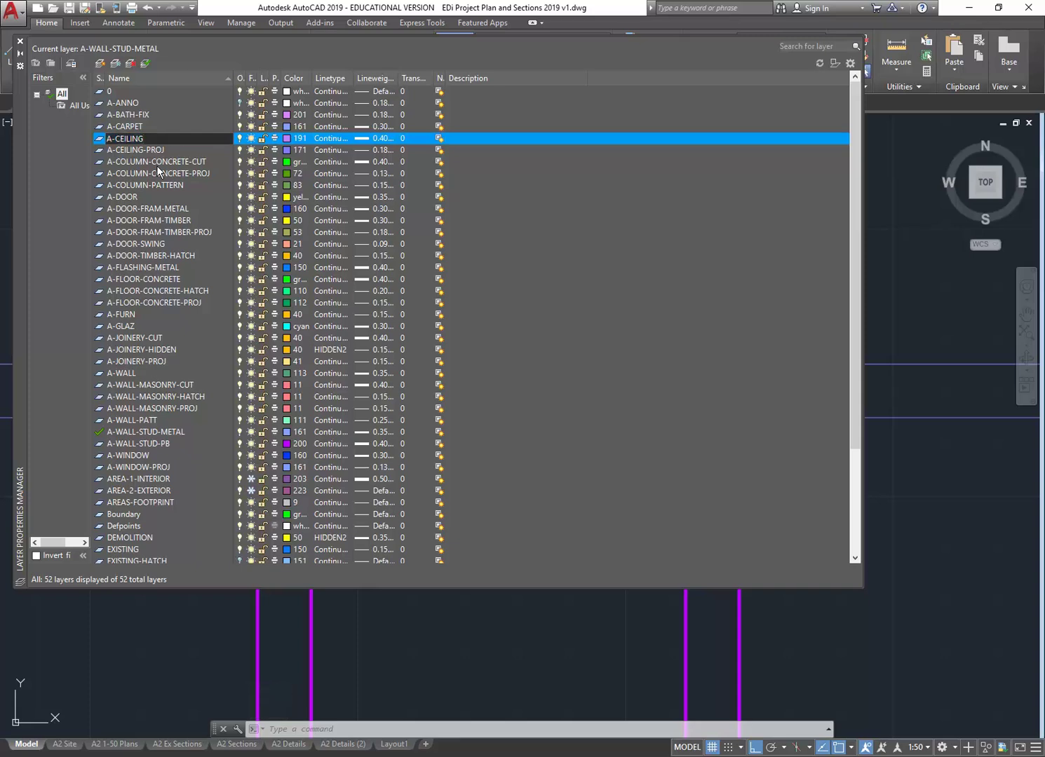
type("-PB")
key("Return")
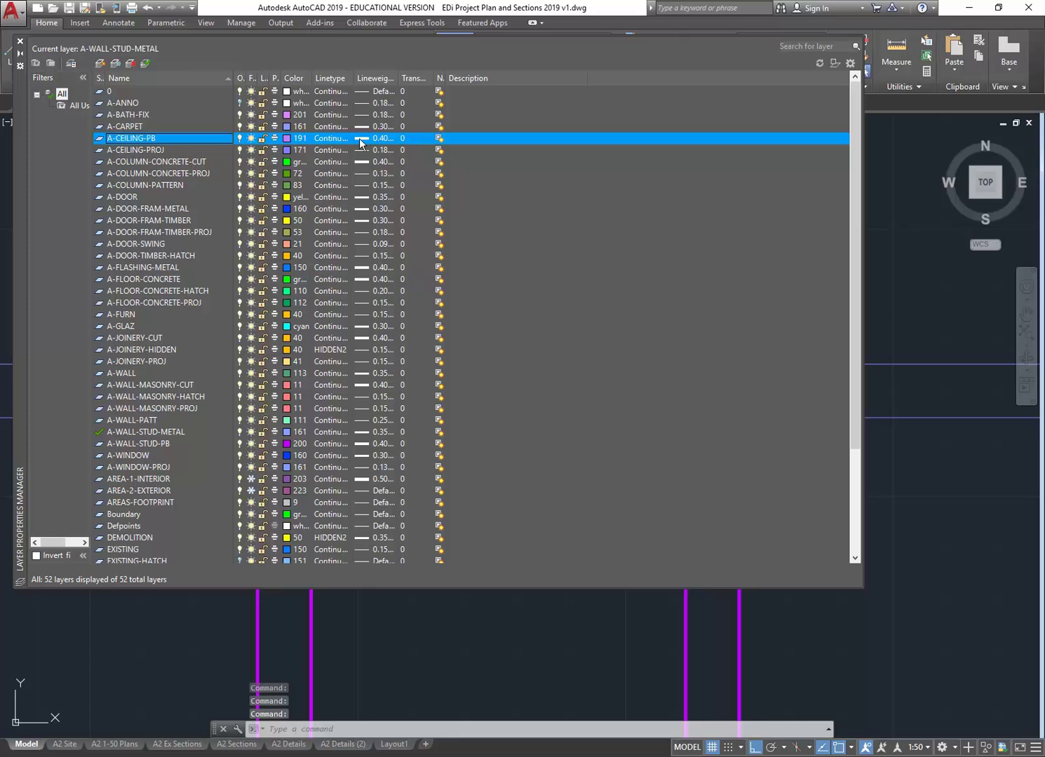
left_click(21, 42)
Step: Move the two horizontal ceiling lines above the wall in the section to layer A-CEILING-PB
left_click(245, 279)
left_click(170, 418)
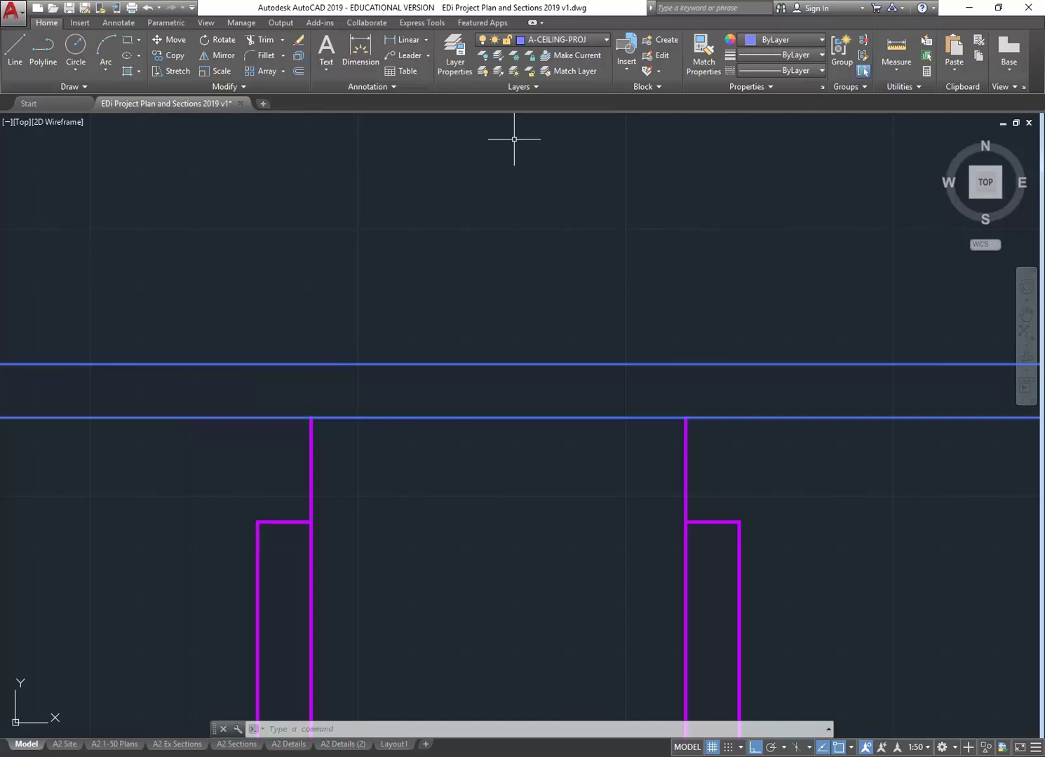
left_click(573, 39)
scroll(561, 155, "up", 2)
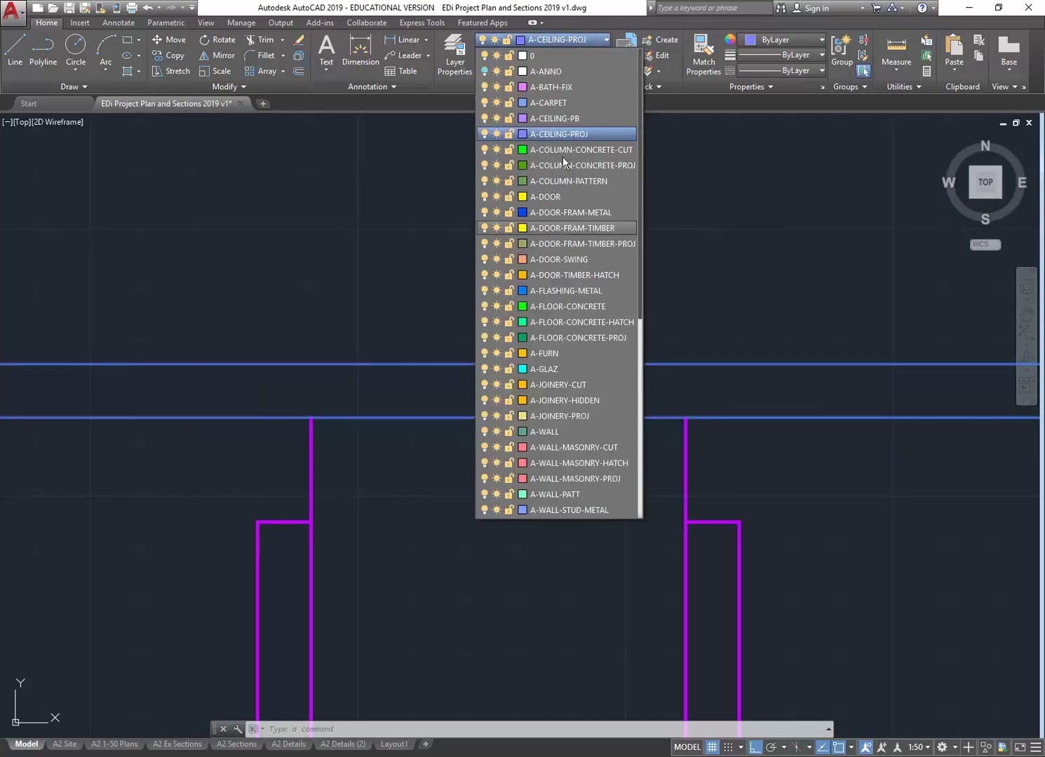
left_click(561, 118)
key("Escape")
Step: Move the ceiling line crossing the copied detail image to layer A-CEILING-PB
scroll(469, 466, "up", 5)
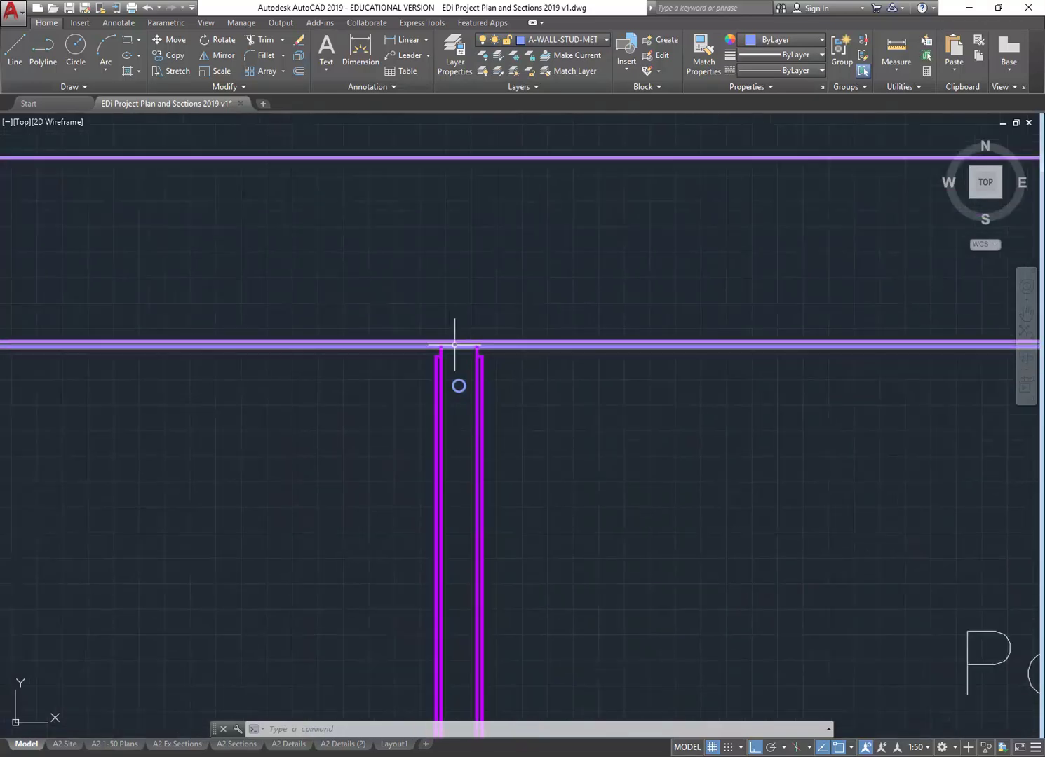
scroll(455, 337, "down", 5)
scroll(449, 279, "down", 3)
scroll(445, 275, "up", 8)
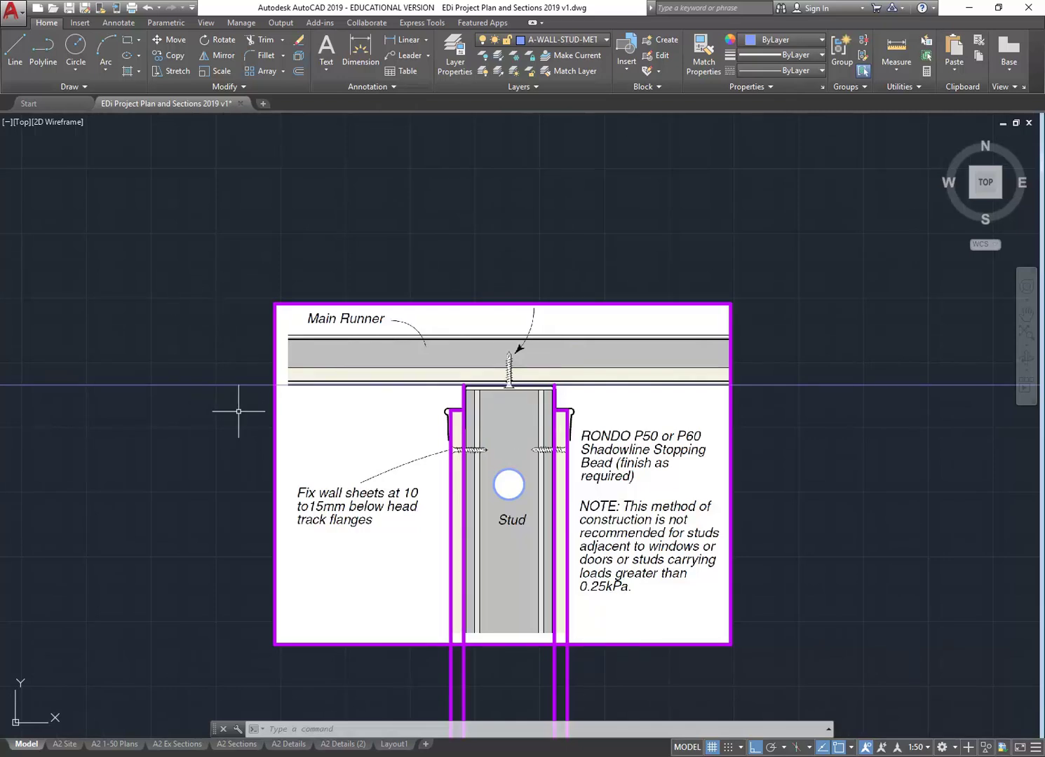
left_click(205, 355)
left_click(163, 467)
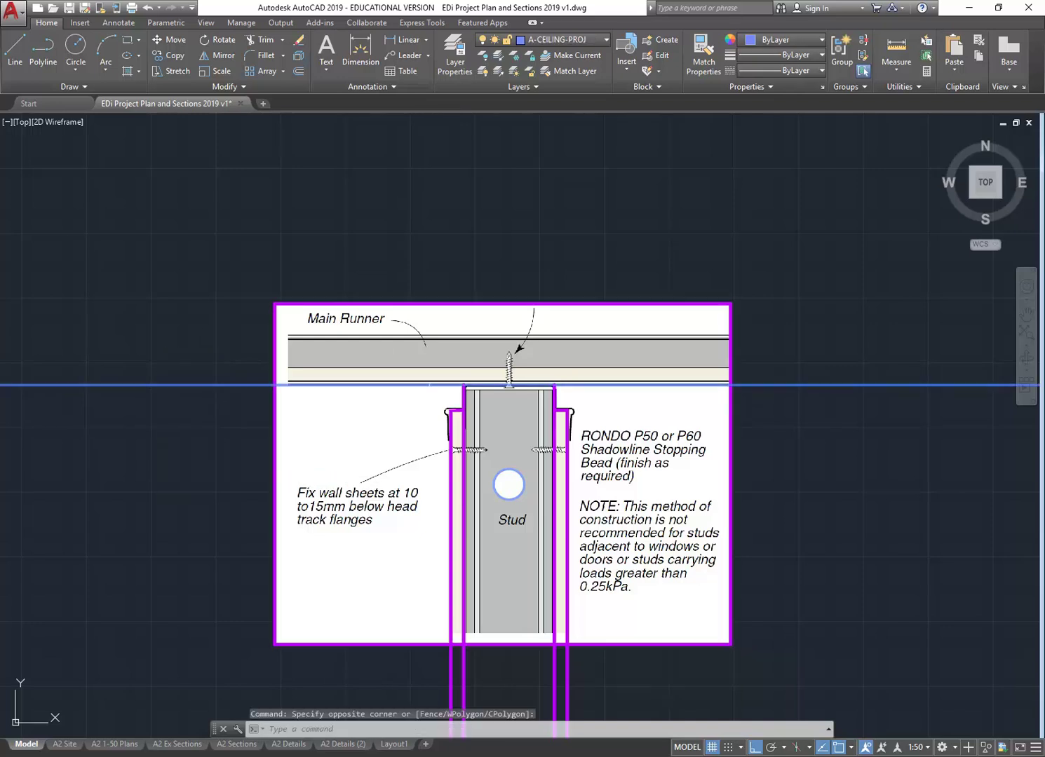
left_click(568, 39)
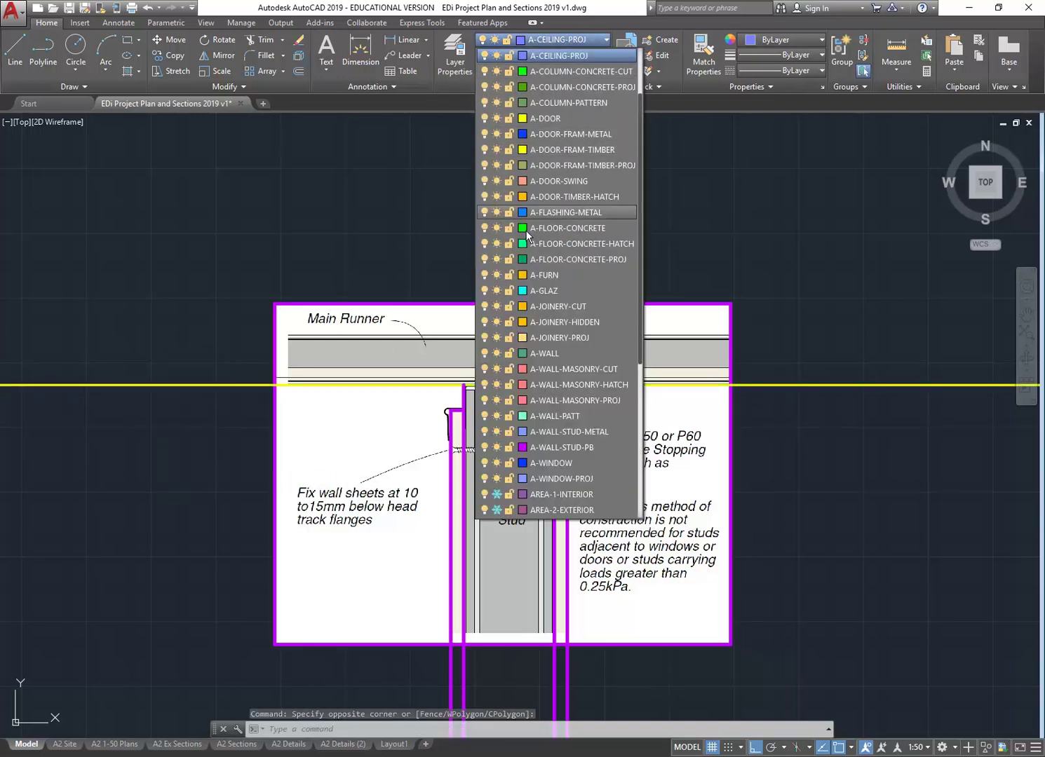
scroll(526, 231, "up", 2)
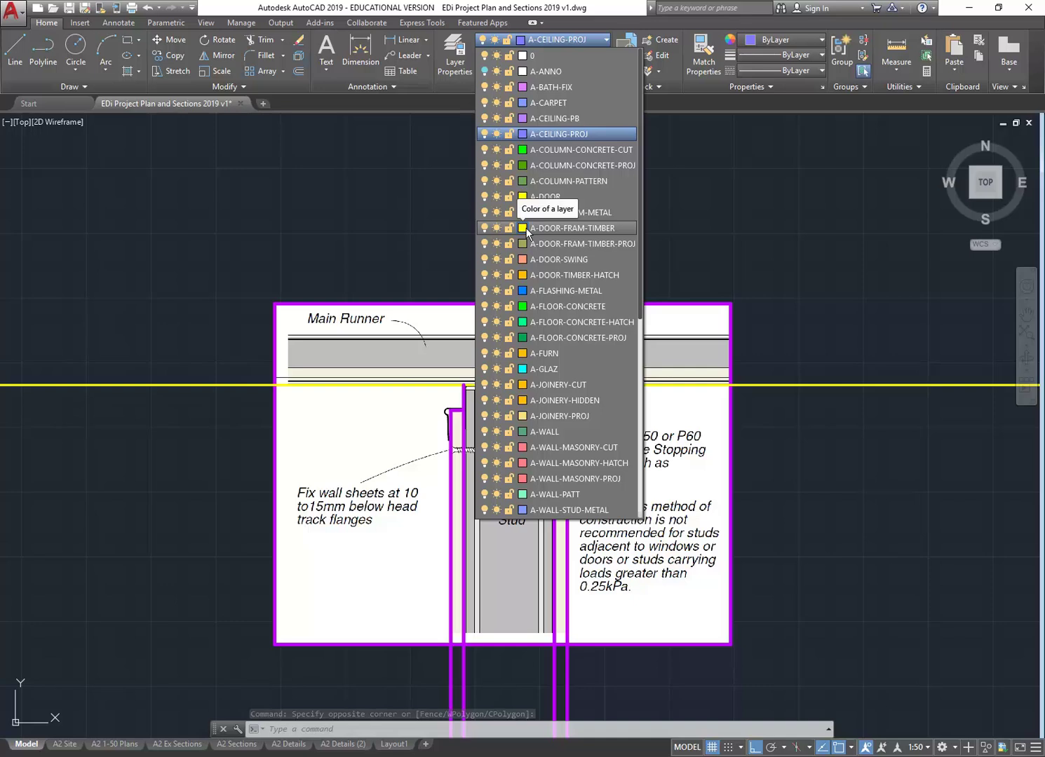
left_click(561, 117)
key("Escape")
key("Escape")
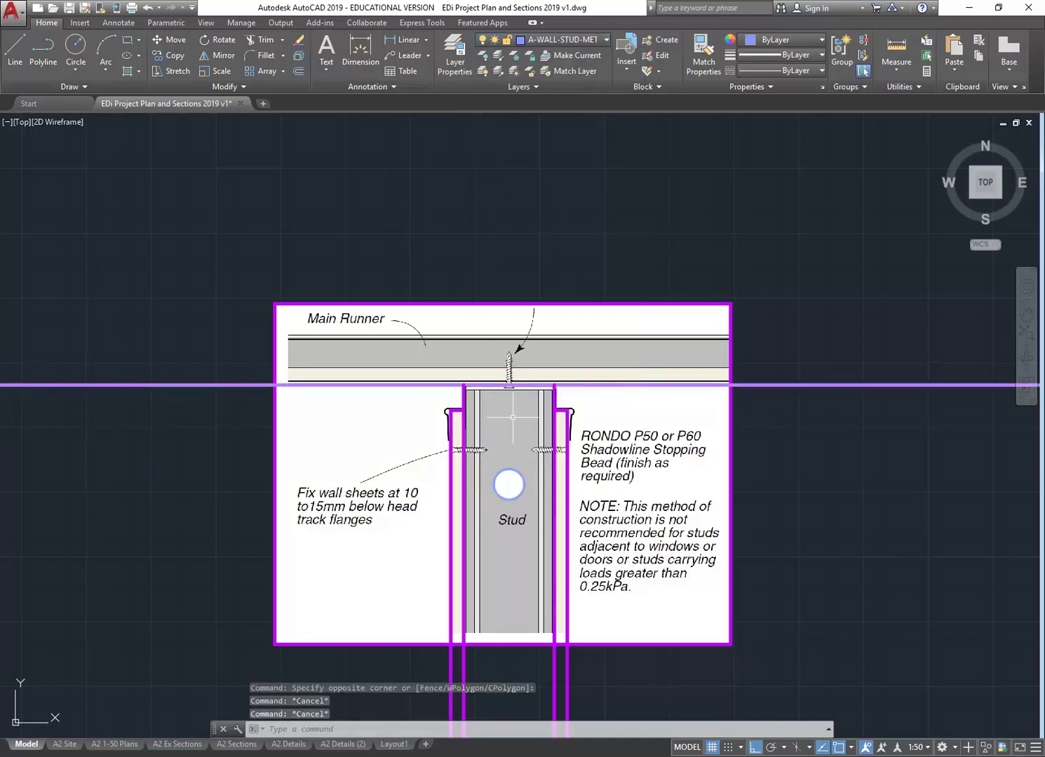
scroll(513, 417, "up", 5)
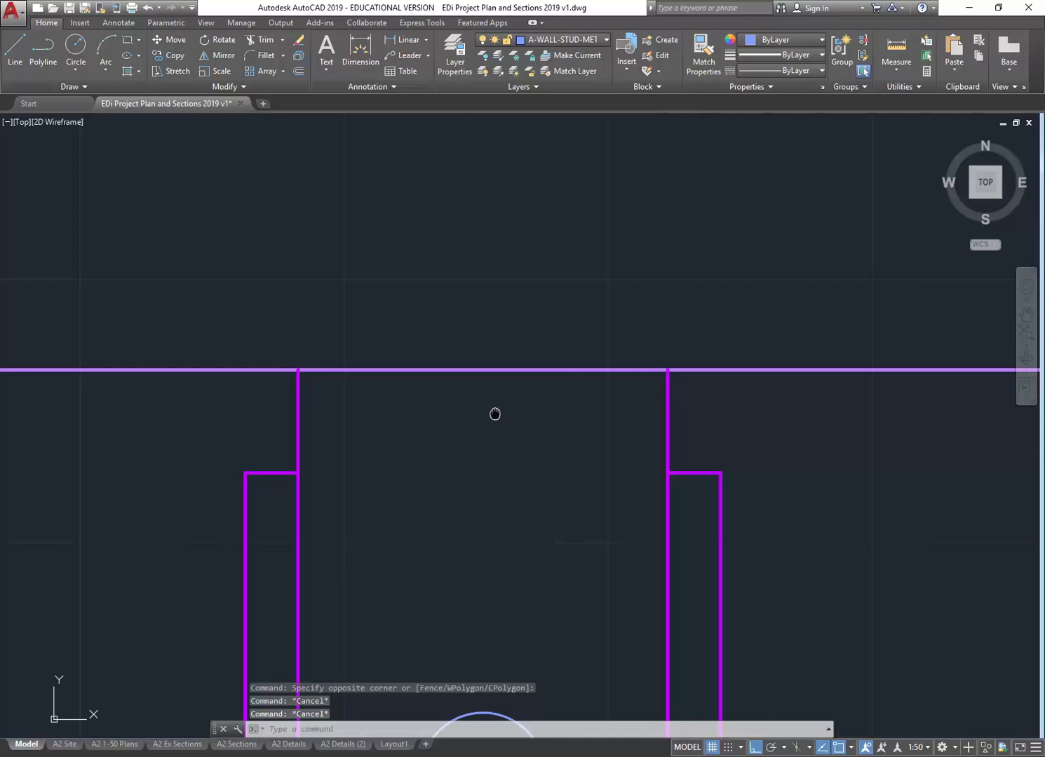
middle_click_drag(495, 414, 663, 403)
middle_click_drag(371, 427, 396, 392)
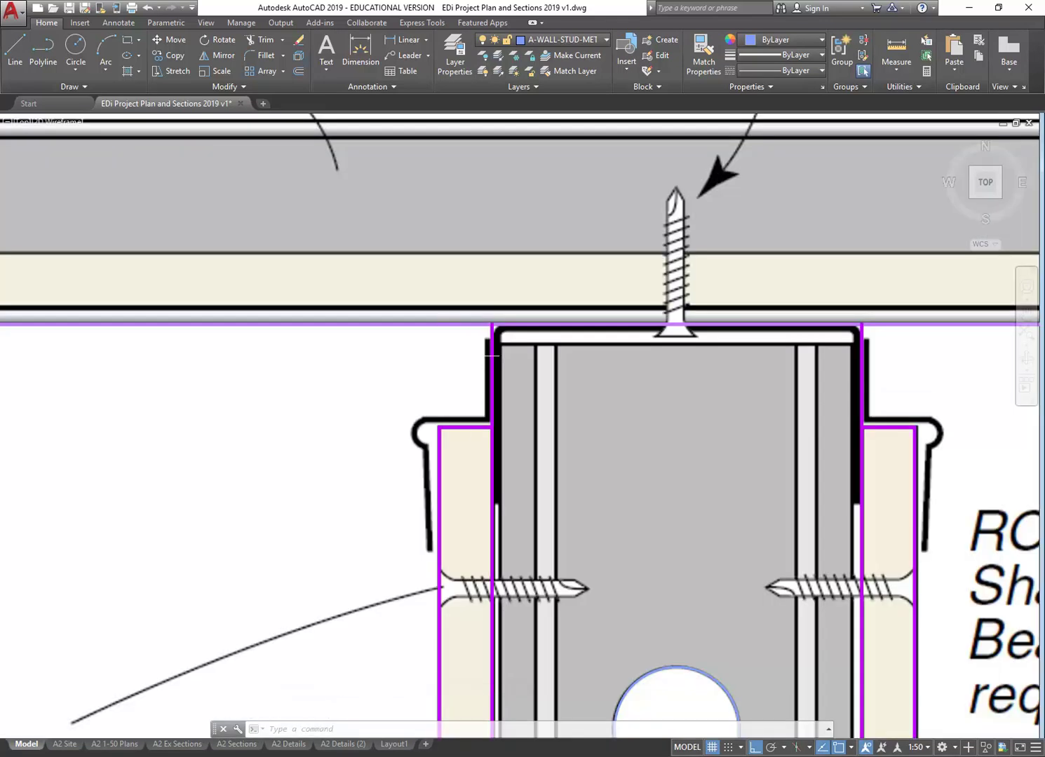
scroll(436, 384, "up", 2)
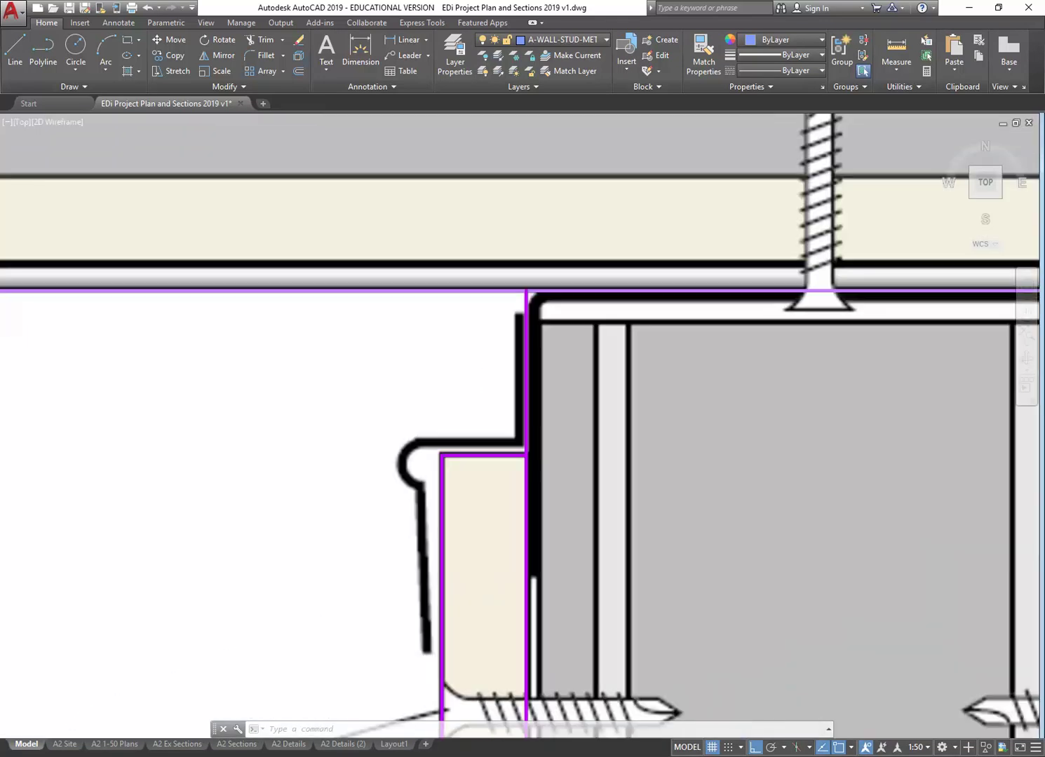
left_click(573, 41)
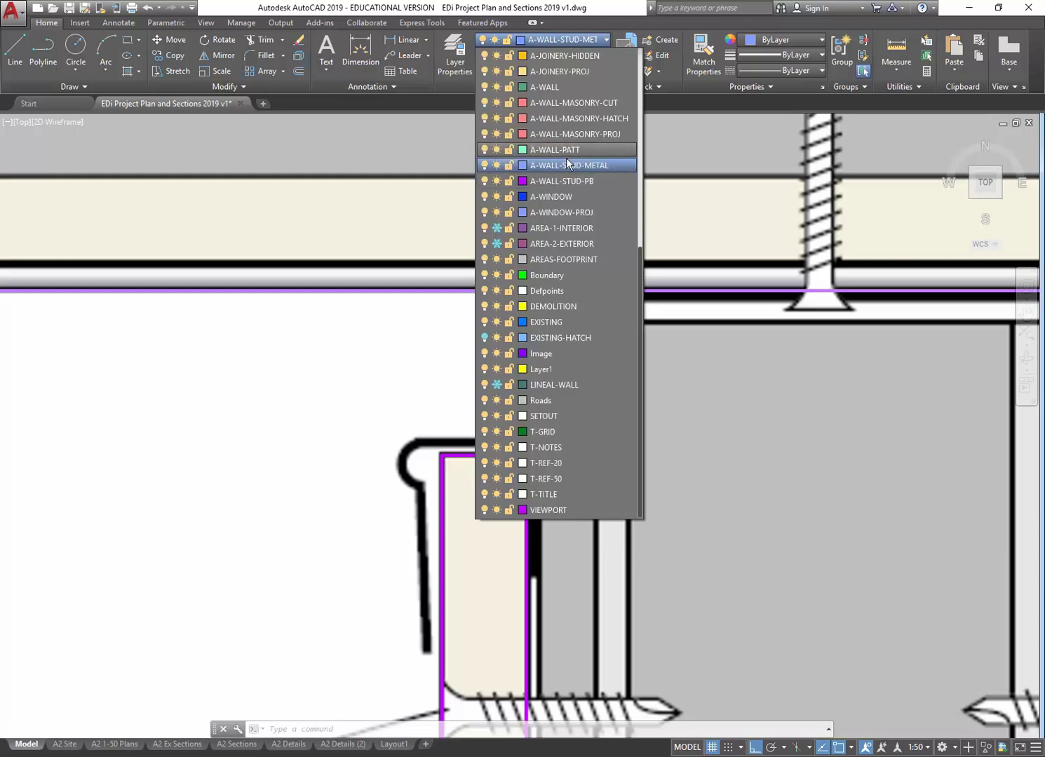
left_click(551, 166)
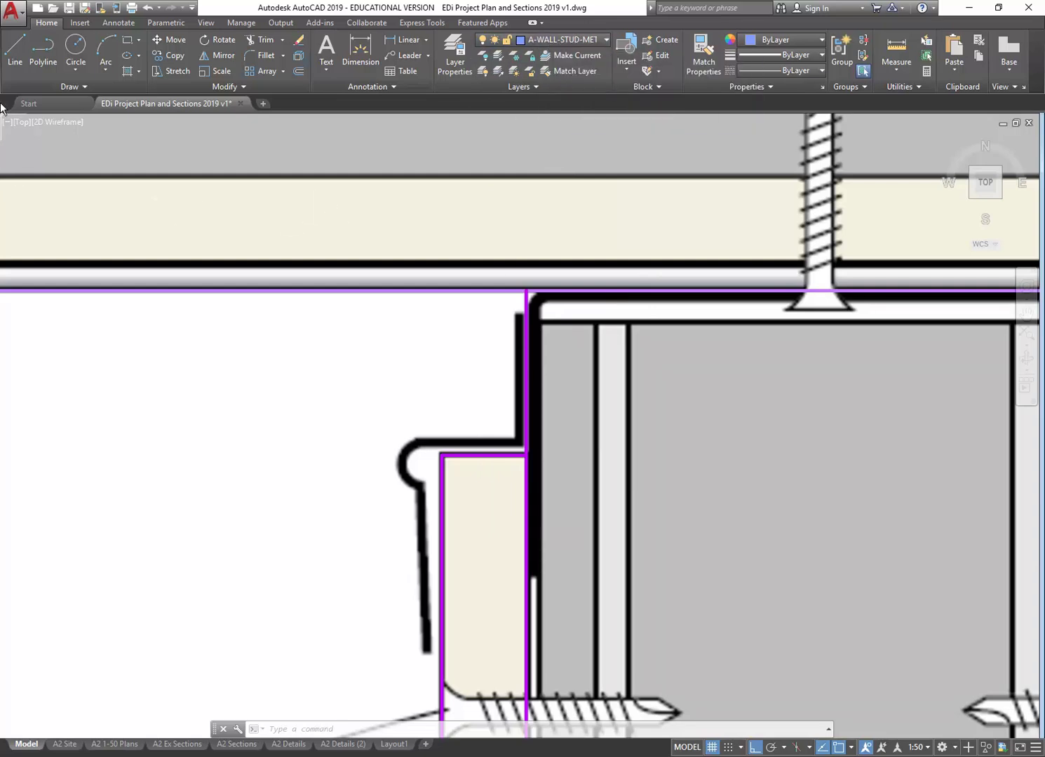
left_click(15, 50)
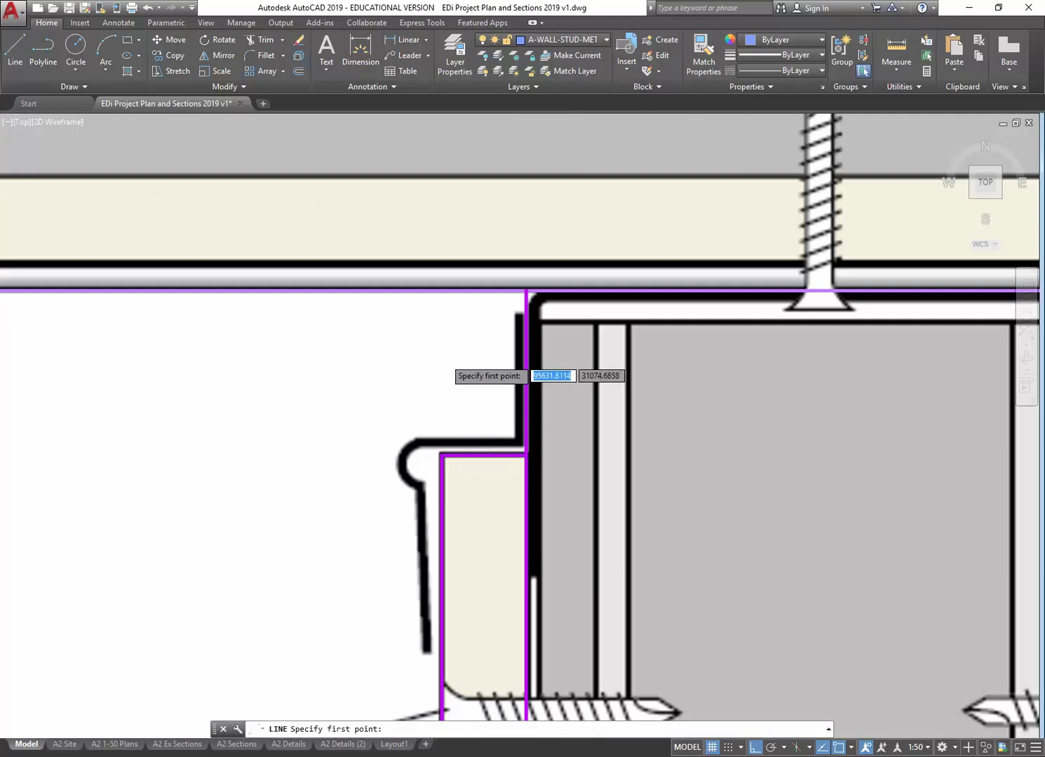
scroll(449, 368, "up", 2)
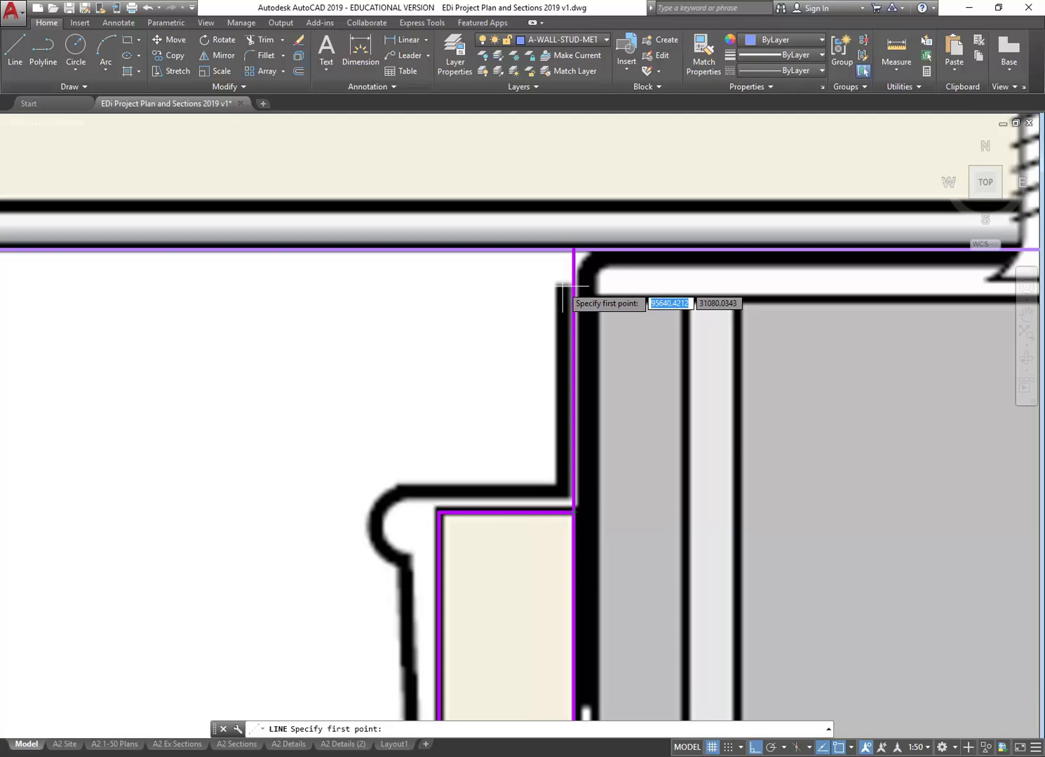
key("Escape")
key("Escape")
key("Escape")
Step: Create a layer named A-WALL-MOULD-METAL based on A-WALL-STUD-METAL and set its lineweight to 0.50 mm
left_click(452, 59)
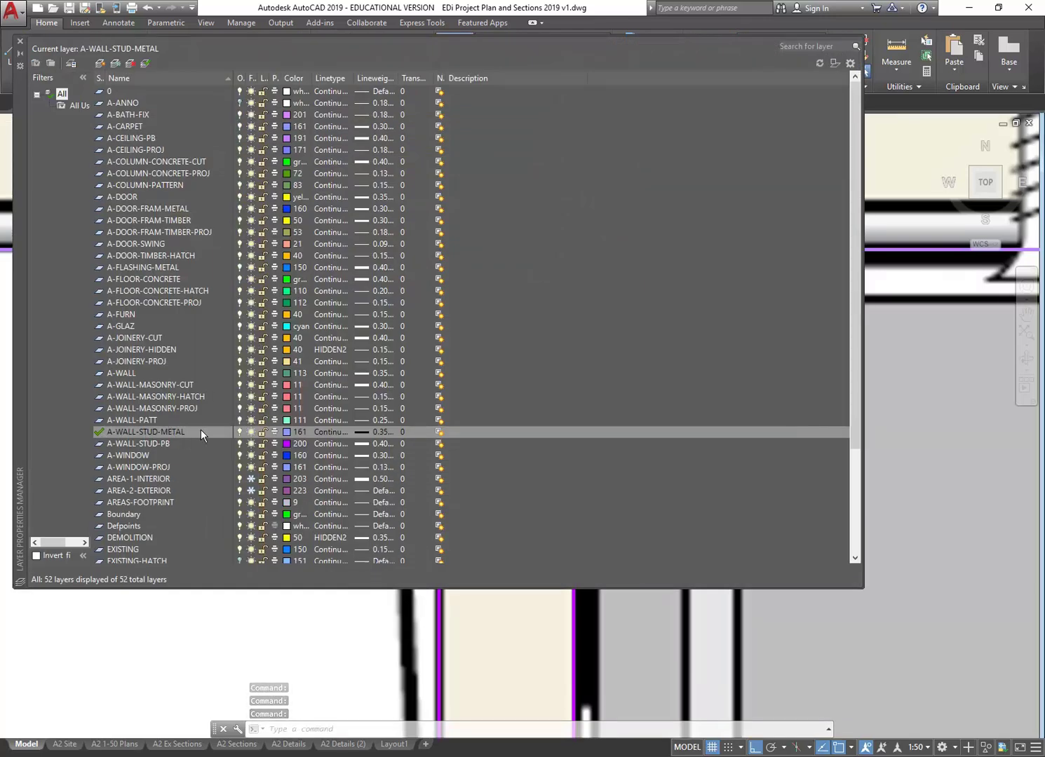
left_click(101, 63)
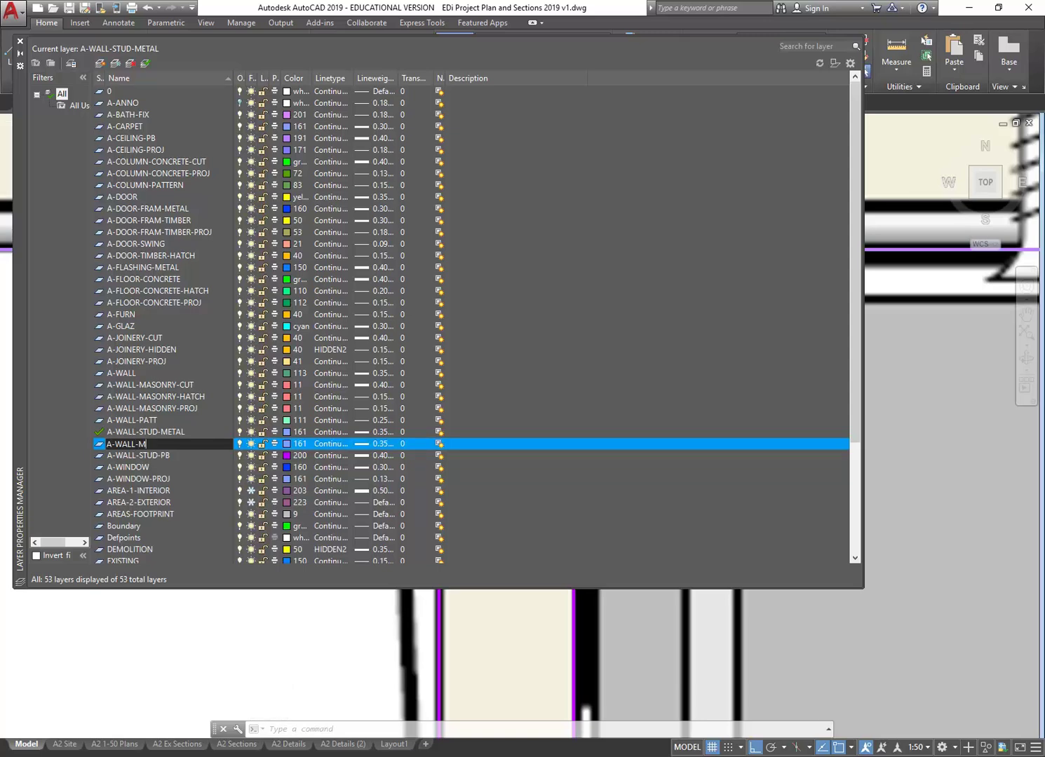
type("LD-METAL")
key("Return")
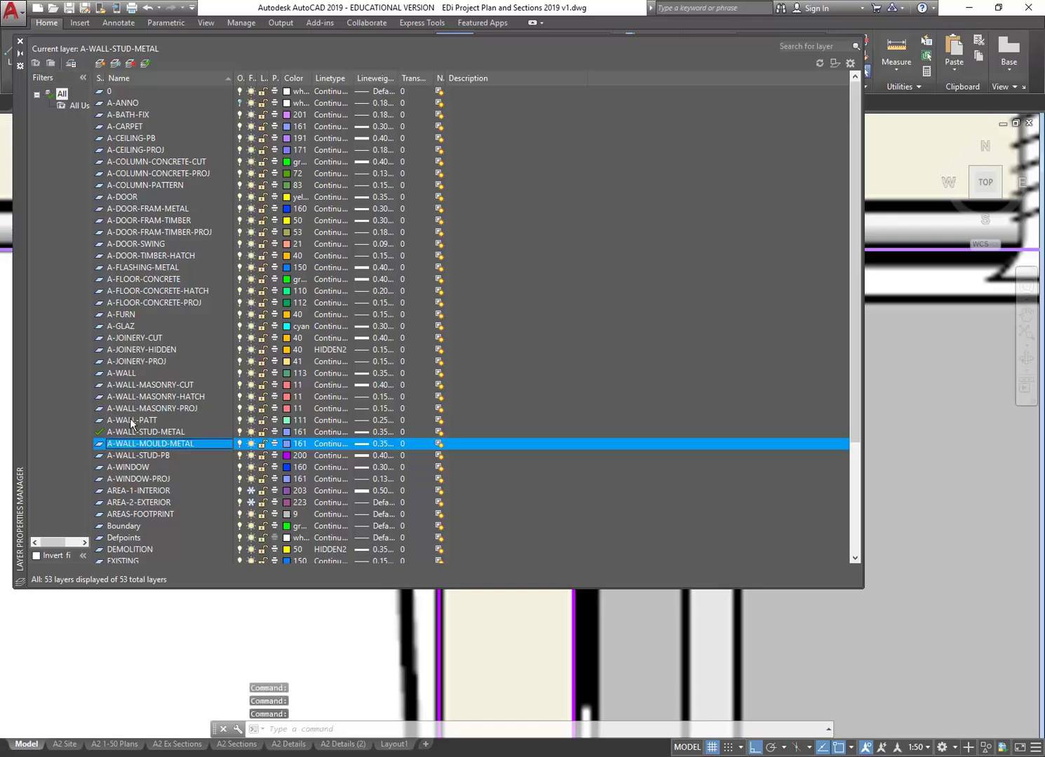
left_click(361, 444)
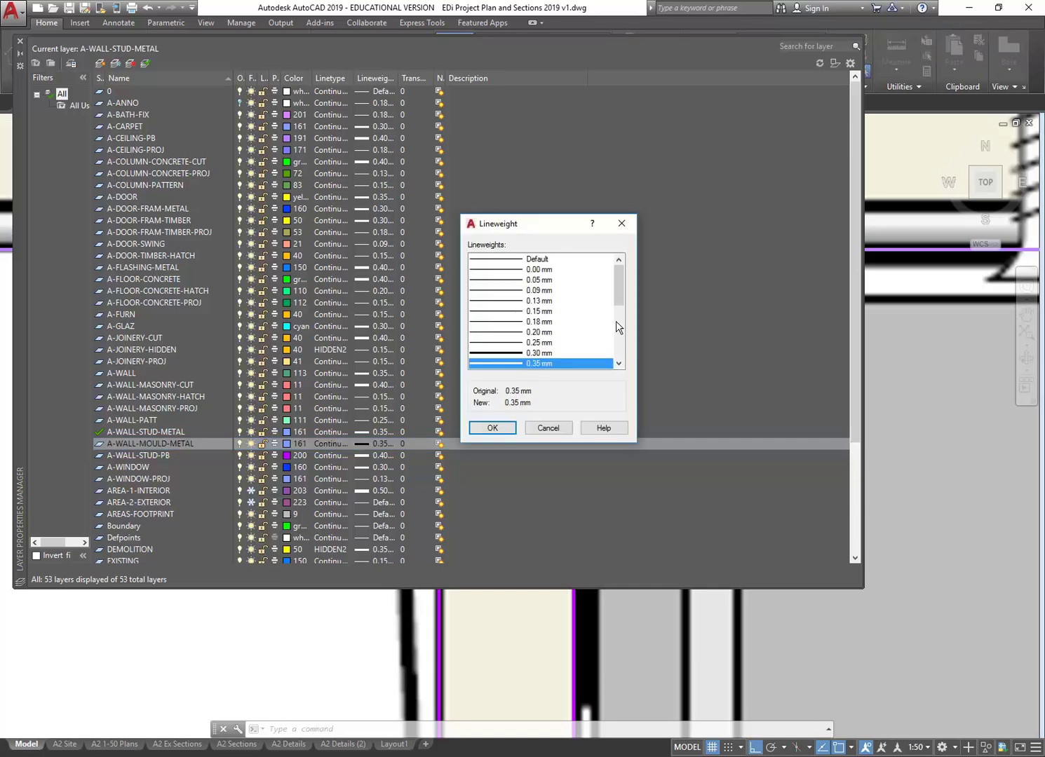
scroll(619, 311, "down", 3)
left_click(516, 312)
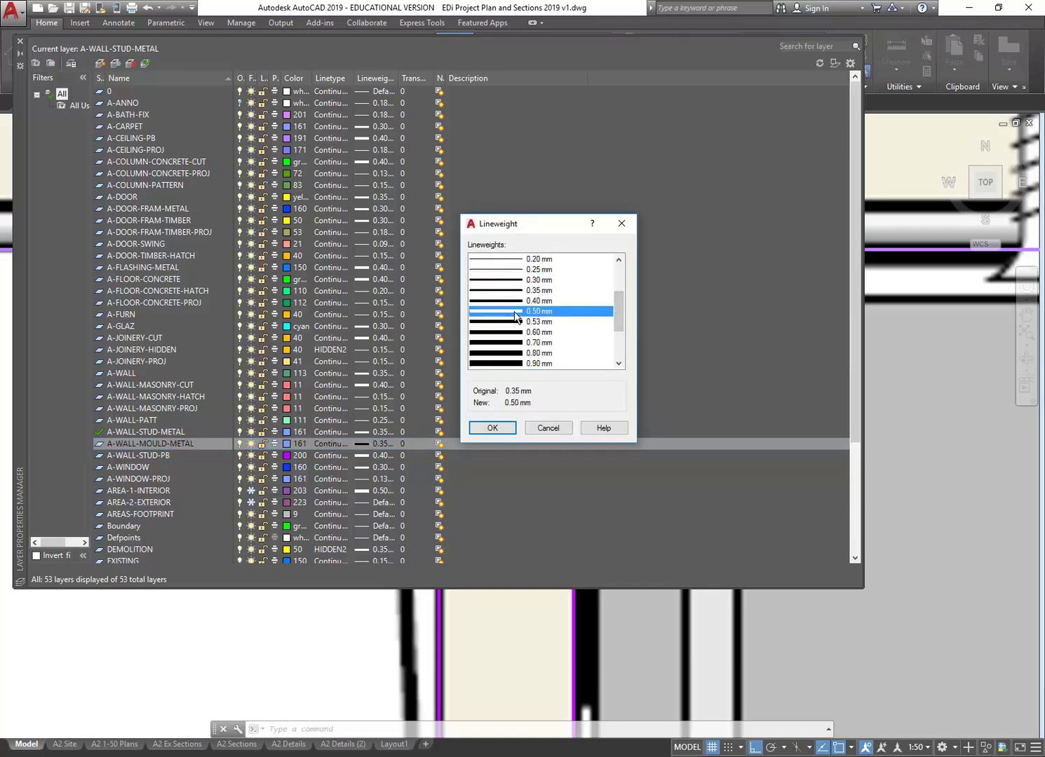
left_click(493, 428)
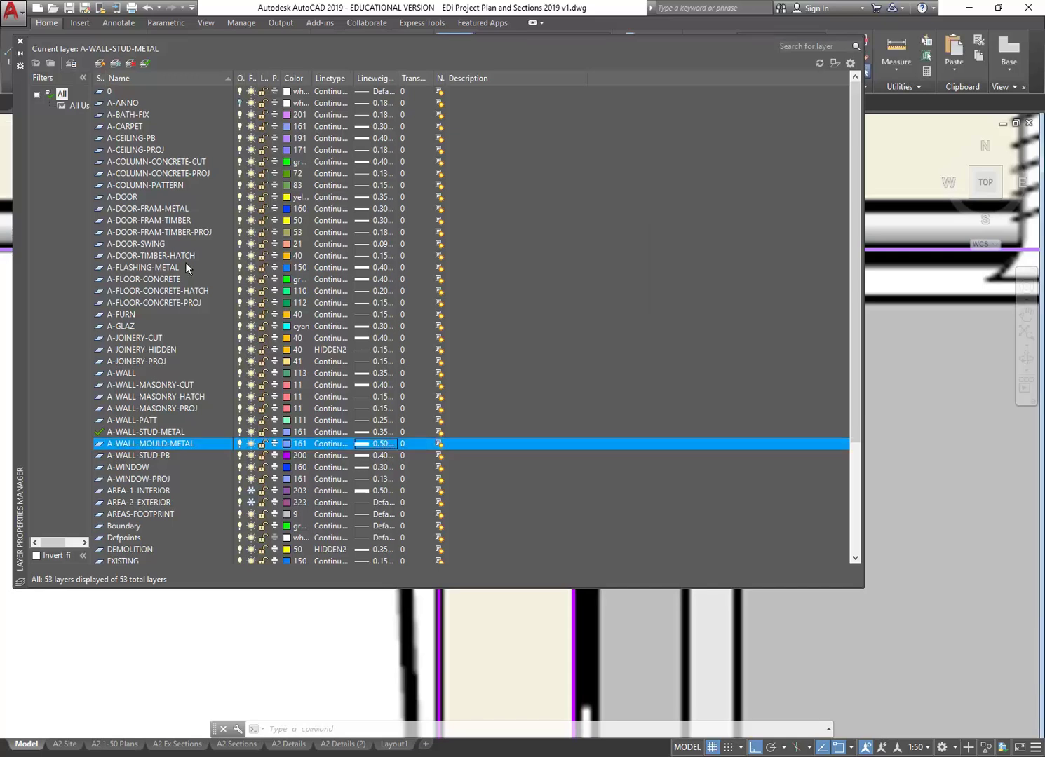
left_click(19, 42)
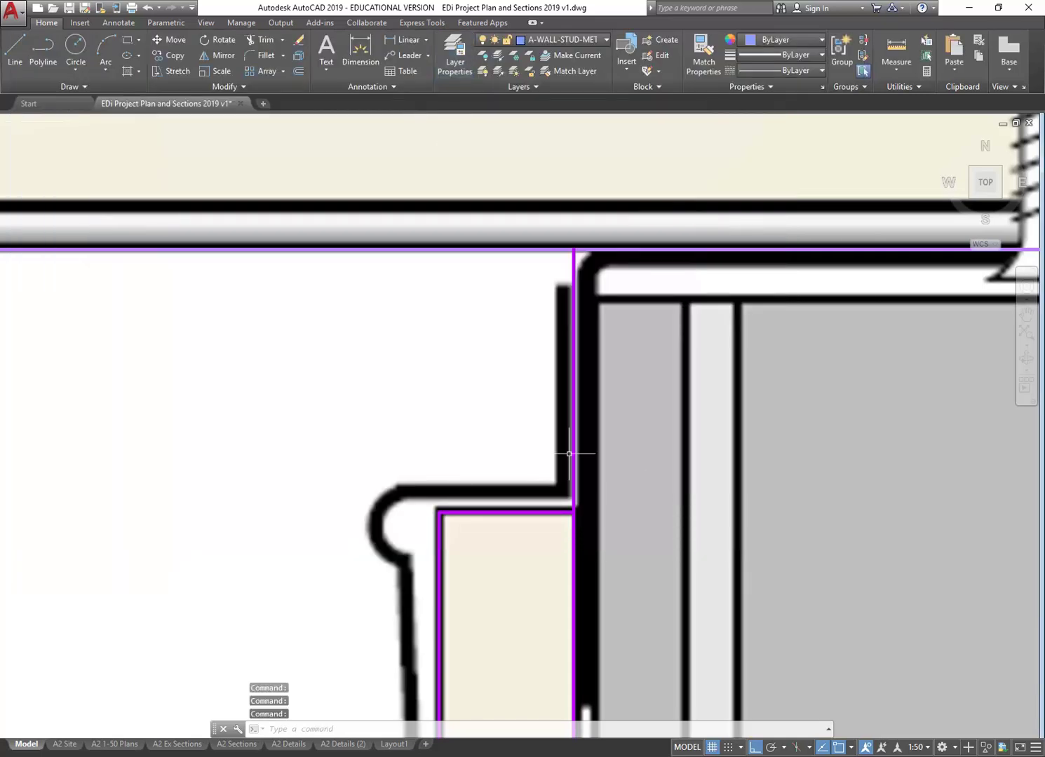
left_click(15, 48)
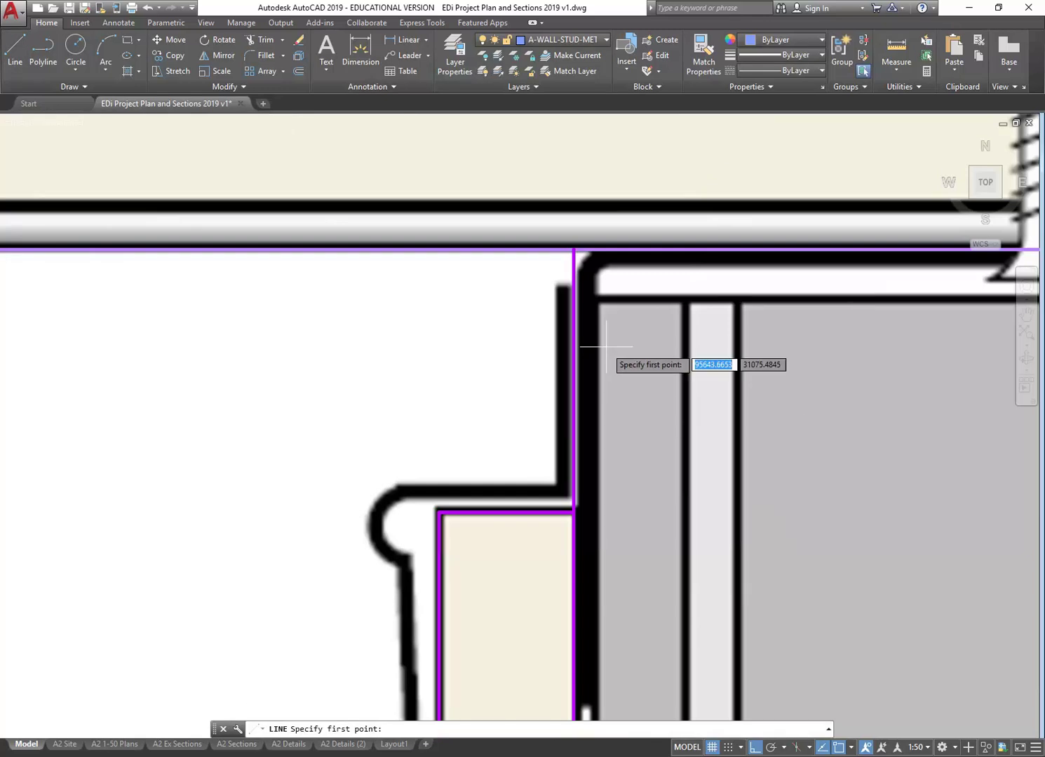
scroll(566, 310, "up", 2)
left_click(567, 271)
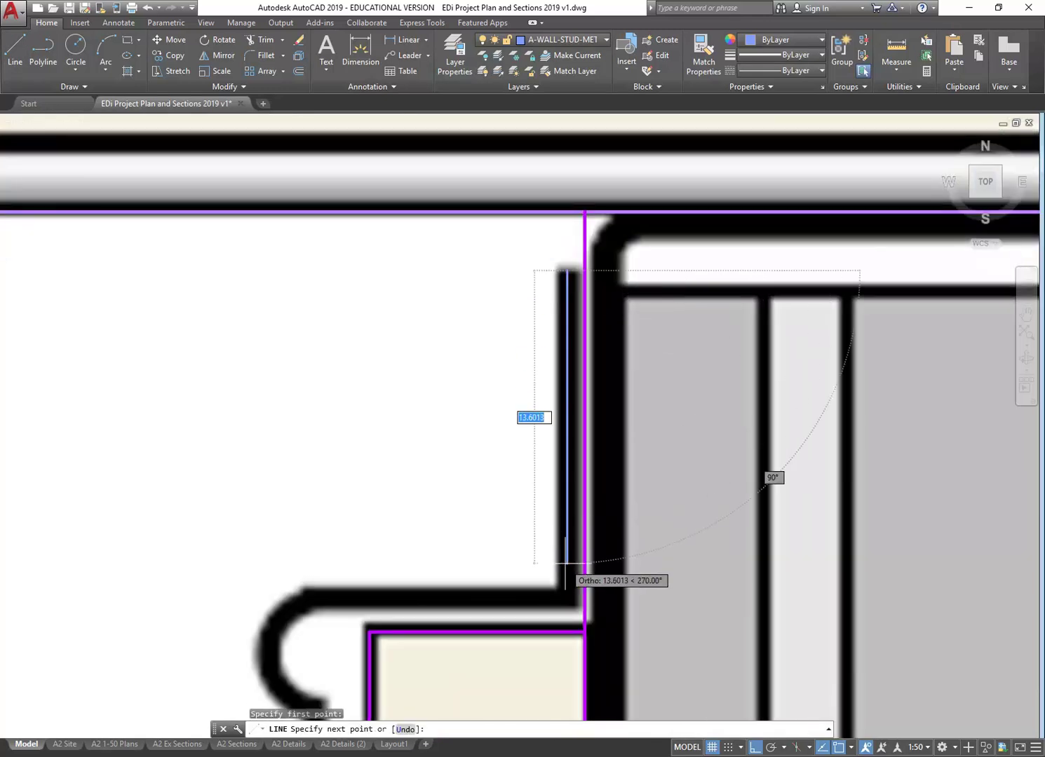
key("Escape")
key("Escape")
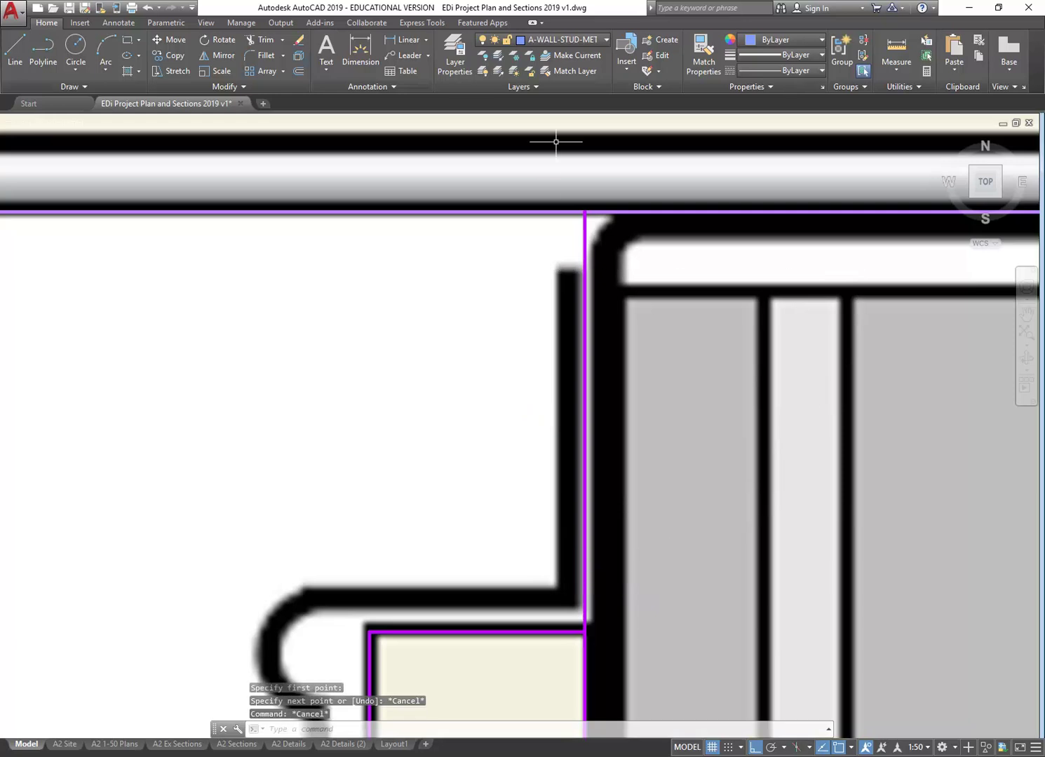
Step: Make A-WALL-MOULD-METAL current and trace the vertical and horizontal legs of the shadowline bead at the wall's left face with lines
left_click(568, 39)
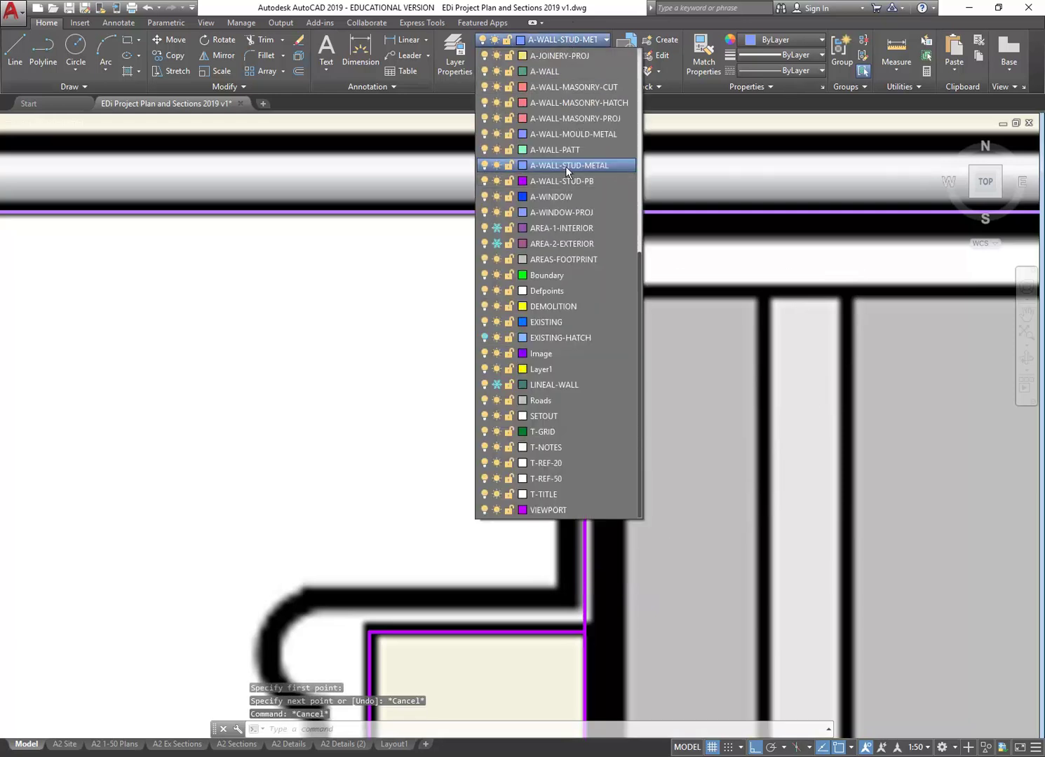
left_click(566, 133)
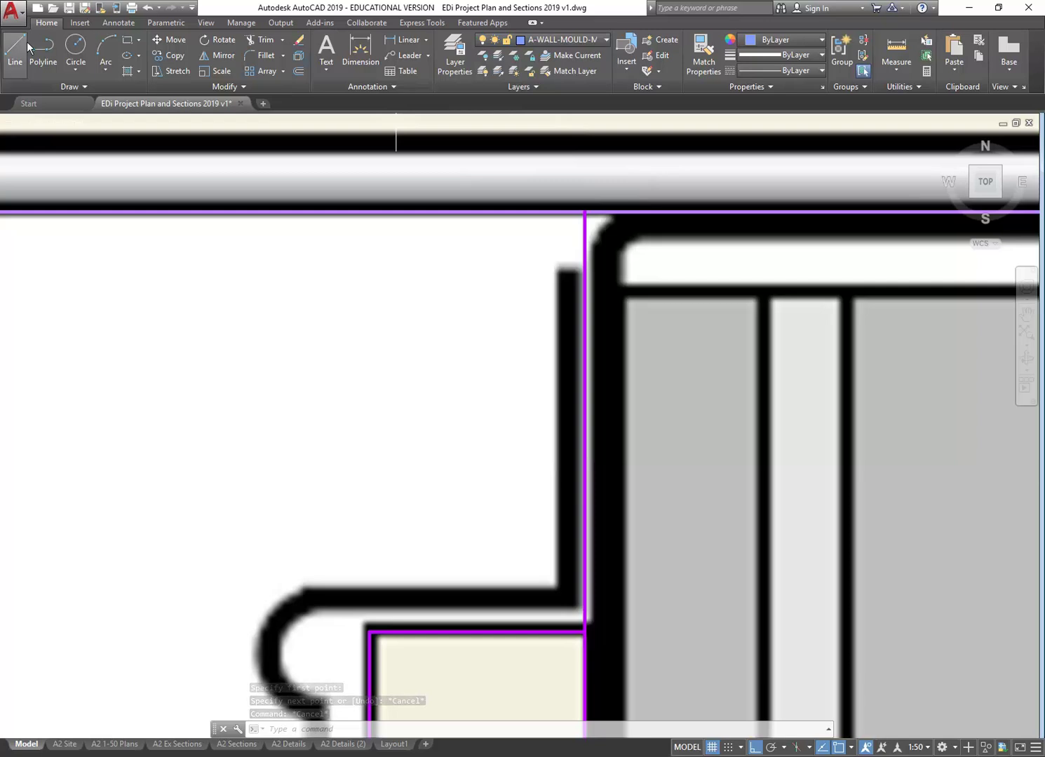
key("space")
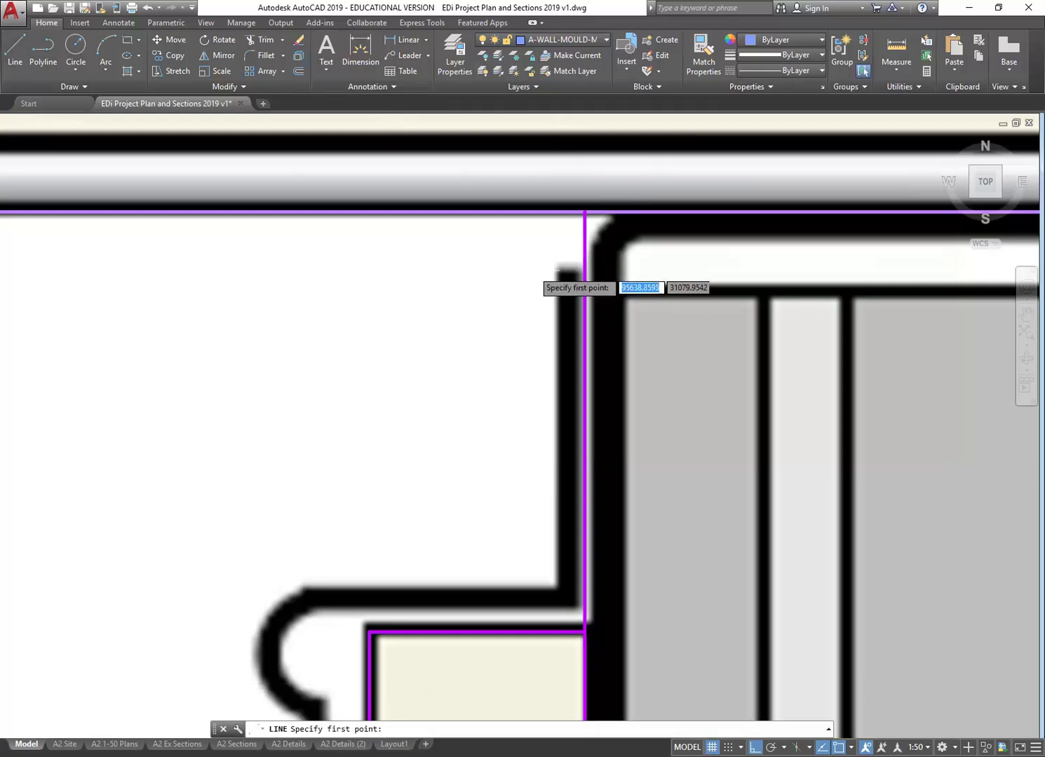
left_click(569, 270)
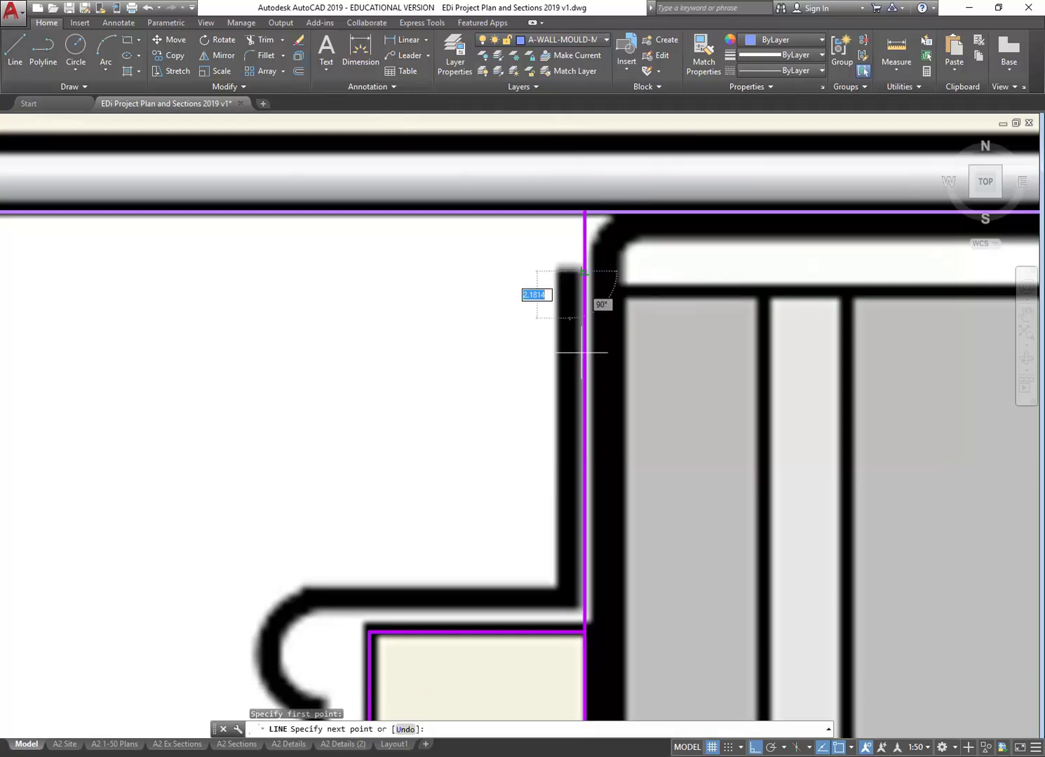
left_click(569, 598)
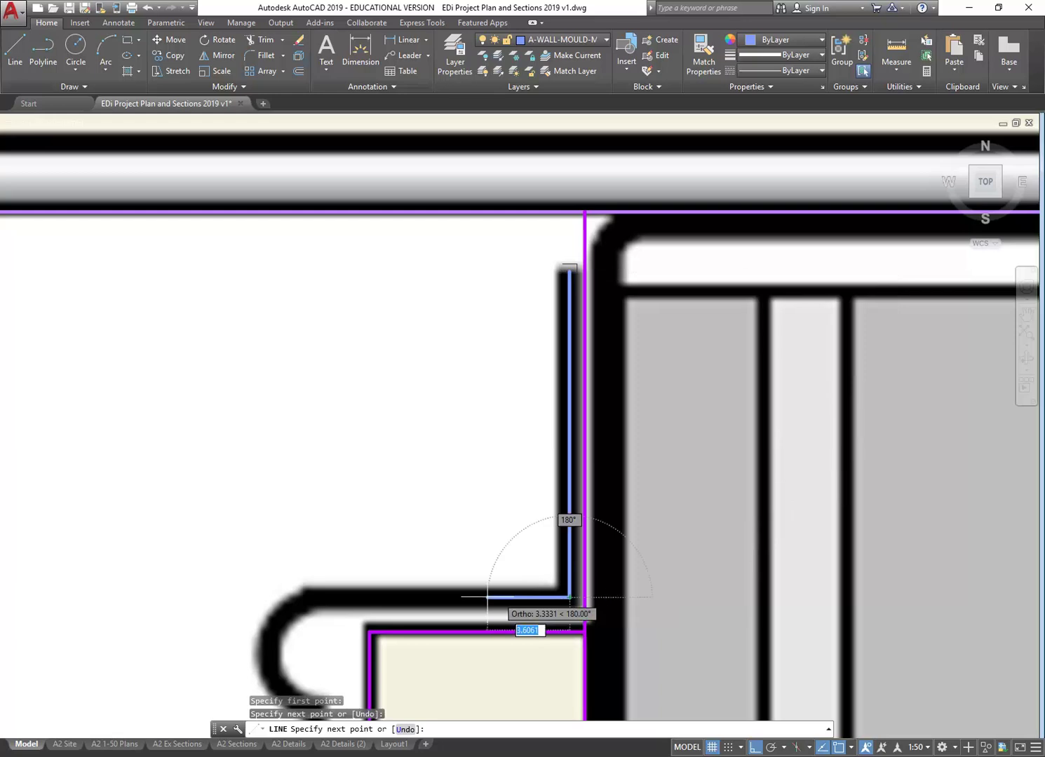
left_click(310, 598)
scroll(344, 477, "down", 2)
key("Escape")
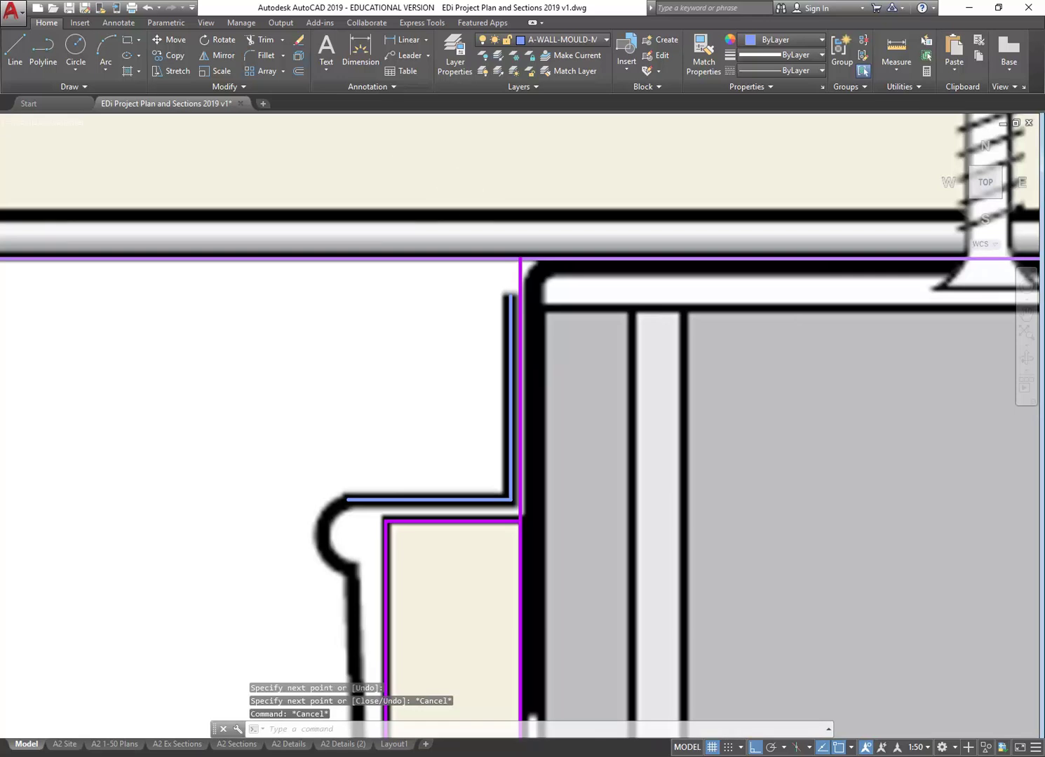
Step: On the A2 Details layout, activate the section viewport above the Demolition Plan and turn off its grid
left_click(286, 748)
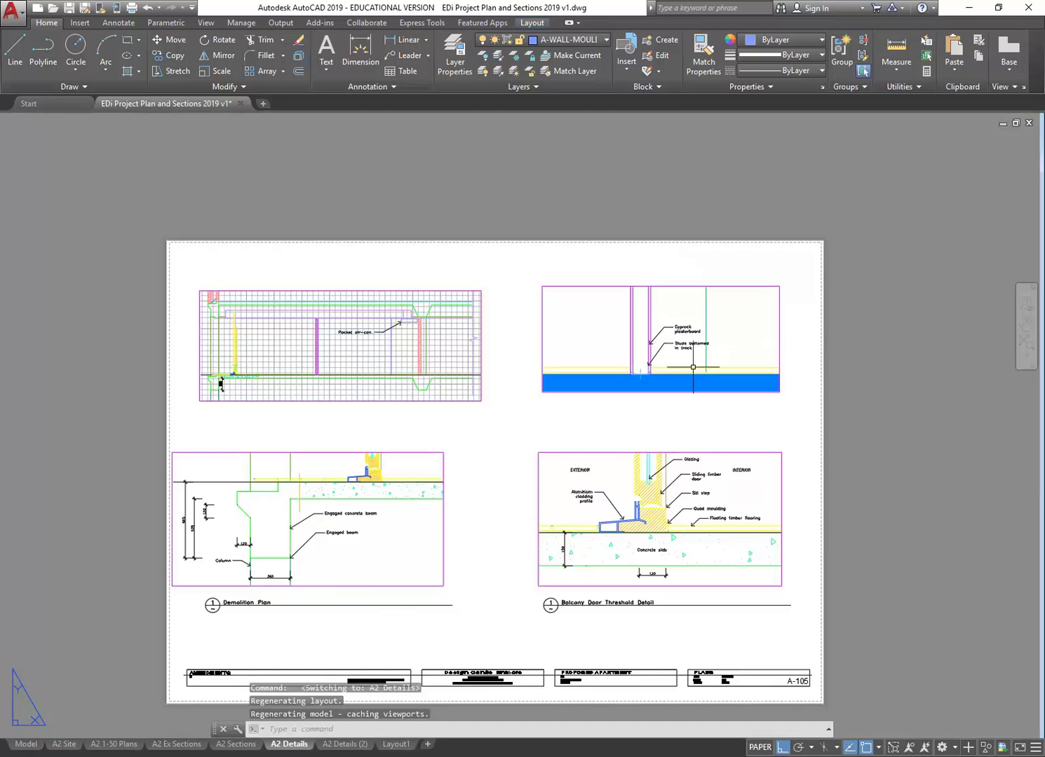
double_click(320, 344)
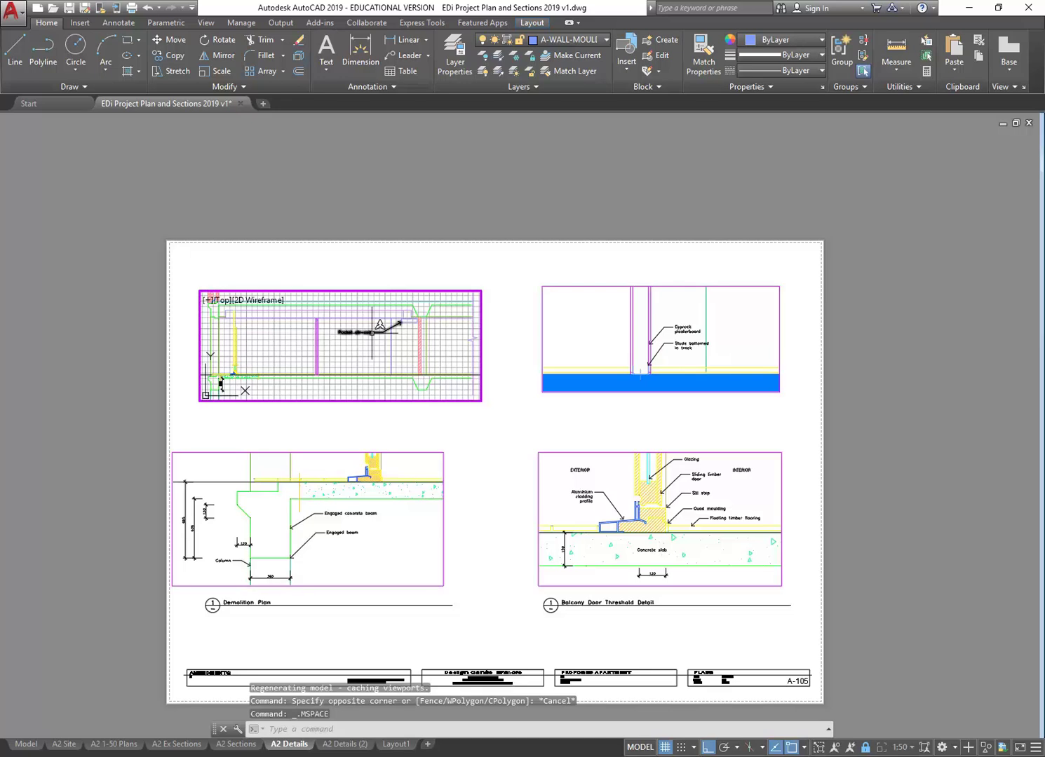
scroll(351, 329, "up", 4)
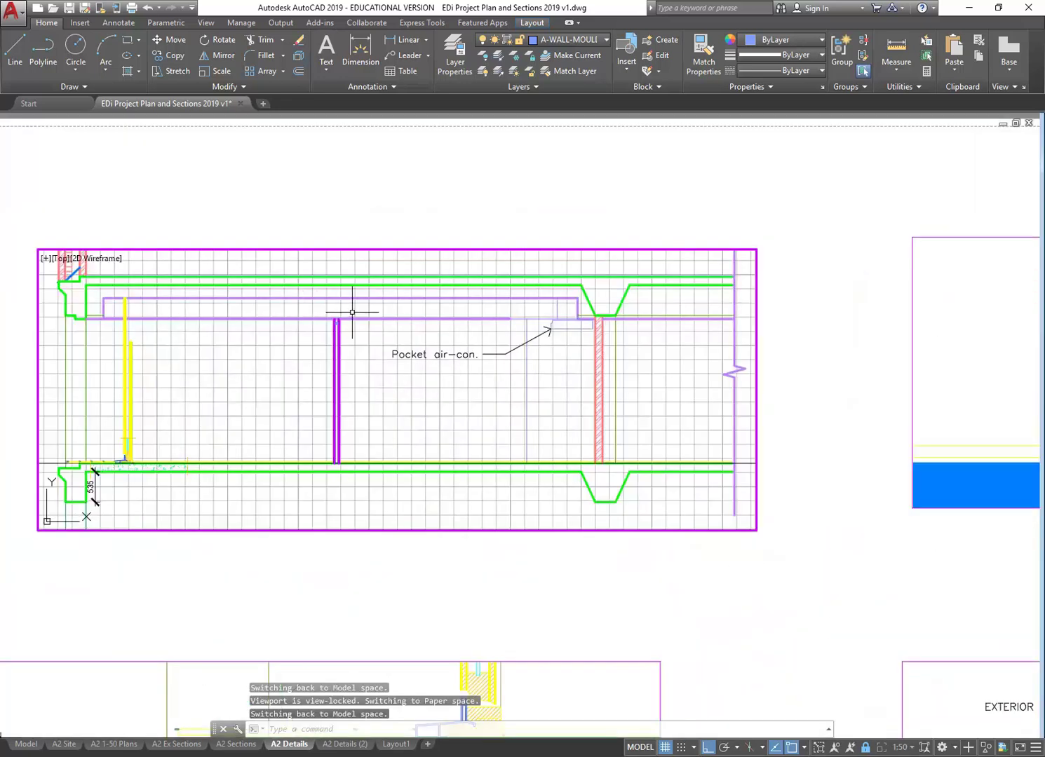
scroll(352, 312, "down", 2)
scroll(320, 342, "up", 2)
middle_click_drag(320, 343, 329, 366)
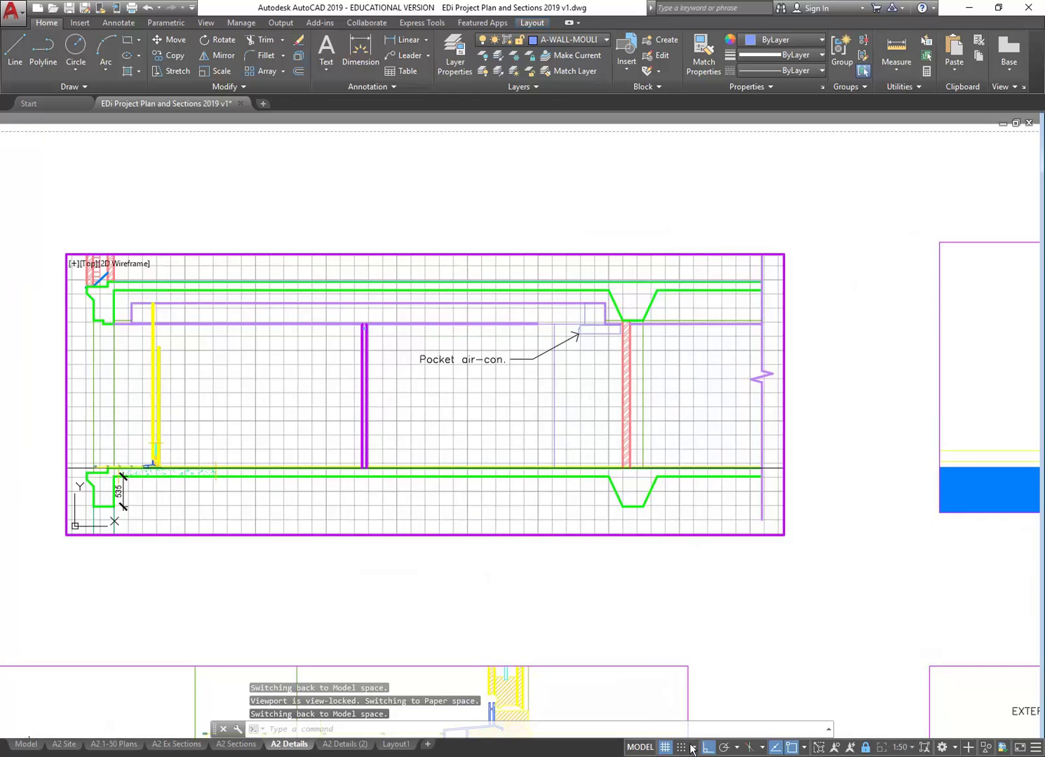
left_click(666, 747)
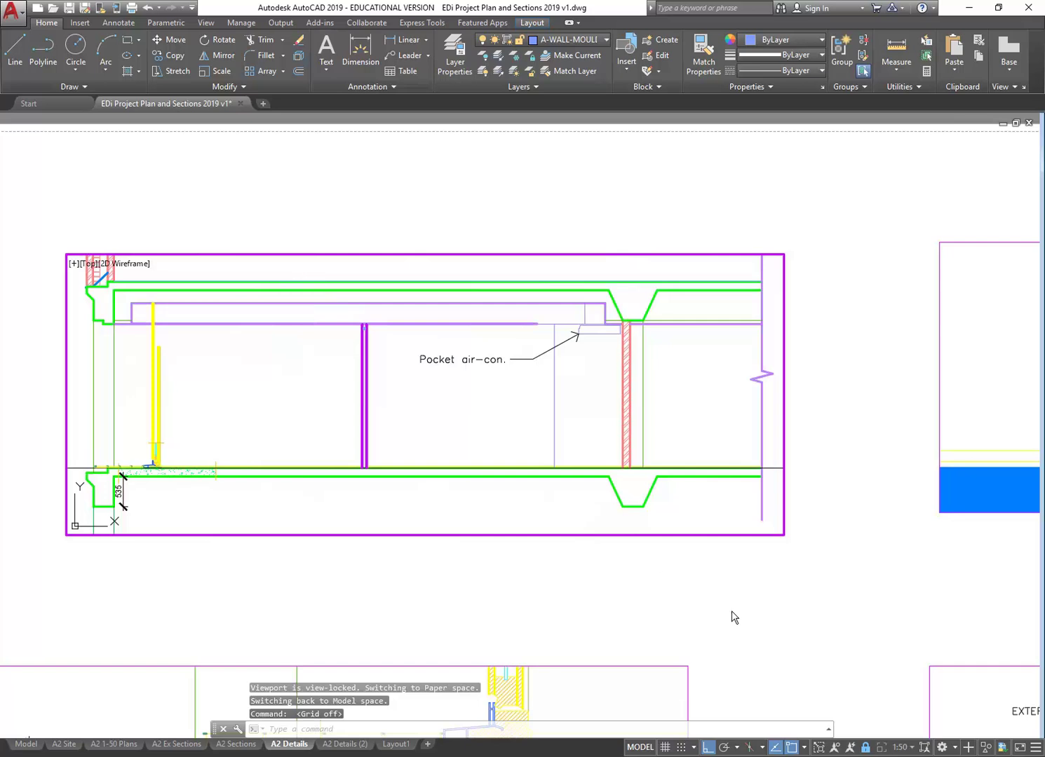
Step: Unlock the section viewport, centre it on the traced wall head detail, set its scale to 1:5 and lock it again
left_click(865, 748)
scroll(369, 346, "down", 2)
scroll(392, 365, "down", 4)
scroll(361, 378, "up", 6)
scroll(360, 363, "up", 10)
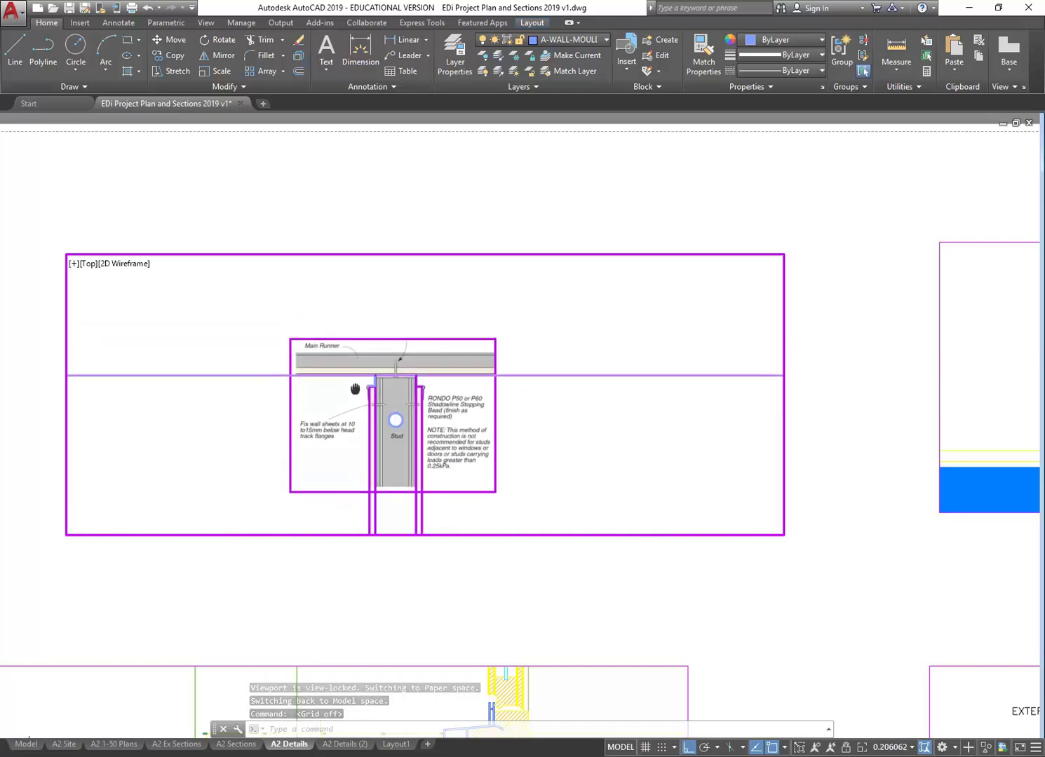
middle_click_drag(368, 414, 360, 402)
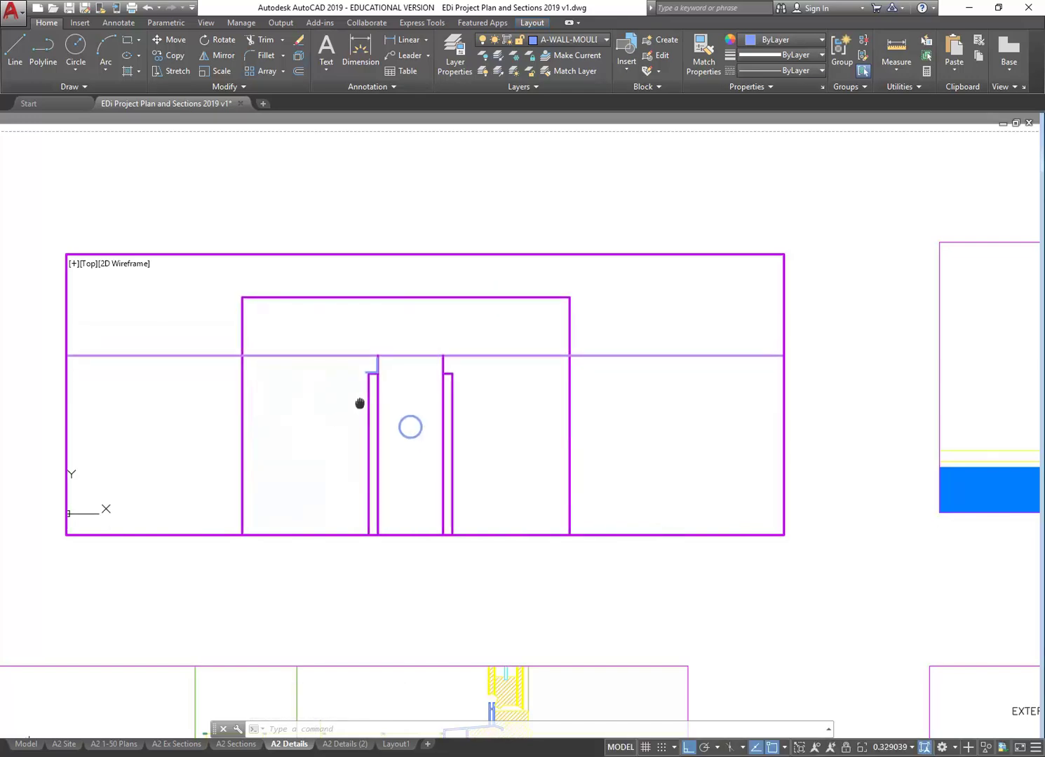
left_click(912, 748)
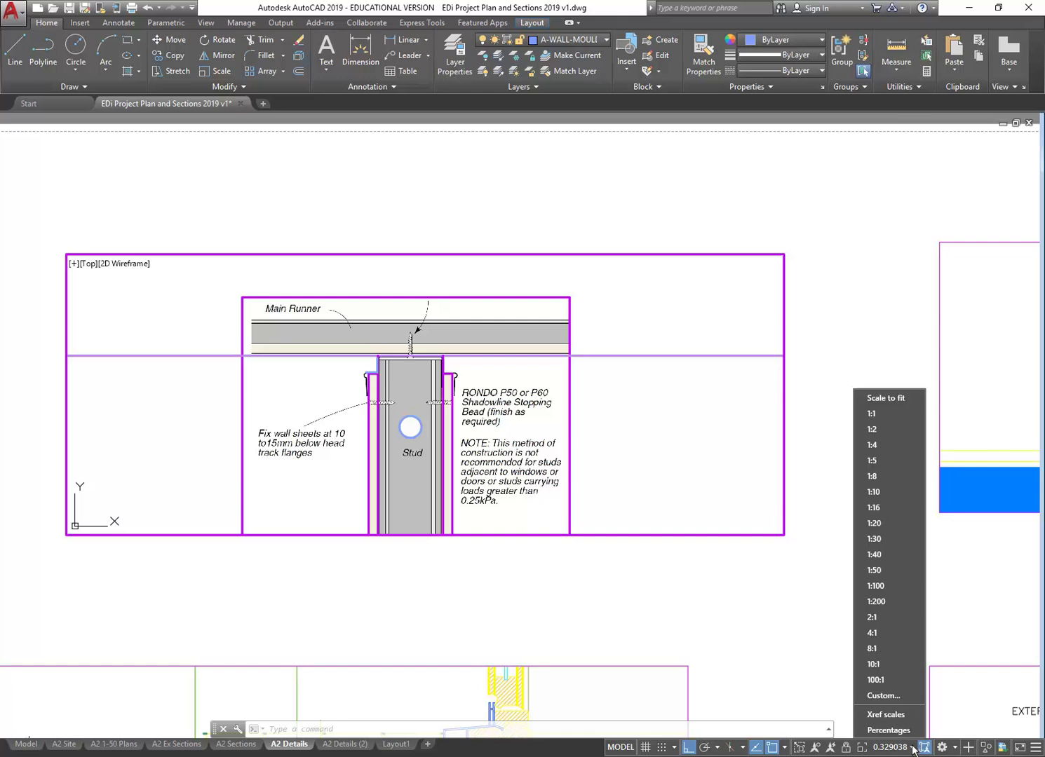
left_click(876, 460)
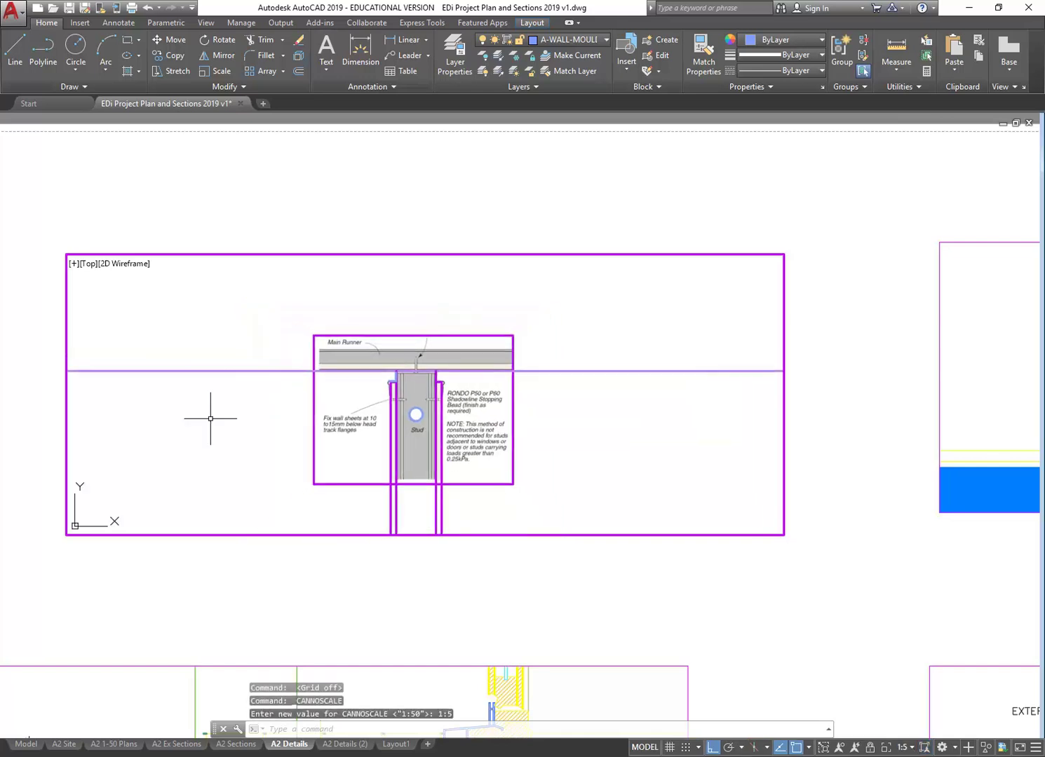
left_click(870, 747)
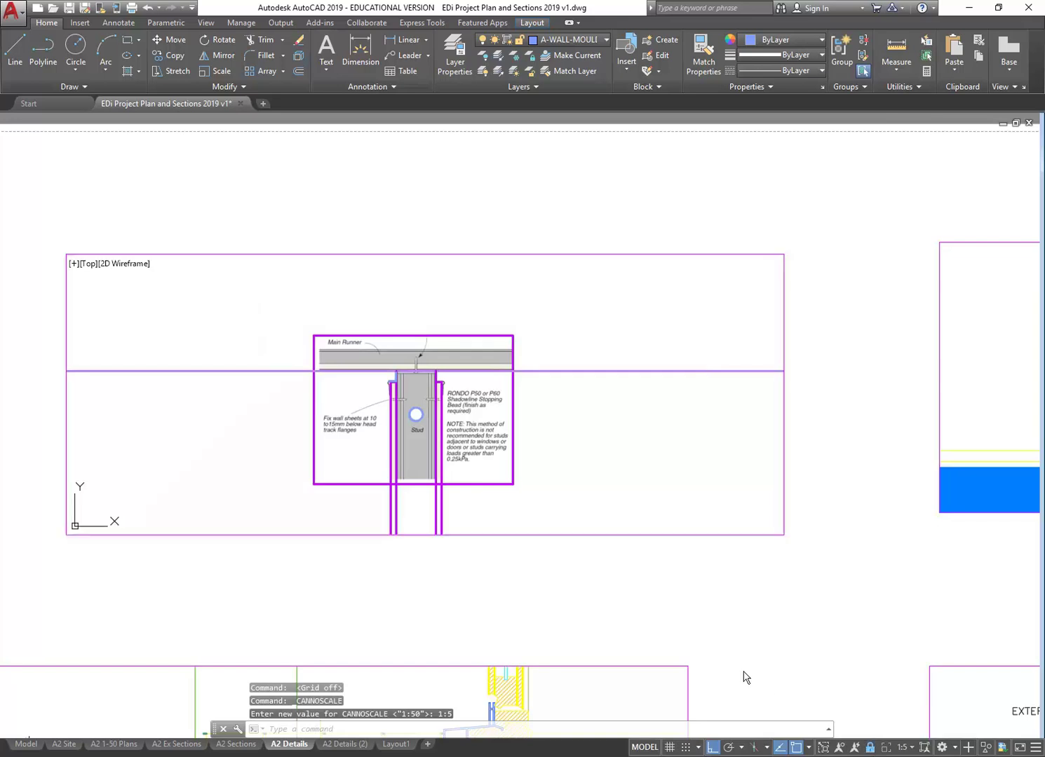
Step: Set the lineweight of the A-WALL-MOULD-METAL layer to 0.35 mm
scroll(415, 361, "up", 8)
middle_click_drag(347, 487, 345, 450)
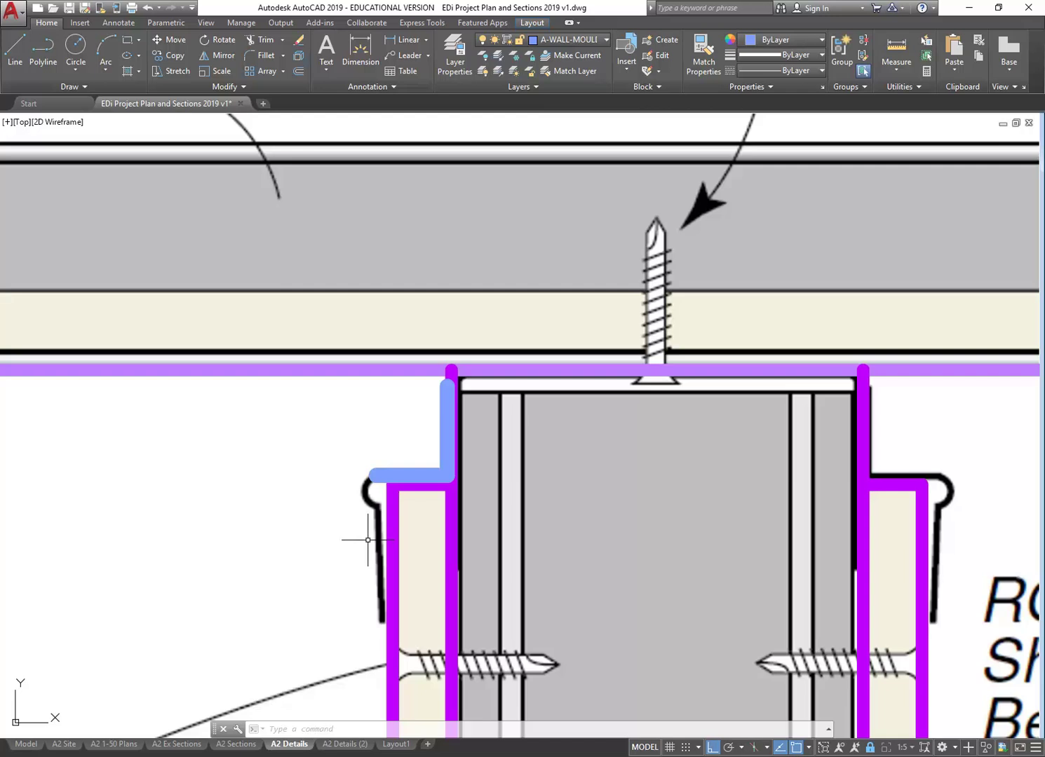
left_click(456, 60)
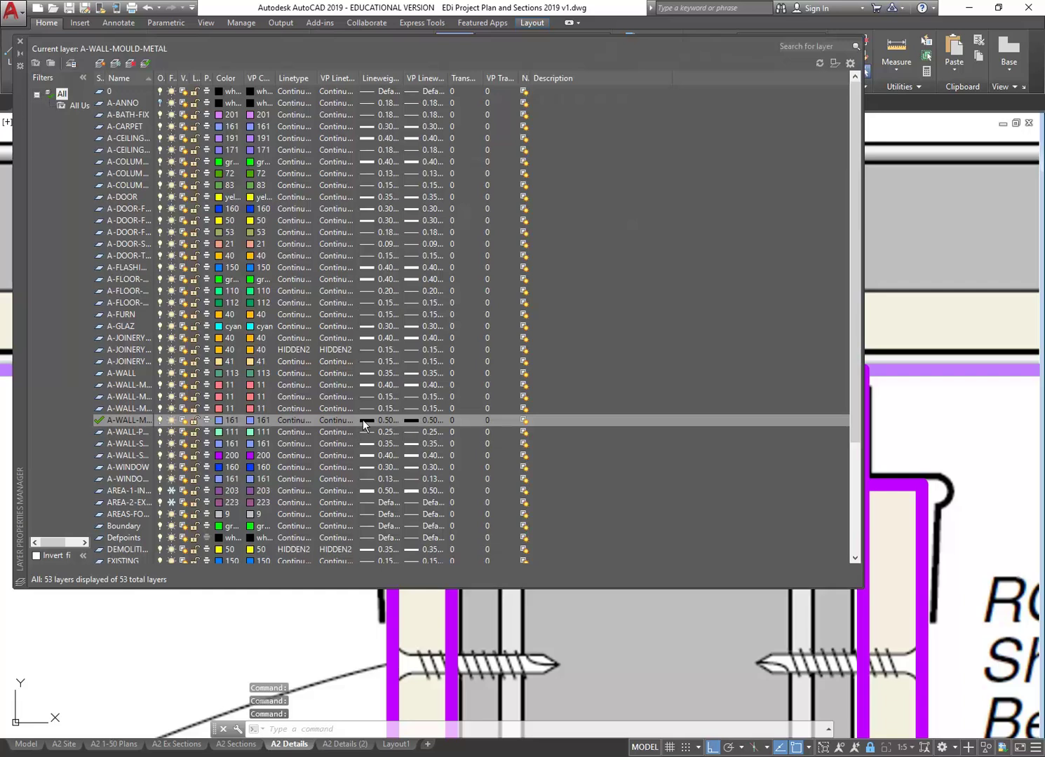
left_click(366, 420)
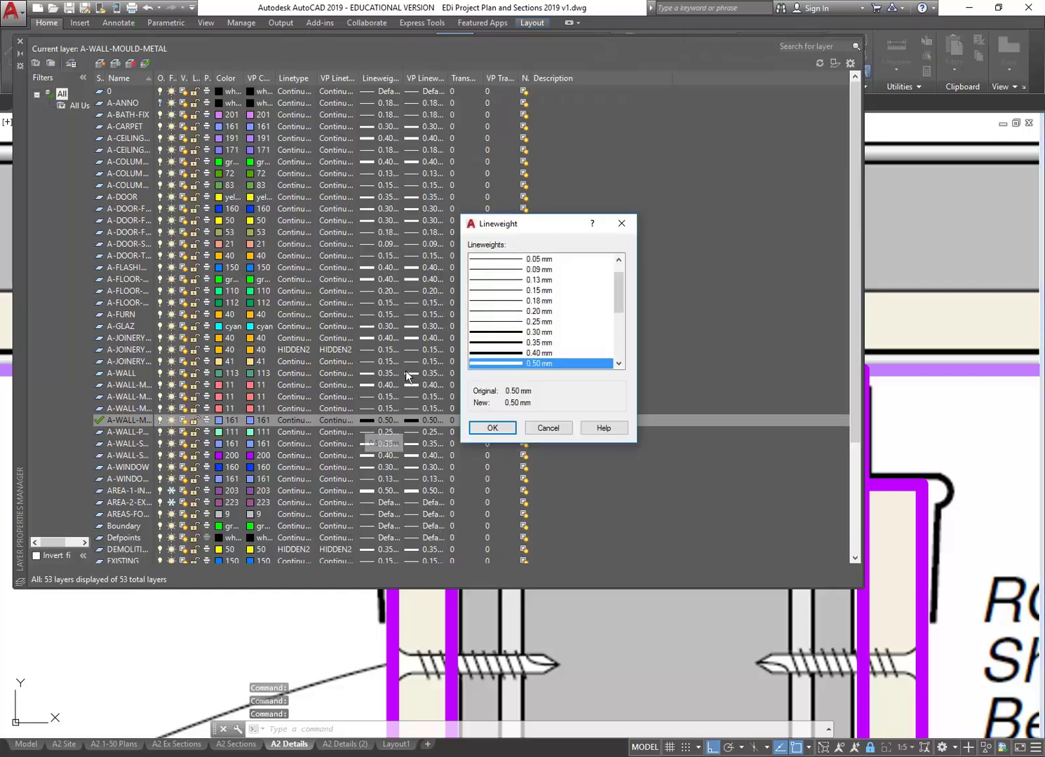
left_click(500, 343)
left_click(499, 431)
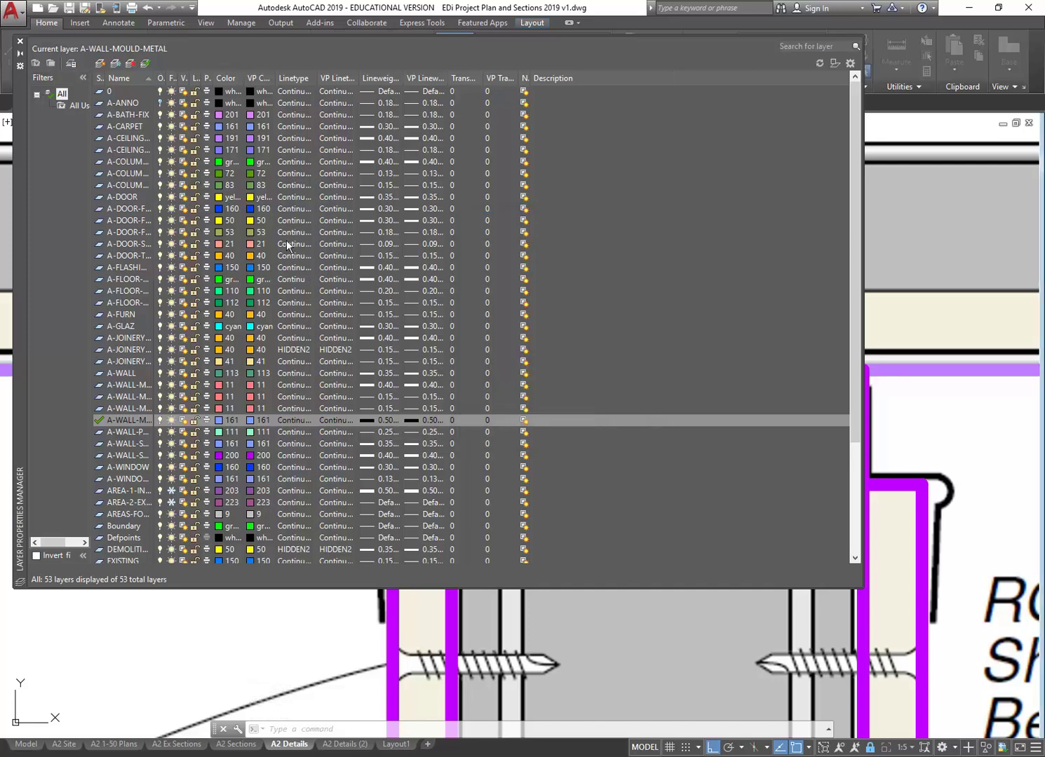
left_click(21, 42)
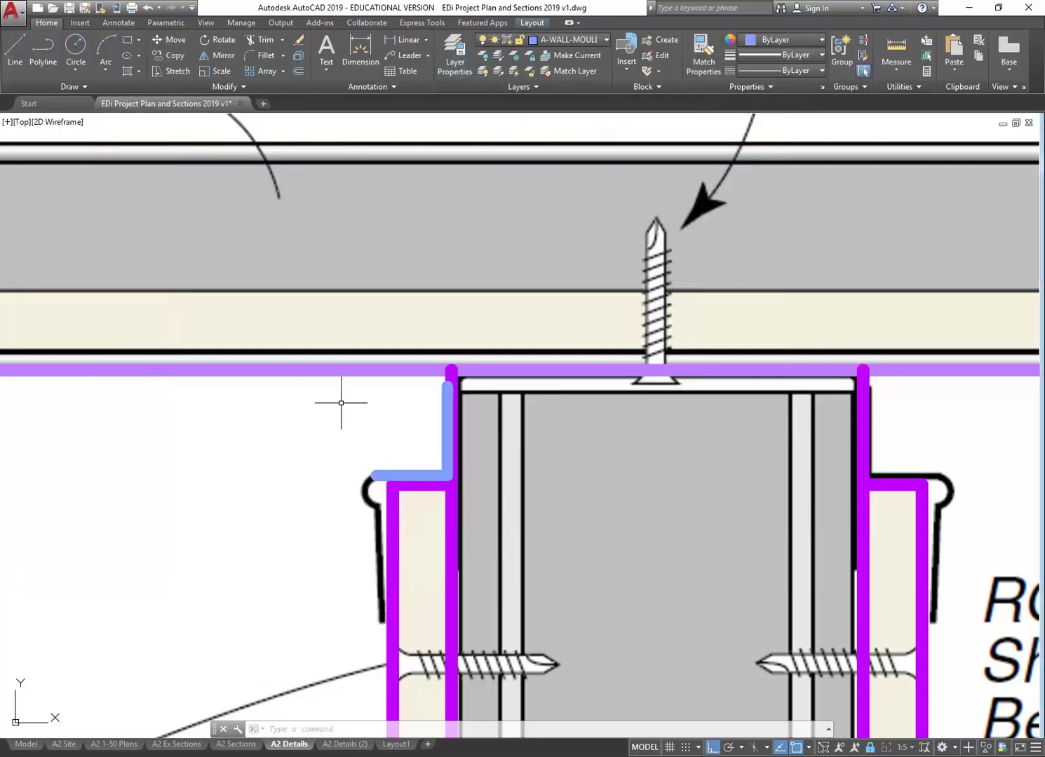
Step: Widen the layer list's Name column to fit the full names and check the lineweight of A-WALL-MOULD-METAL
left_click(455, 52)
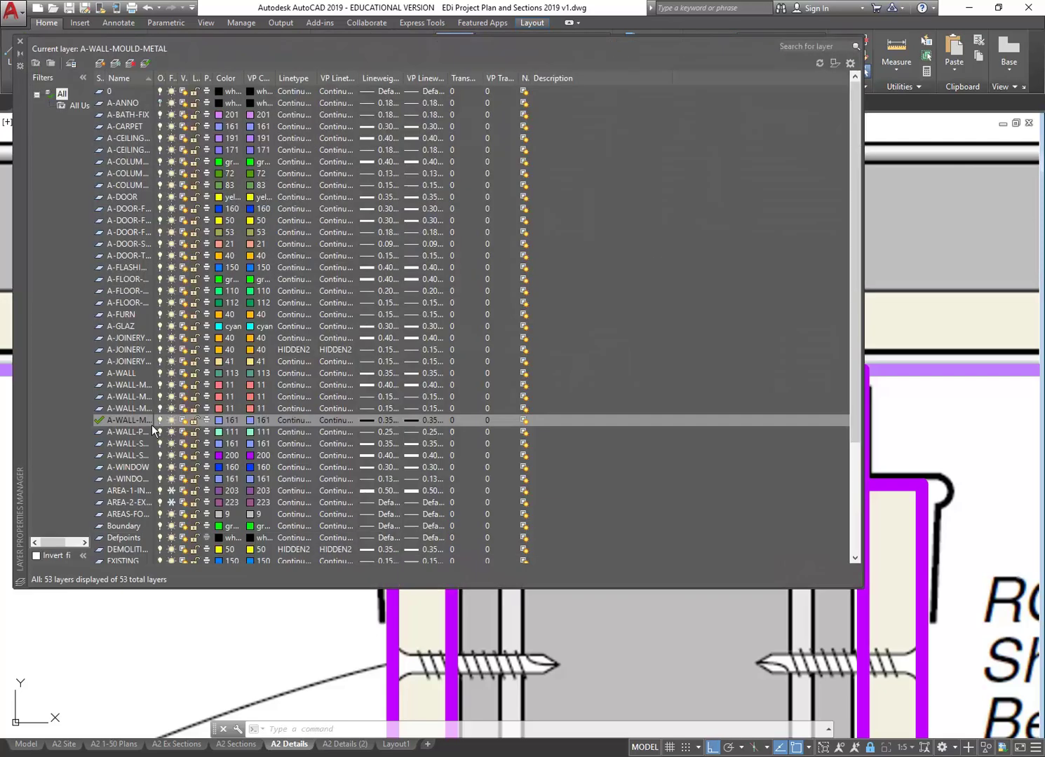
double_click(152, 76)
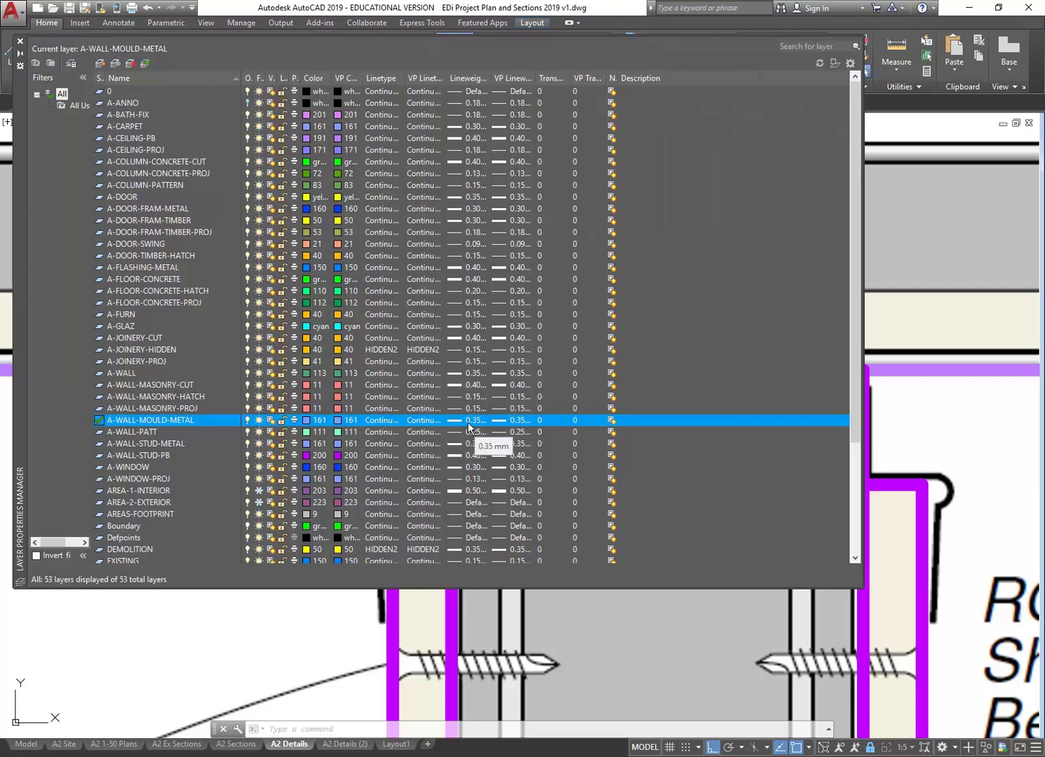
left_click(19, 43)
Step: Move both traced shadowline bead legs diagonally up and away from the plasterboard corner, with Ortho off
scroll(403, 464, "up", 2)
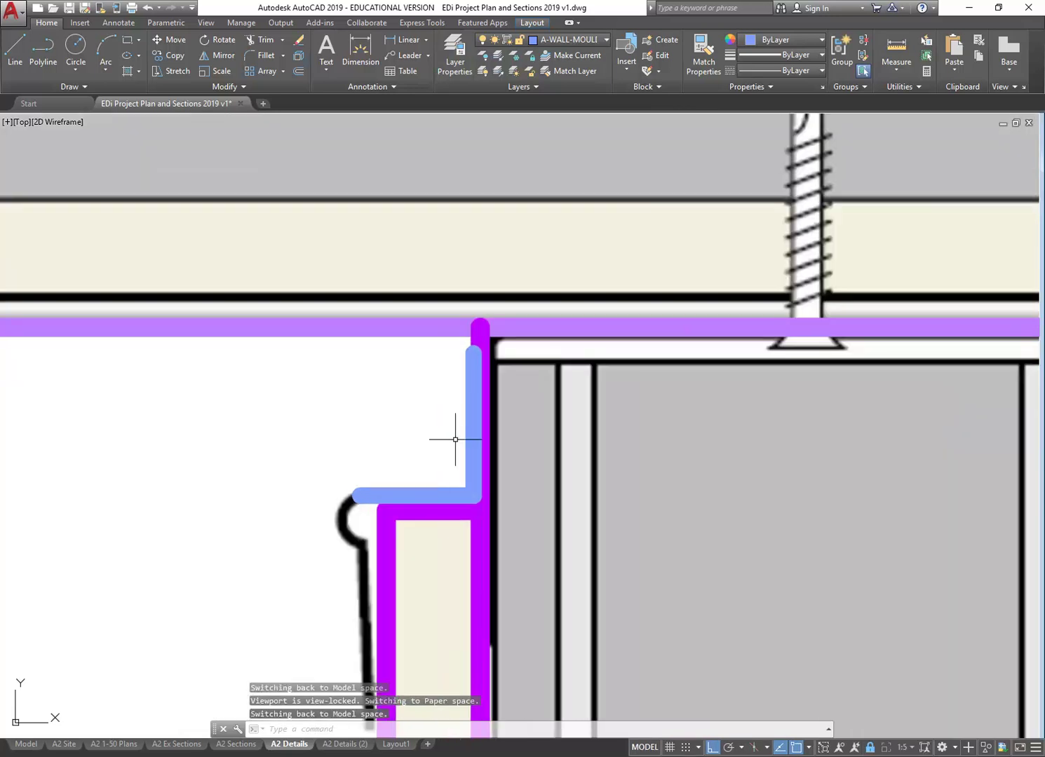
left_click(473, 429)
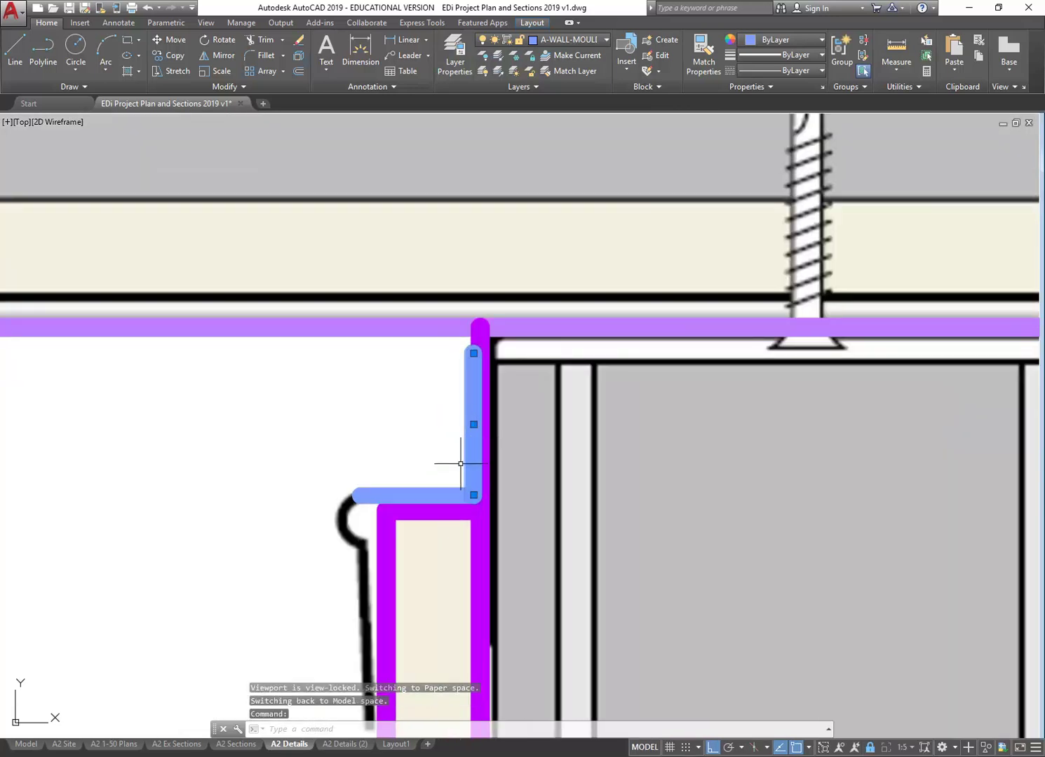
left_click(416, 494)
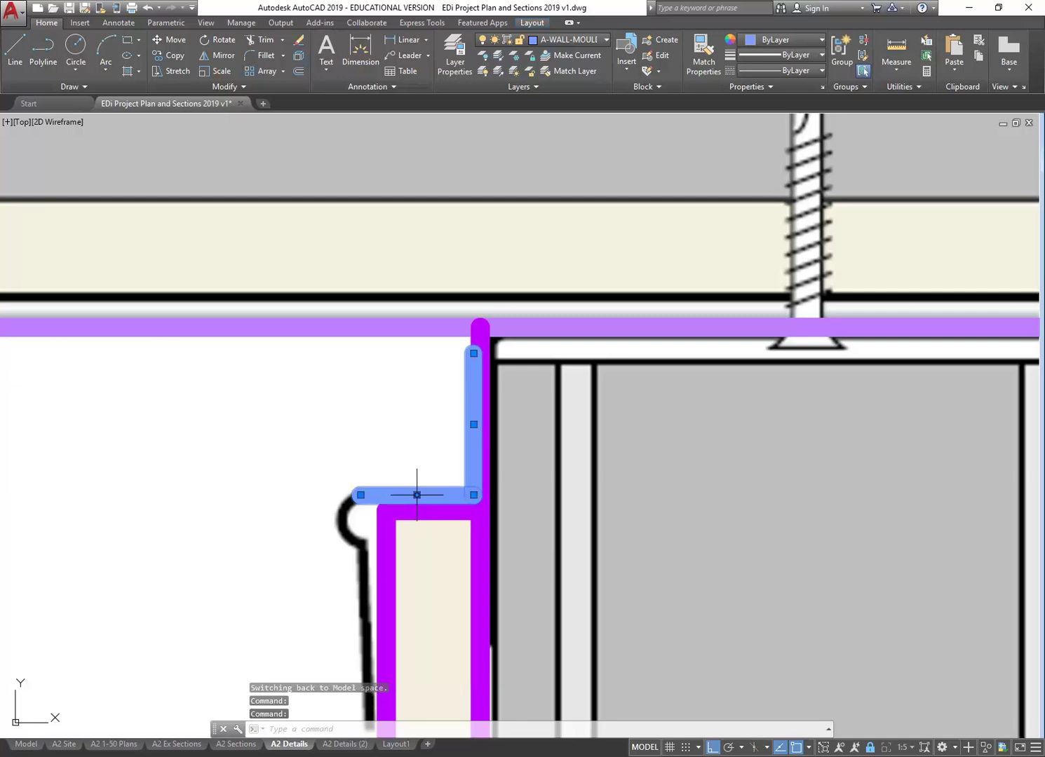
left_click(170, 40)
scroll(475, 486, "up", 4)
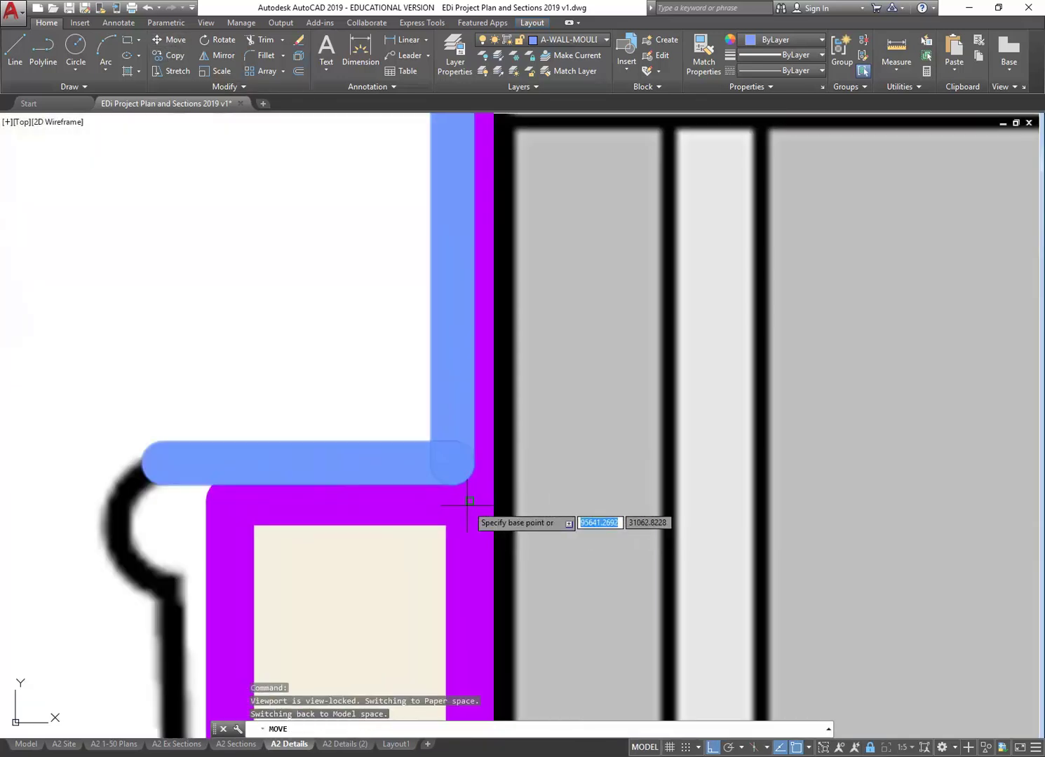
left_click(452, 462)
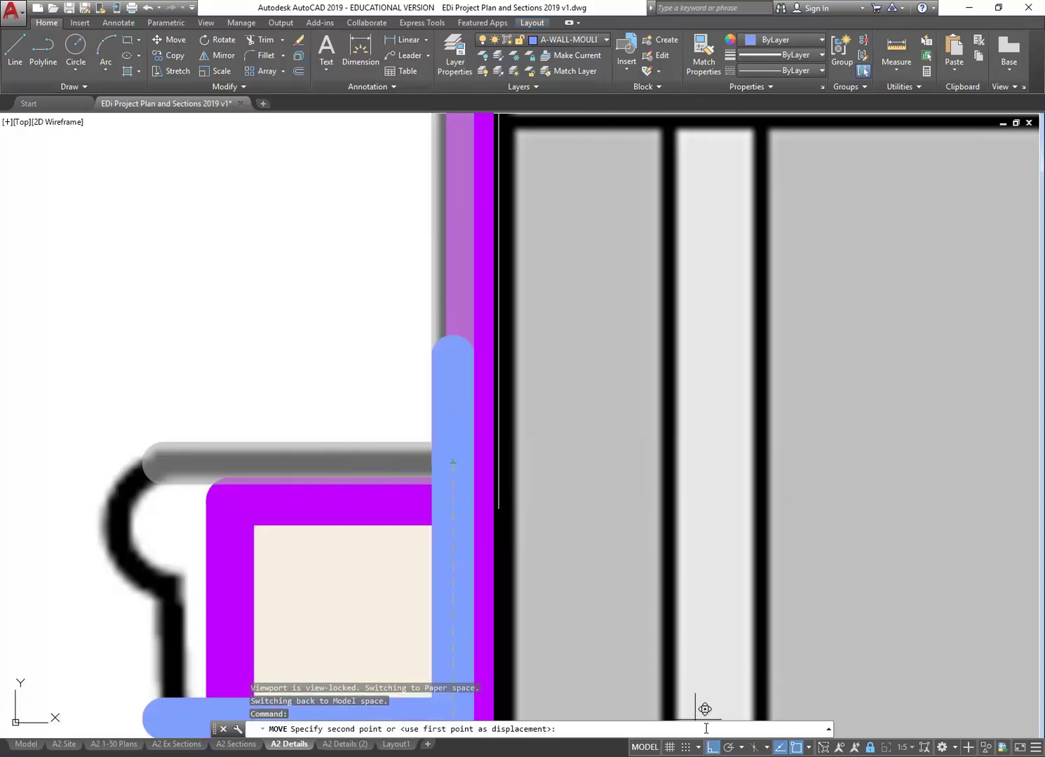
scroll(431, 428, "up", 5)
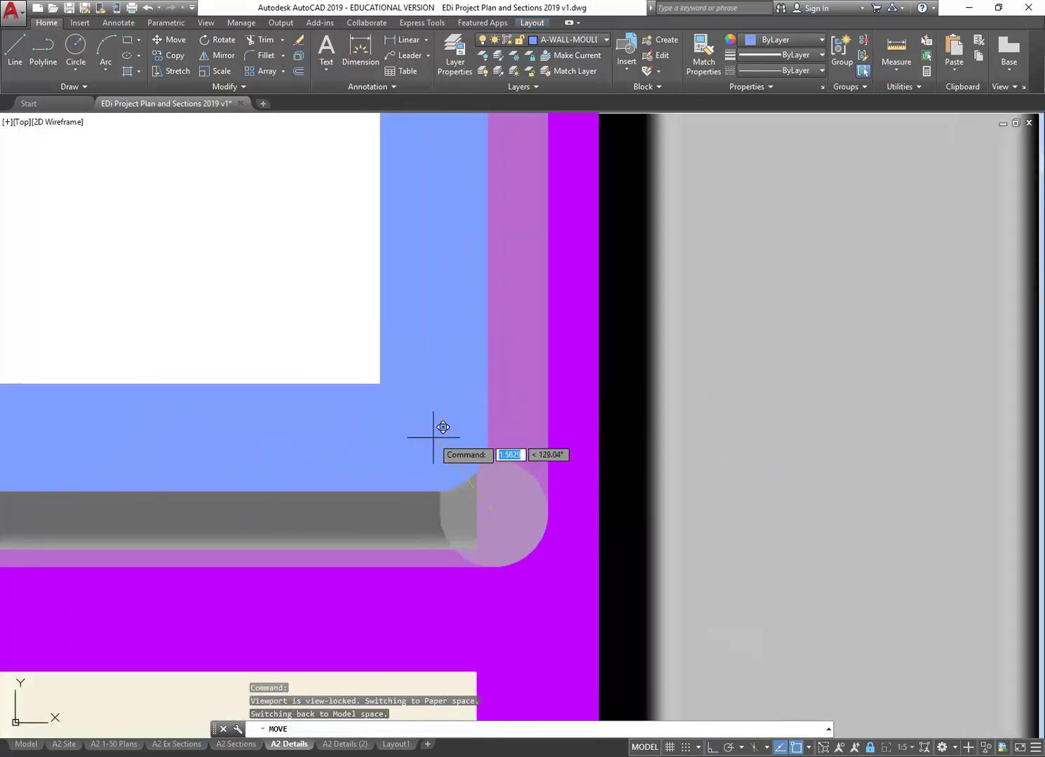
left_click(426, 441)
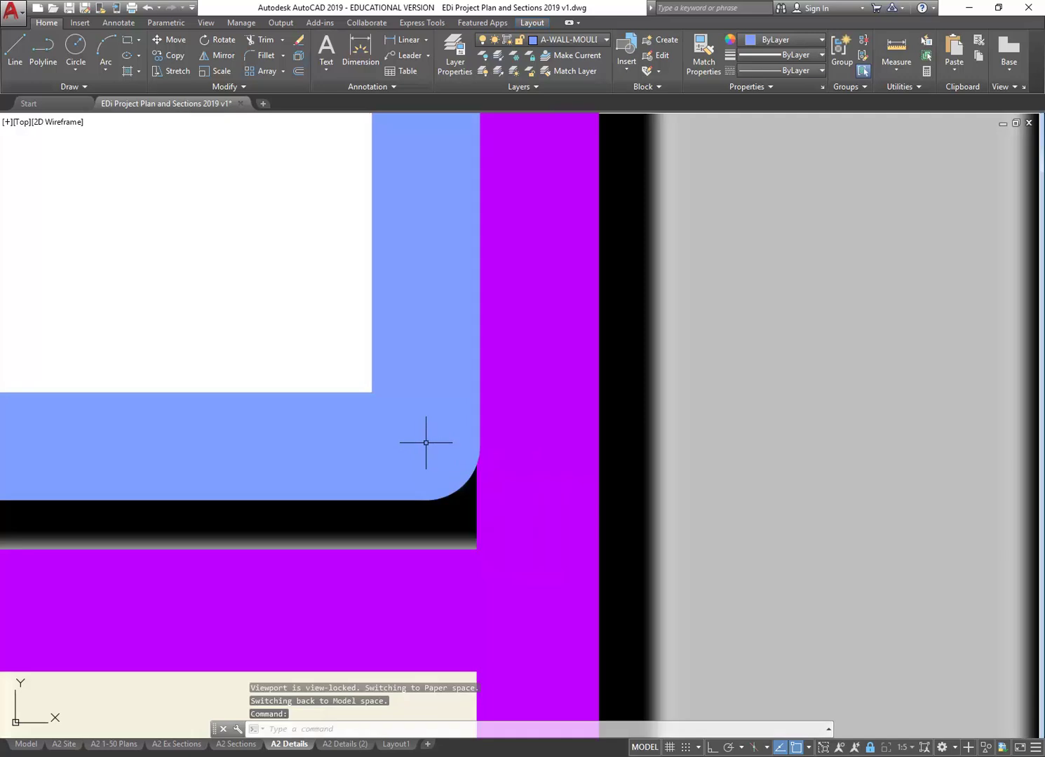
scroll(427, 442, "down", 2)
middle_click_drag(334, 409, 374, 454)
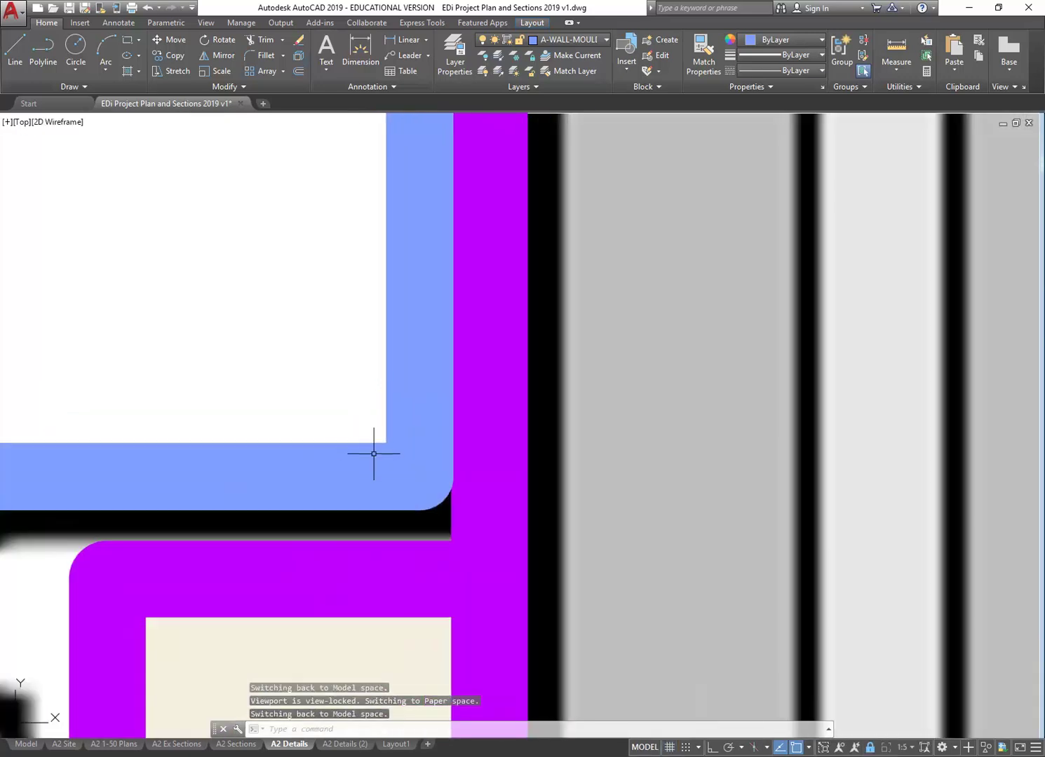
left_click(889, 49)
left_click(190, 473)
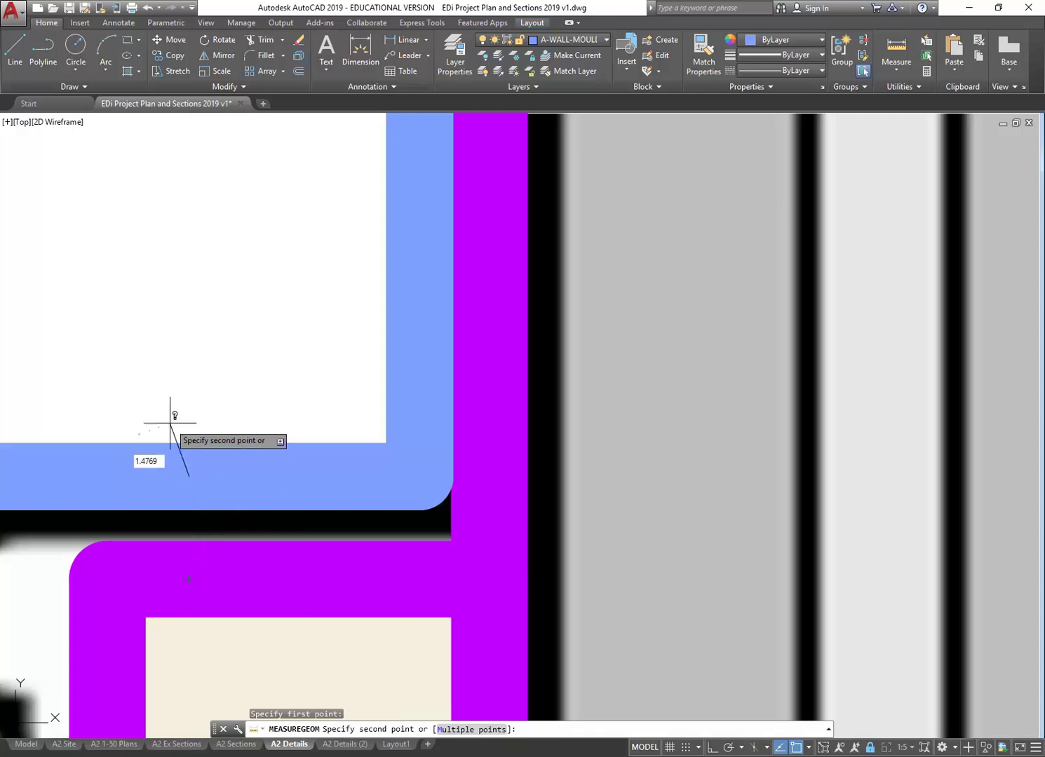
key("Escape")
Step: Move both bead legs slightly further left to leave a gap from the wall's vertical plasterboard line
scroll(422, 384, "down", 5)
scroll(420, 436, "up", 3)
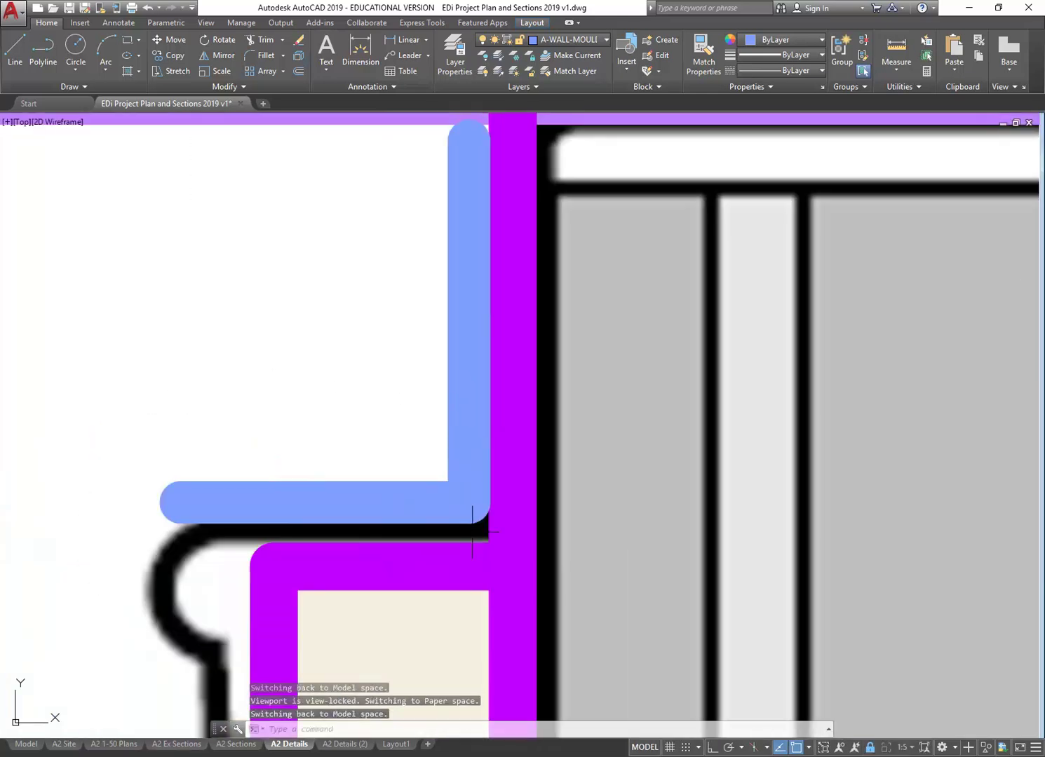
left_click(472, 526)
left_click(403, 405)
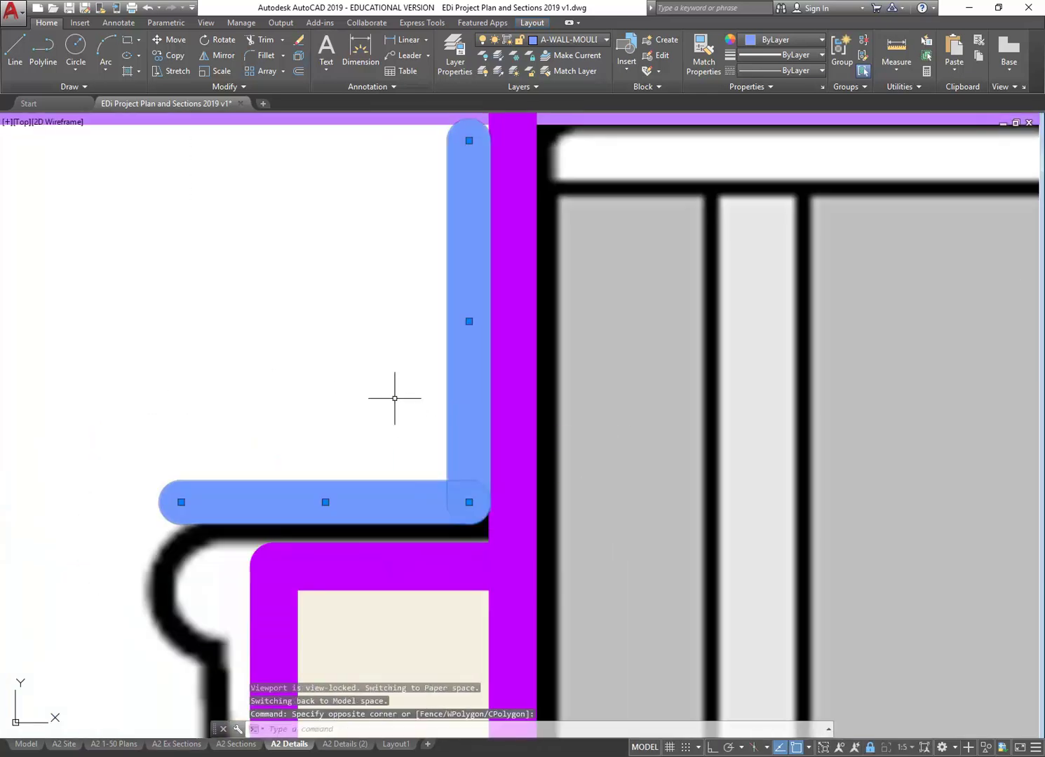
left_click(168, 39)
left_click(379, 354)
left_click(361, 361)
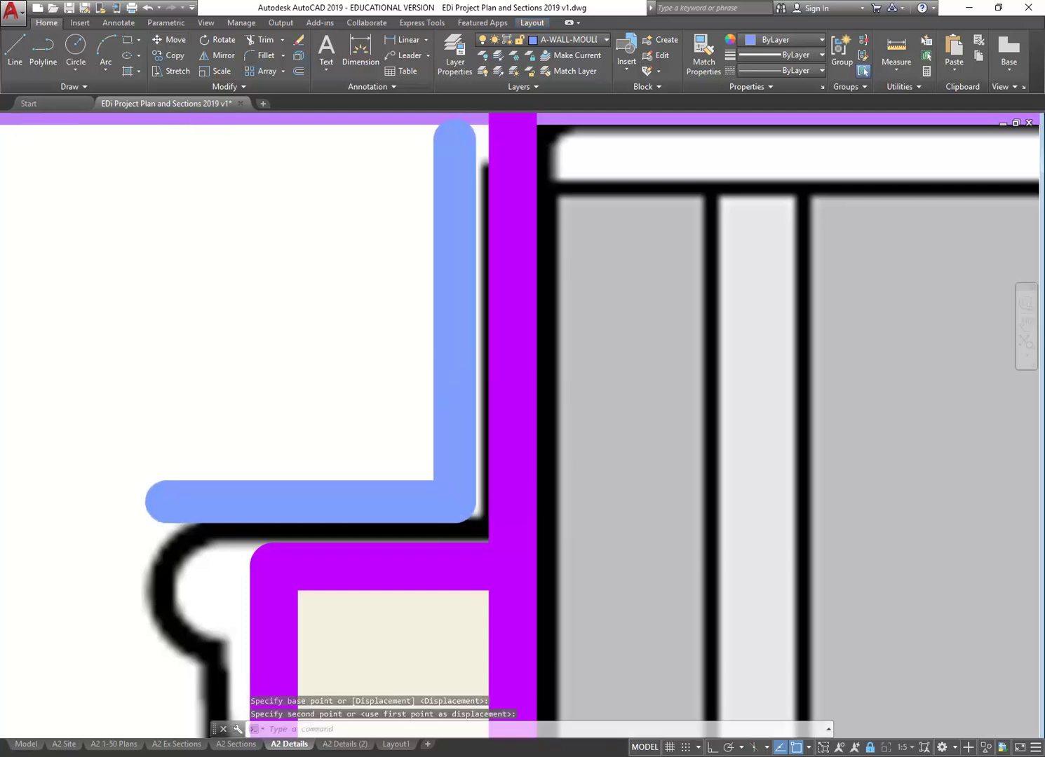
Step: Stretch the top end of the bead's vertical leg straight down with Ortho on, clear of the ceiling line
scroll(302, 375, "down", 3)
scroll(273, 377, "up", 2)
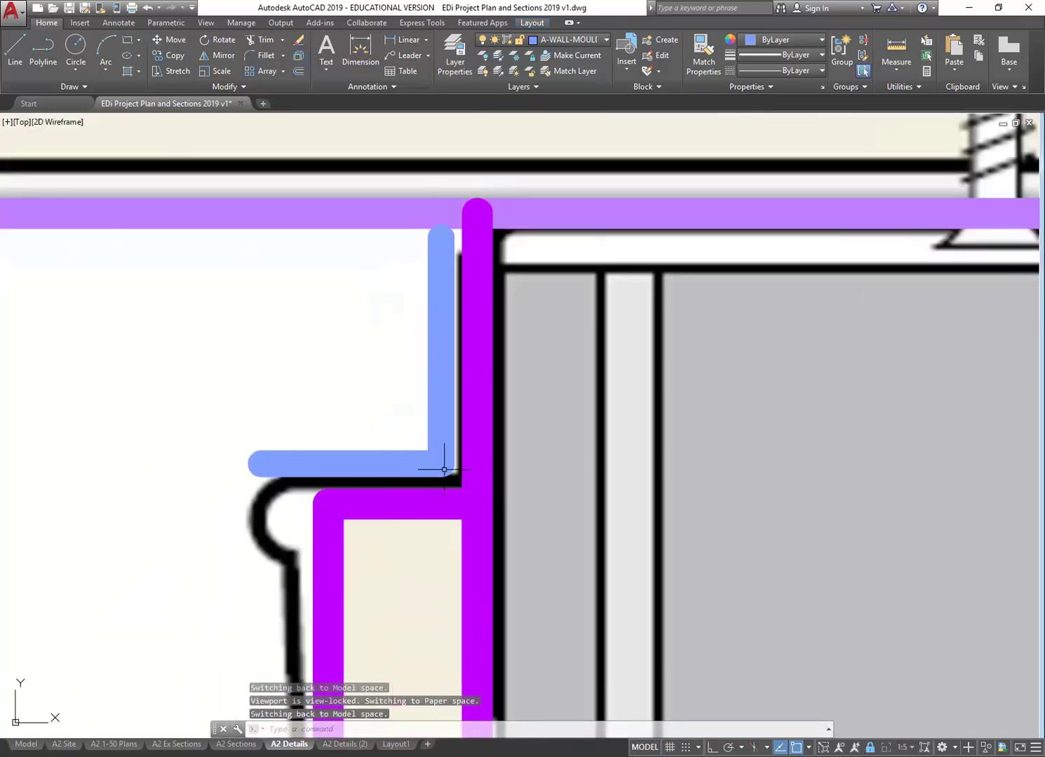
left_click(435, 264)
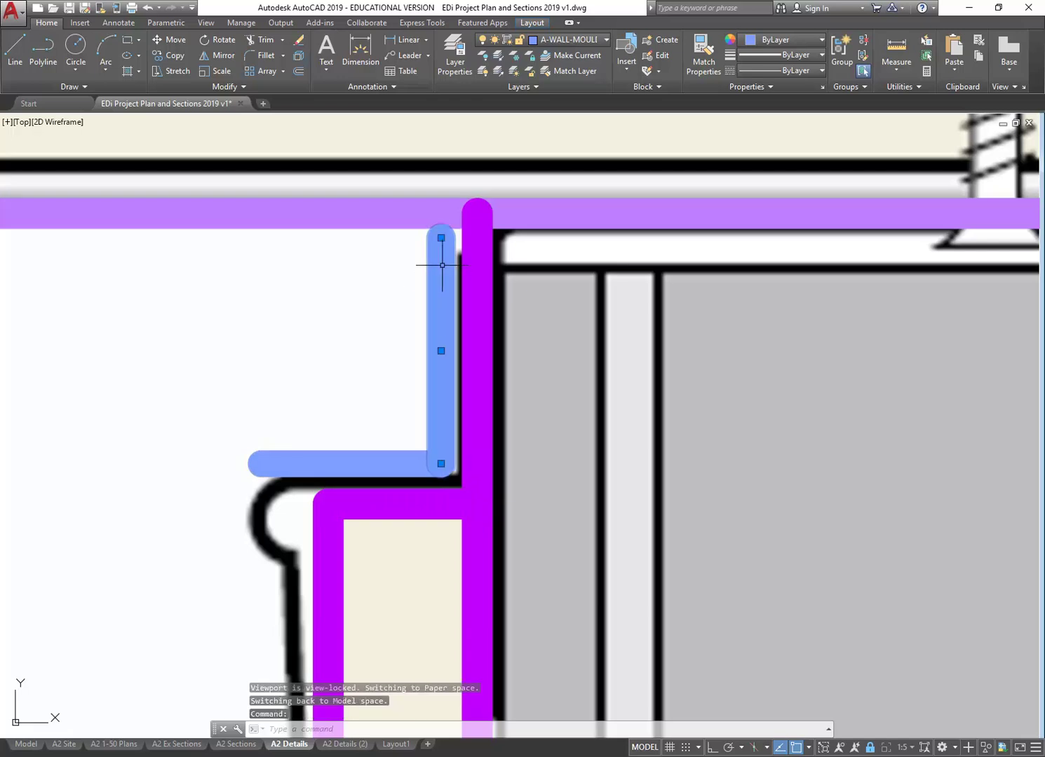
scroll(442, 216, "up", 2)
left_click(438, 263)
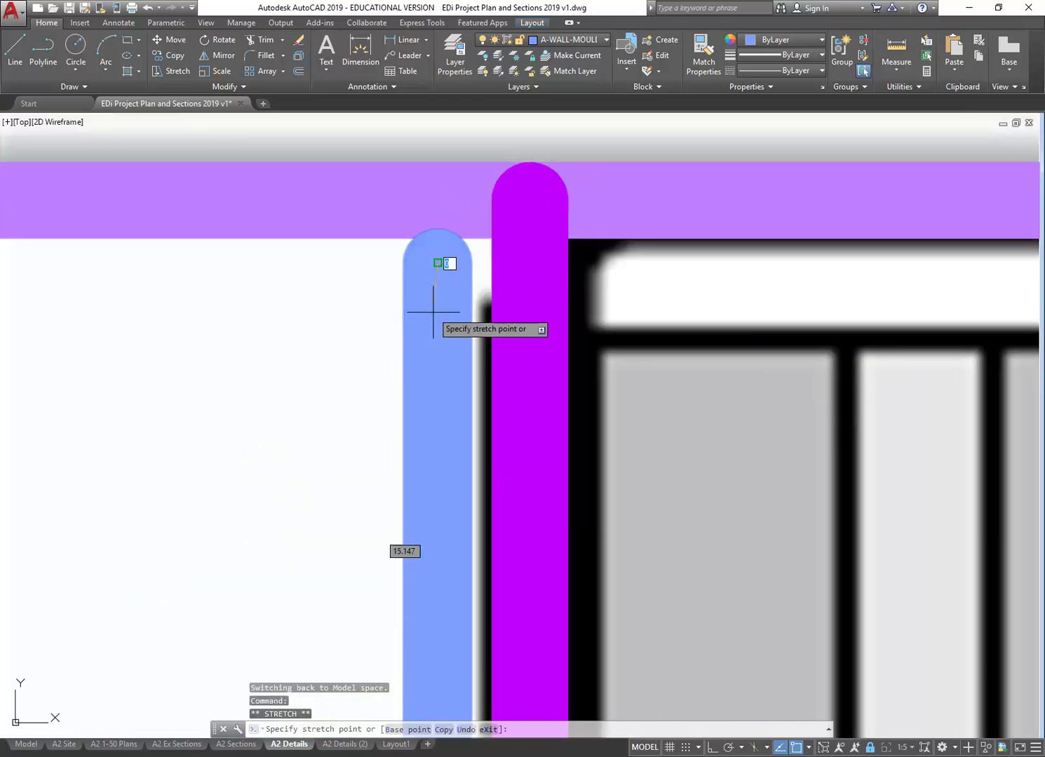
left_click(711, 746)
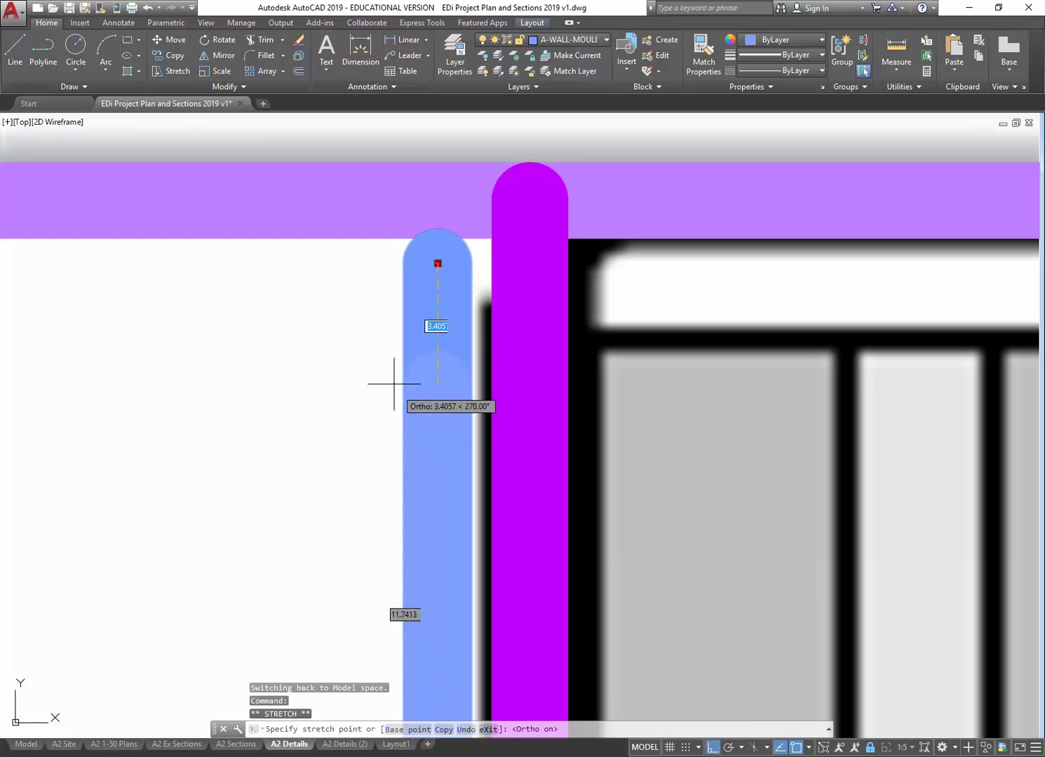
left_click(371, 317)
scroll(325, 329, "down", 3)
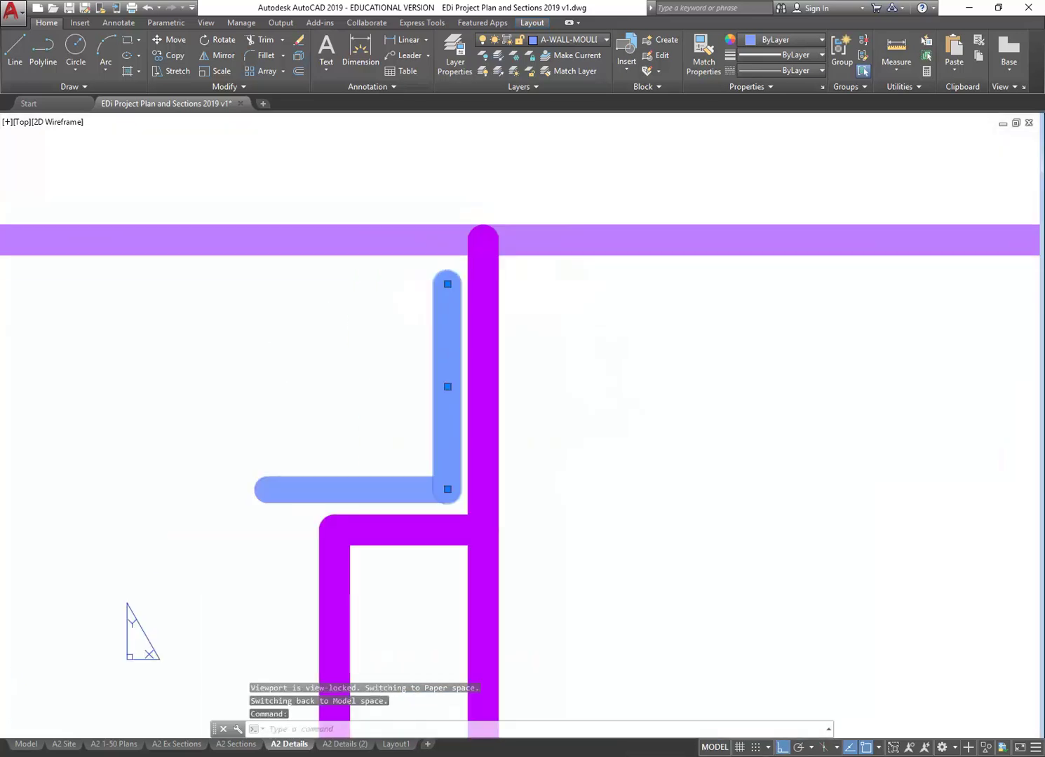
scroll(292, 422, "up", 2)
scroll(314, 400, "down", 8)
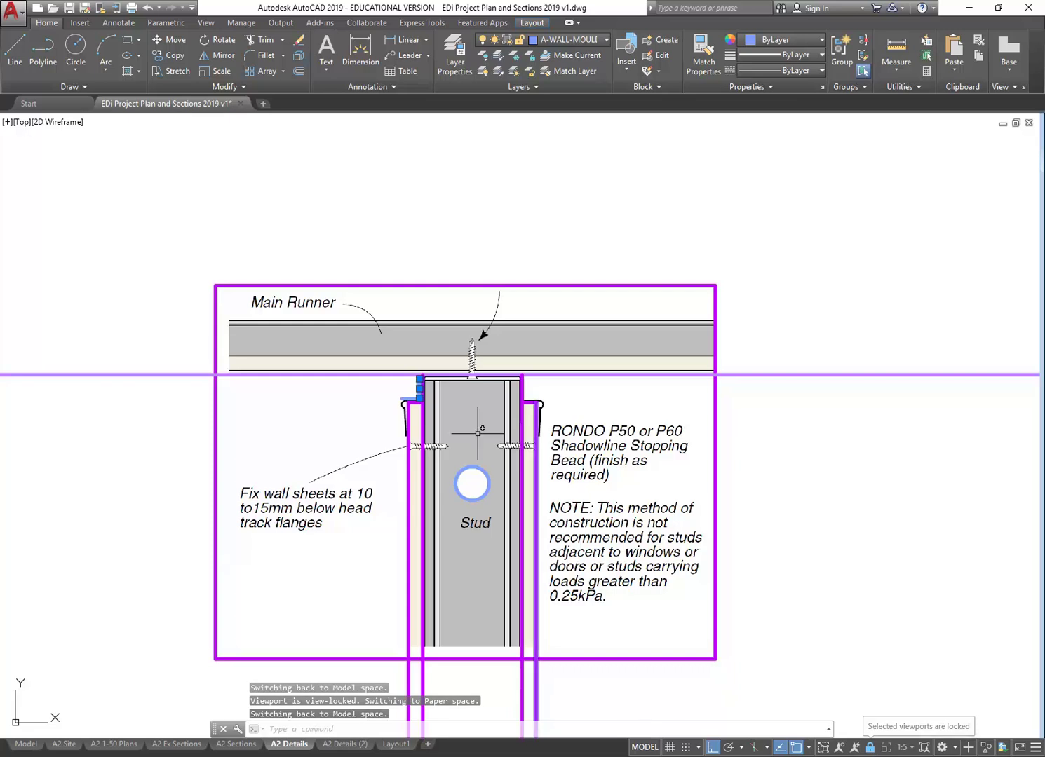
scroll(397, 393, "up", 7)
scroll(397, 394, "up", 4)
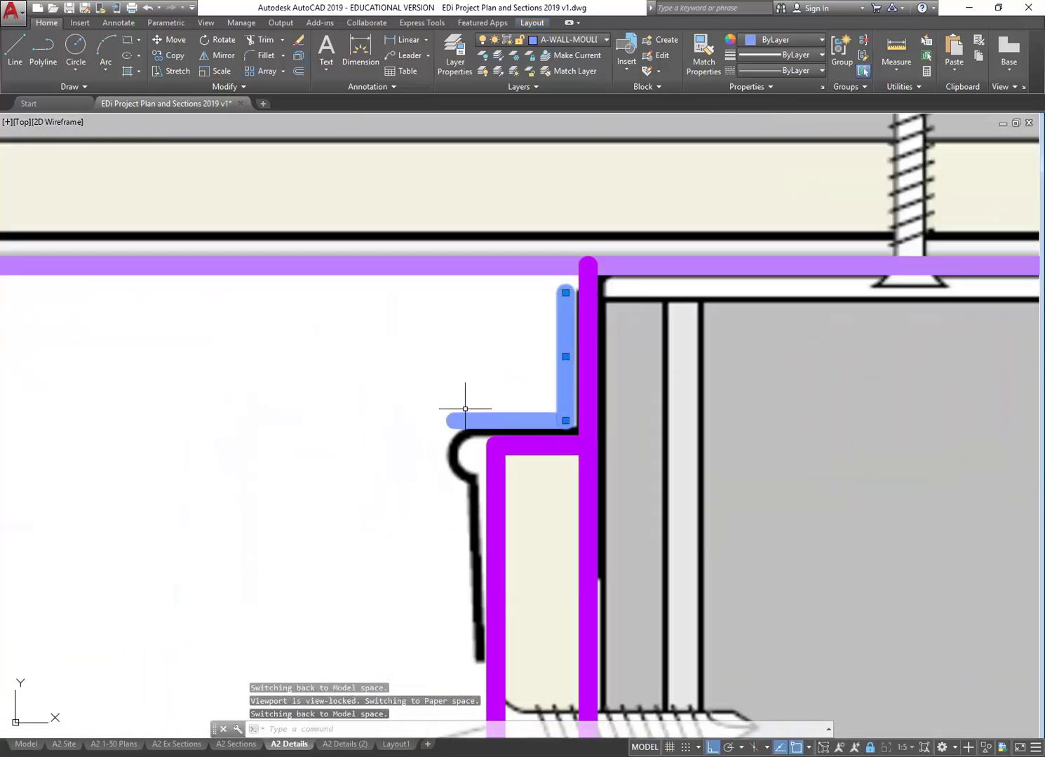
key("Escape")
key("Escape")
Step: Trace the bead's sloping outer leg with a line from its lower tip up to the nose, with Ortho off
left_click(12, 49)
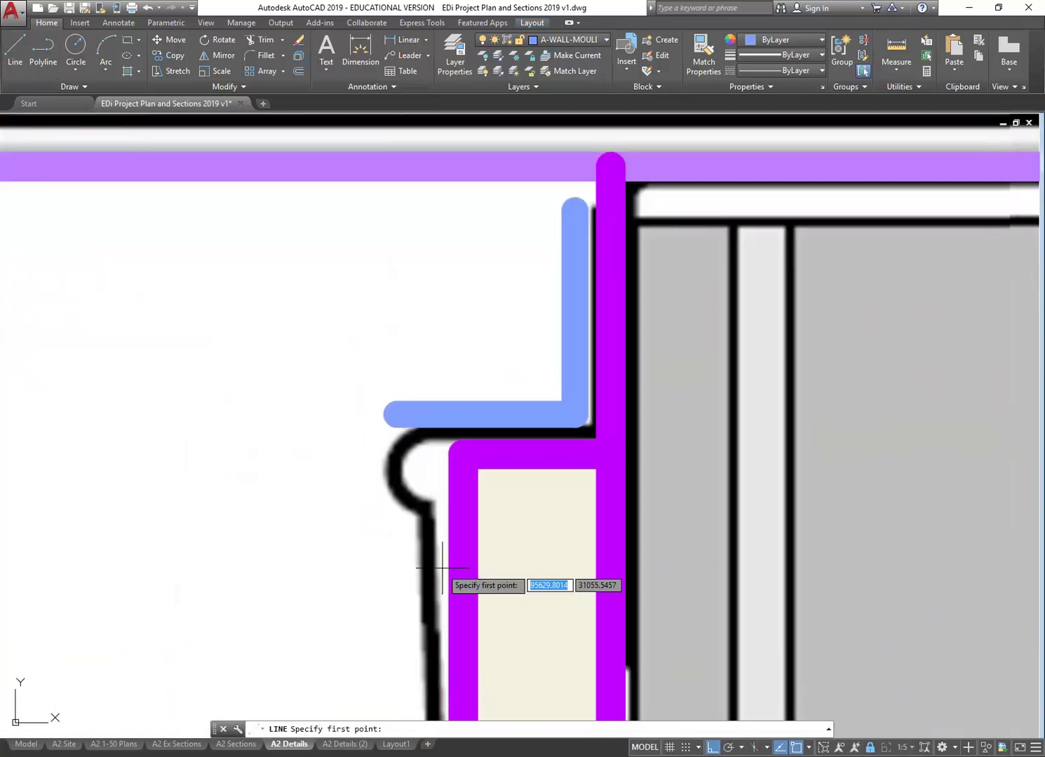
middle_click_drag(462, 651, 411, 483)
left_click(384, 631)
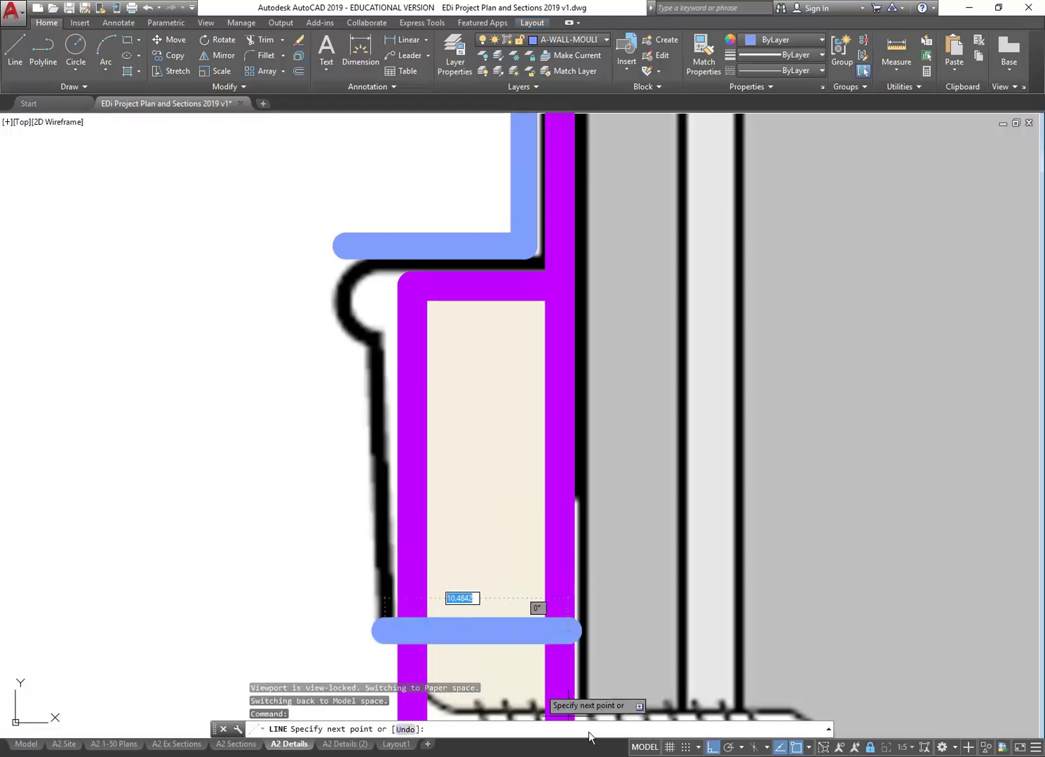
left_click(713, 747)
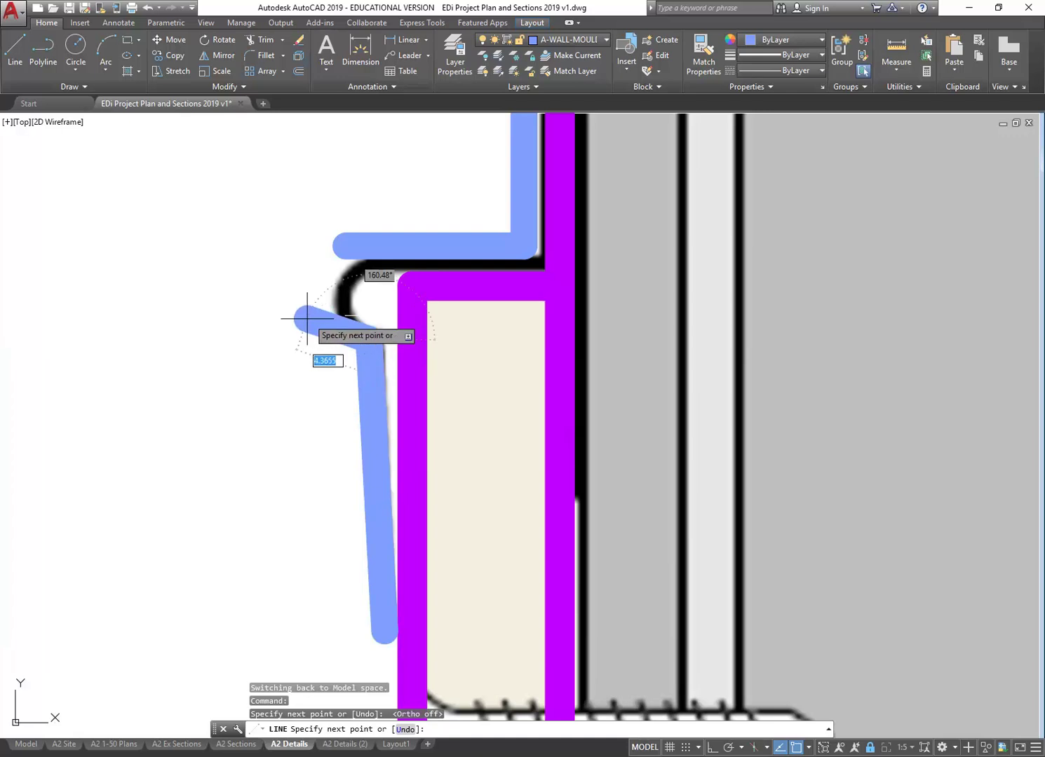
Step: Continue the line with a short horizontal return to the left from the sloping leg's upper end, with Ortho on
scroll(304, 316, "up", 3)
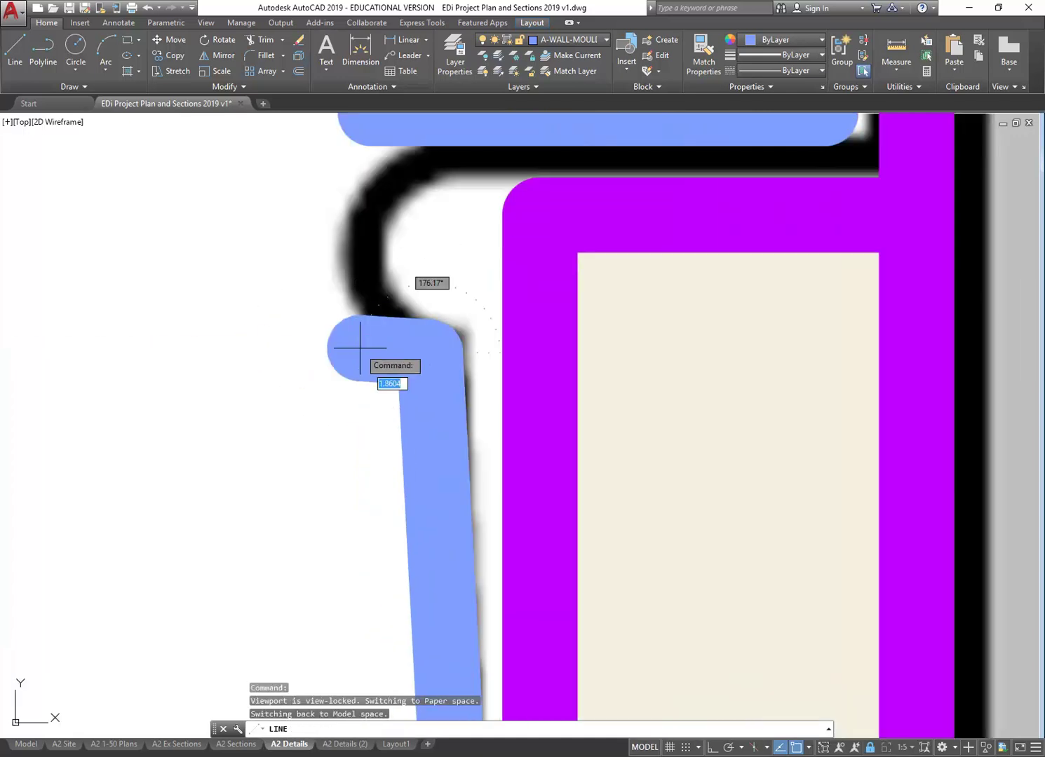
left_click(369, 331)
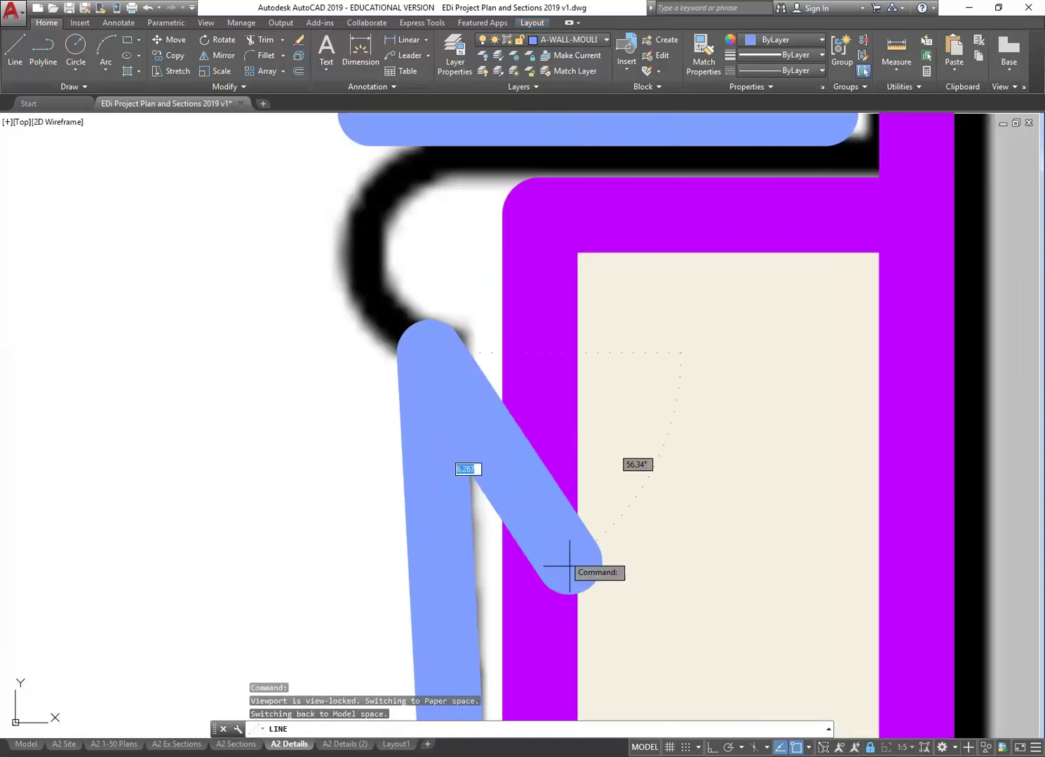
left_click(713, 747)
middle_click_drag(354, 251, 331, 310)
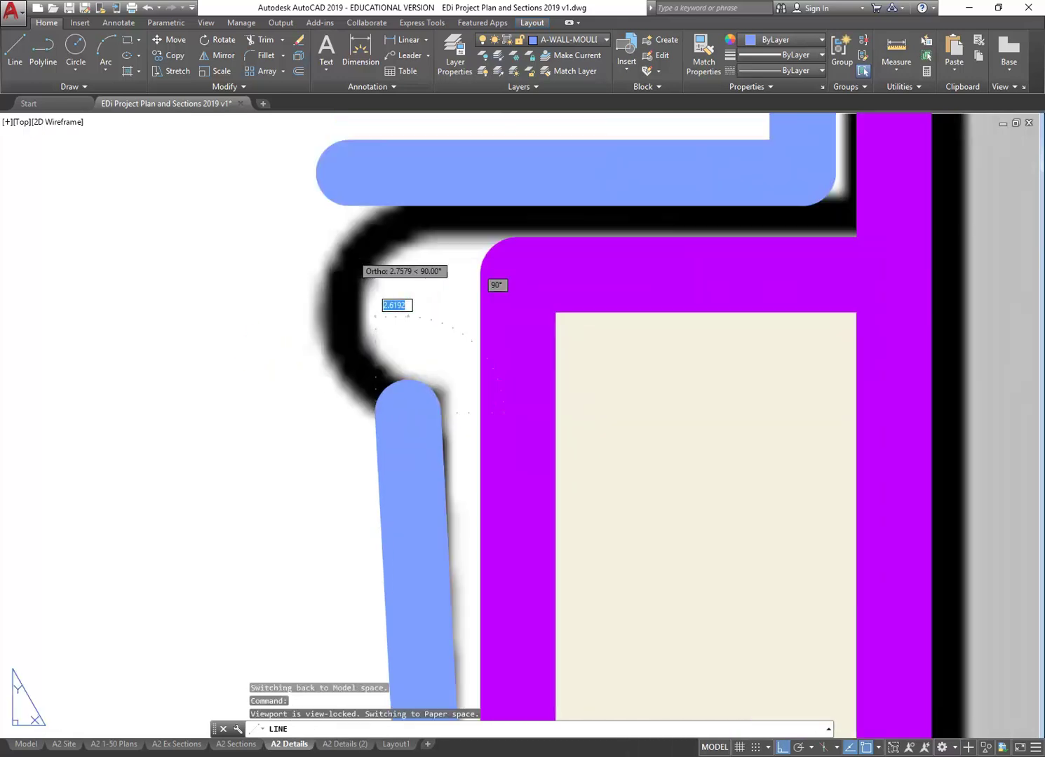
left_click(349, 415)
key("Escape")
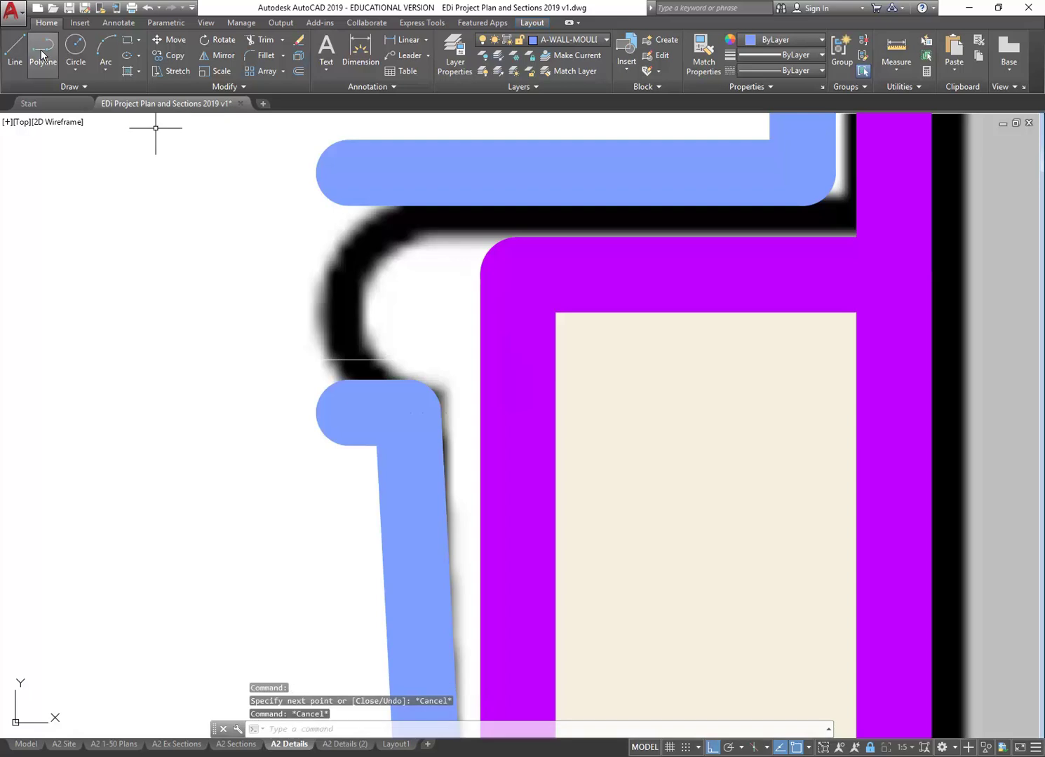
Step: Draw a 2-Point circle spanning the left ends of the bead's upper horizontal leg and the short return below it
left_click(103, 69)
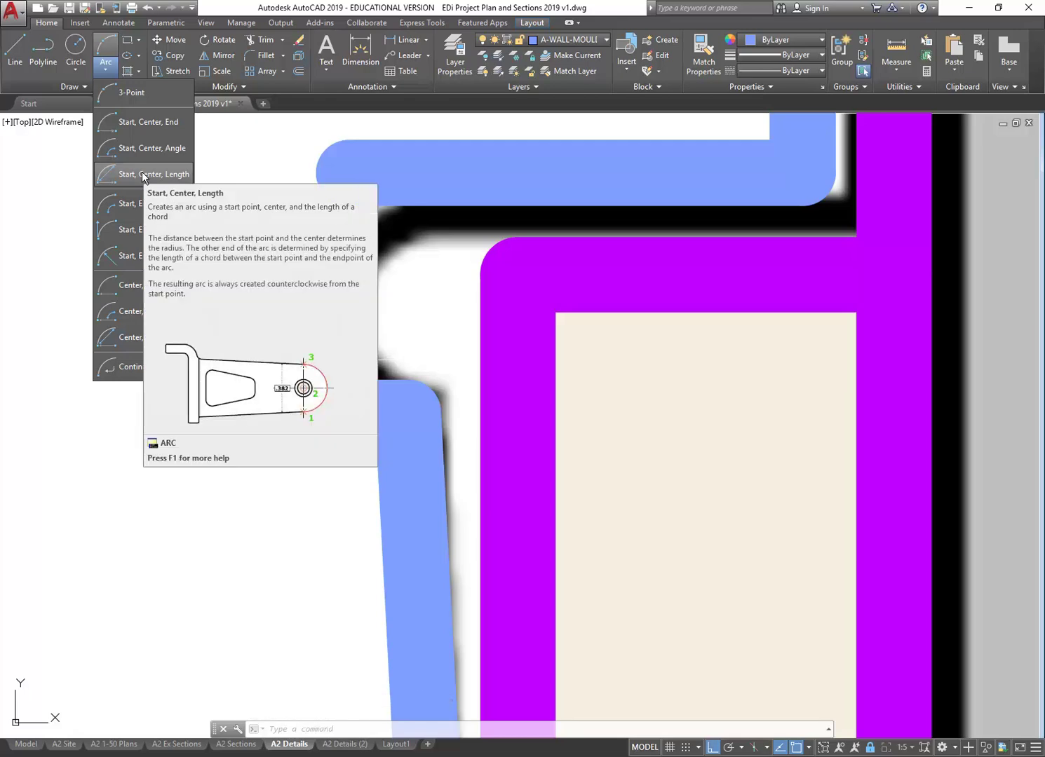
left_click(79, 70)
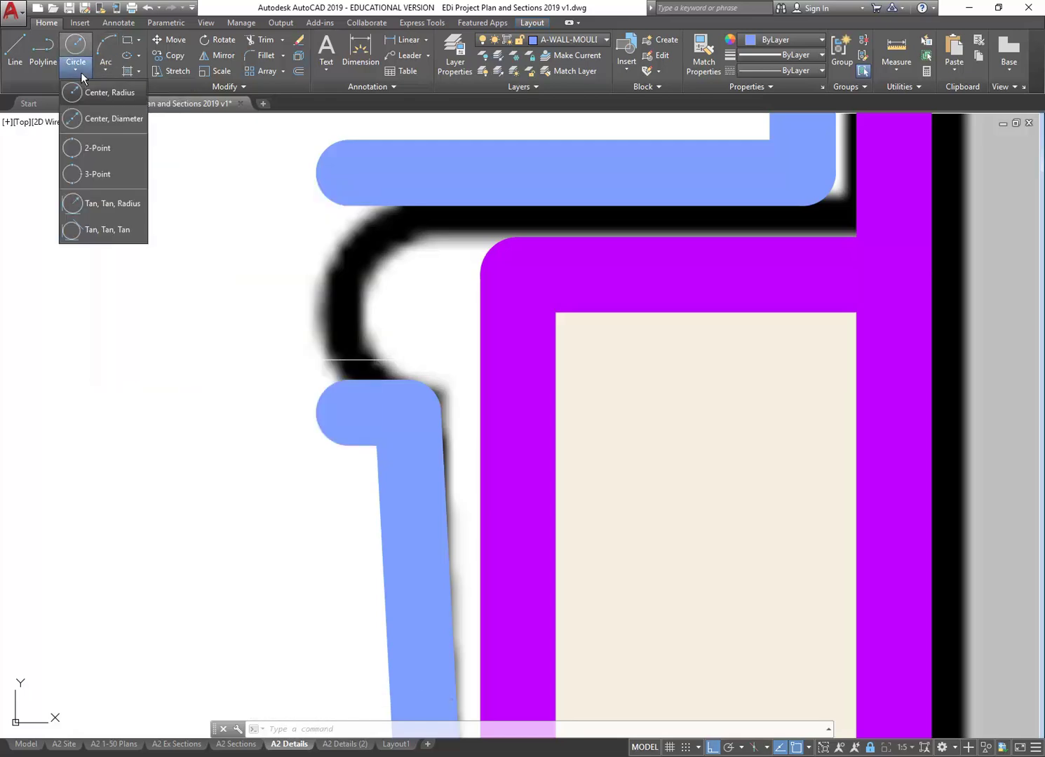
left_click(83, 145)
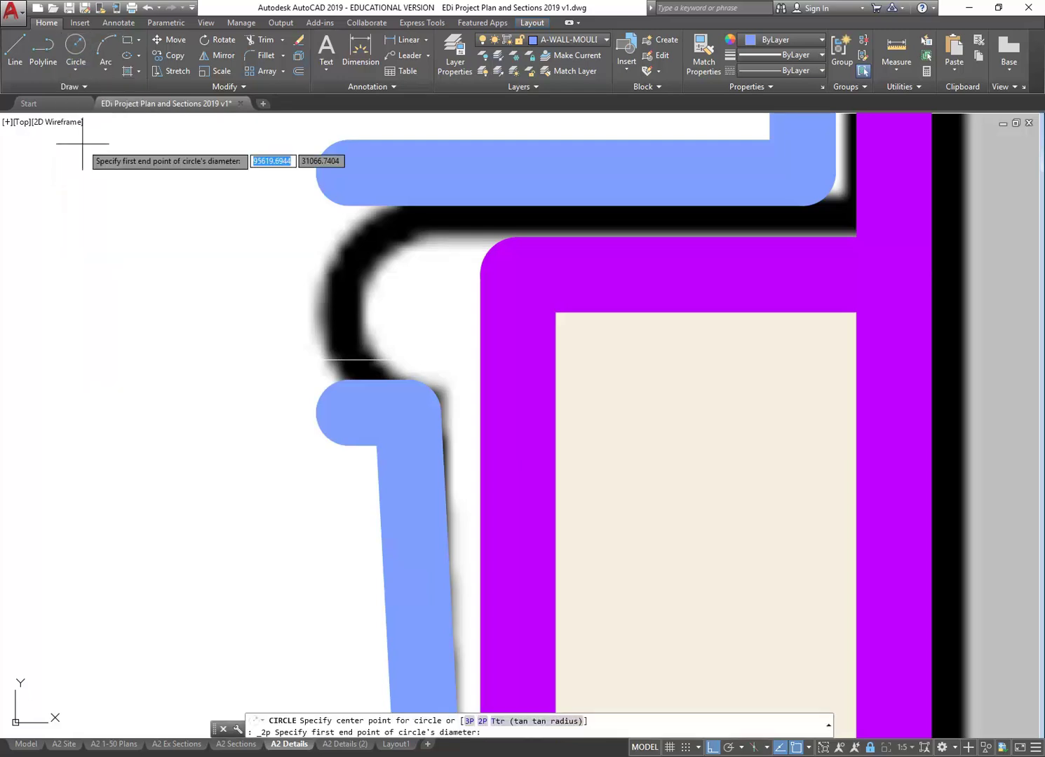
left_click(348, 172)
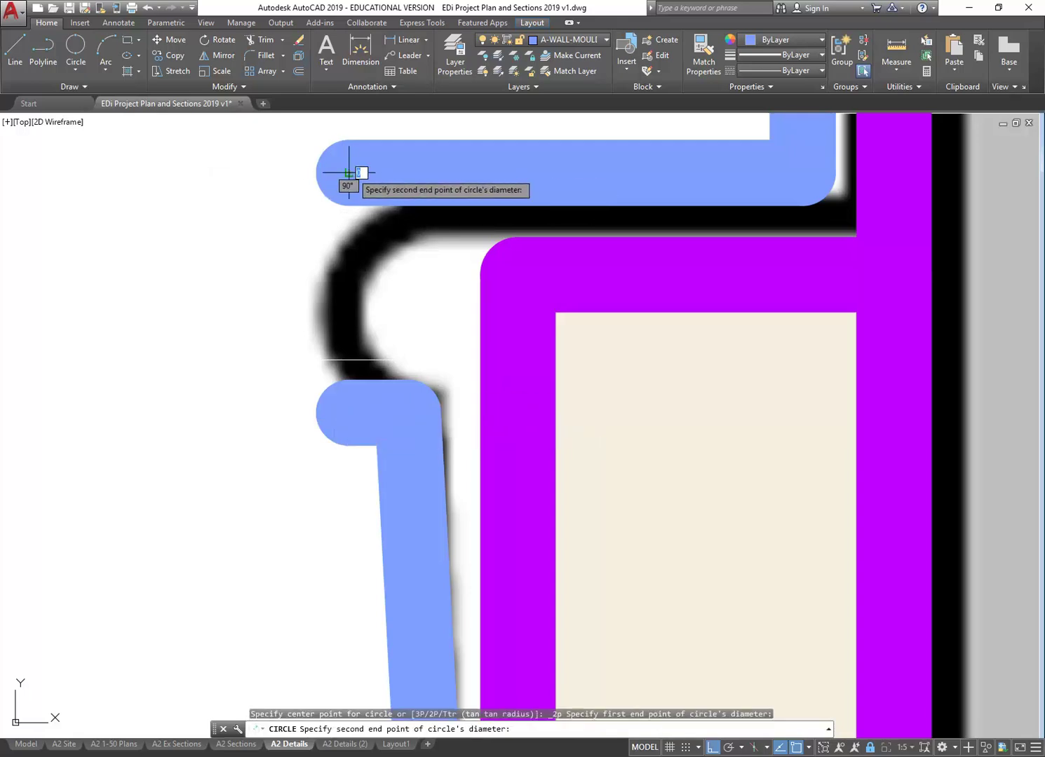
left_click(343, 413)
Step: Add the LineWeight toggle to the status bar and turn off the lineweight display
scroll(299, 323, "down", 4)
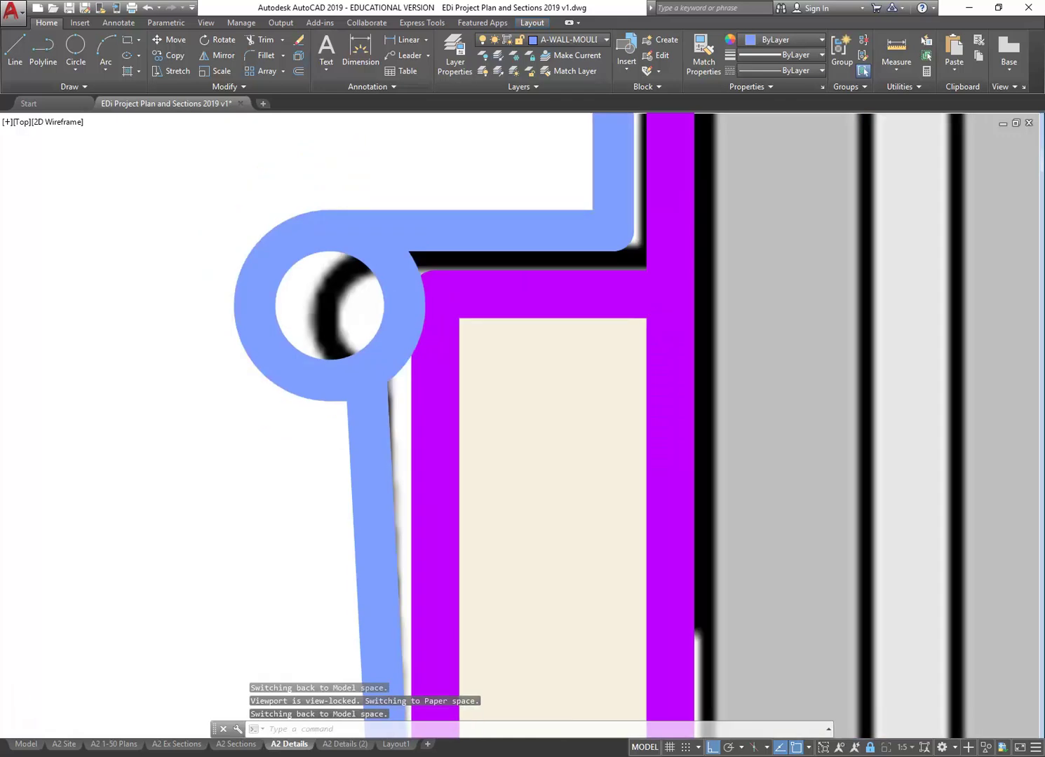
scroll(298, 317, "up", 2)
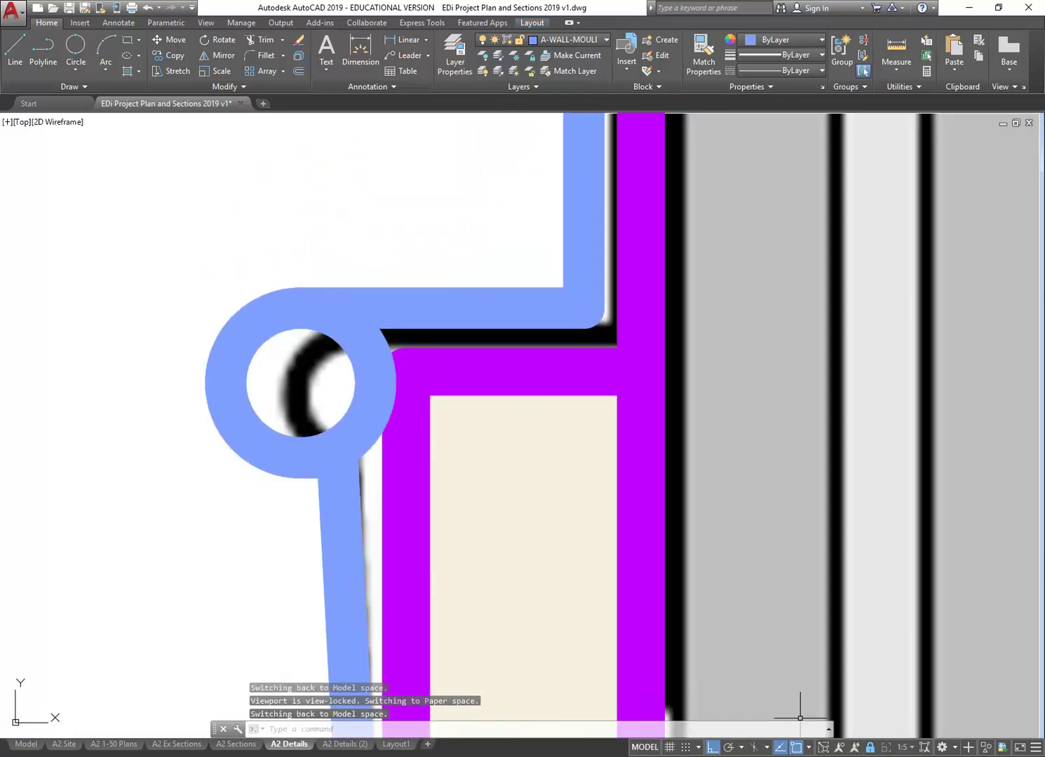
left_click(1036, 749)
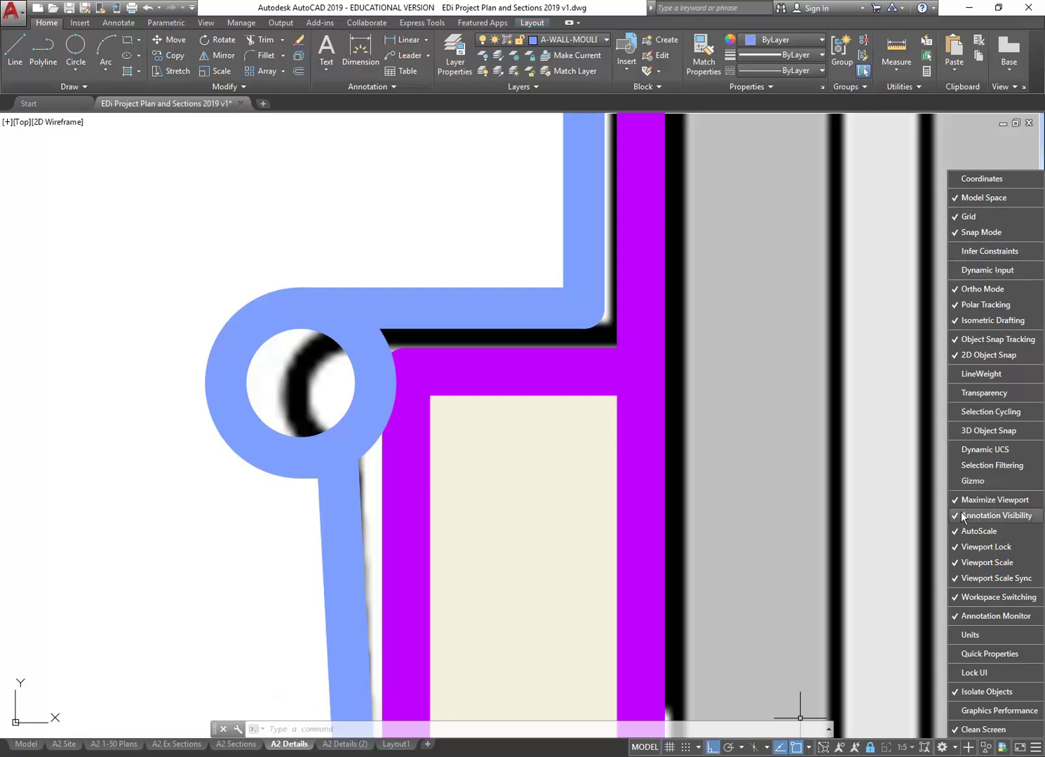
left_click(957, 375)
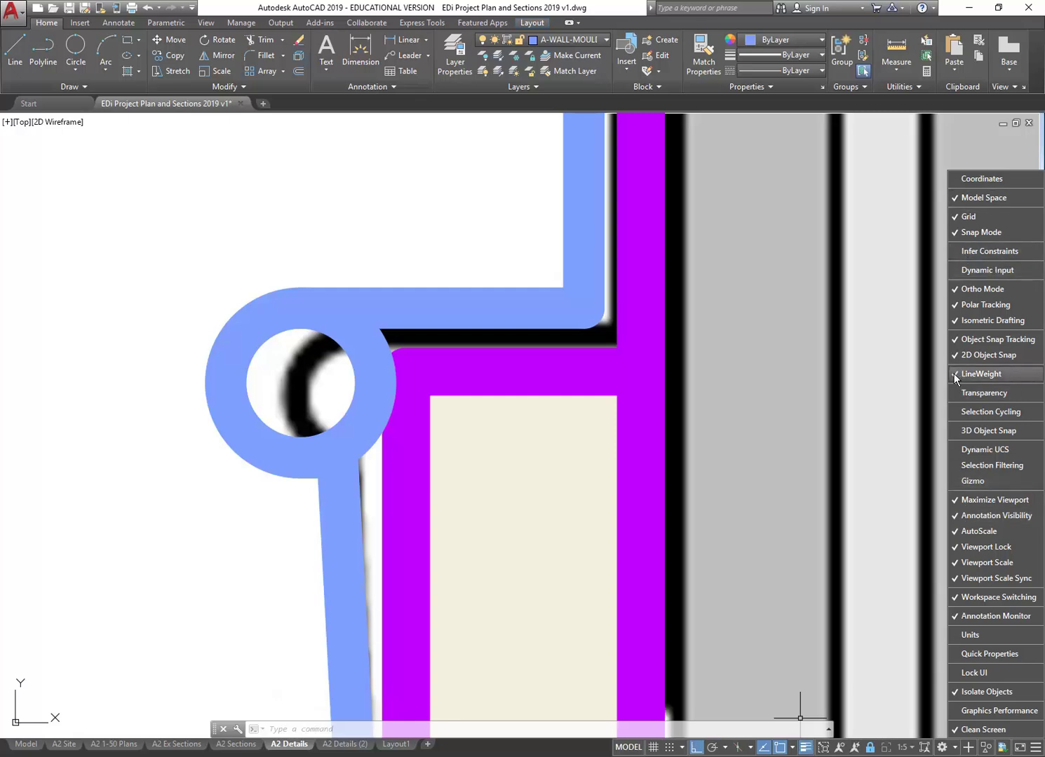
left_click(1035, 749)
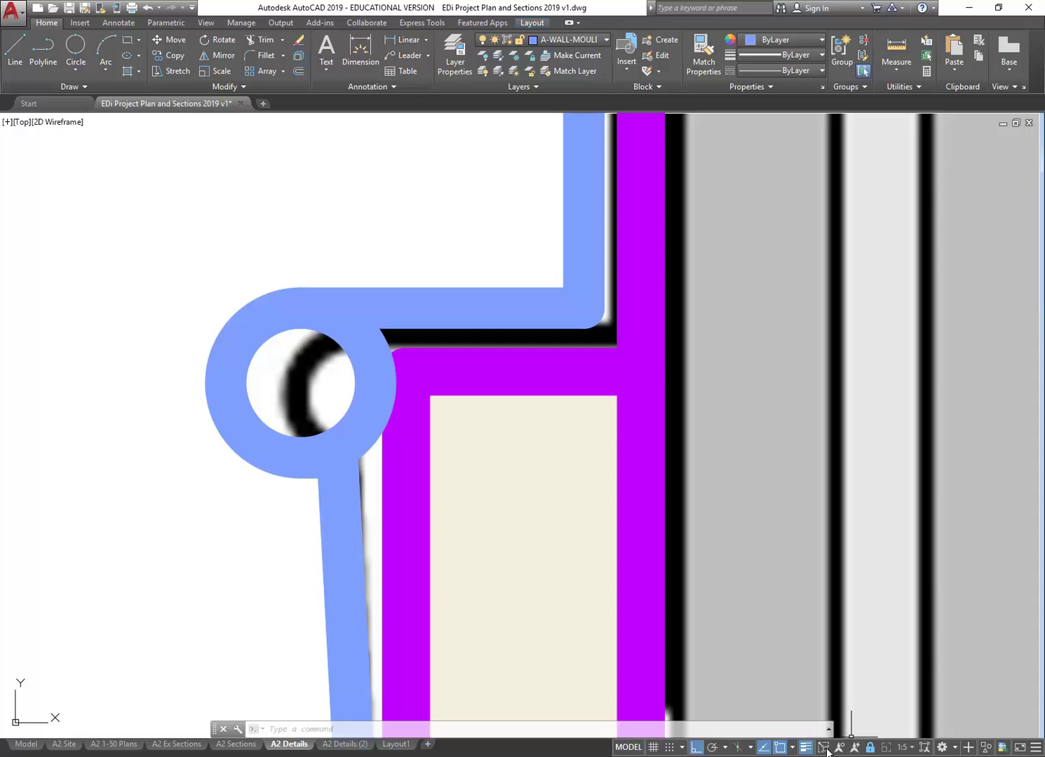
left_click(806, 748)
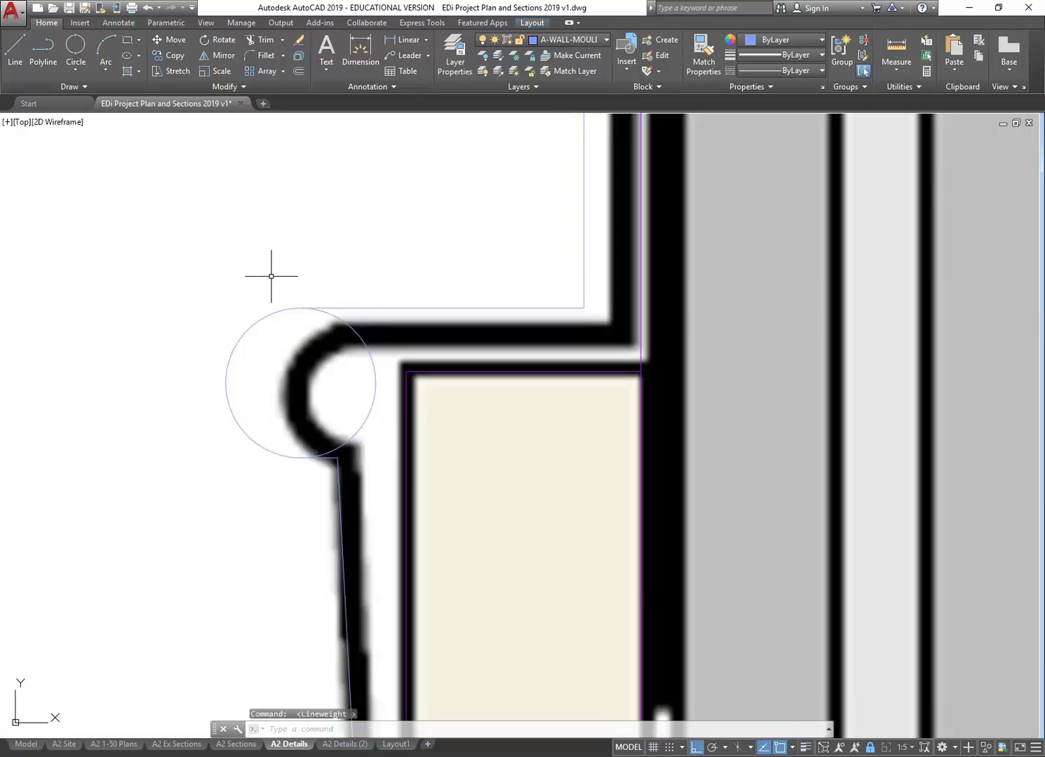
Step: Trim away the right half of the circle, using the upper horizontal leg and the short return as cutting edges
scroll(271, 275, "up", 2)
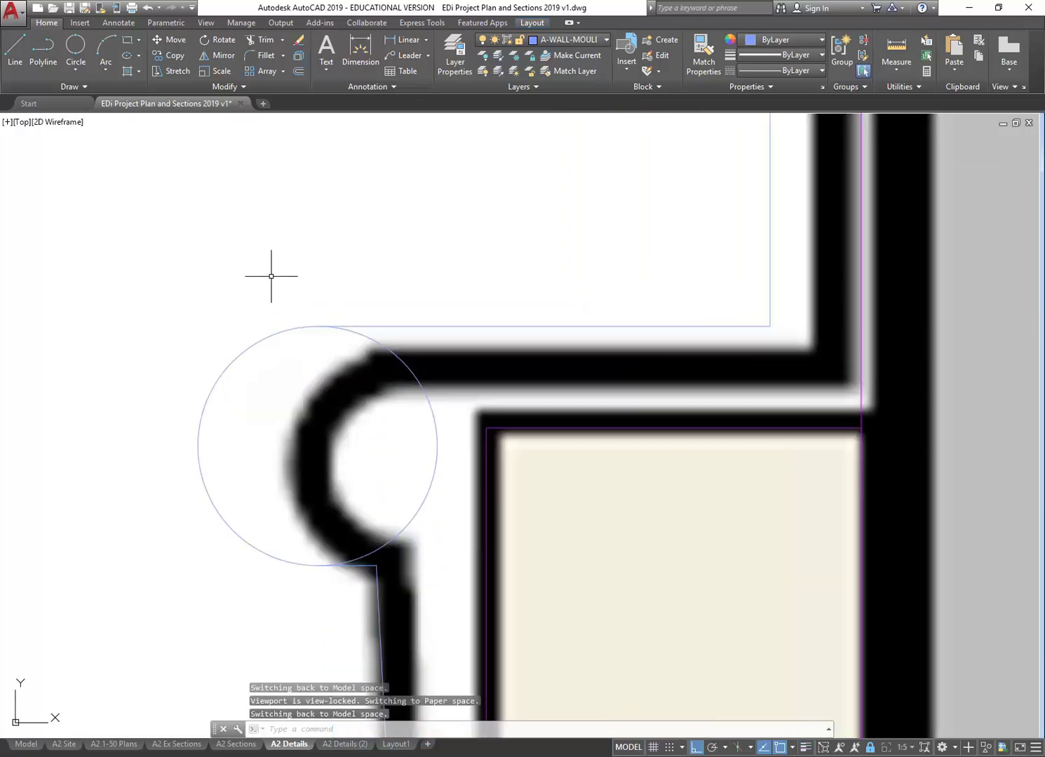
left_click(265, 42)
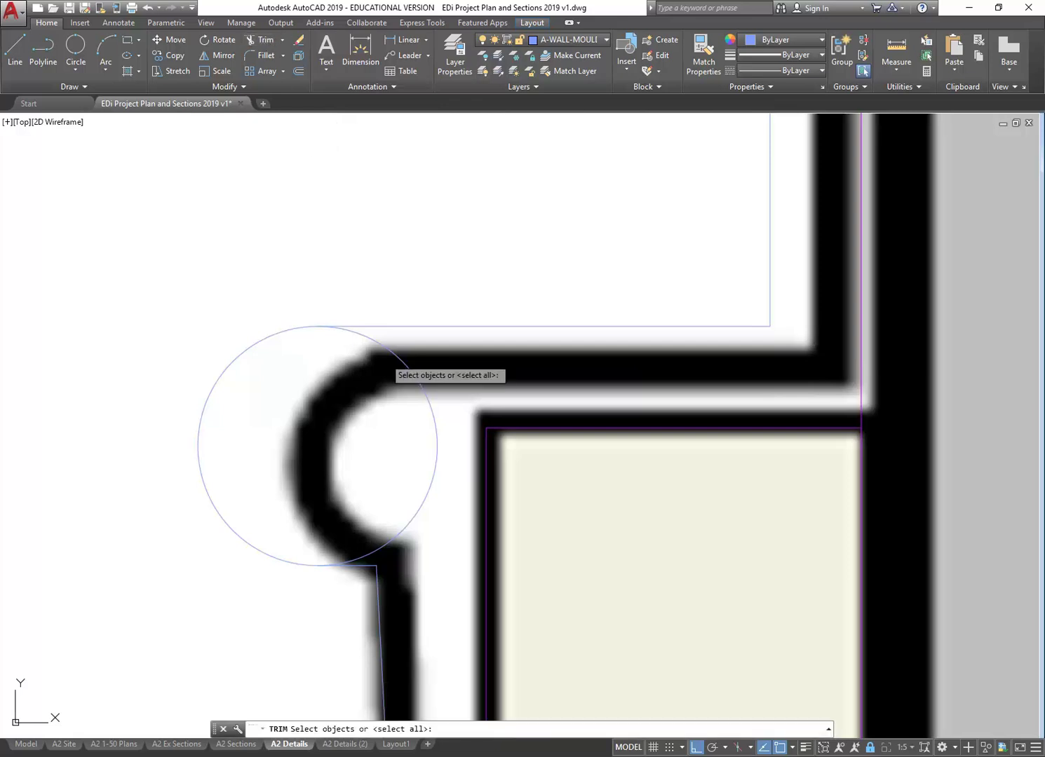
left_click(351, 325)
left_click(355, 565)
key("Return")
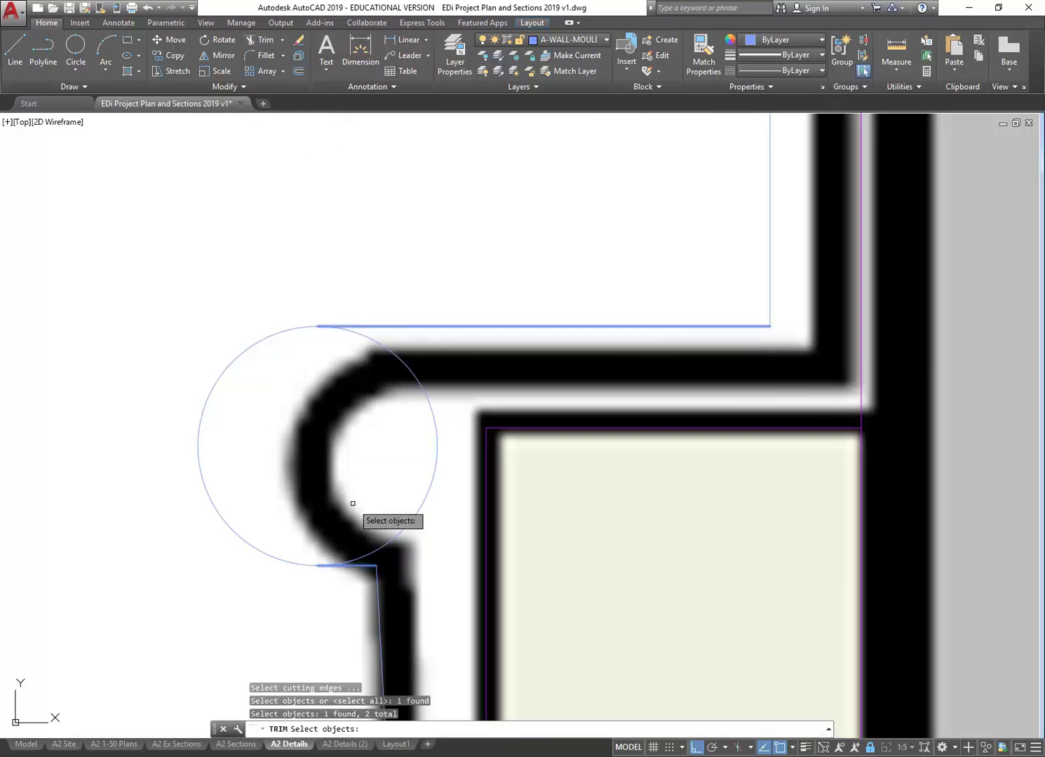
left_click(437, 445)
right_click(355, 383)
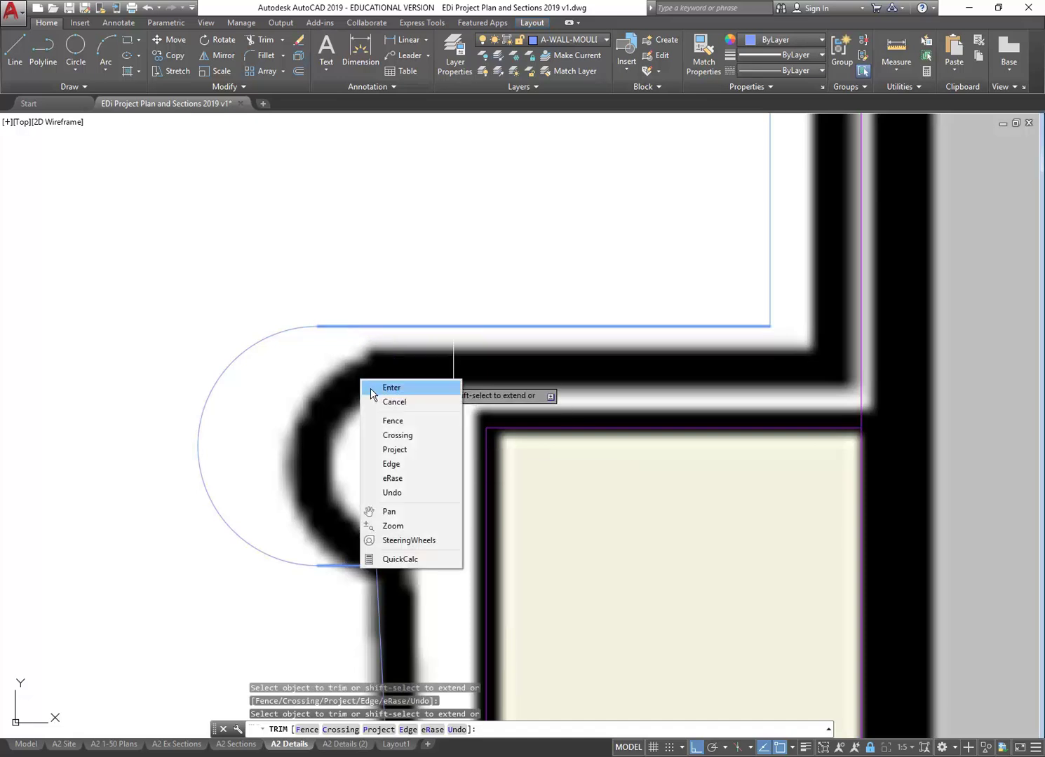
left_click(394, 390)
Step: Turn the lineweight display back on and check the bead profile against the traced detail
scroll(420, 485, "down", 3)
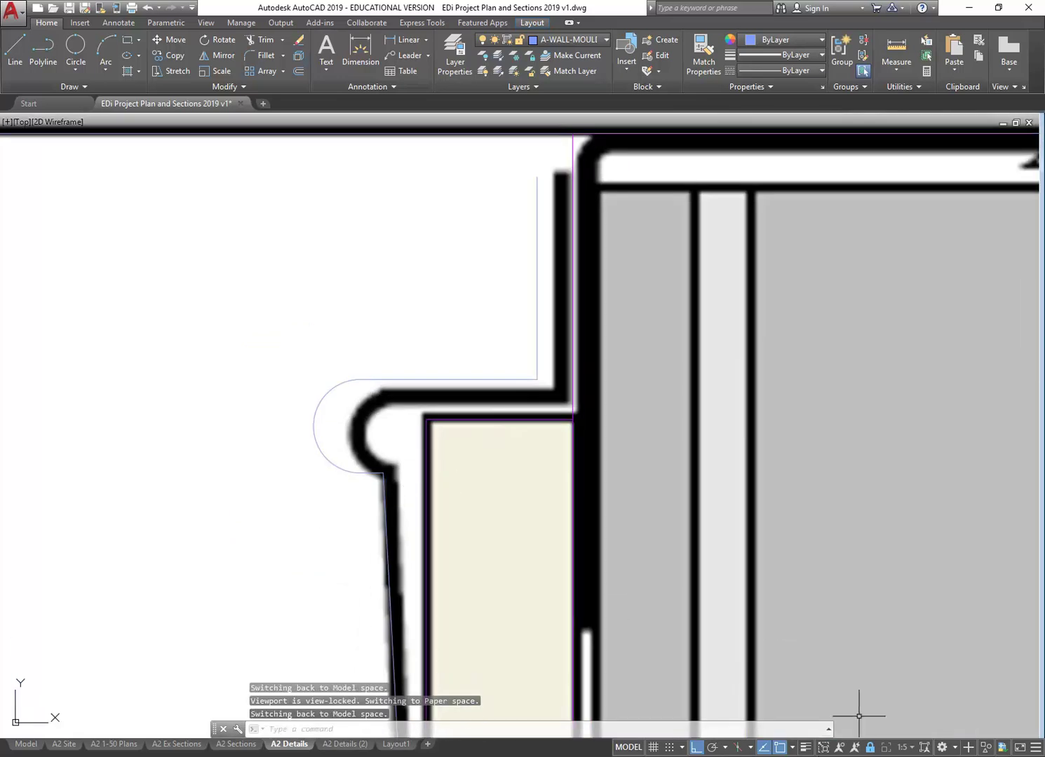
left_click(805, 749)
scroll(634, 546, "down", 5)
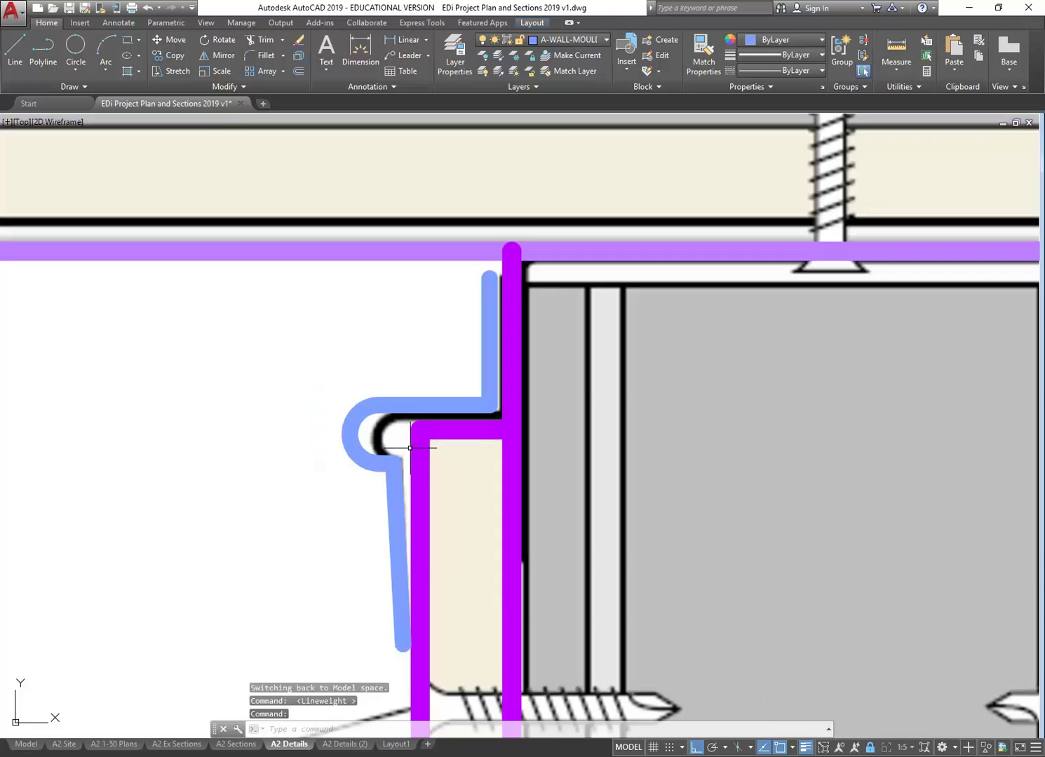
scroll(340, 347, "down", 2)
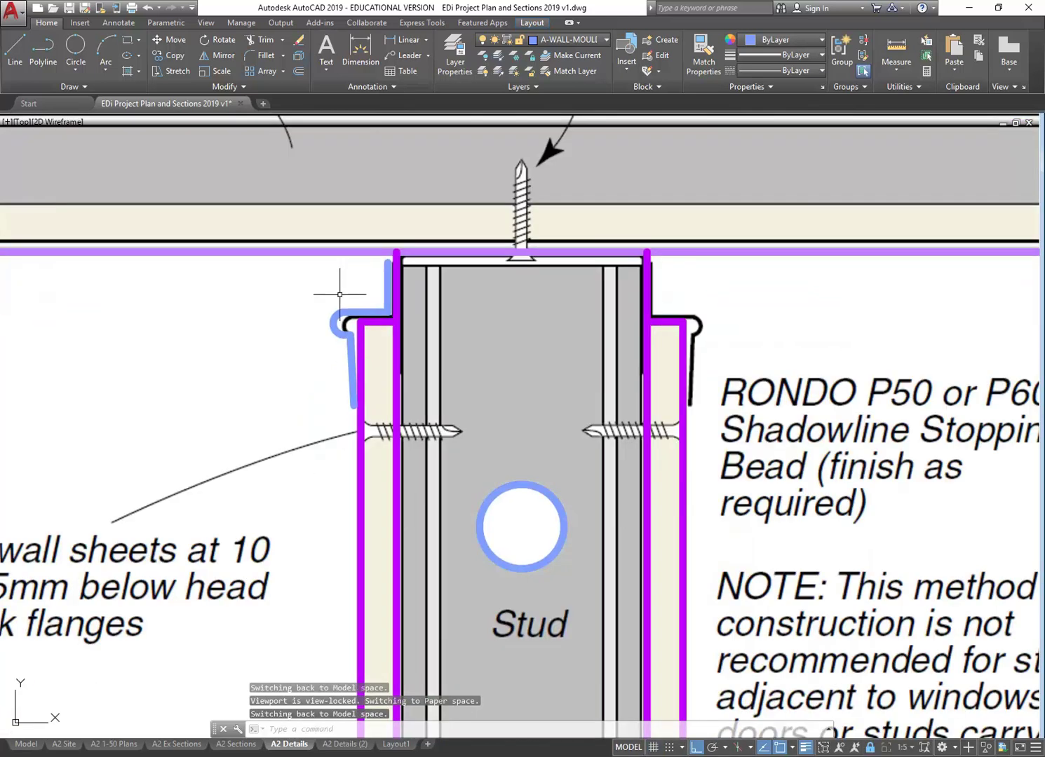
scroll(340, 294, "up", 5)
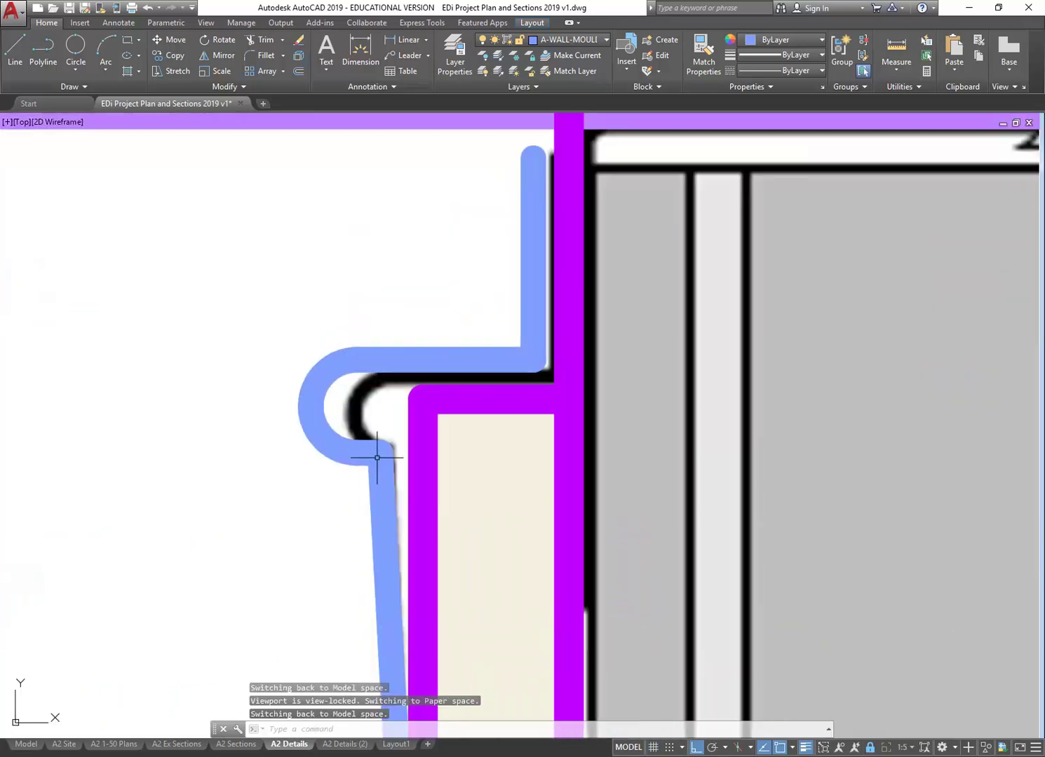
Step: Stretch the stopping bead's rounded nose, with the upper end of its slanted leg, about 0.67 towards the wall
left_click(173, 71)
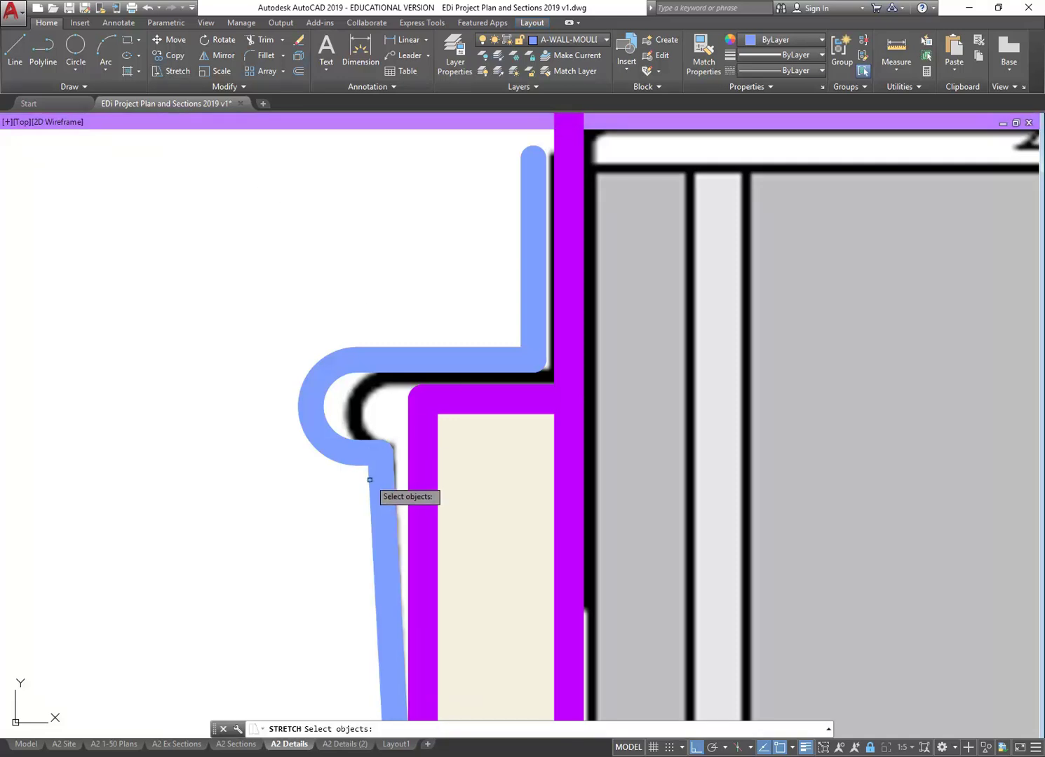
left_click(399, 482)
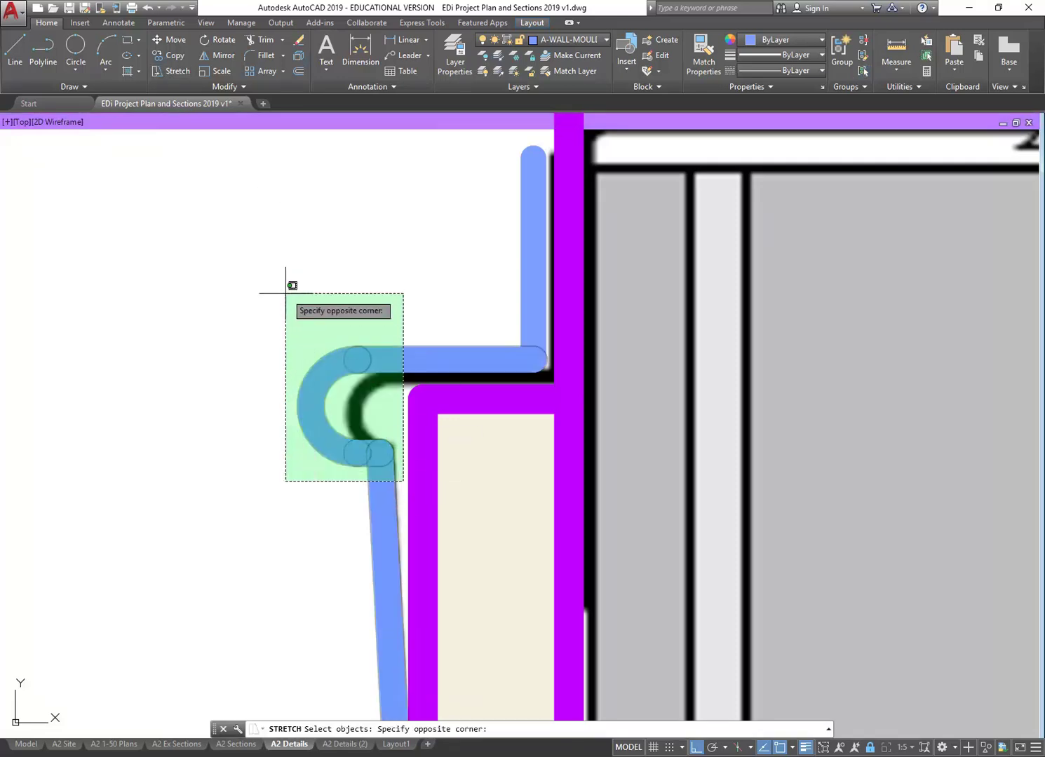
left_click(212, 267)
key("Return")
left_click(193, 290)
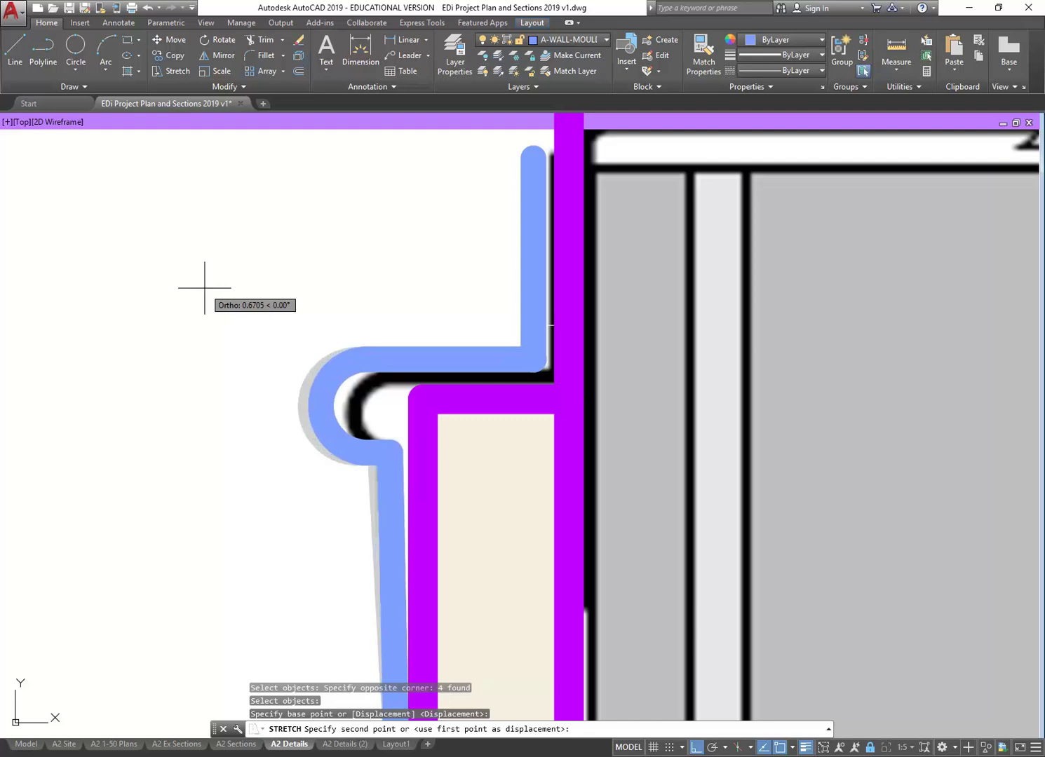
left_click(205, 287)
scroll(256, 284, "down", 5)
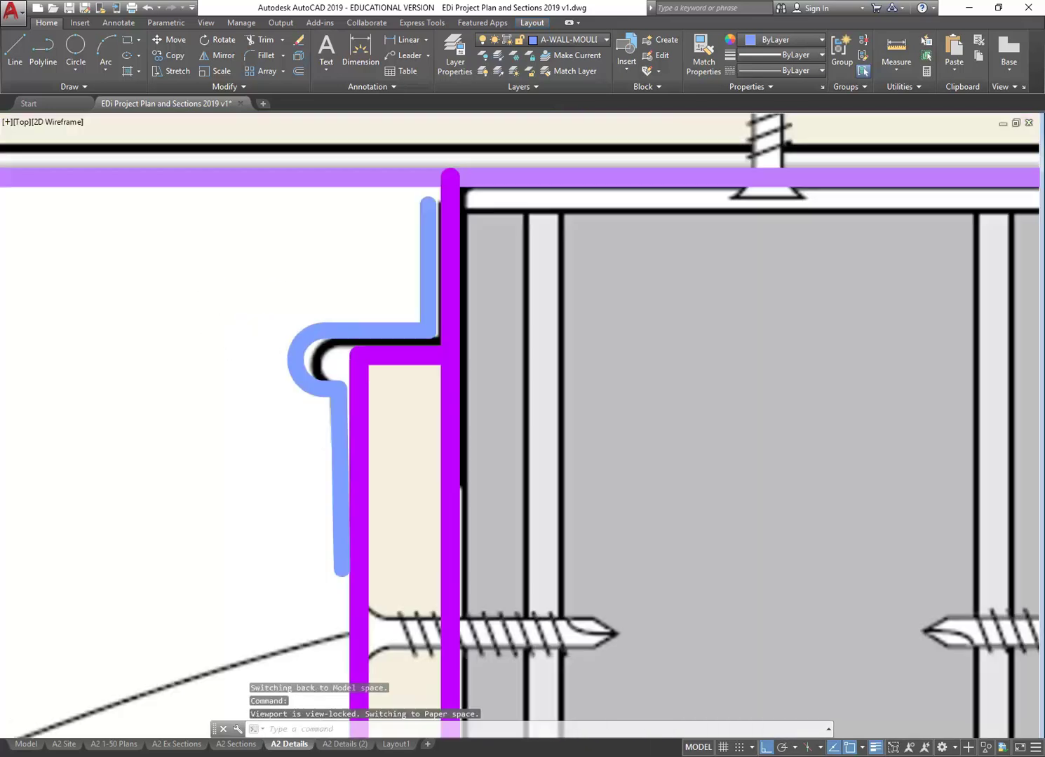
Step: Stretch only the bead's rounded nose about 0.59 further towards the wall, leaving the slanted leg in place
scroll(268, 268, "up", 2)
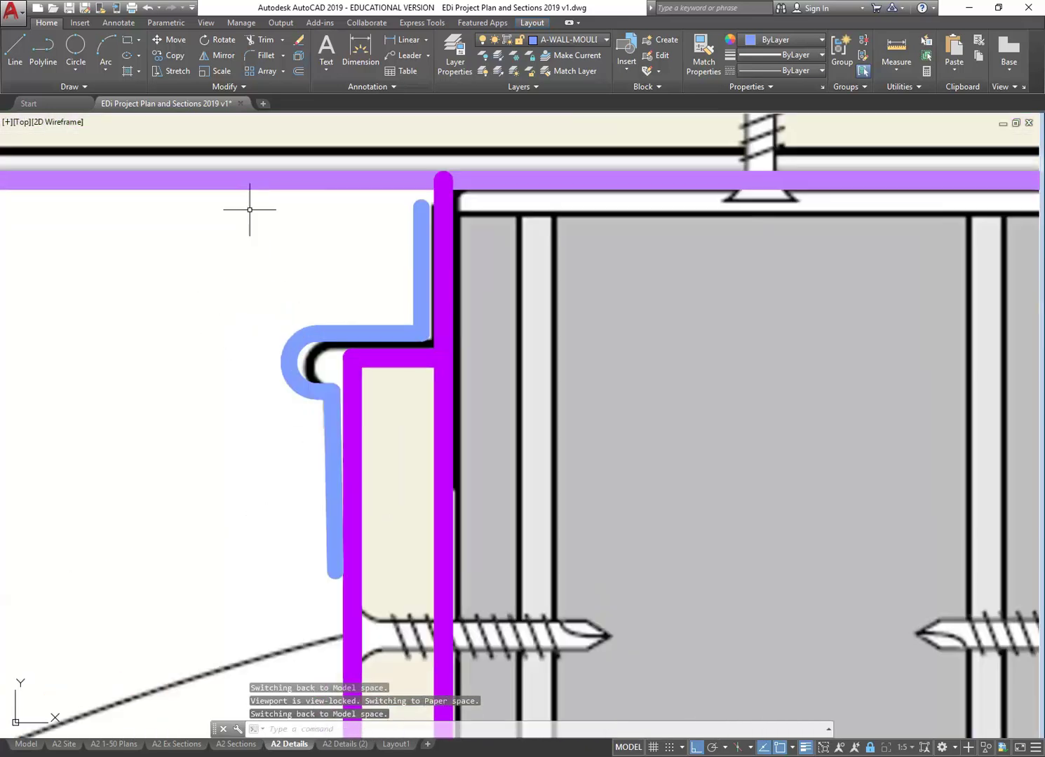
left_click(175, 73)
scroll(322, 280, "up", 4)
left_click(324, 600)
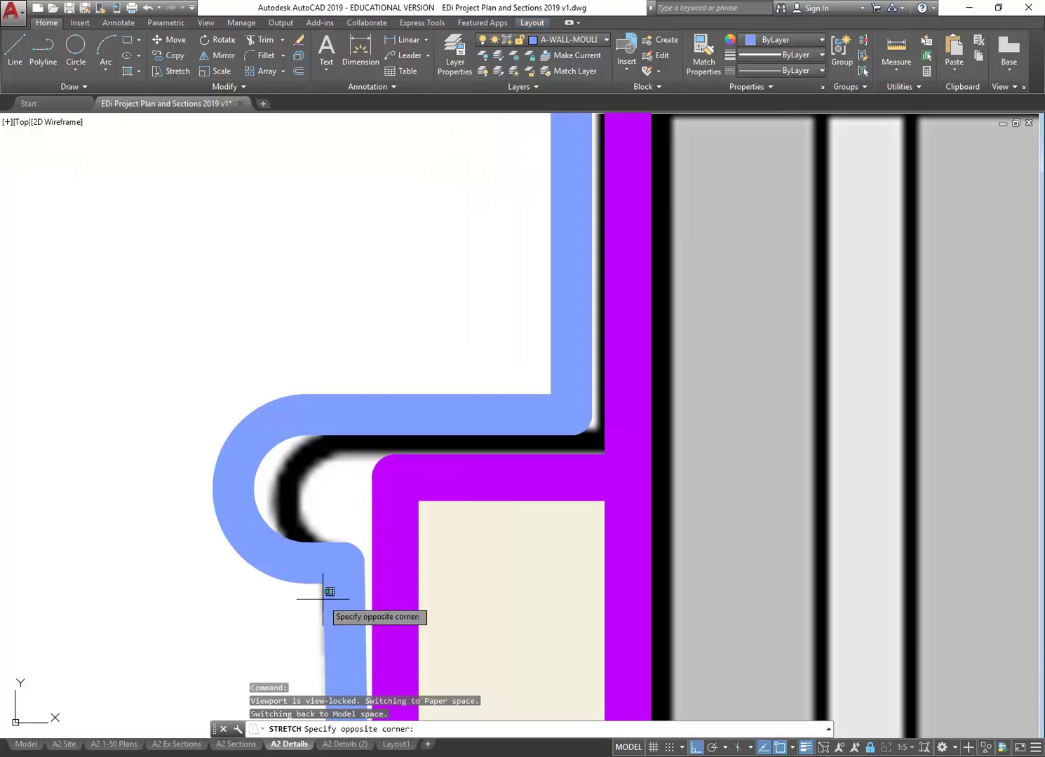
left_click(177, 324)
key("Return")
left_click(148, 307)
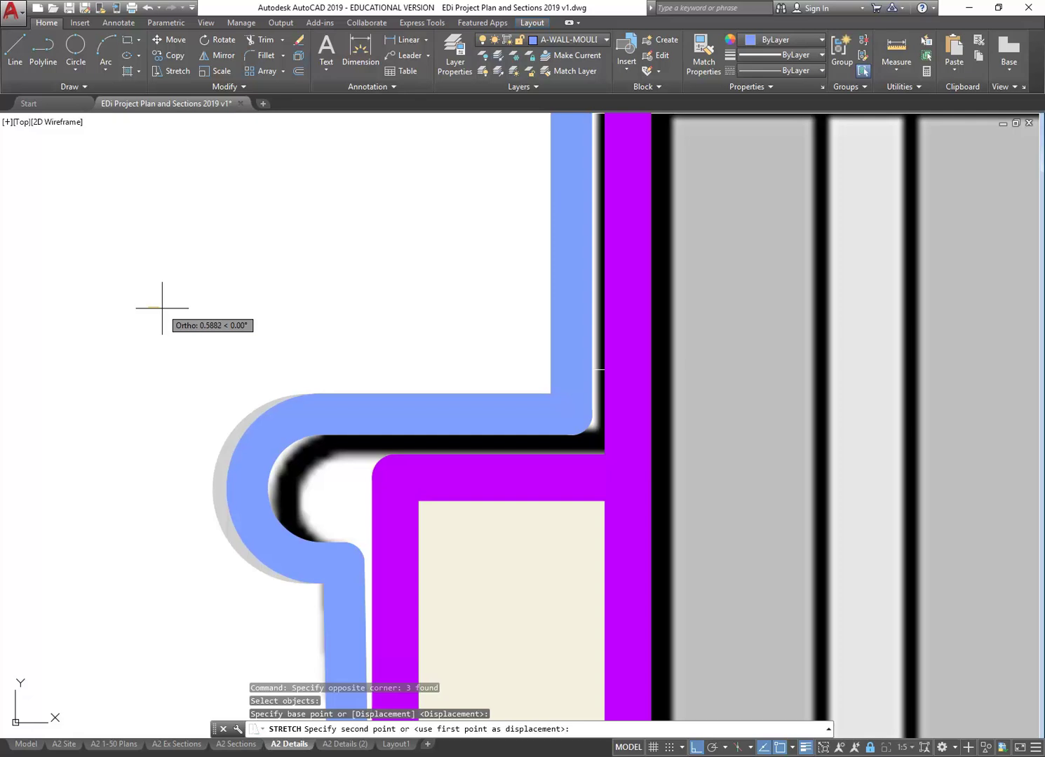
left_click(162, 308)
scroll(169, 312, "down", 5)
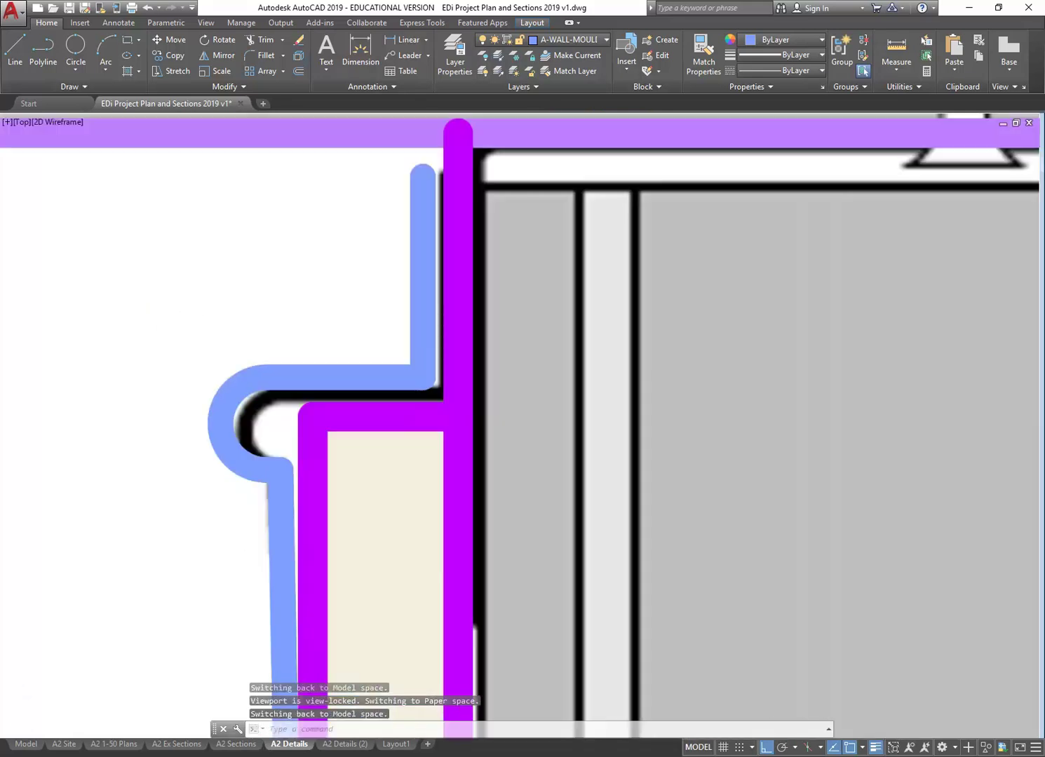
scroll(482, 358, "down", 2)
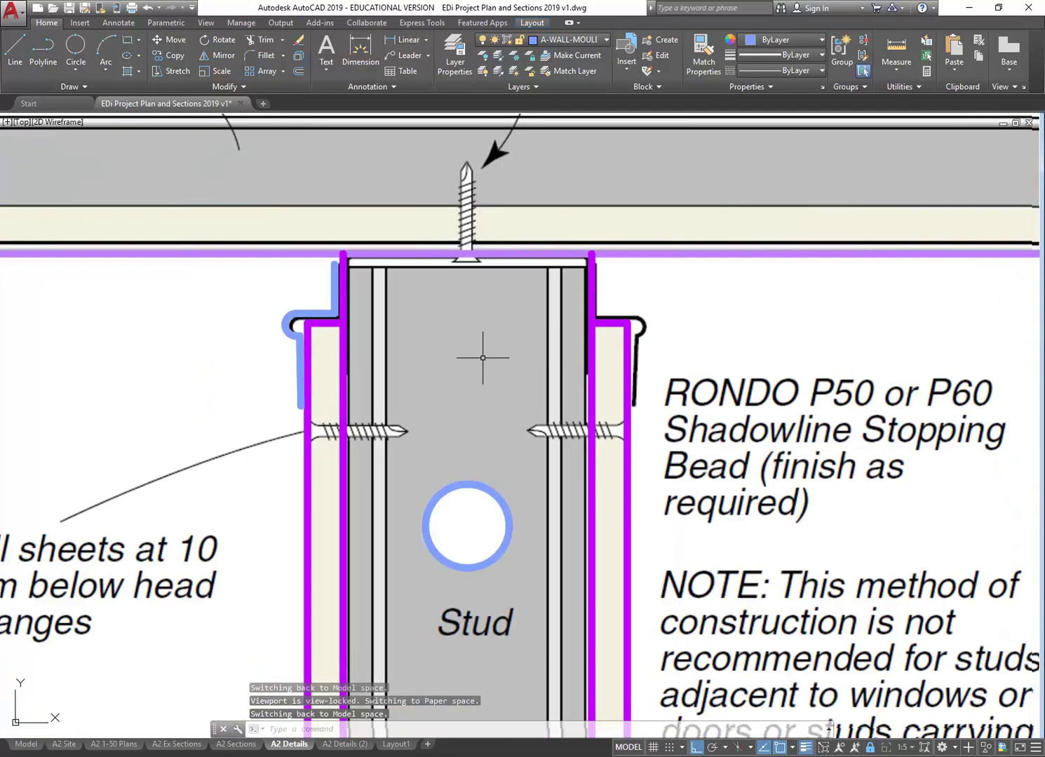
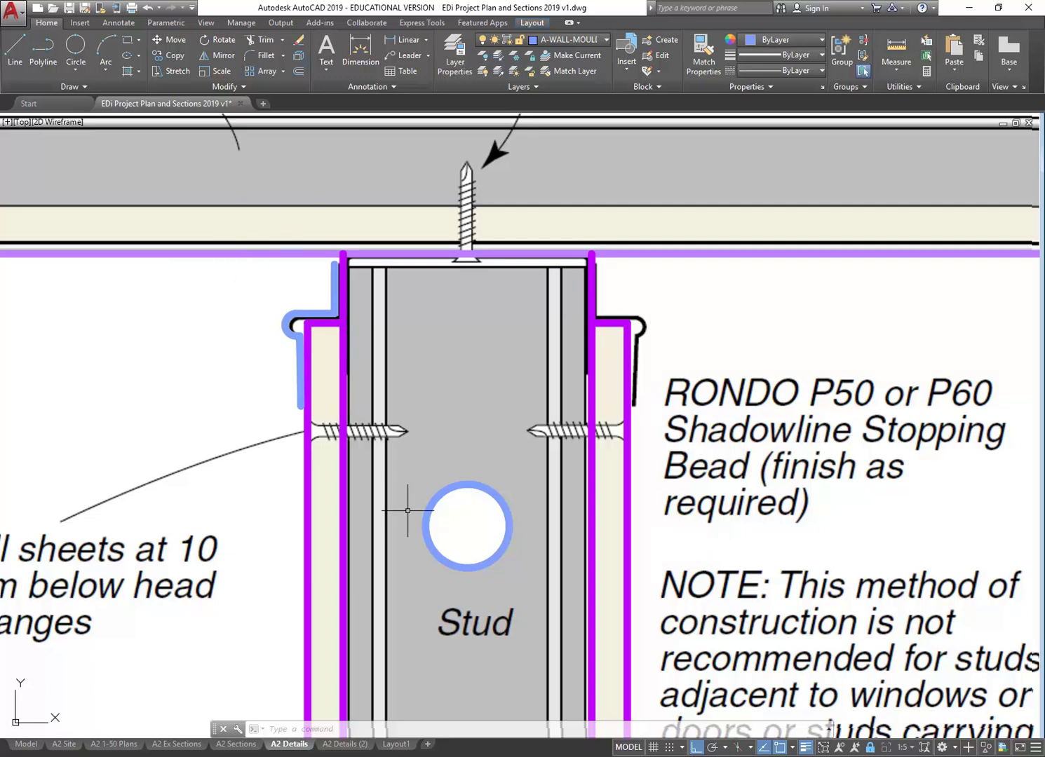
Step: Mirror the blue stopping bead about a vertical line through the stud circle's centre, keeping the original
left_click(246, 473)
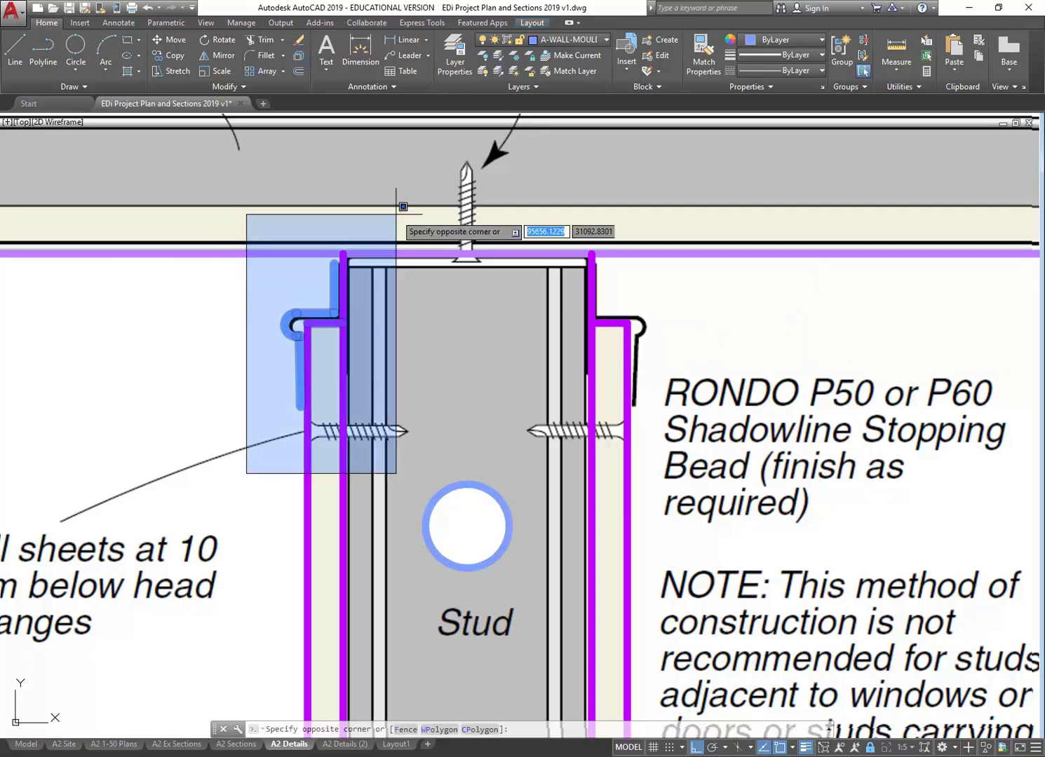
left_click(406, 200)
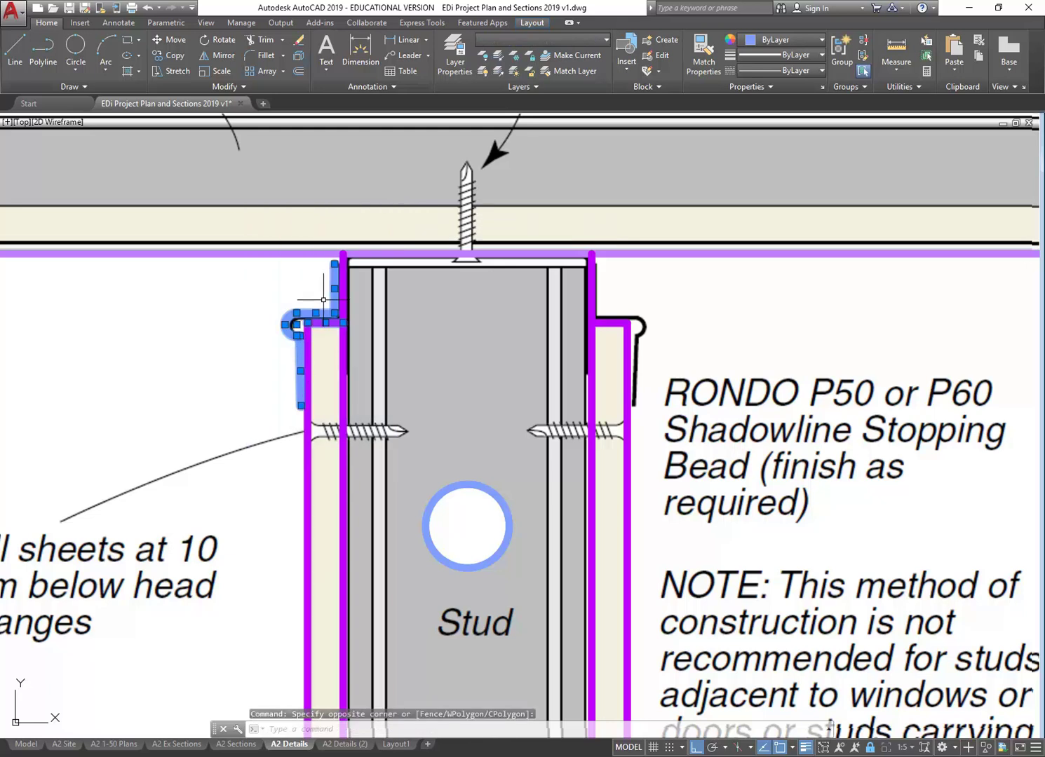
scroll(324, 299, "up", 3)
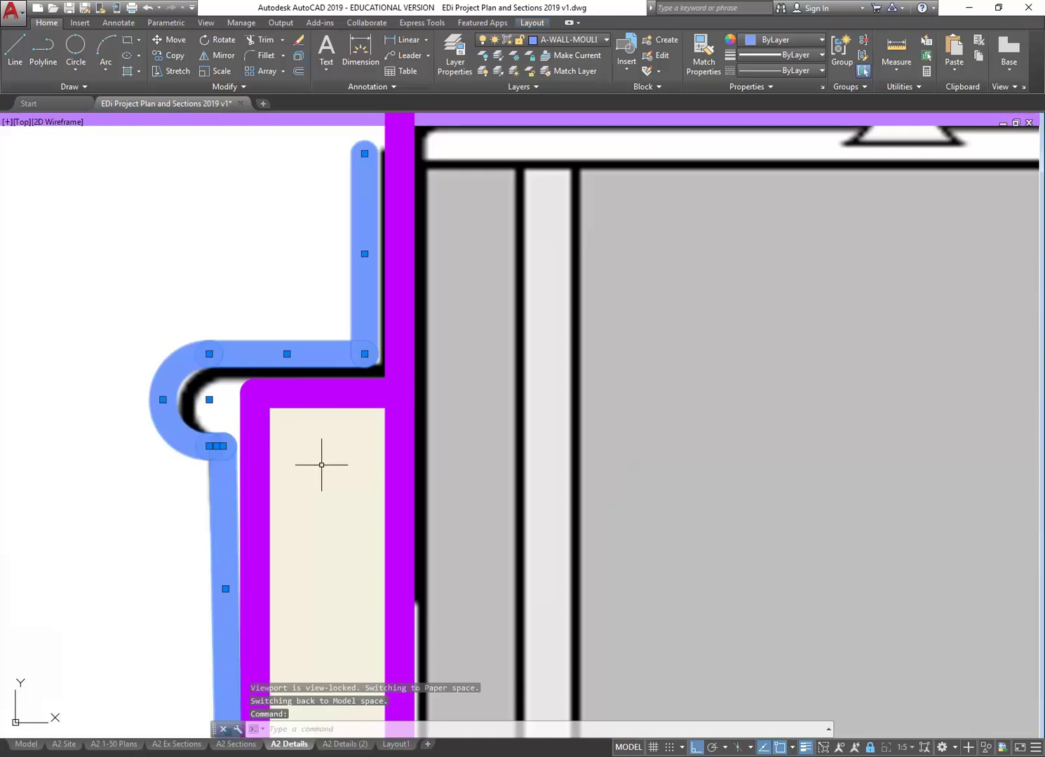
scroll(322, 461, "down", 5)
scroll(344, 412, "up", 3)
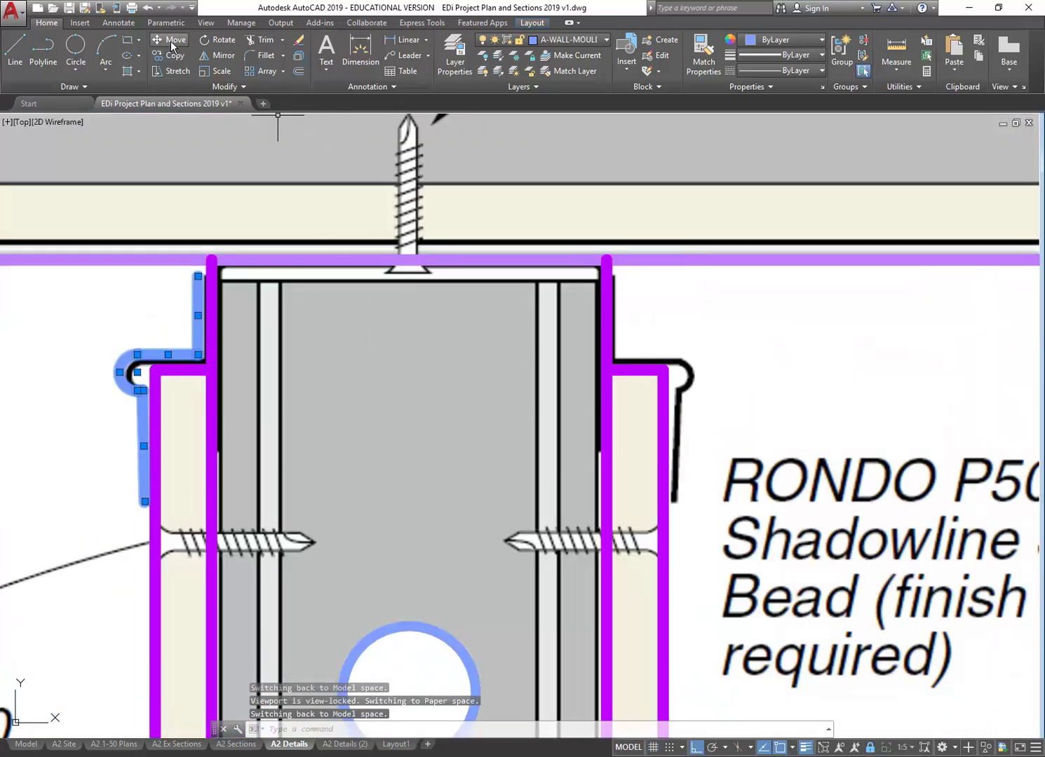
left_click(223, 56)
scroll(399, 354, "down", 2)
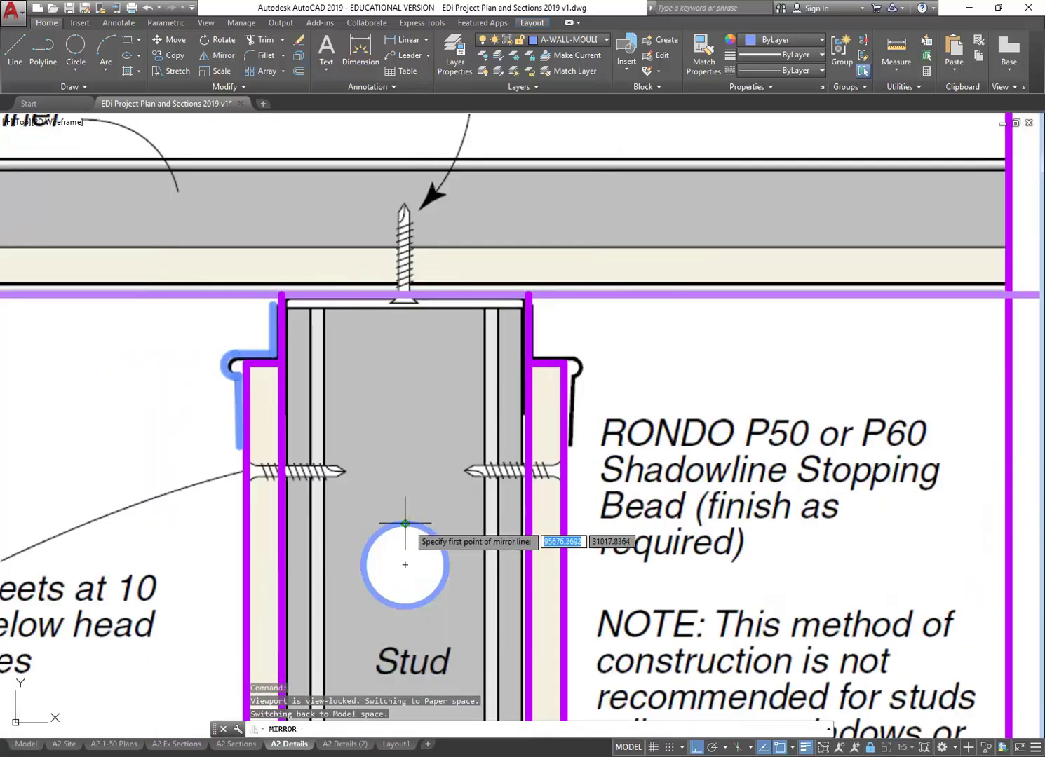
left_click(405, 564)
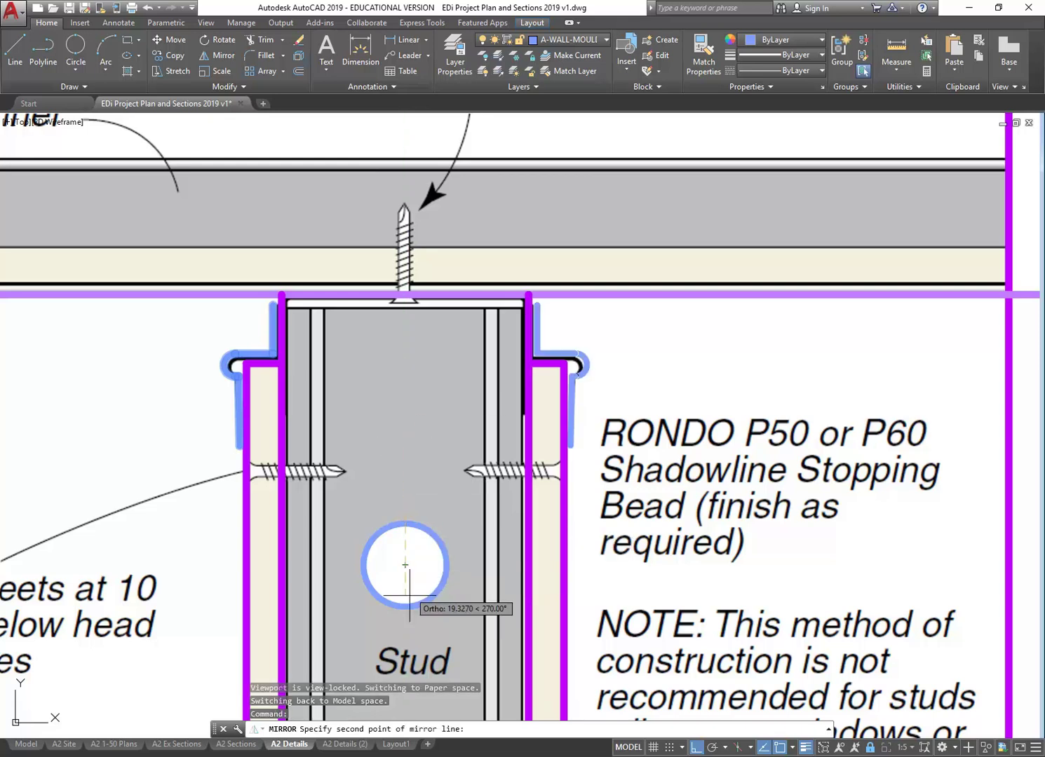
left_click(410, 648)
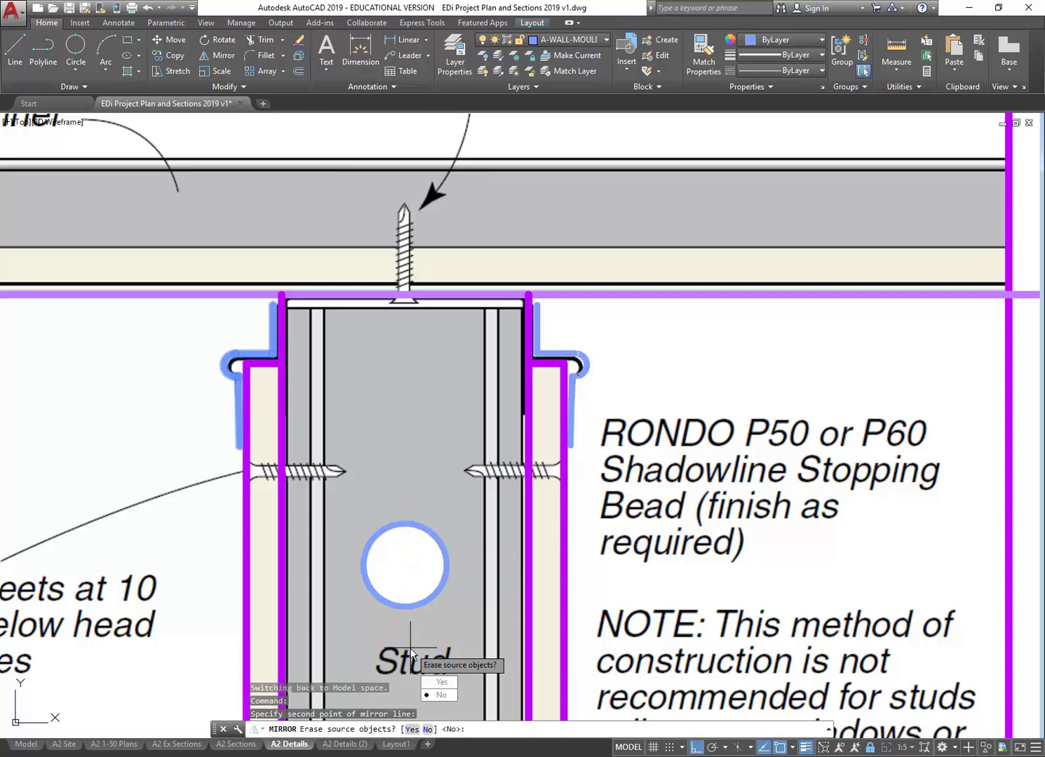
key("Return")
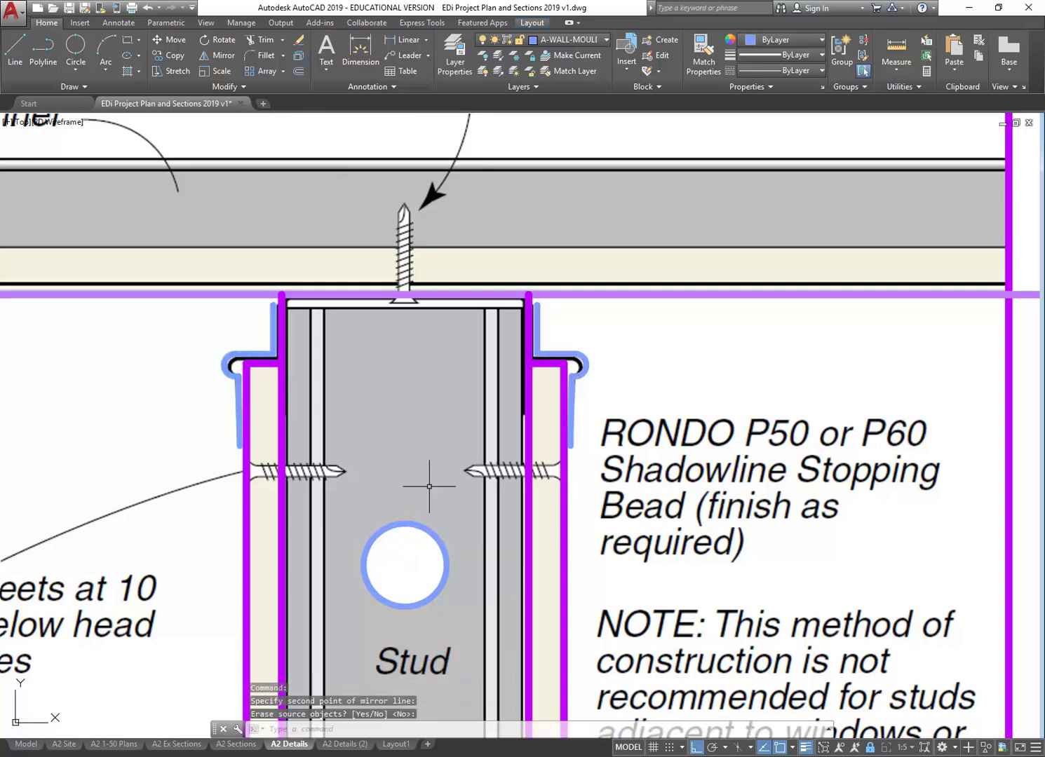
scroll(403, 408, "down", 3)
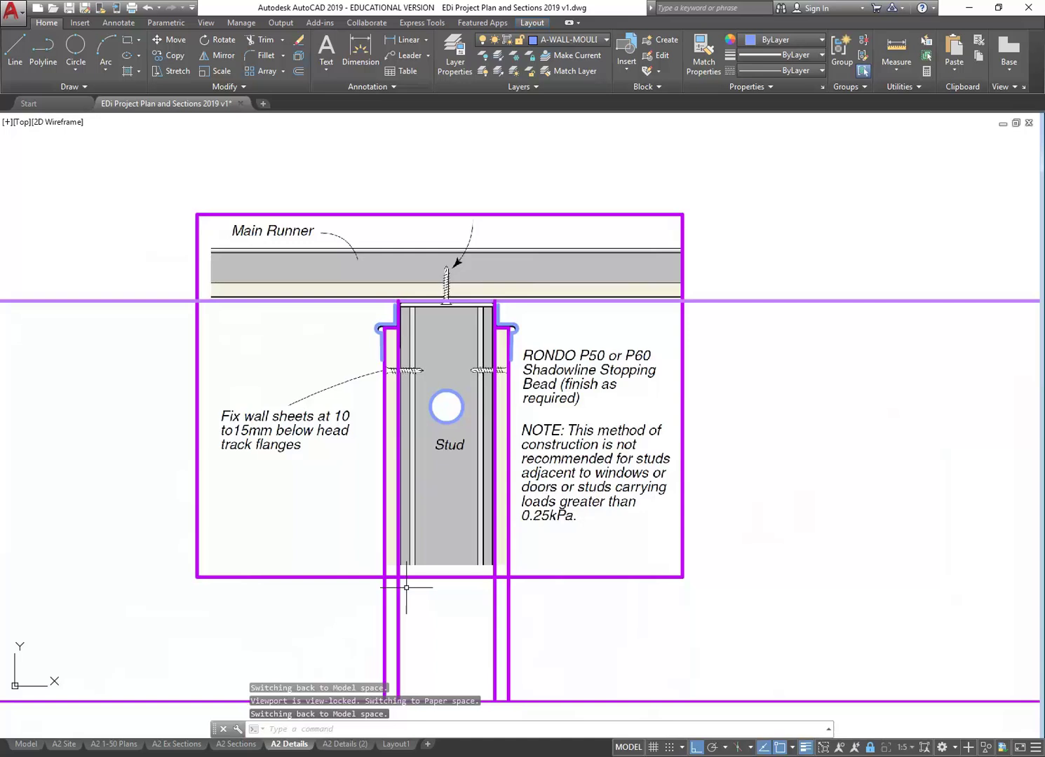
key("Escape")
key("Escape")
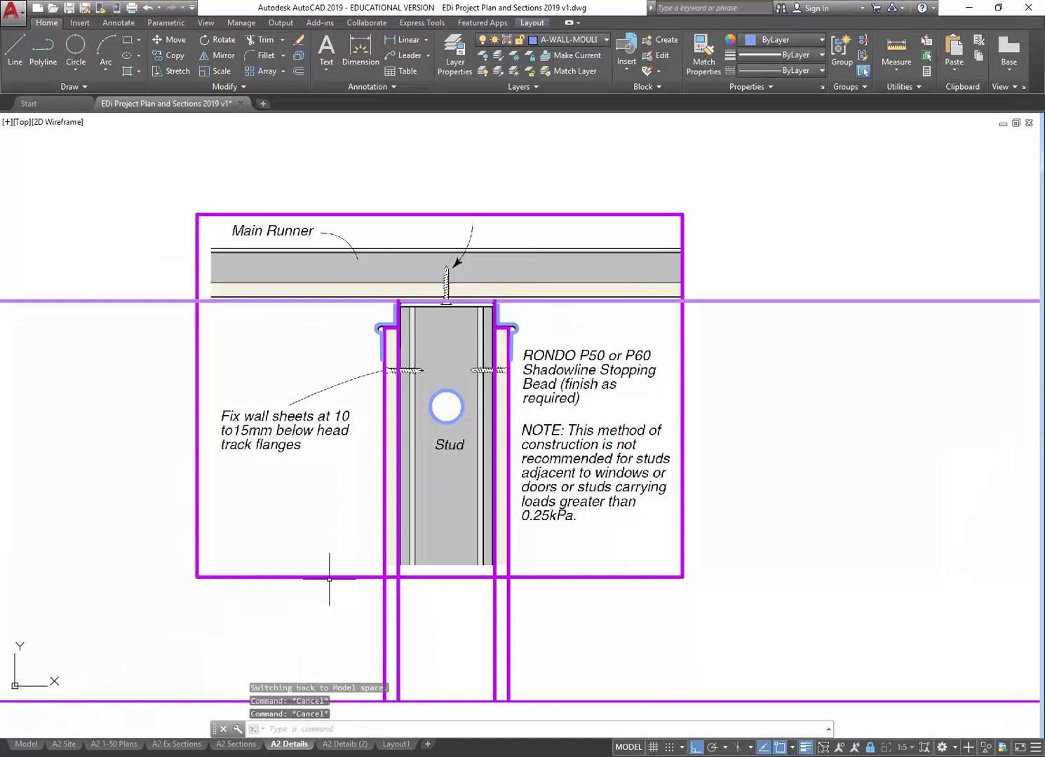
scroll(339, 521, "down", 3)
scroll(347, 525, "up", 3)
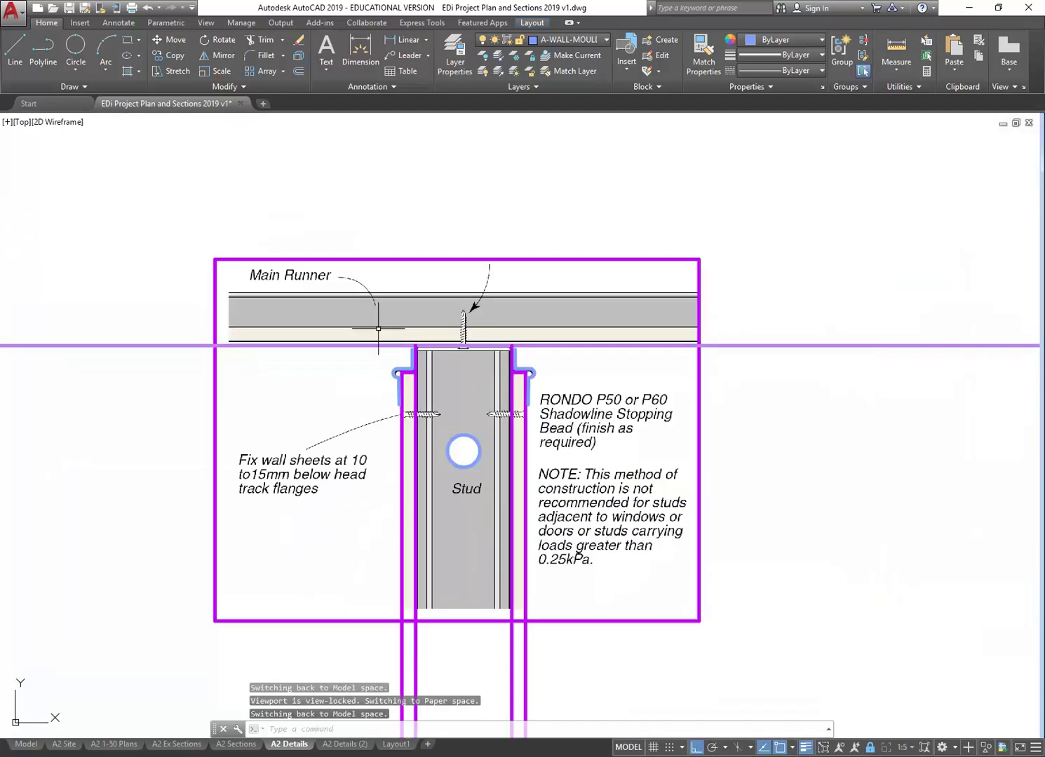
left_click(353, 219)
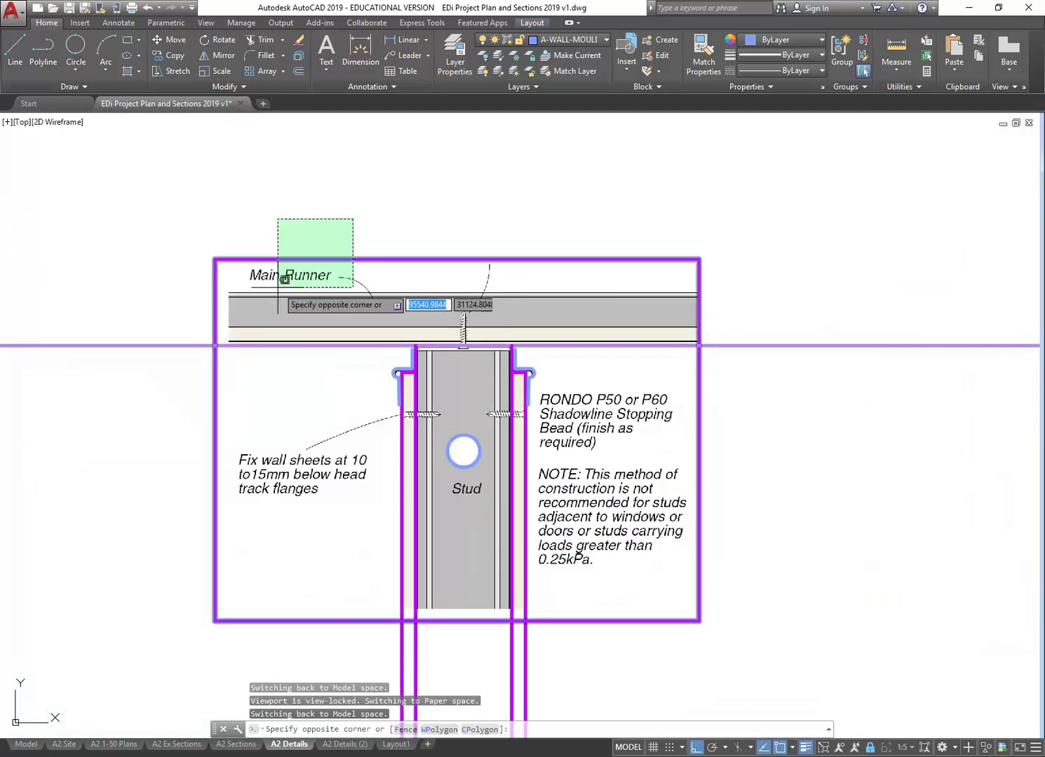
left_click(279, 286)
key("Escape")
key("Escape")
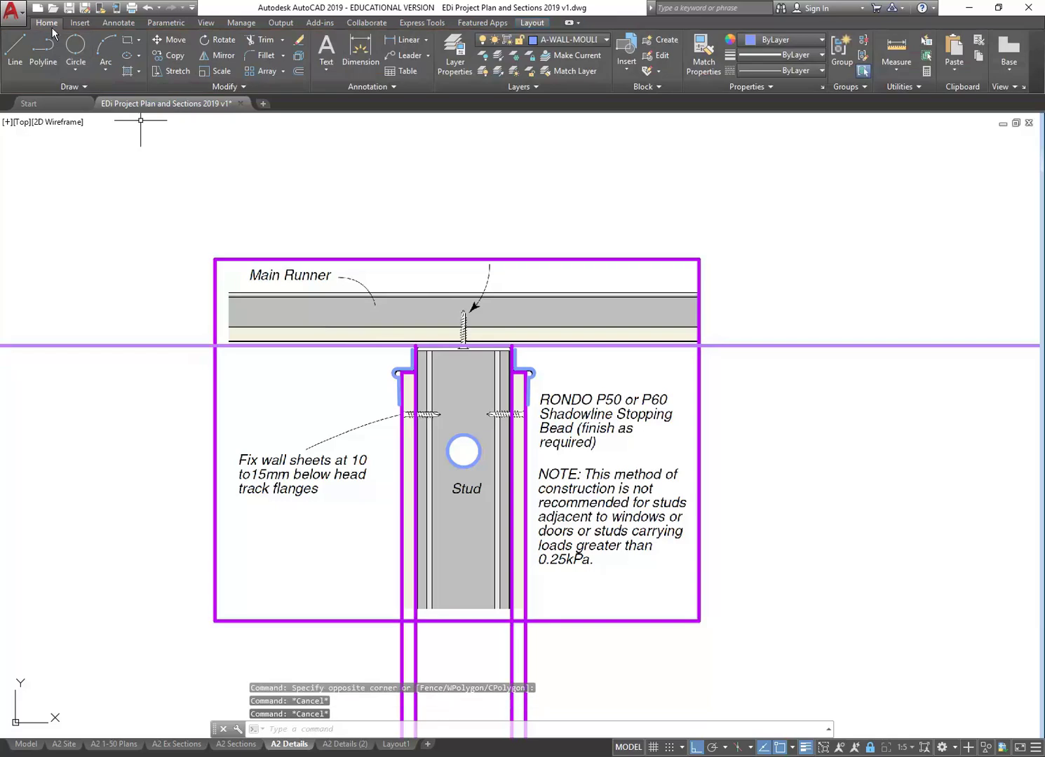
left_click(579, 36)
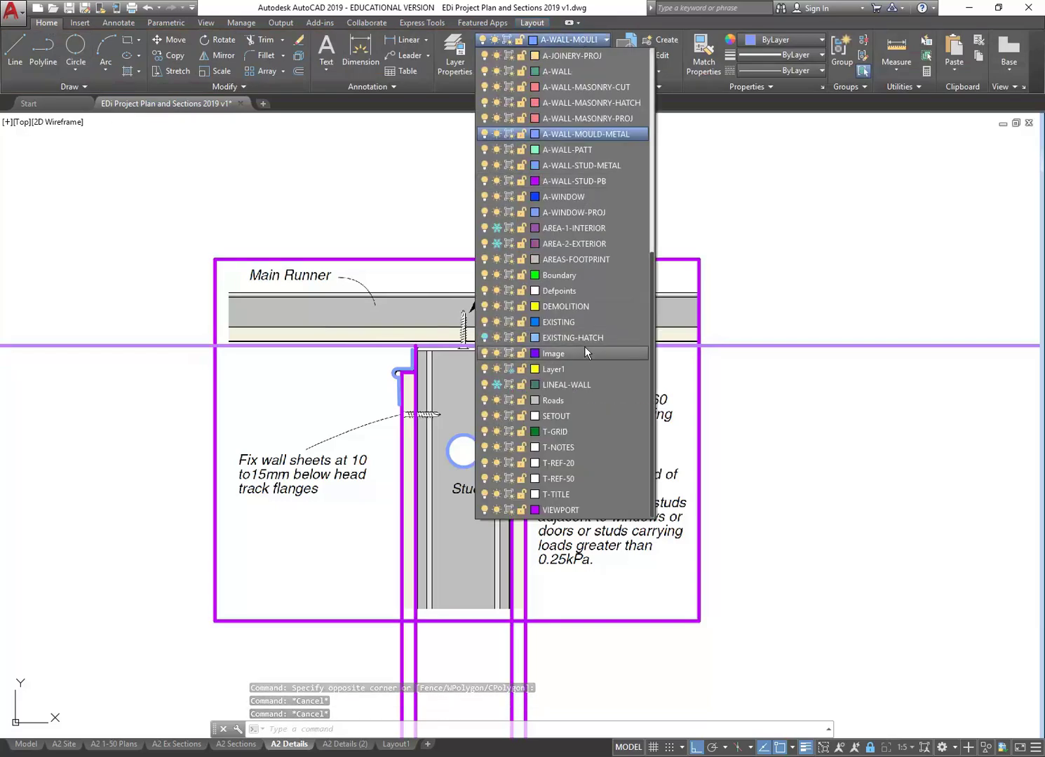
scroll(584, 347, "up", 5)
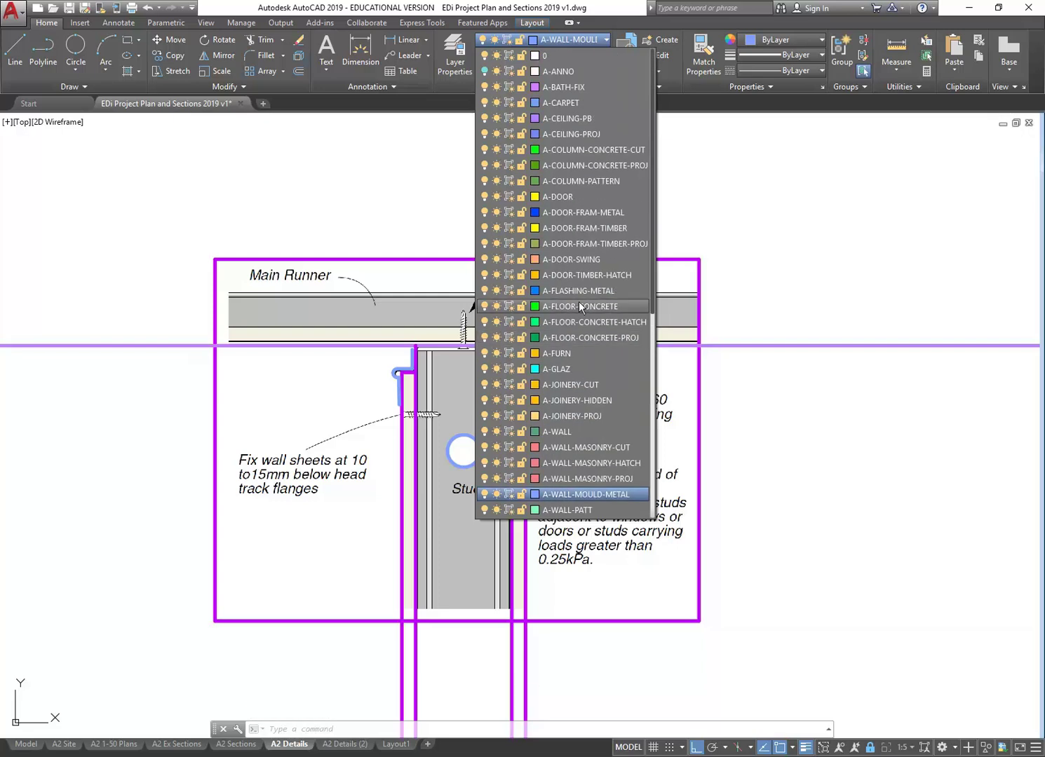
scroll(578, 301, "down", 4)
scroll(579, 306, "down", 1)
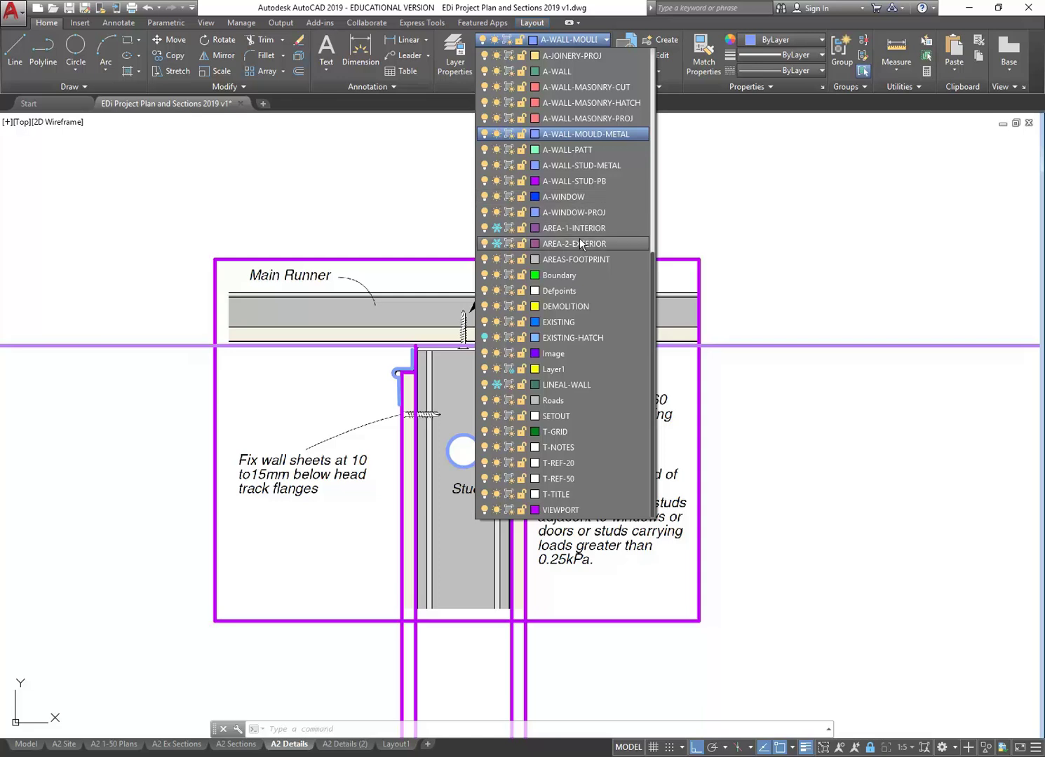
scroll(570, 228, "up", 8)
Step: Create a new layer named image1 and set its colour to 9
left_click(455, 52)
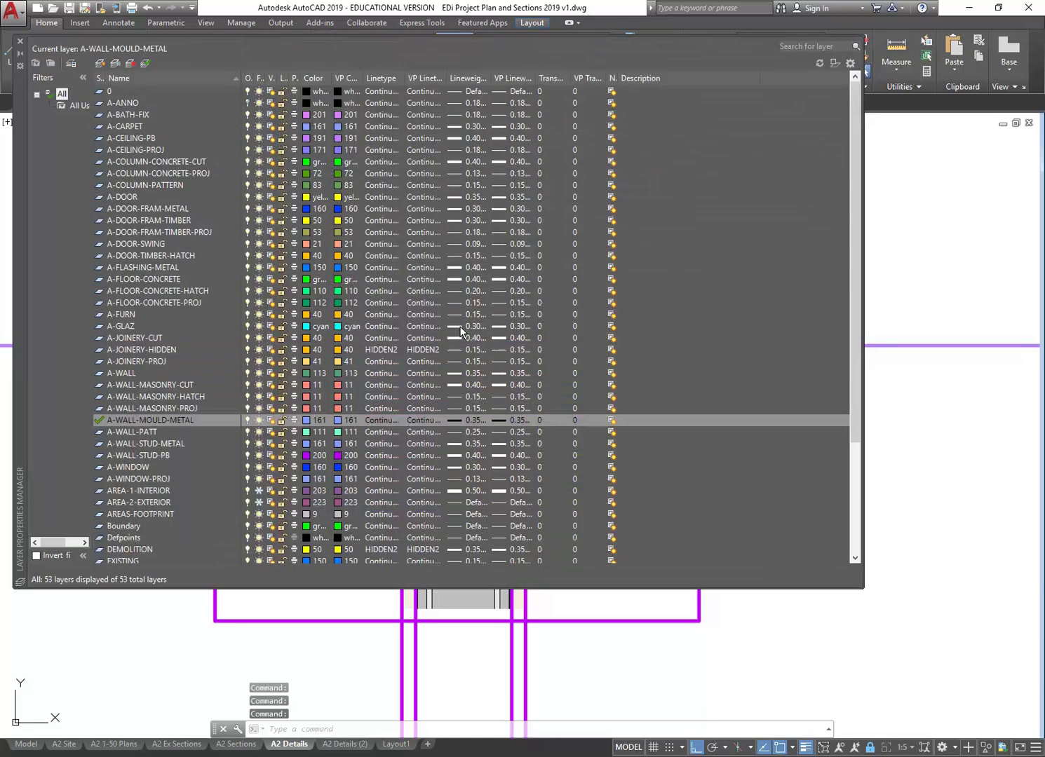
left_click(100, 63)
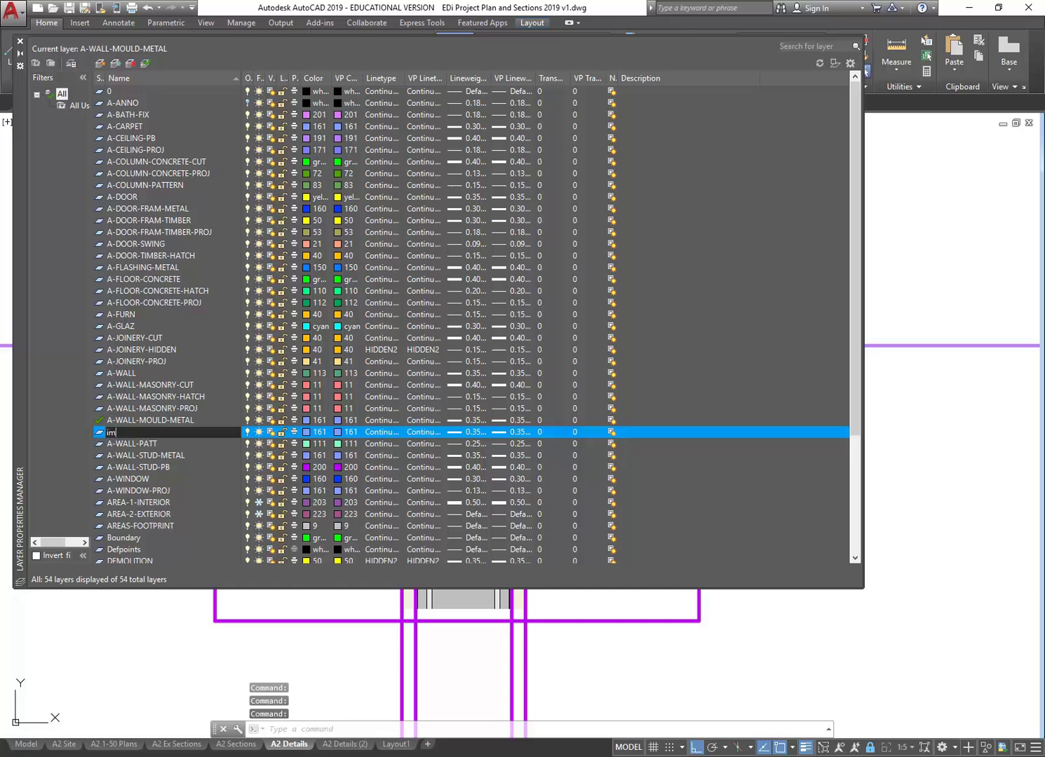
type("image1")
key("Return")
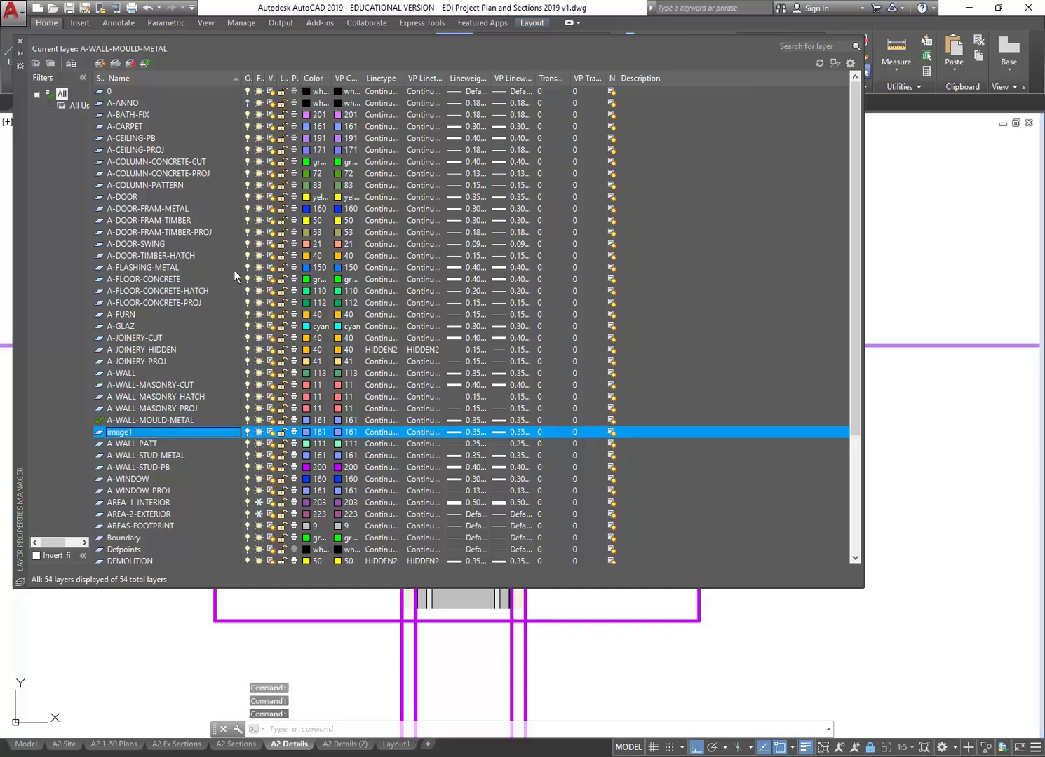
left_click(305, 434)
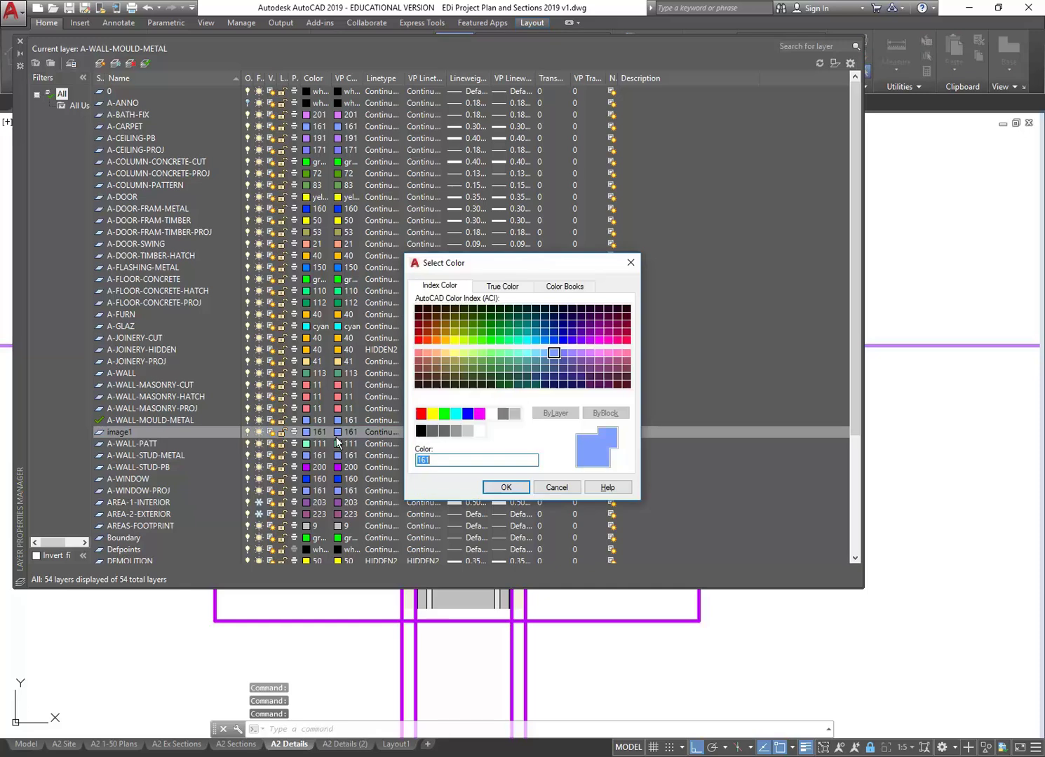
left_click(503, 413)
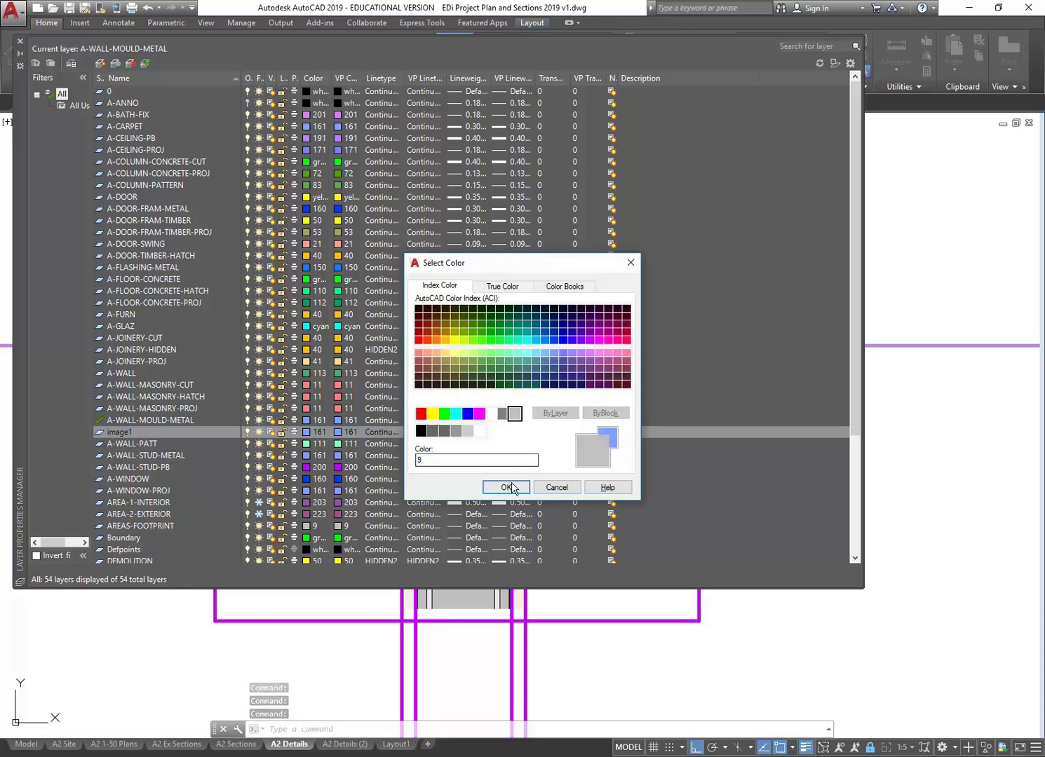
left_click(506, 488)
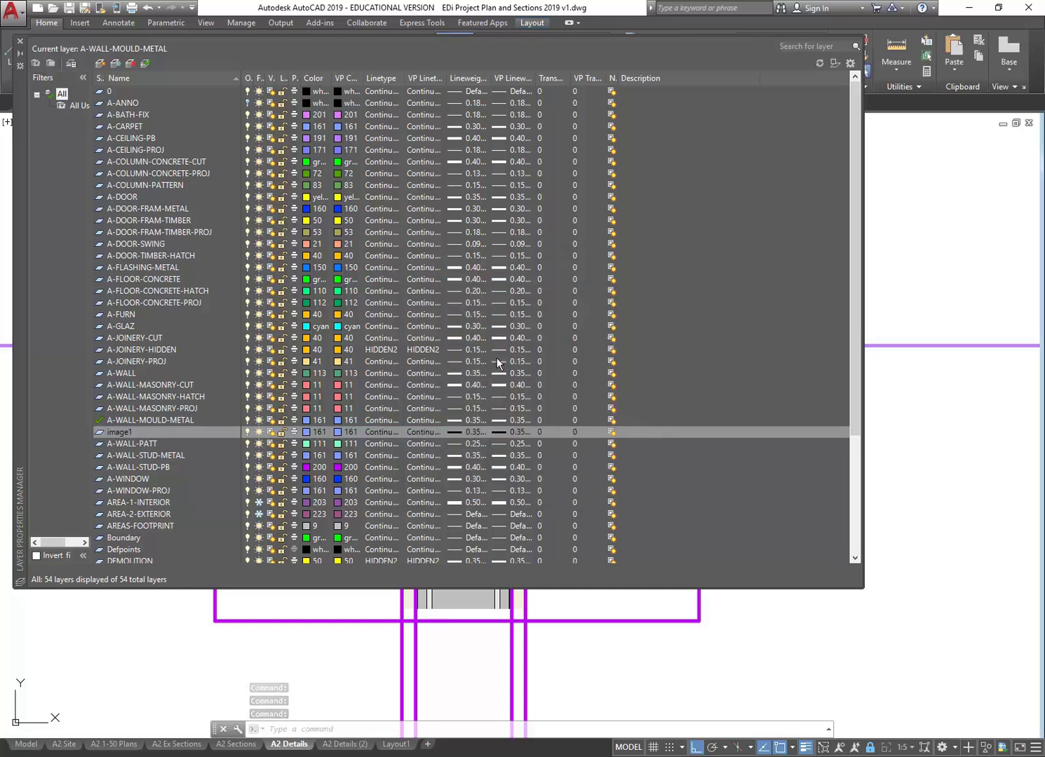
Step: Make A-WALL-MOULD-METAL the current layer and close the layer manager
double_click(98, 432)
double_click(100, 389)
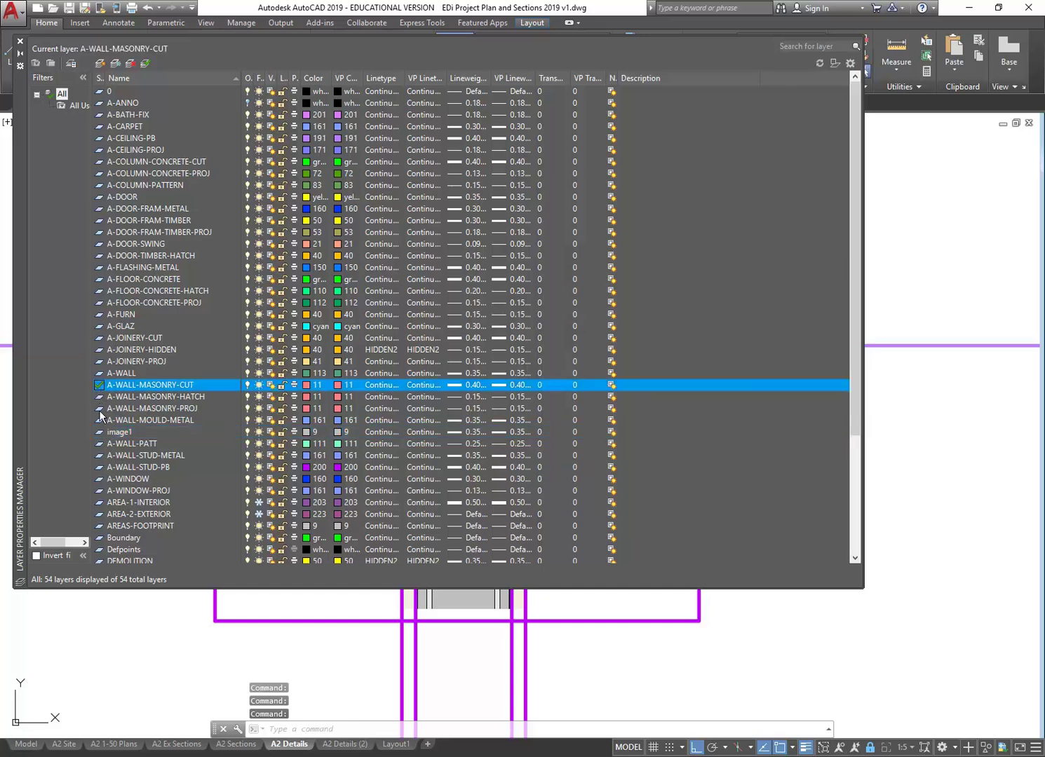
double_click(100, 421)
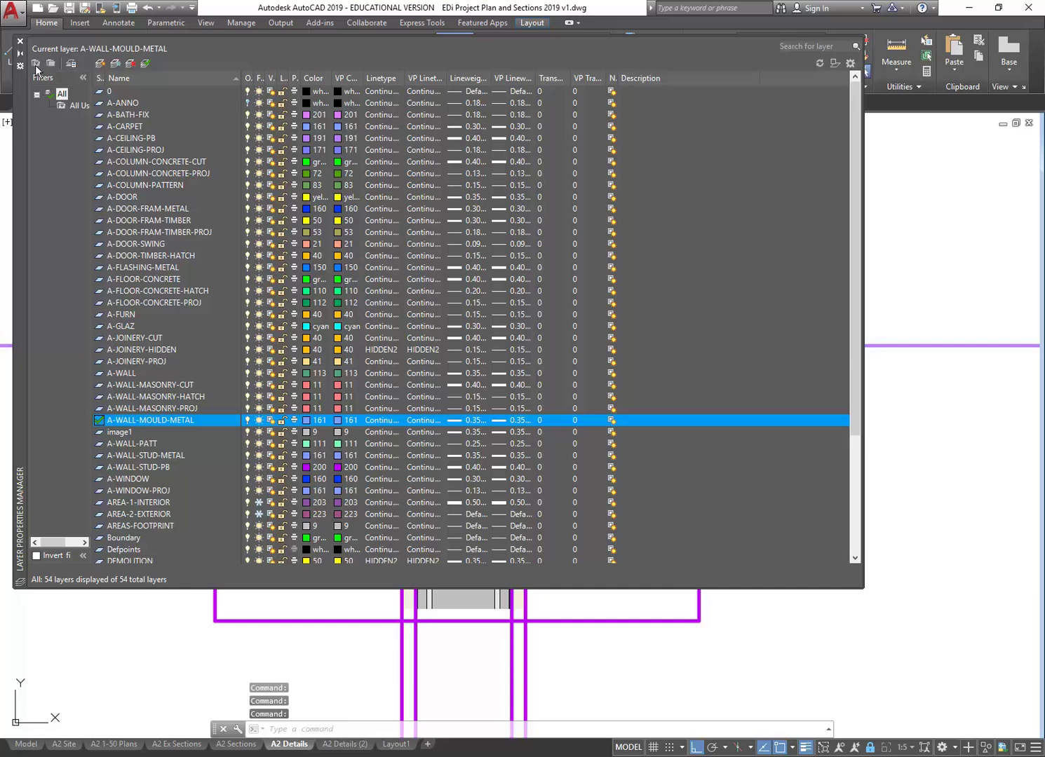
left_click(19, 41)
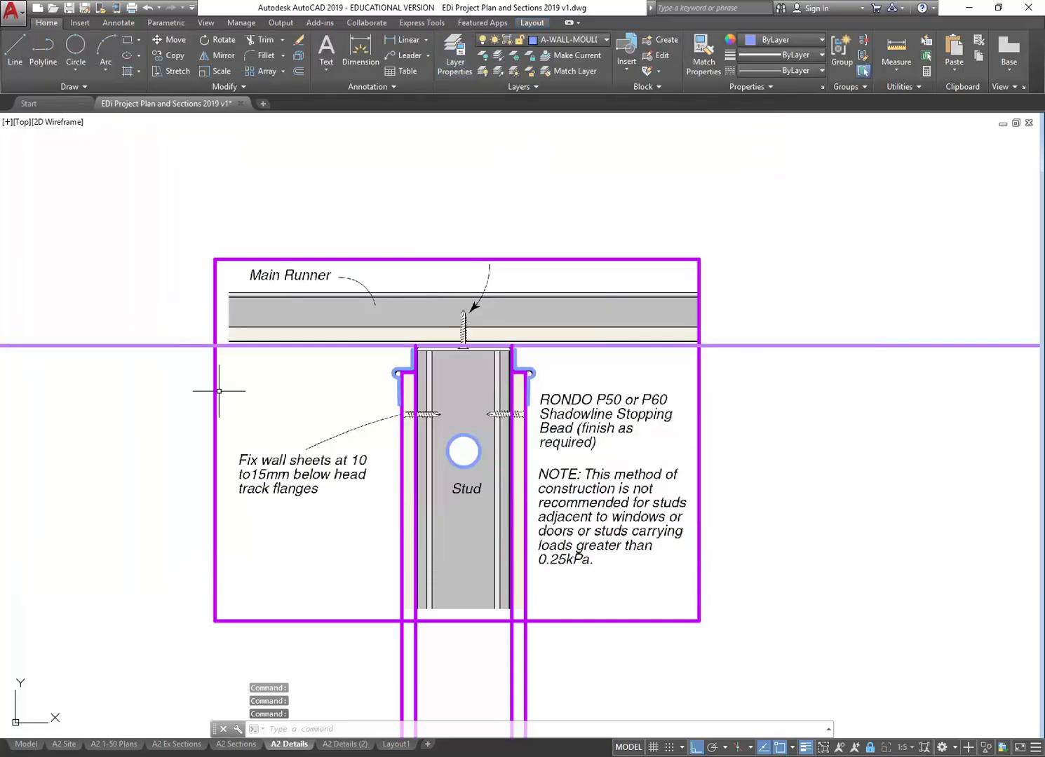
Step: Move the shadowline reference image onto the image1 layer and clear the selection
left_click(280, 415)
left_click(187, 455)
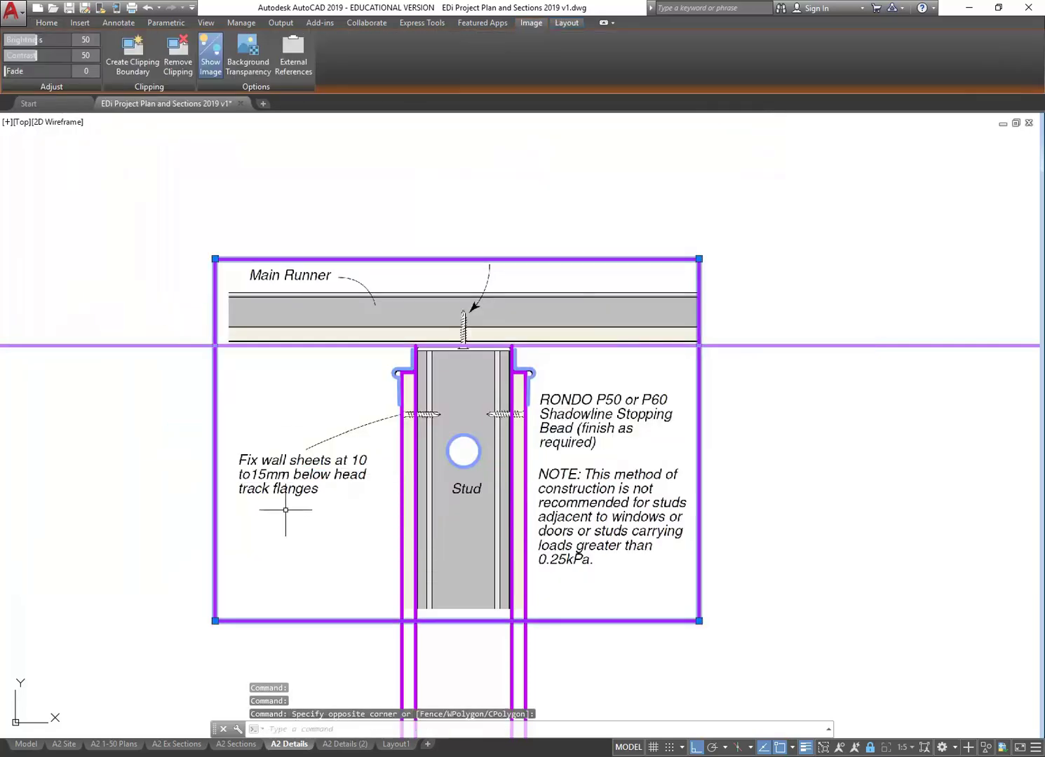
left_click(46, 23)
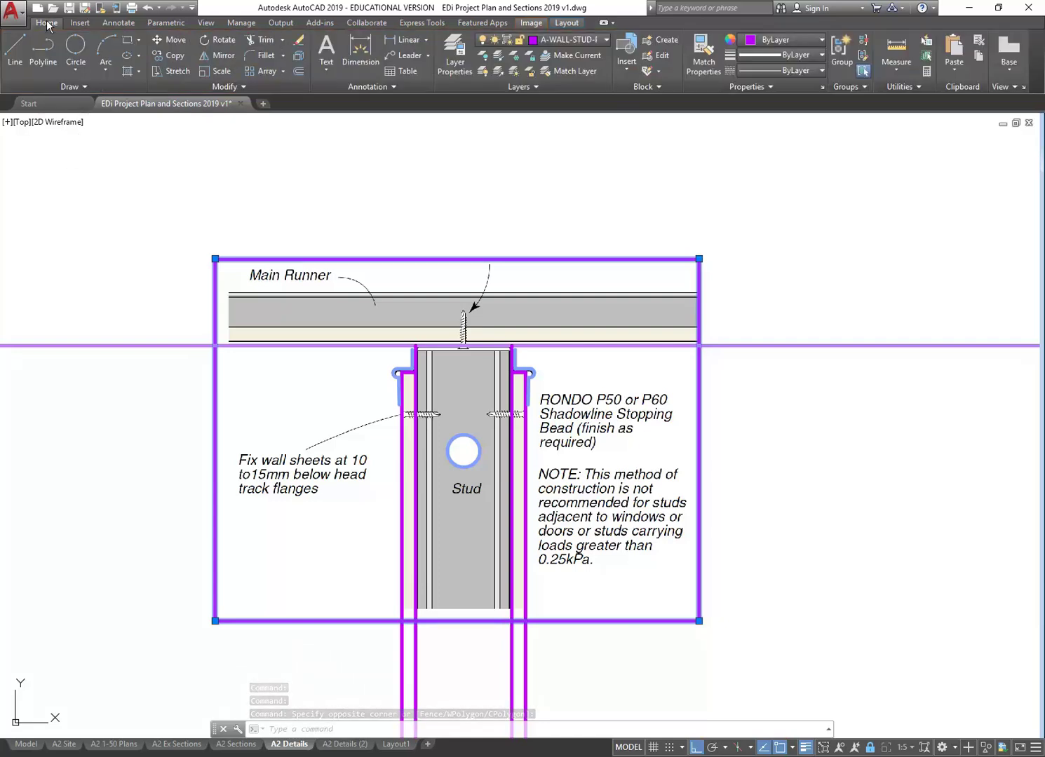
left_click(555, 42)
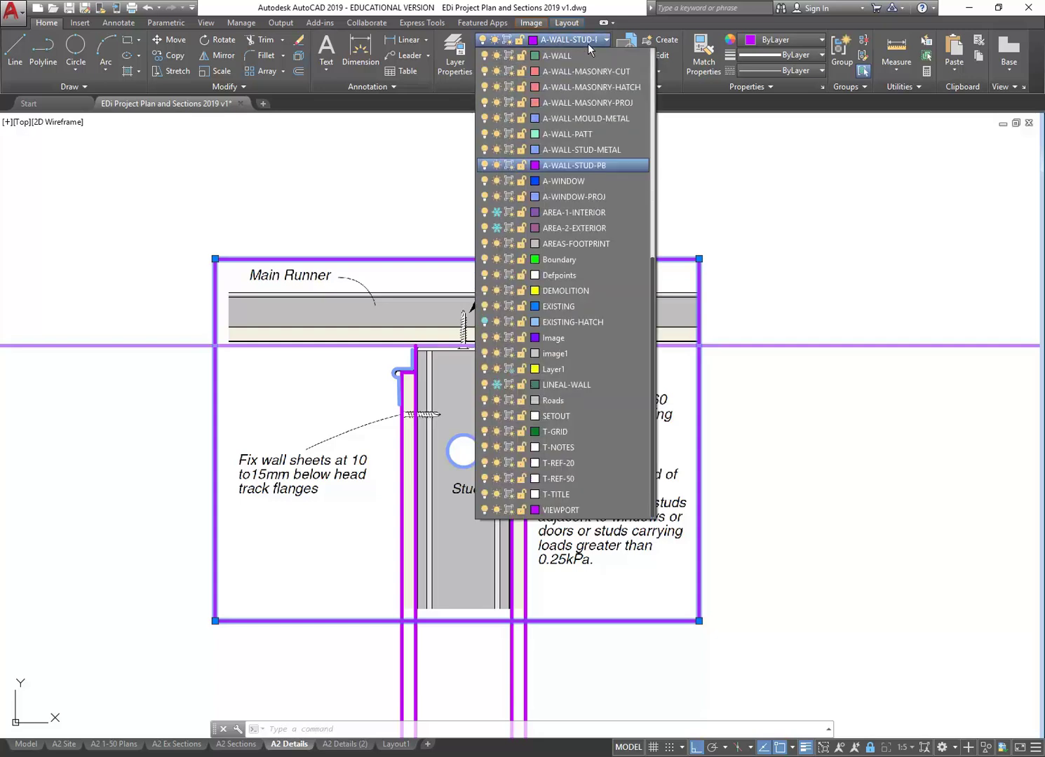
left_click(565, 355)
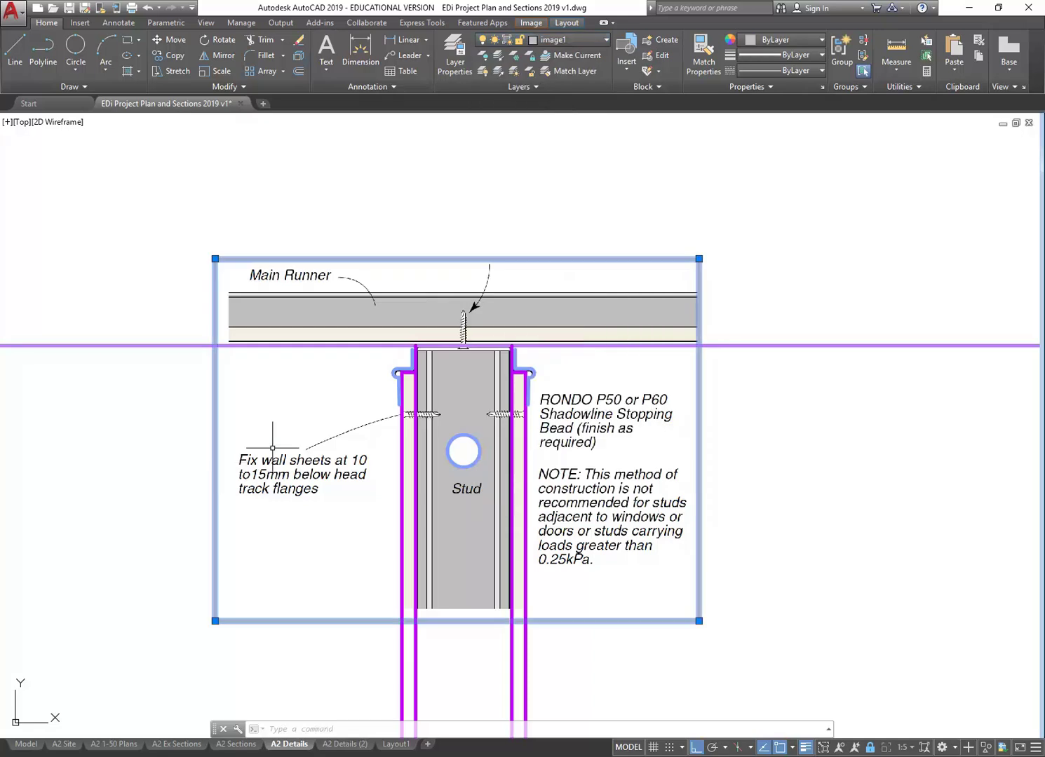
key("Escape")
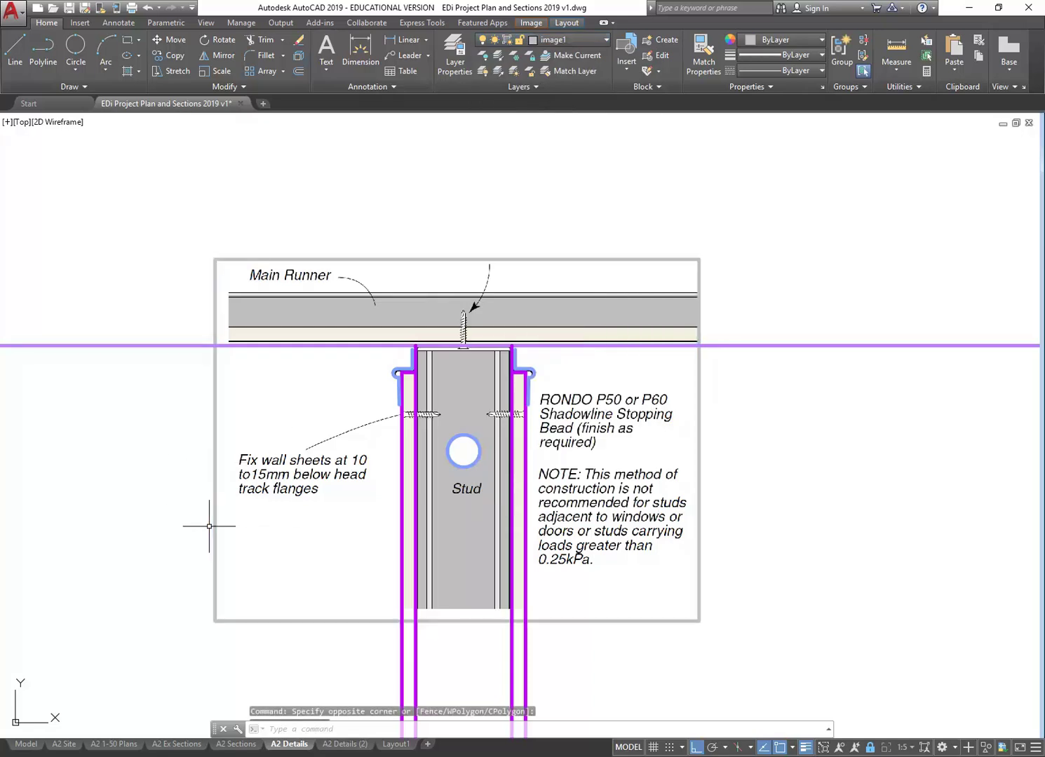
key("Escape")
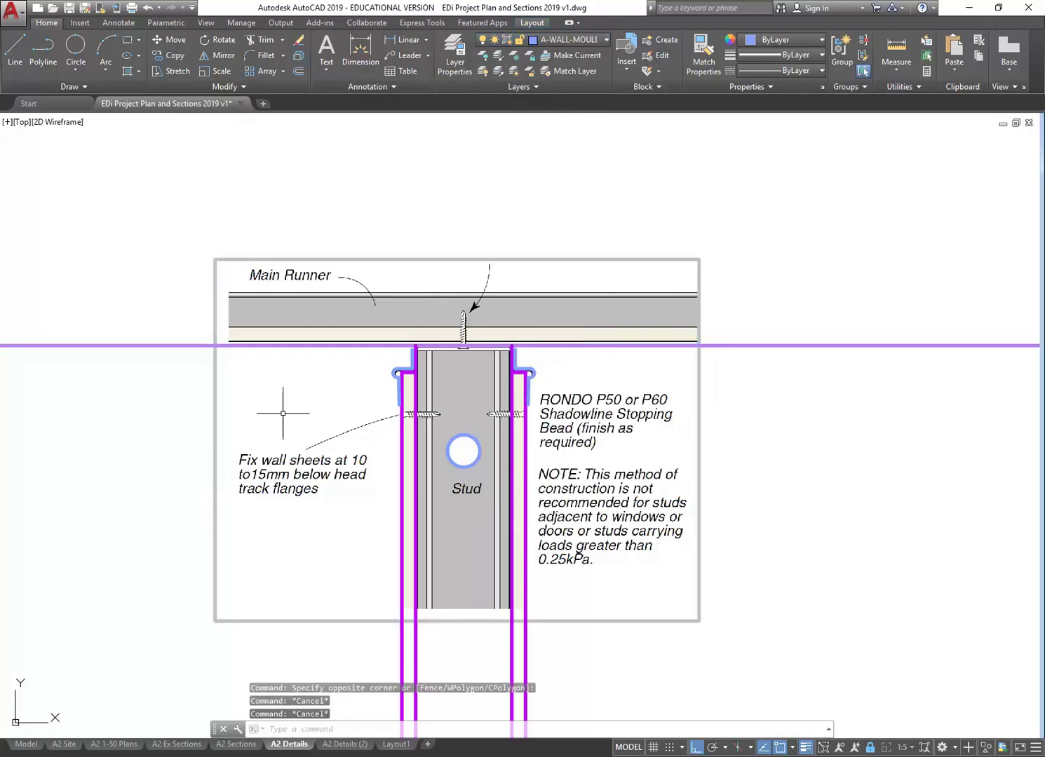
Step: Freeze the image1 layer to hide the reference image behind the traced detail
left_click(579, 42)
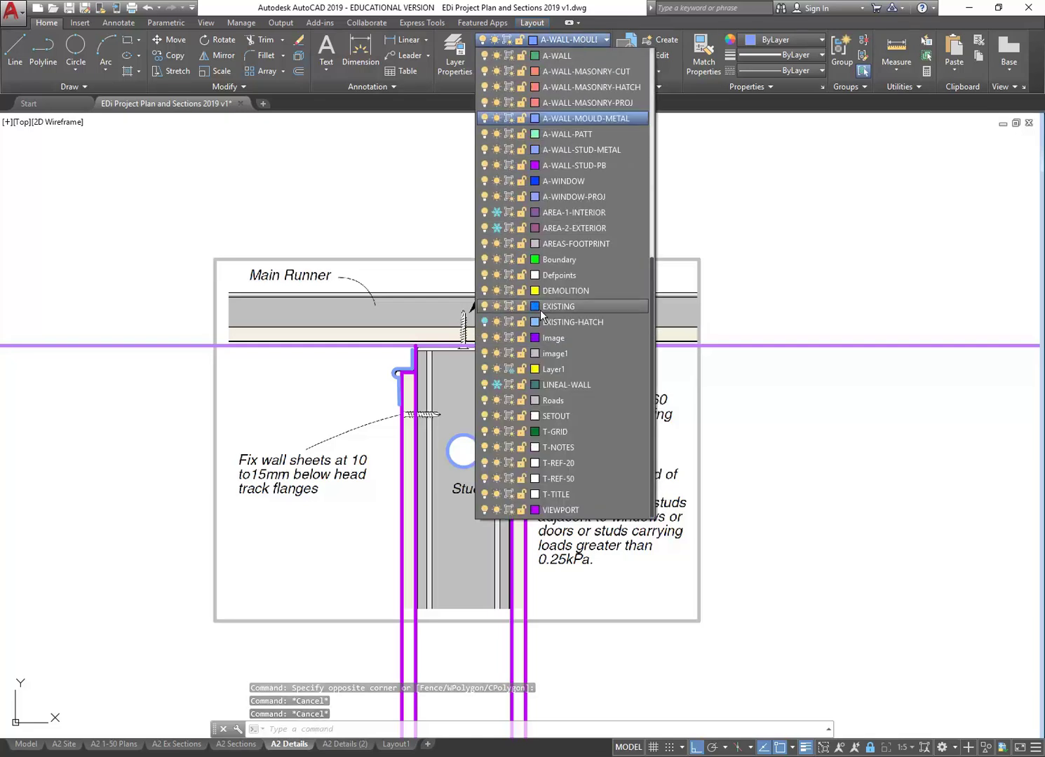
left_click(497, 352)
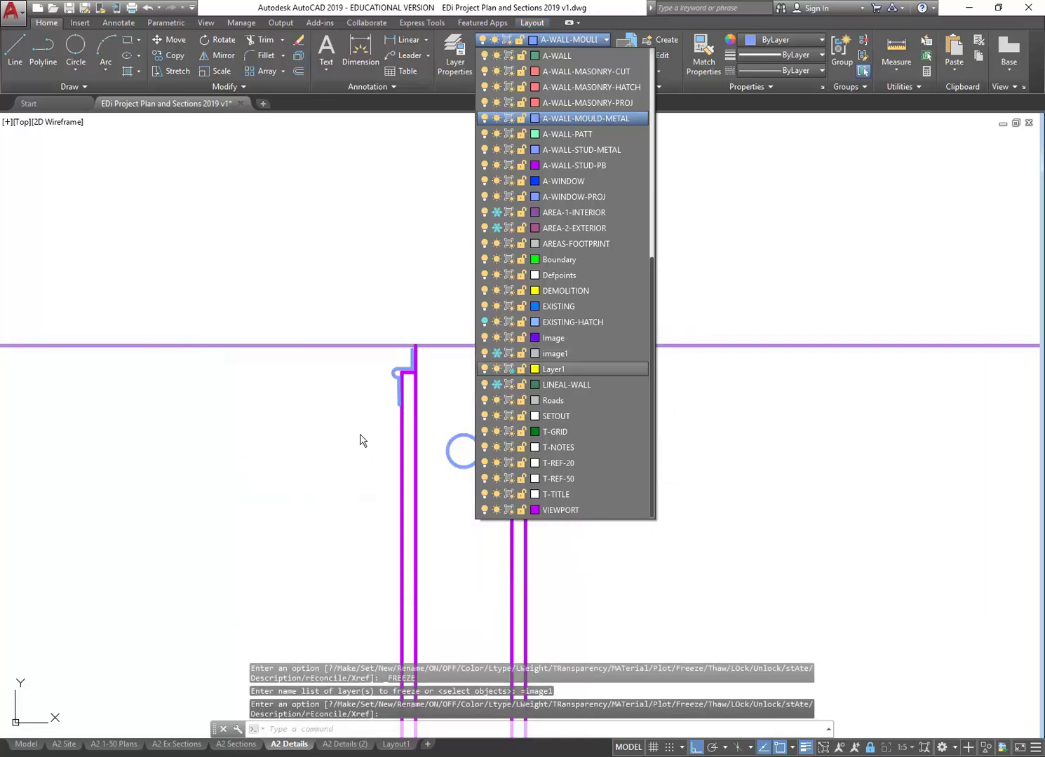
left_click(279, 444)
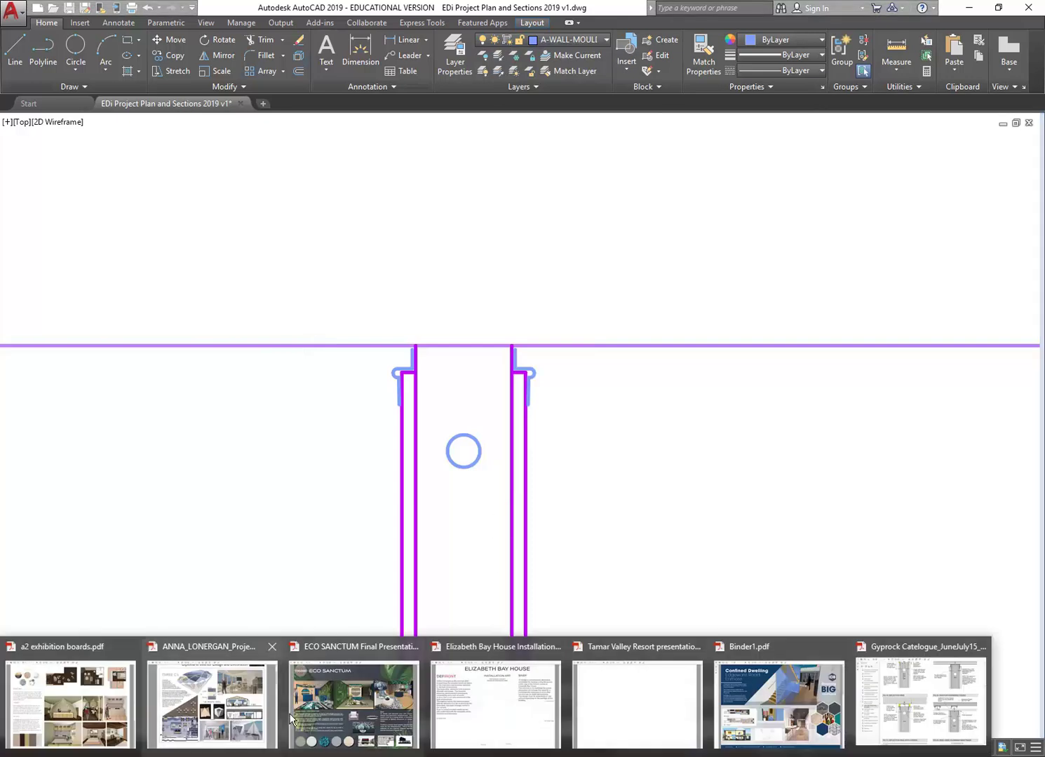
Step: Switch to the Gyprock catalogue PDF in Acrobat and capture FIG 39: HEAD FOR SUSPENDED CEILING with Snipping Tool
left_click(909, 714)
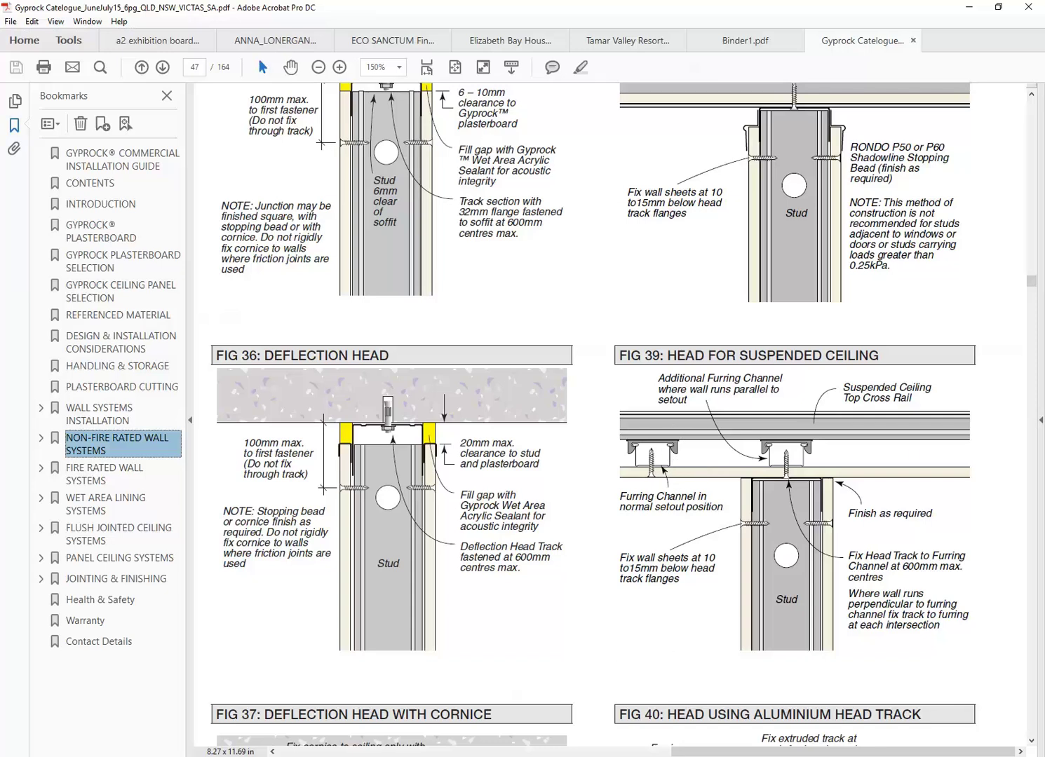
key("alt+Tab")
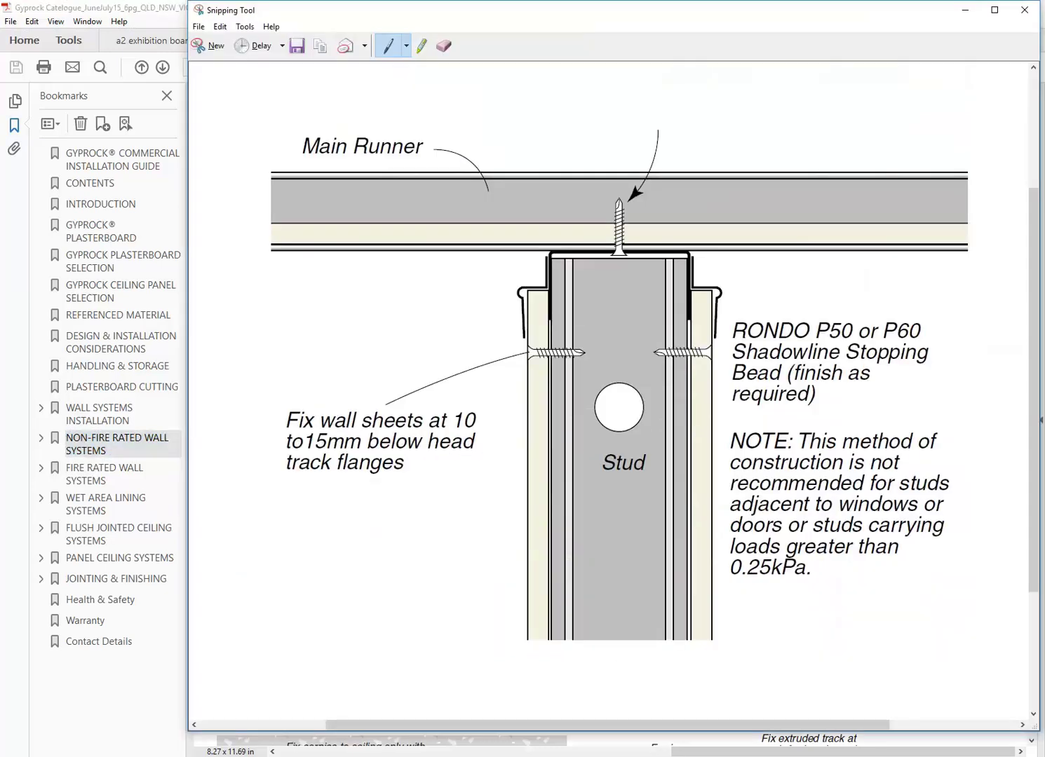
left_click(207, 45)
left_click_drag(610, 339, 979, 648)
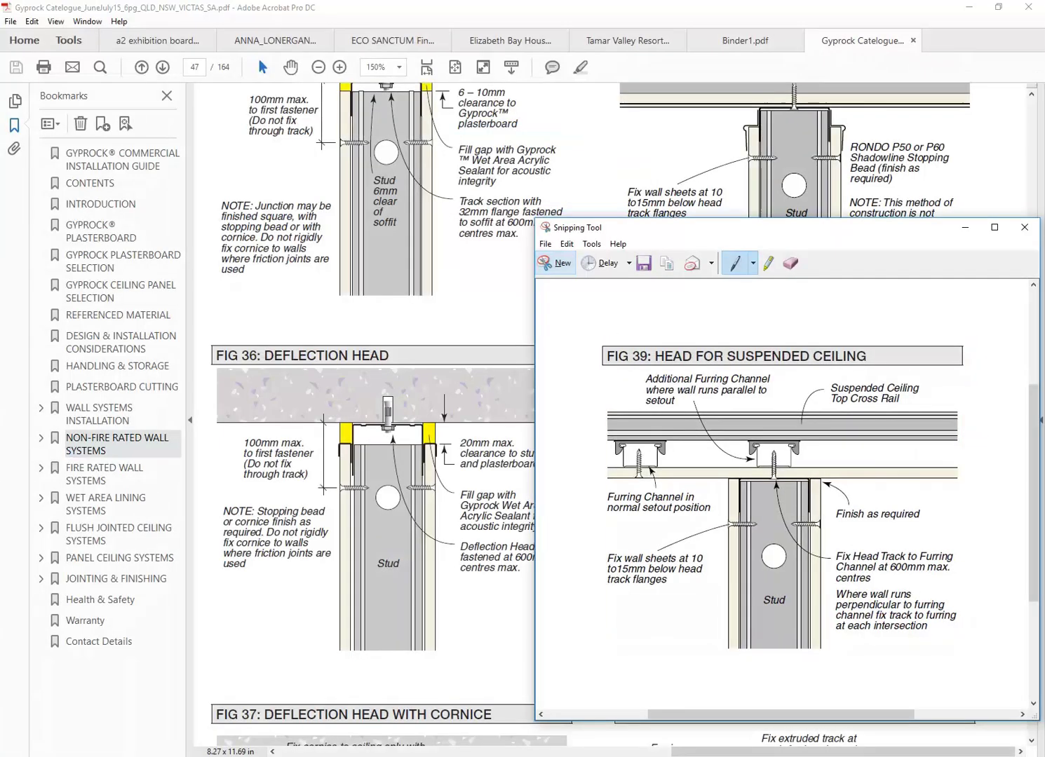
Step: Save the snip as a PNG named Wall-ceiling-gyprock-suspended in the Construction Resources folder
left_click(546, 245)
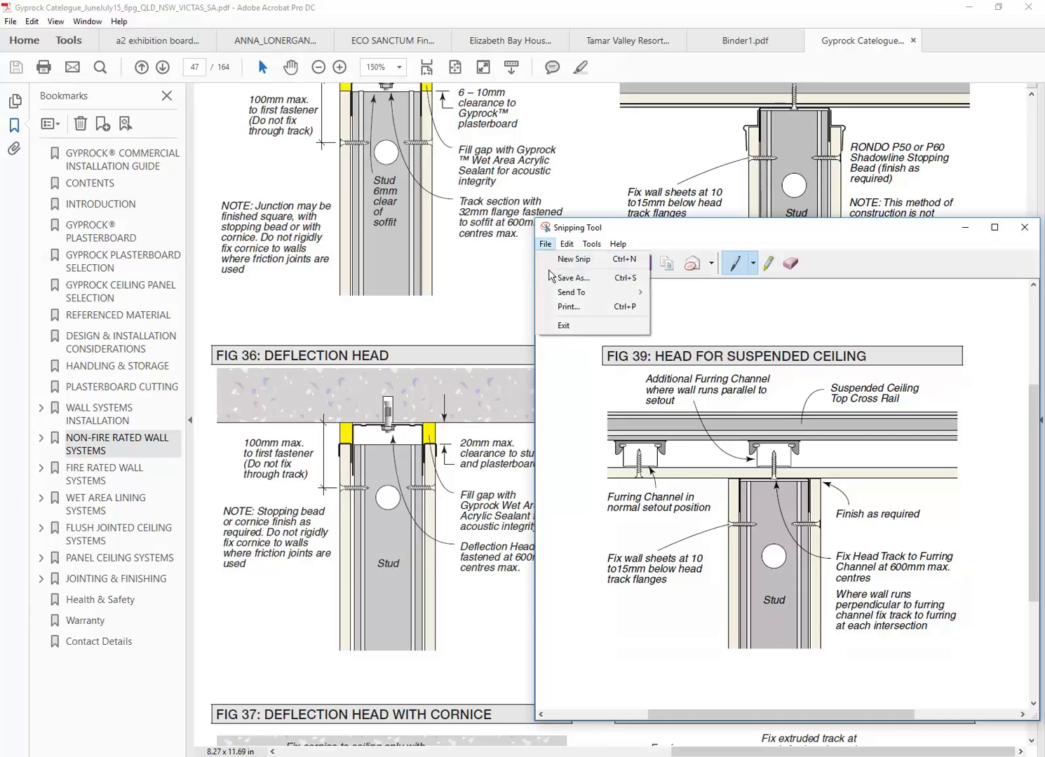
left_click(553, 279)
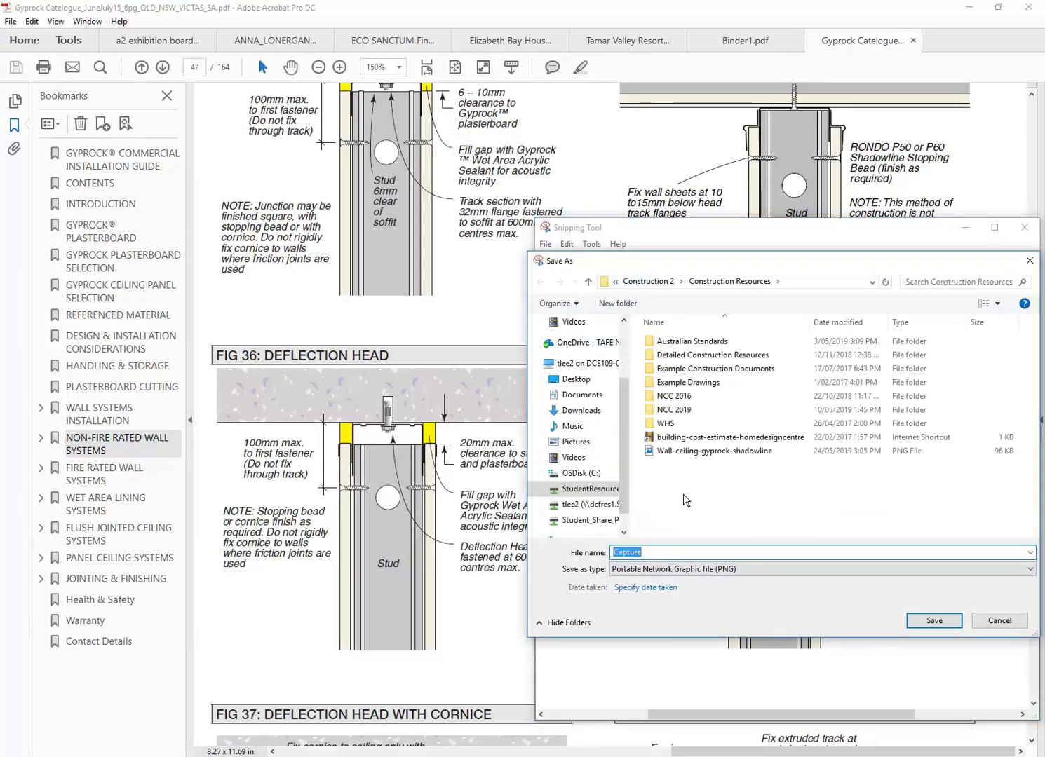
left_click(684, 451)
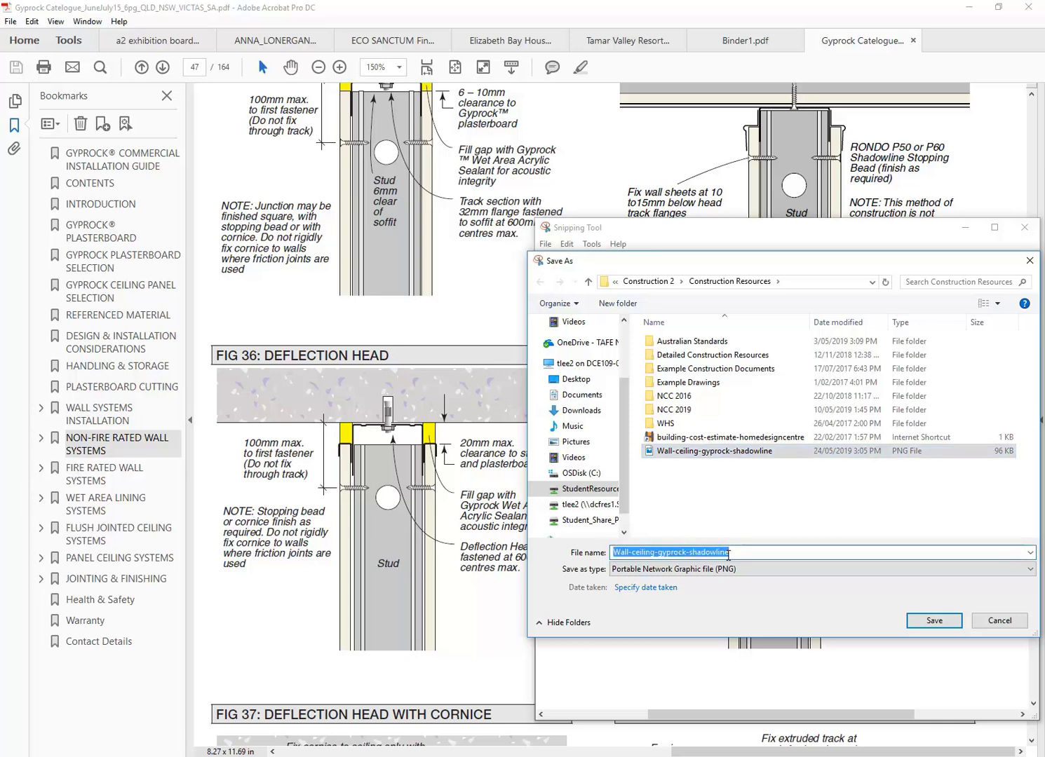
left_click_drag(727, 555, 732, 550)
left_click_drag(775, 265, 451, 175)
left_click_drag(325, 172, 357, 178)
left_click(399, 466)
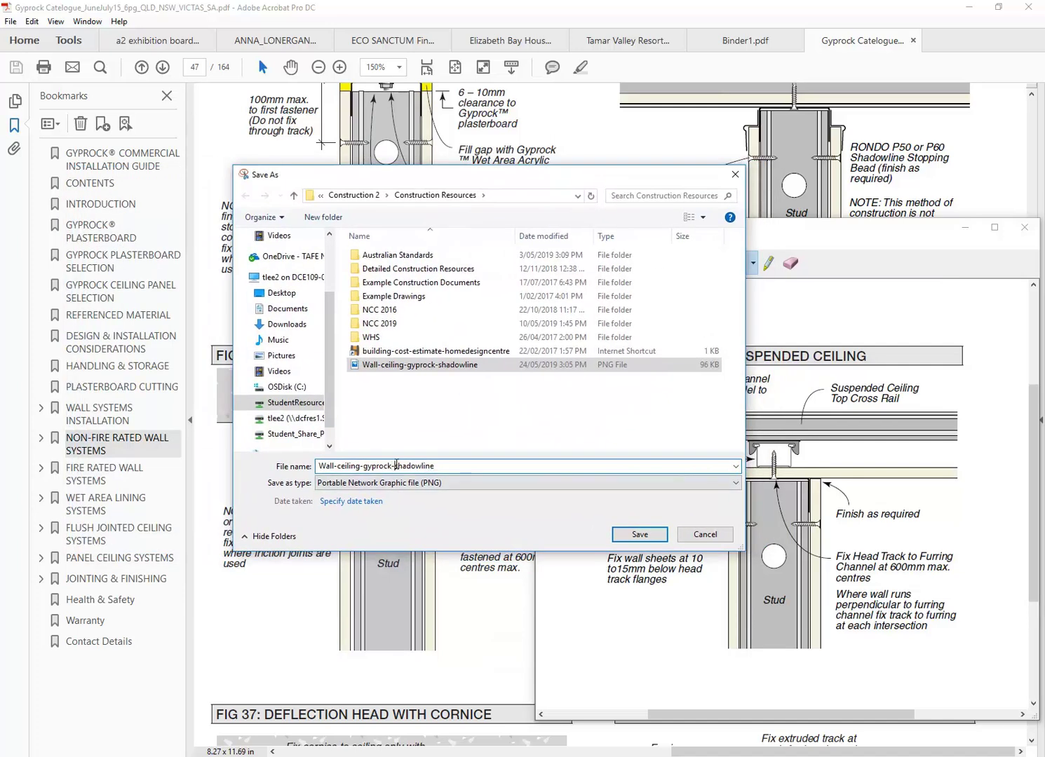
left_click_drag(436, 468, 391, 468)
key("BackSpace")
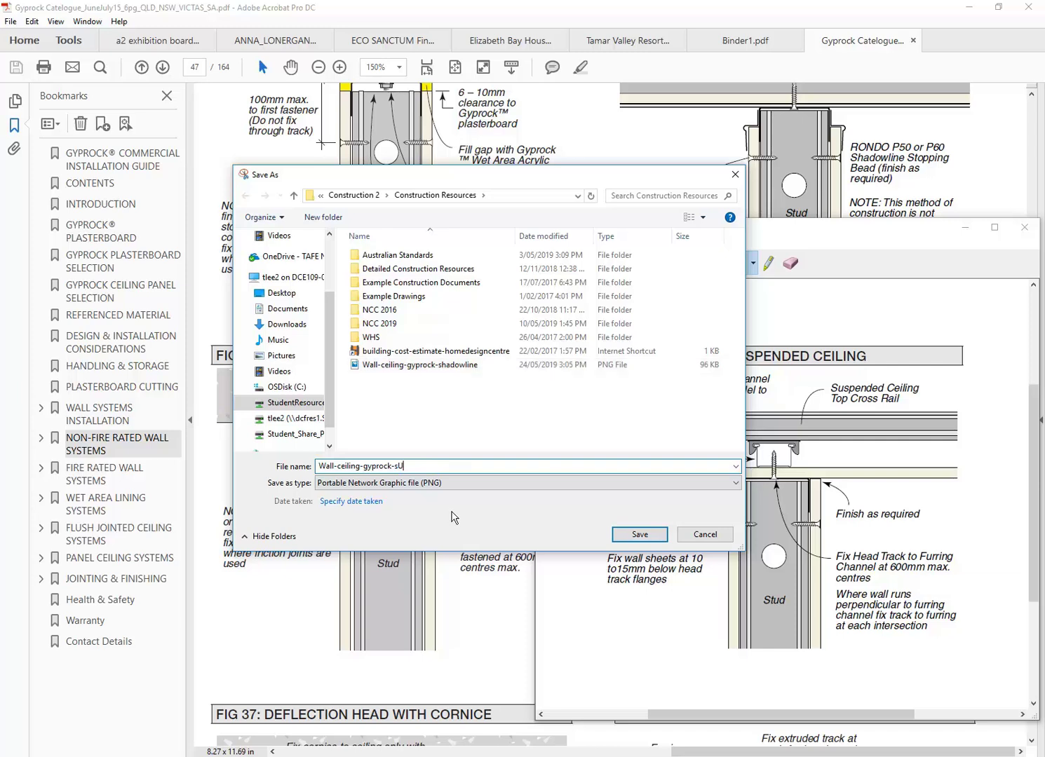
type("uspended")
left_click(631, 534)
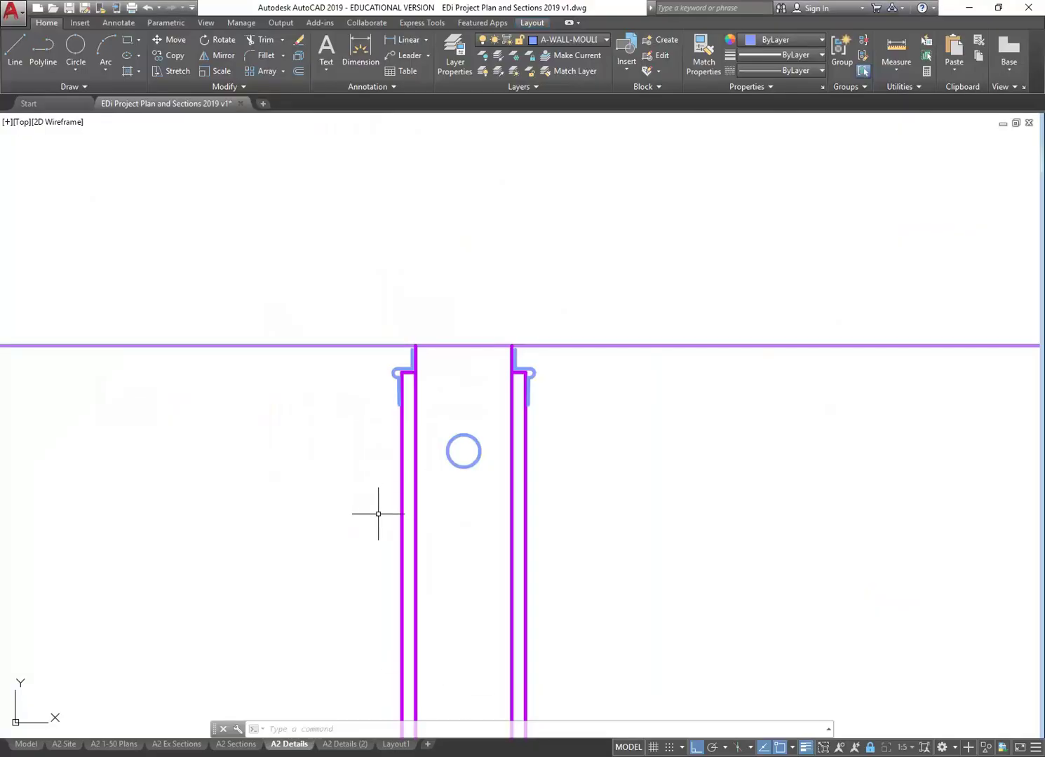
Step: Return to the AutoCAD drawing and make the Image layer current
scroll(373, 468, "down", 3)
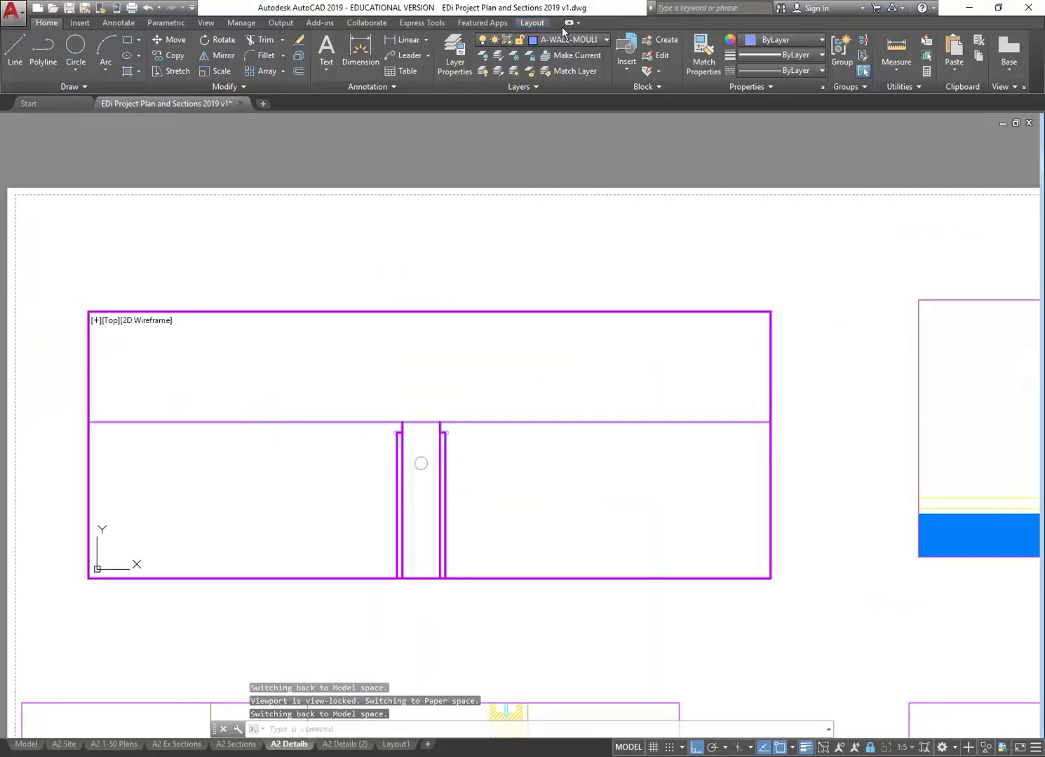
left_click(568, 38)
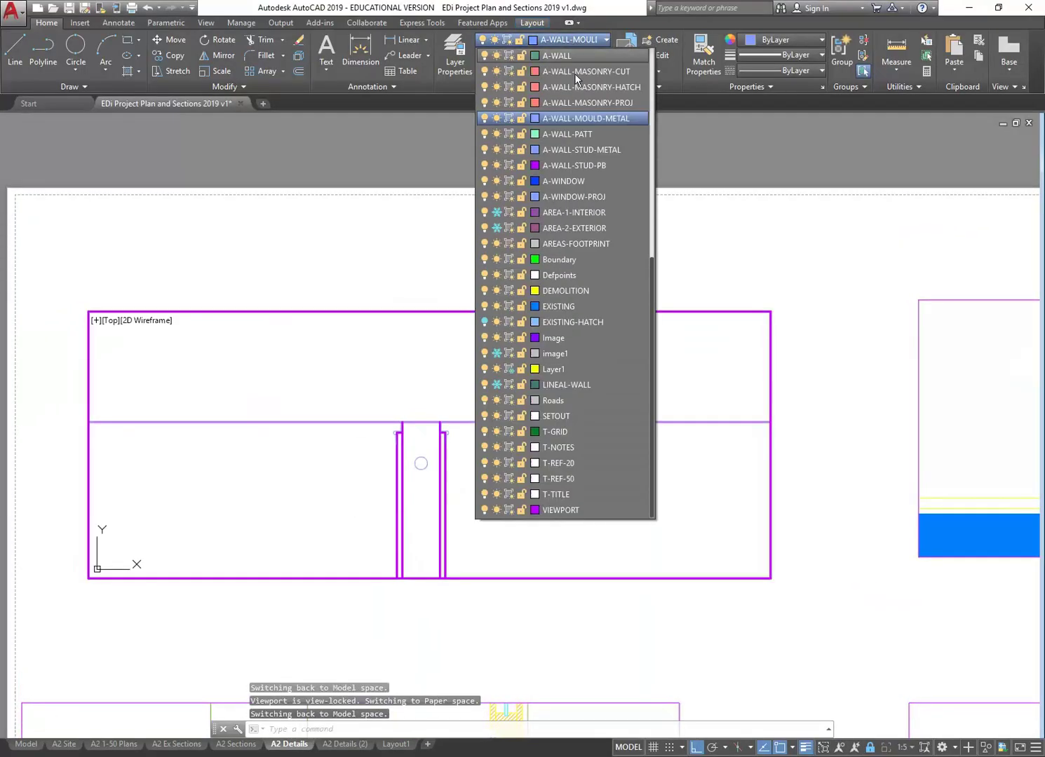
left_click(560, 338)
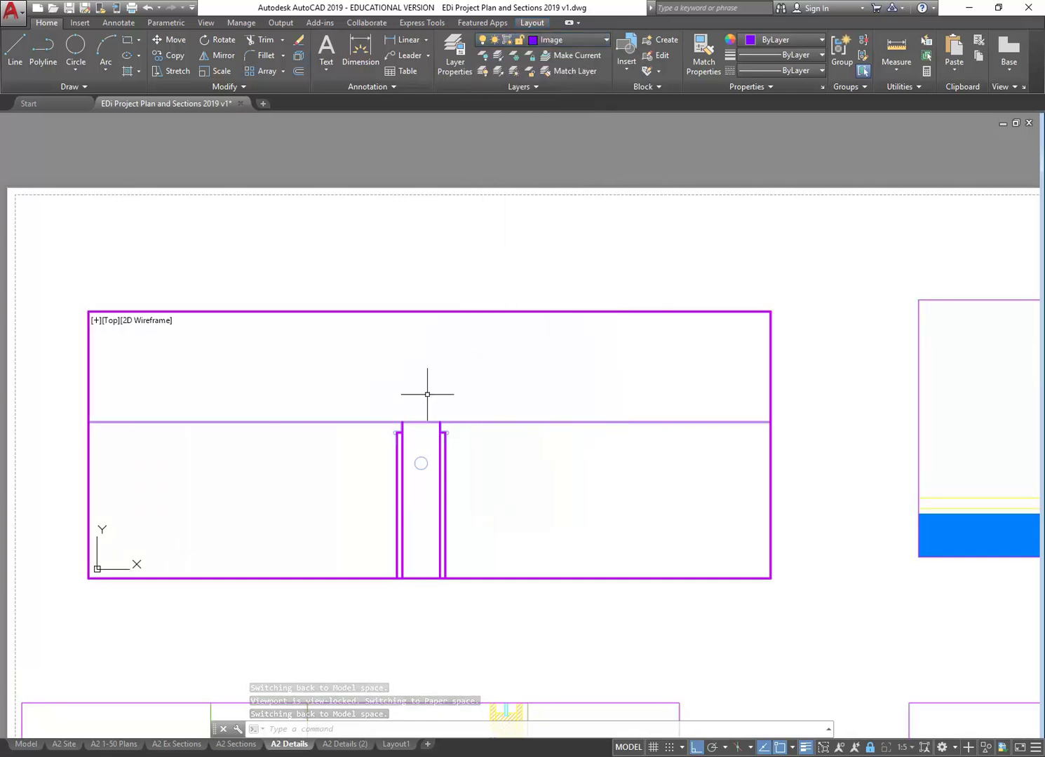
Step: Attach the Wall-ceiling-gyprock-shadowline image at scale 1 and rotation 0, inserting it over the drawn wall in the detail viewport
scroll(430, 409, "up", 2)
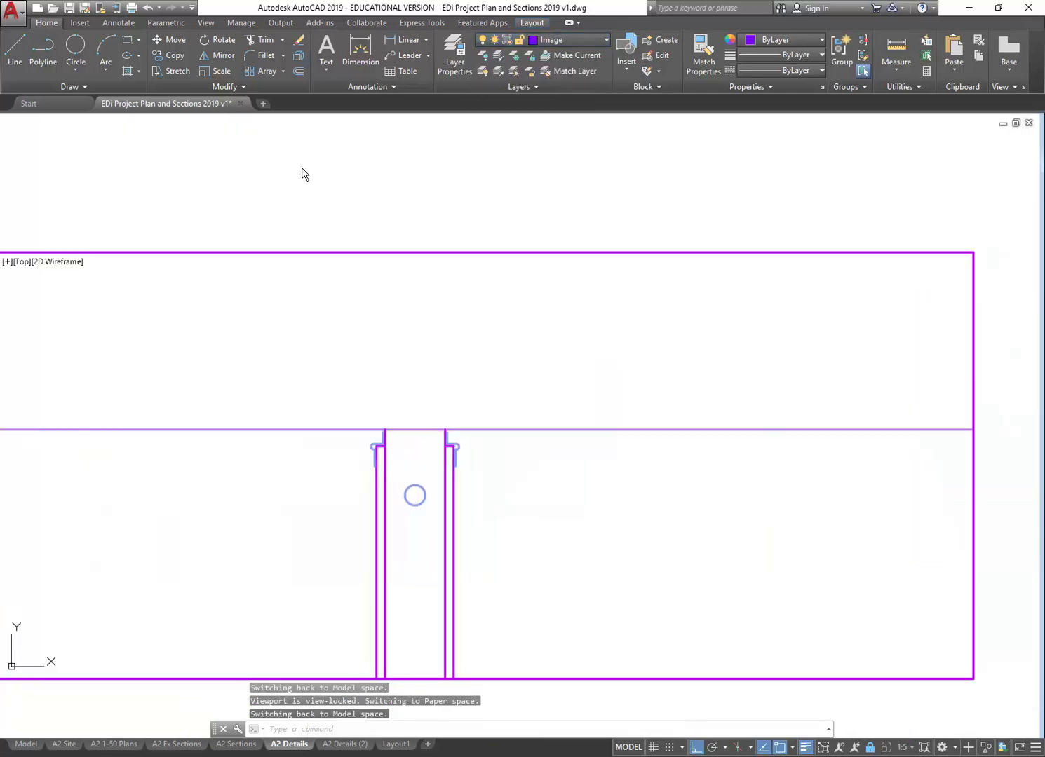
left_click(80, 22)
left_click(229, 53)
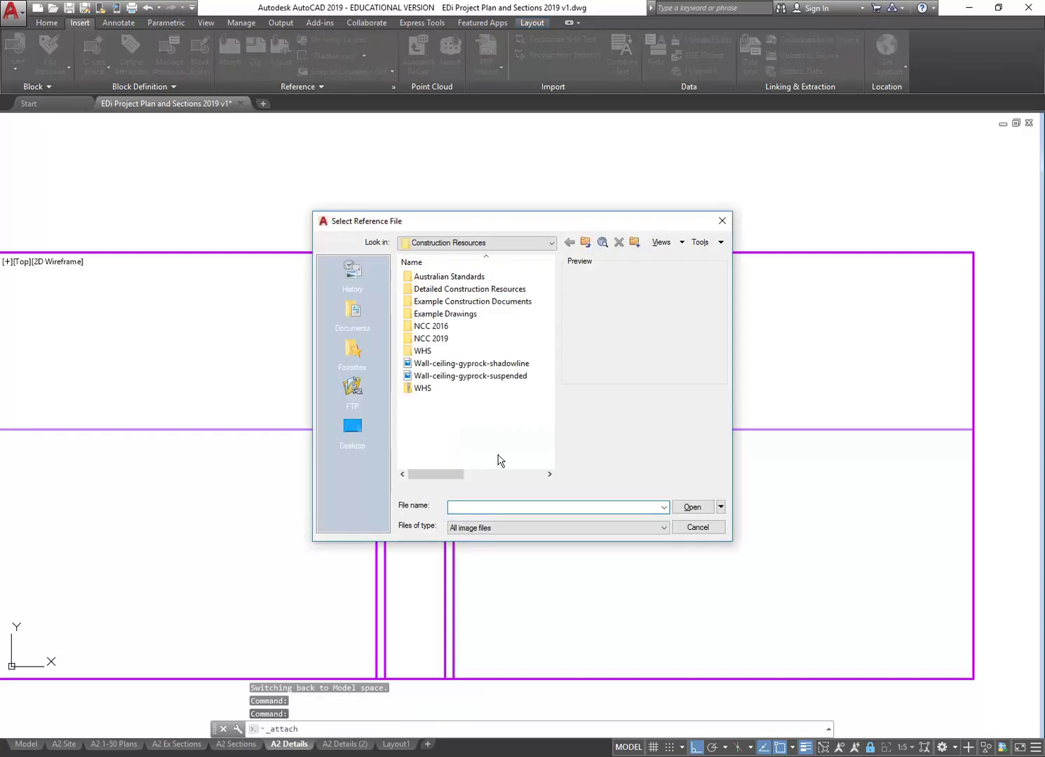
double_click(473, 365)
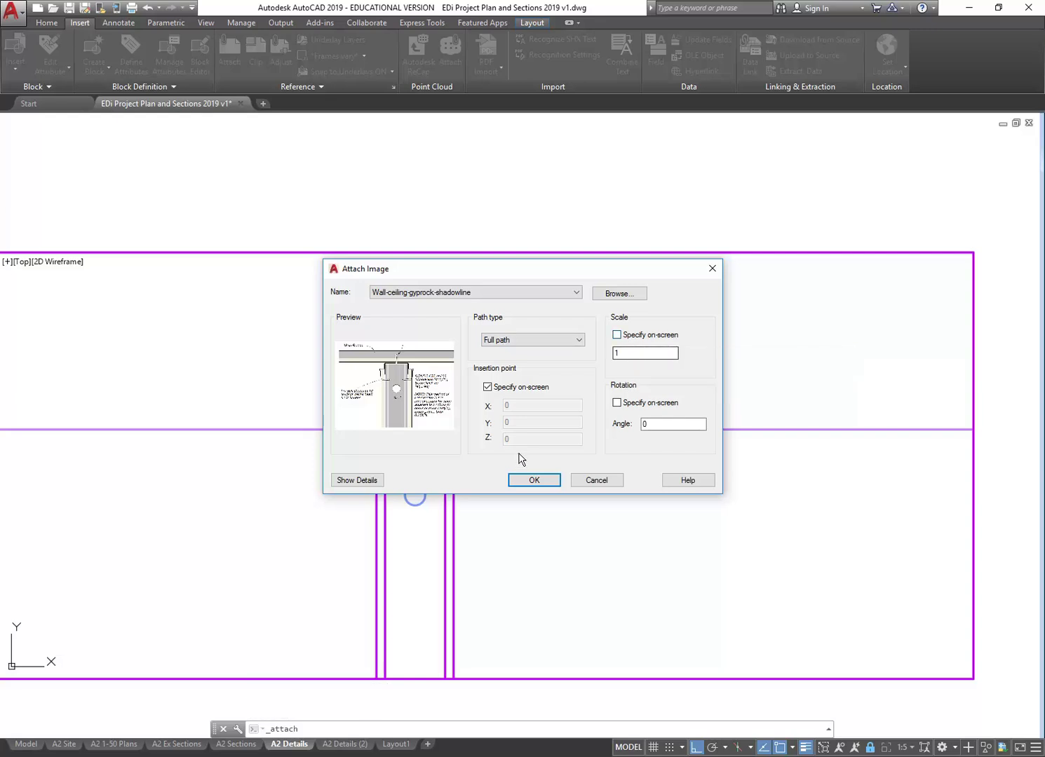
left_click(536, 483)
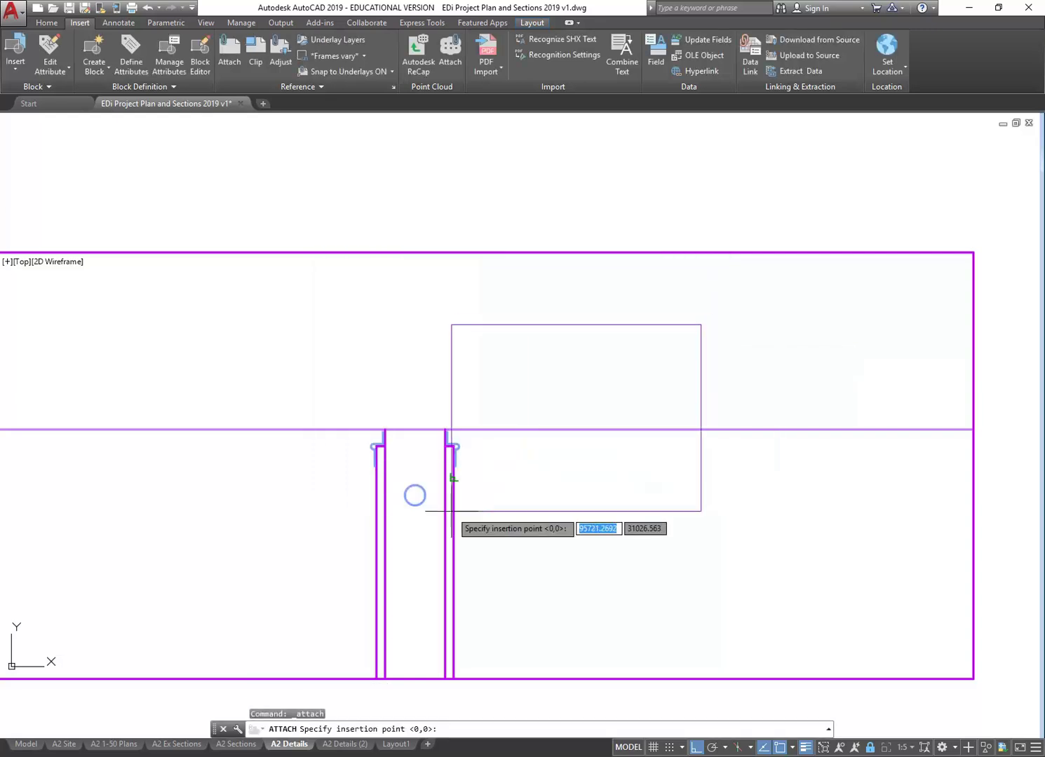
left_click(303, 516)
scroll(410, 490, "up", 4)
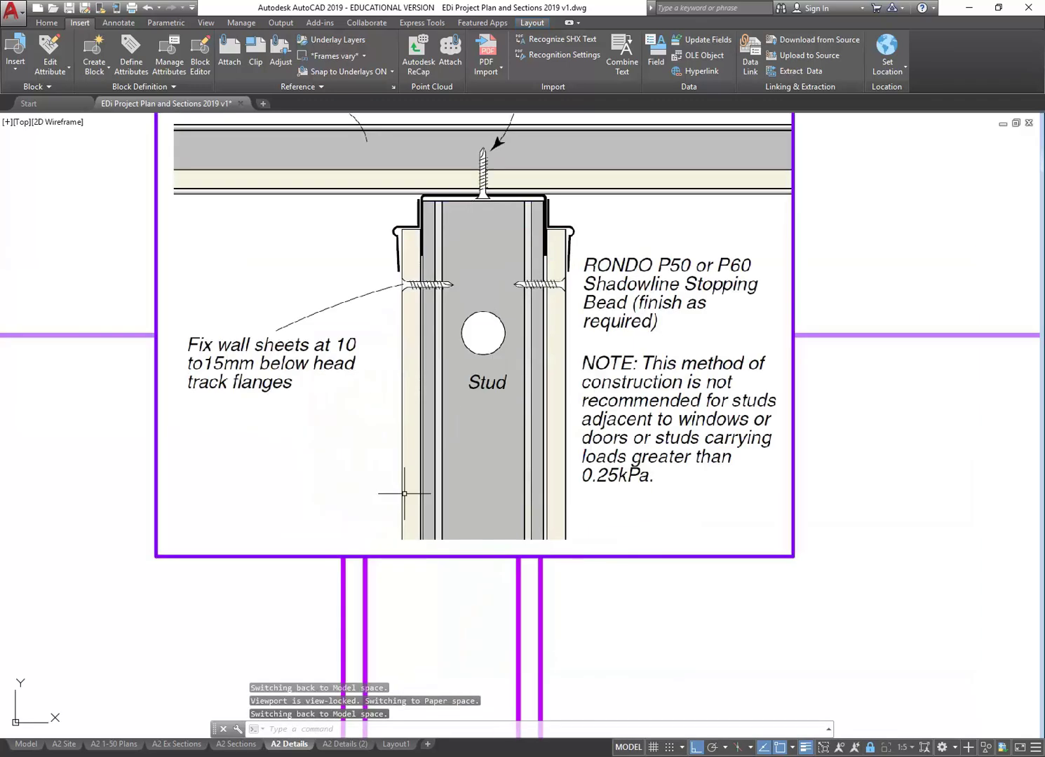
Step: Move the attached image horizontally so the outer edge of its left wall sheet lines up with the drawn wall's left outer line
left_click(47, 22)
left_click(167, 42)
left_click(230, 589)
left_click(76, 474)
key("Return")
scroll(403, 520, "up", 4)
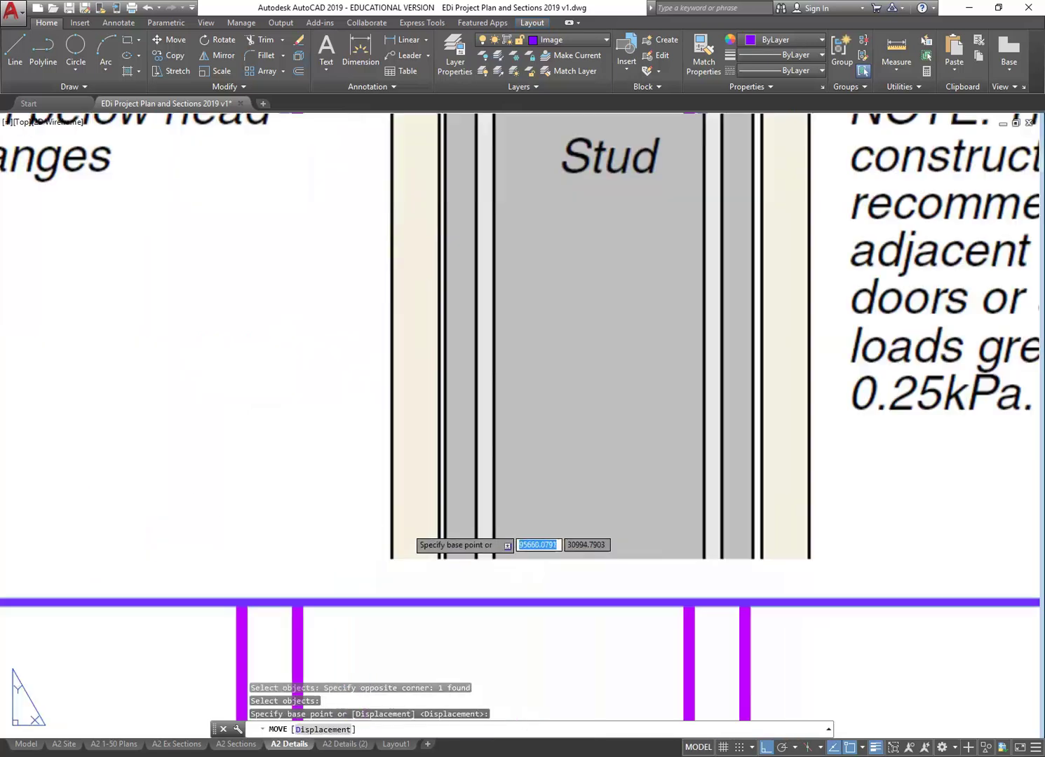
left_click(389, 531)
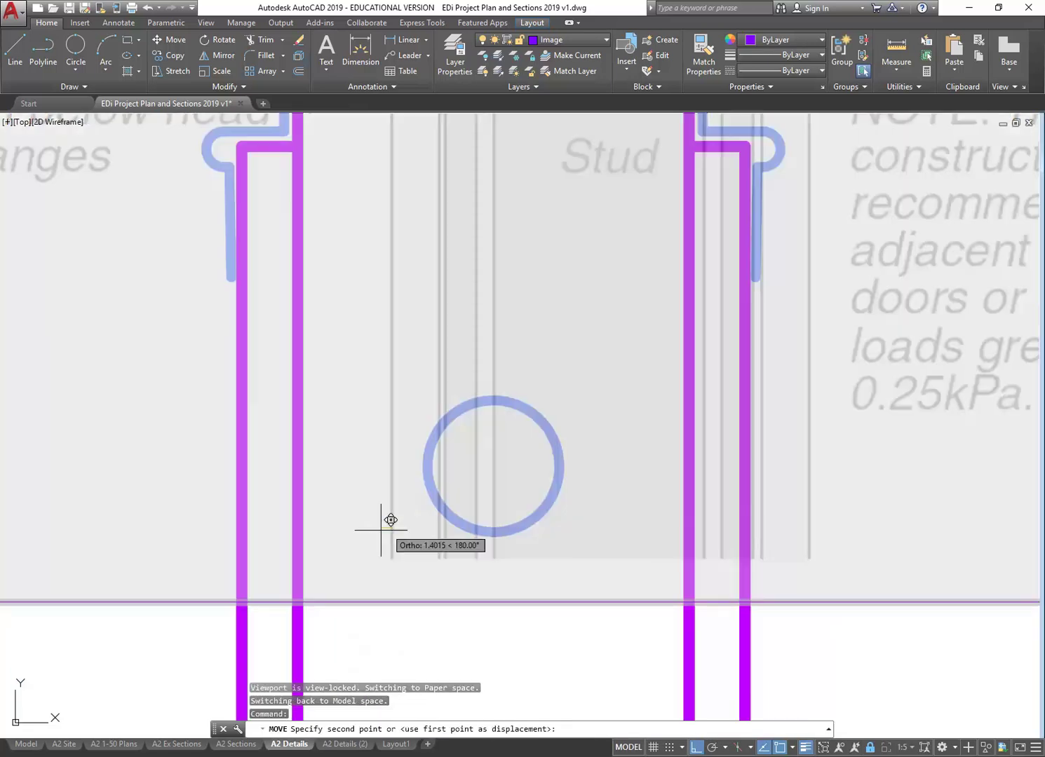
left_click(241, 527)
scroll(241, 527, "down", 4)
scroll(306, 509, "up", 4)
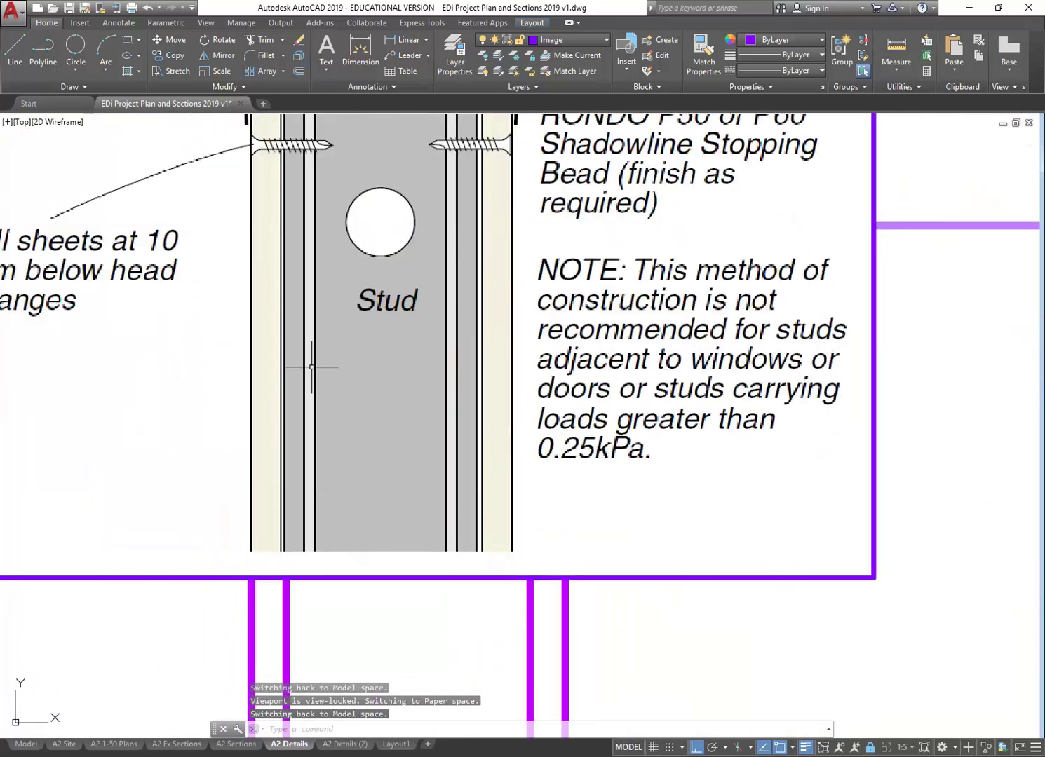
left_click(169, 627)
left_click(103, 501)
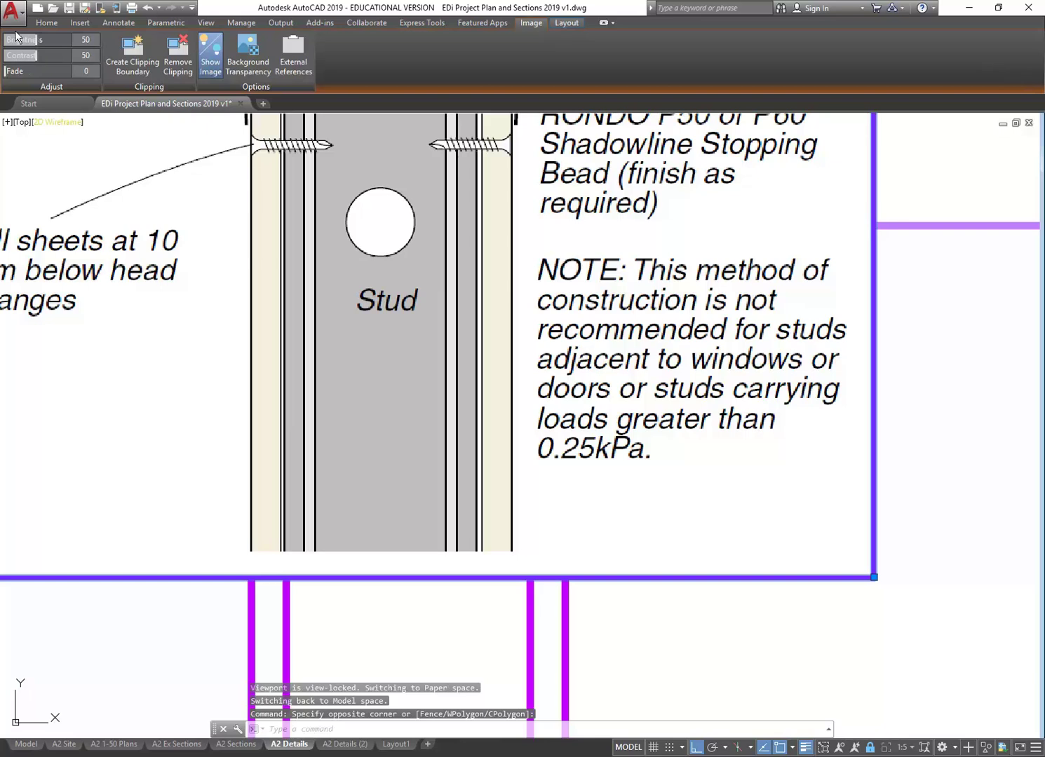
left_click(43, 25)
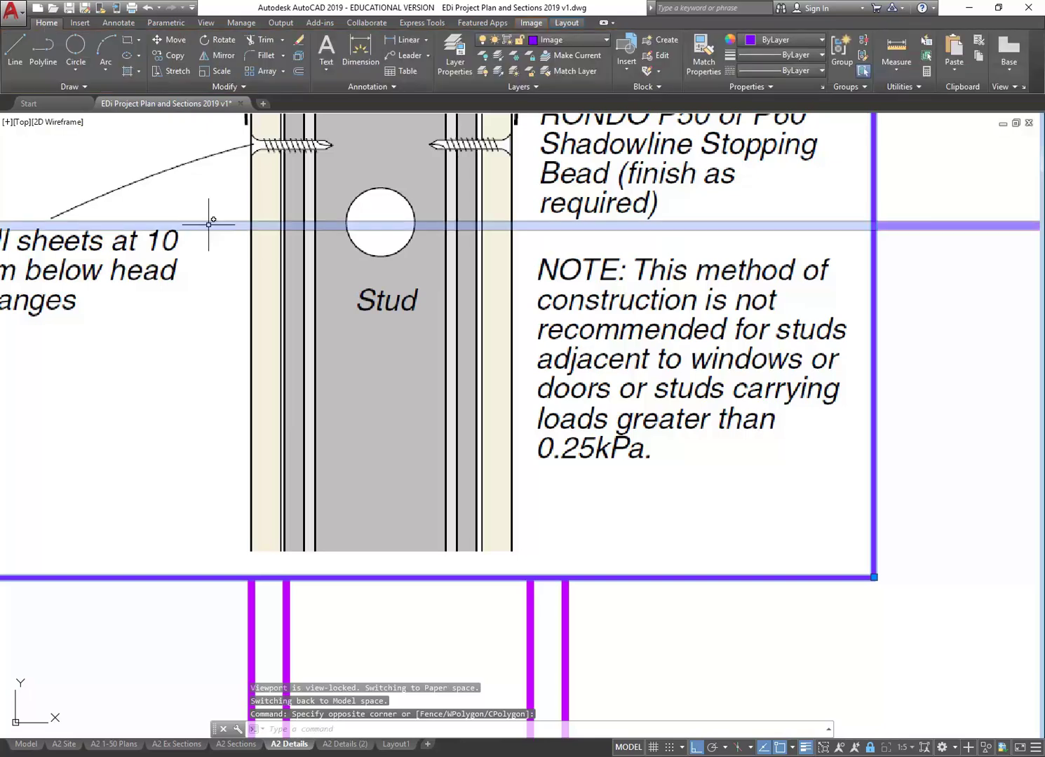
left_click(221, 70)
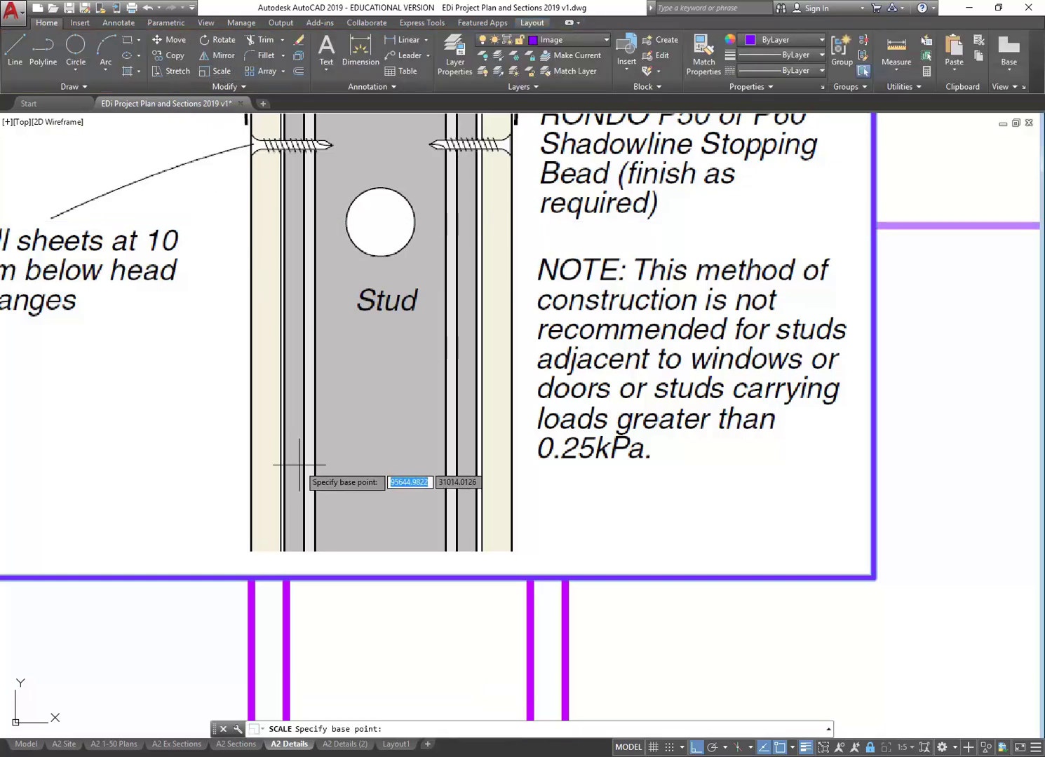
left_click(252, 543)
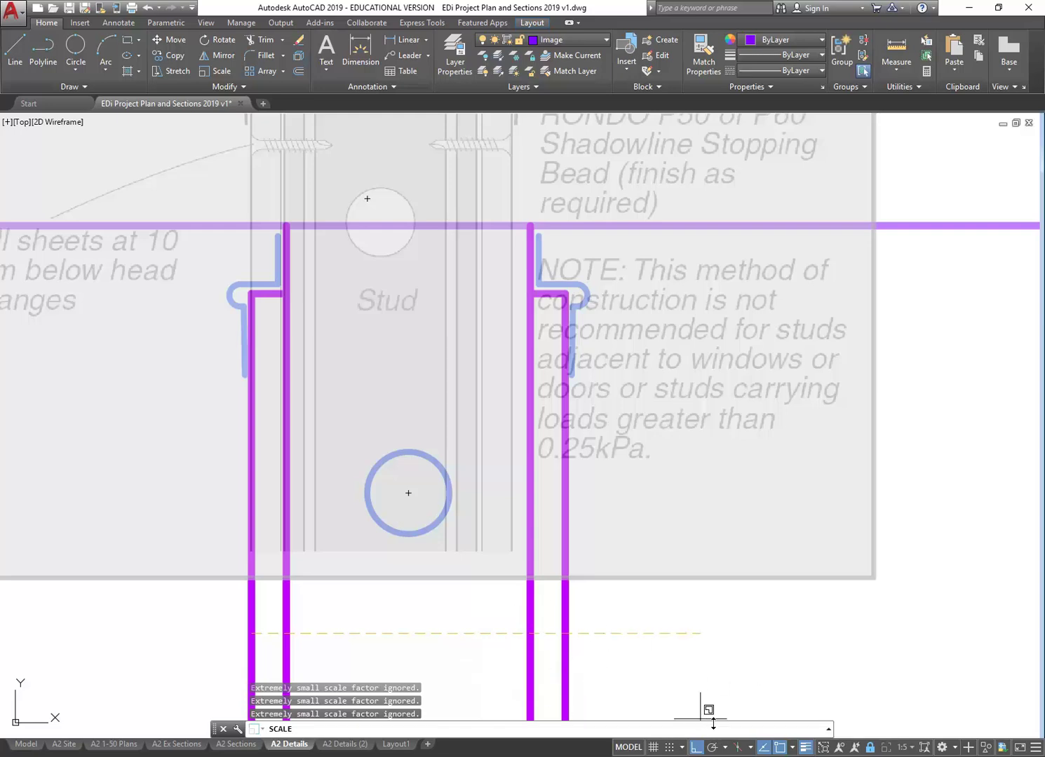
left_click(828, 729)
left_click(828, 729)
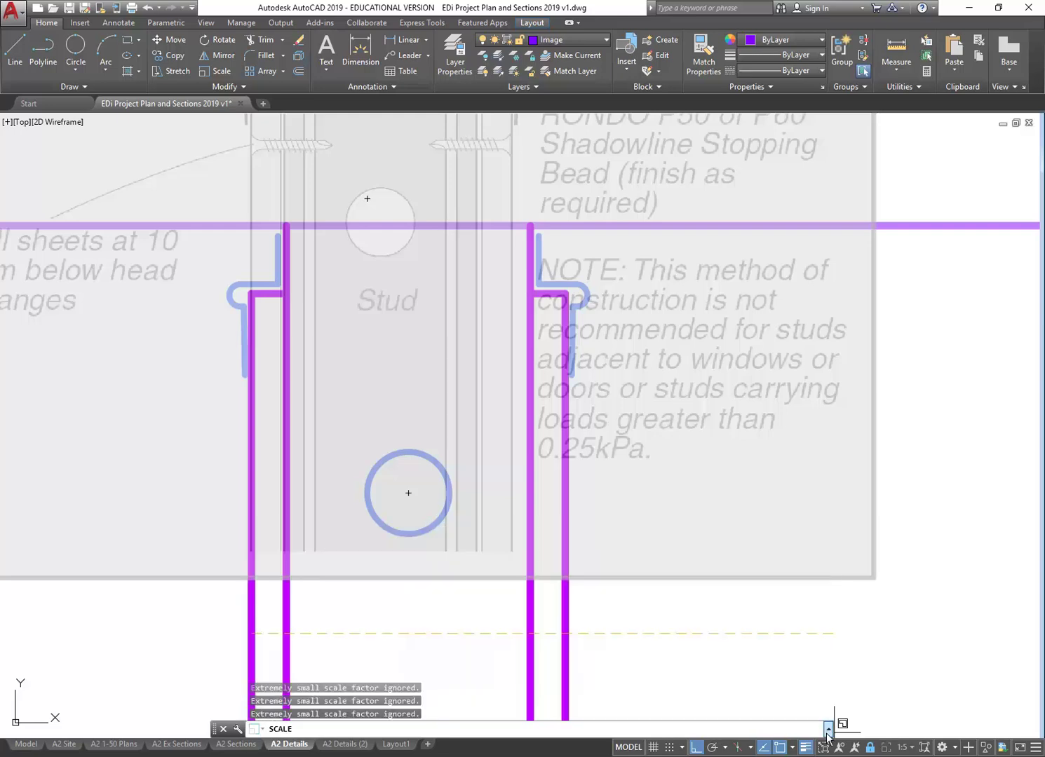
scroll(437, 495, "down", 6)
scroll(433, 554, "up", 5)
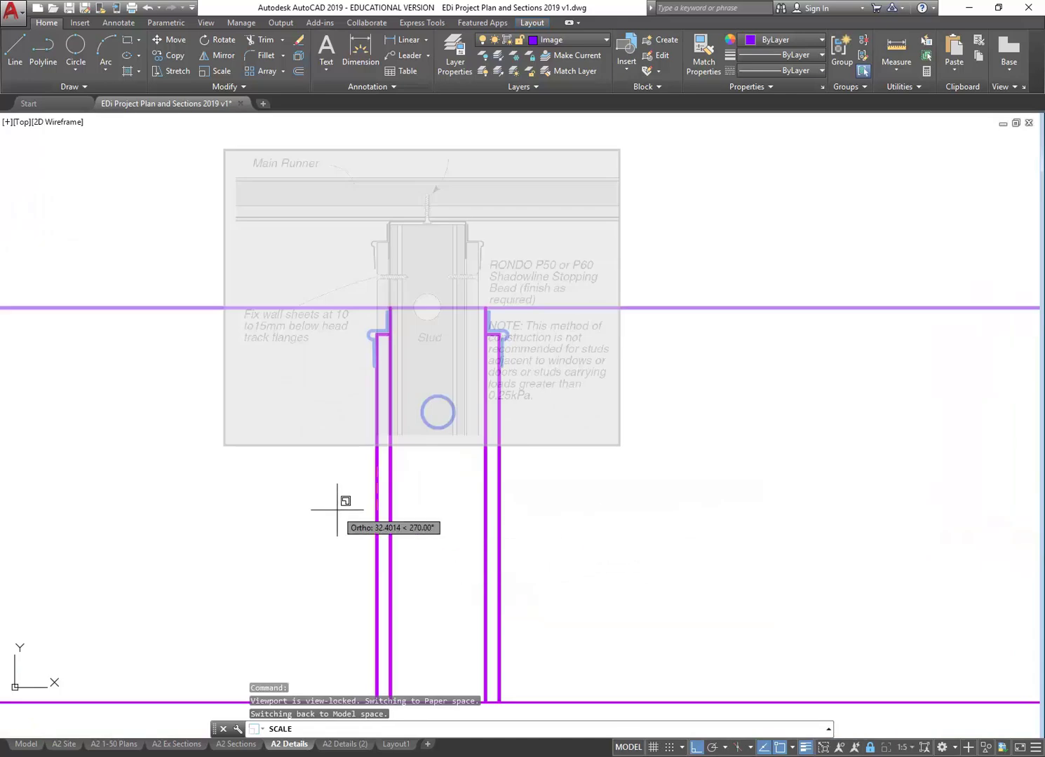
key("Escape")
key("Escape")
left_click(141, 394)
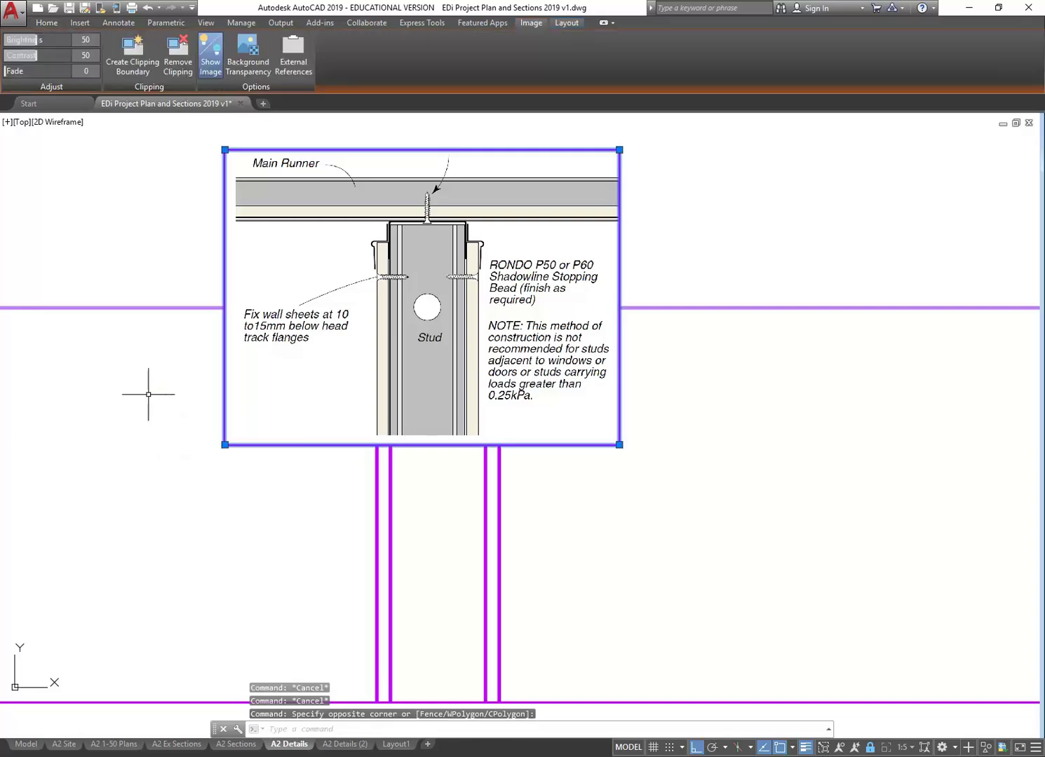
left_click(46, 23)
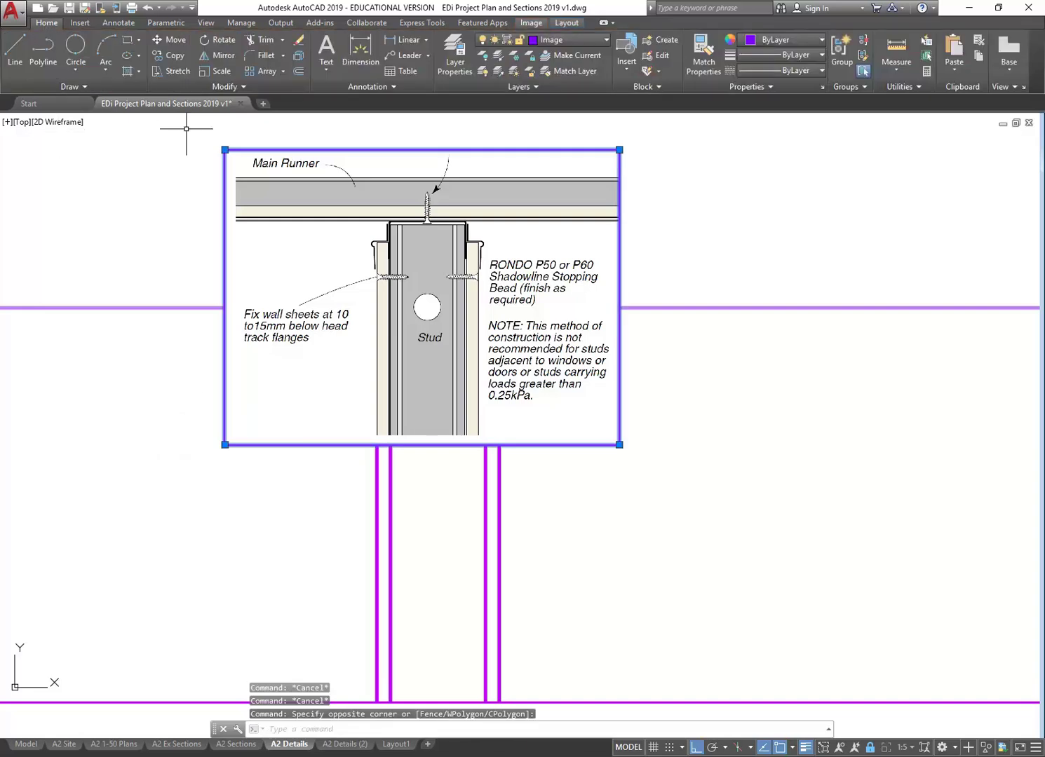
left_click(221, 70)
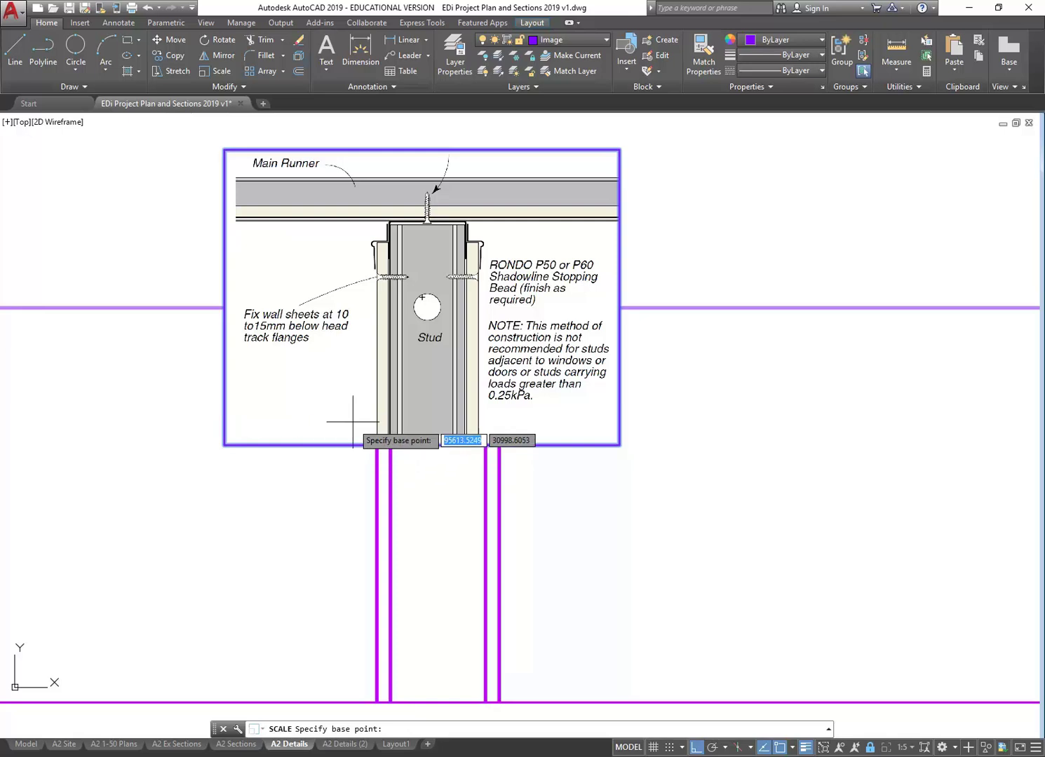
left_click(376, 444)
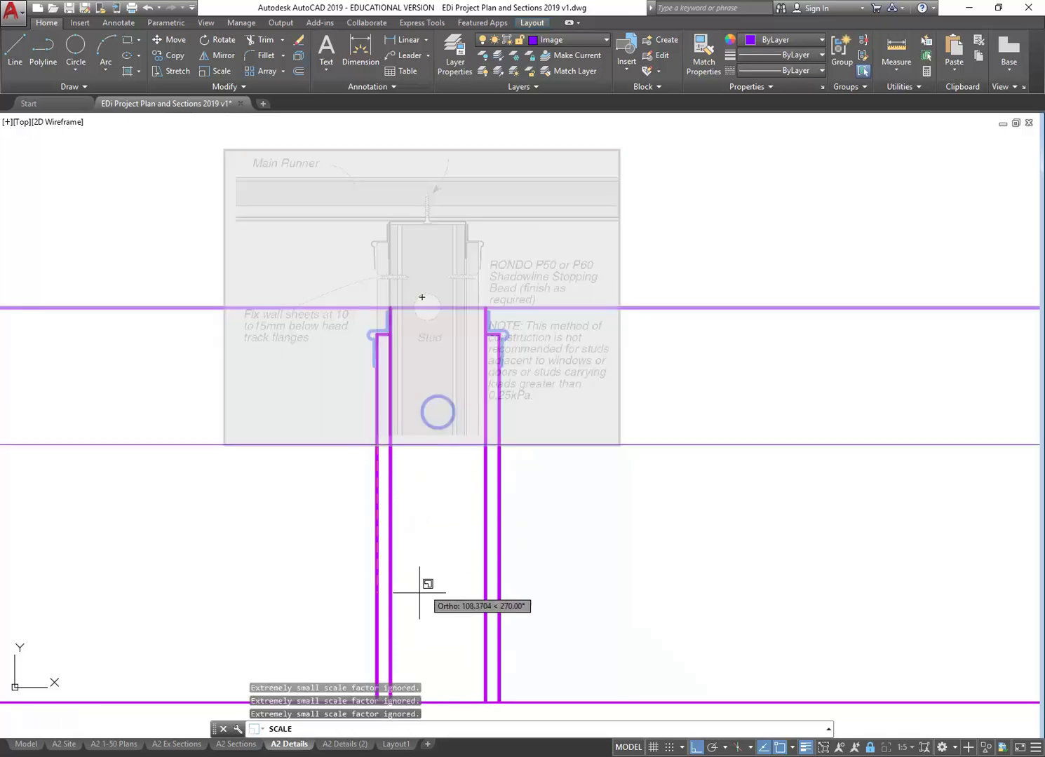
key("Escape")
key("Escape")
key("Escape")
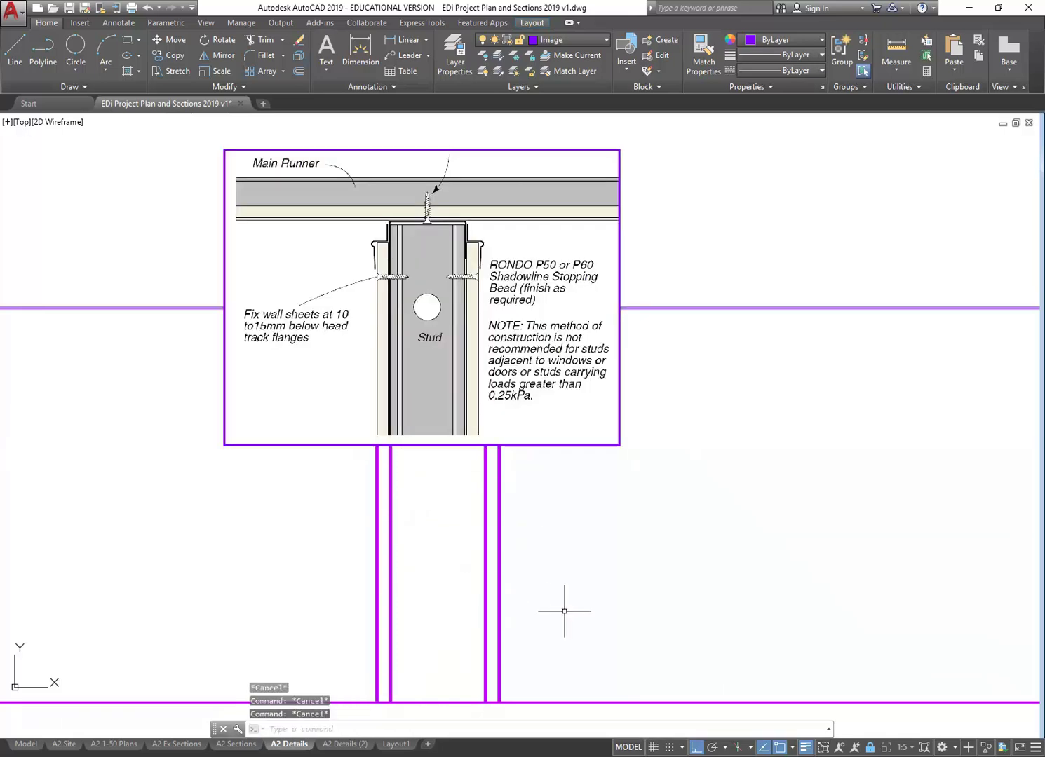
Step: Switch from the details layout to model space, bring the attached image and drawn wall into view, and save the drawing
left_click(829, 730)
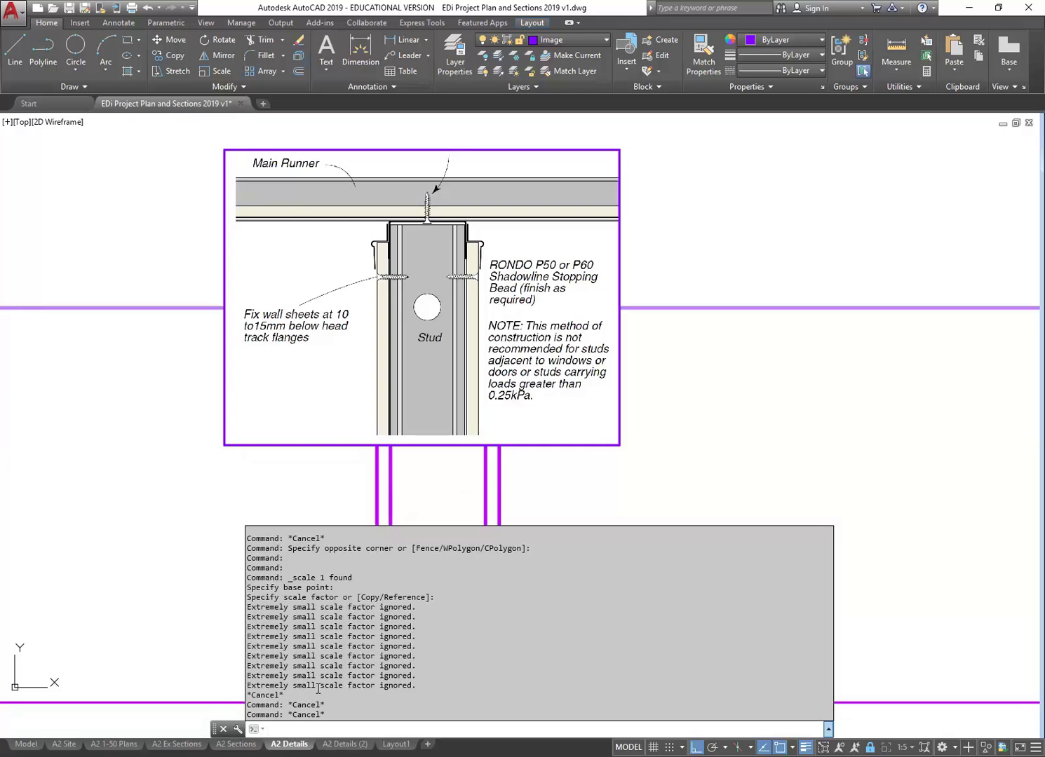
left_click(827, 730)
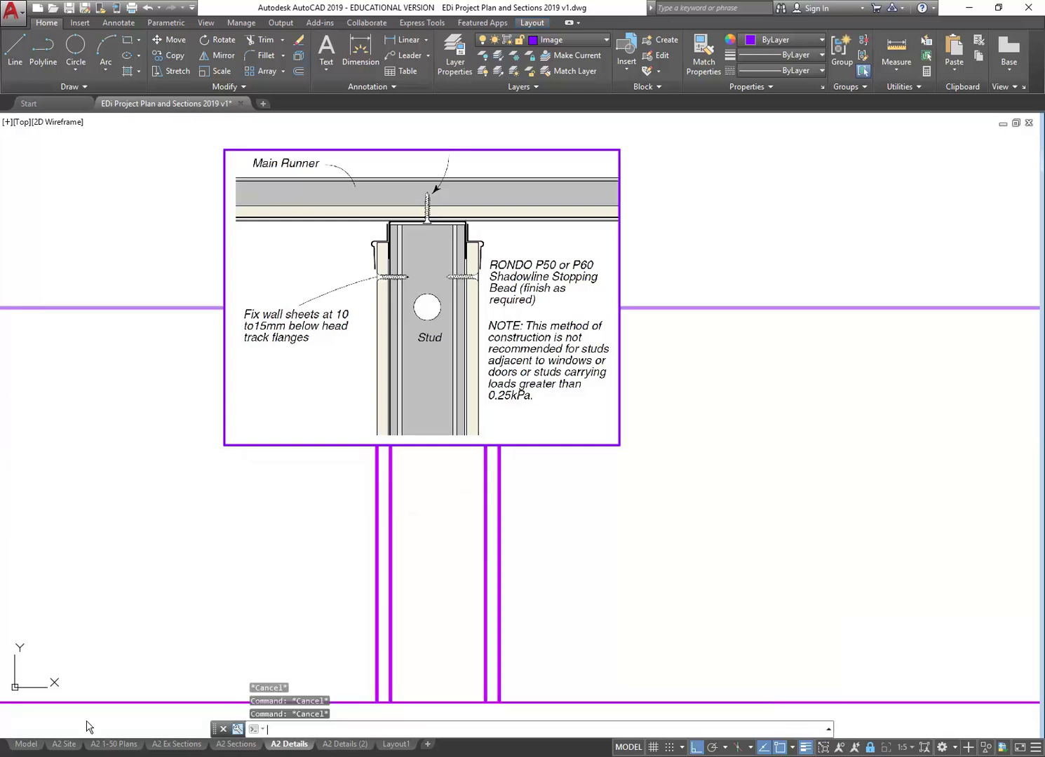
left_click(25, 745)
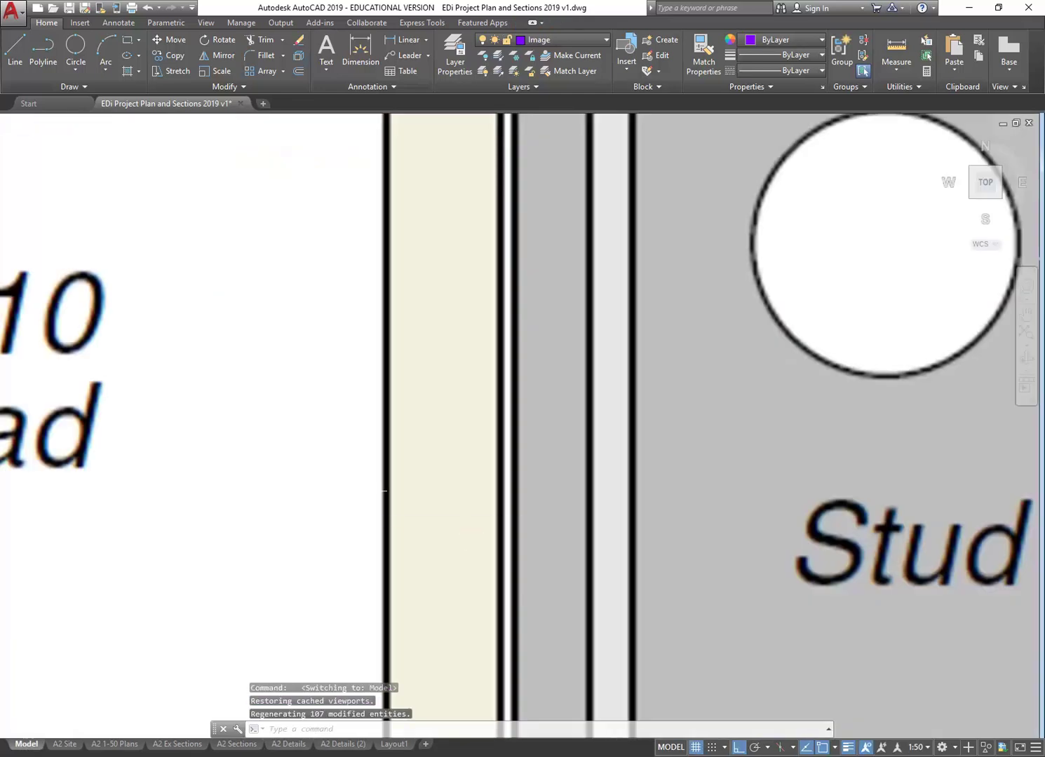
scroll(466, 512, "down", 2)
scroll(409, 568, "up", 2)
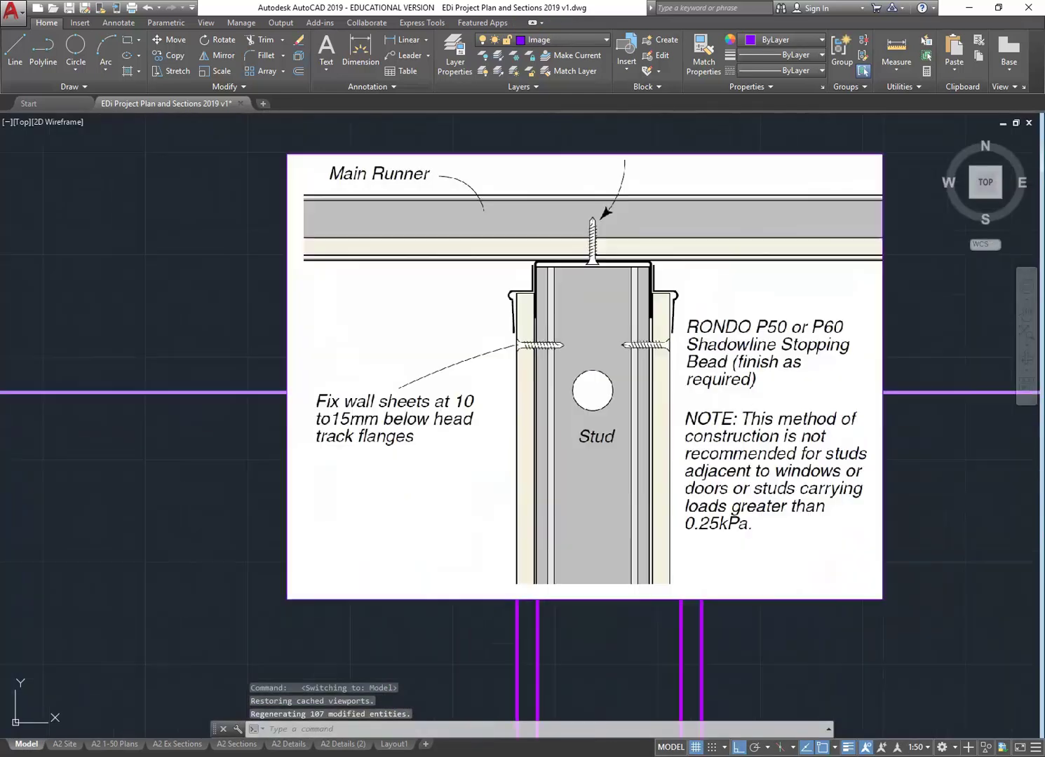
left_click(342, 622)
left_click(199, 532)
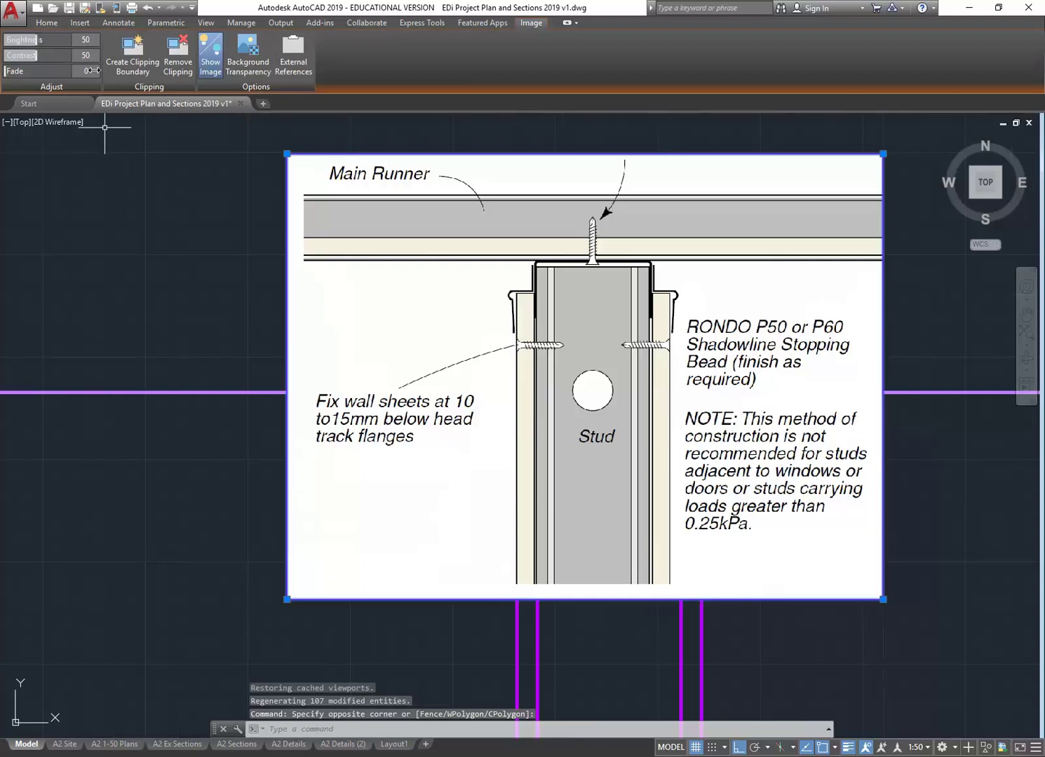
left_click(45, 23)
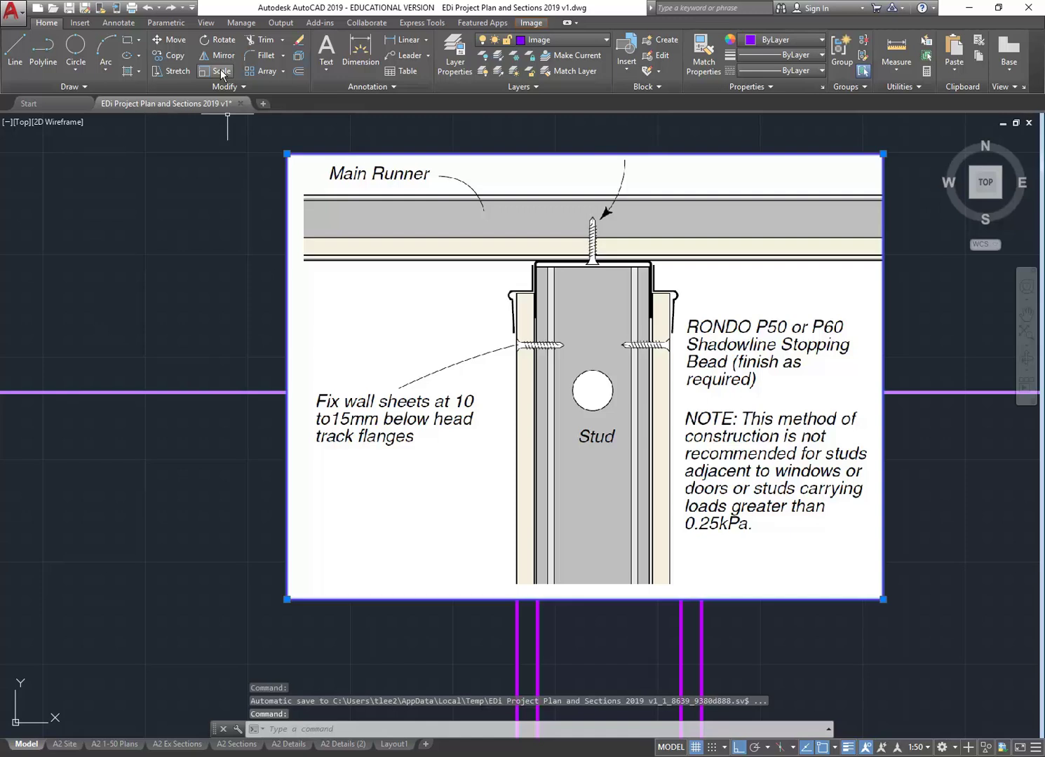
left_click(69, 8)
Step: Scale the shadowline image from where its lower edge meets the wall's left outer line, matching its wall width to the drawn wall
left_click(330, 629)
left_click(235, 550)
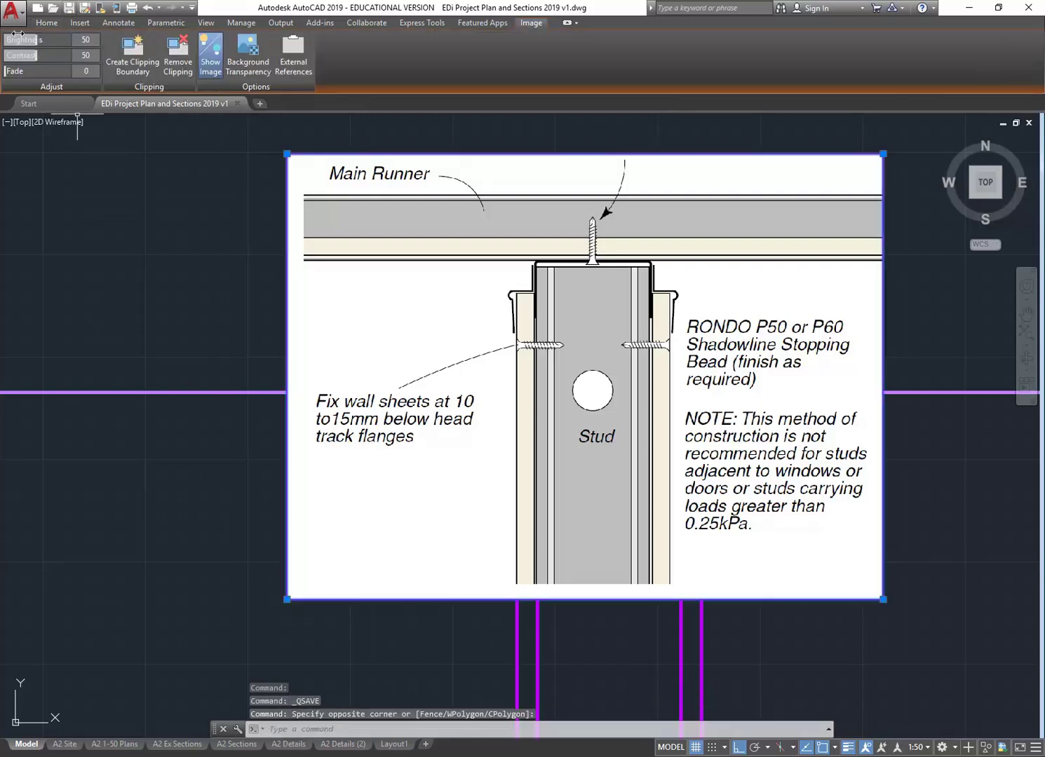
left_click(42, 24)
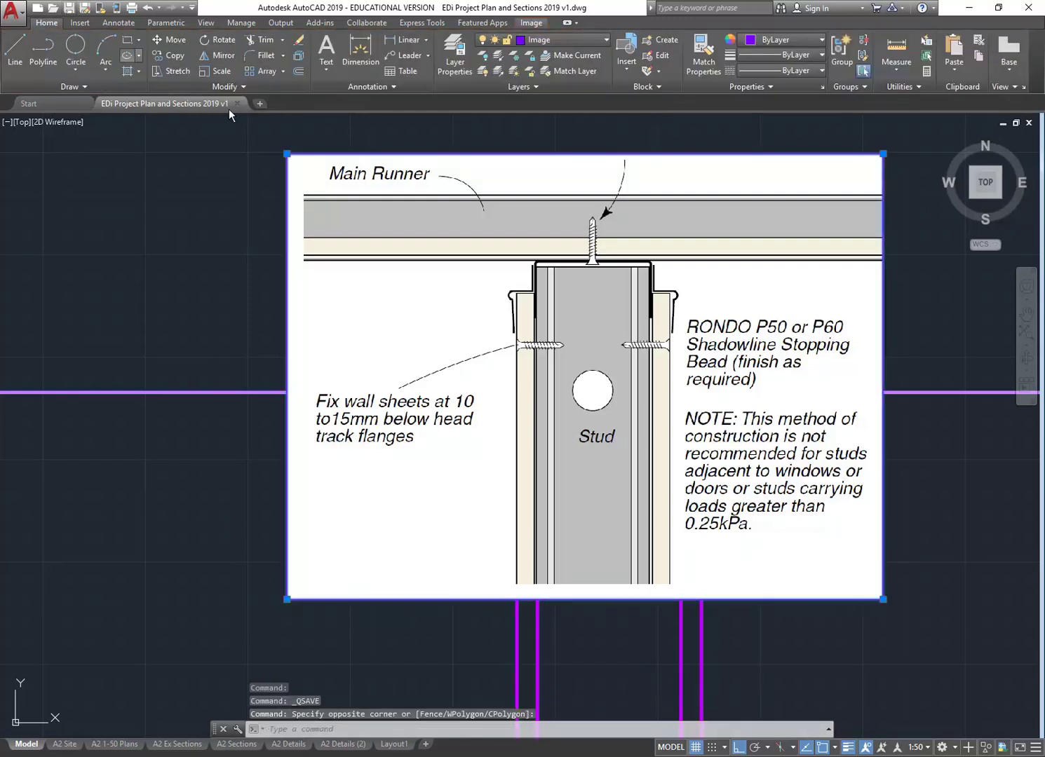
left_click(218, 70)
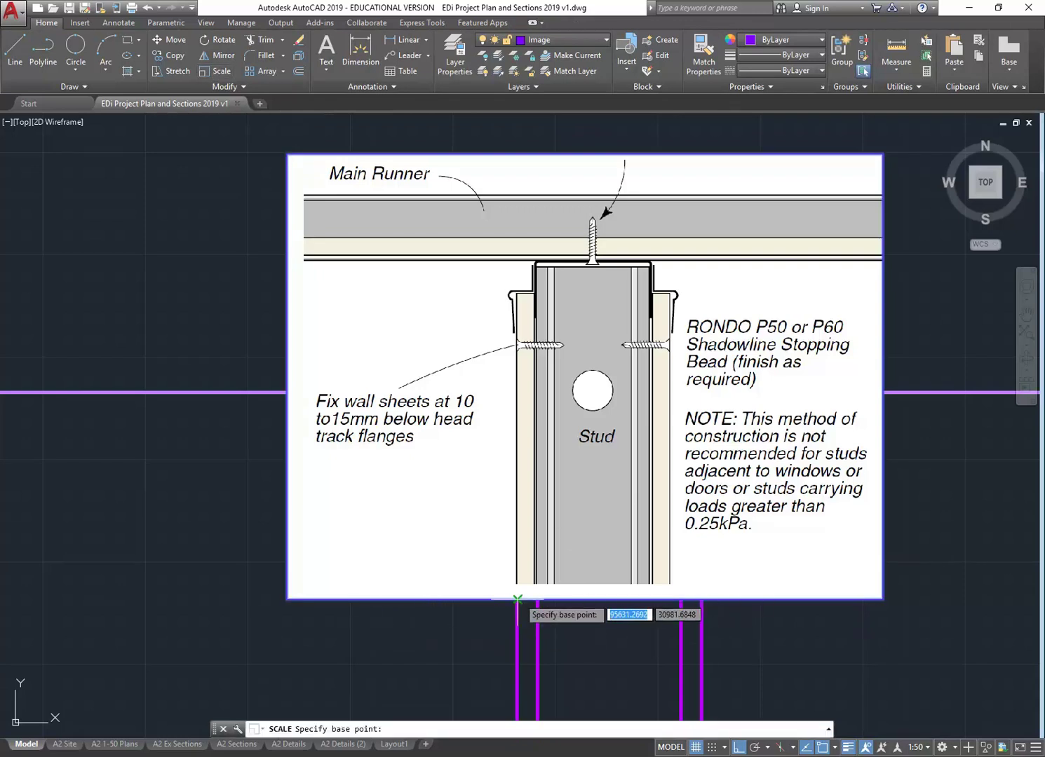
left_click(517, 599)
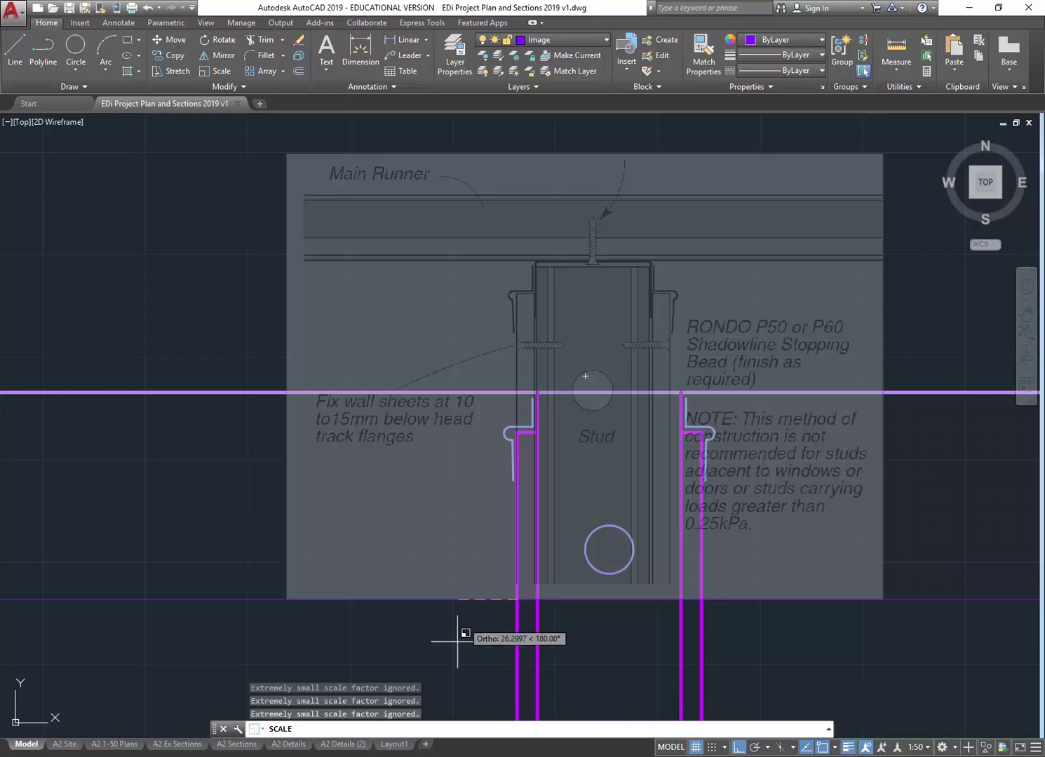
left_click(458, 643)
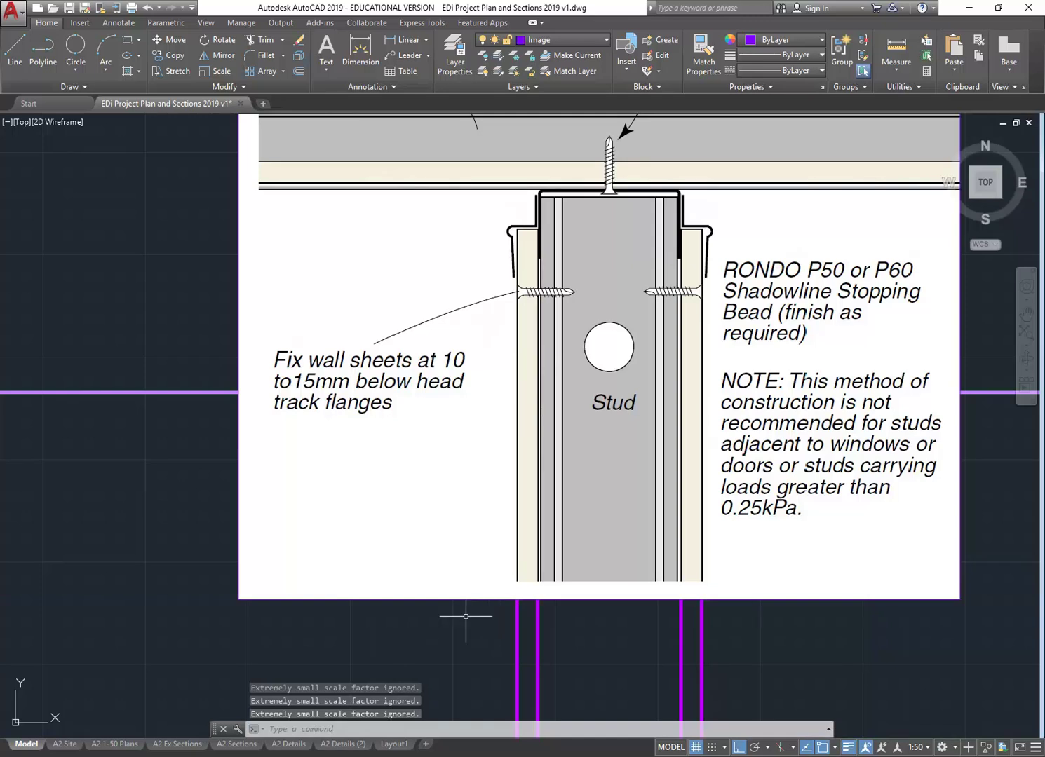
right_click(439, 597)
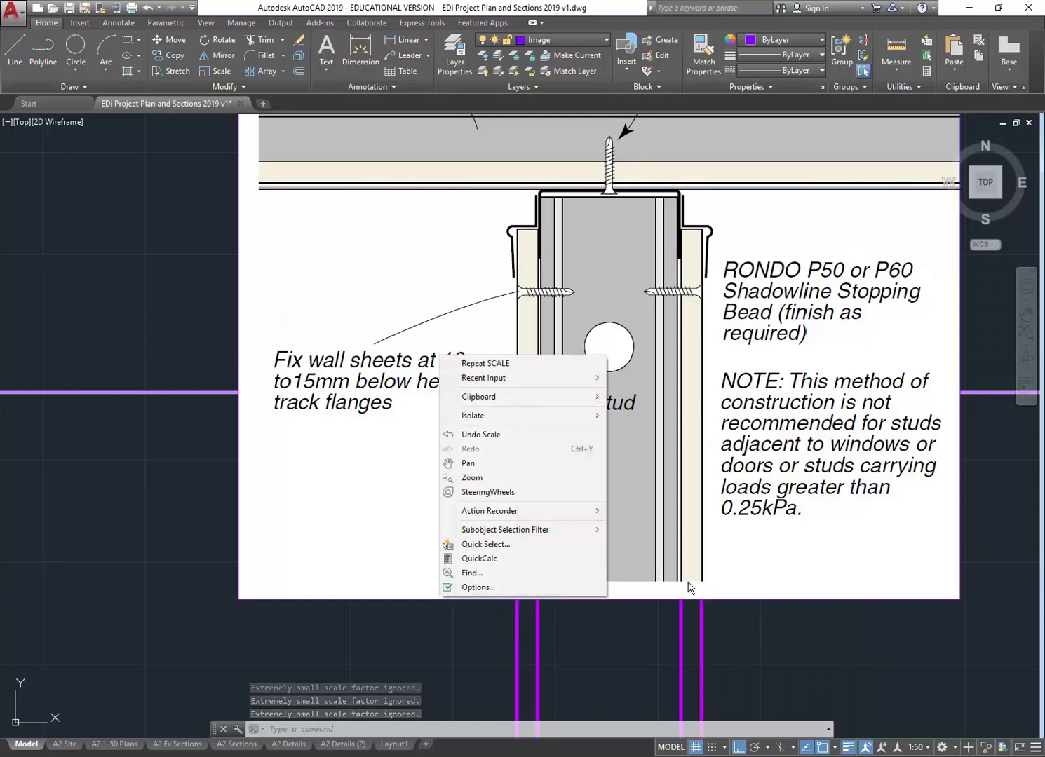
left_click(348, 600)
key("Escape")
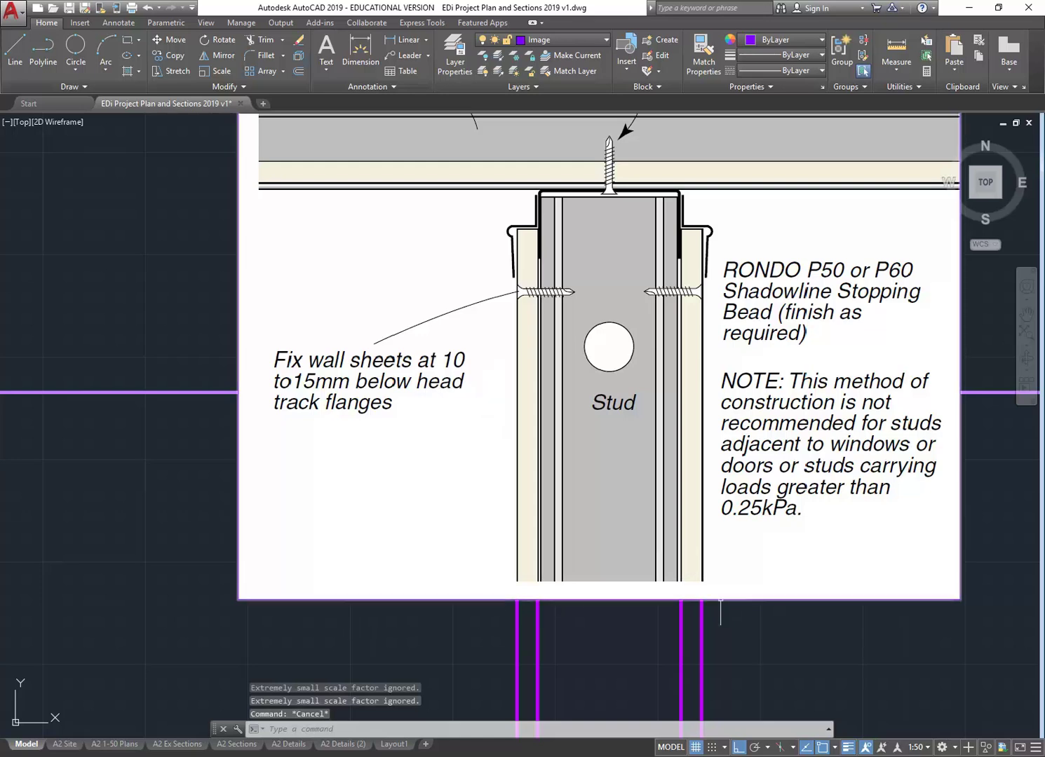
scroll(607, 573, "down", 2)
middle_click_drag(606, 573, 567, 572)
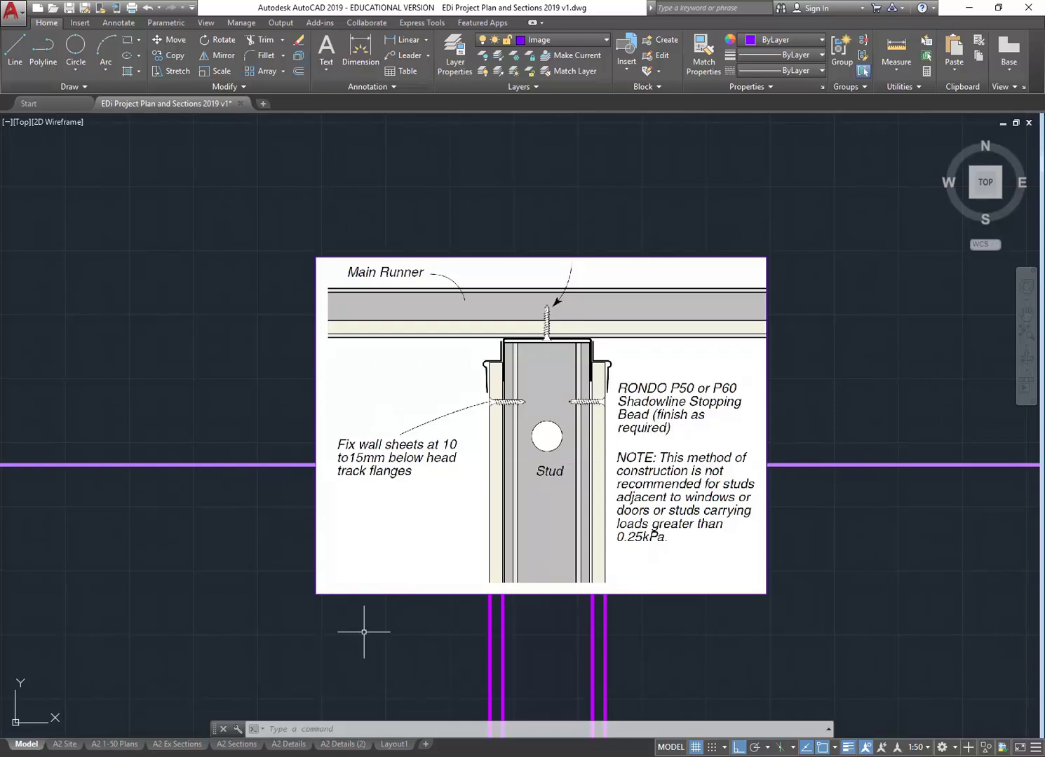
Step: Undo the scaling of the shadowline image and delete the image from the drawing
key("ctrl+z")
key("ctrl+z")
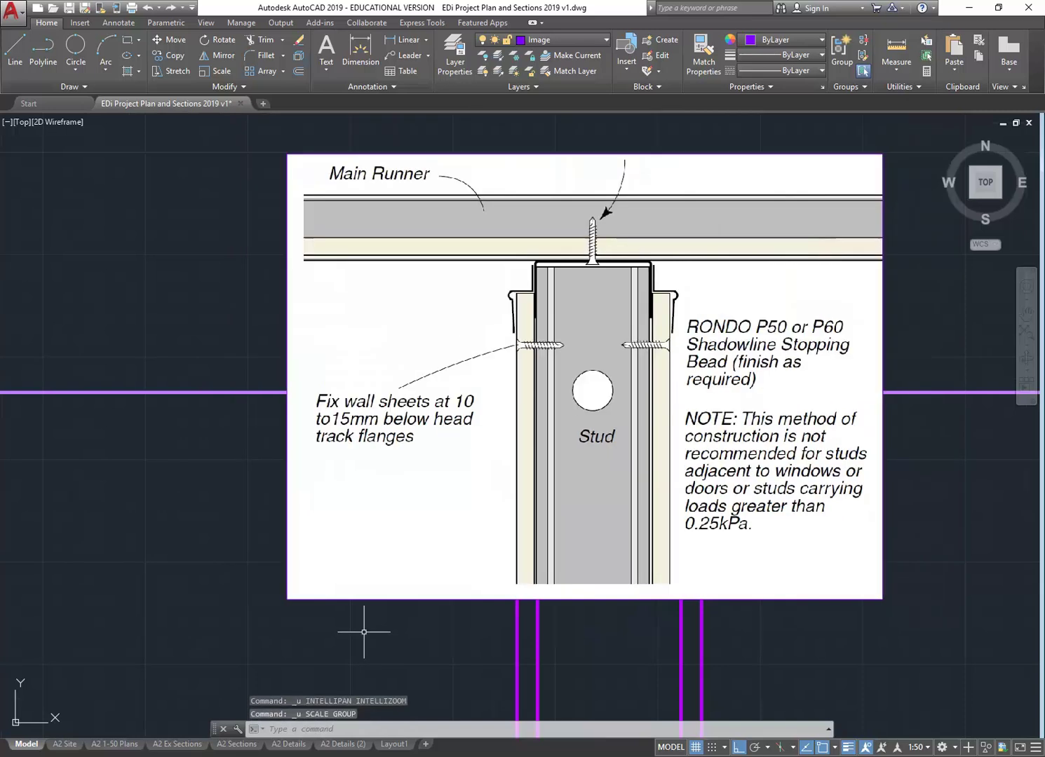
left_click_drag(362, 613, 264, 541)
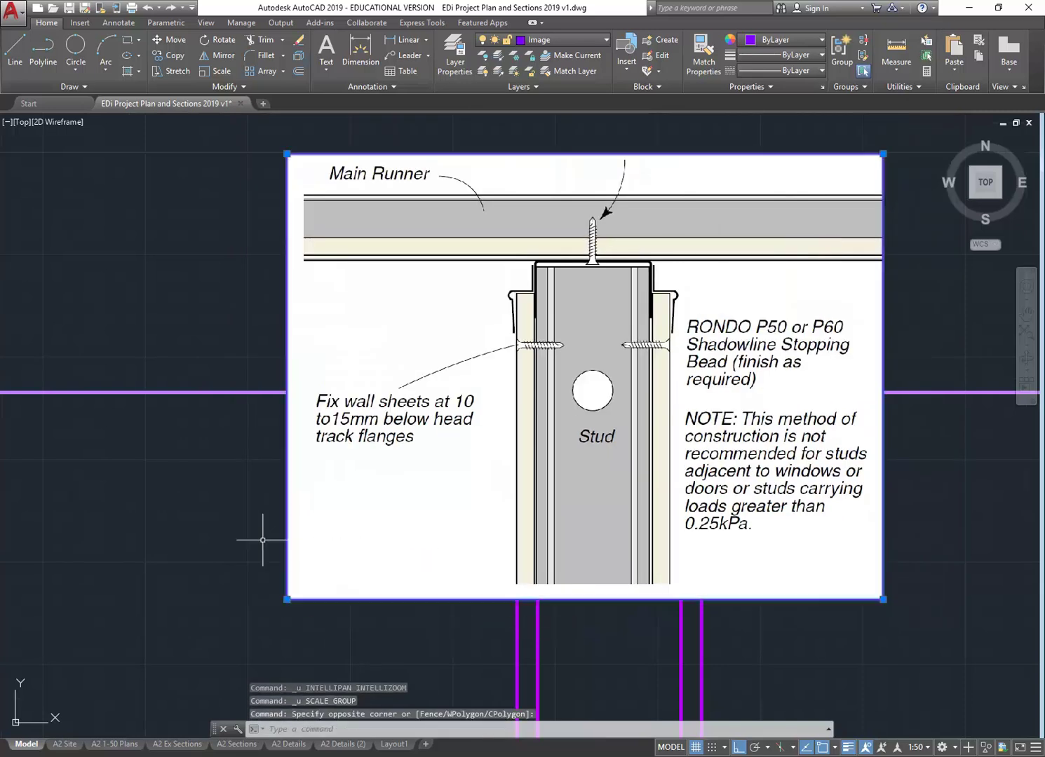
key("Delete")
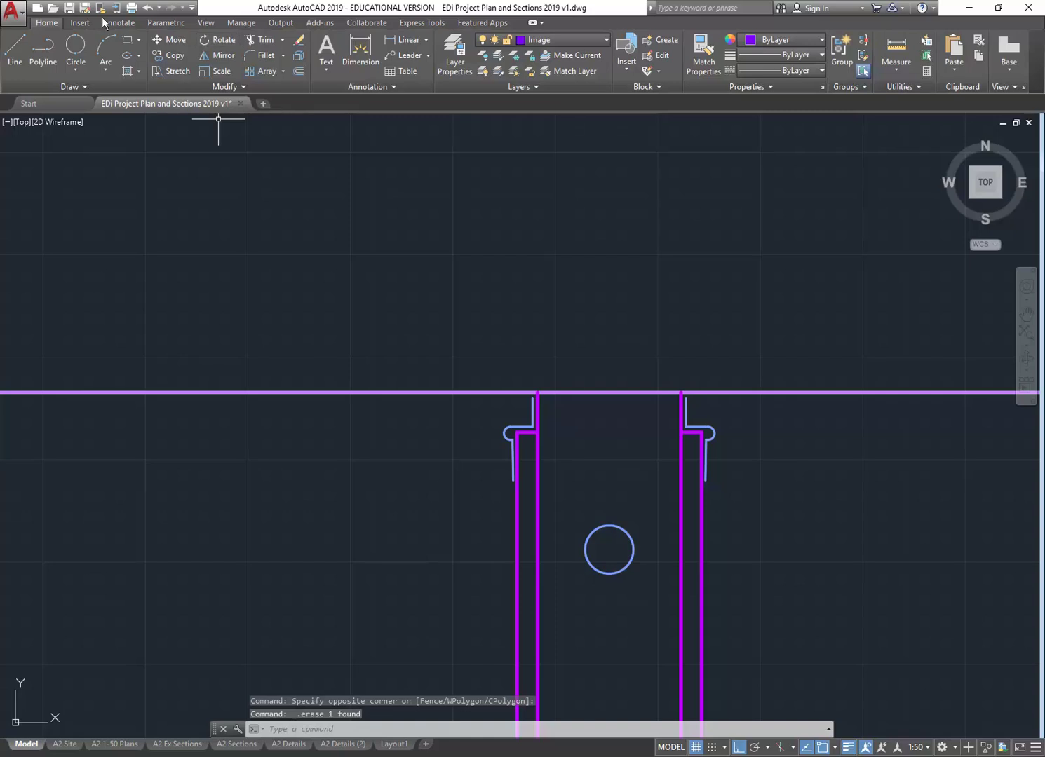
Step: Attach the Wall-ceiling-gyprock-suspended image with full path, scale 1 and rotation 0, inserting it over the head of the drawn wall
left_click(80, 22)
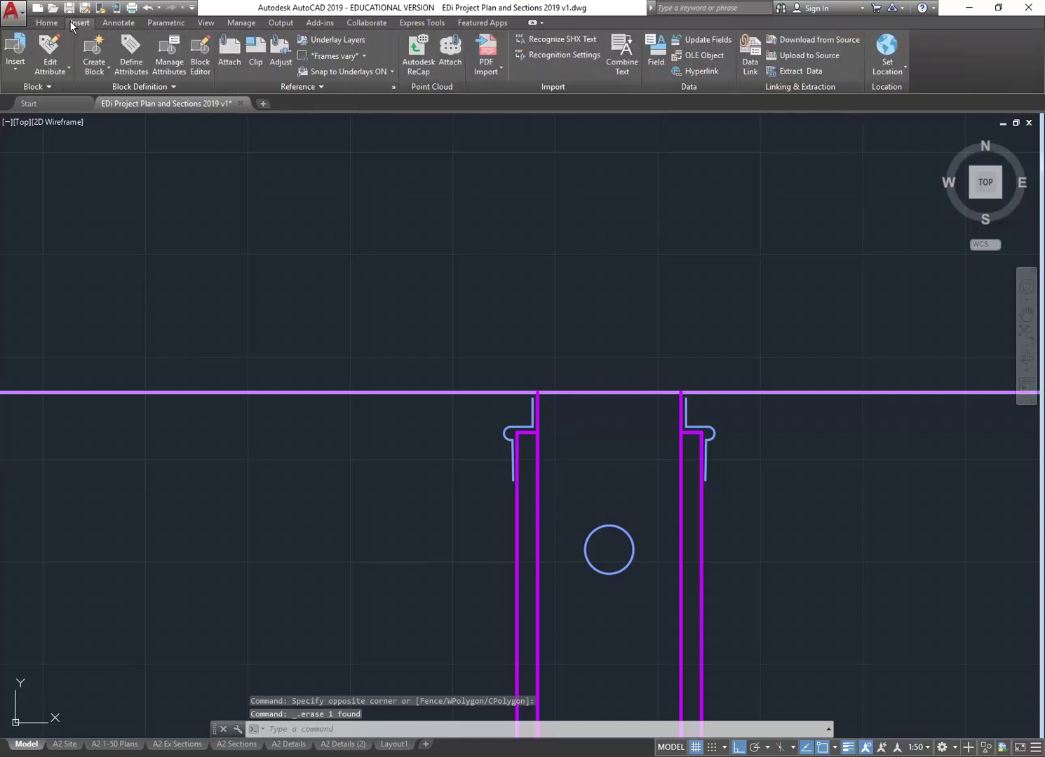
left_click(224, 52)
left_click(468, 376)
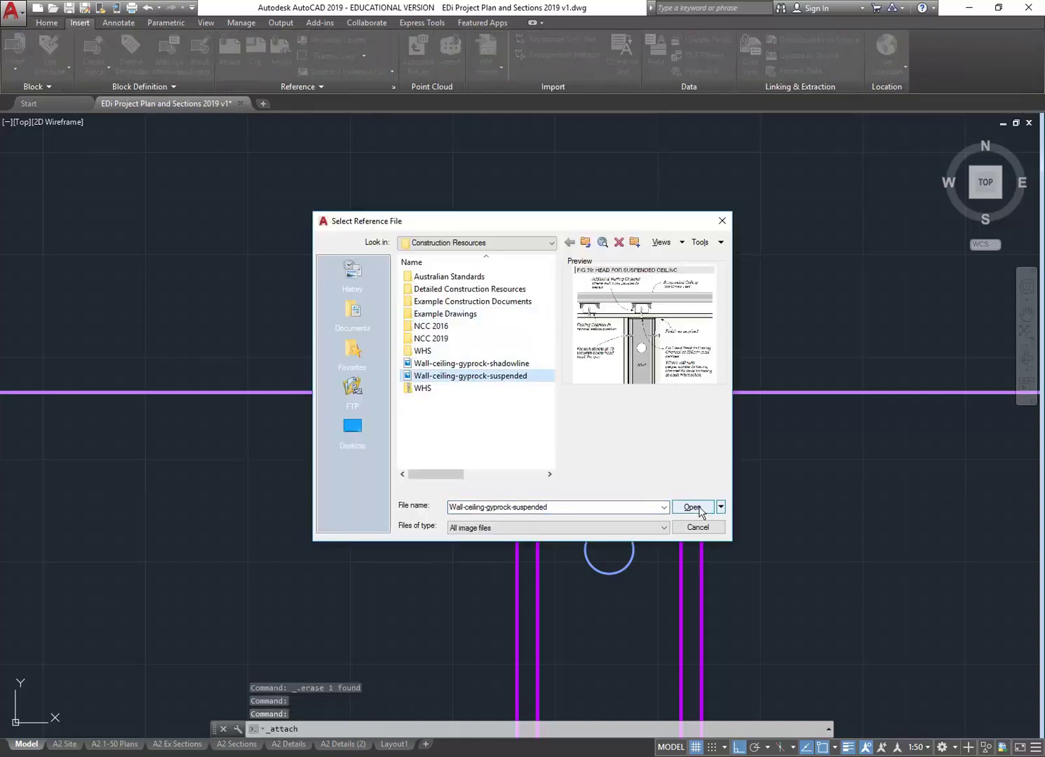
left_click(691, 507)
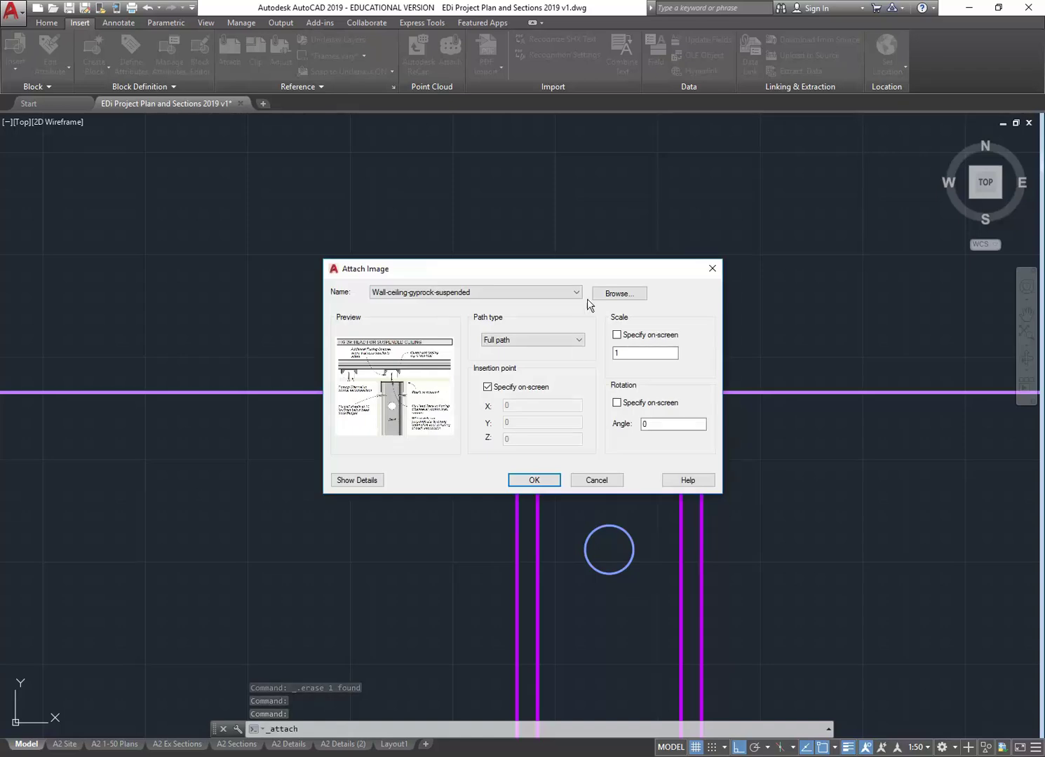
left_click(539, 488)
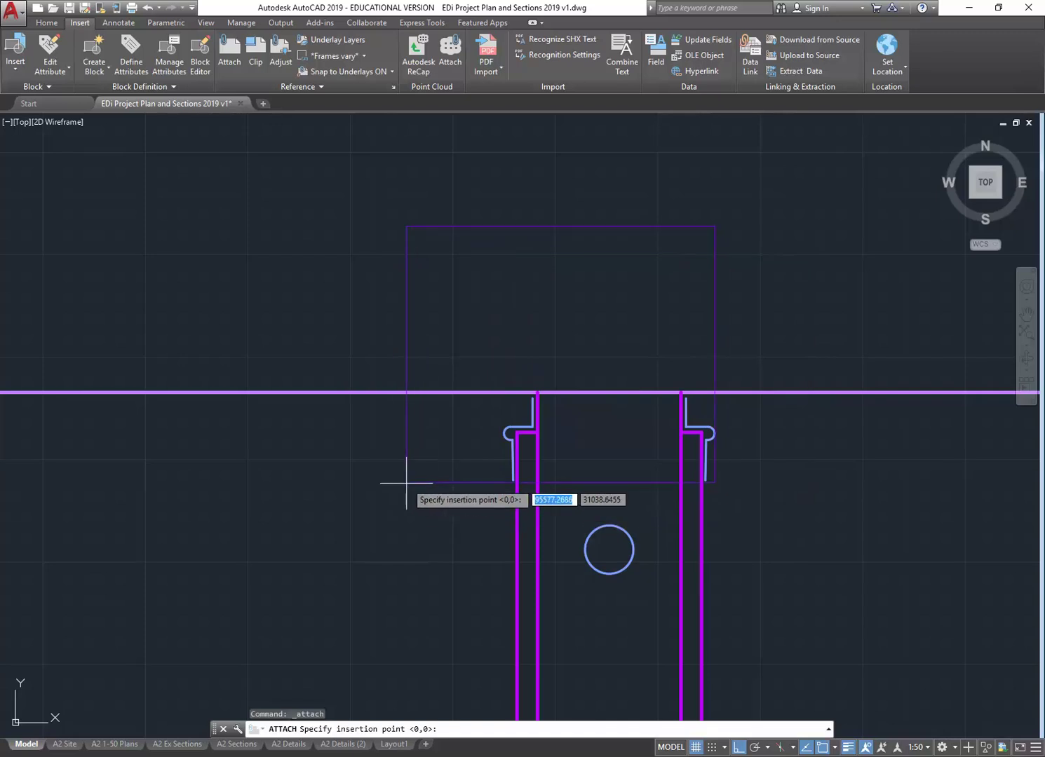
left_click(406, 484)
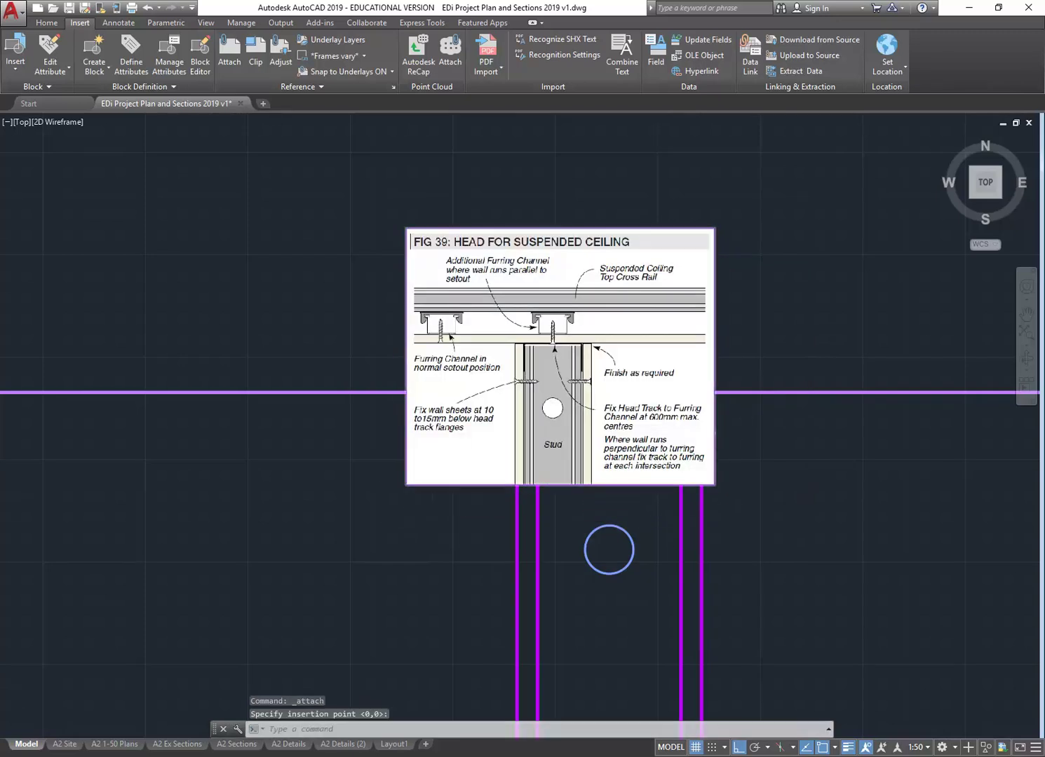
Step: Try scaling the suspended-ceiling image from where its lower edge meets the drawn wall's left outer line, and undo the scaling
scroll(714, 432, "up", 2)
left_click(289, 625)
left_click(141, 439)
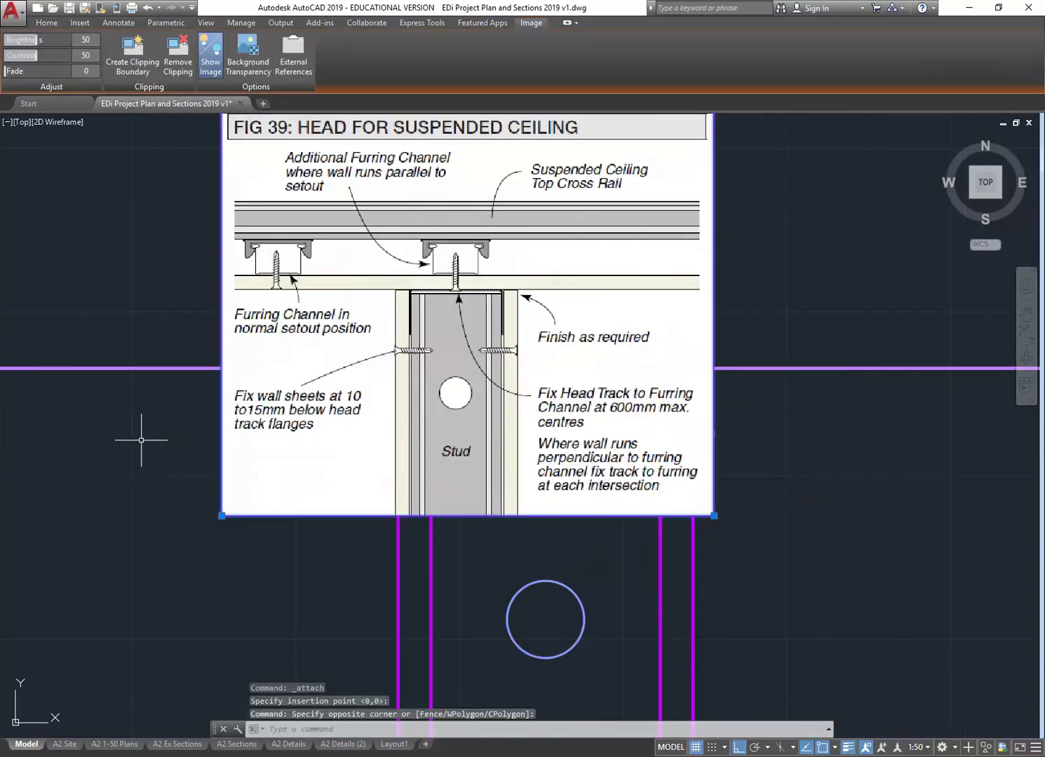
left_click(49, 23)
left_click(210, 72)
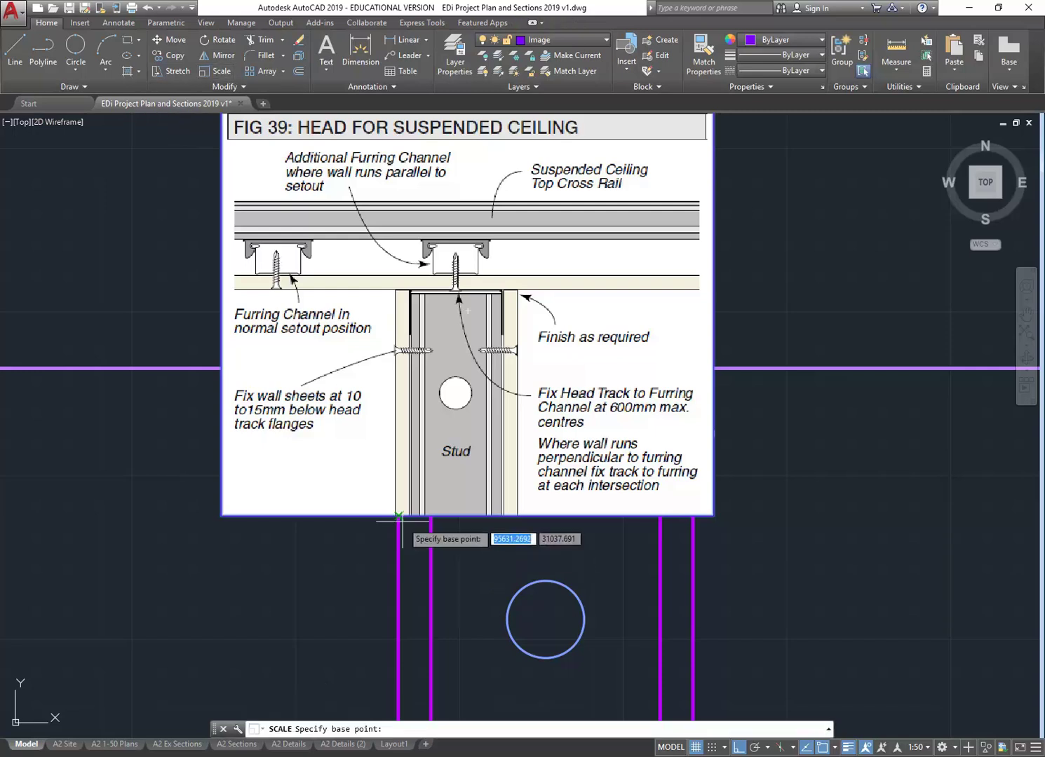
scroll(401, 520, "up", 10)
left_click(324, 464)
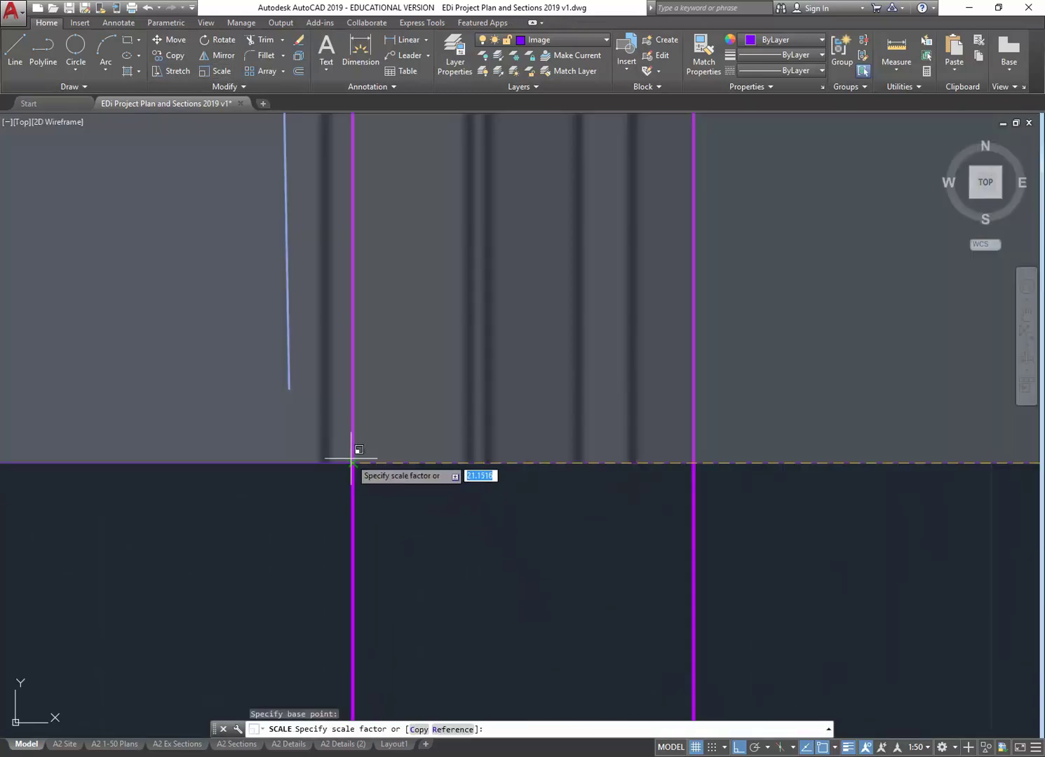
left_click(352, 460)
scroll(330, 484, "down", 6)
scroll(330, 482, "down", 5)
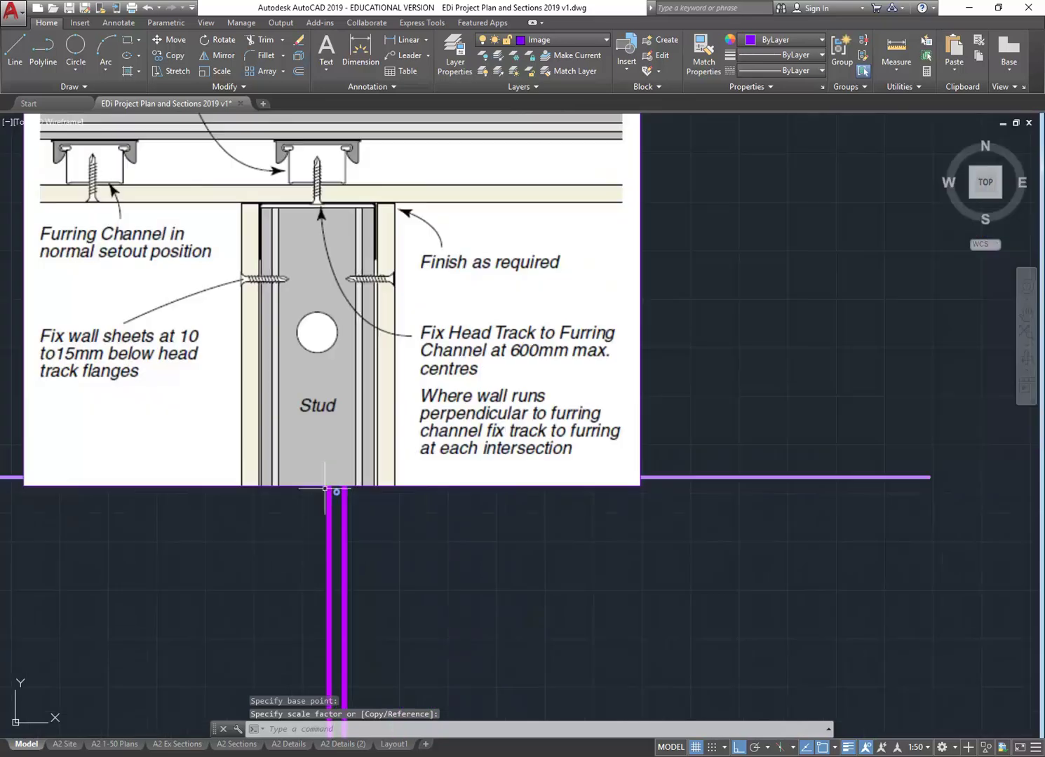
middle_click_drag(310, 549, 434, 562)
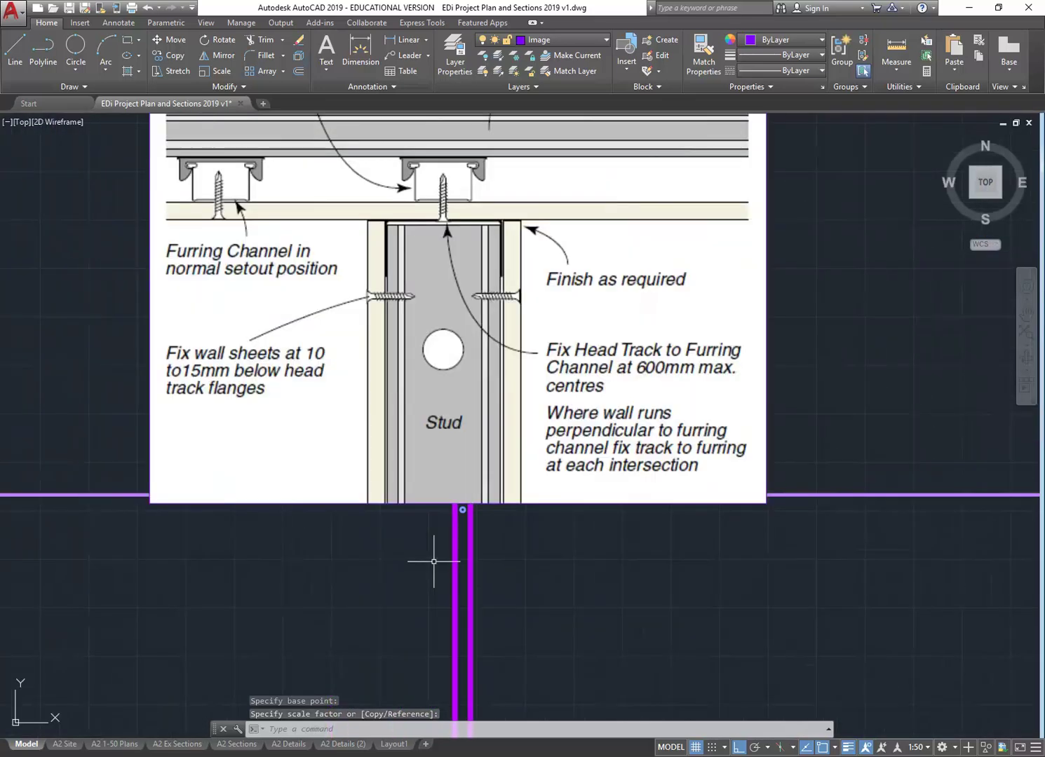
key("ctrl+z")
key("ctrl+z")
Step: Move the suspended-ceiling image horizontally so the left edge of its pictured wall lines up with the drawn wall's left outer line
left_click(348, 559)
left_click(136, 333)
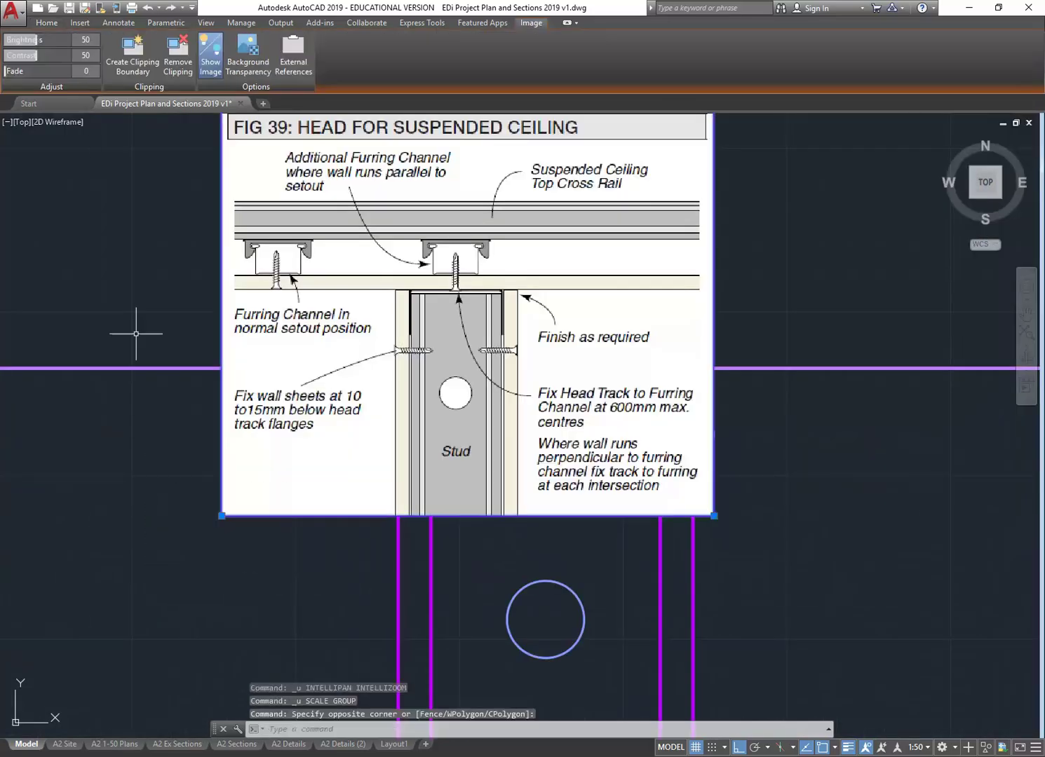
left_click(47, 23)
left_click(169, 39)
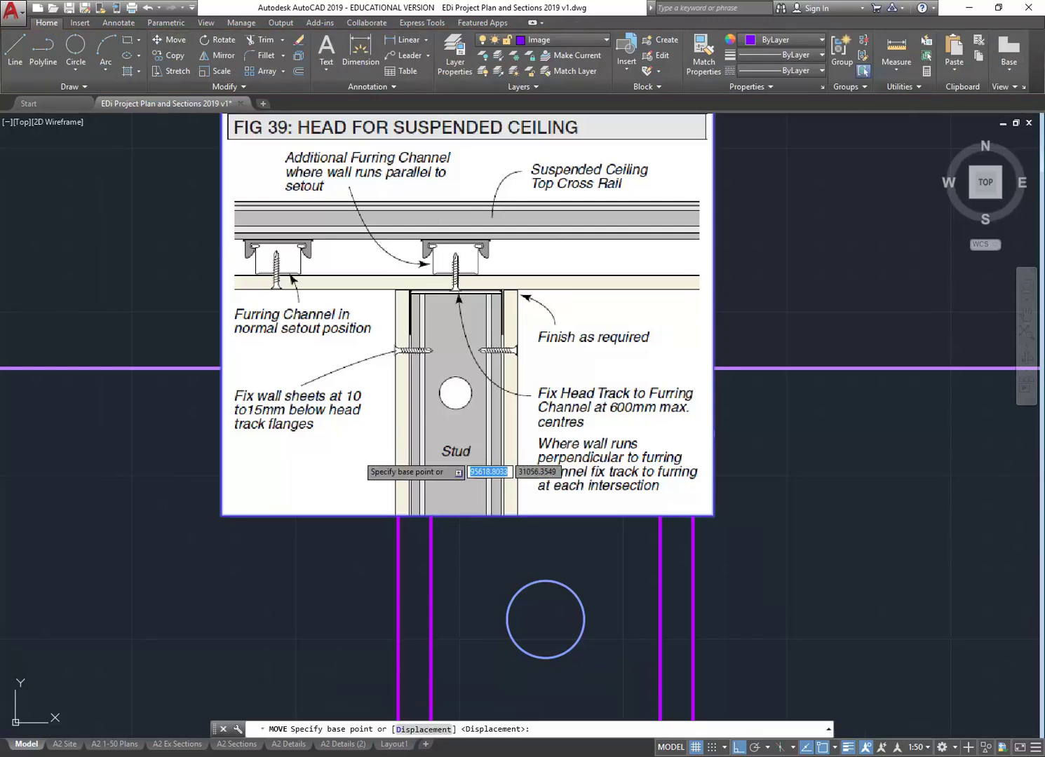
scroll(407, 575, "up", 10)
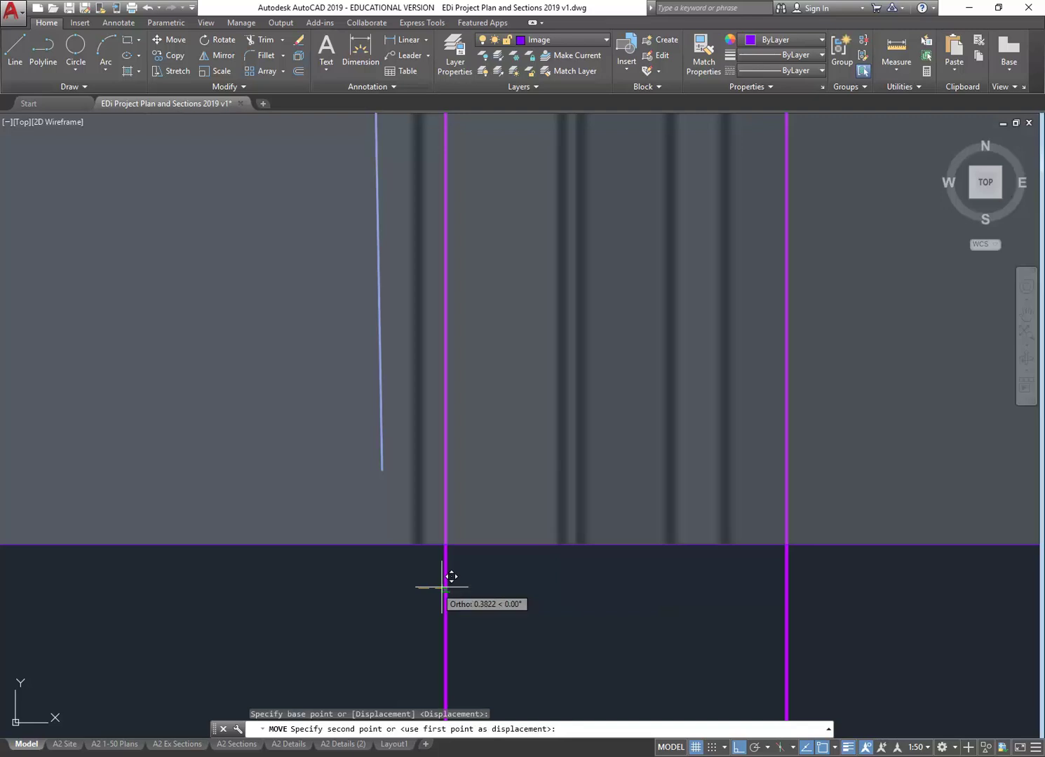
left_click(447, 588)
scroll(446, 587, "down", 4)
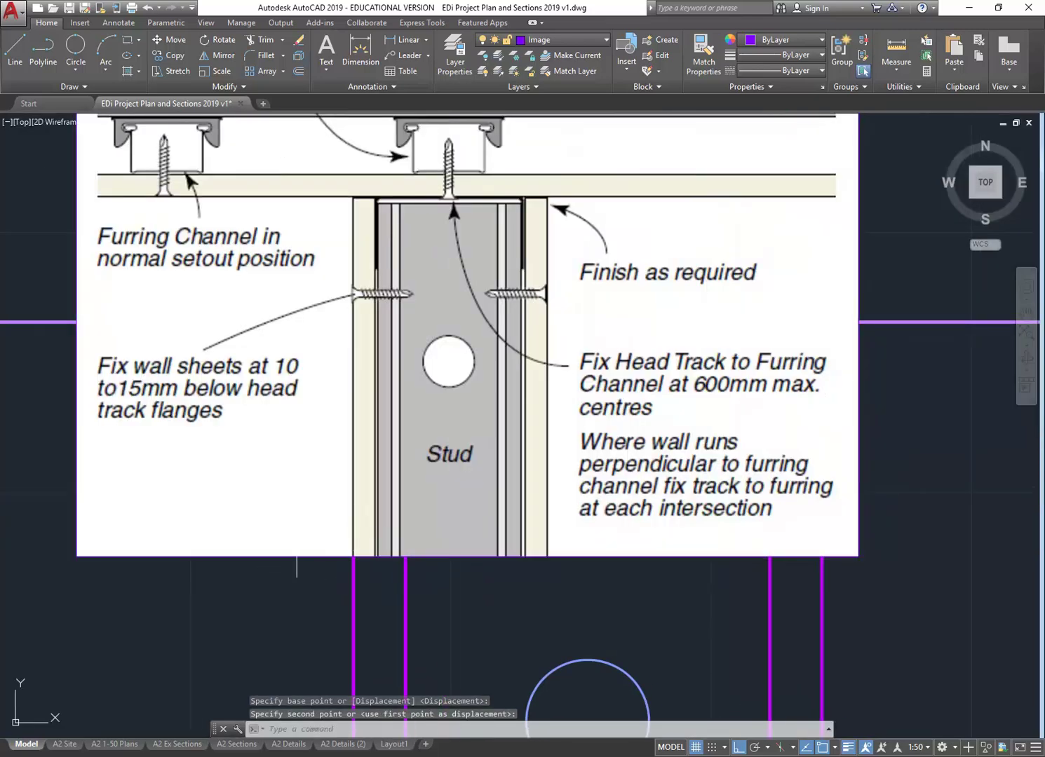
scroll(254, 597, "down", 1)
Step: Start scaling the image by reference from its lower edge at the drawn wall's left outer line, using the pictured wall's width as reference length
left_click(254, 597)
left_click(180, 536)
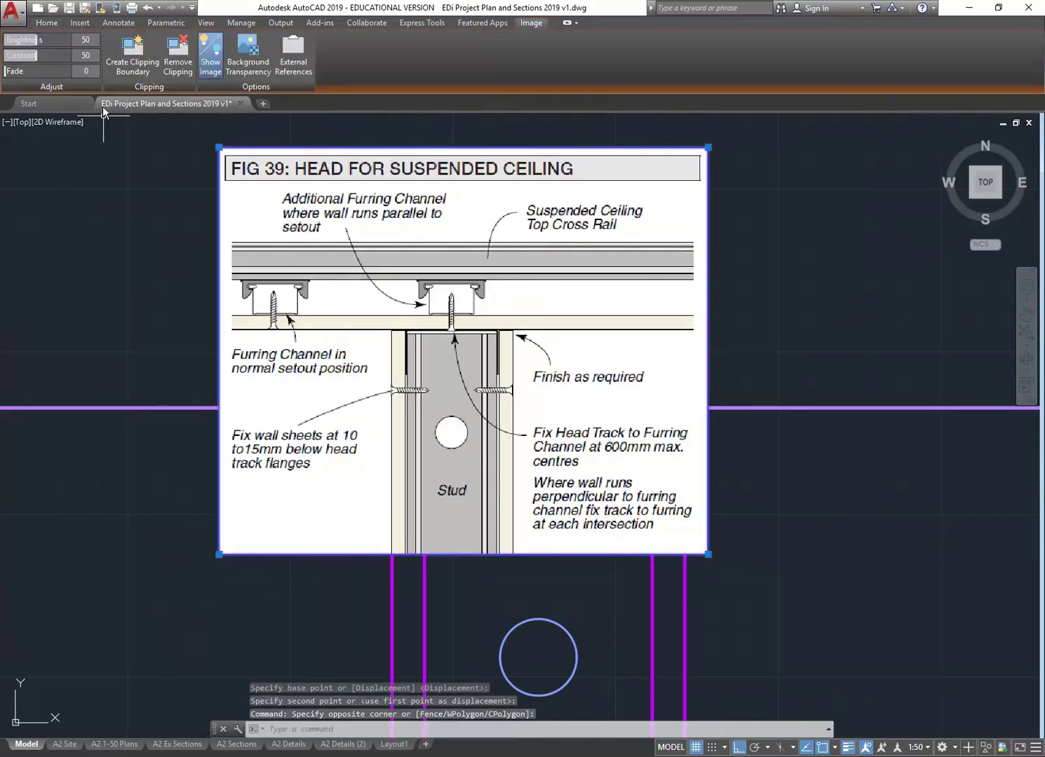
left_click(46, 22)
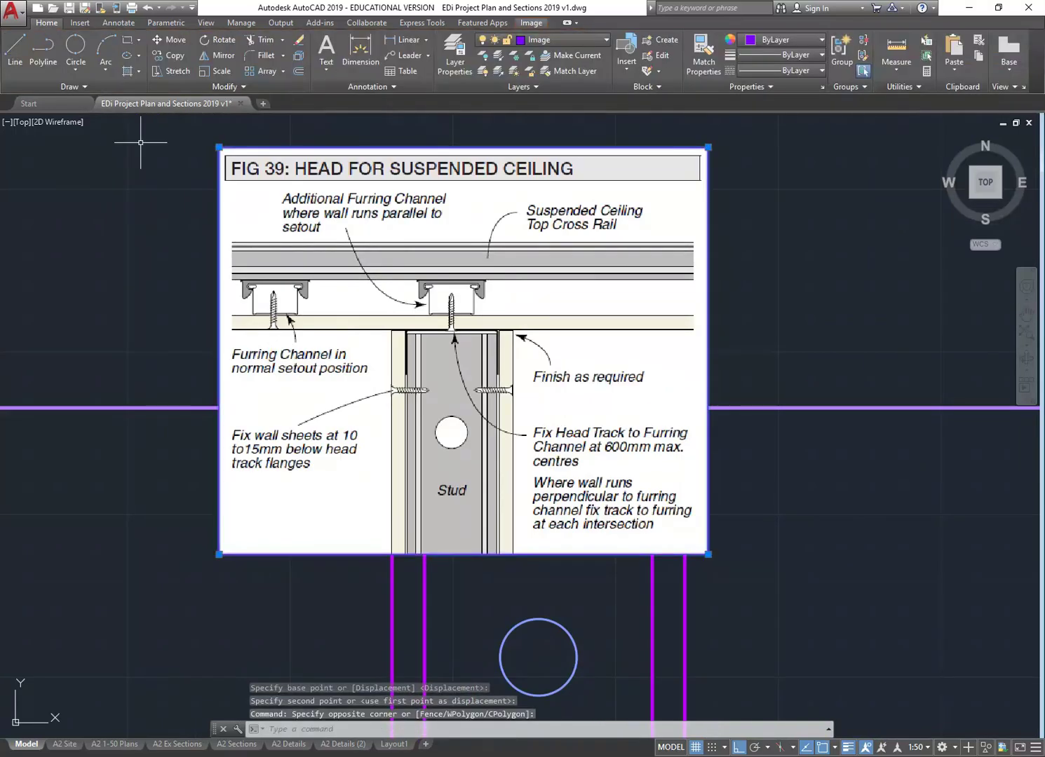
left_click(221, 71)
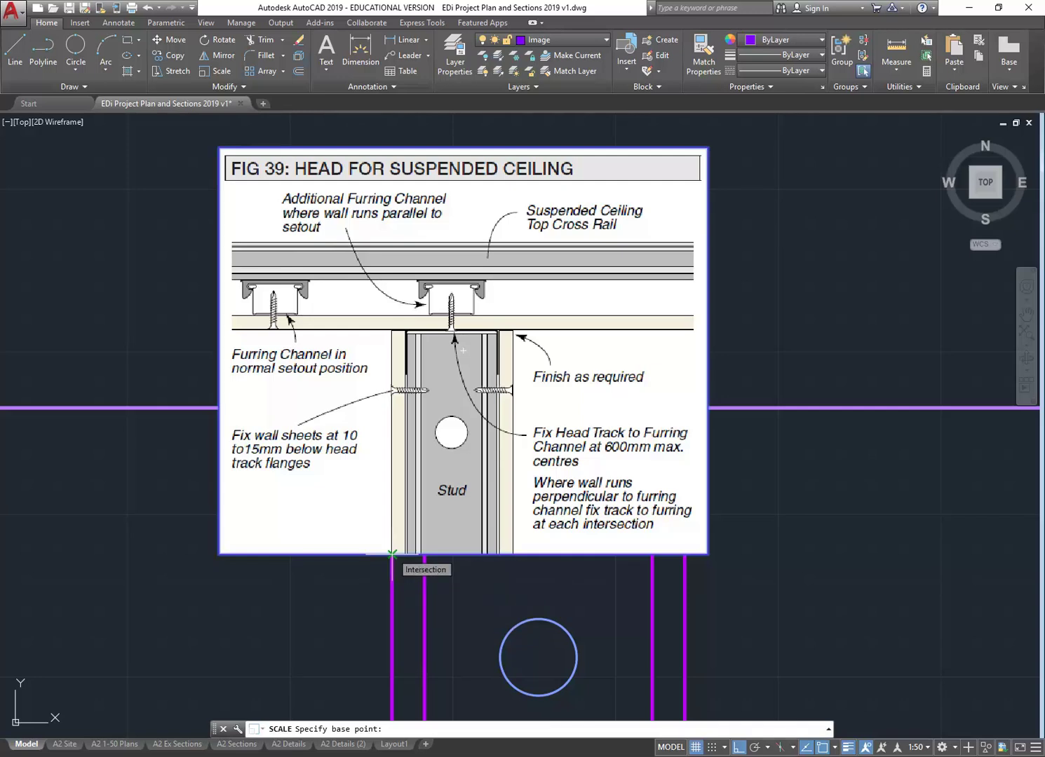
left_click(392, 554)
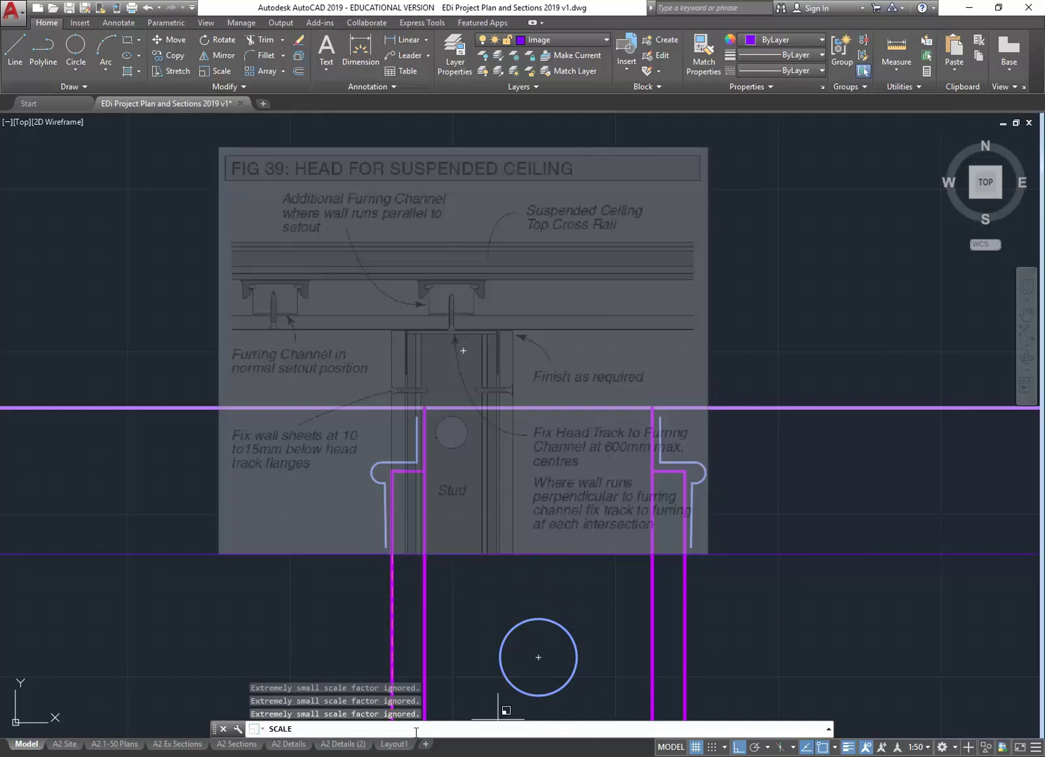
left_click(827, 729)
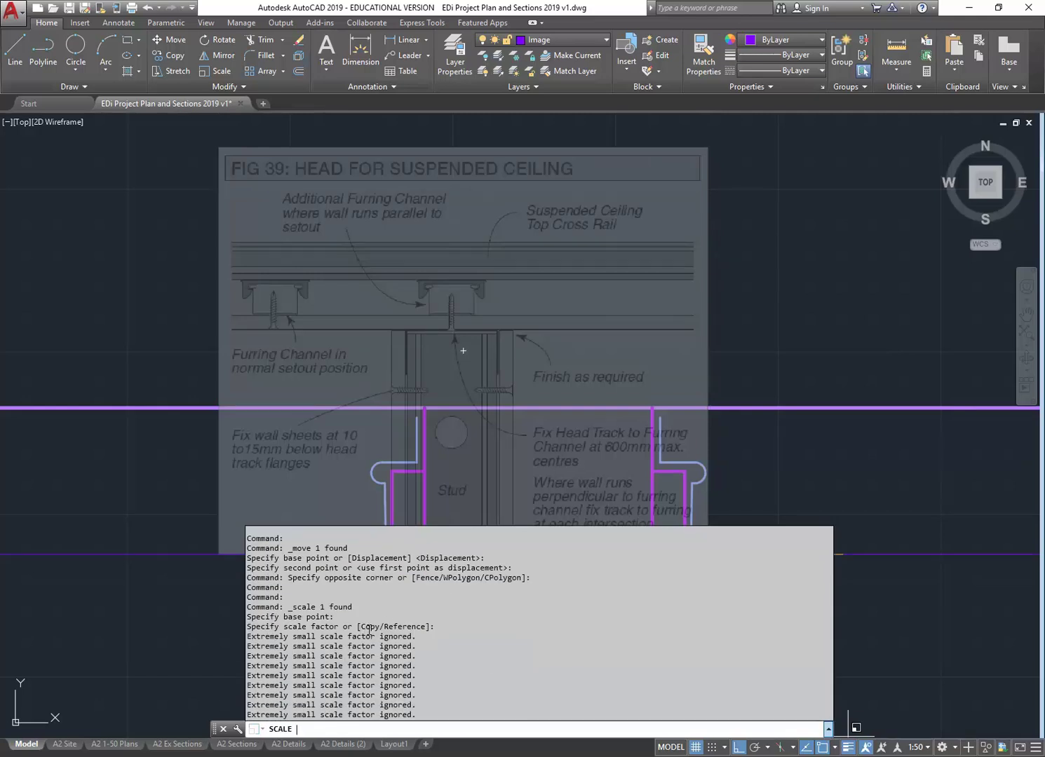
left_click(345, 730)
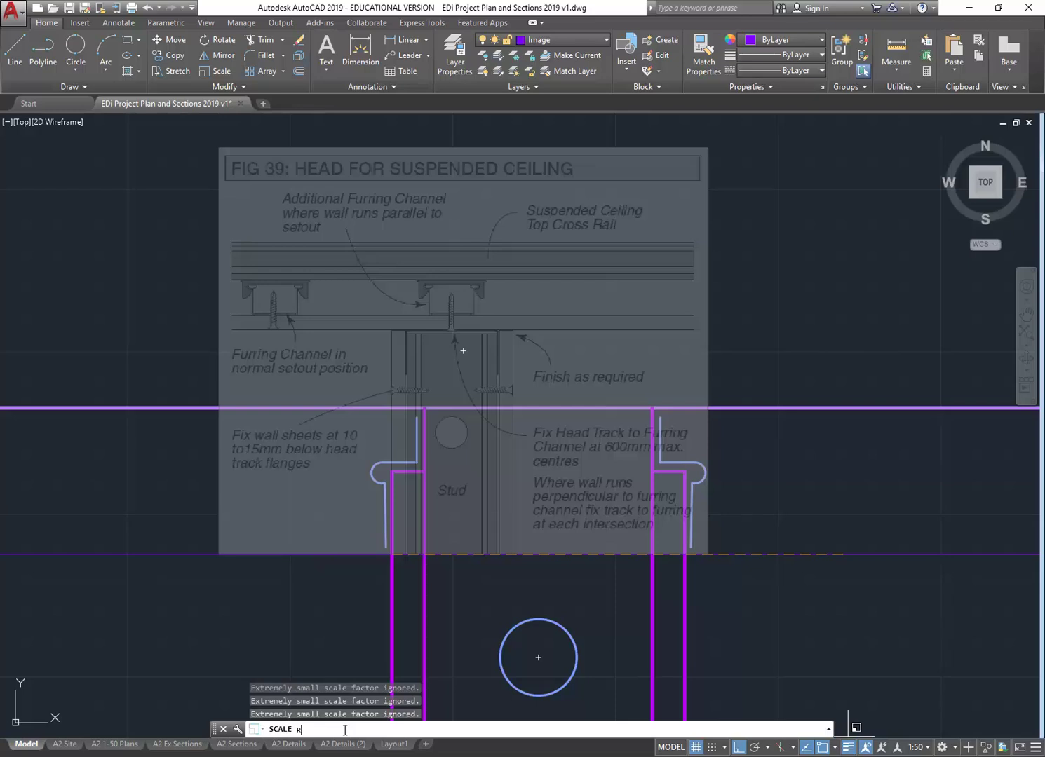
key("Return")
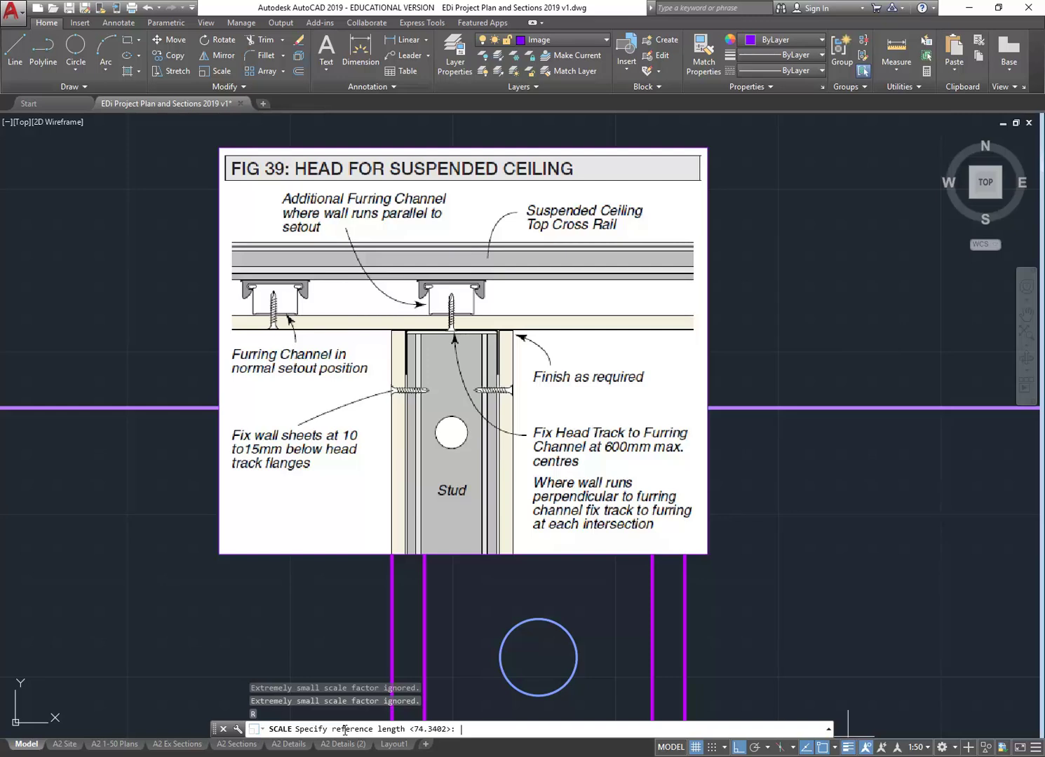
left_click(393, 554)
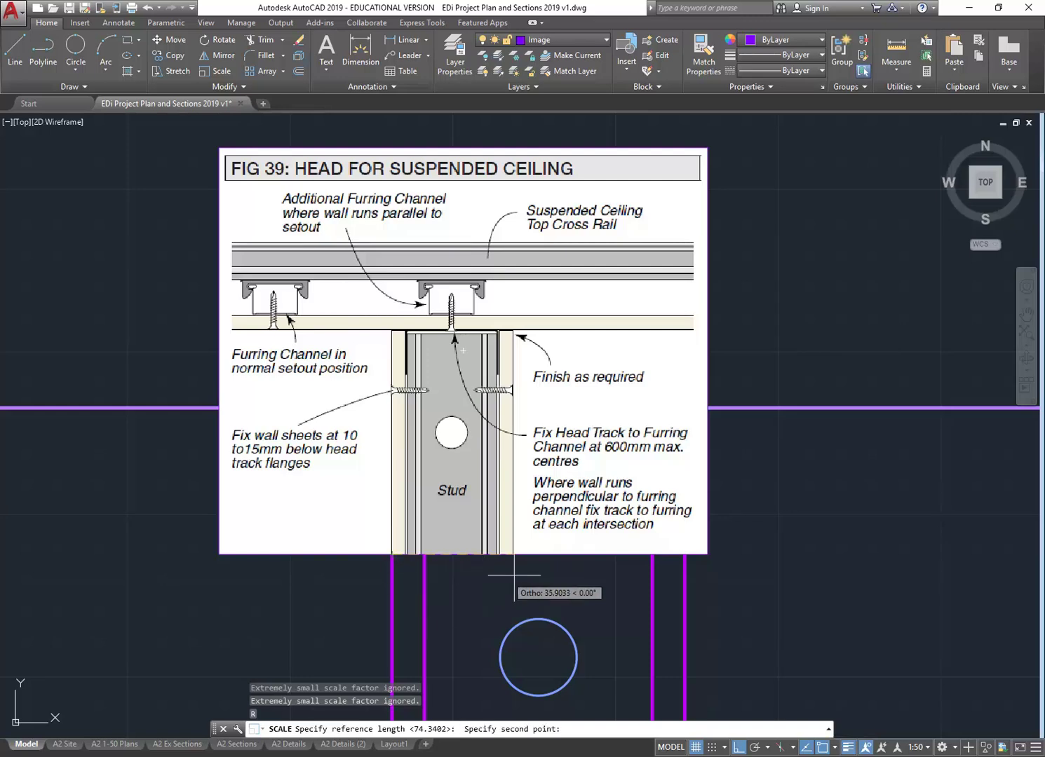
scroll(515, 568, "up", 4)
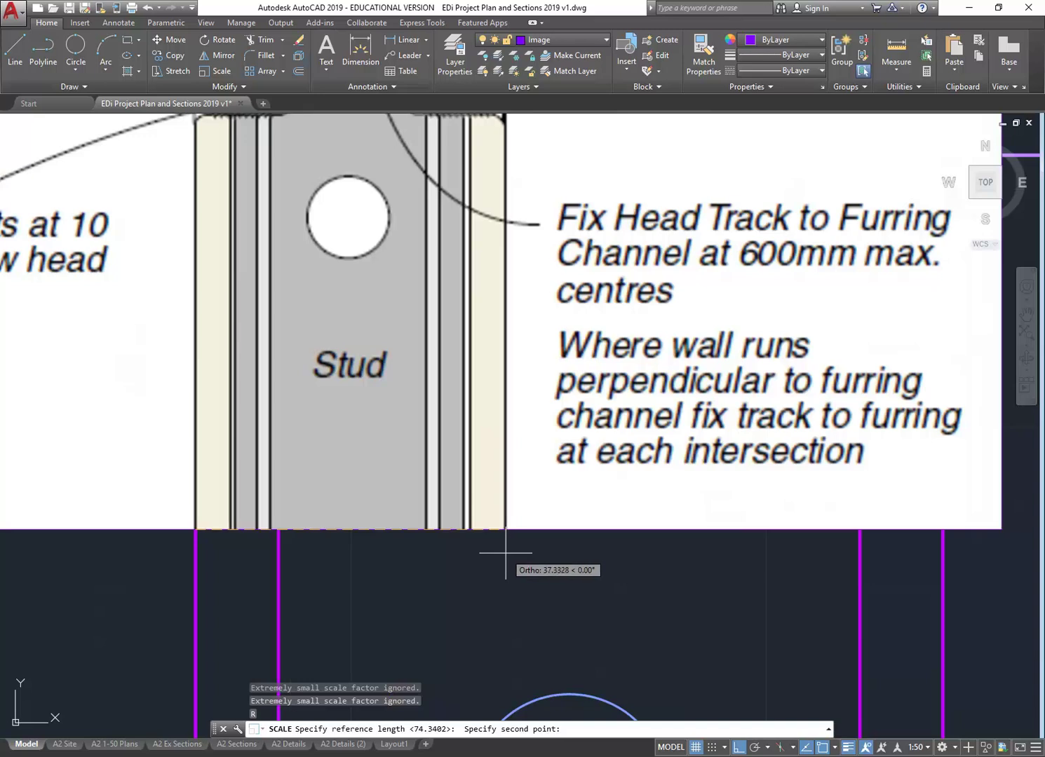
left_click(505, 552)
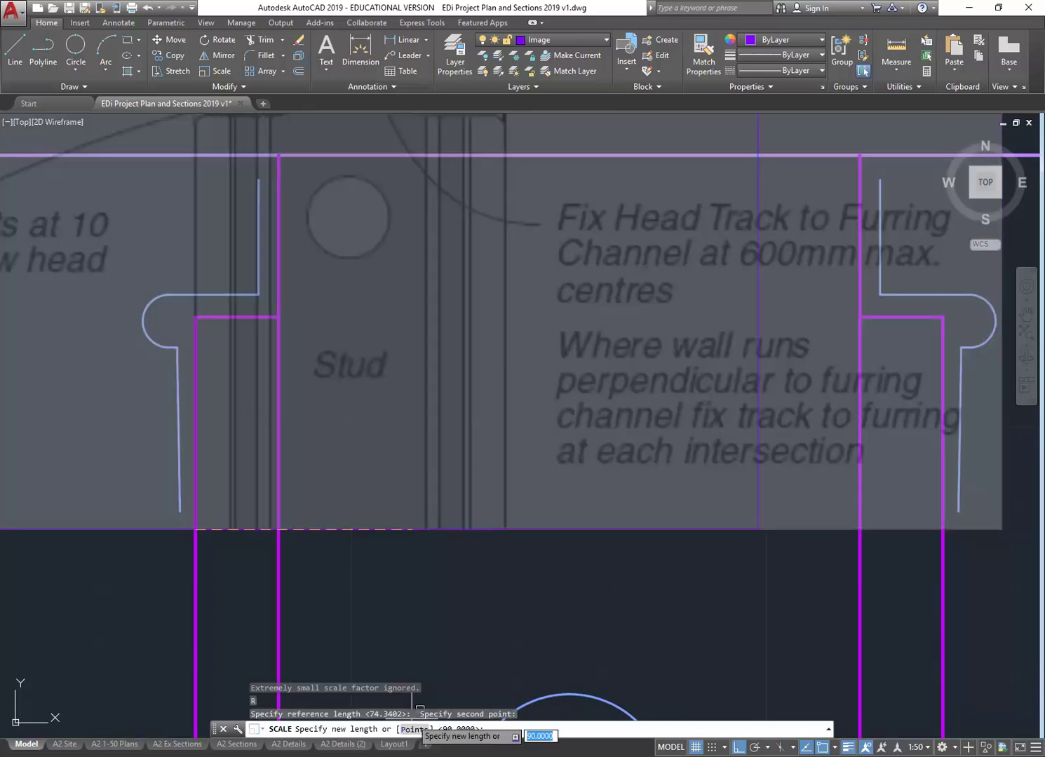
Step: Define the new scale length with the Points option, from the drawn wall's left outer line to its right outer line
left_click(414, 730)
scroll(322, 582, "down", 4)
left_click(274, 596)
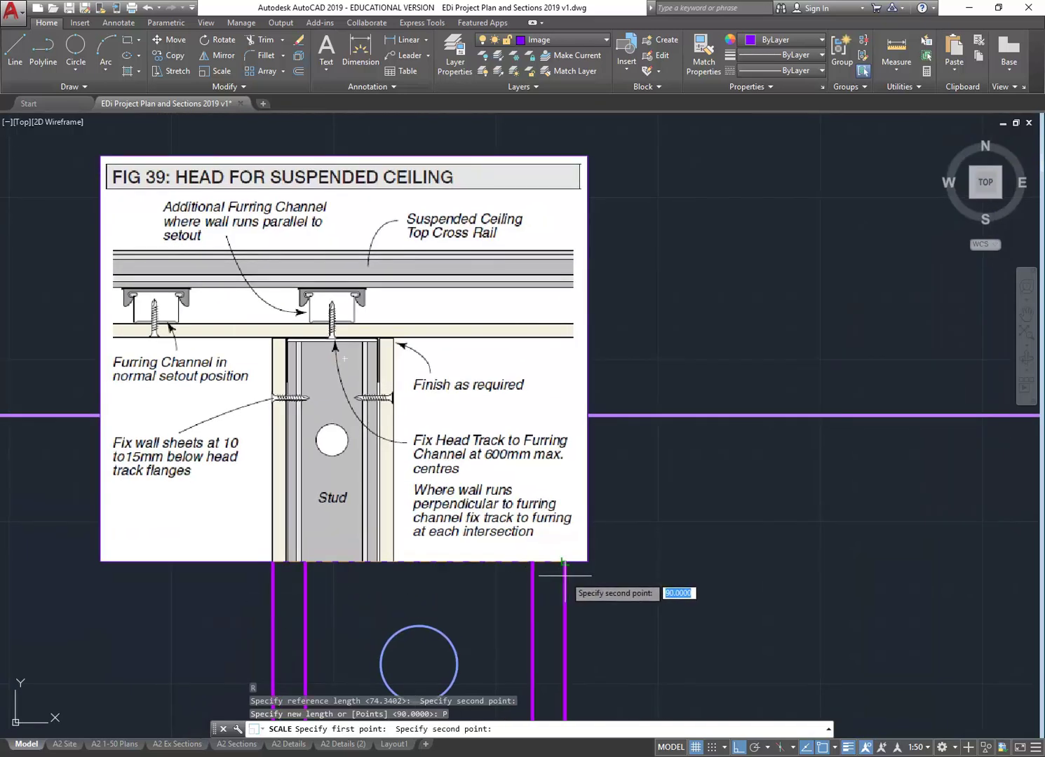
left_click(564, 576)
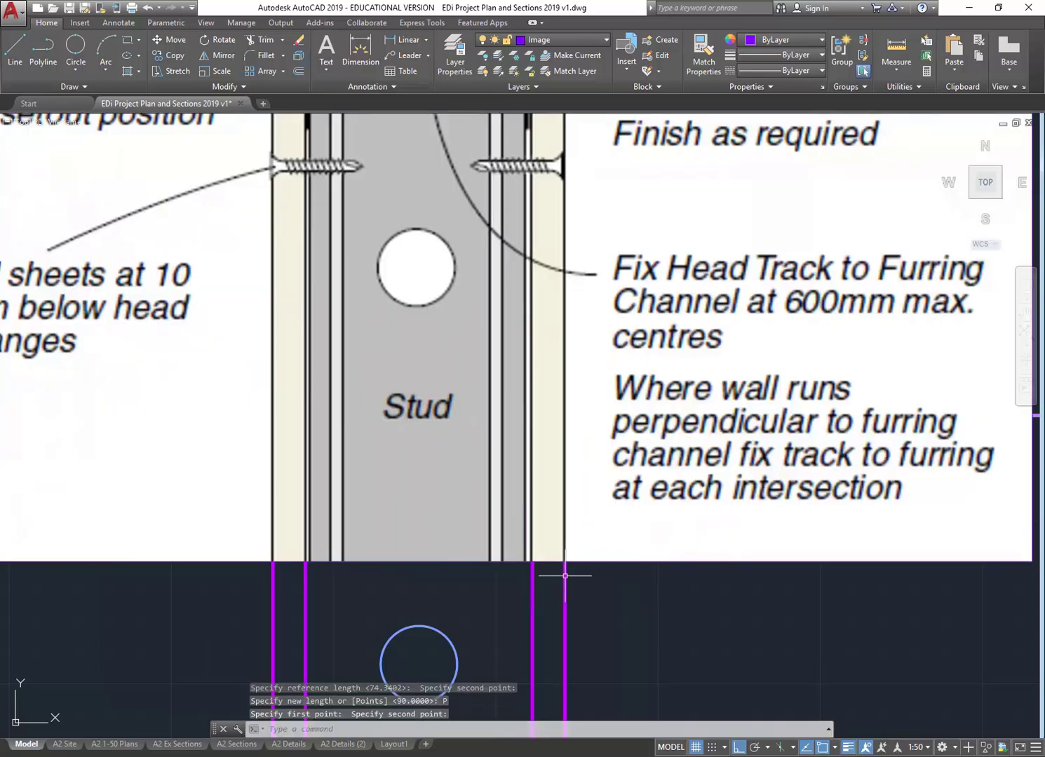
scroll(393, 579, "down", 5)
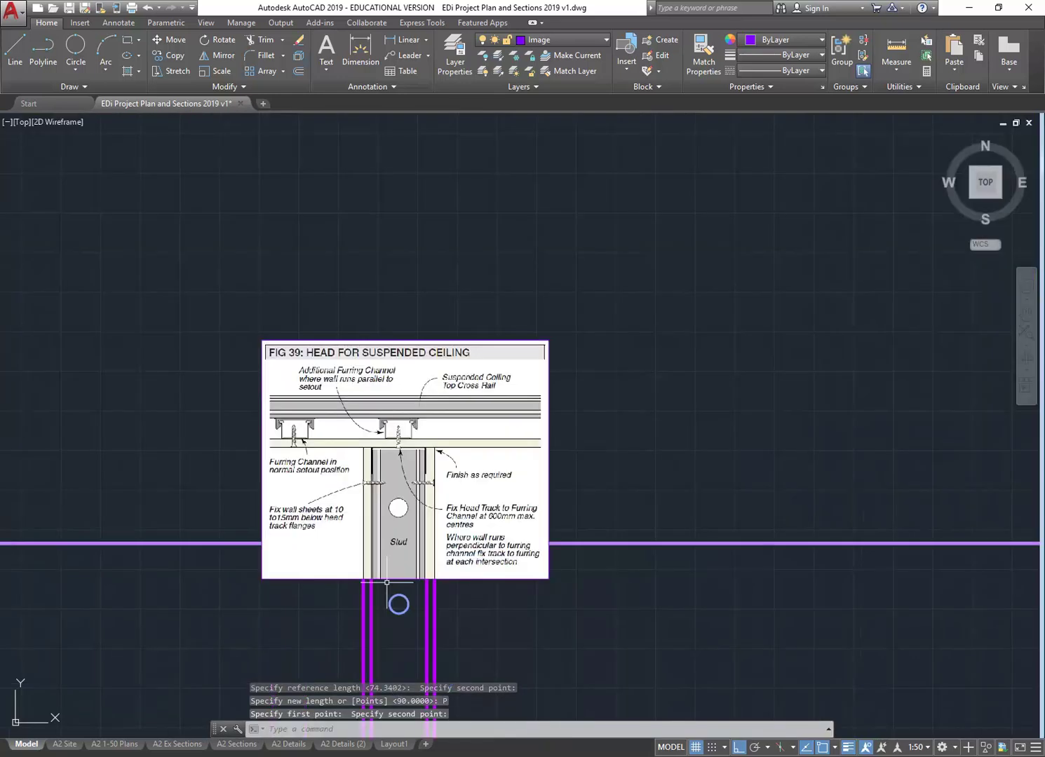
left_click(553, 307)
left_click(215, 396)
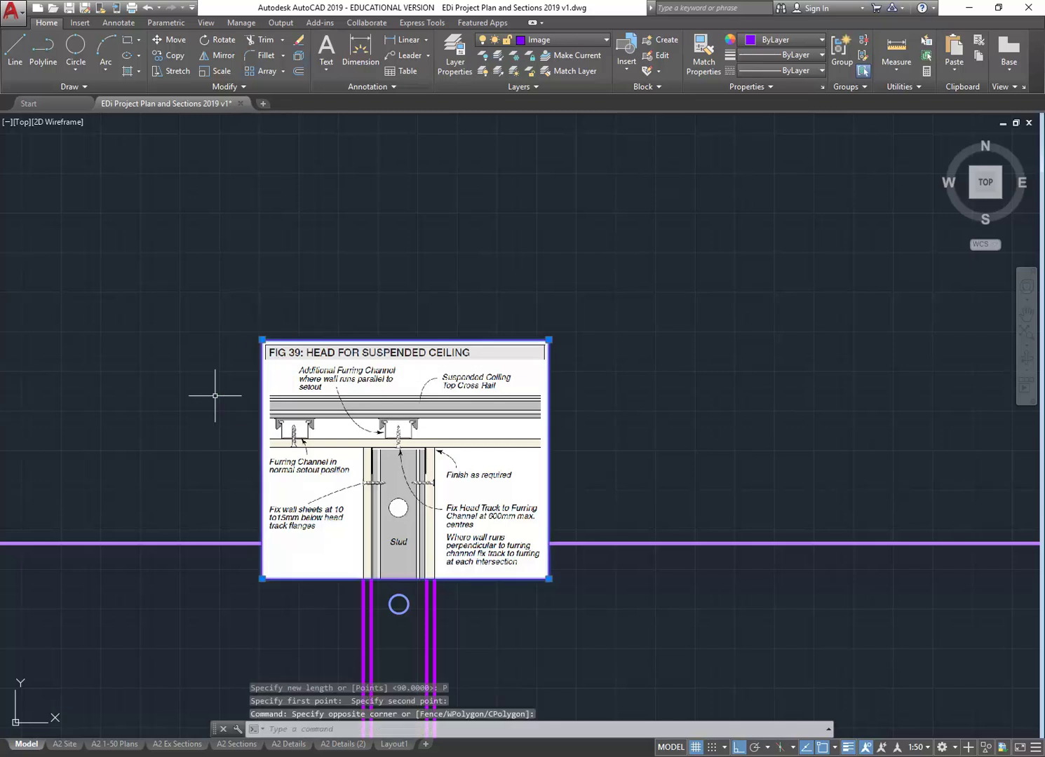
scroll(264, 354, "down", 6)
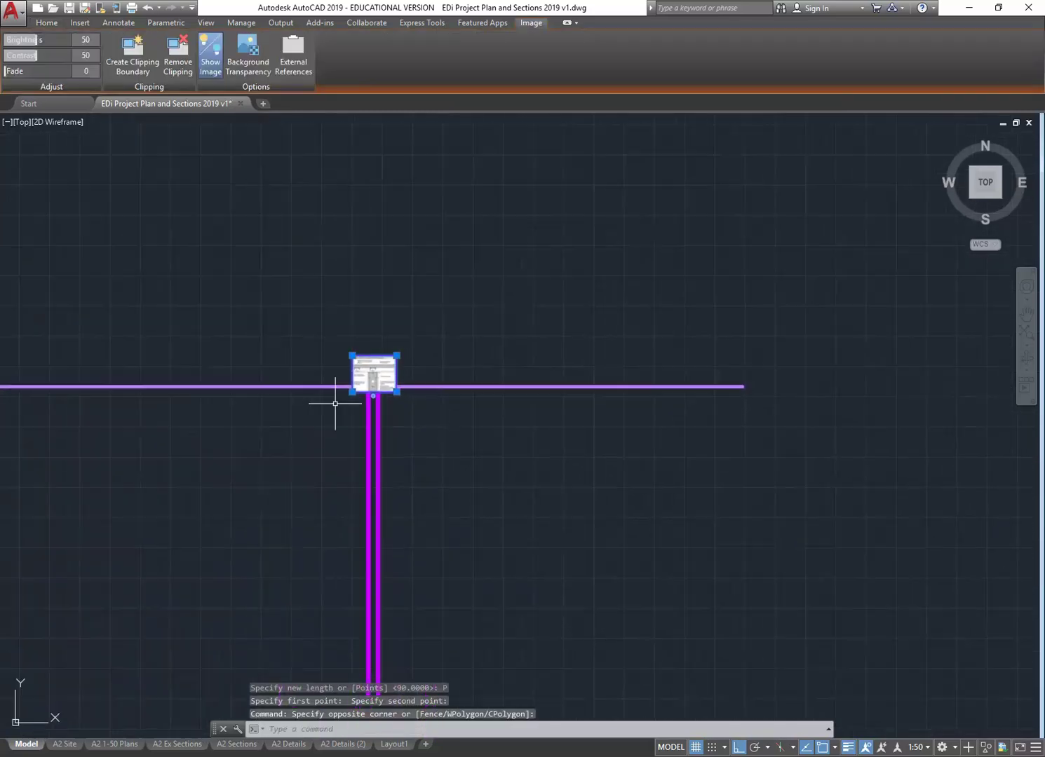
scroll(336, 398, "down", 3)
scroll(331, 421, "up", 10)
scroll(330, 464, "down", 3)
left_click(47, 23)
left_click(159, 41)
scroll(290, 425, "up", 3)
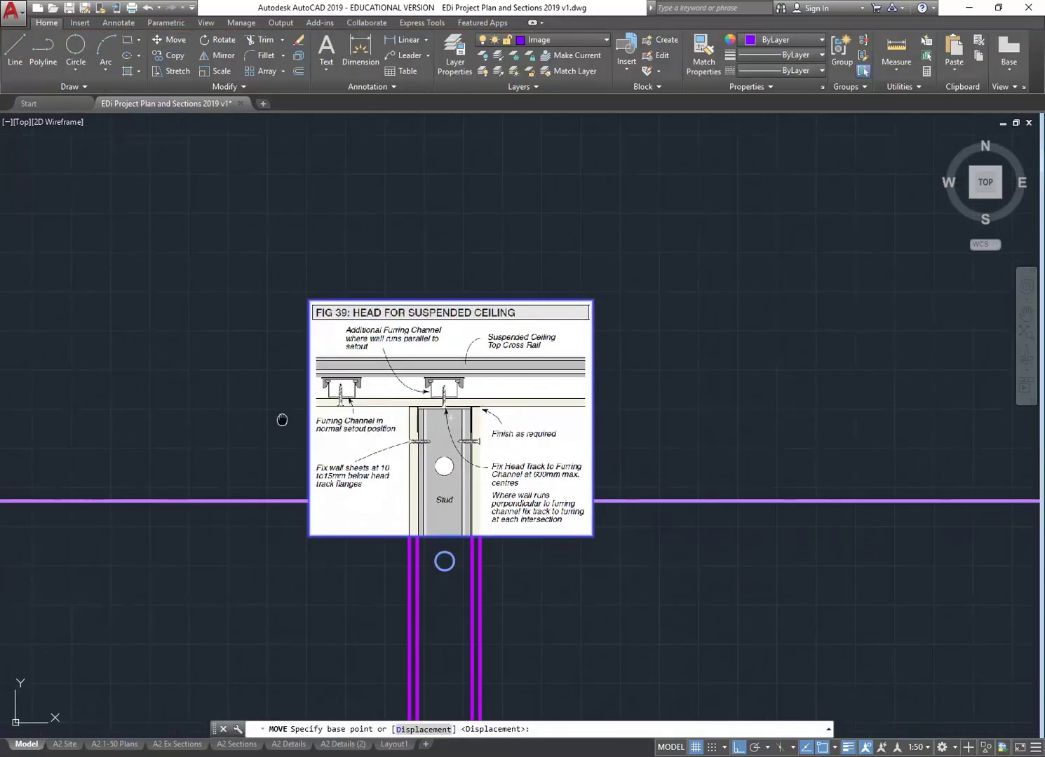
scroll(282, 419, "up", 5)
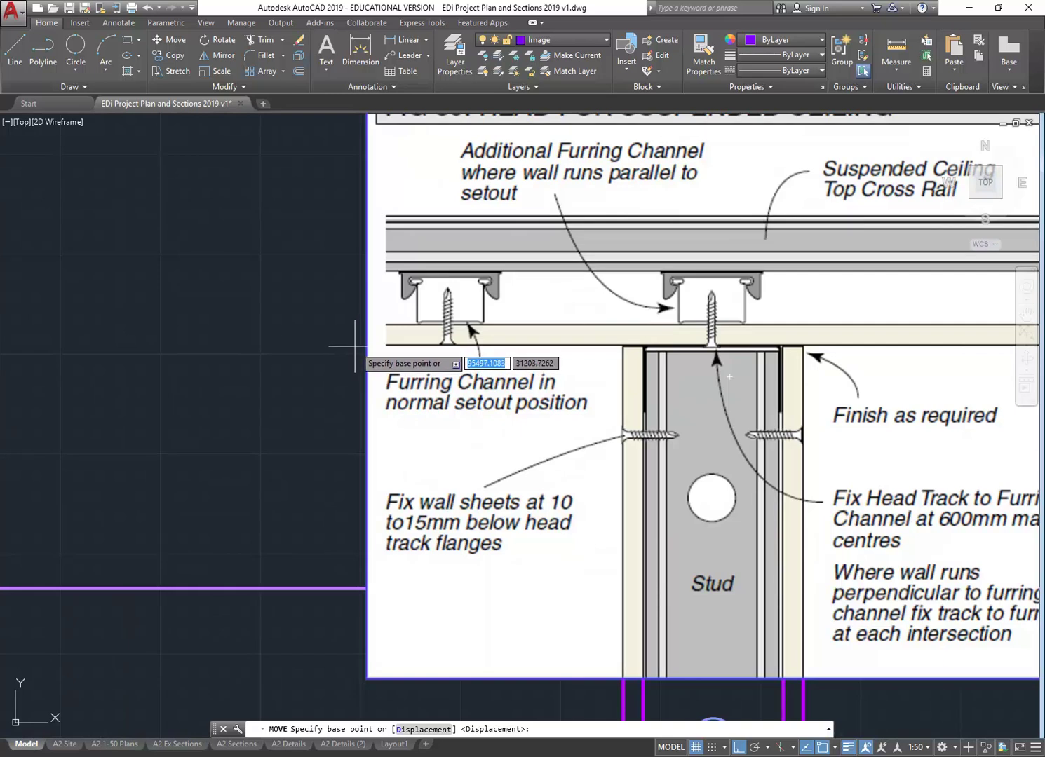
key("Escape")
key("Escape")
key("Escape")
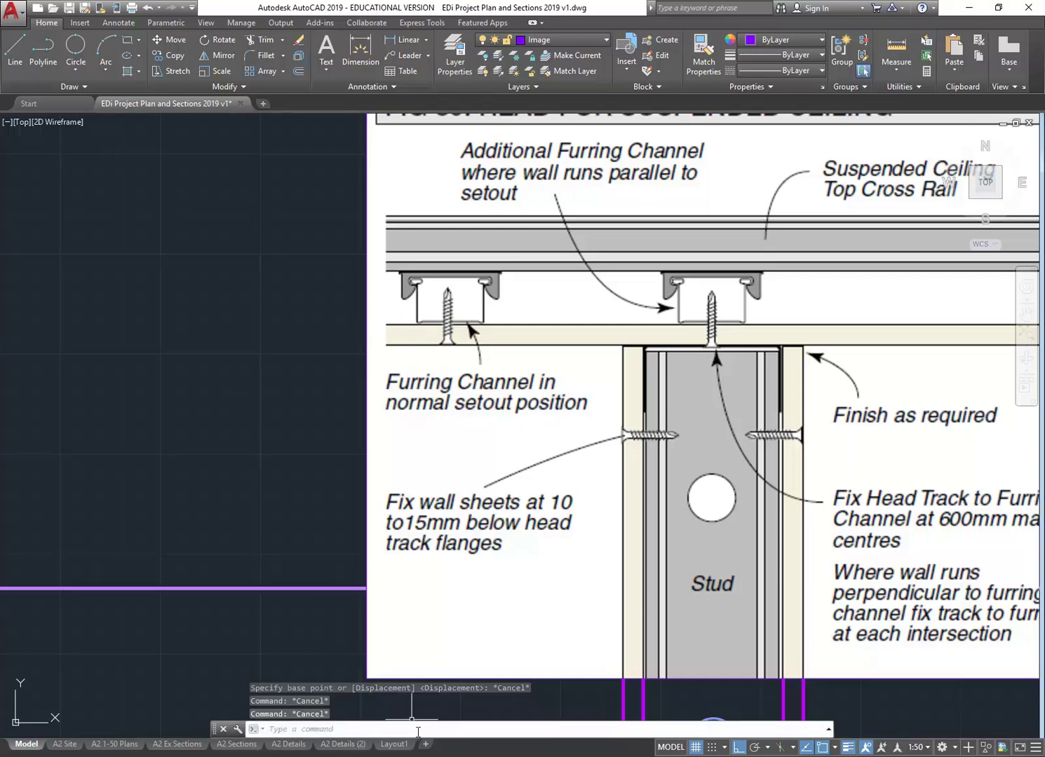
Step: Check the Display settings in the Options dialog and close it without making changes
right_click(413, 729)
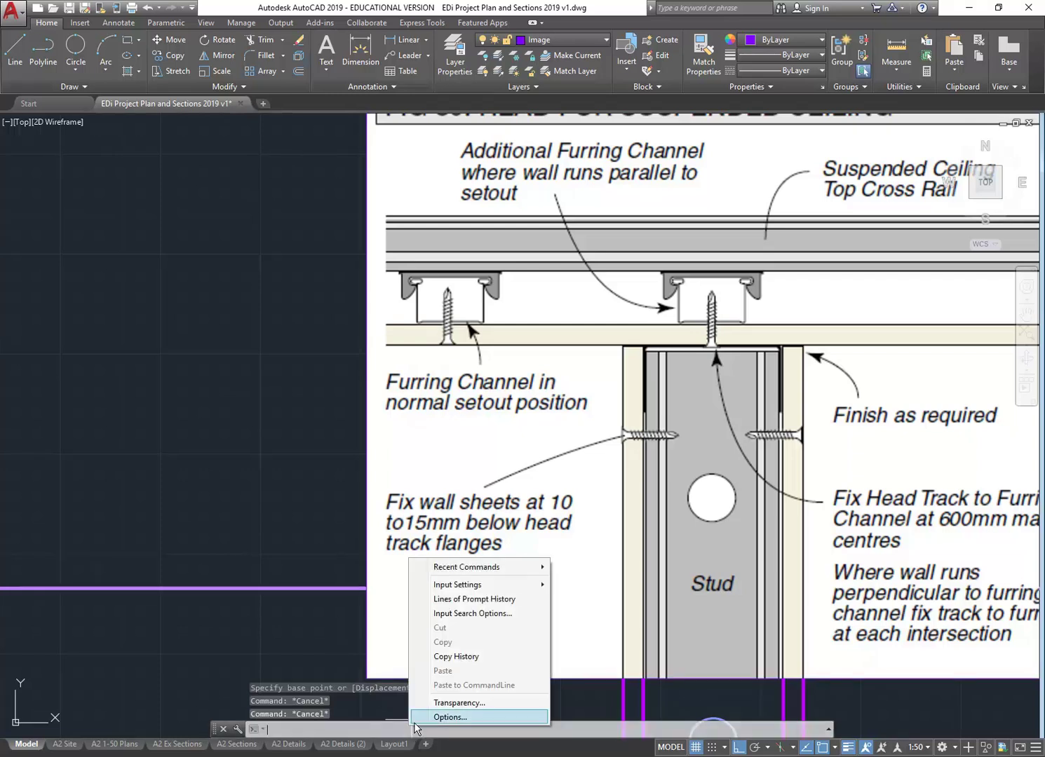
left_click(449, 717)
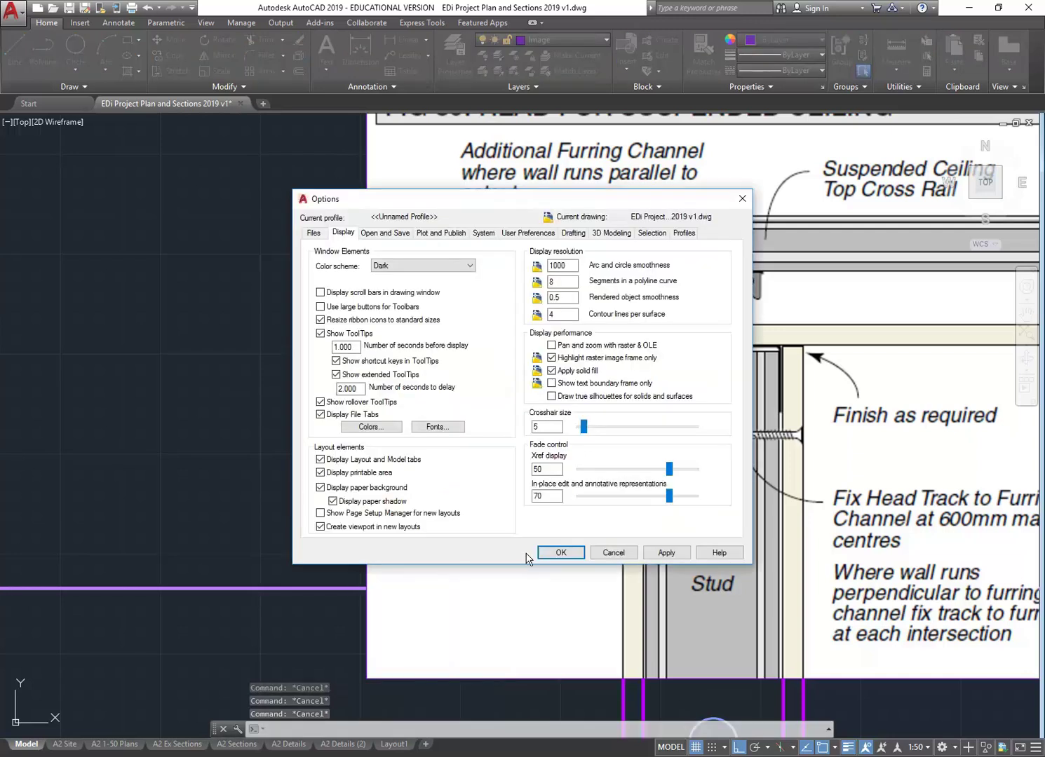
left_click(610, 553)
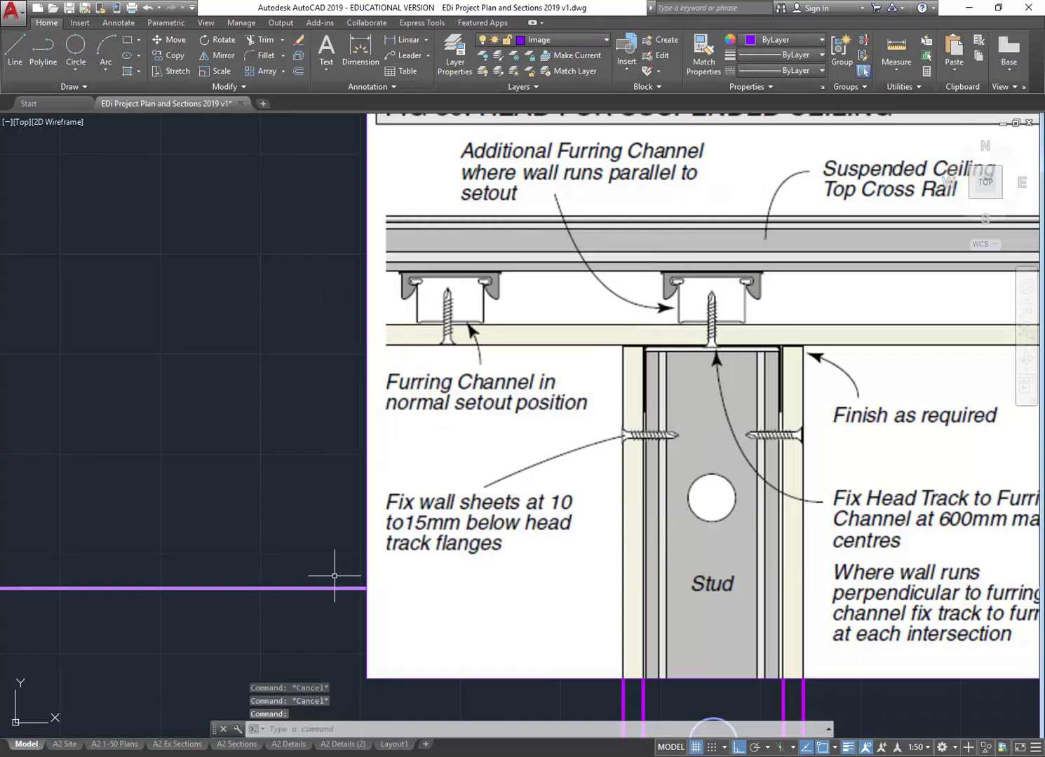
left_click(311, 730)
right_click(311, 731)
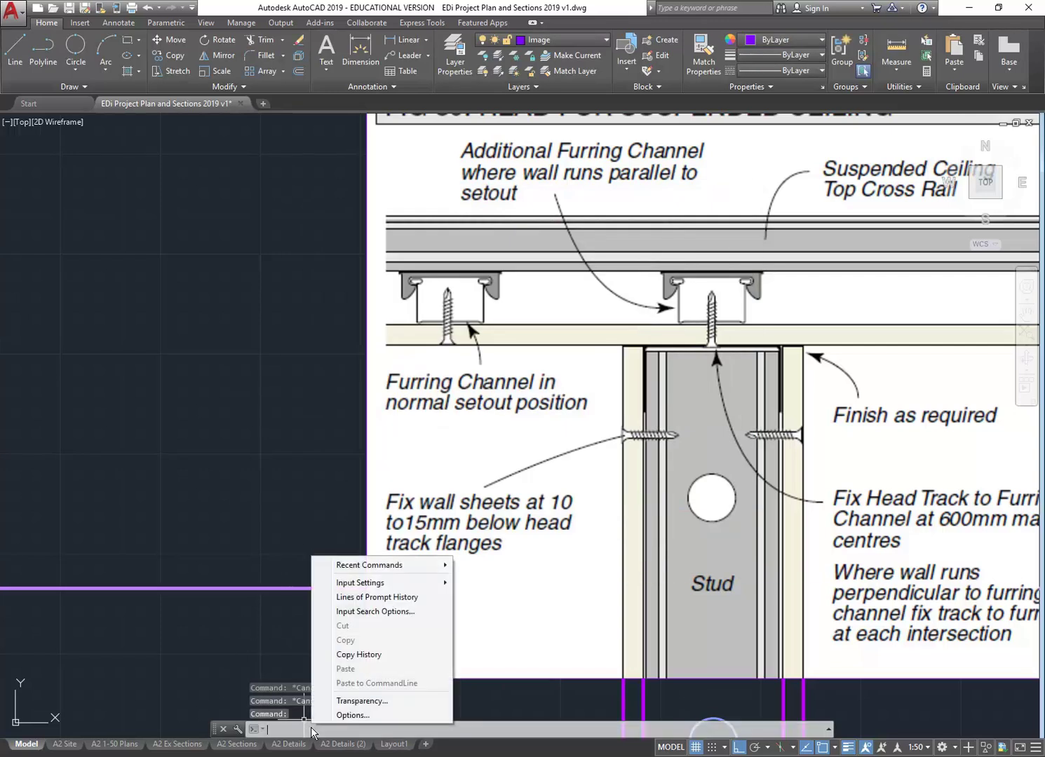
key("Escape")
key("Escape")
Step: Set the crosshair size to 100 in the Display options and apply the change
right_click(295, 722)
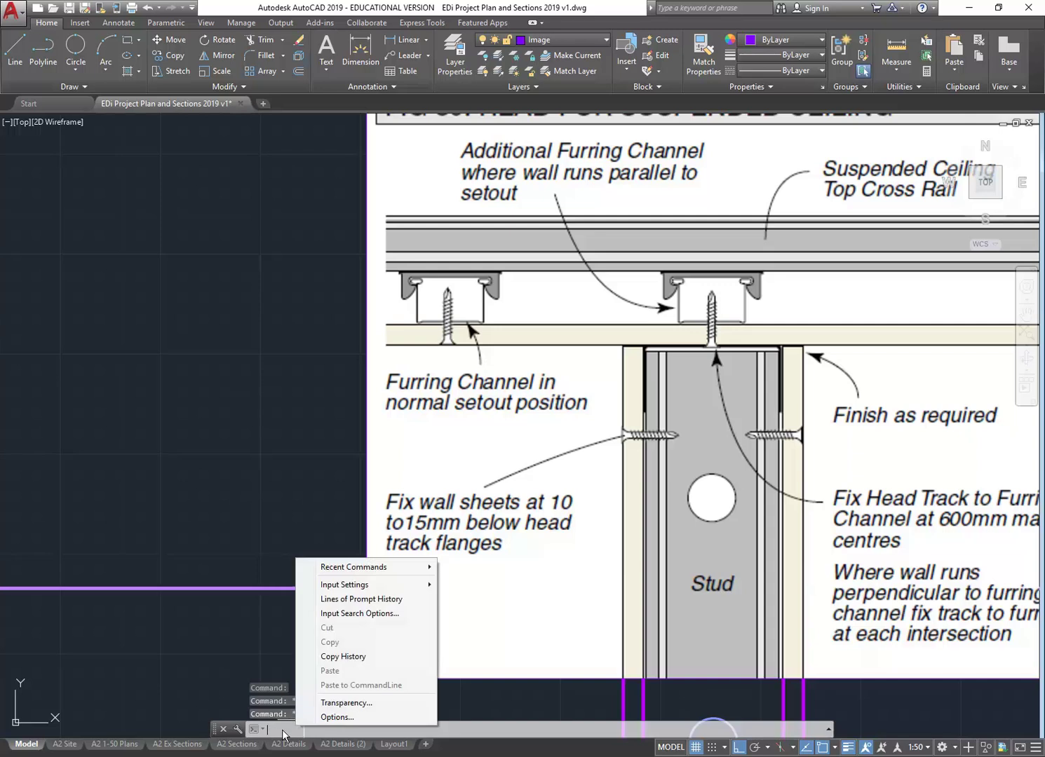
left_click(325, 719)
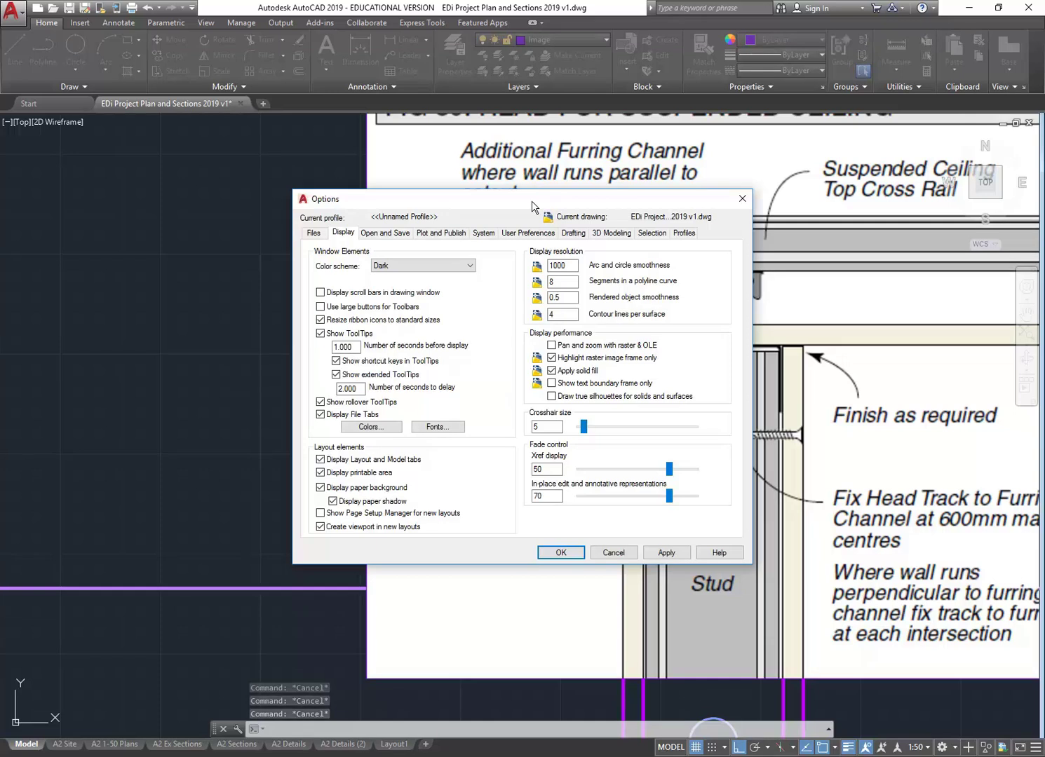
left_click_drag(540, 205, 479, 203)
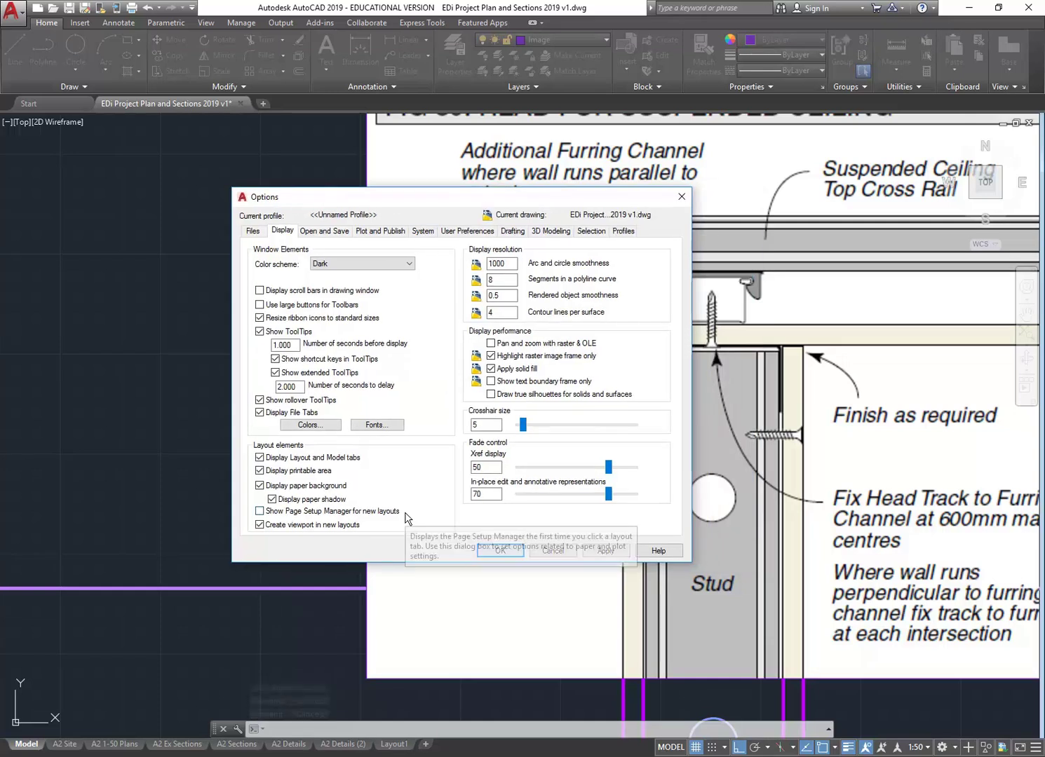
left_click(253, 232)
left_click(288, 233)
left_click(322, 233)
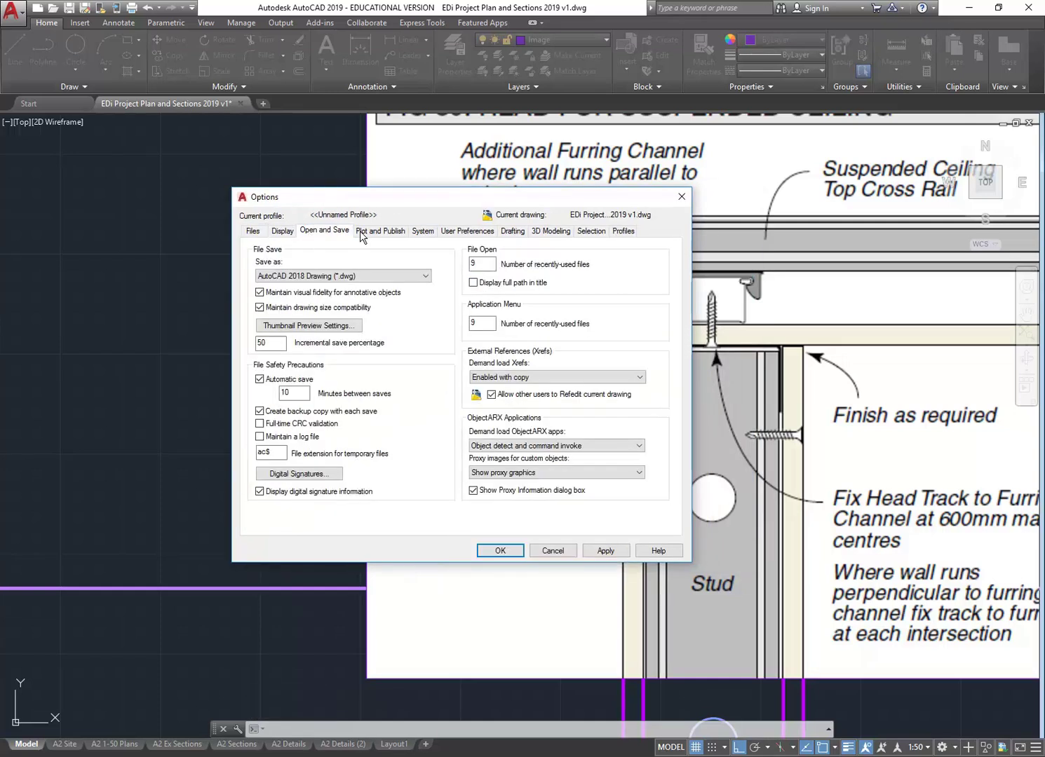
left_click(381, 232)
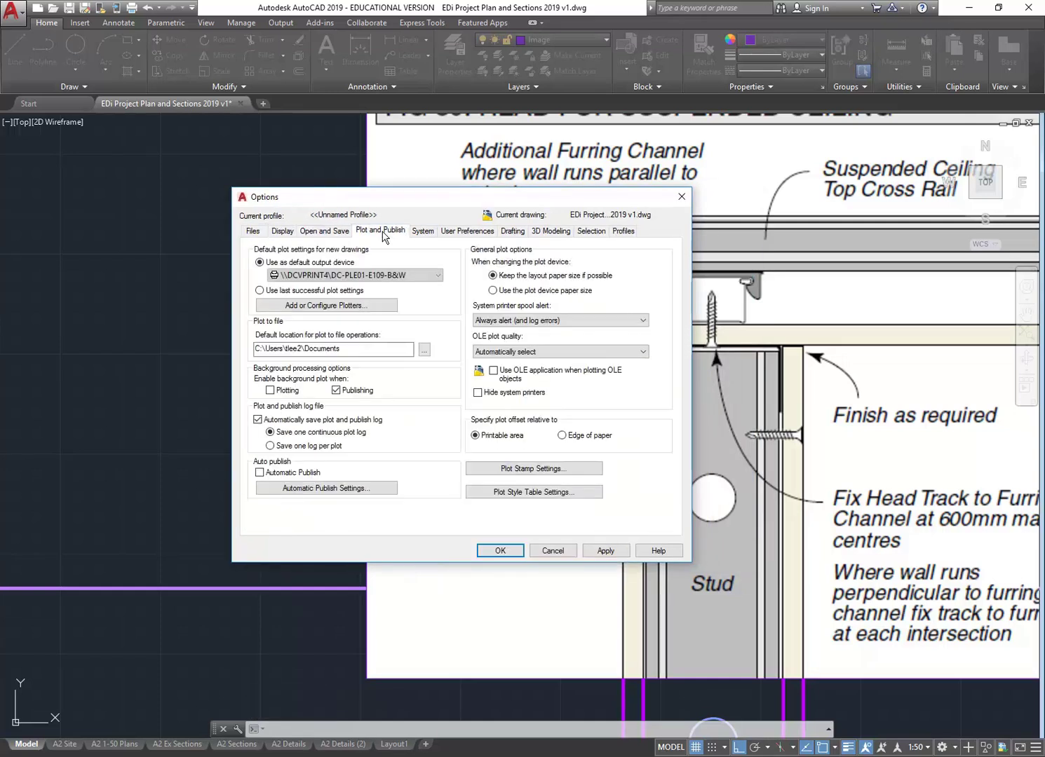
left_click(282, 233)
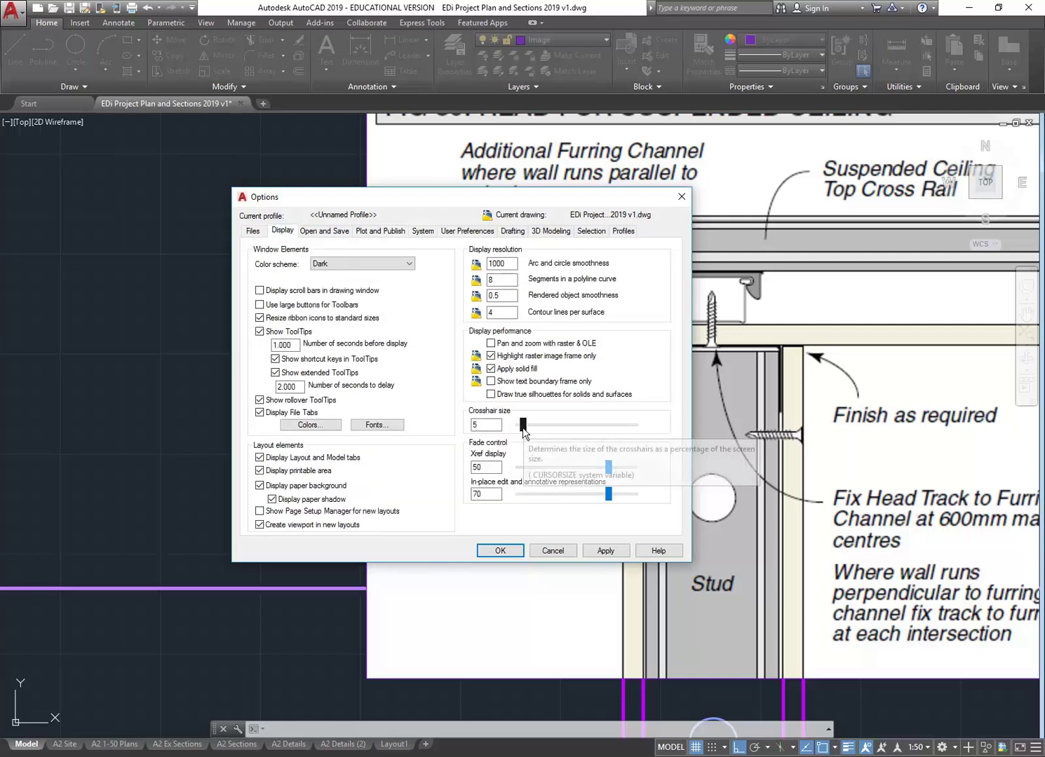
left_click_drag(522, 425, 688, 440)
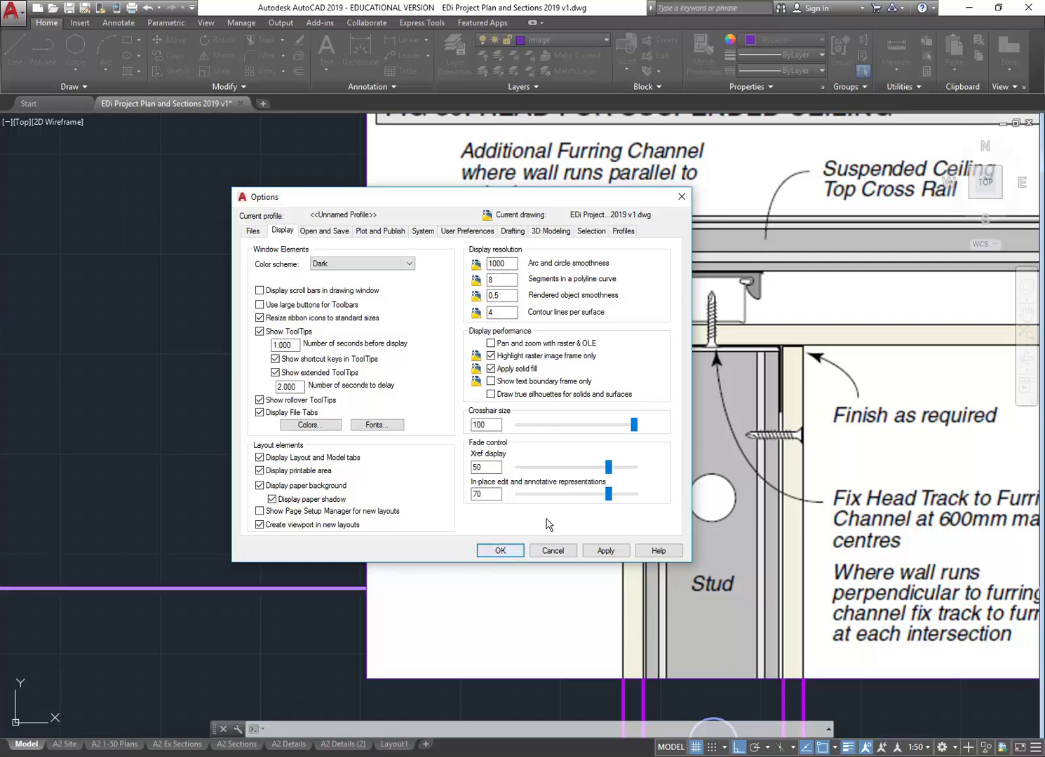
left_click(500, 551)
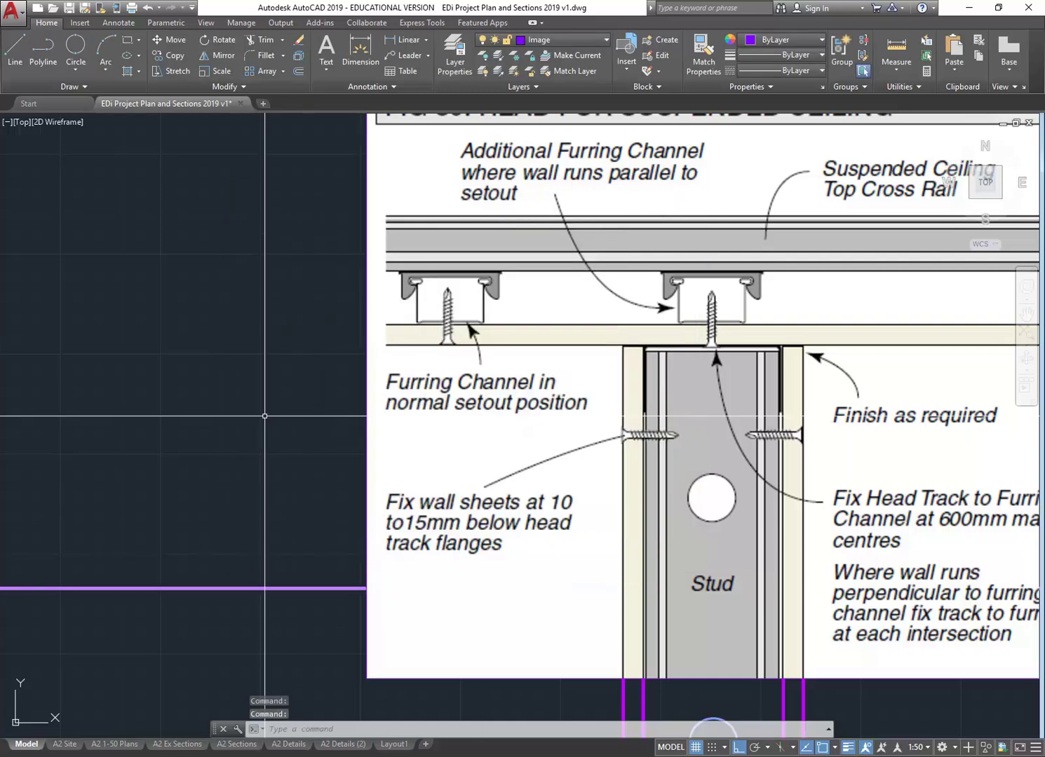
Step: Move the suspended-ceiling image straight down so the underside of its pictured ceiling sheet lines up with the drawn ceiling line
scroll(258, 361, "down", 2)
scroll(300, 587, "down", 2)
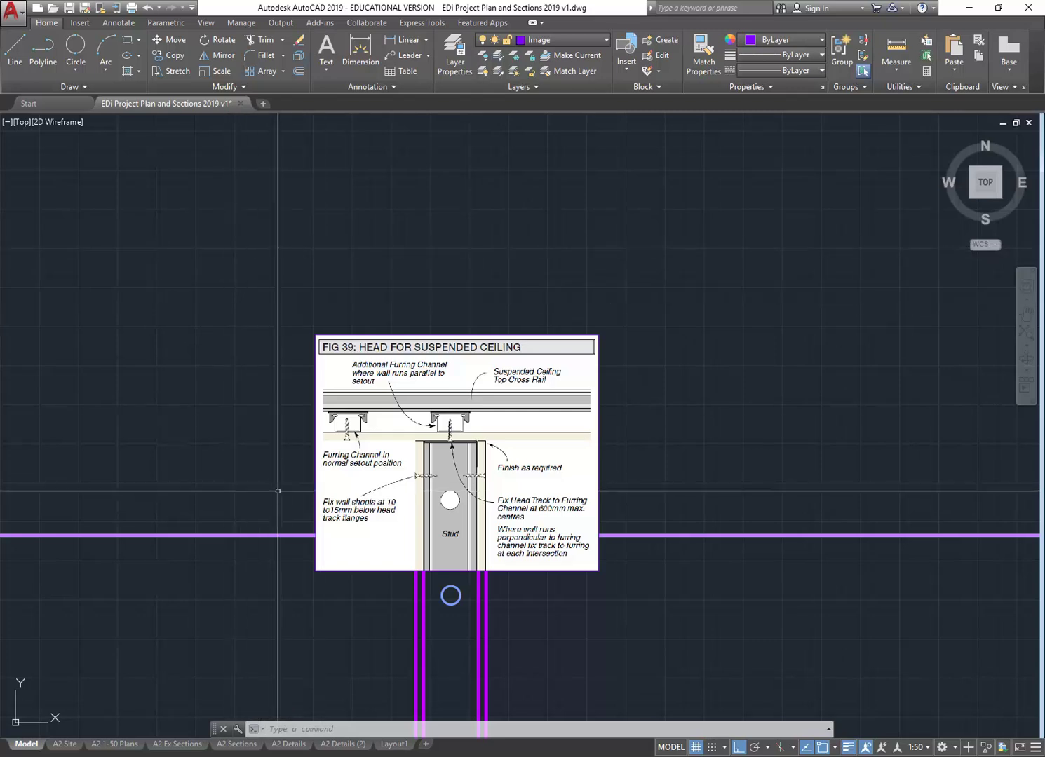
left_click(383, 287)
left_click(234, 429)
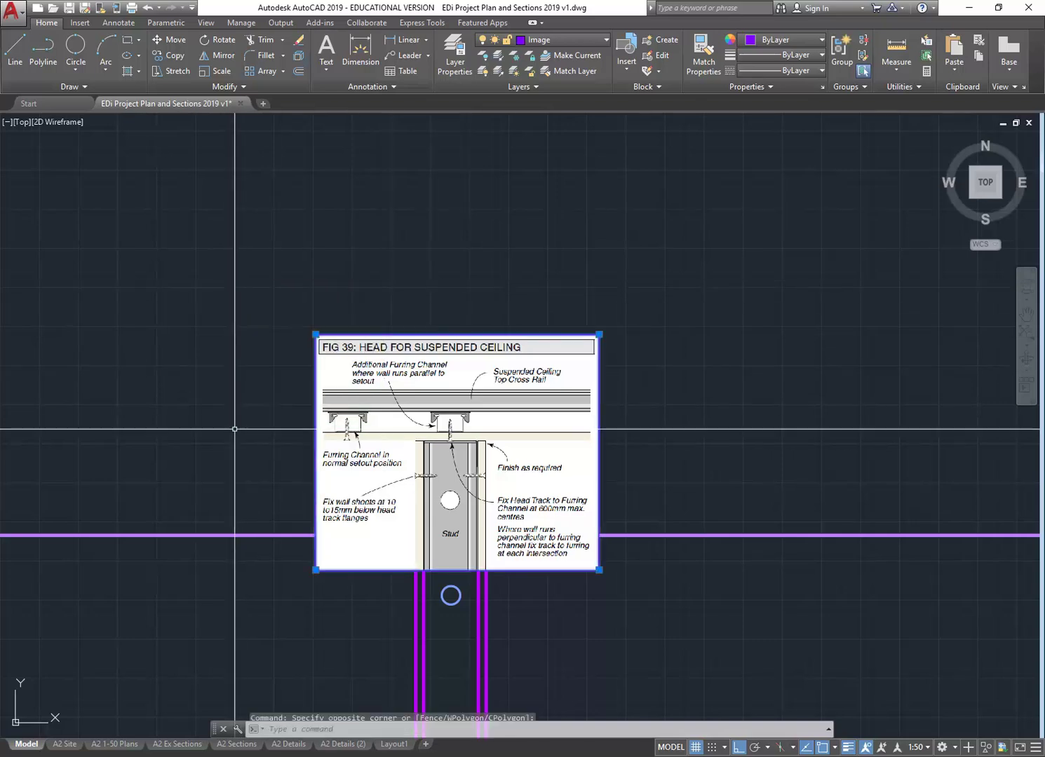
left_click(46, 23)
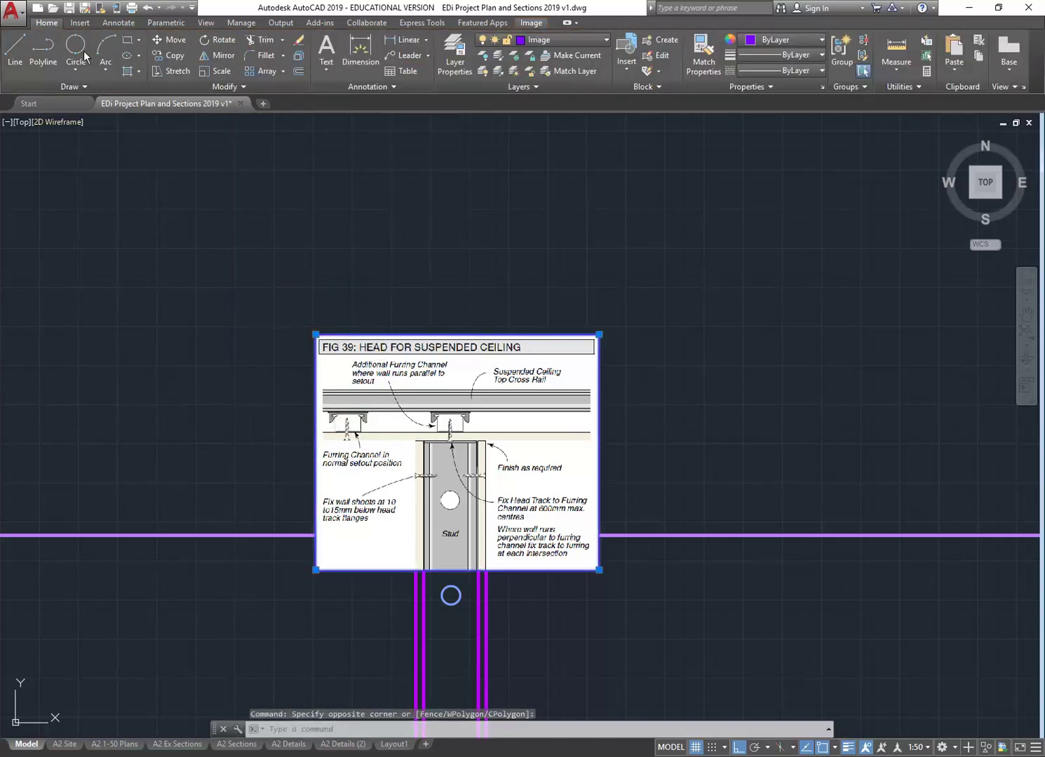
left_click(157, 43)
scroll(264, 372, "up", 5)
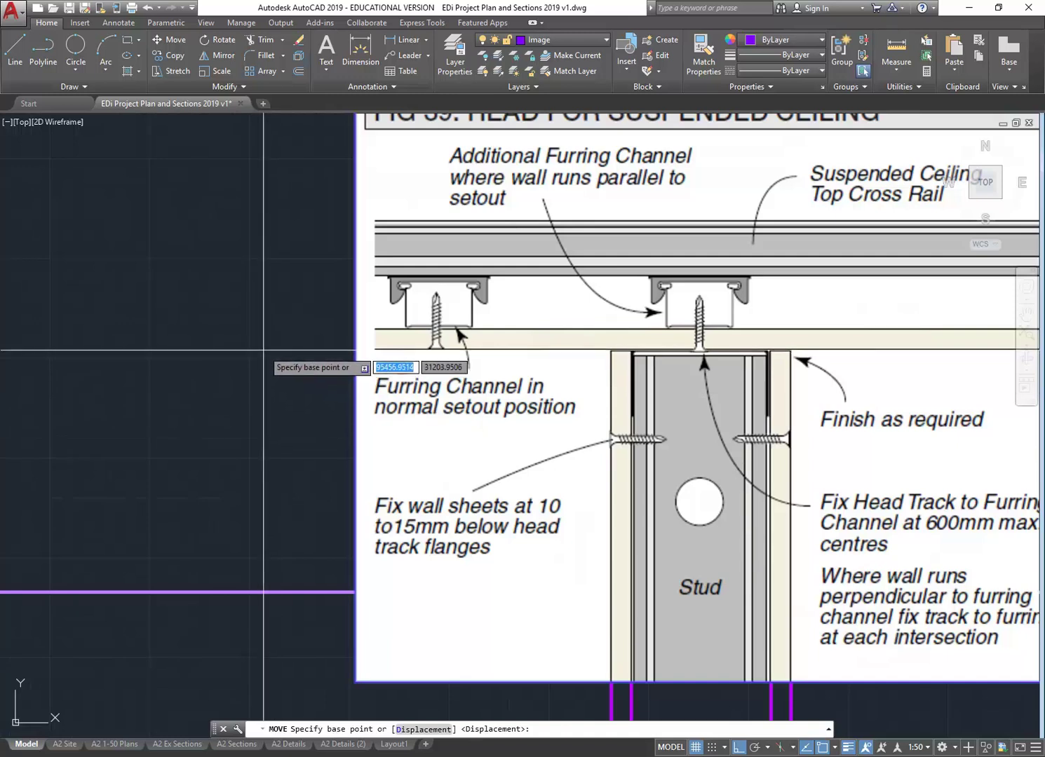
left_click(263, 349)
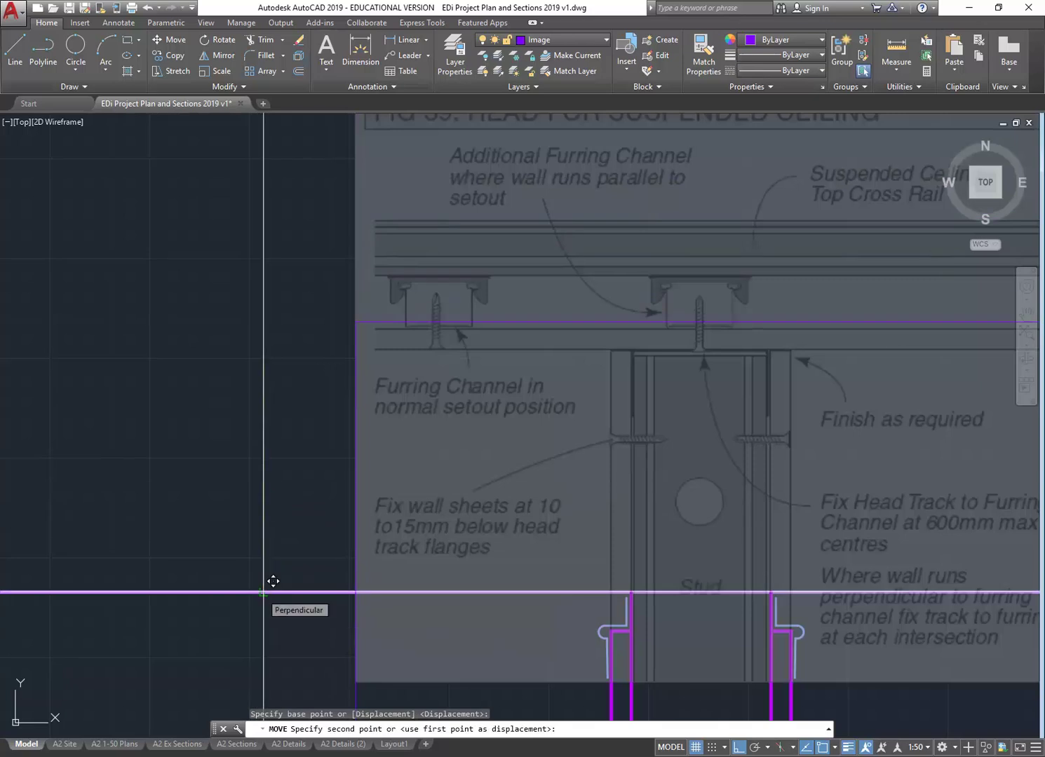
left_click(263, 593)
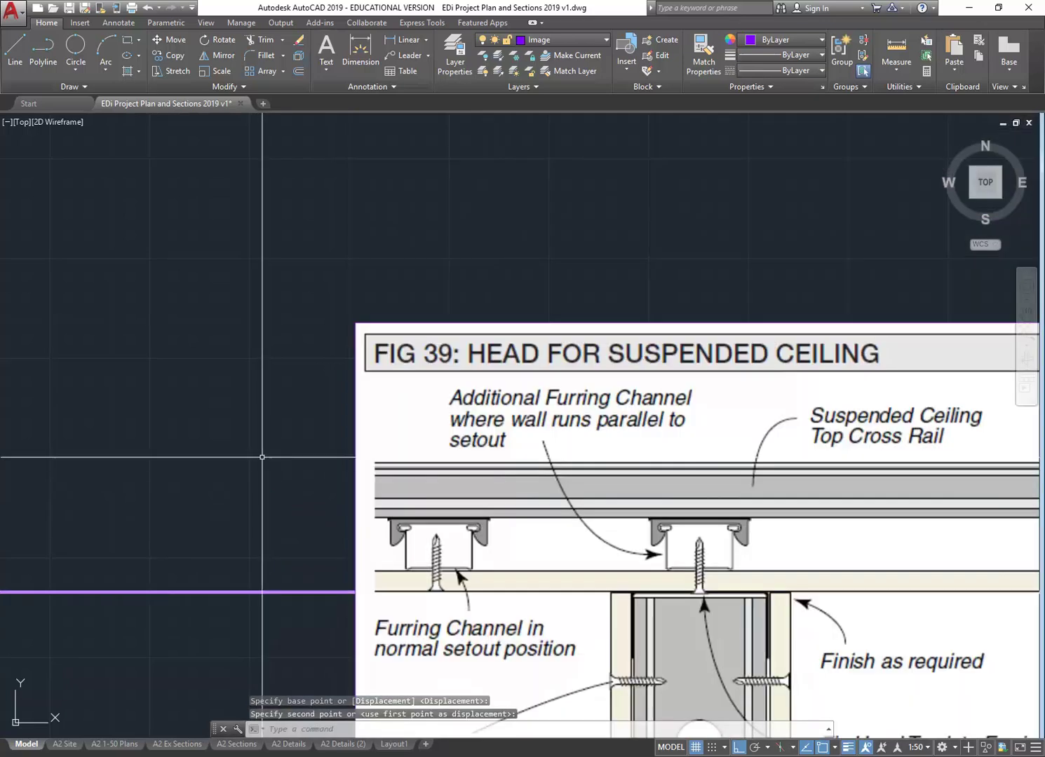
Step: Send the suspended-ceiling image to the back of the draw order, behind the drawn wall and ceiling lines
scroll(191, 438, "down", 3)
left_click(269, 416)
left_click(199, 438)
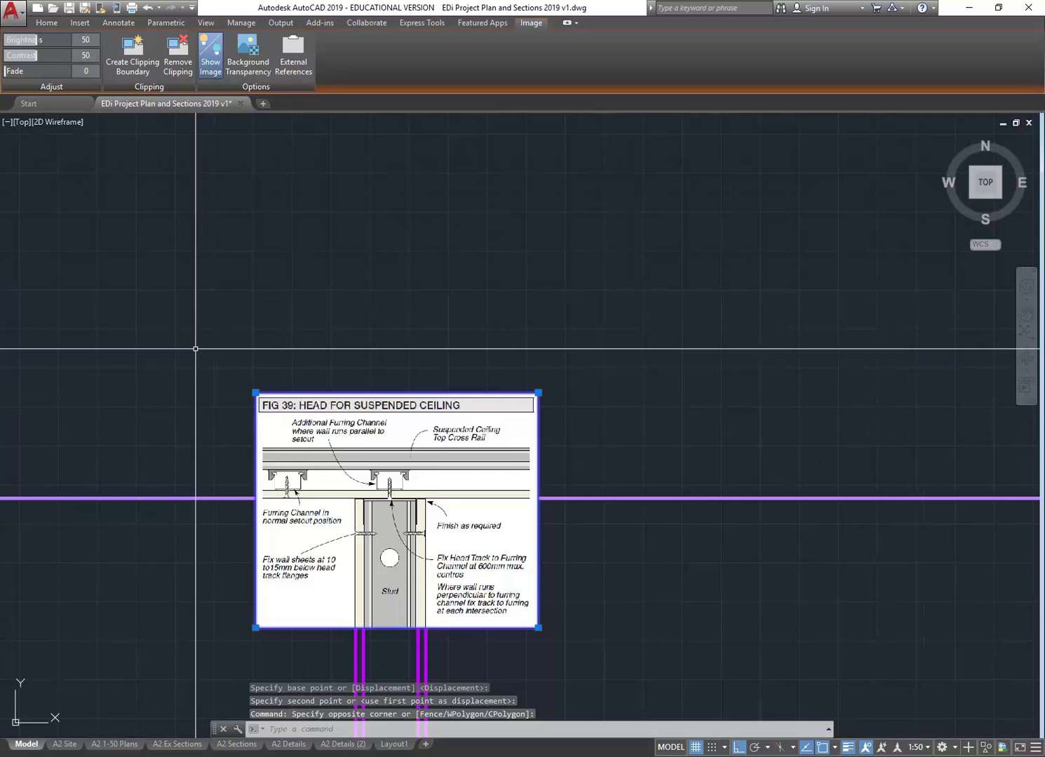
right_click(201, 340)
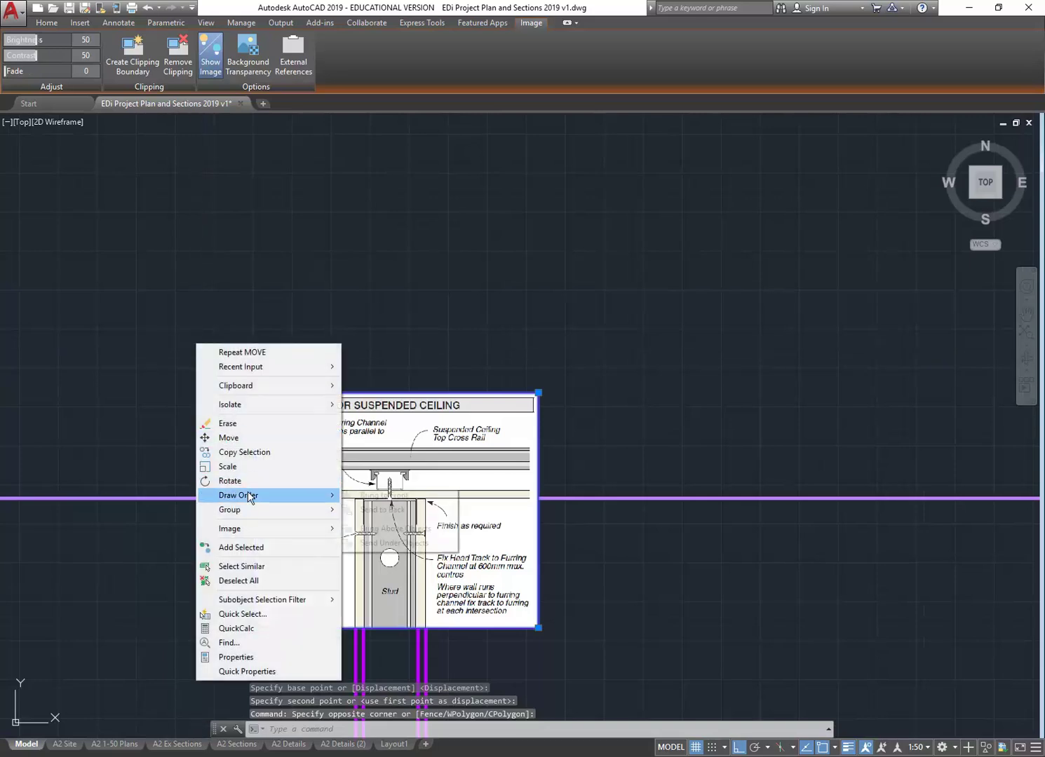
mouse_move(247, 499)
left_click(378, 511)
key("Escape")
key("Escape")
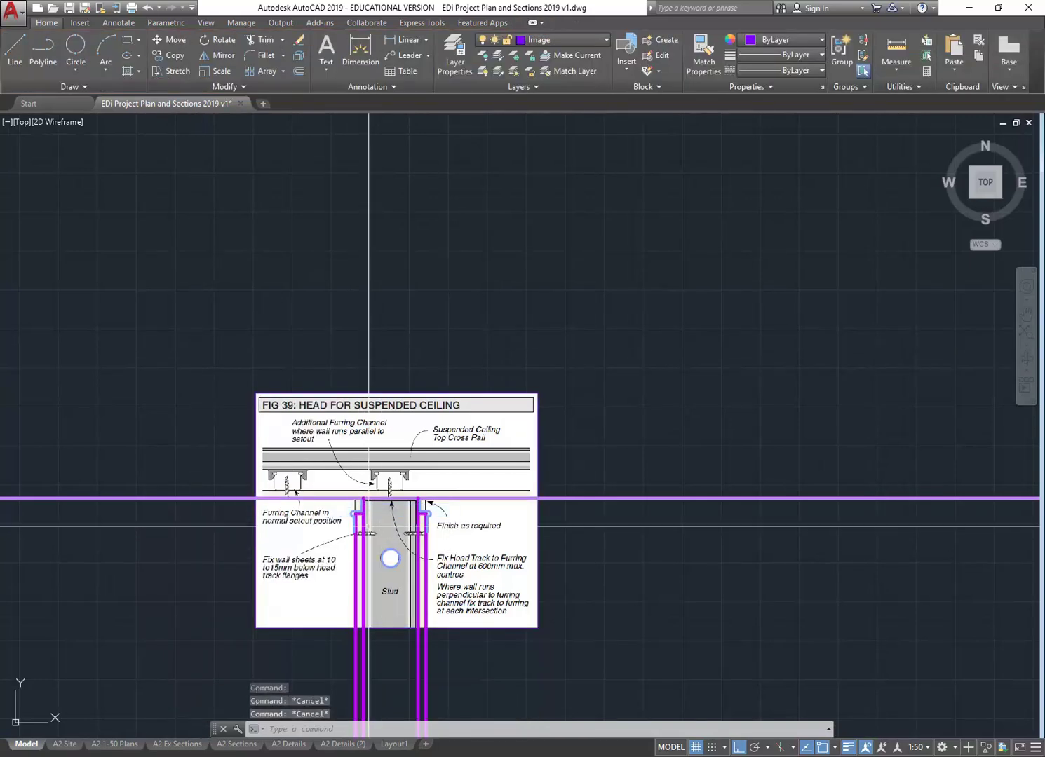
Step: Offset the drawn ceiling line upward by 10 to form the top face of the ceiling sheet
scroll(387, 489, "up", 4)
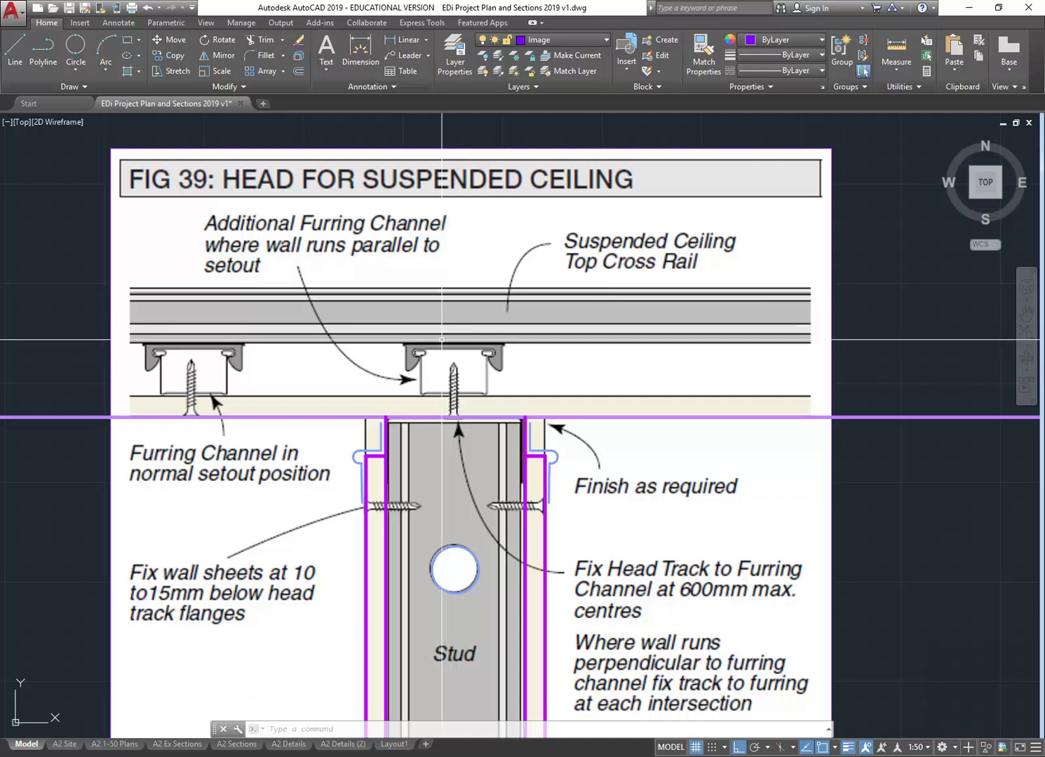
middle_click_drag(307, 371, 416, 367)
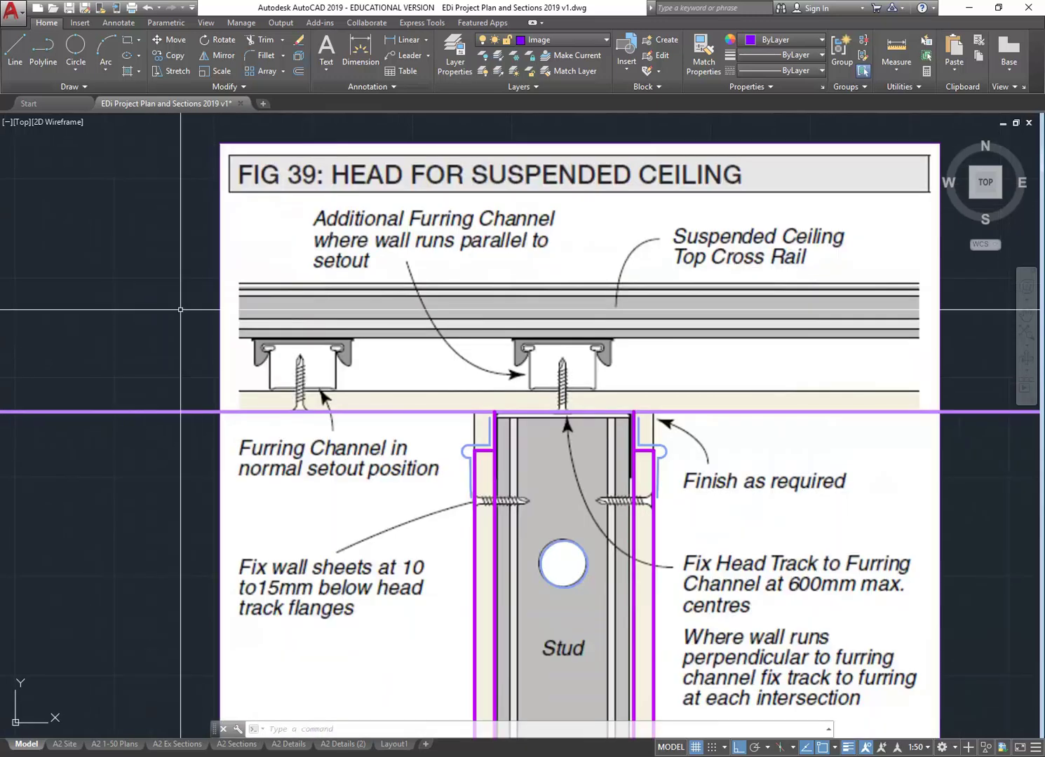
left_click(298, 72)
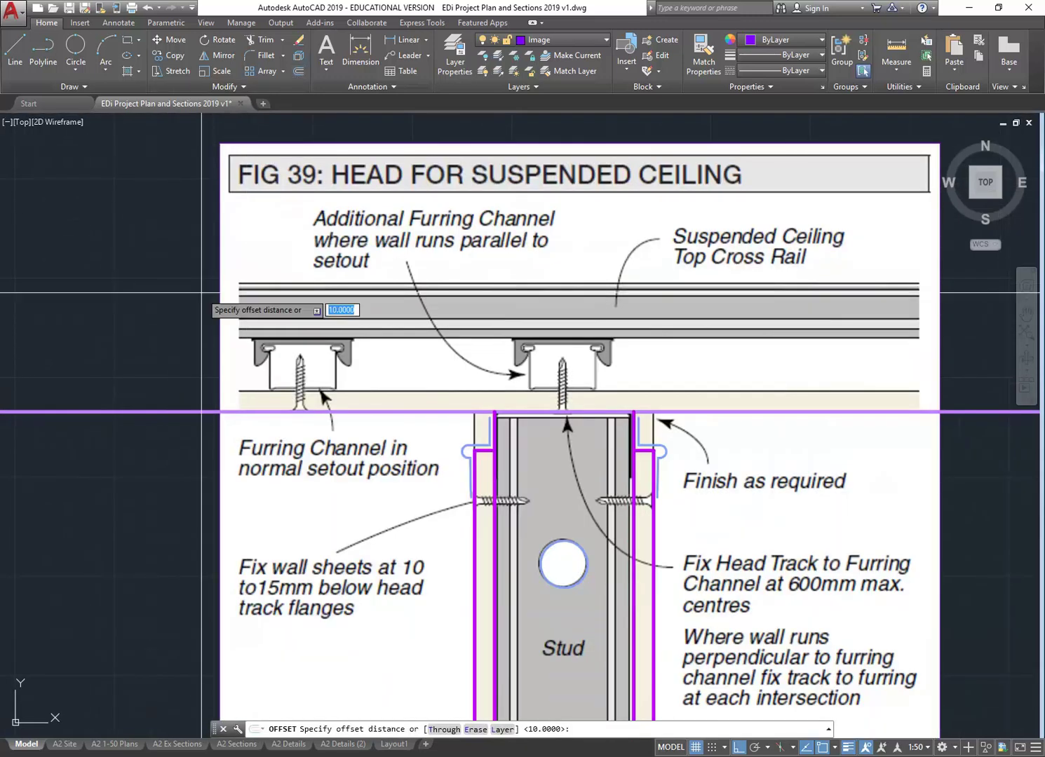
key("Return")
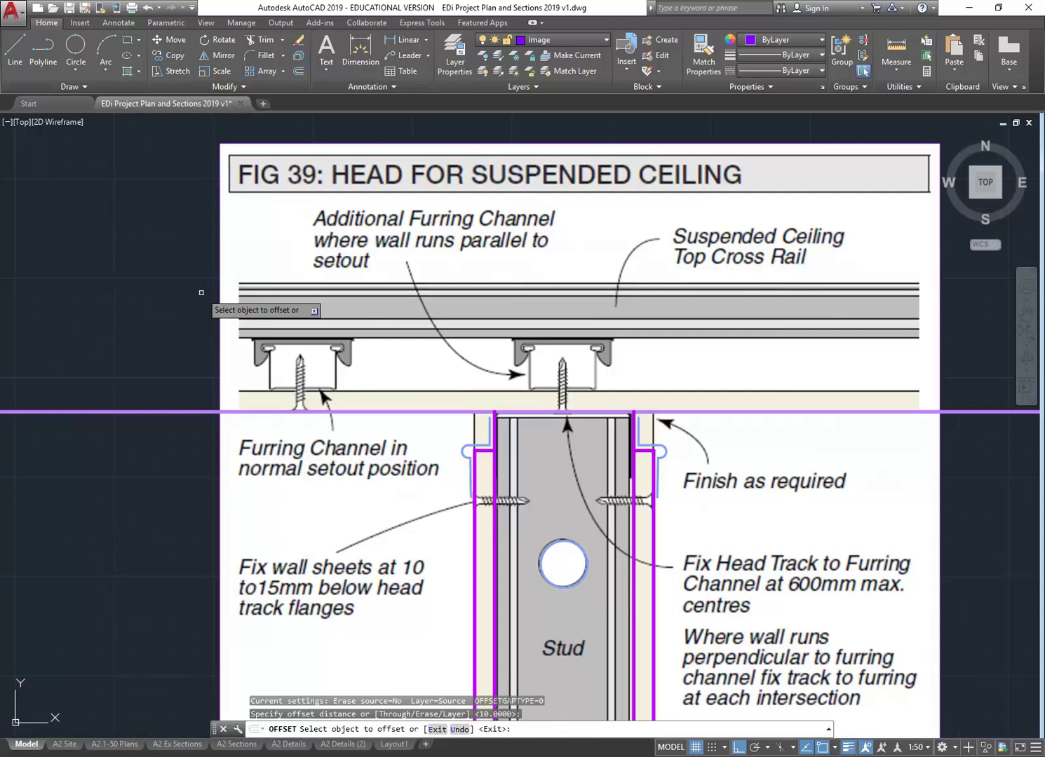
left_click(169, 413)
left_click(166, 401)
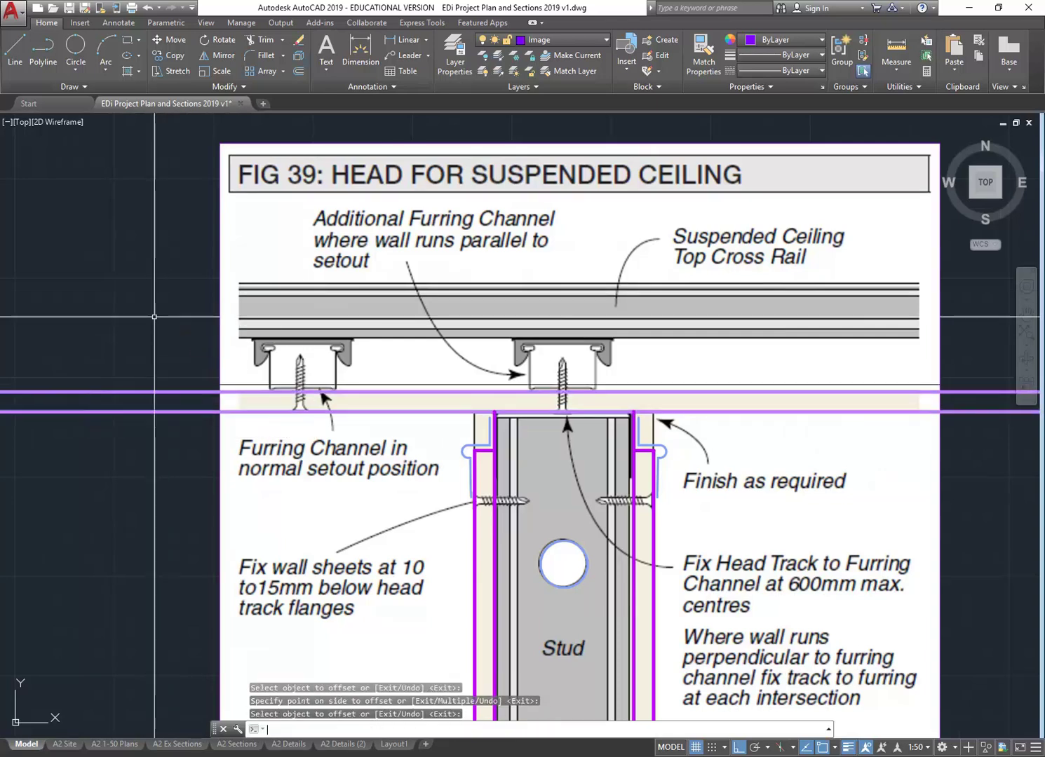
key("Return")
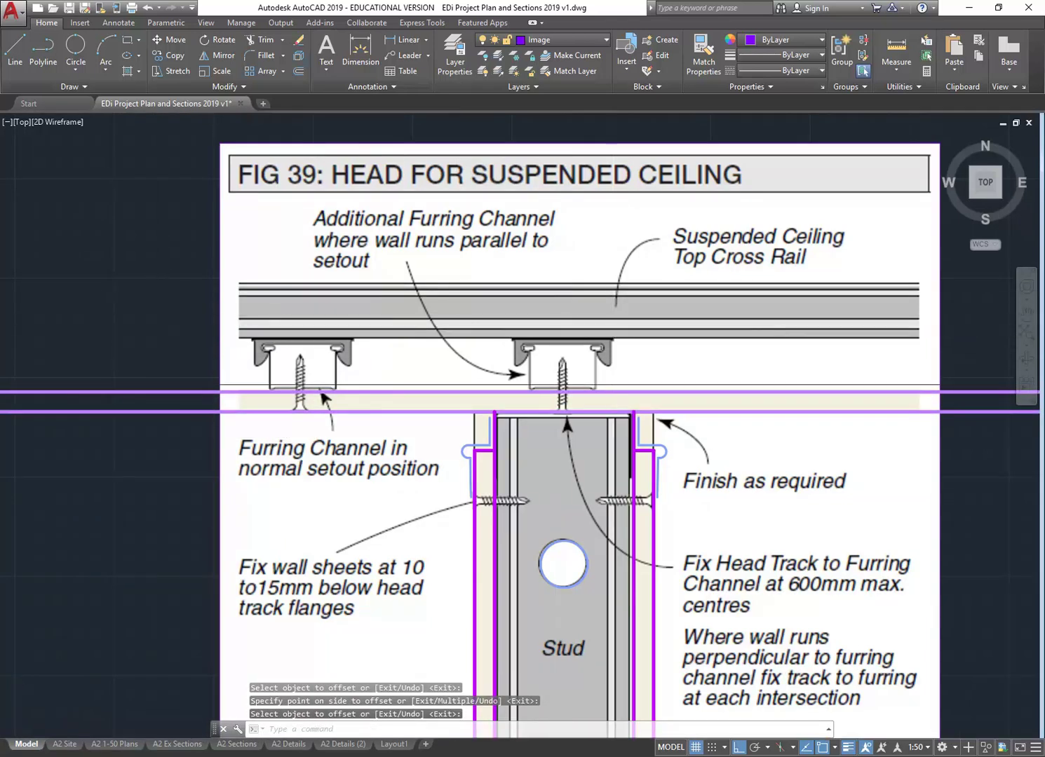
Step: Make A-CEILING-PB the current layer
scroll(557, 316, "up", 6)
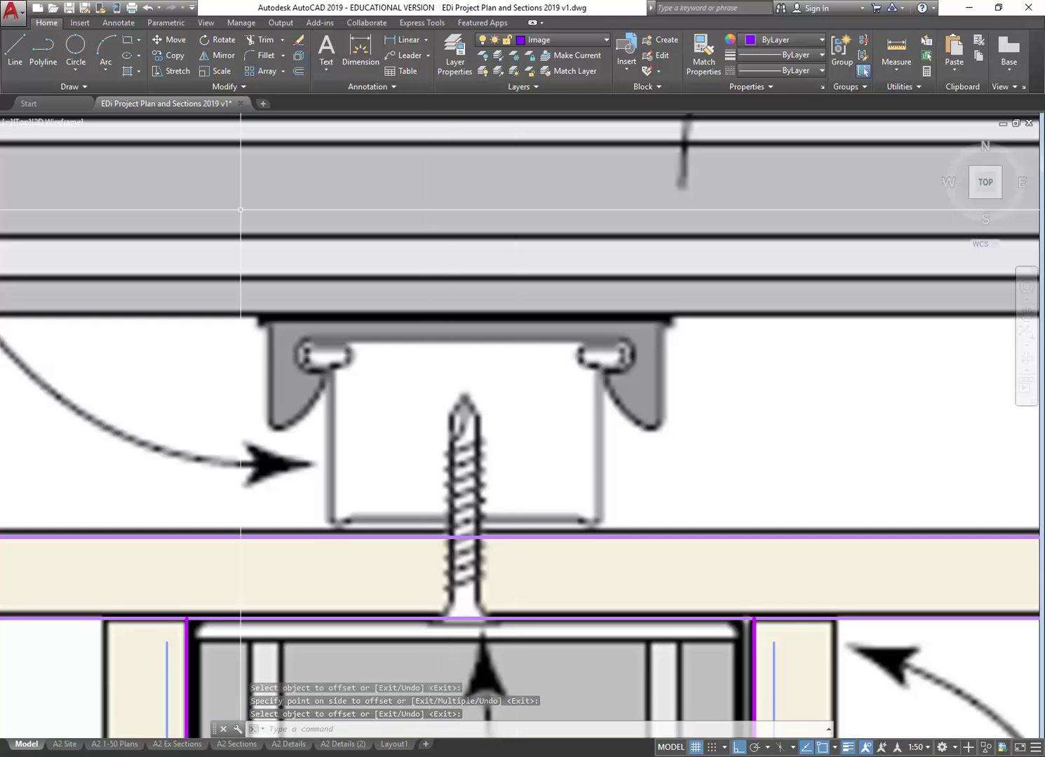
left_click(547, 40)
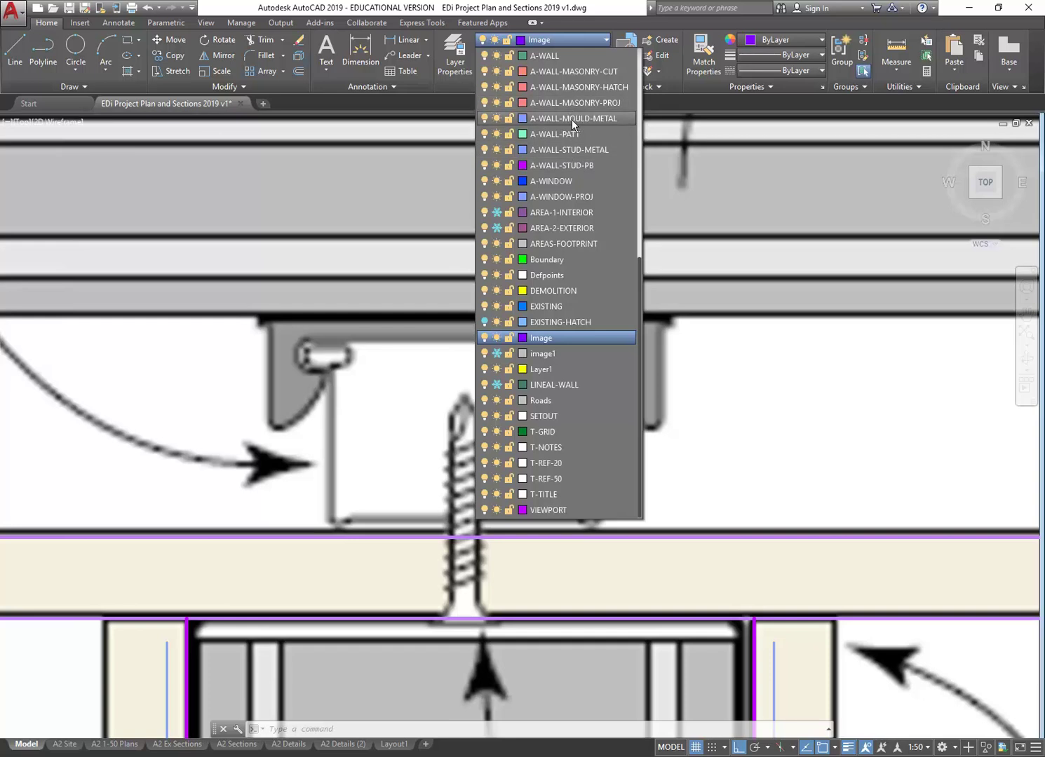
left_click(550, 119)
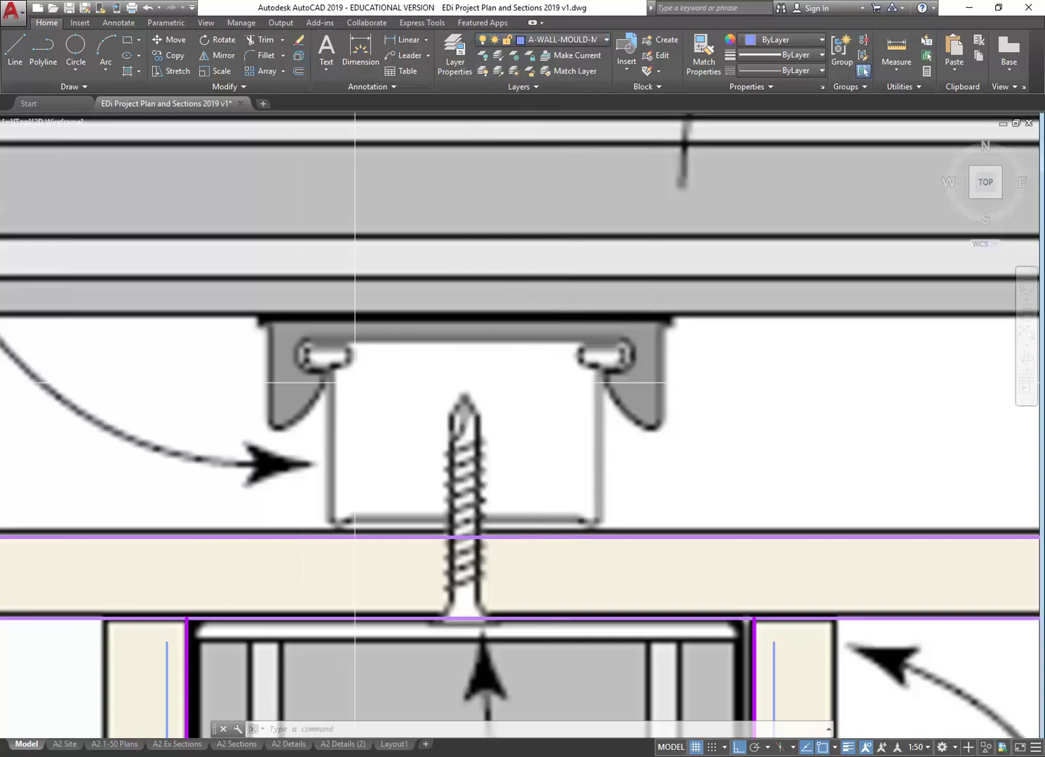
left_click(577, 38)
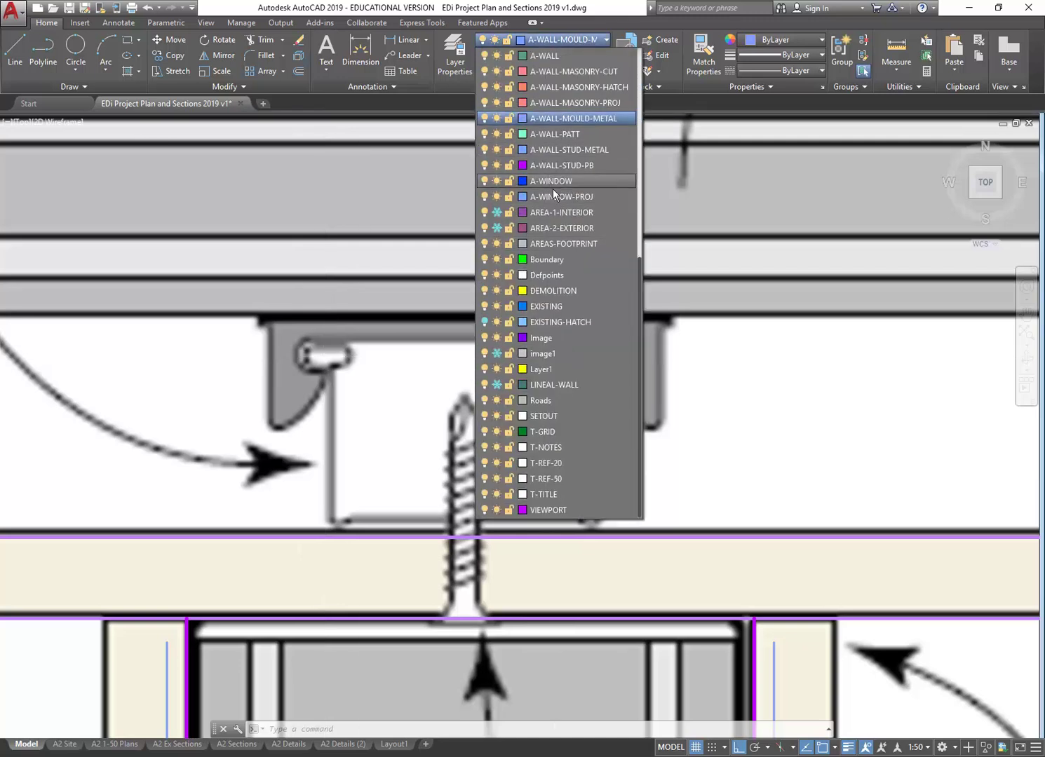
scroll(553, 193, "up", 8)
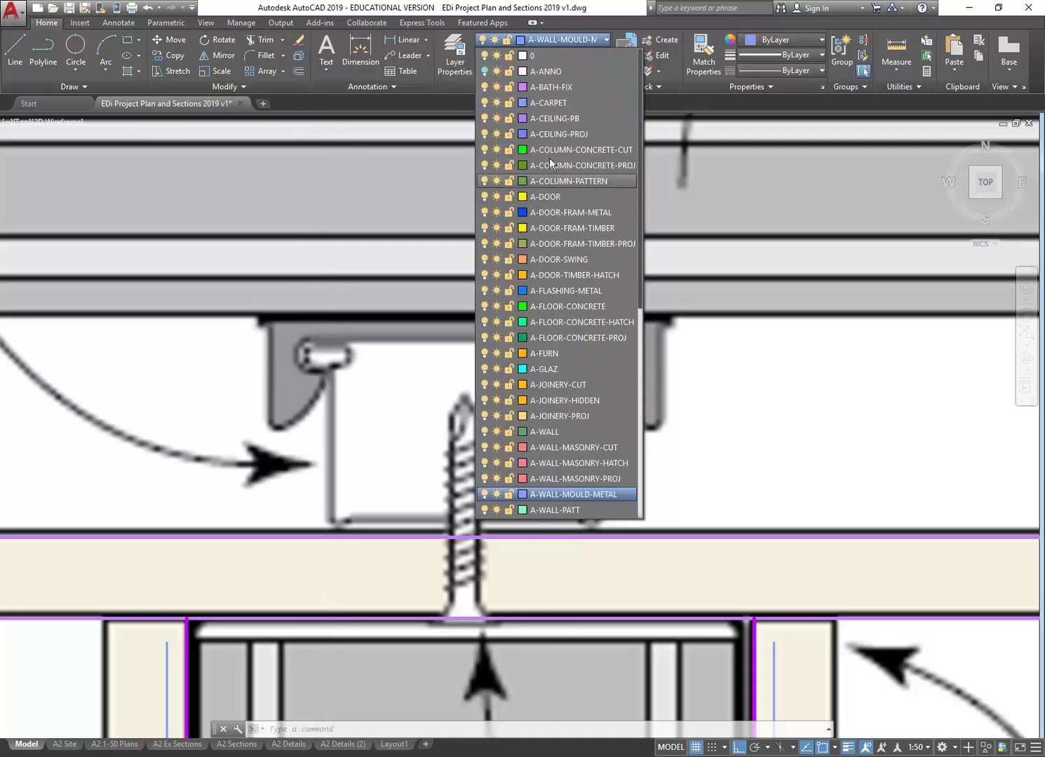
left_click(551, 117)
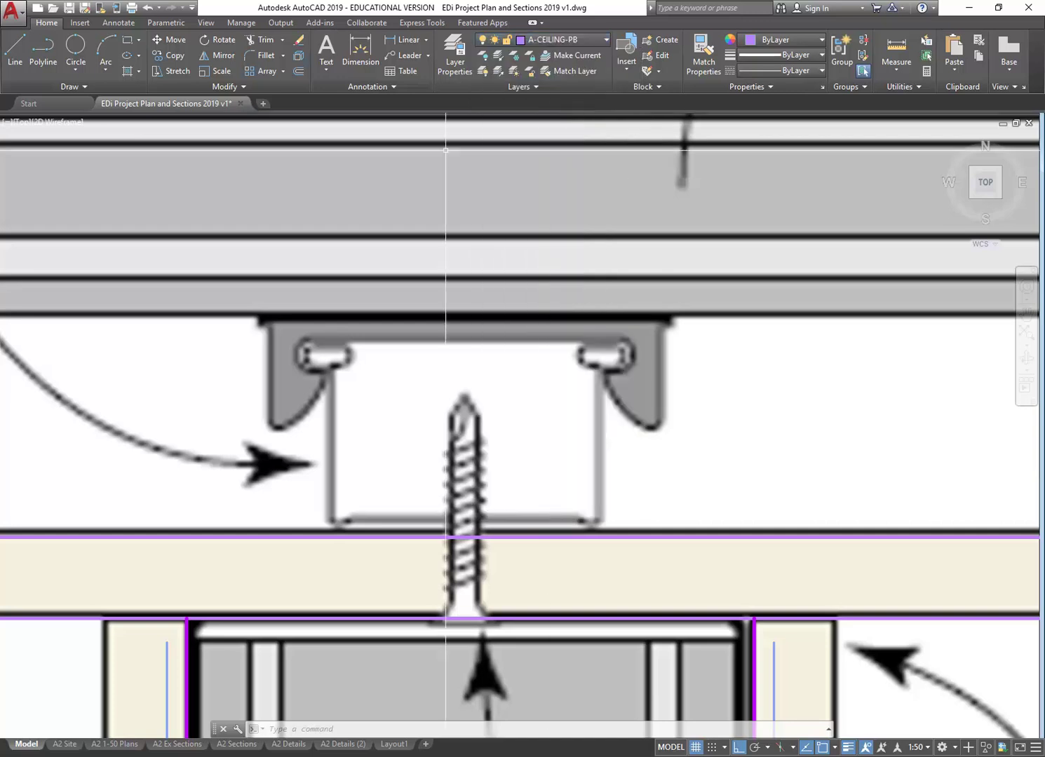
Step: Create a new layer named A-CEILING-METAL-CUT, based on the properties of A-CEILING-PB
left_click(455, 53)
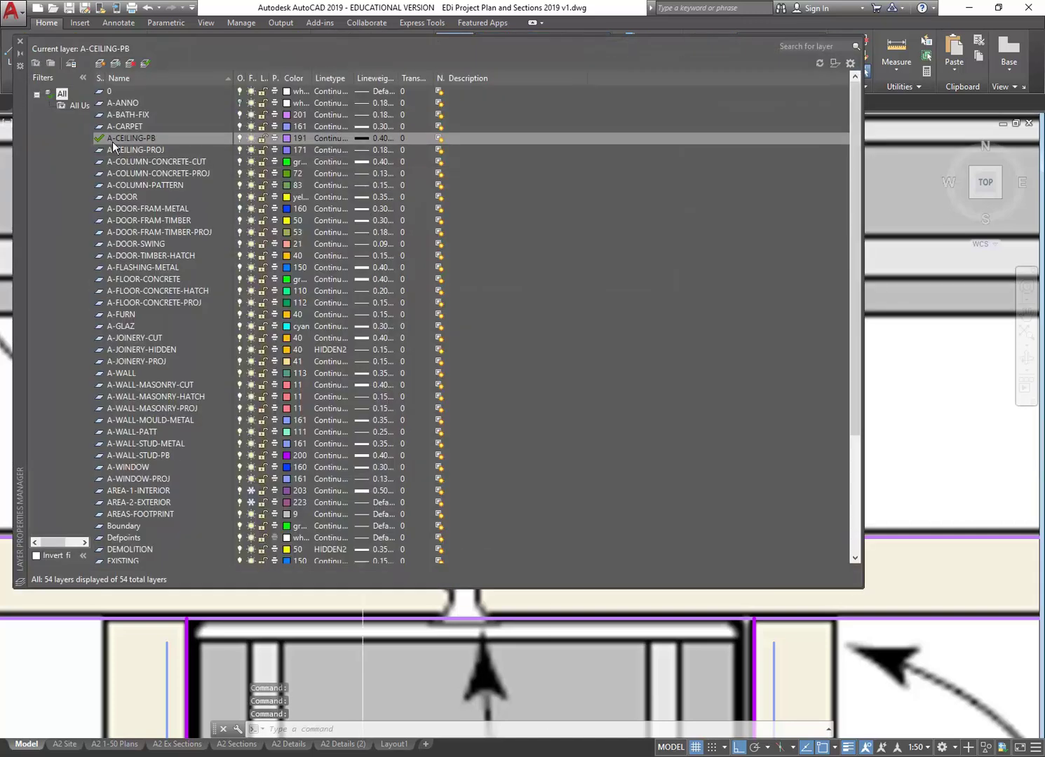
left_click(100, 63)
type("A-CEILING")
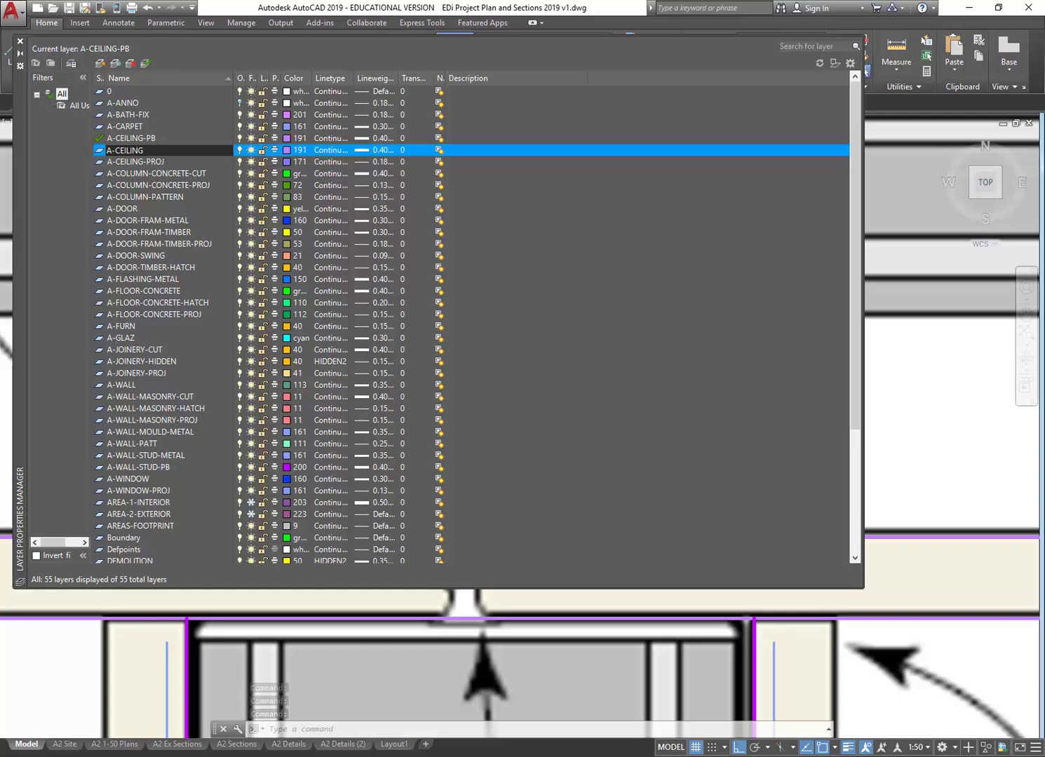
type("-METAL")
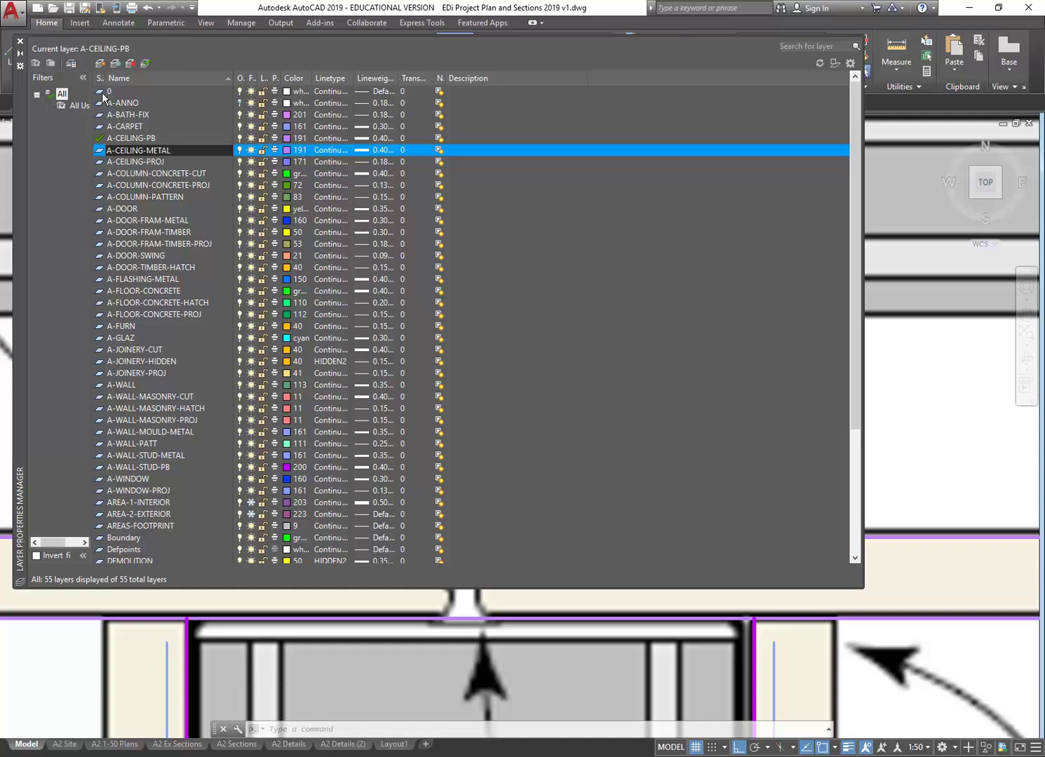
key("Return")
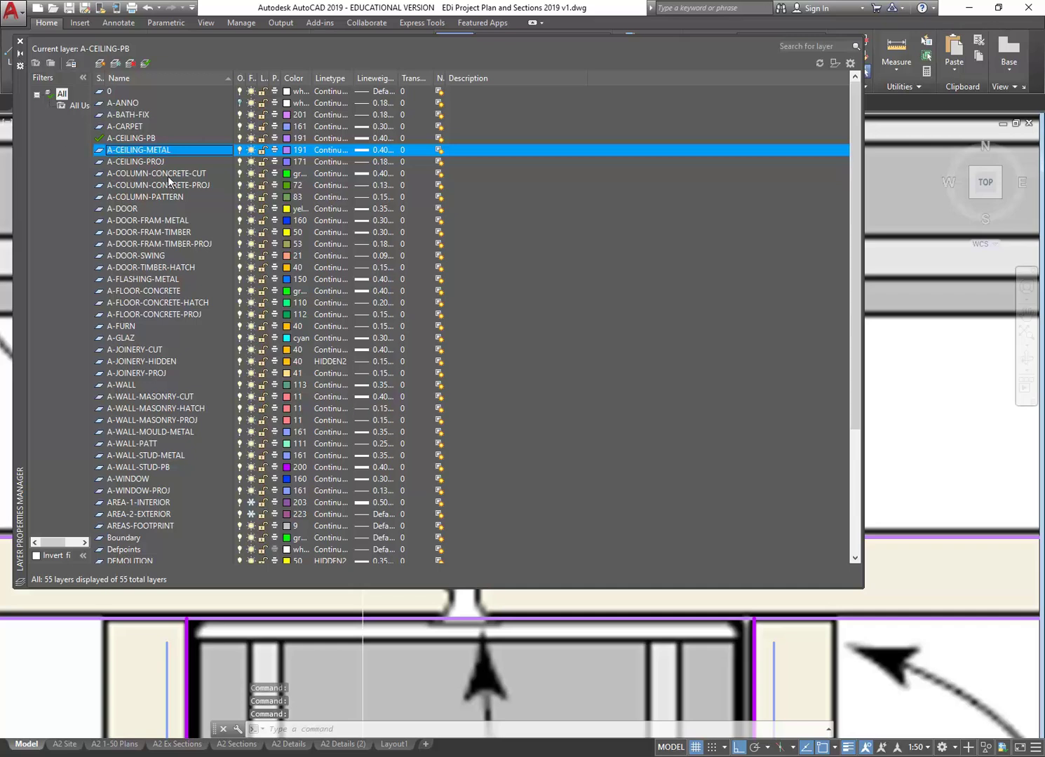
left_click(162, 151)
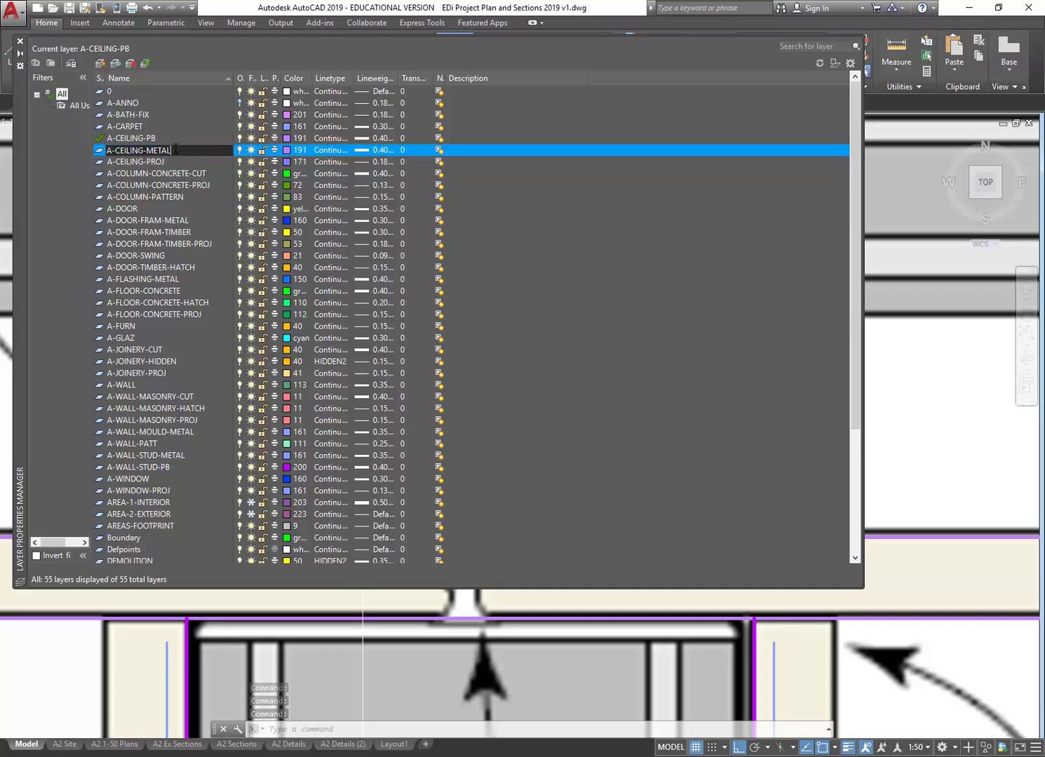
type("-CUT")
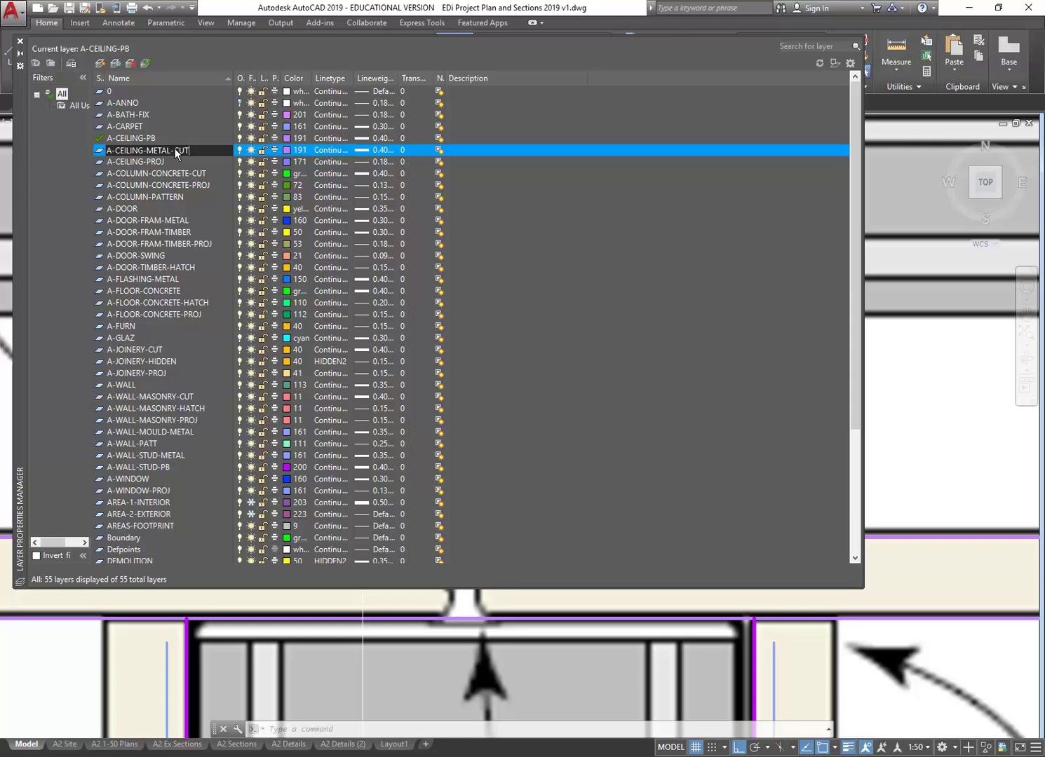
Step: Confirm A-CEILING-METAL-CUT as the new layer's name and check the layer list
key("Return")
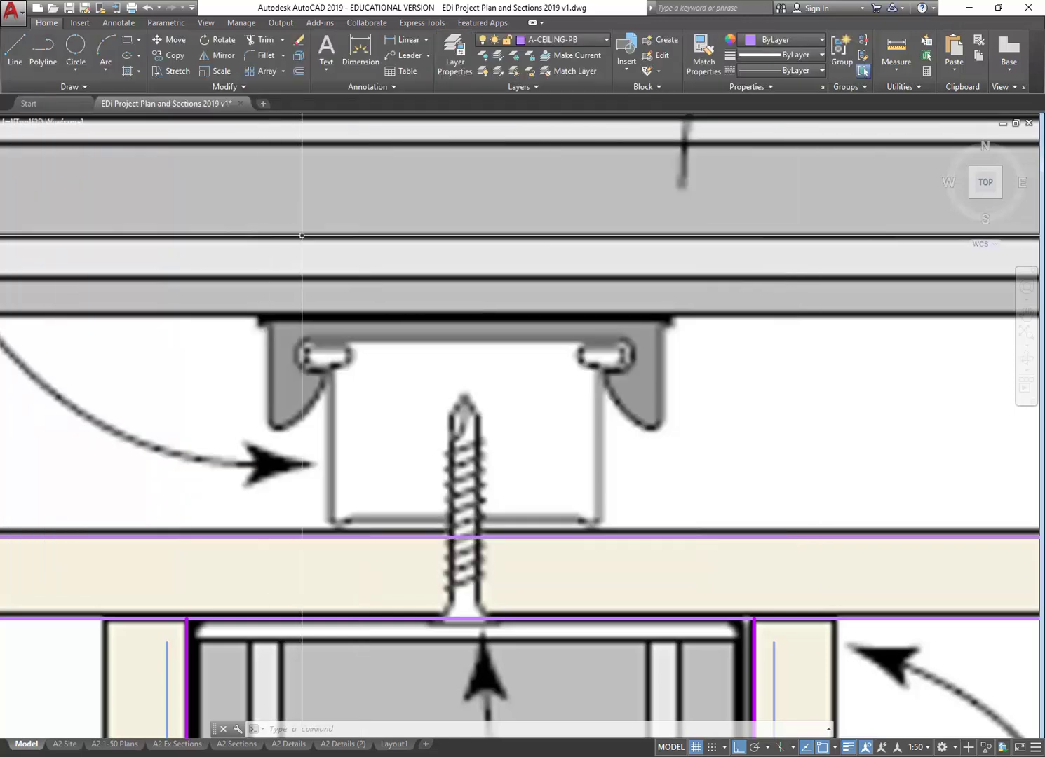
left_click(15, 49)
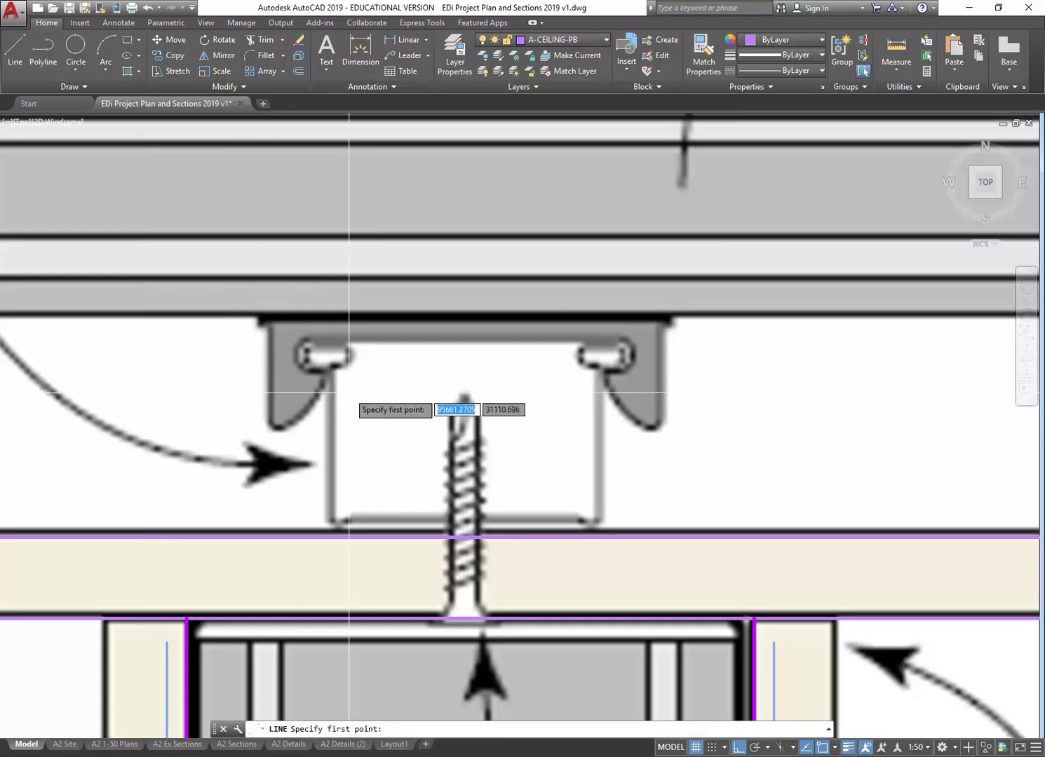
scroll(330, 361, "up", 4)
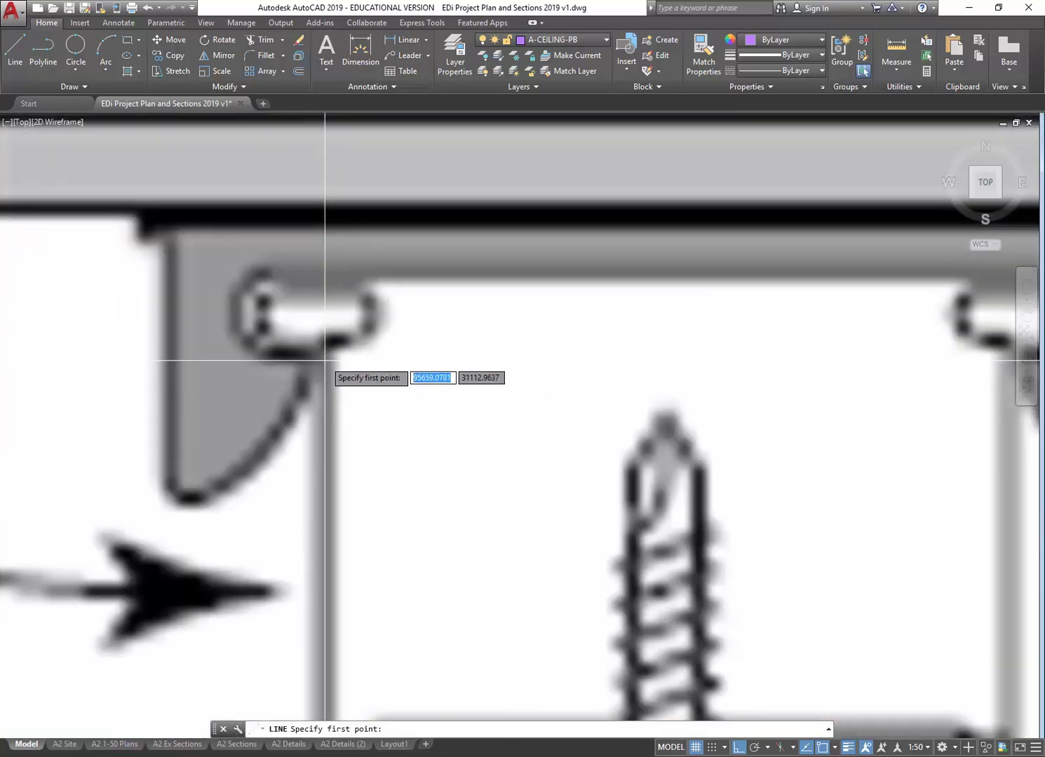
left_click(449, 63)
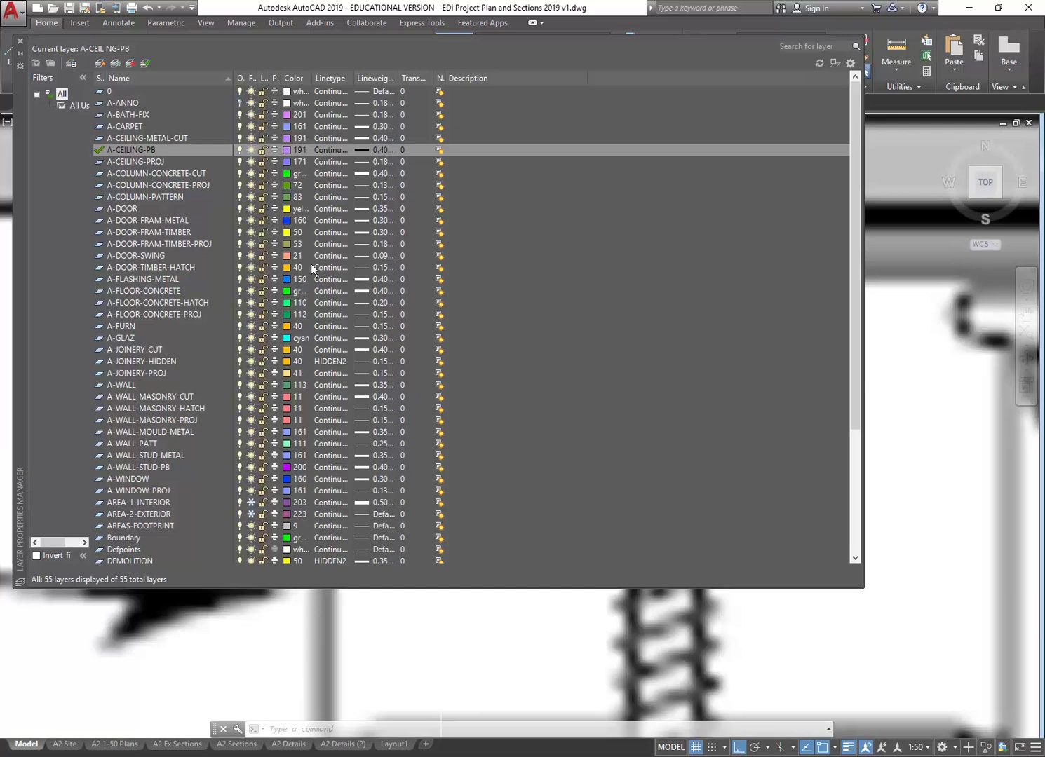
left_click(13, 40)
Step: Trace the additional furring channel's left side, base and right side with connected orthogonal lines about 18 high
left_click(21, 67)
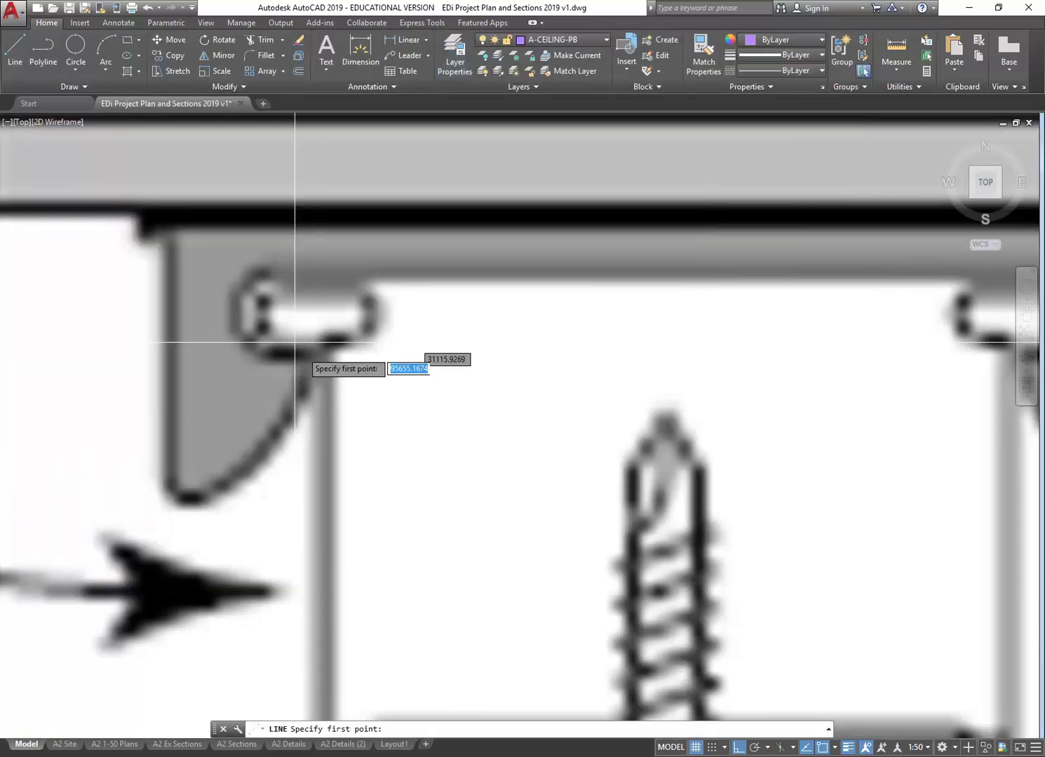
scroll(299, 350, "down", 2)
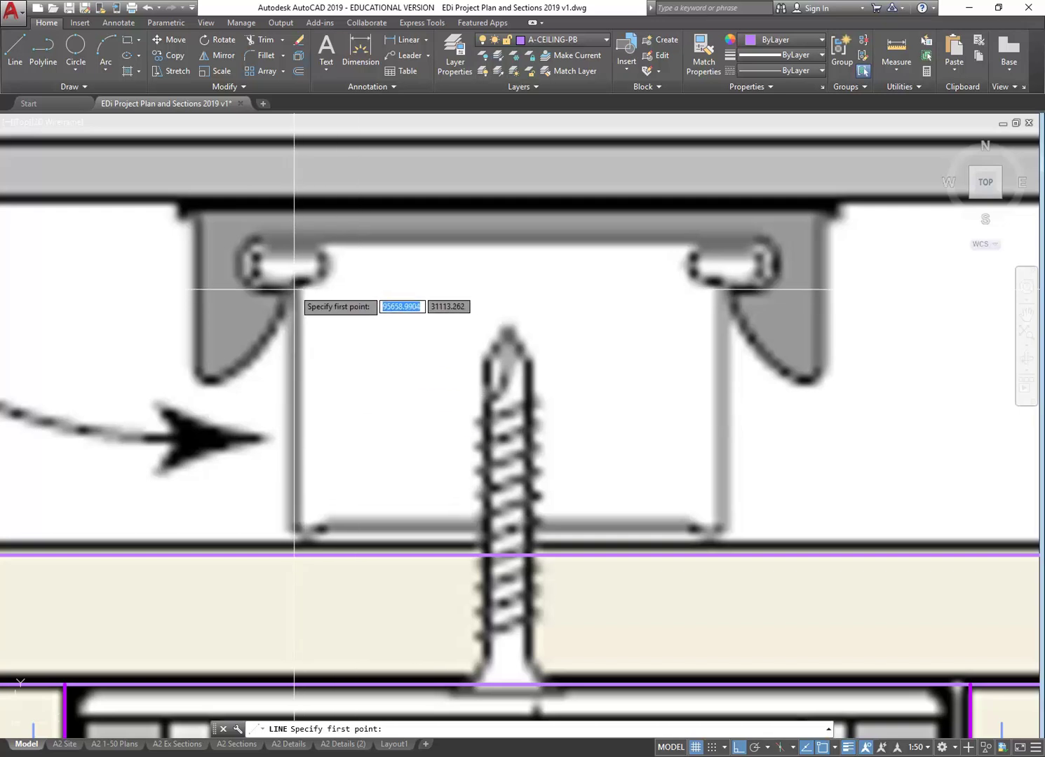
left_click(294, 288)
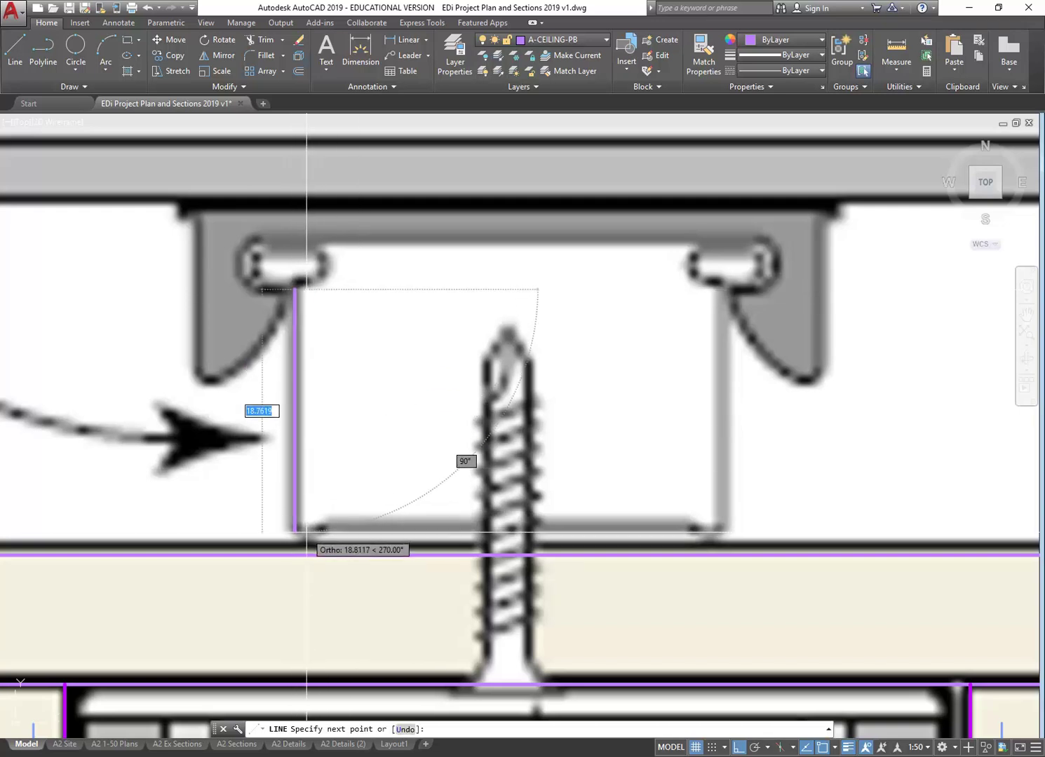
left_click(296, 522)
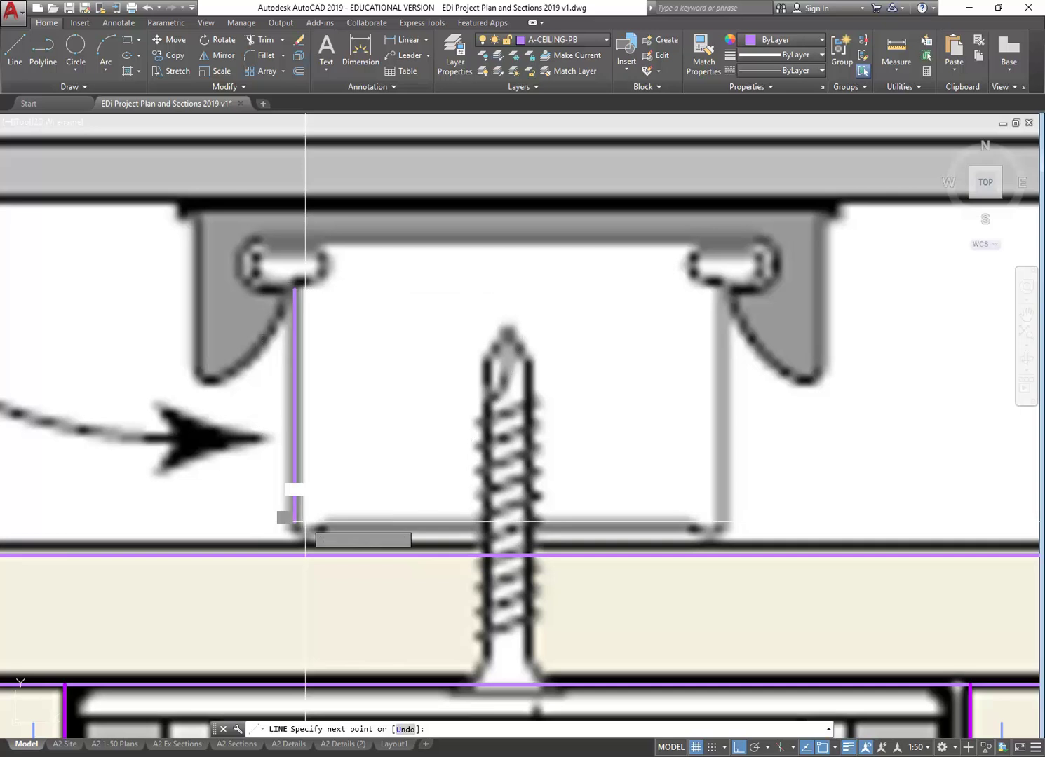
left_click(720, 523)
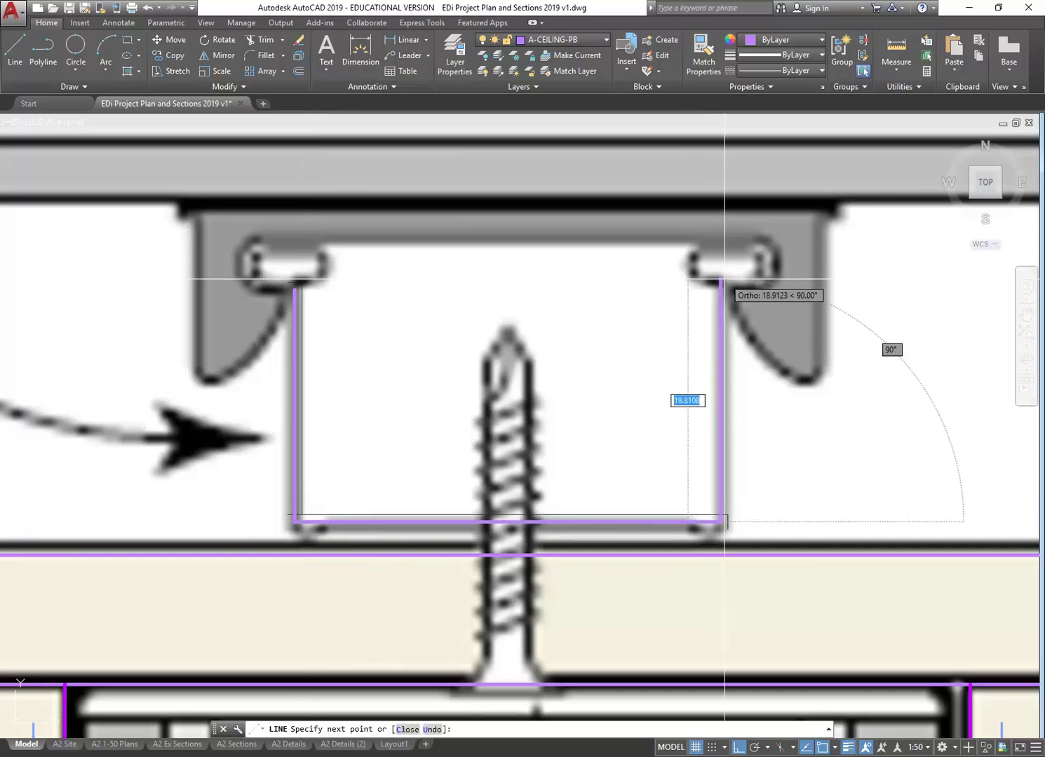
left_click(720, 286)
key("Escape")
Step: Draw a short horizontal lip line outward from the upper end of the furring channel's left side
scroll(277, 279, "up", 4)
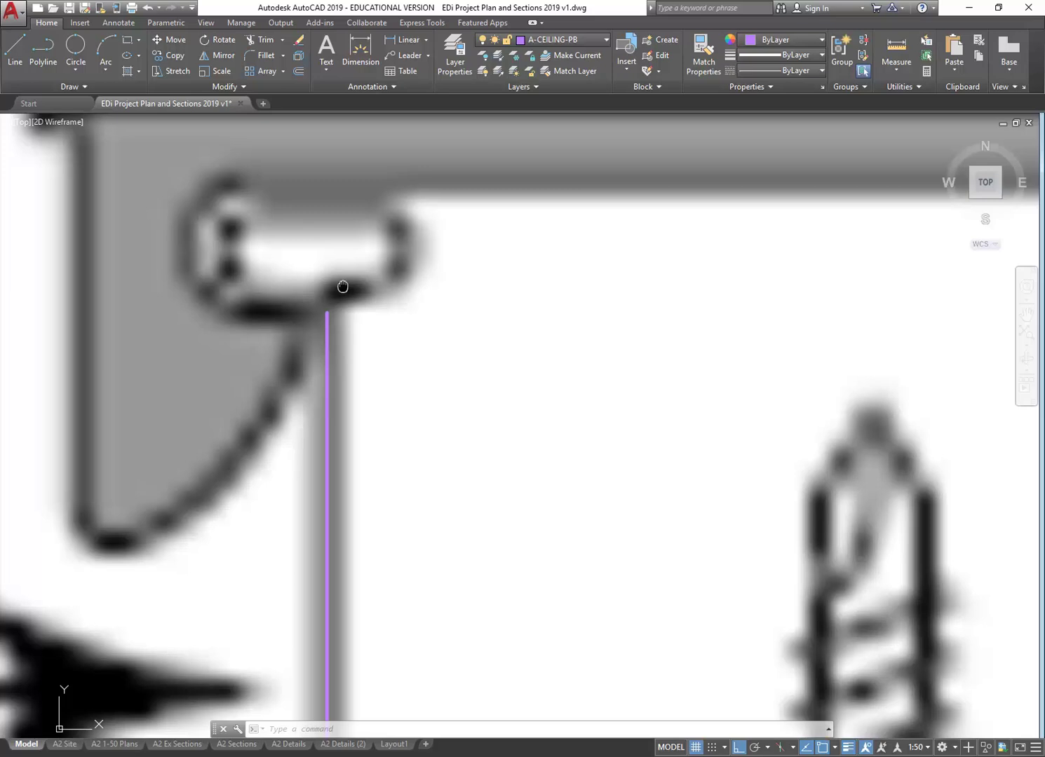
left_click(14, 48)
left_click(327, 312)
left_click(238, 308)
scroll(252, 327, "down", 5)
key("Escape")
scroll(352, 343, "up", 4)
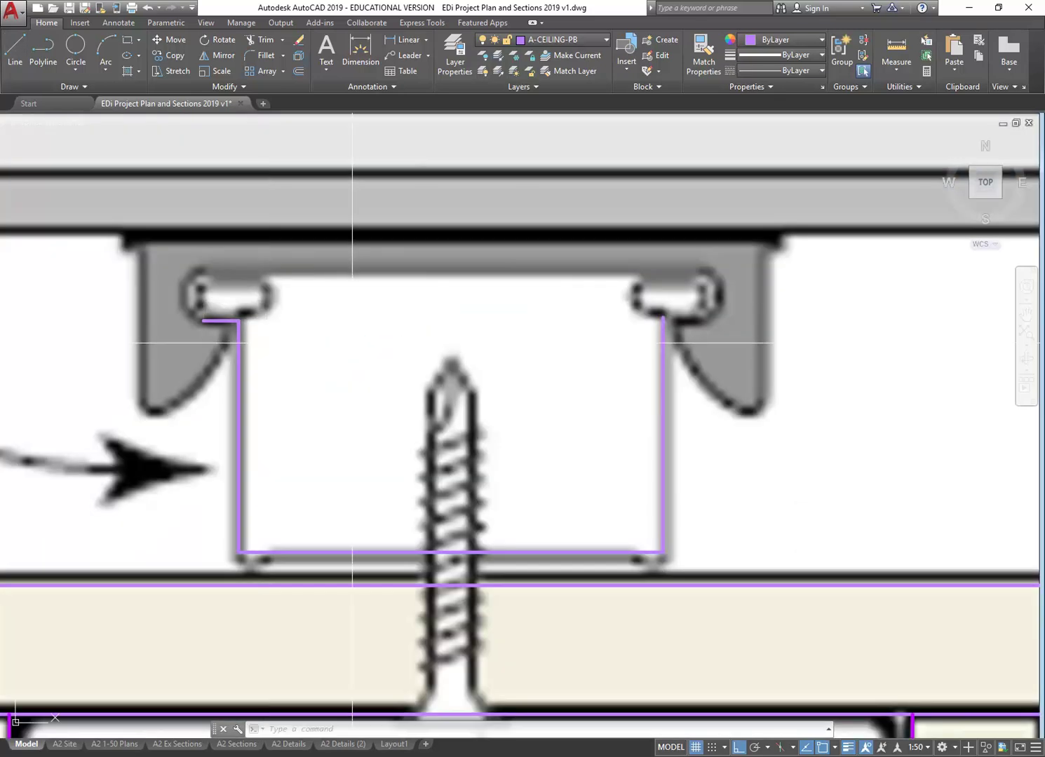
left_click(214, 321)
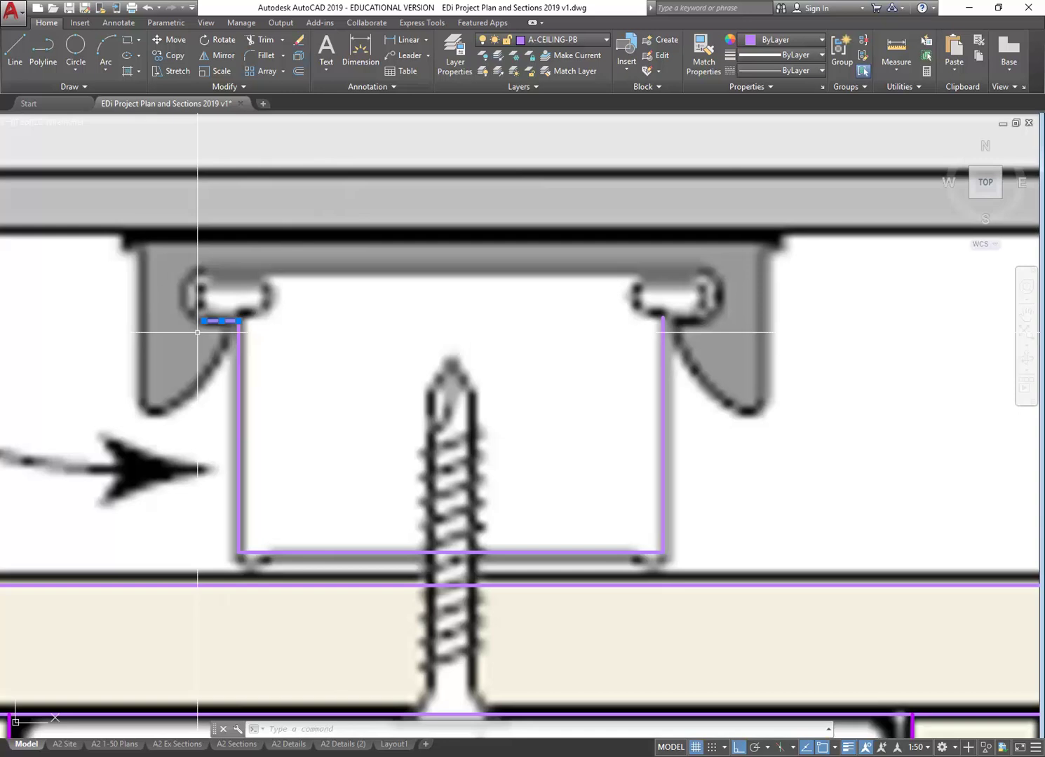
left_click(215, 64)
key("Escape")
scroll(209, 280, "up", 3)
mouse_move(209, 279)
middle_mouse_down()
mouse_move(208, 294)
mouse_move(248, 316)
middle_mouse_up()
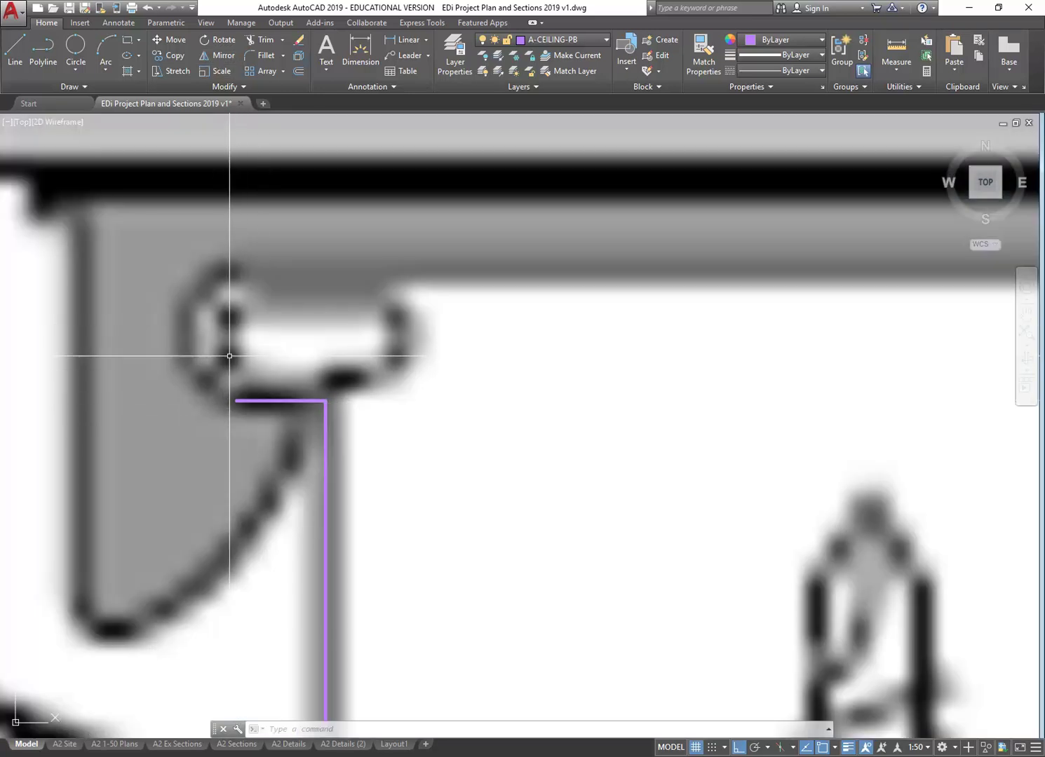
scroll(273, 396, "down", 2)
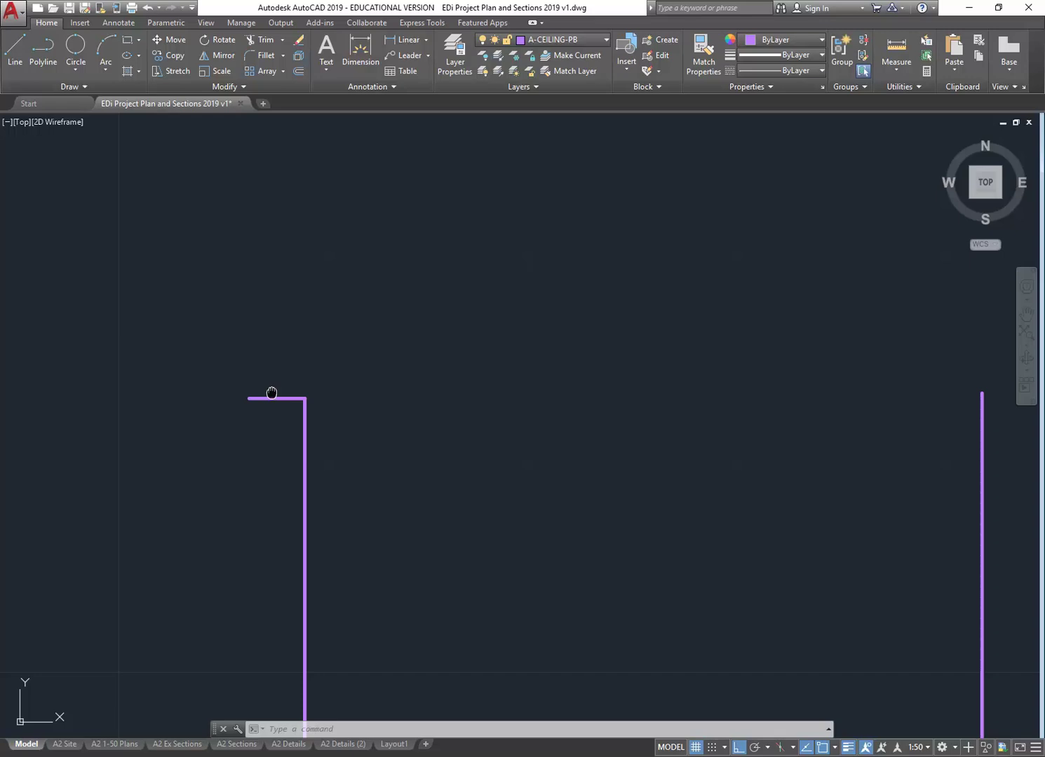
middle_click_drag(273, 396, 314, 387)
scroll(314, 386, "down", 3)
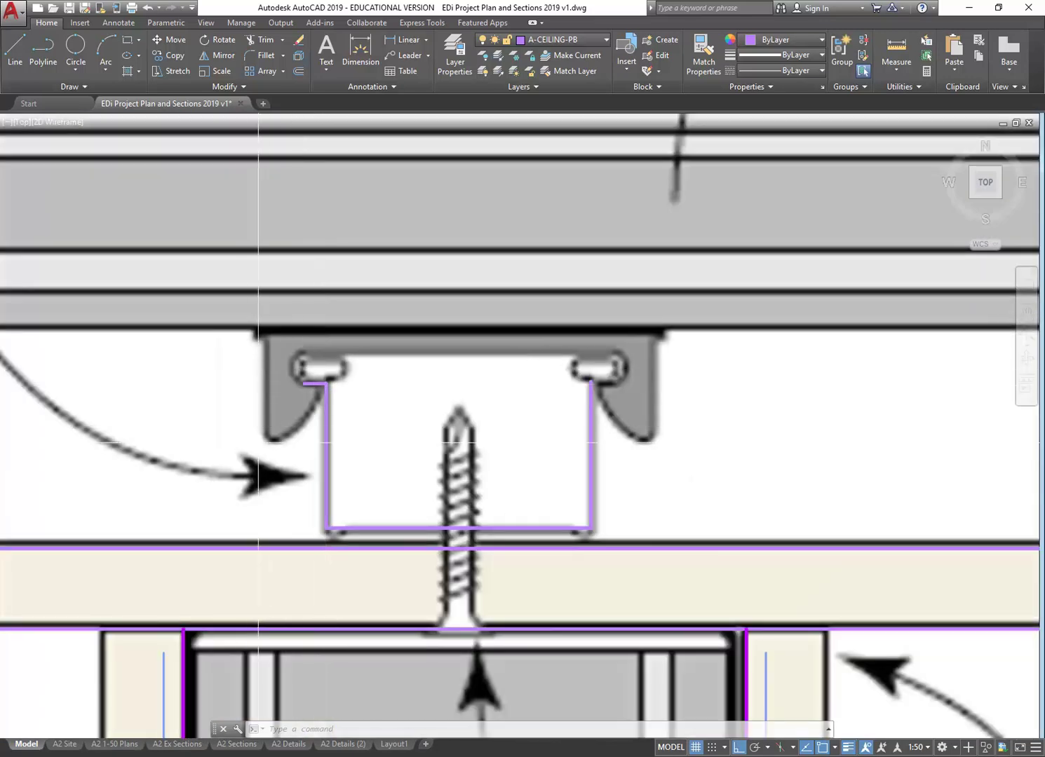
scroll(309, 403, "down", 3)
middle_click_drag(304, 396, 315, 400)
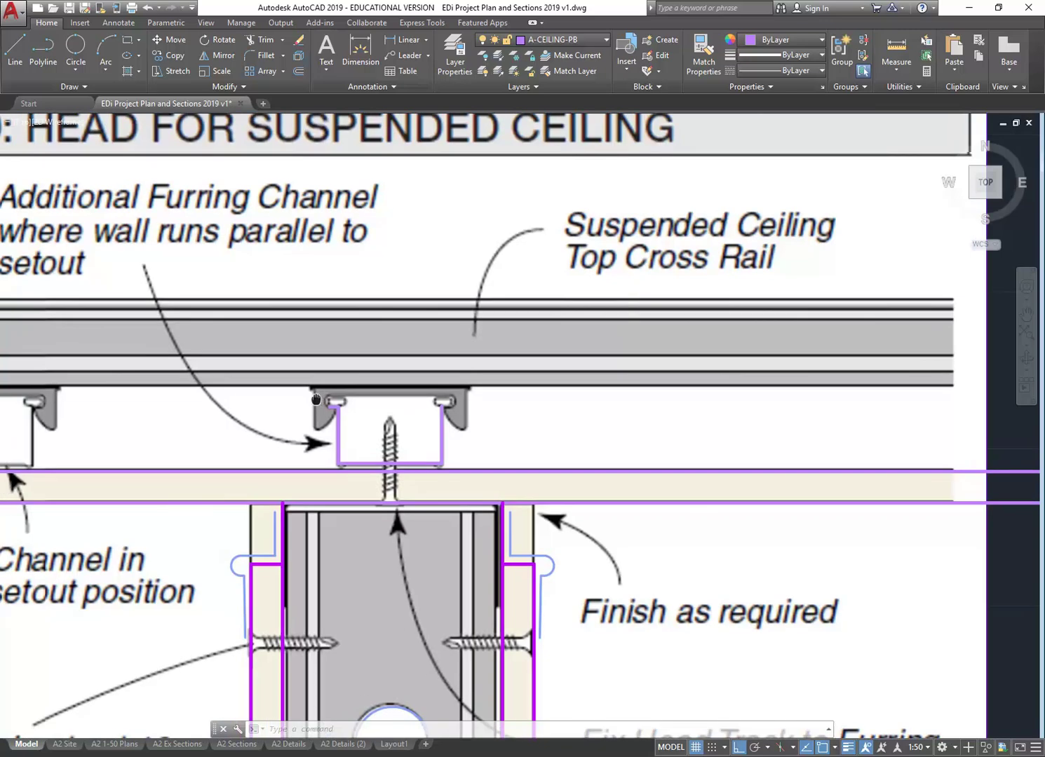
Step: Draw a two-point circle about 4 in diameter upward from the outer end of the left lip line
scroll(373, 382, "up", 6)
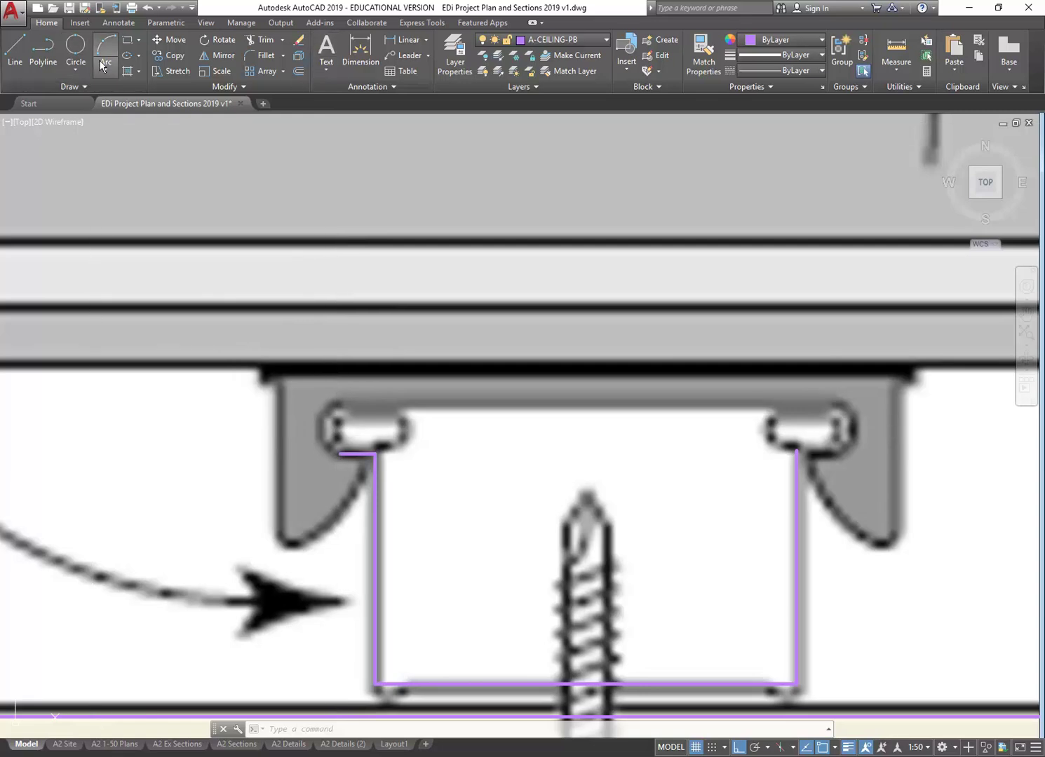
left_click(73, 66)
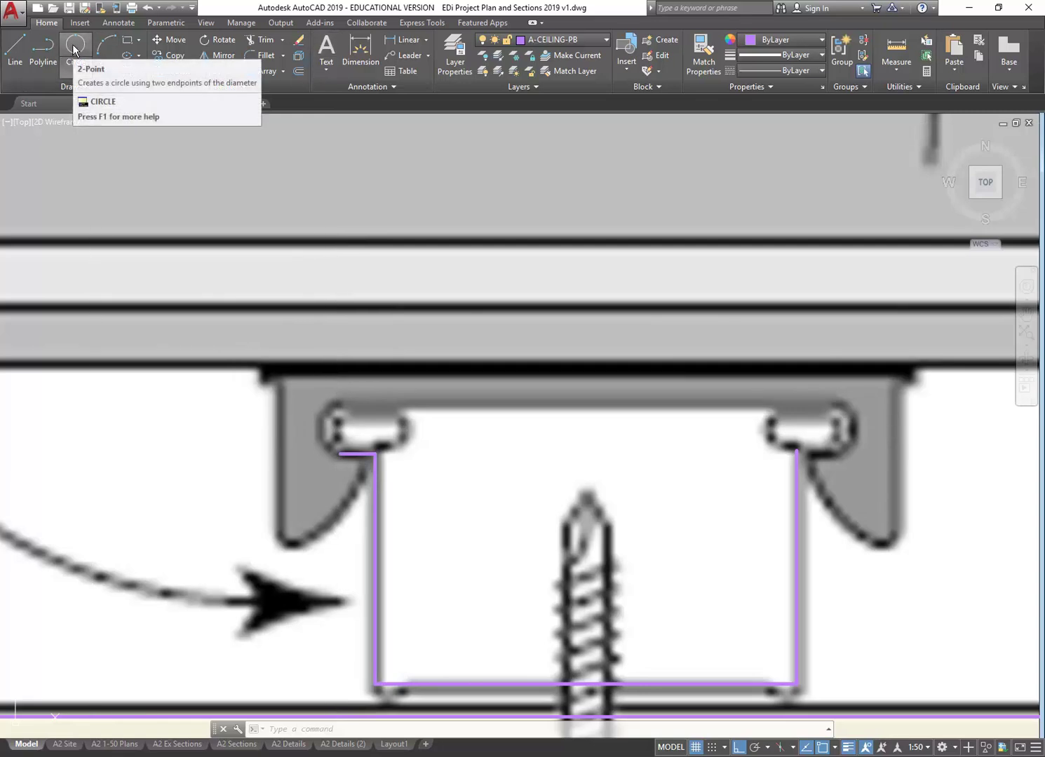
left_click(98, 98)
left_click(342, 453)
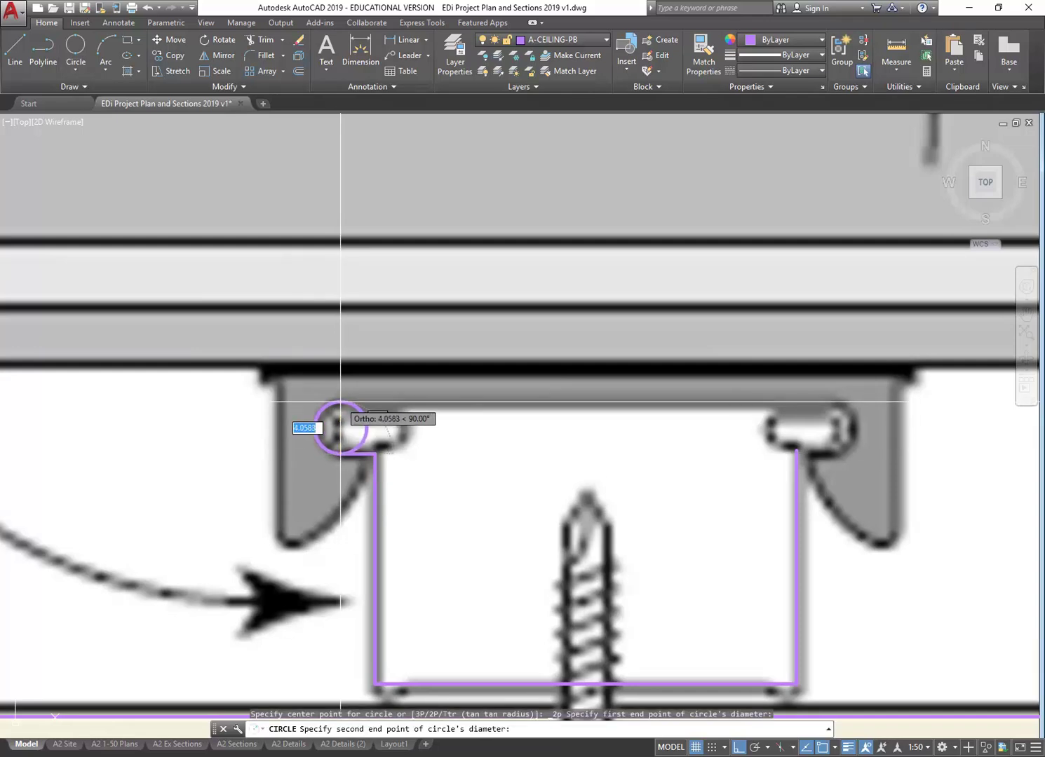
left_click(341, 402)
key("Escape")
key("Escape")
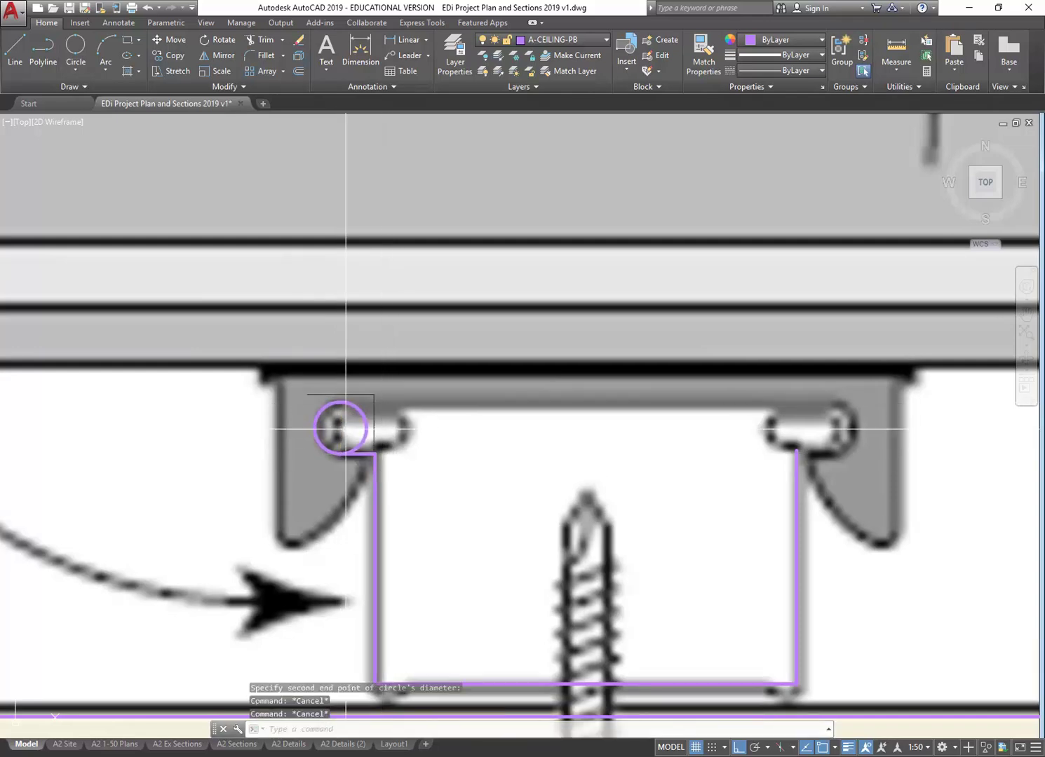
Step: Draw a vertical helper line upward from the circle's top quadrant as a trimming boundary
scroll(345, 429, "up", 3)
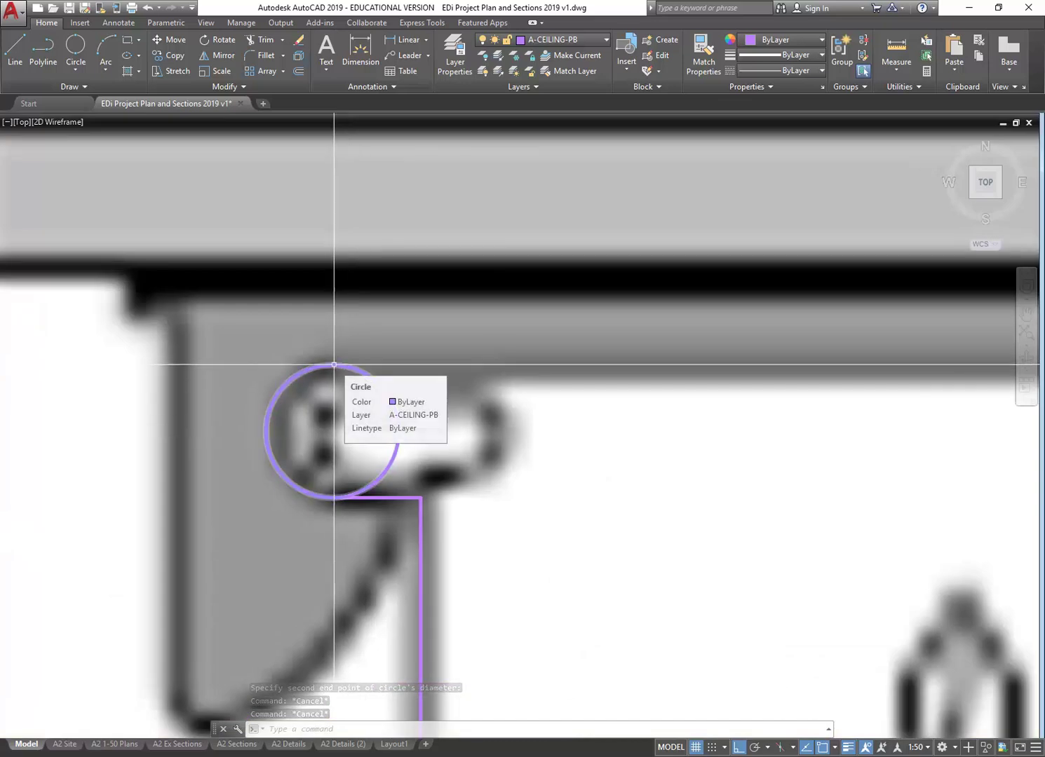
key("l")
key("Return")
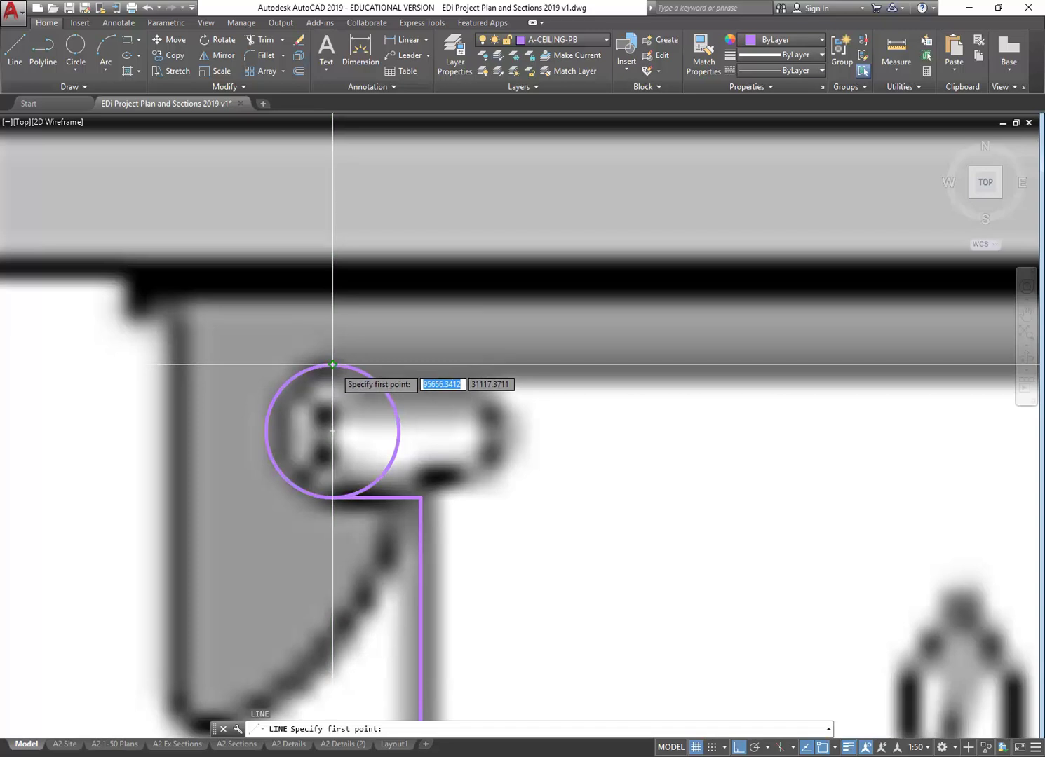
left_click(335, 361)
left_click(333, 244)
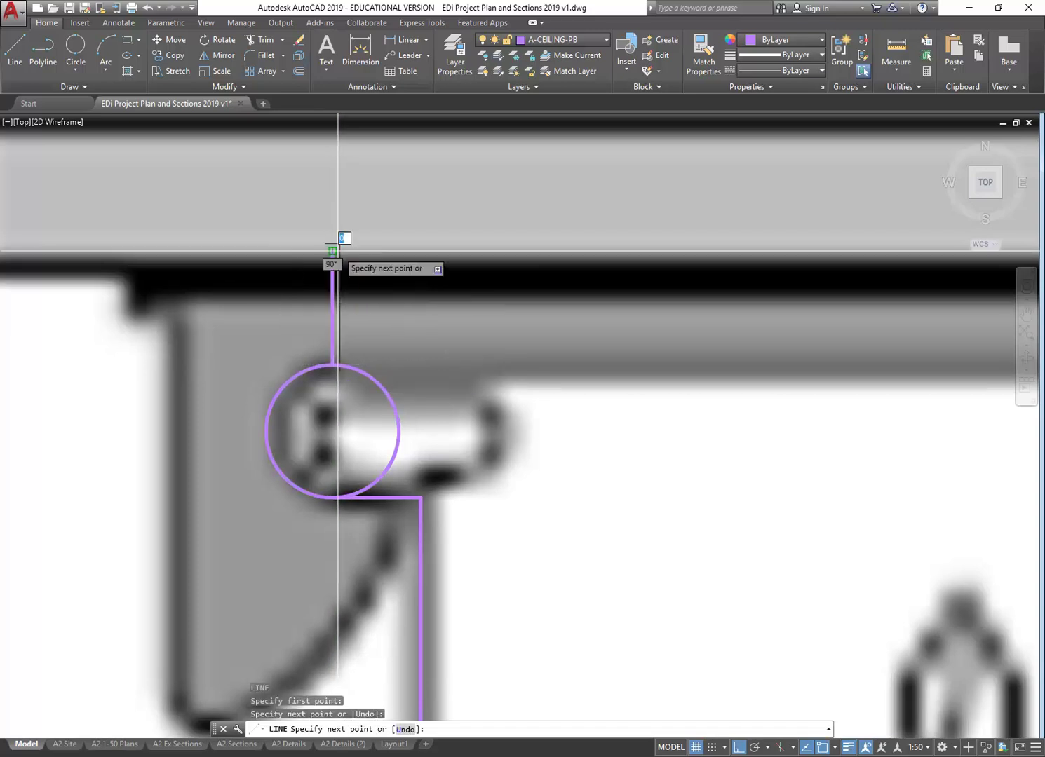
key("Return")
key("Return")
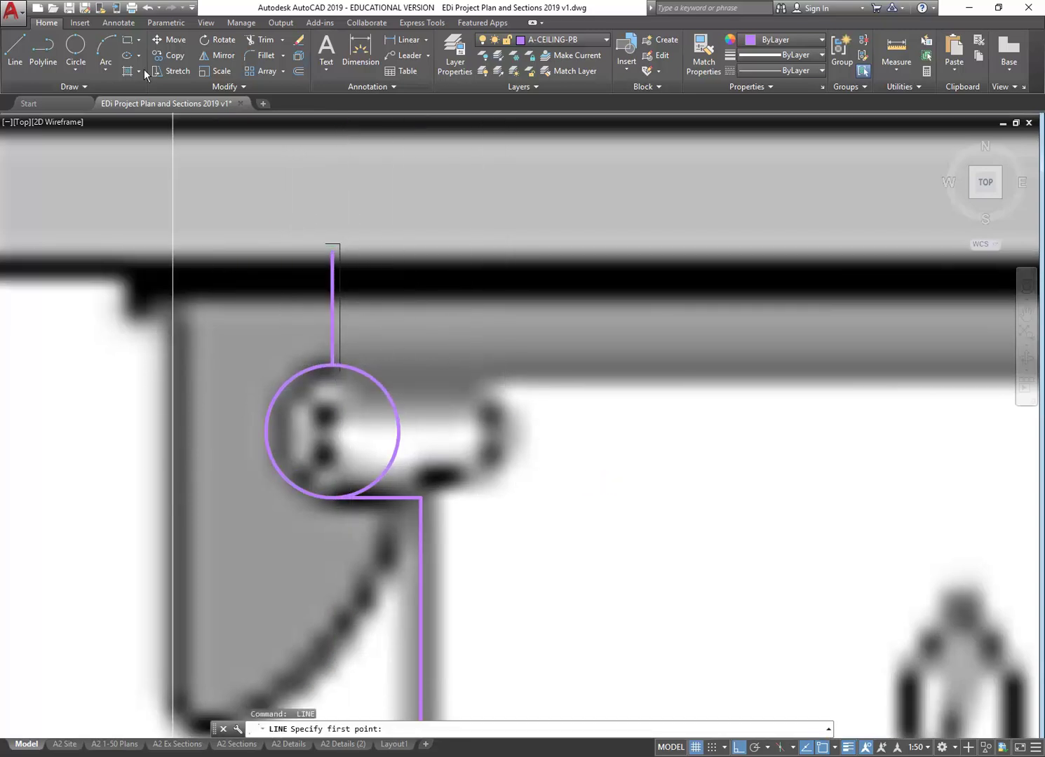
Step: Trim away the right half of the circle to leave the curled lip, and delete the vertical helper line
left_click(258, 39)
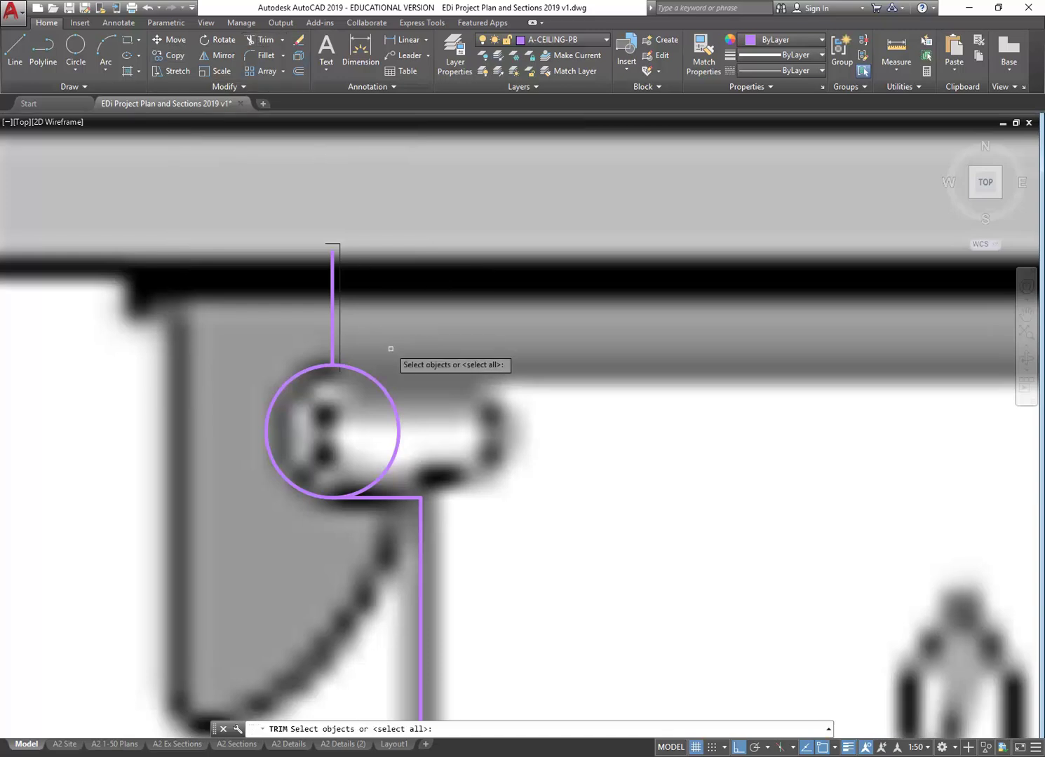
key("Return")
left_click(386, 393)
key("Escape")
left_click(345, 350)
left_click(296, 350)
key("Delete")
scroll(298, 325, "down", 4)
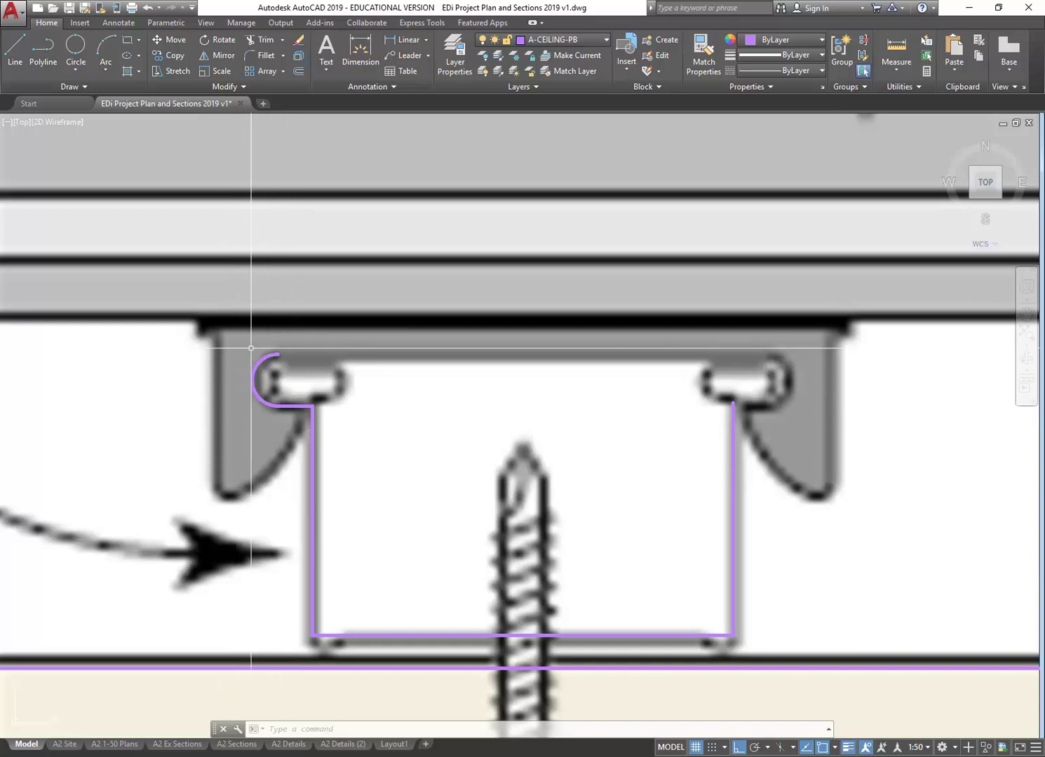
Step: Mirror the left curled lip about the vertical axis through the channel base's midpoint, keeping the source objects
left_click(217, 334)
left_click(361, 421)
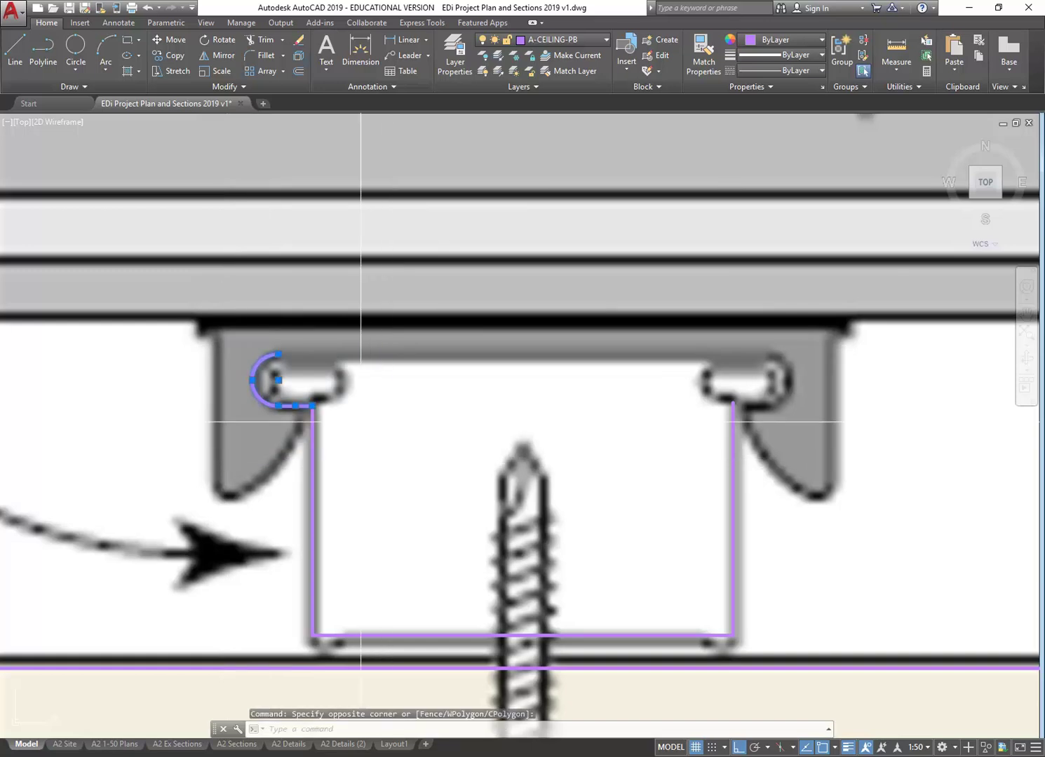
key("Escape")
key("Escape")
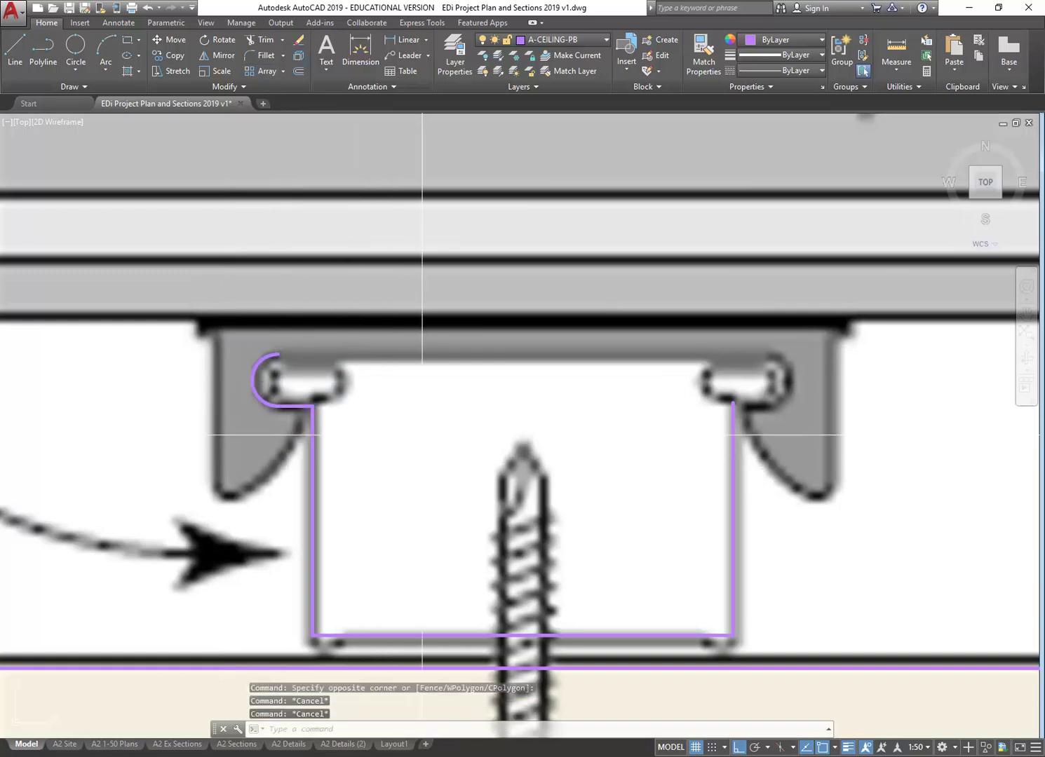
left_click(242, 340)
left_click(353, 431)
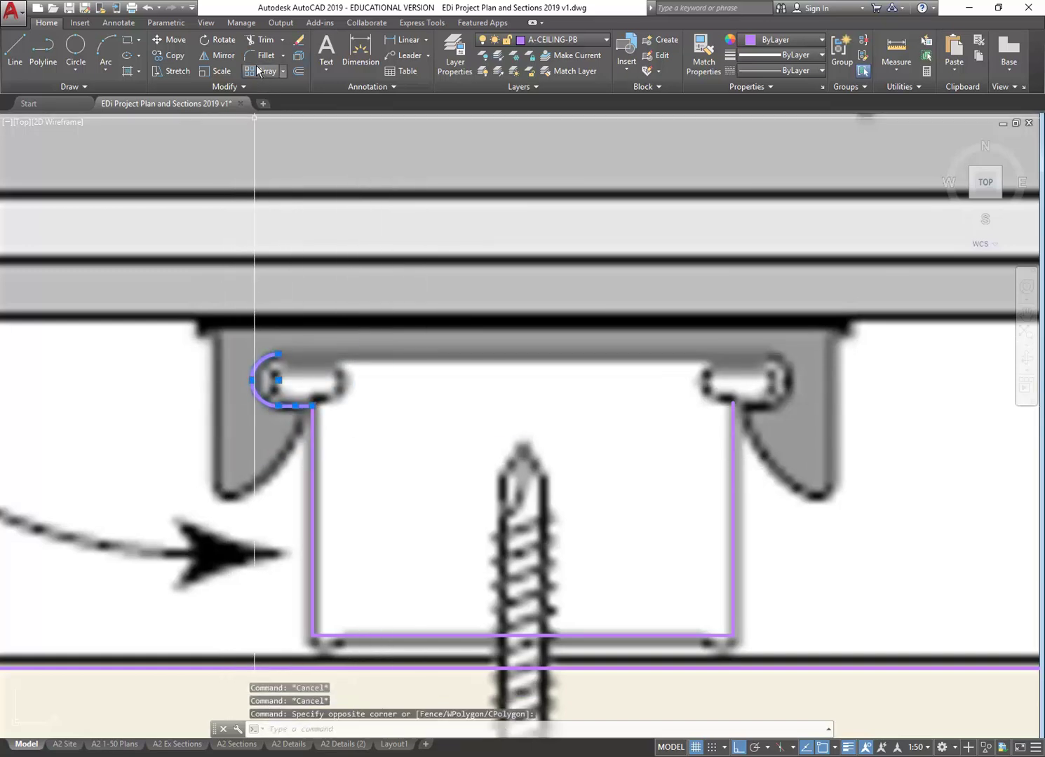
left_click(212, 53)
left_click(523, 635)
left_click(526, 477)
key("Return")
scroll(501, 435, "down", 2)
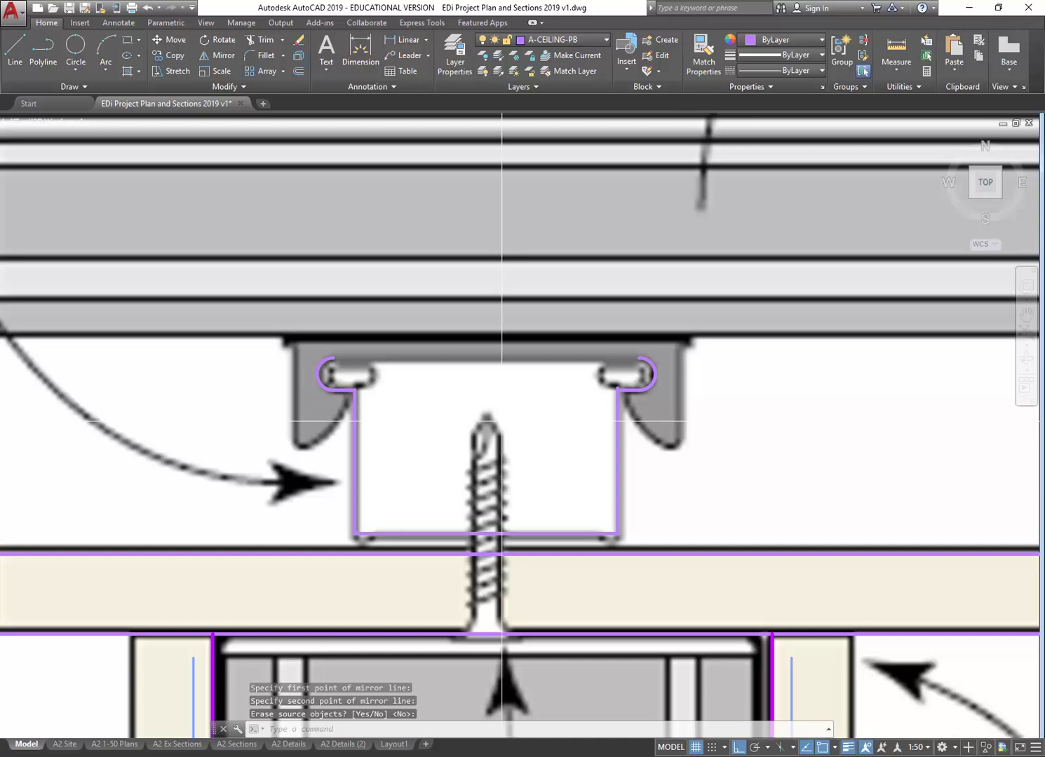
Step: Fillet the mirrored lip line with the furring channel's right side to clean up their corner
scroll(487, 419, "up", 2)
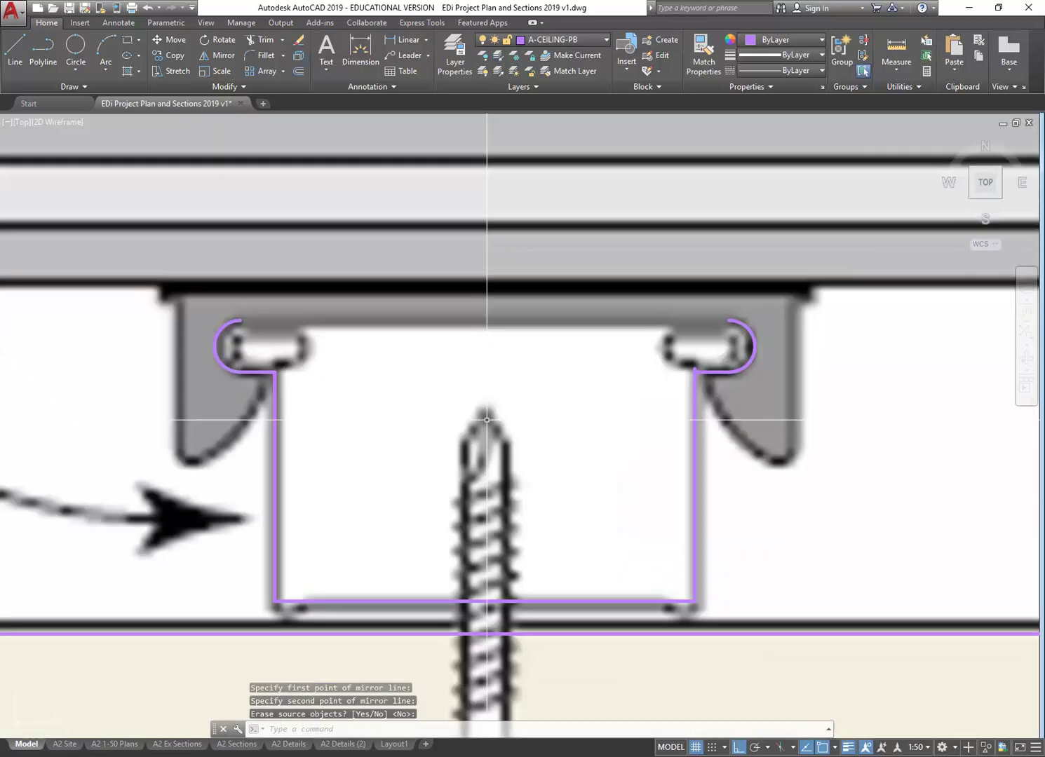
left_click(261, 58)
left_click(704, 374)
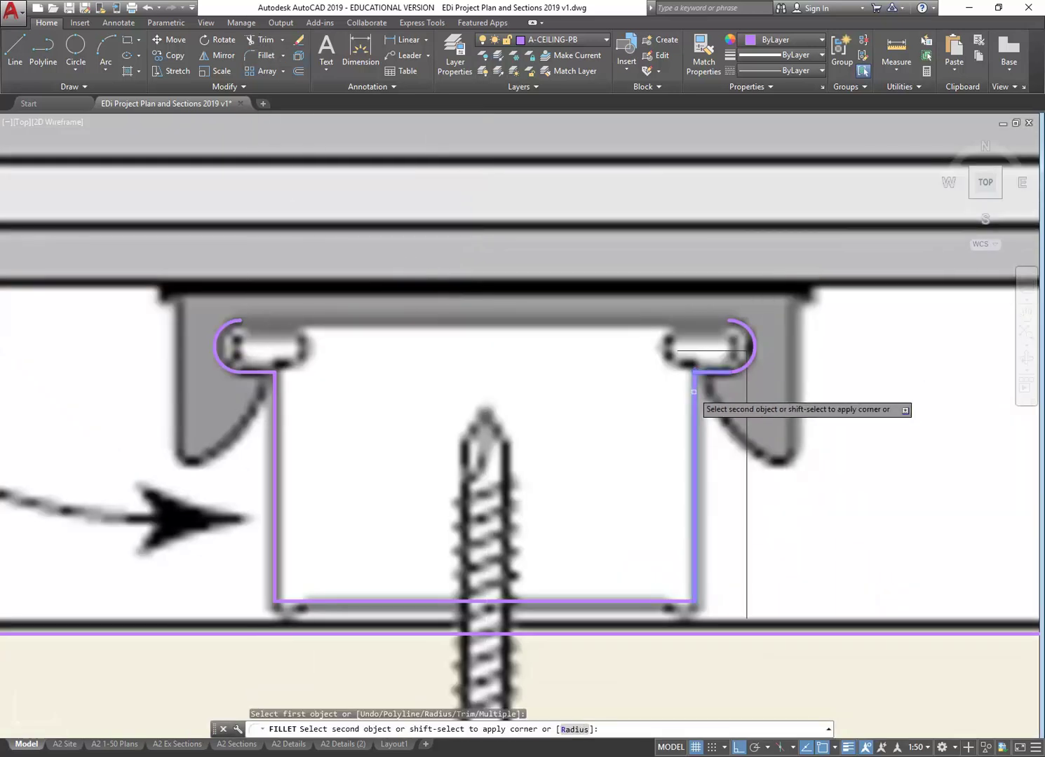
left_click(693, 393)
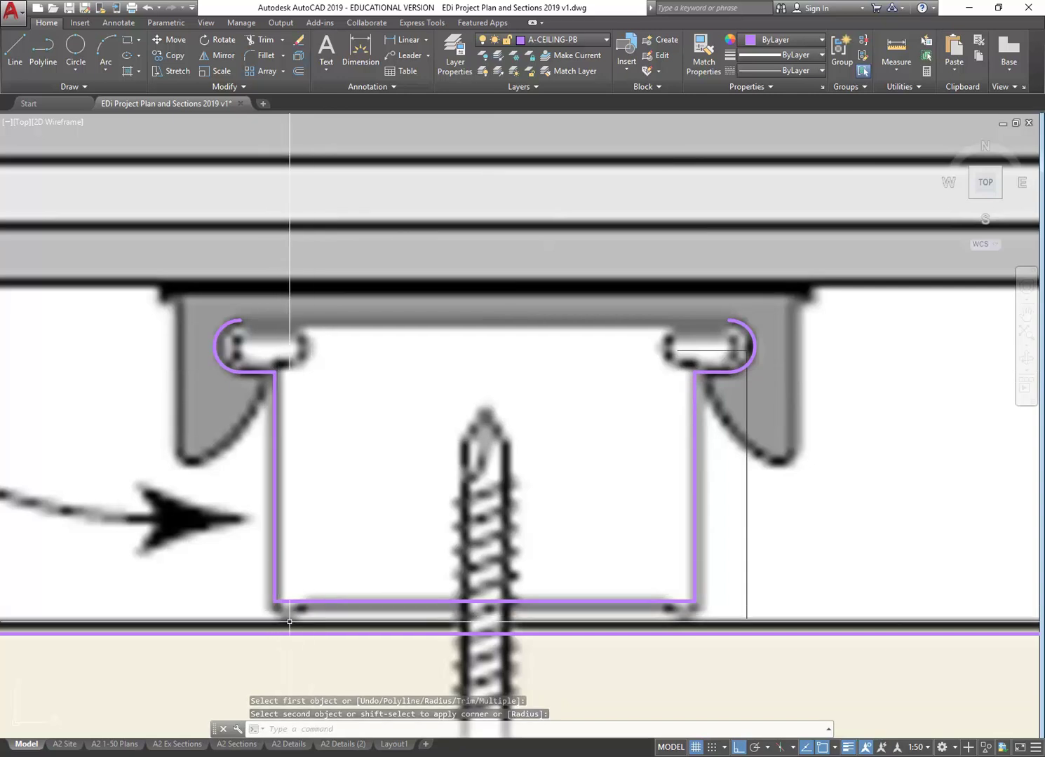
scroll(272, 359, "up", 2)
scroll(272, 358, "up", 2)
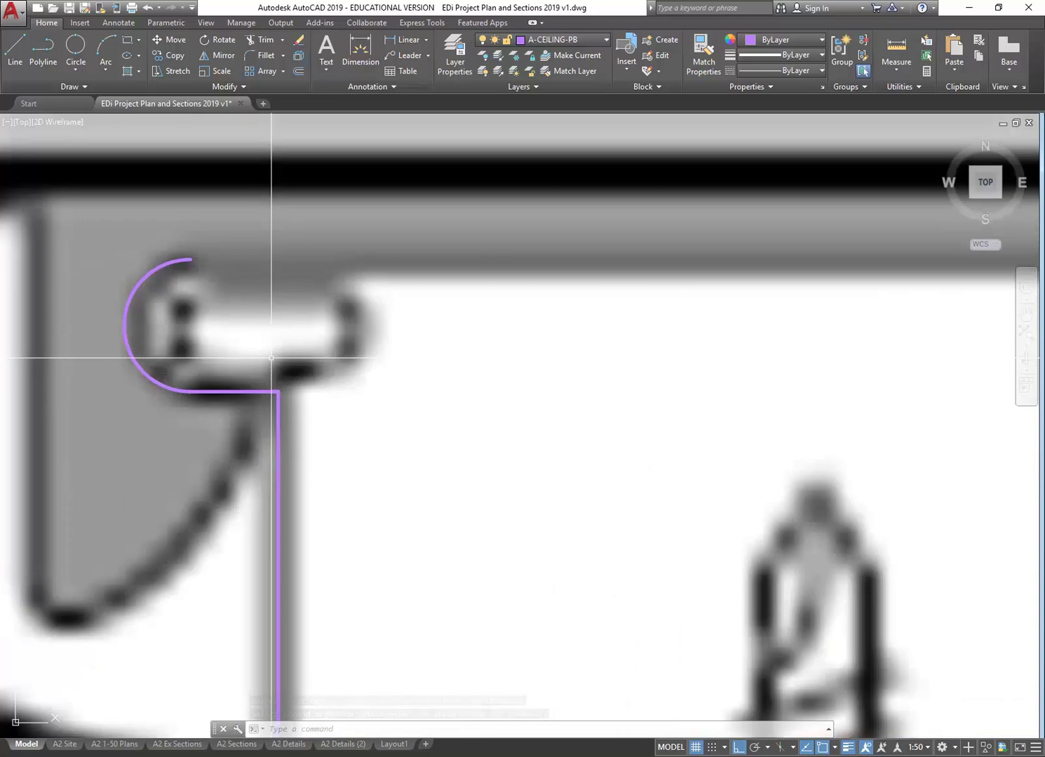
scroll(272, 361, "down", 6)
scroll(295, 417, "up", 2)
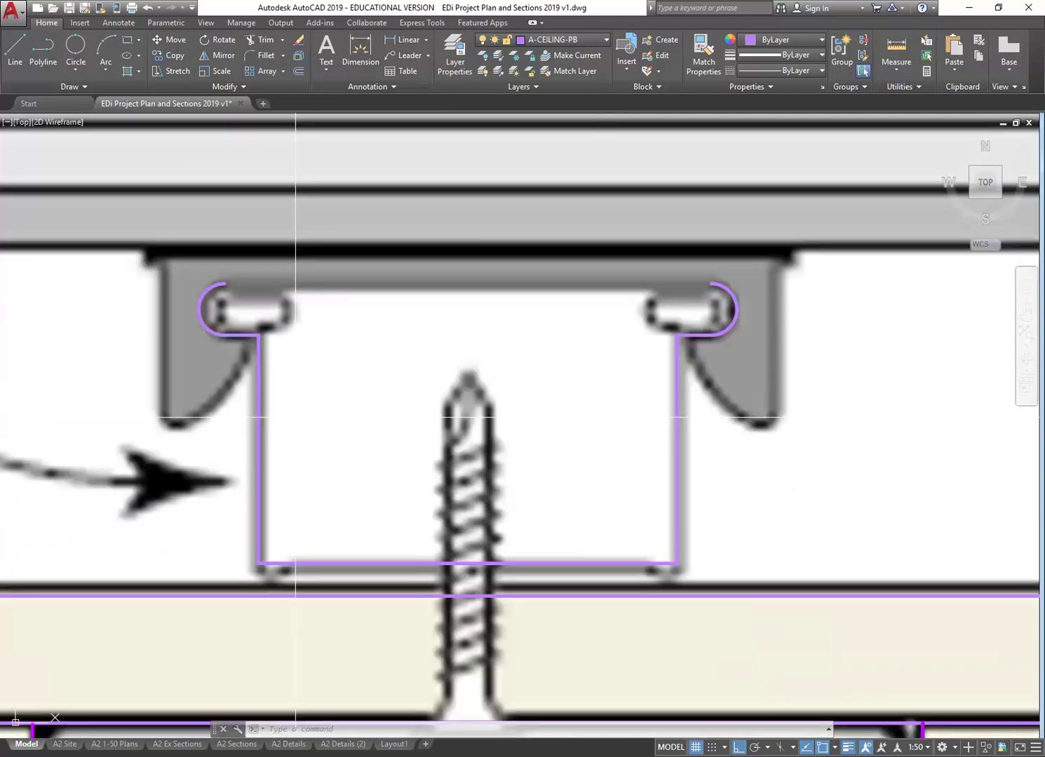
Step: Draw a small three-point arc bulging below the furring channel's base, from its bottom-left corner to a nearest-snapped point on the base line
scroll(323, 467, "up", 2)
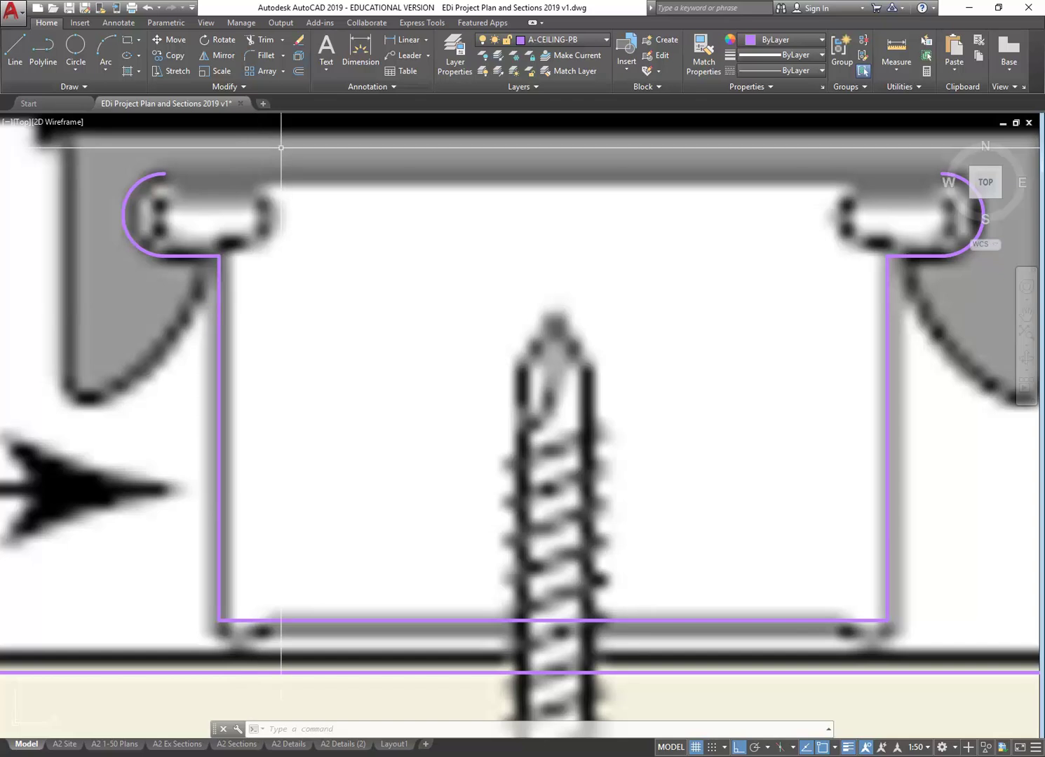
left_click(107, 67)
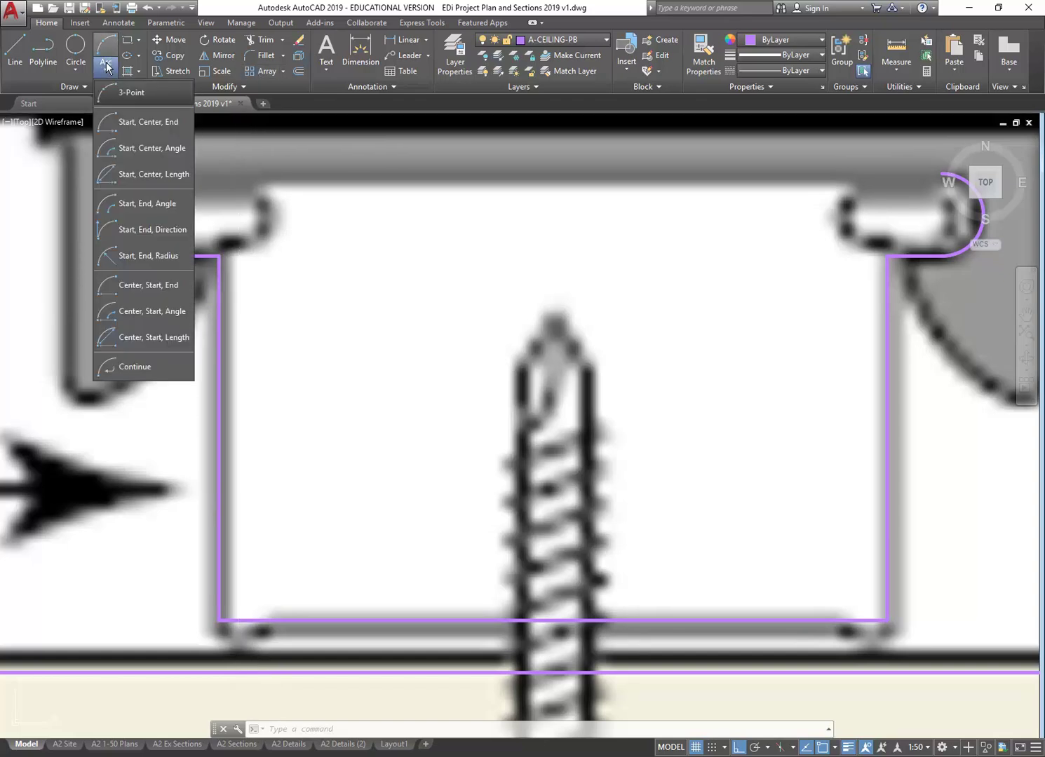
left_click(112, 93)
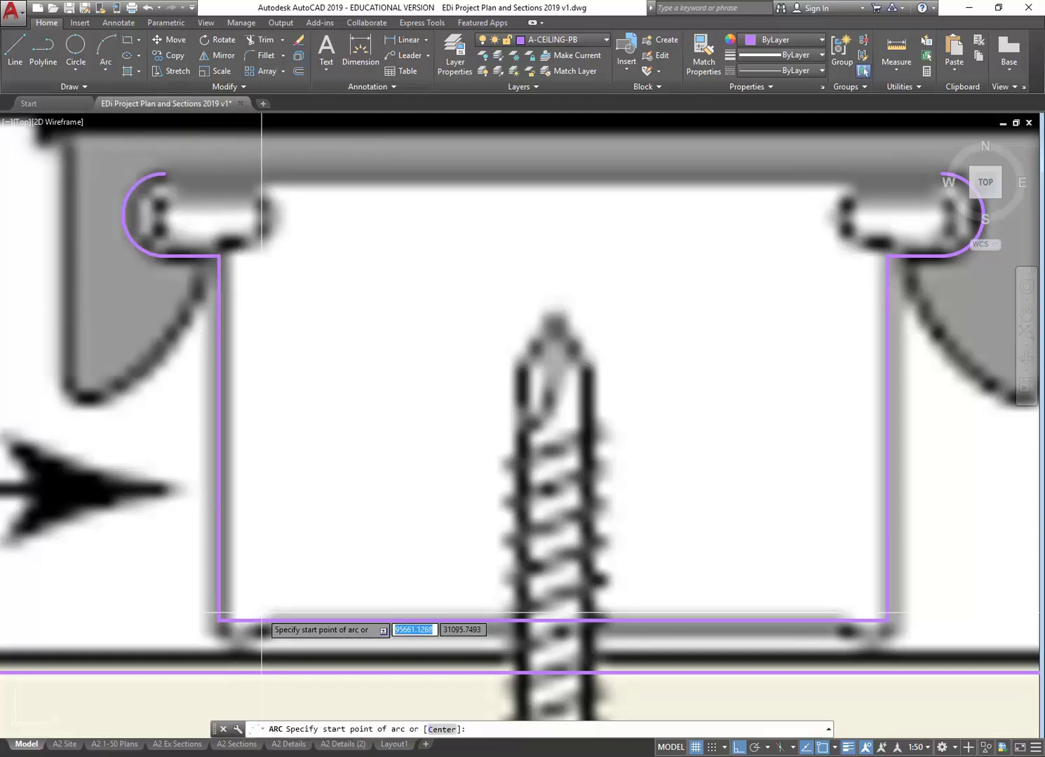
left_click(219, 621)
scroll(235, 657, "up", 4)
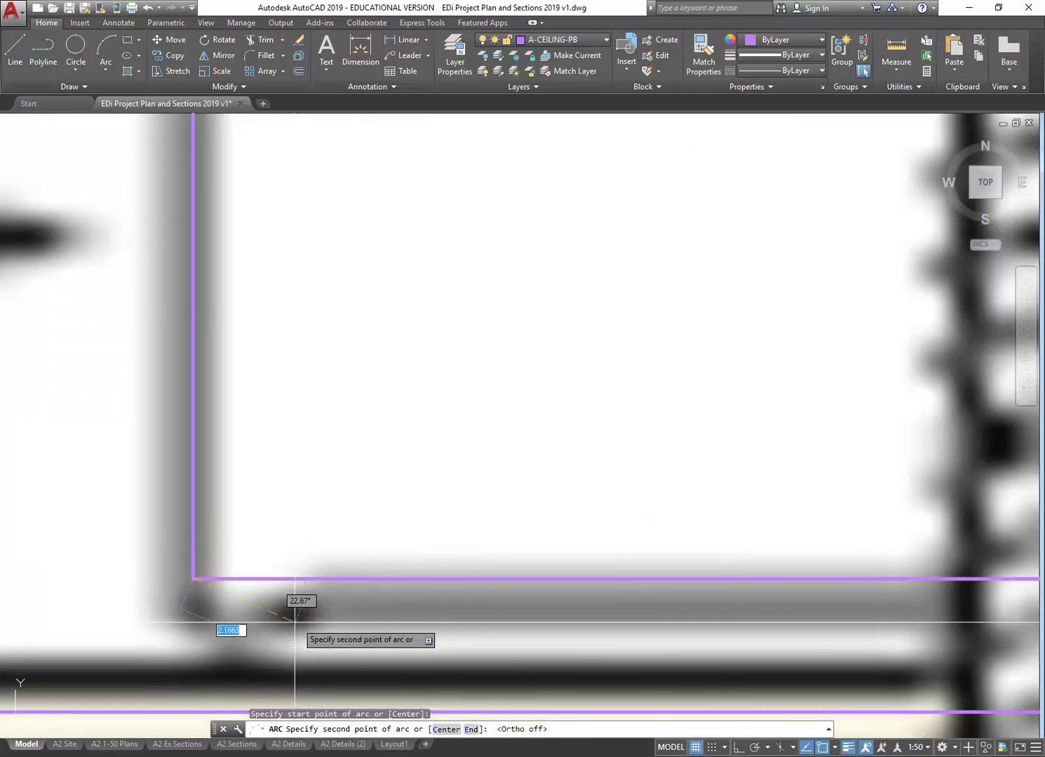
left_click(260, 625)
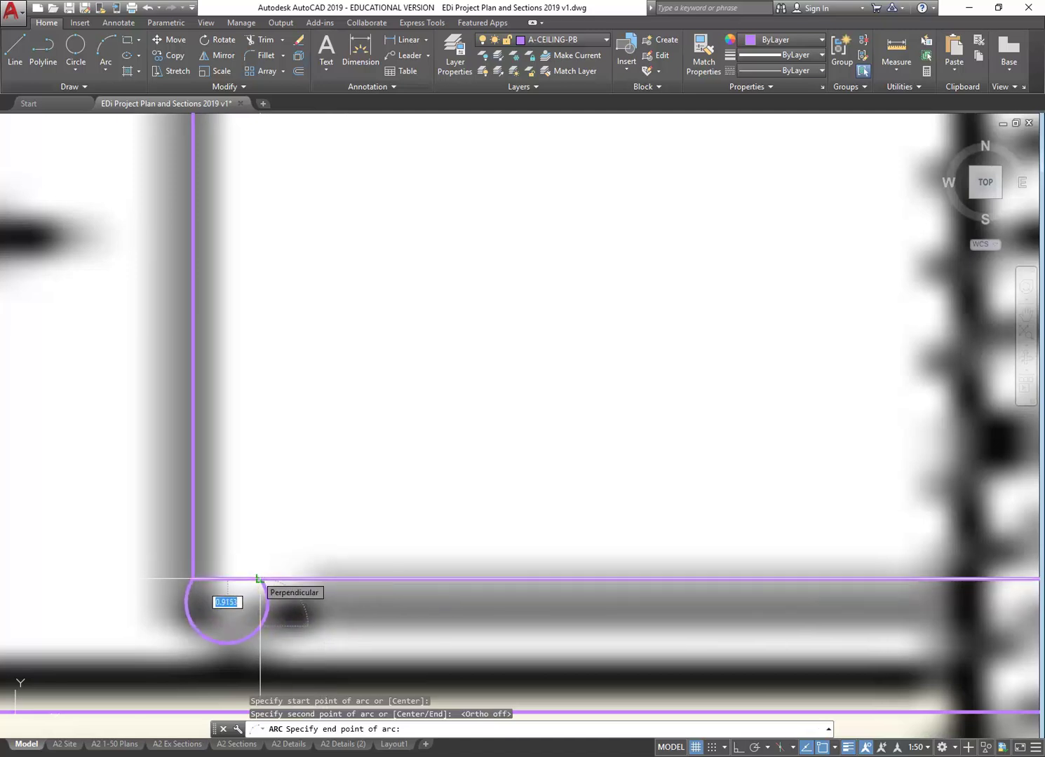
scroll(673, 557, "down", 3)
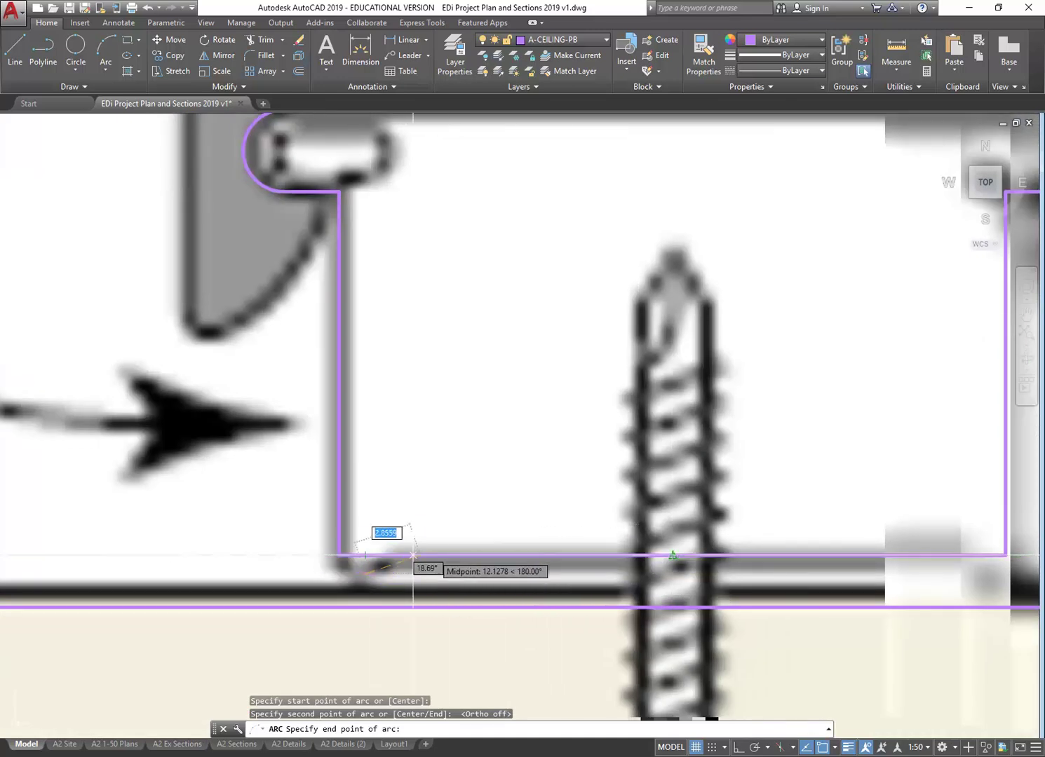
scroll(366, 556, "up", 5)
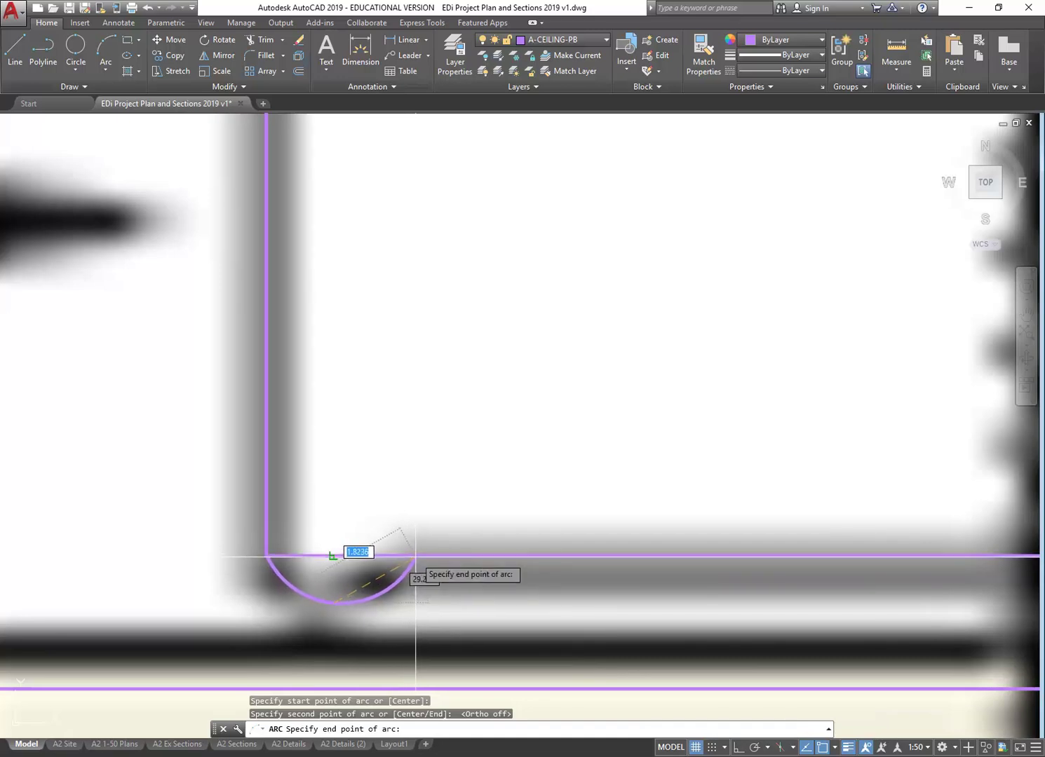
left_click(835, 748)
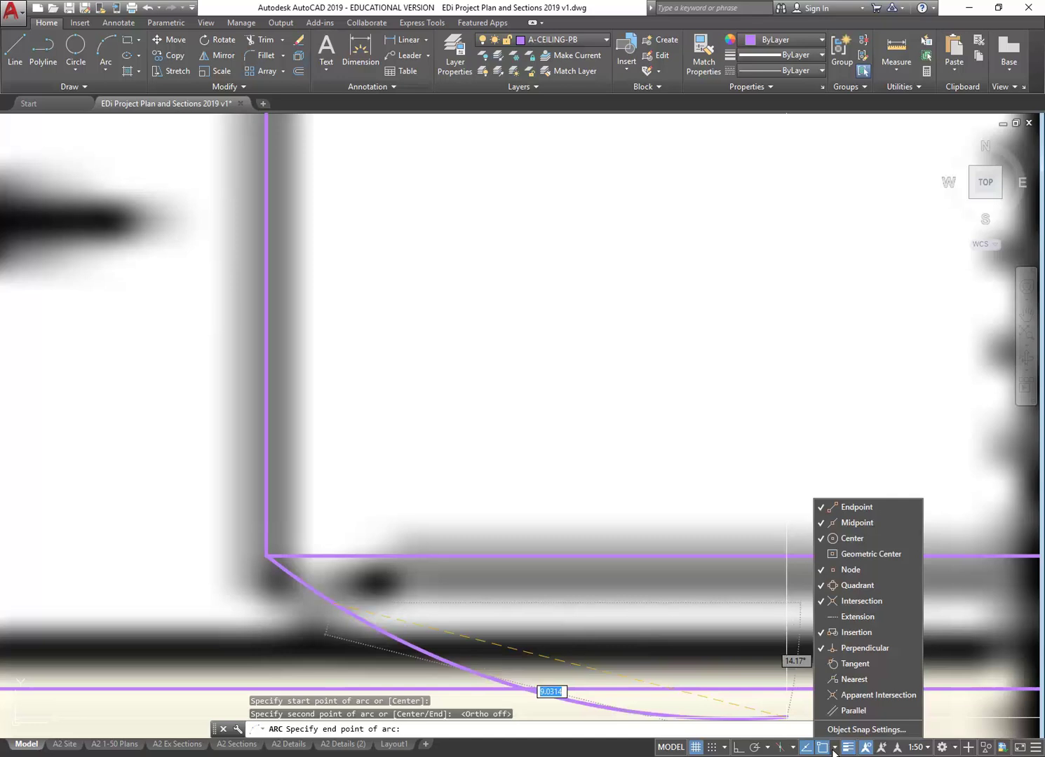
left_click(835, 748)
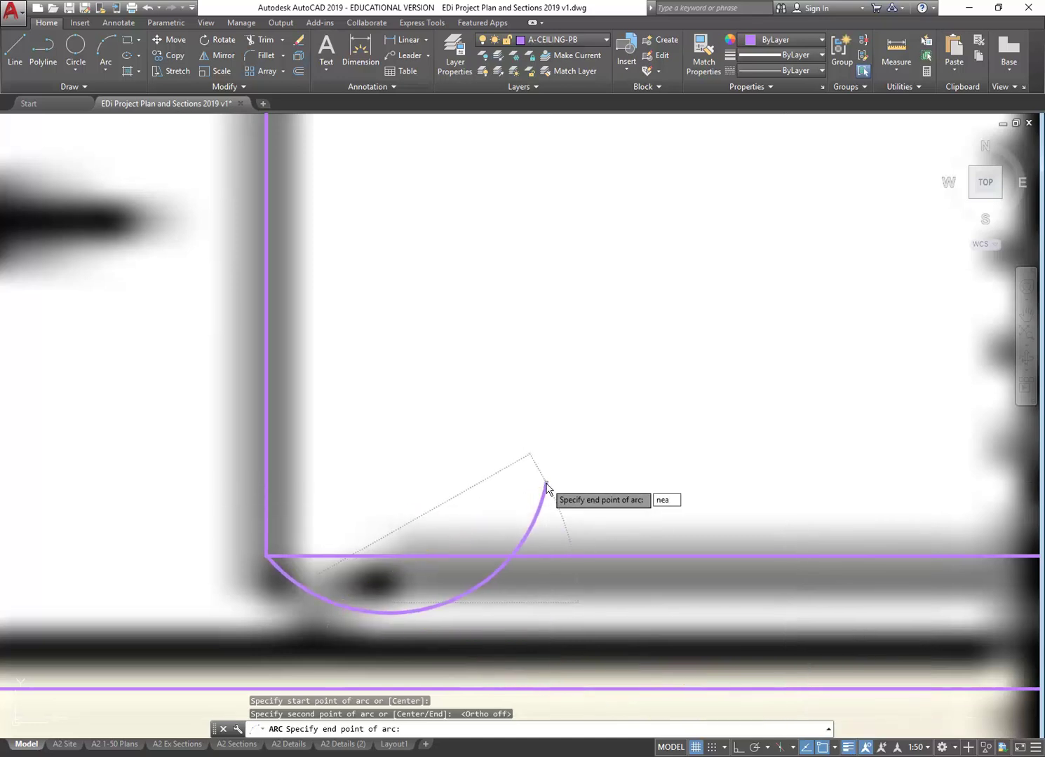
key("Return")
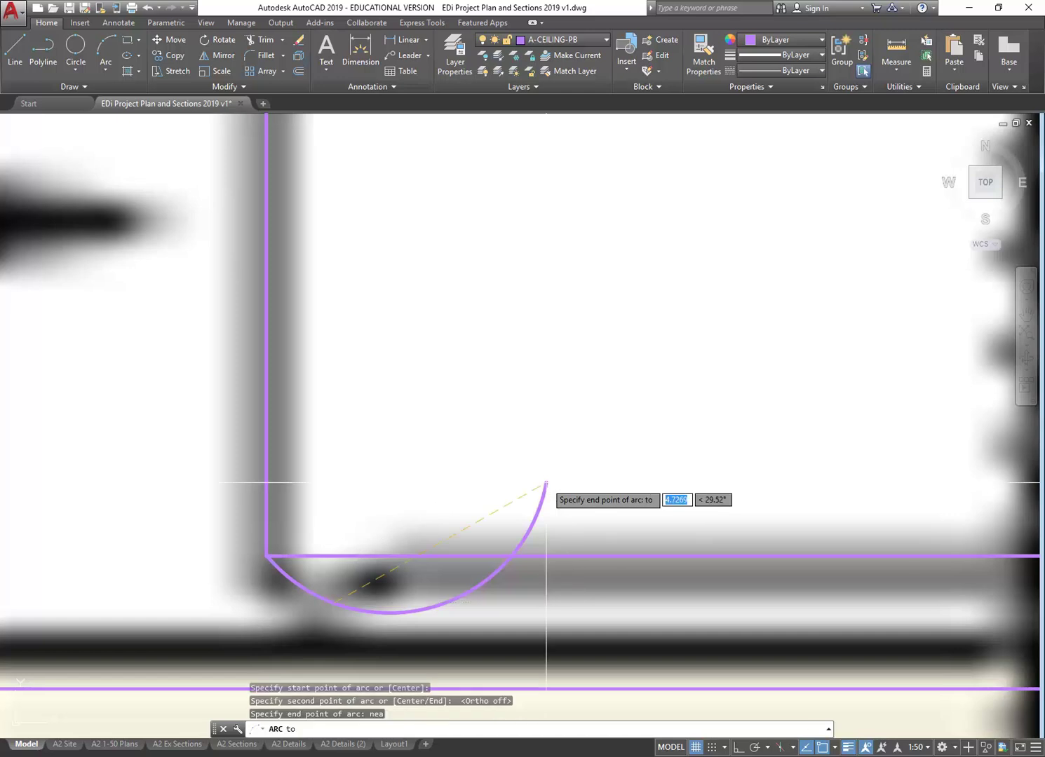
scroll(424, 554, "down", 1)
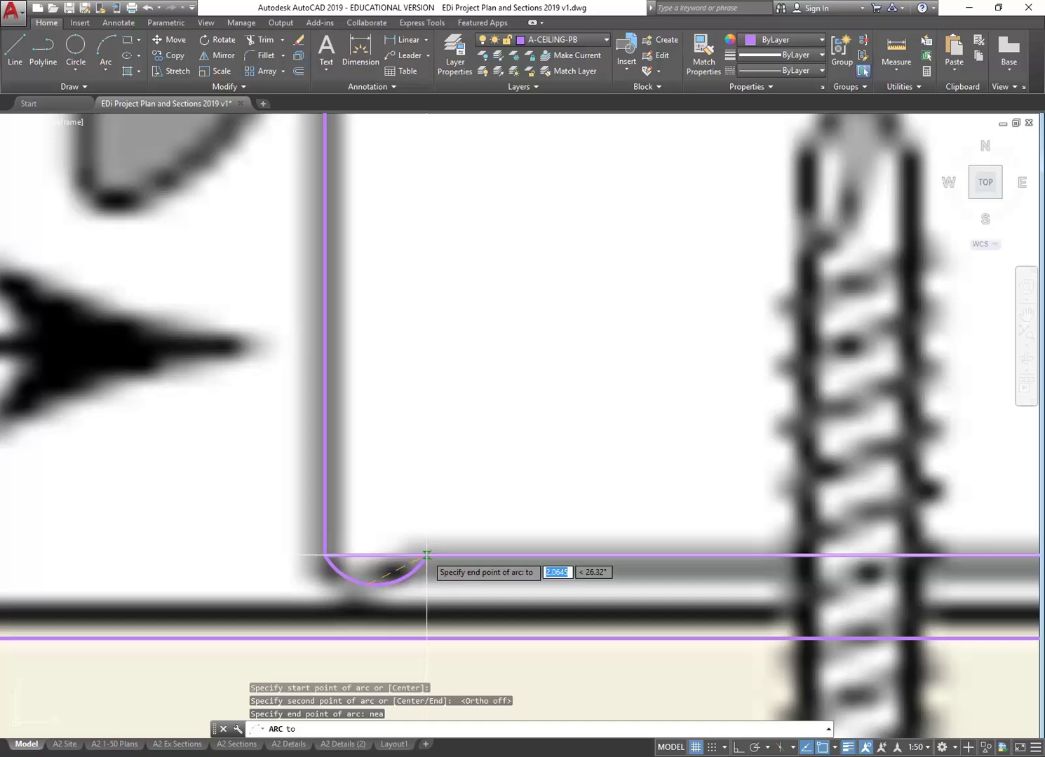
left_click(428, 554)
scroll(449, 554, "down", 4)
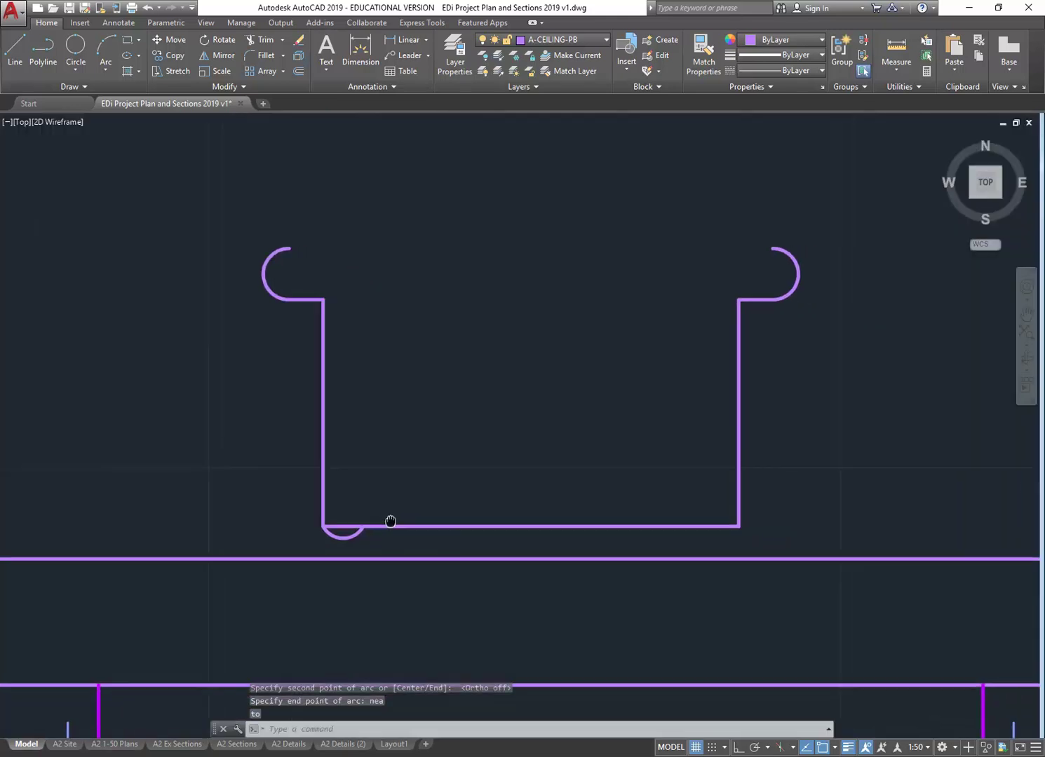
scroll(485, 498, "up", 2)
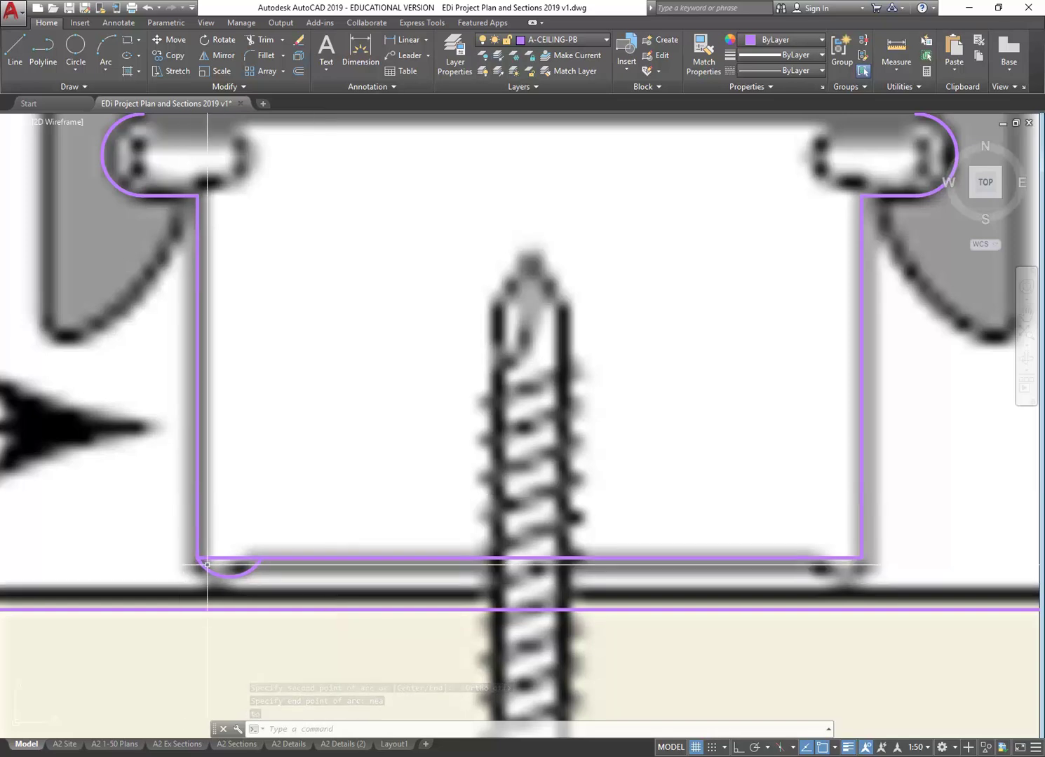
left_click(262, 558)
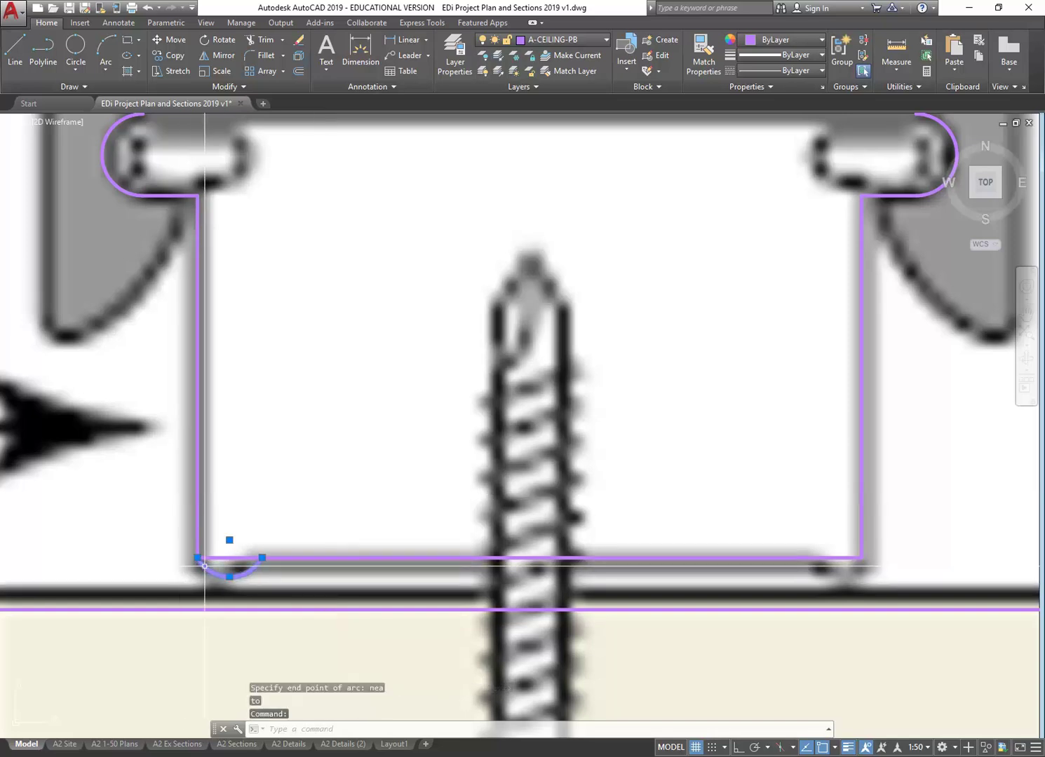
left_click(208, 56)
left_click(530, 557)
left_click(524, 401)
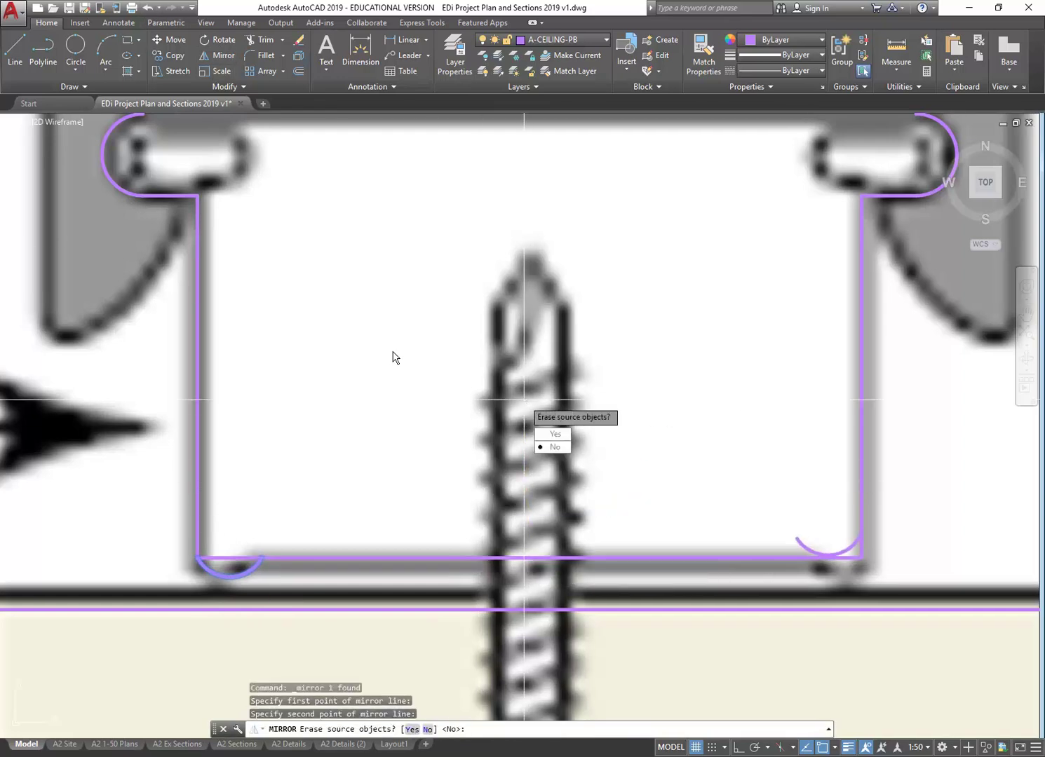
key("Escape")
key("Escape")
left_click(247, 591)
left_click(208, 569)
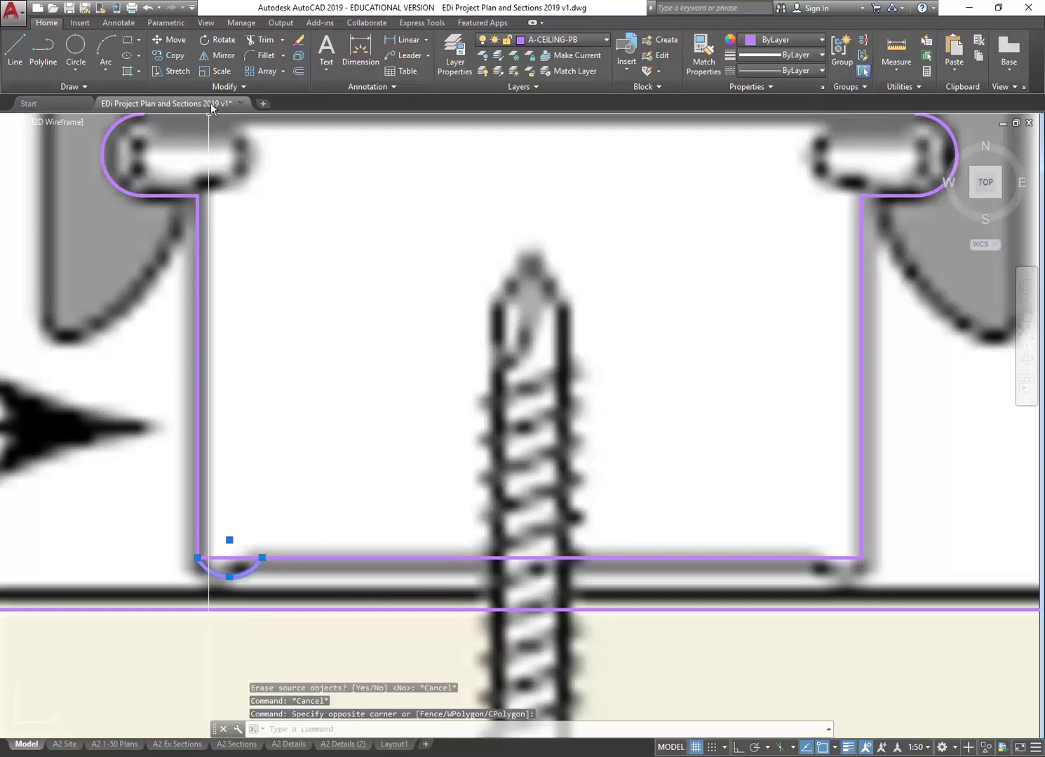
left_click(220, 62)
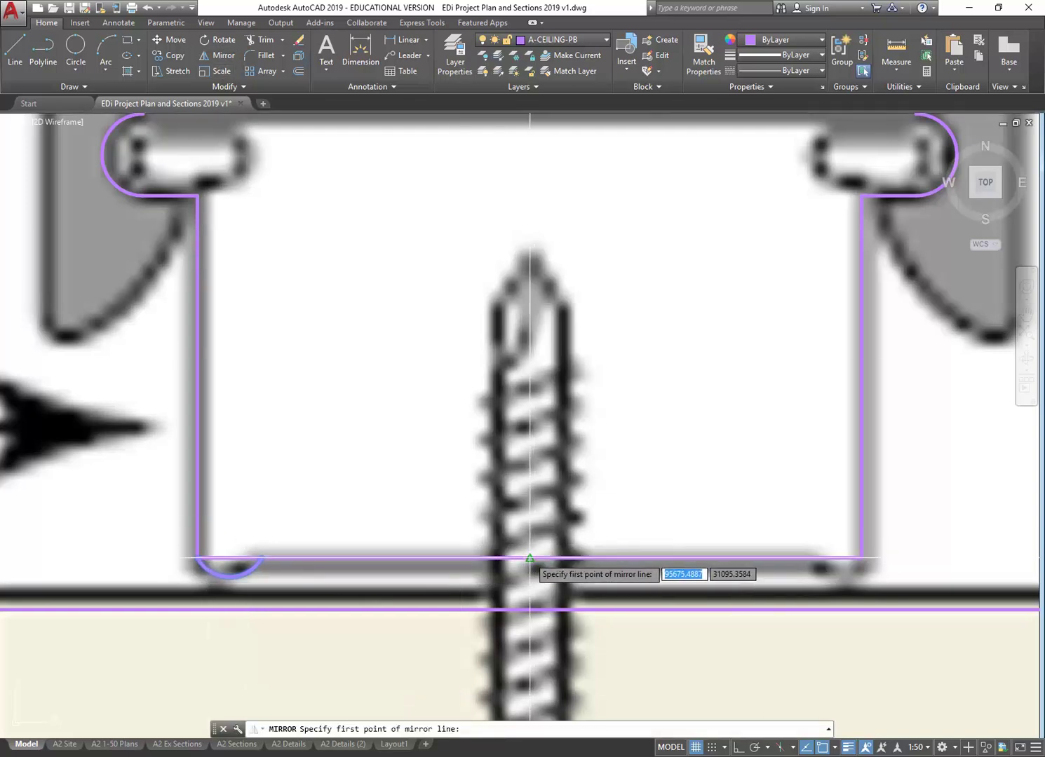
left_click(529, 557)
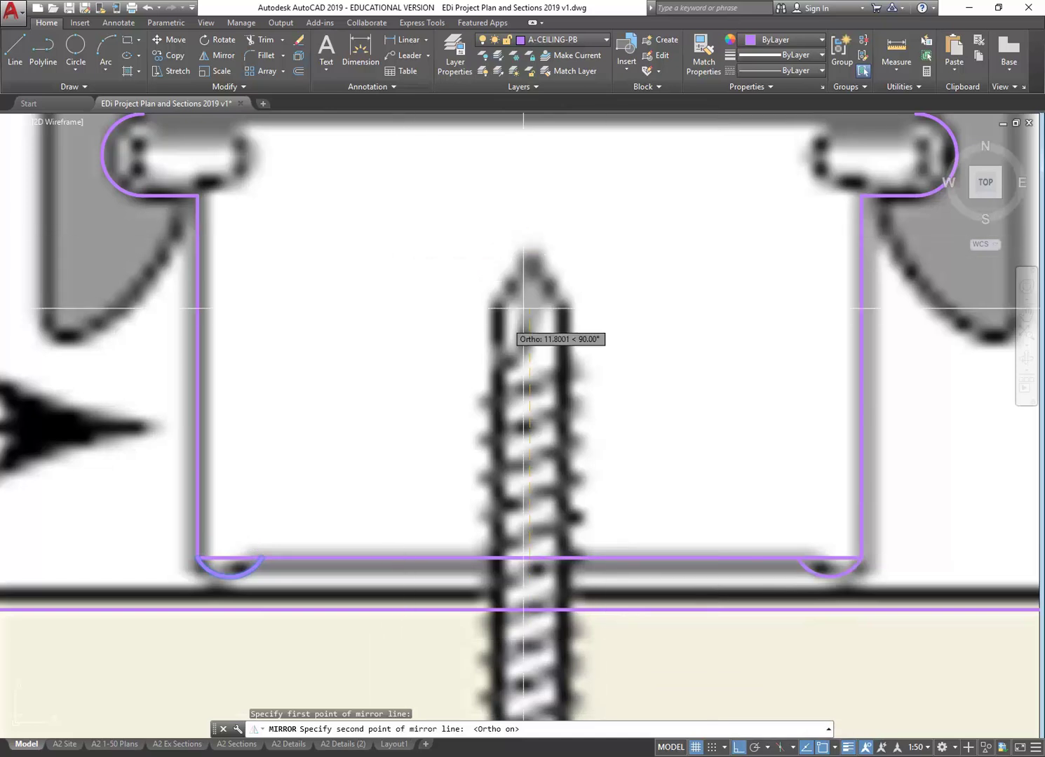
left_click(529, 259)
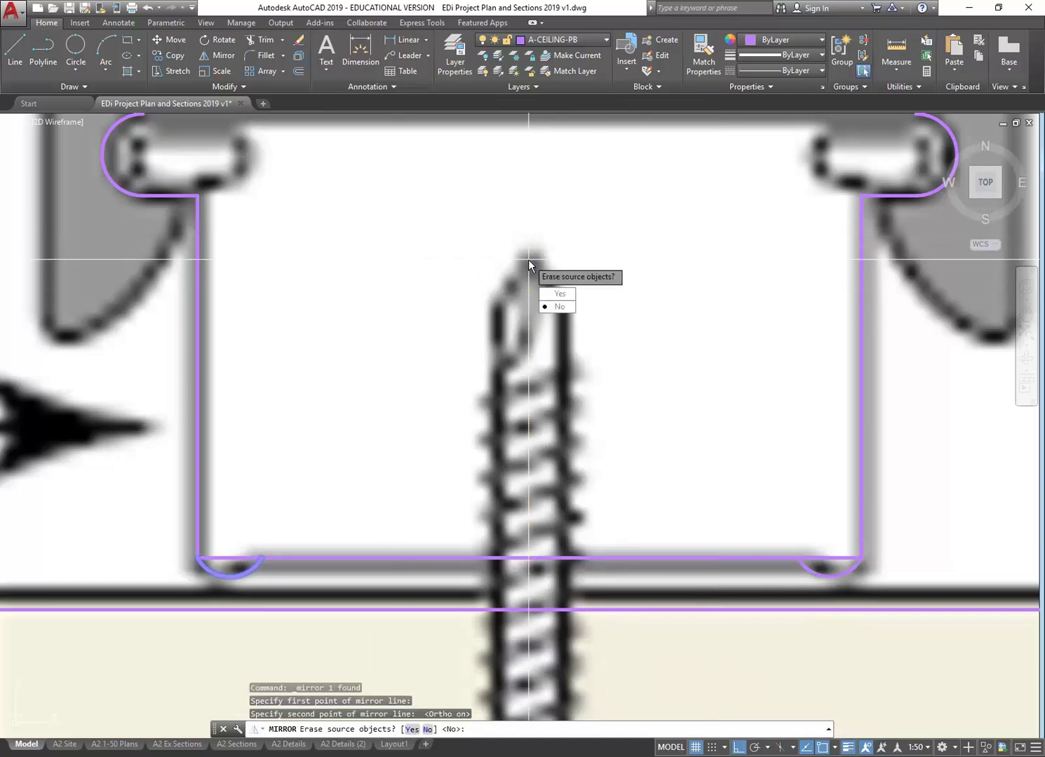
key("Return")
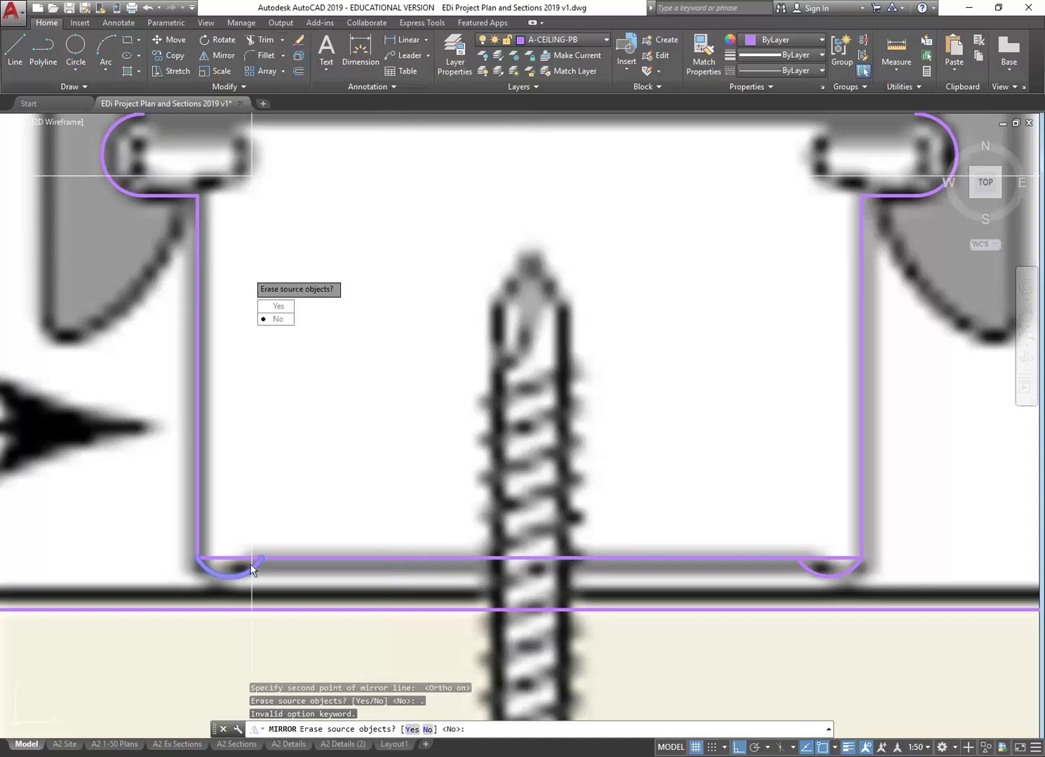
key("Escape")
key("Escape")
key("Escape")
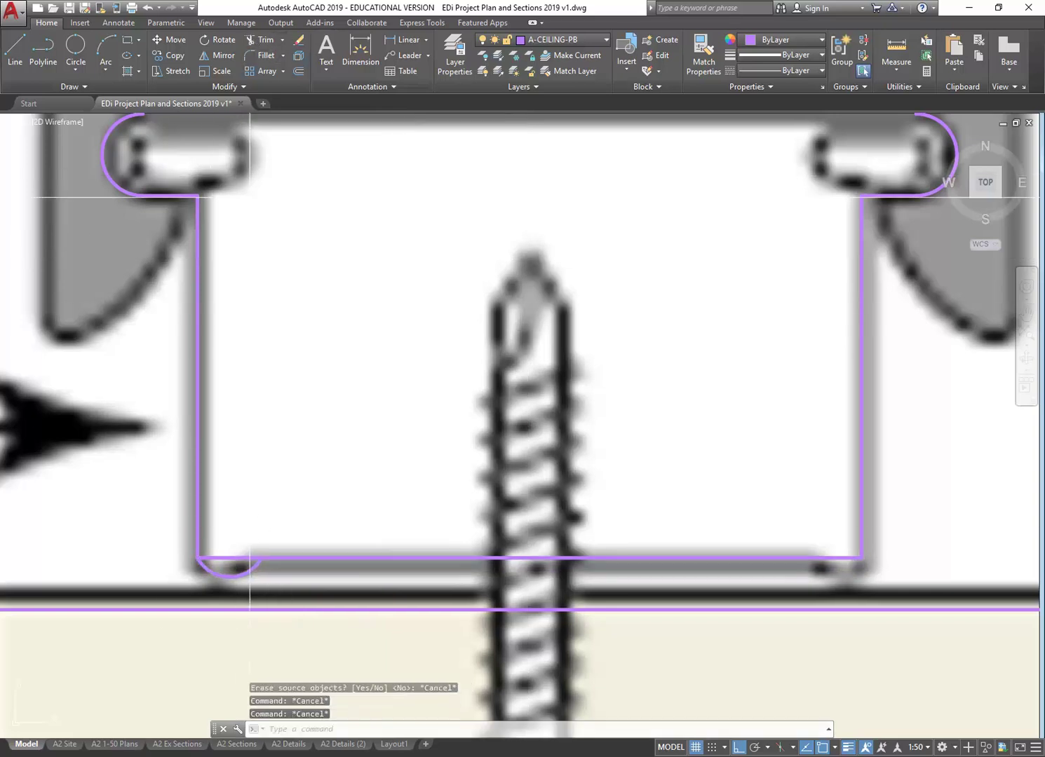
Step: Mirror the small corner arc about the vertical axis through the channel base's midpoint, keeping the source object
left_click(218, 55)
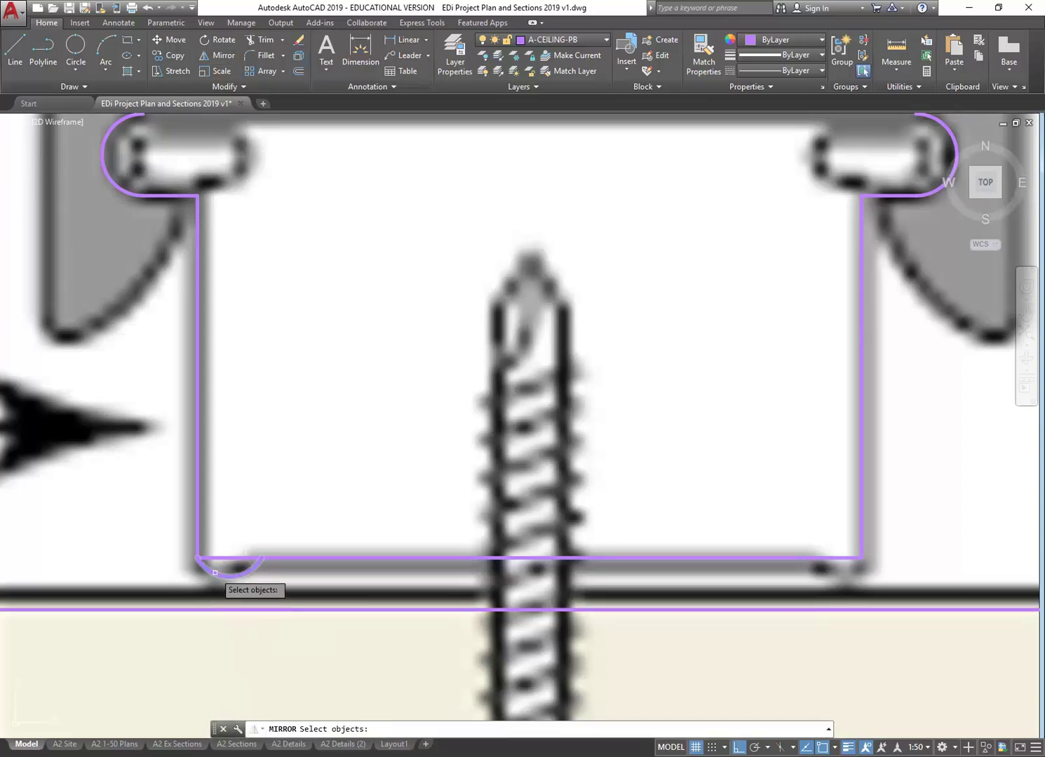
left_click(215, 572)
key("Return")
left_click(532, 559)
left_click(530, 385)
key("Return")
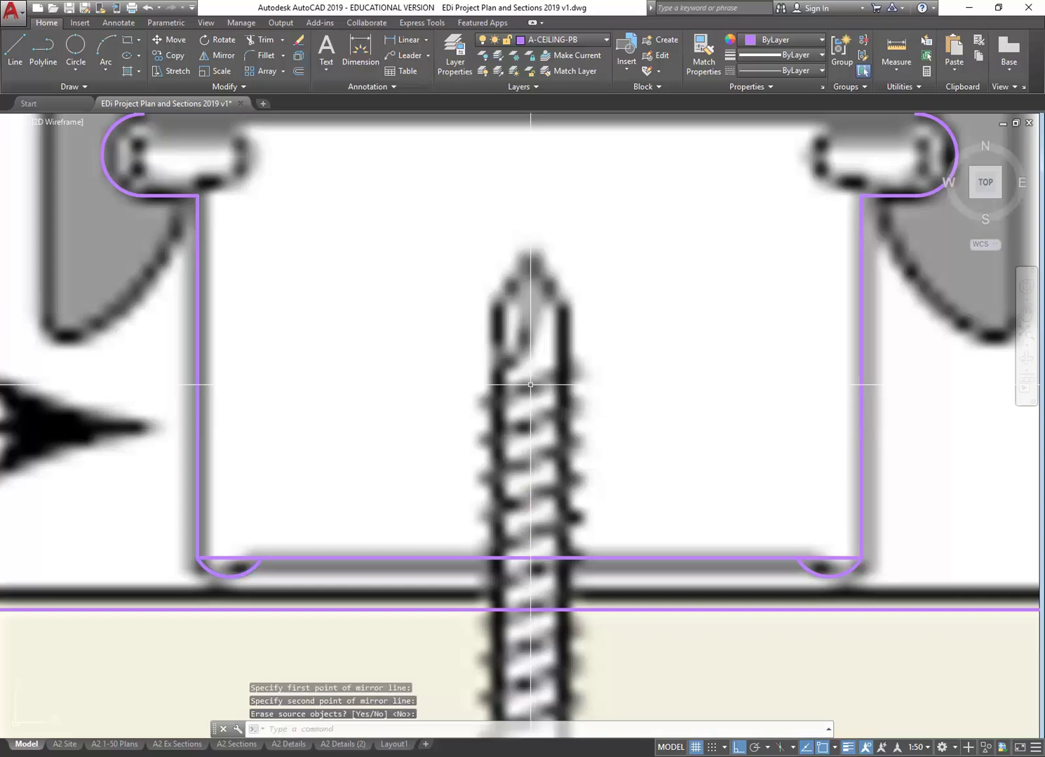
Step: Fillet both small arcs with the channel's base line at zero radius to remove the line's ends above the arcs
left_click(265, 56)
left_click(248, 569)
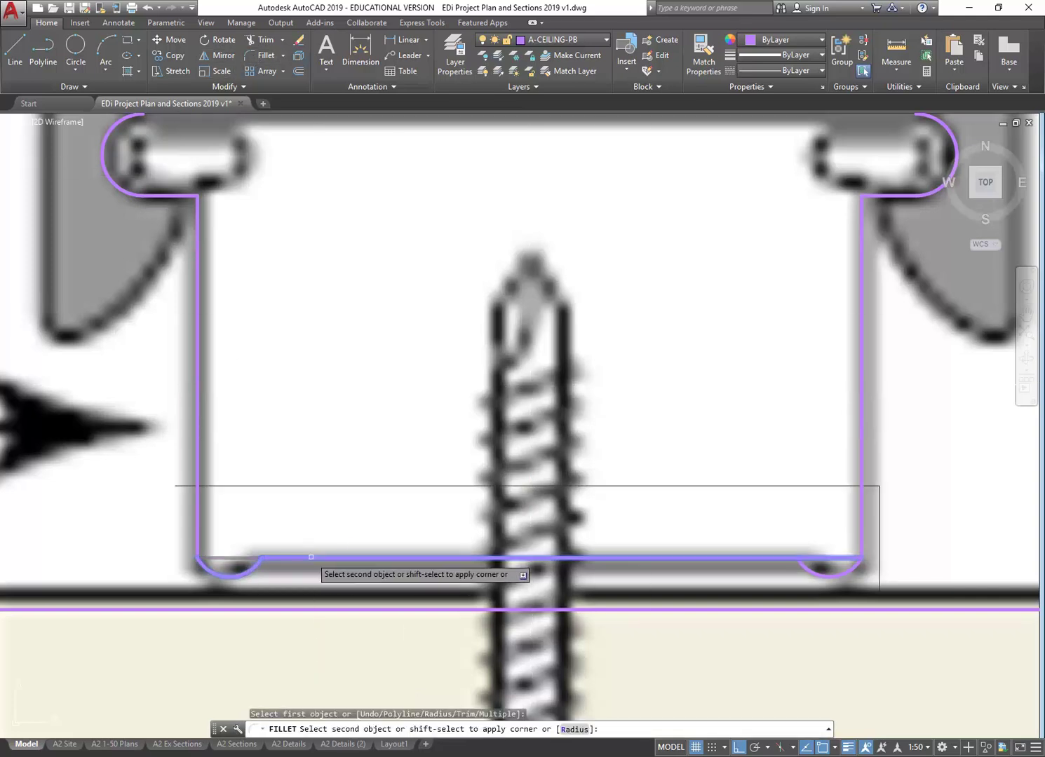
left_click(309, 557)
key("Return")
left_click(822, 578)
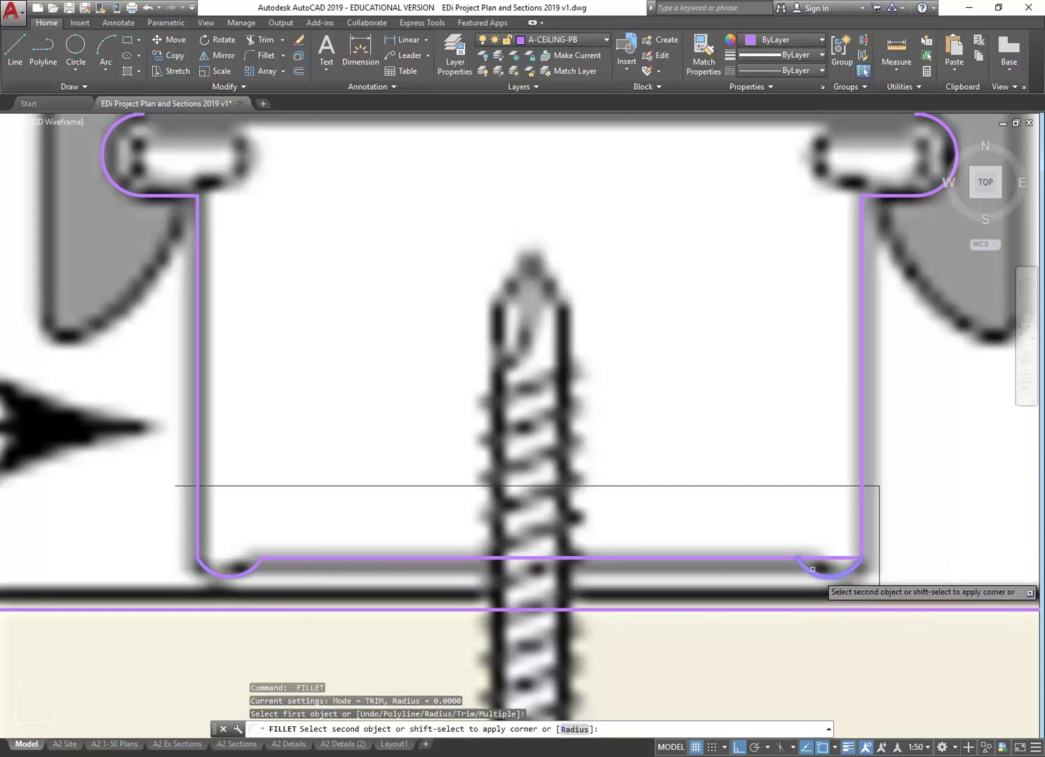
left_click(769, 553)
Step: Create a new layer named A-CEILING-METAL-PROJ based on the A-CEILING-METAL-CUT layer
scroll(630, 513, "down", 2)
mouse_move(630, 512)
middle_mouse_down()
mouse_move(513, 474)
mouse_move(522, 477)
middle_mouse_up()
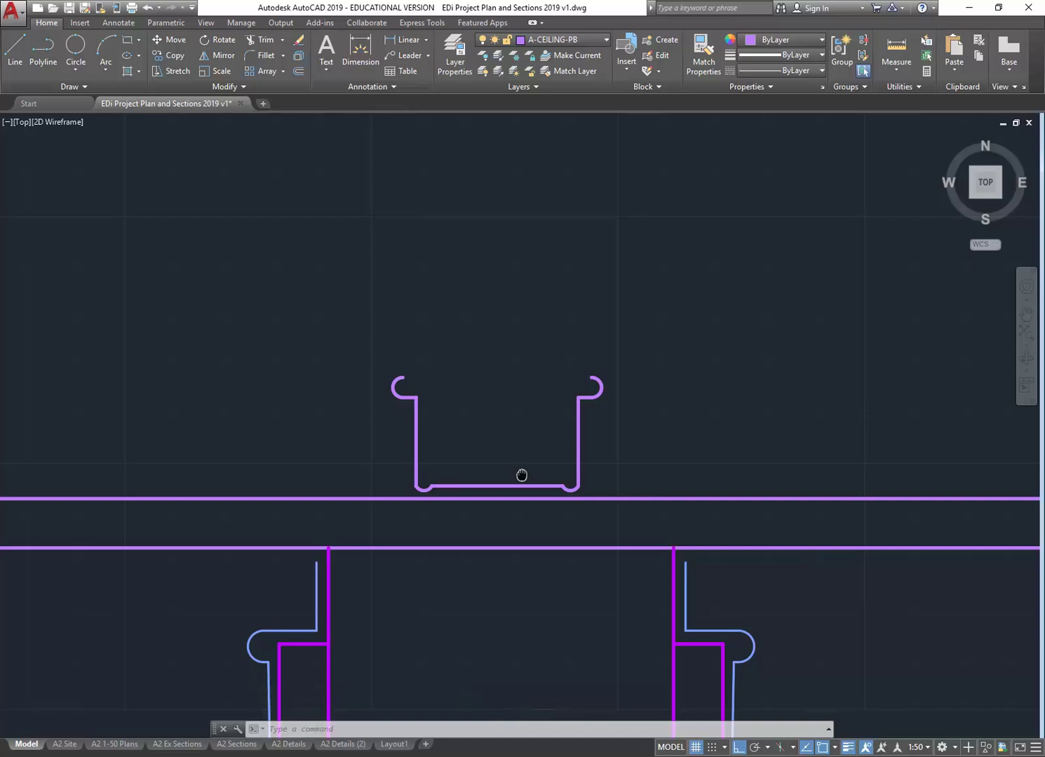
middle_click_drag(522, 475, 521, 475)
scroll(522, 475, "down", 2)
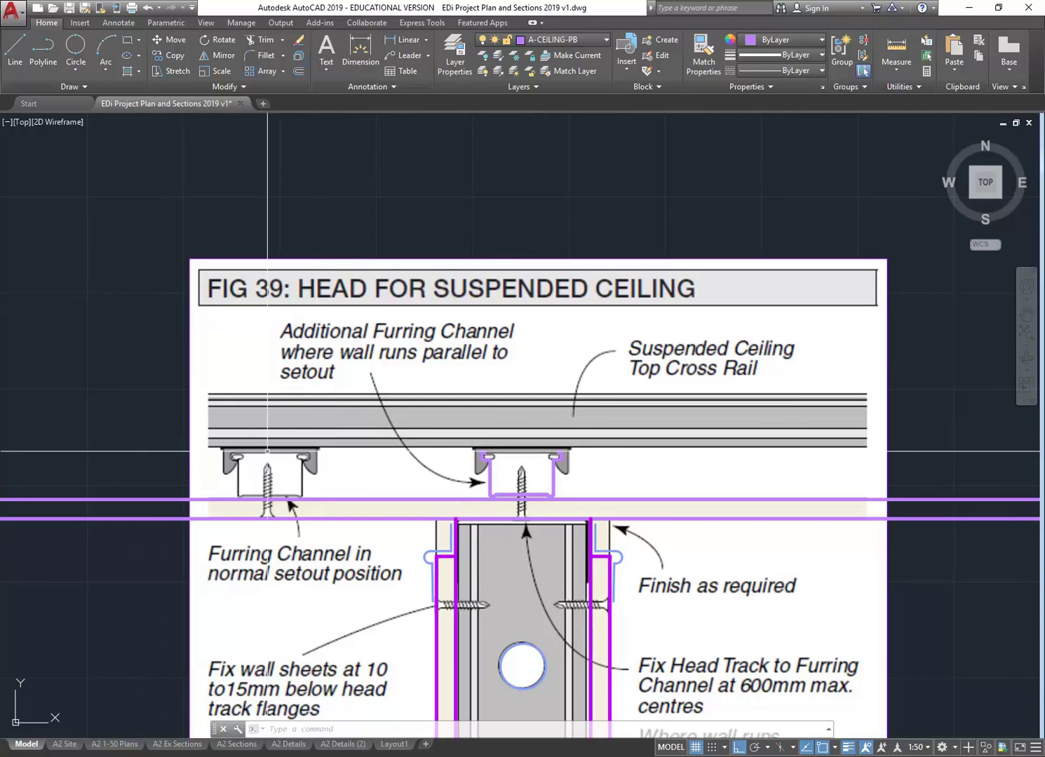
left_click(455, 51)
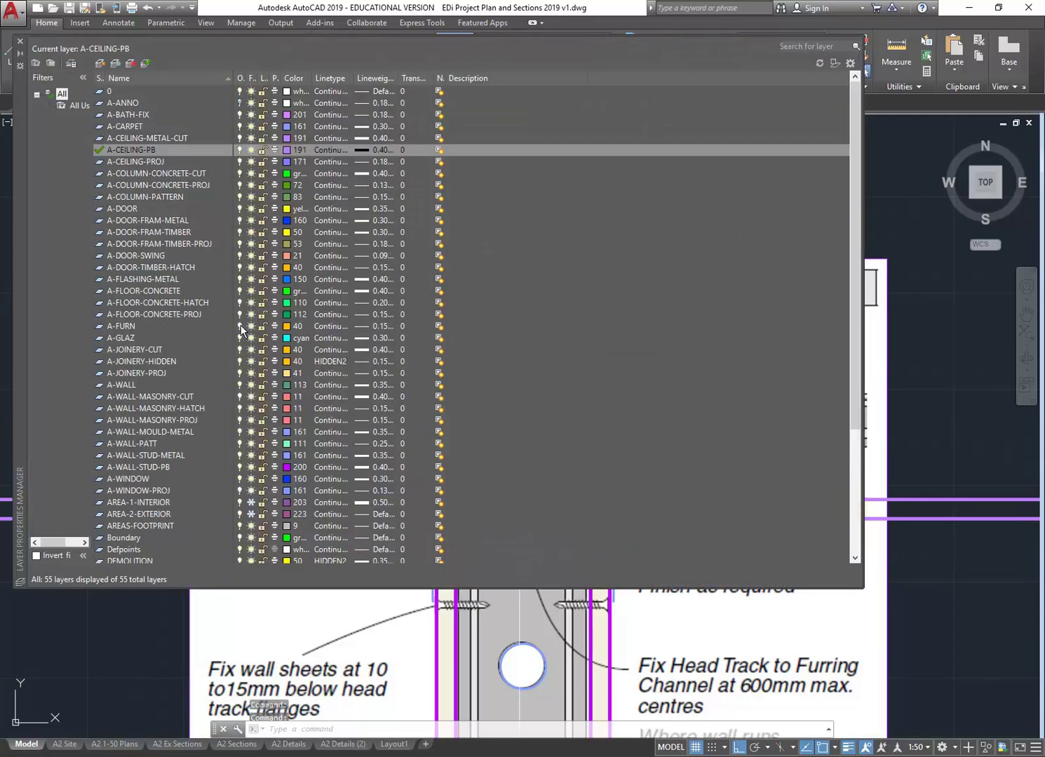
left_click(131, 139)
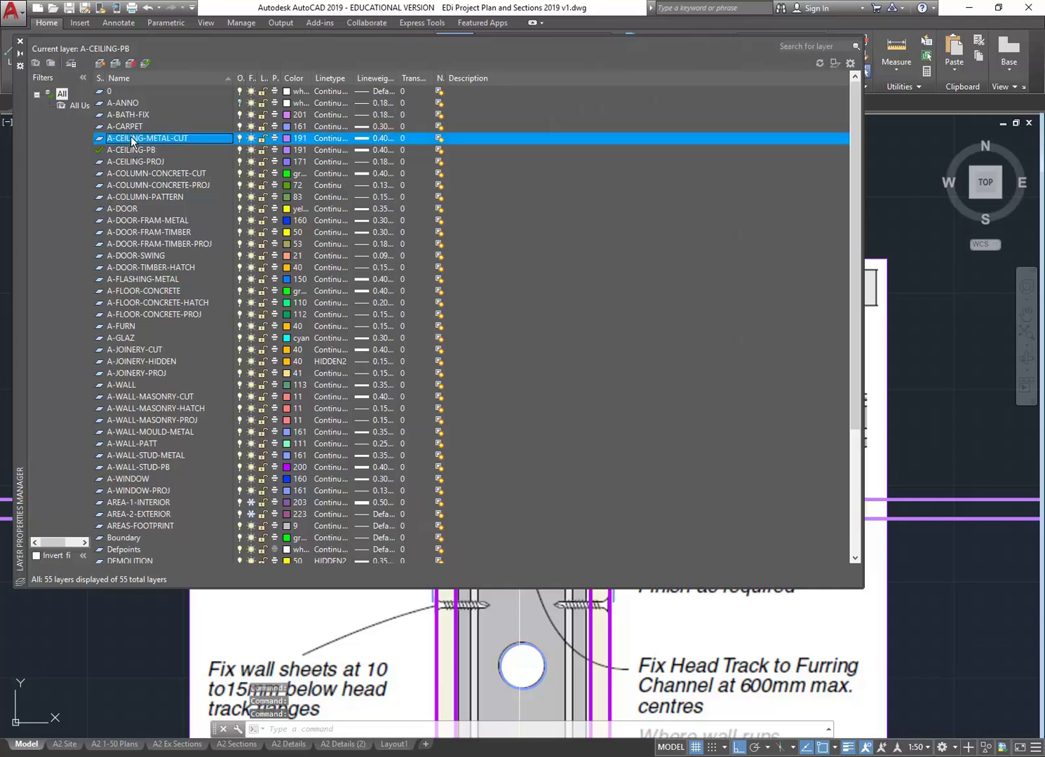
left_click(112, 65)
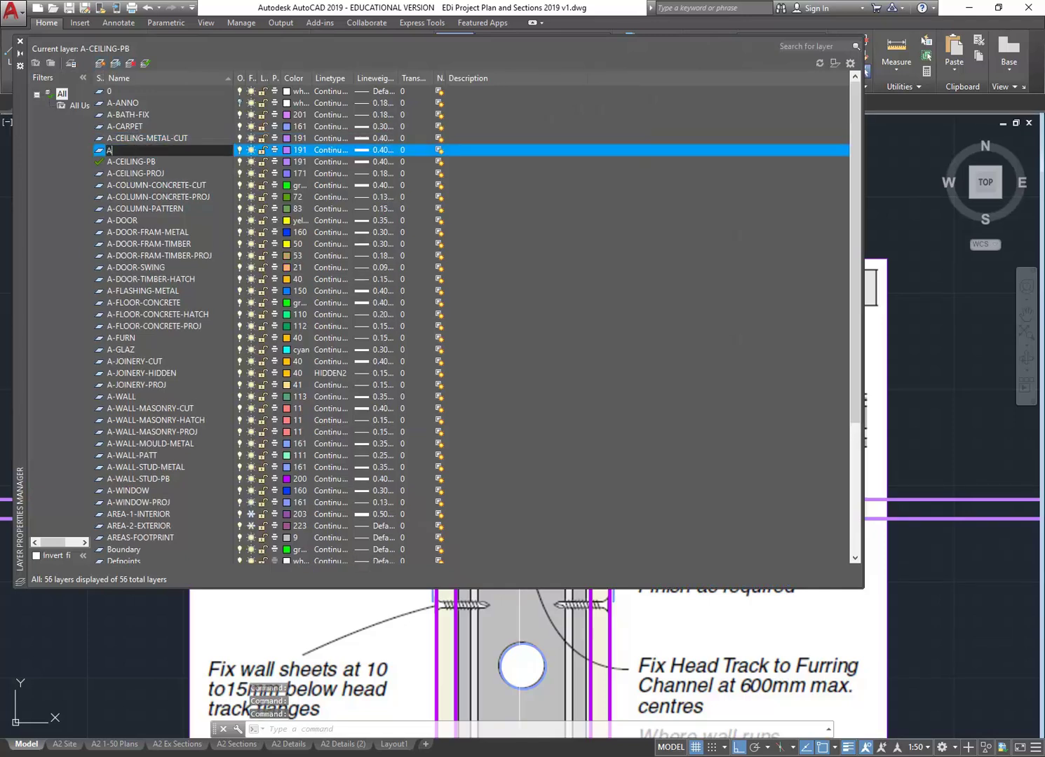
type("A-ceiling-")
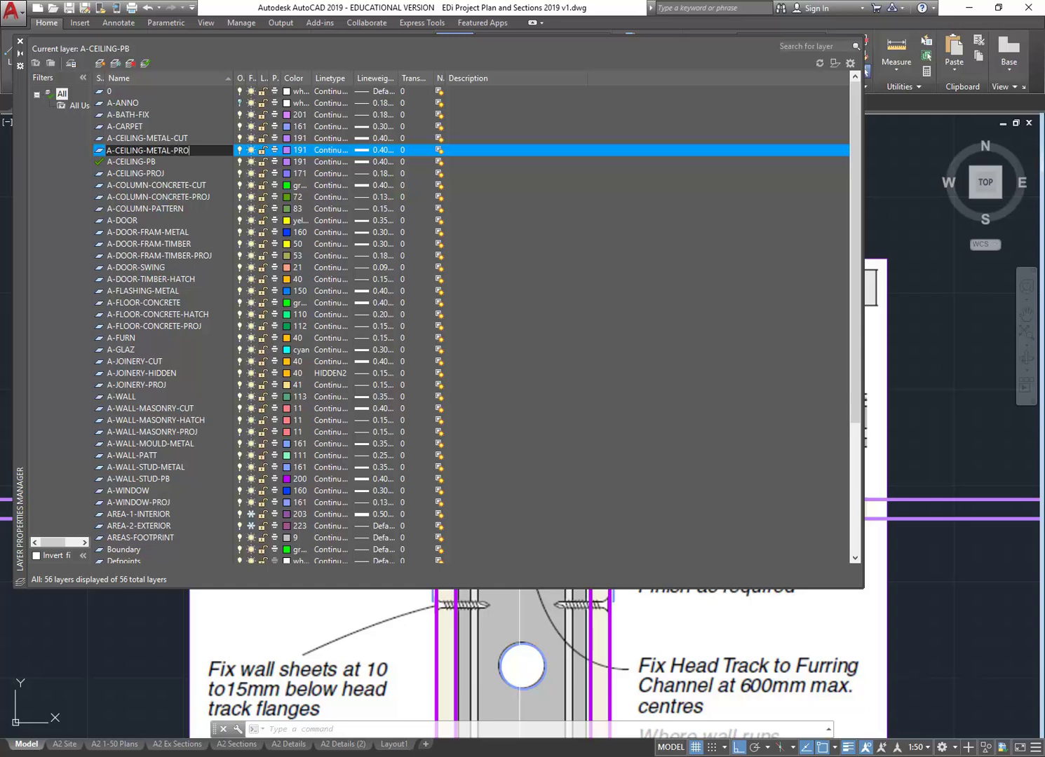
key("Return")
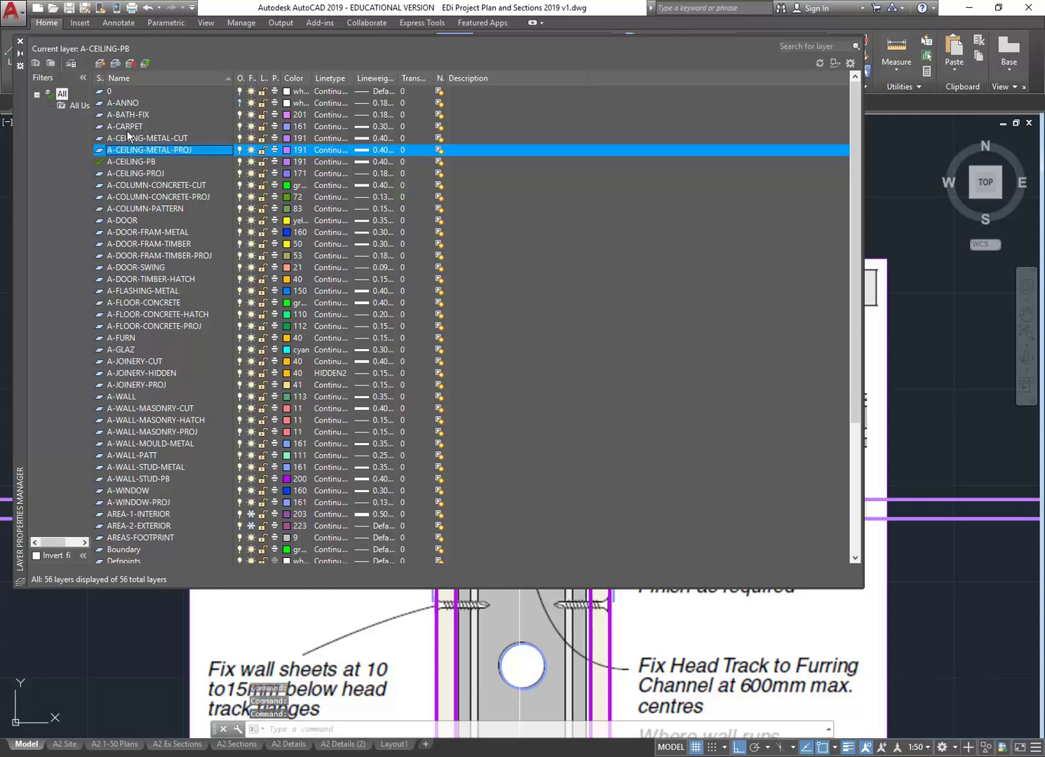
Step: Set the lineweight of the A-CEILING-METAL-PROJ layer to 0.15 mm
left_click(369, 151)
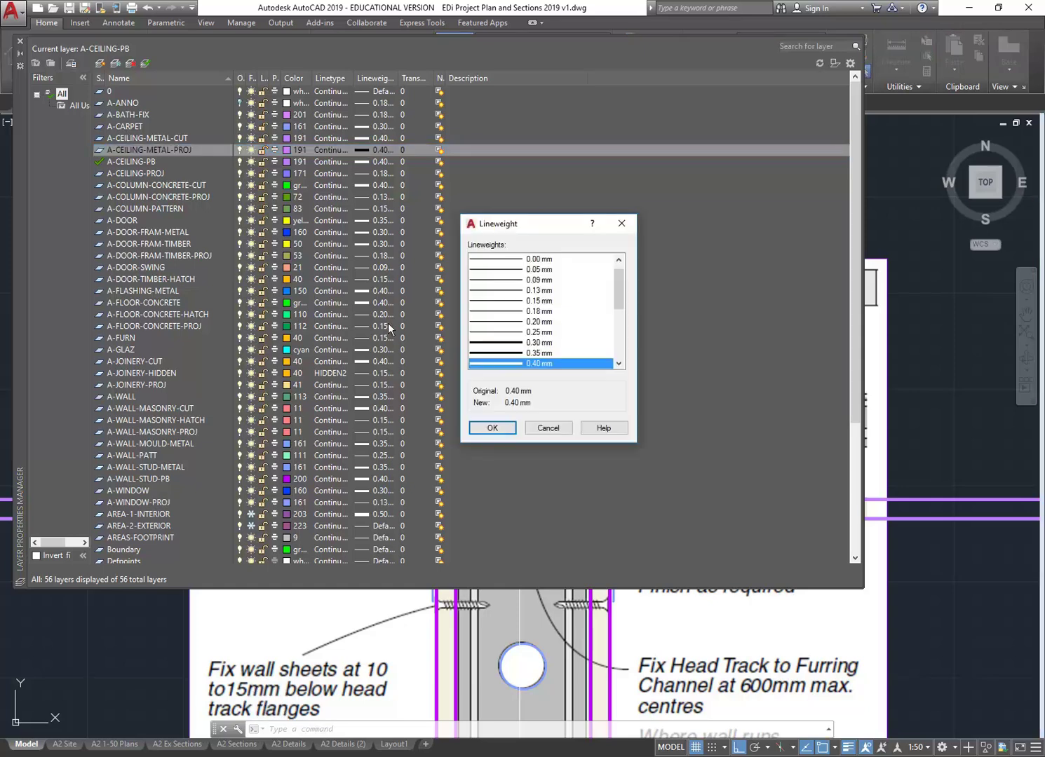
left_click(499, 301)
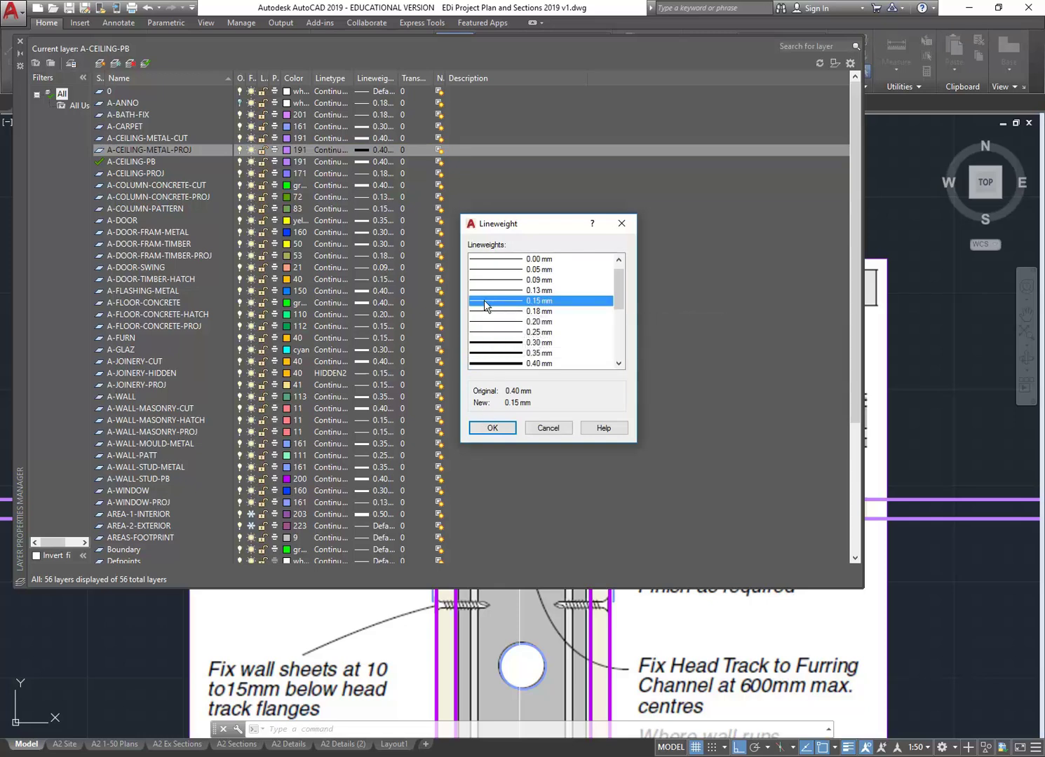
left_click(493, 428)
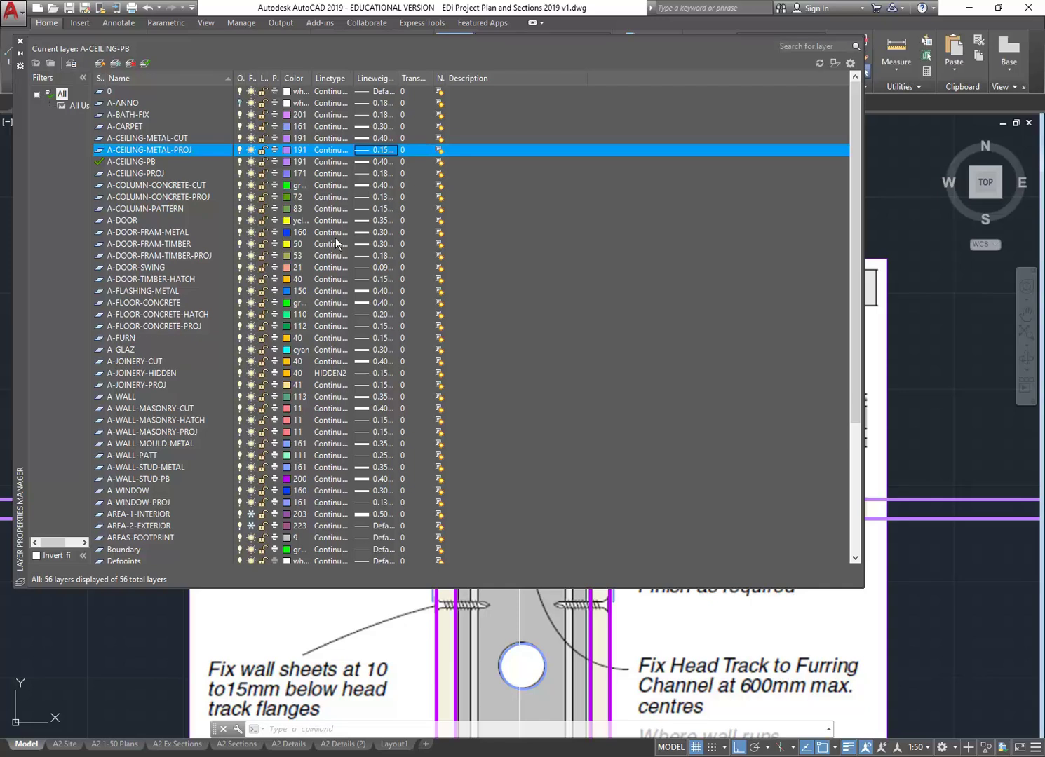
Step: Set the A-CEILING-METAL-PROJ layer's lineweight to 0.18 mm and make it the current layer
left_click(376, 150)
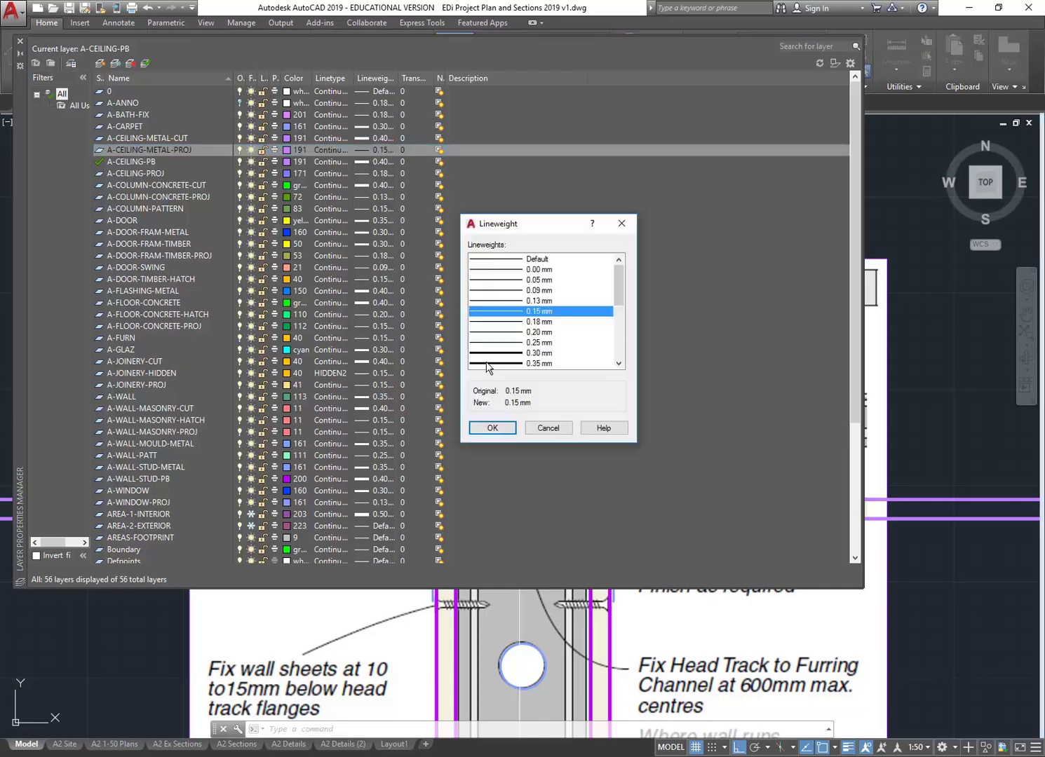
left_click(507, 321)
left_click(493, 429)
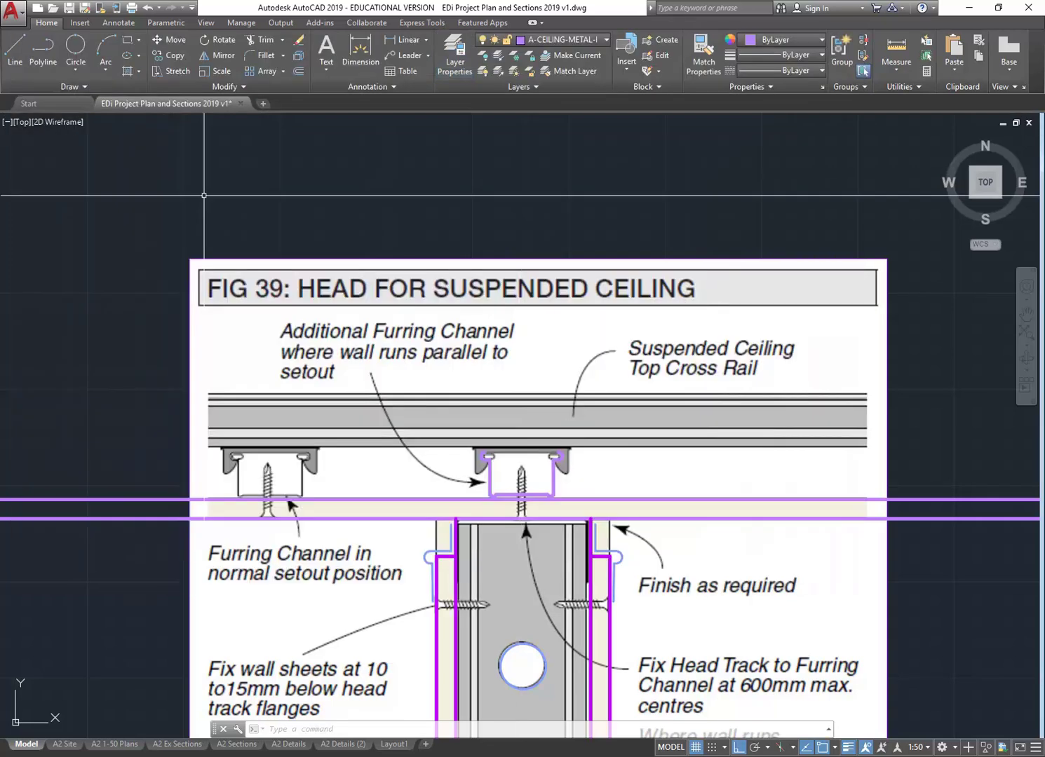
left_click(19, 41)
Step: Draw a horizontal line along the underside of the top cross rail, extending slightly past the reference image's far edge
middle_click_drag(277, 444, 275, 444)
key("Return")
scroll(176, 453, "up", 4)
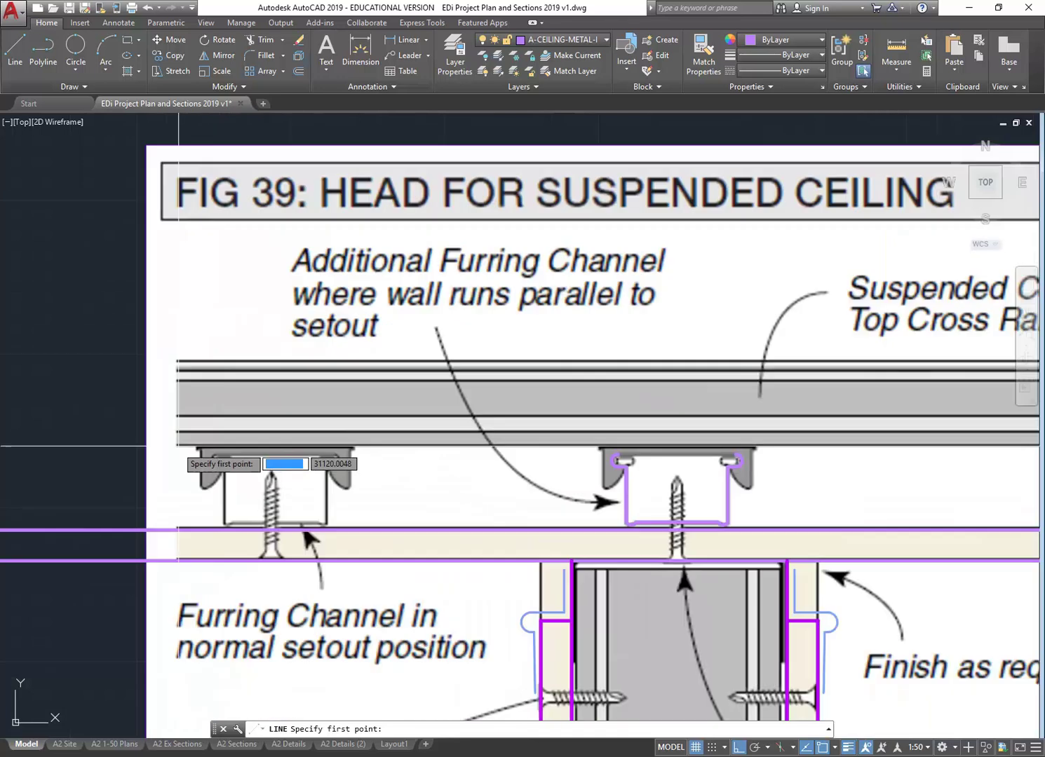
left_click(176, 453)
scroll(491, 453, "down", 5)
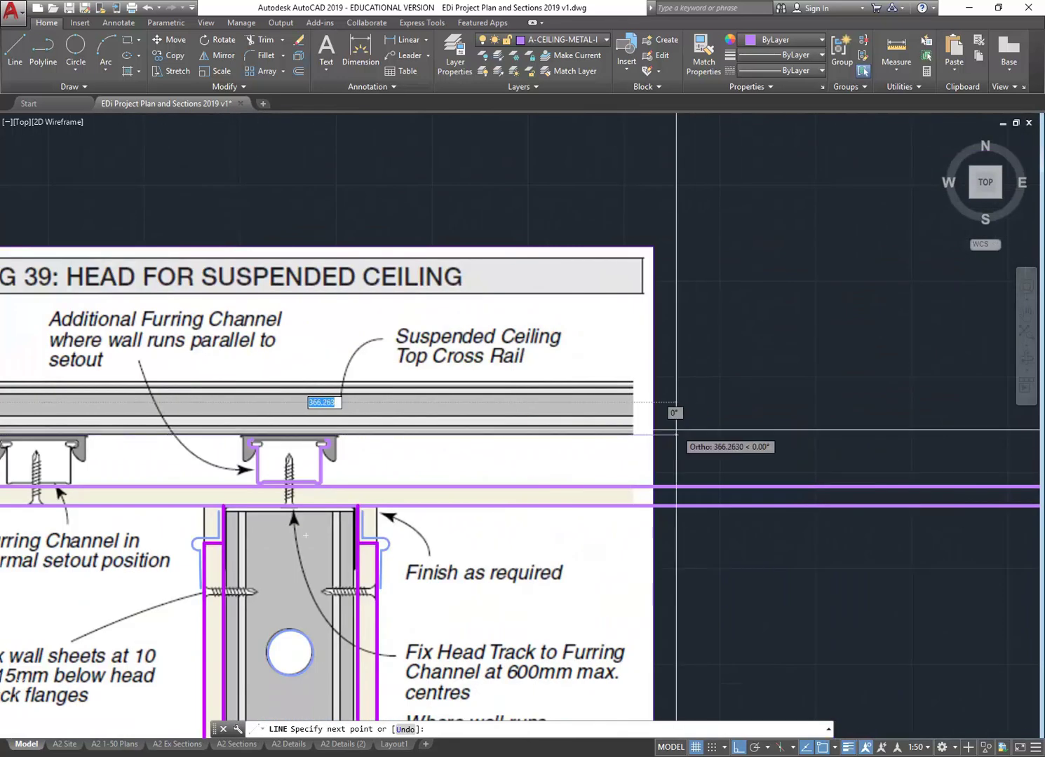
scroll(388, 429, "down", 1)
scroll(406, 422, "up", 1)
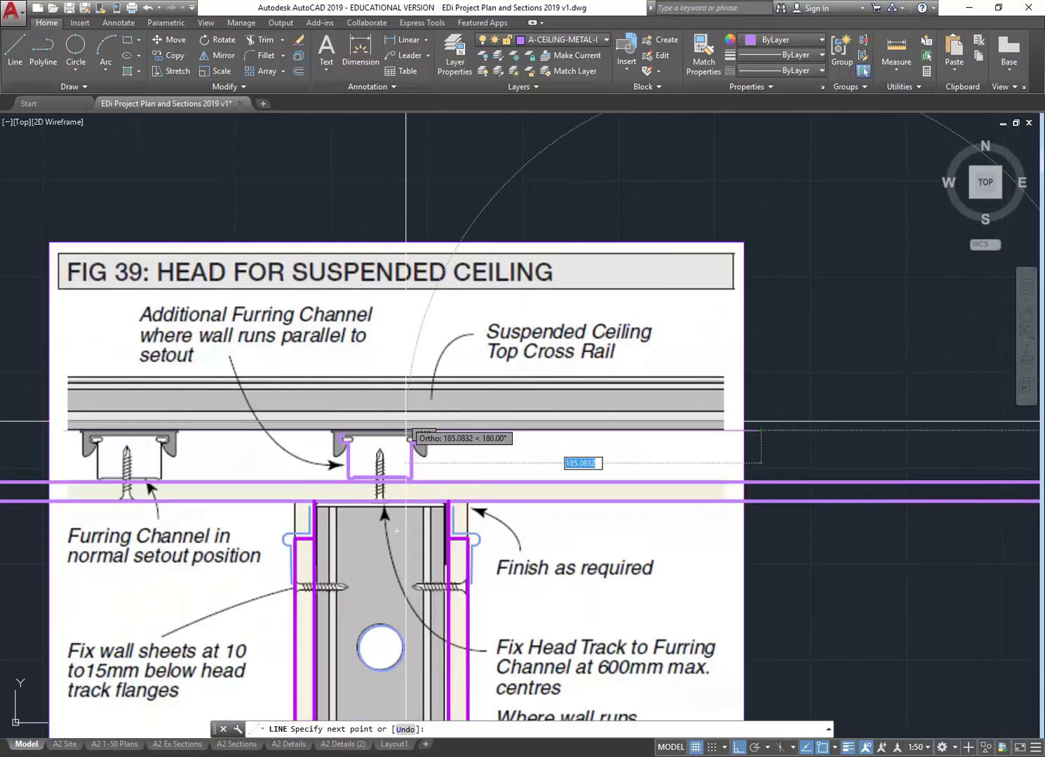
key("Escape")
middle_click_drag(257, 426, 407, 435)
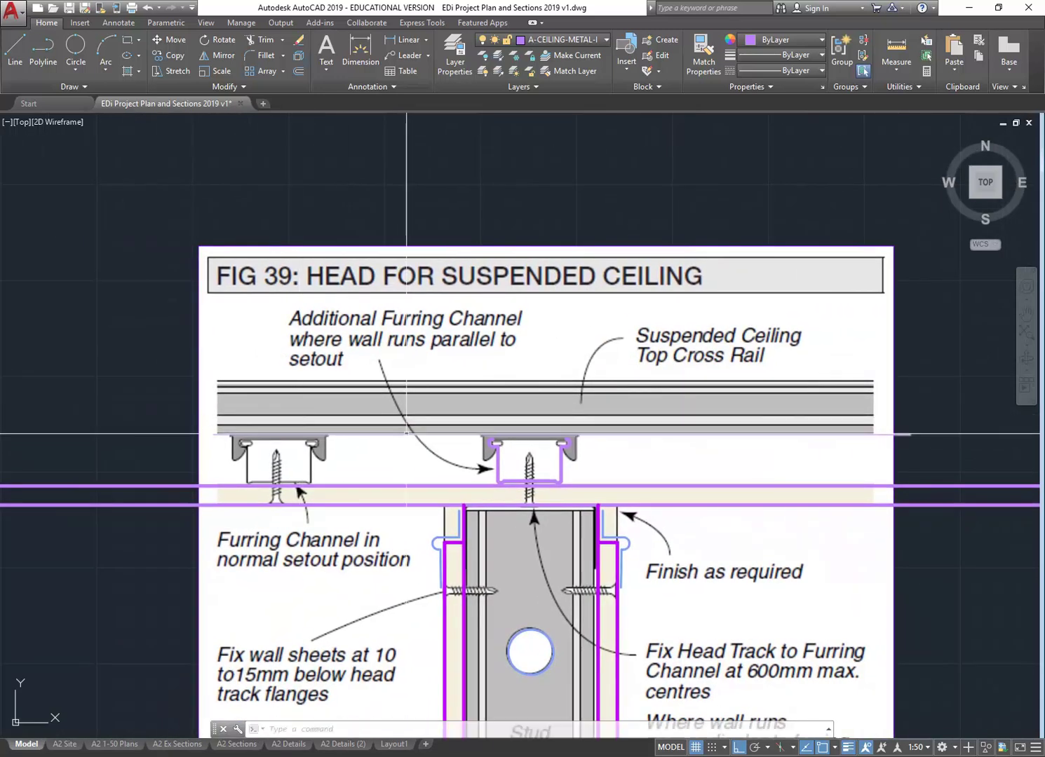
Step: Copy the cross rail's underside line straight up four times to trace the rail's other horizontal edges
left_click(407, 435)
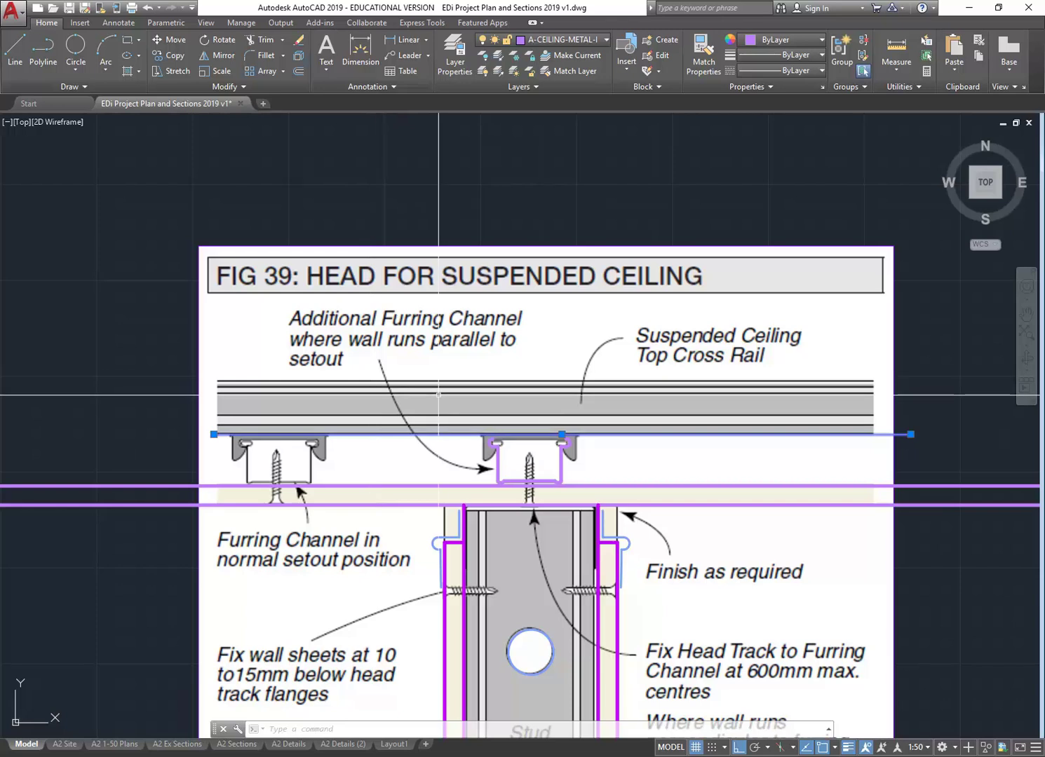
left_click(170, 55)
scroll(151, 364, "up", 2)
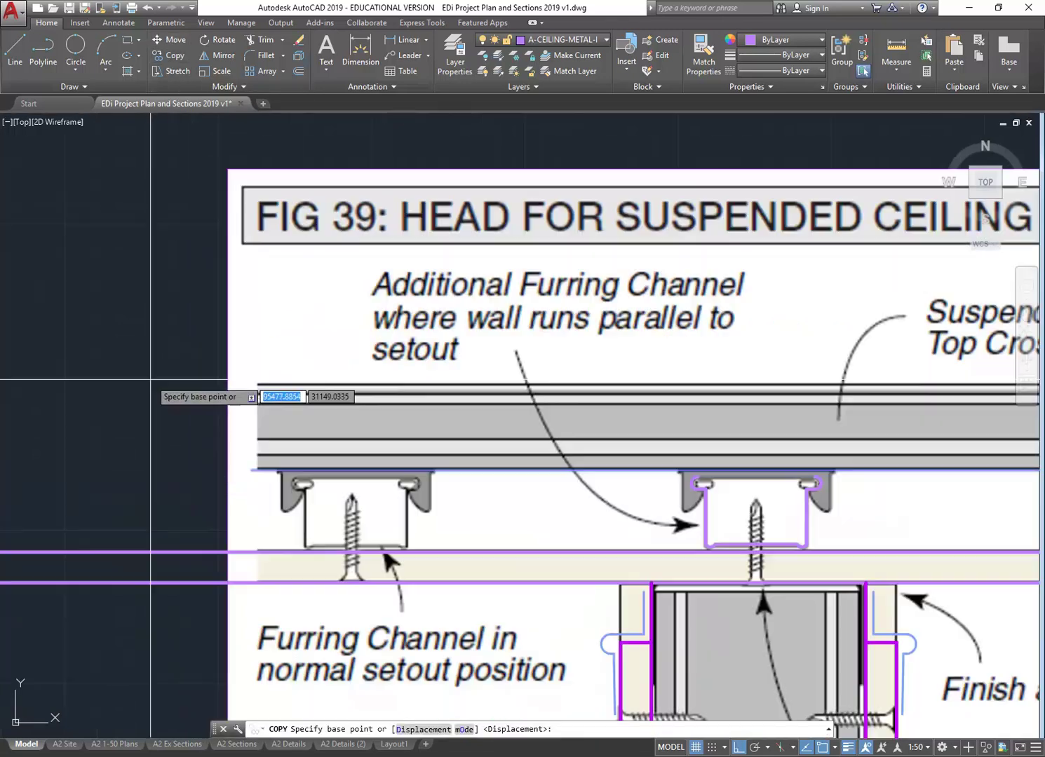
scroll(155, 465, "down", 5)
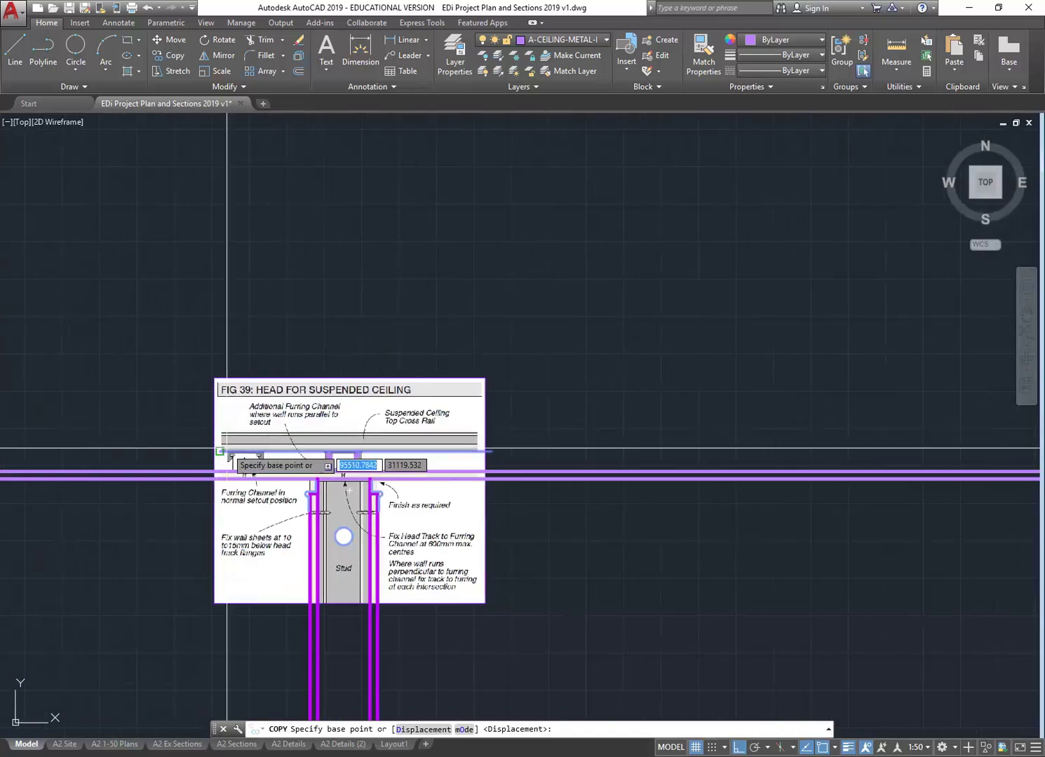
scroll(178, 430, "up", 3)
scroll(206, 469, "up", 2)
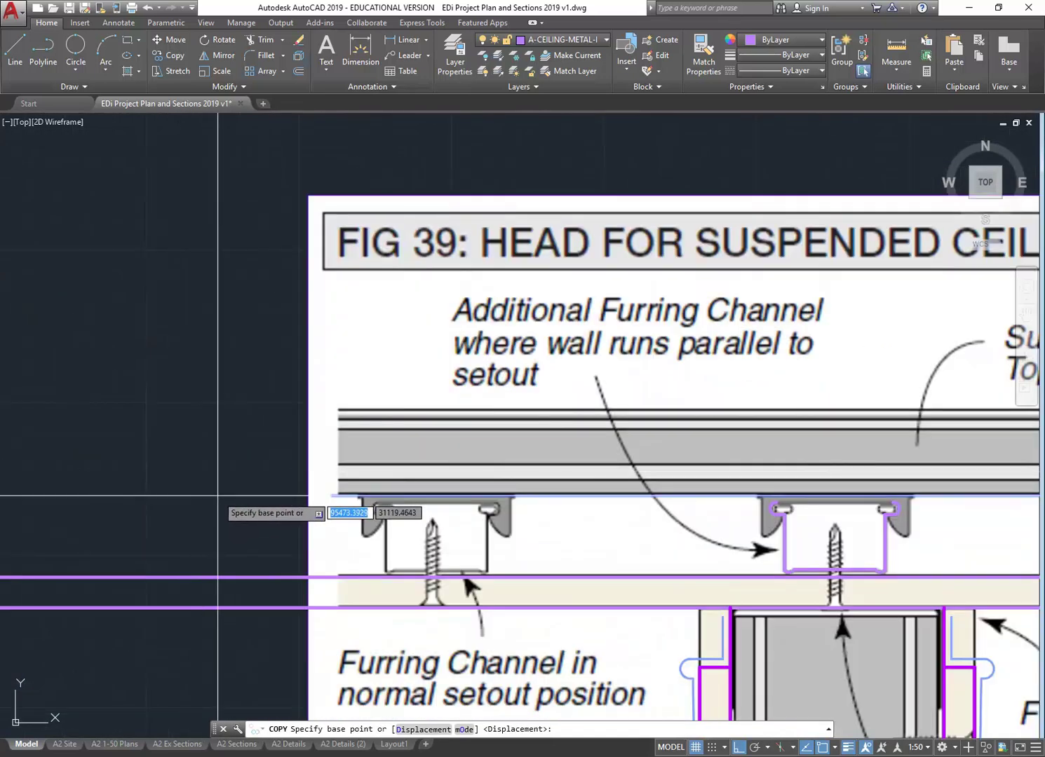
left_click(217, 493)
left_click(216, 477)
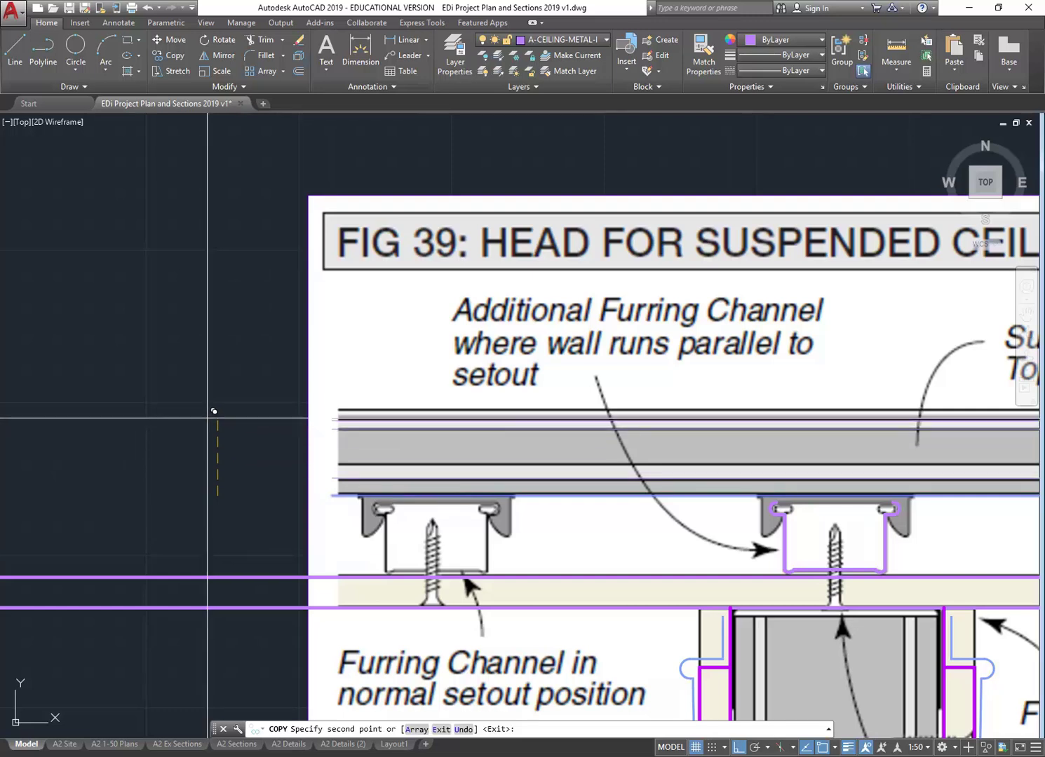
key("Escape")
scroll(194, 384, "down", 2)
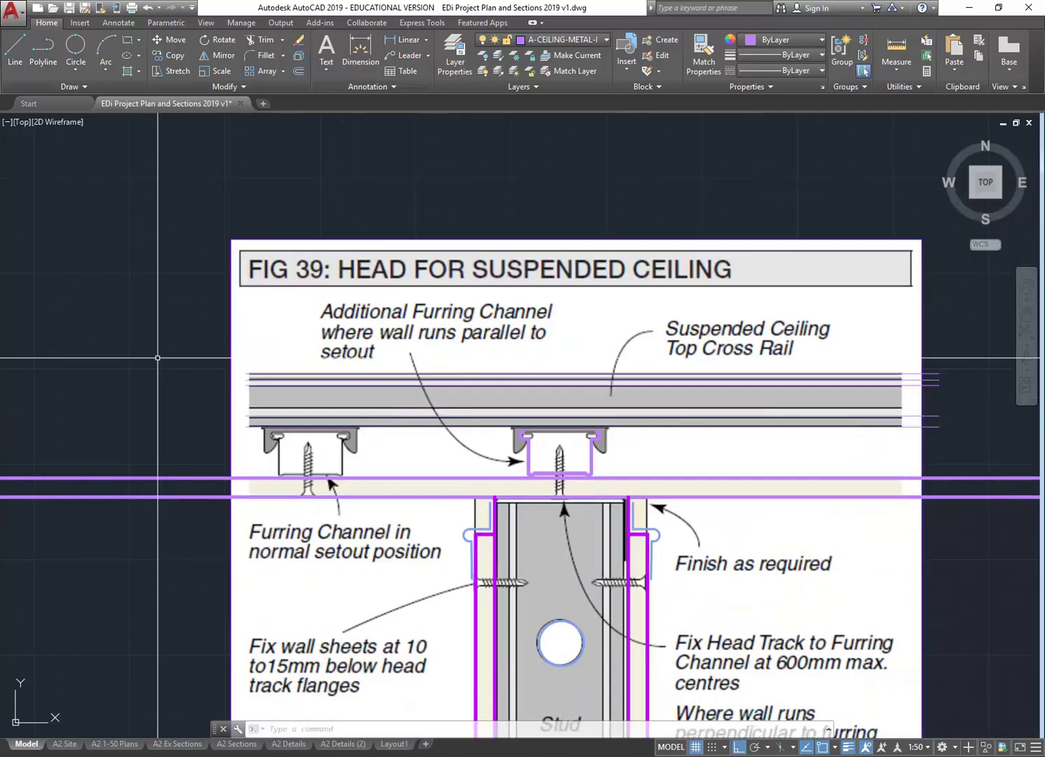
middle_click_drag(158, 356, 158, 282)
scroll(169, 316, "down", 1)
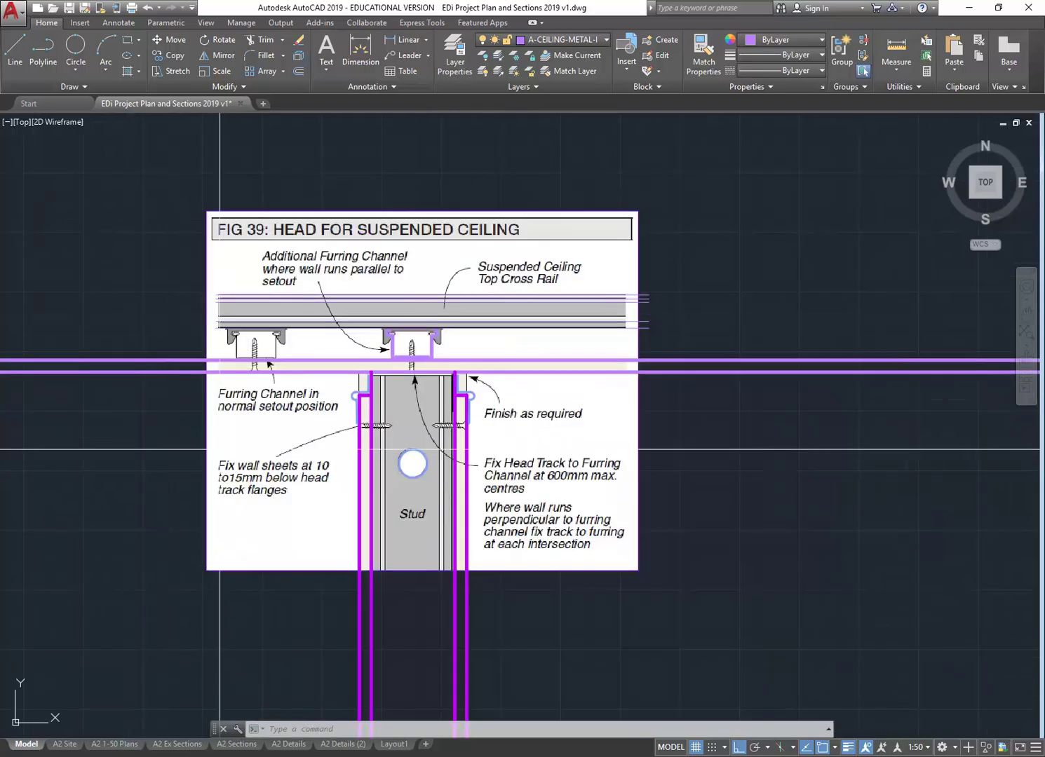
scroll(426, 345, "up", 2)
scroll(399, 347, "up", 3)
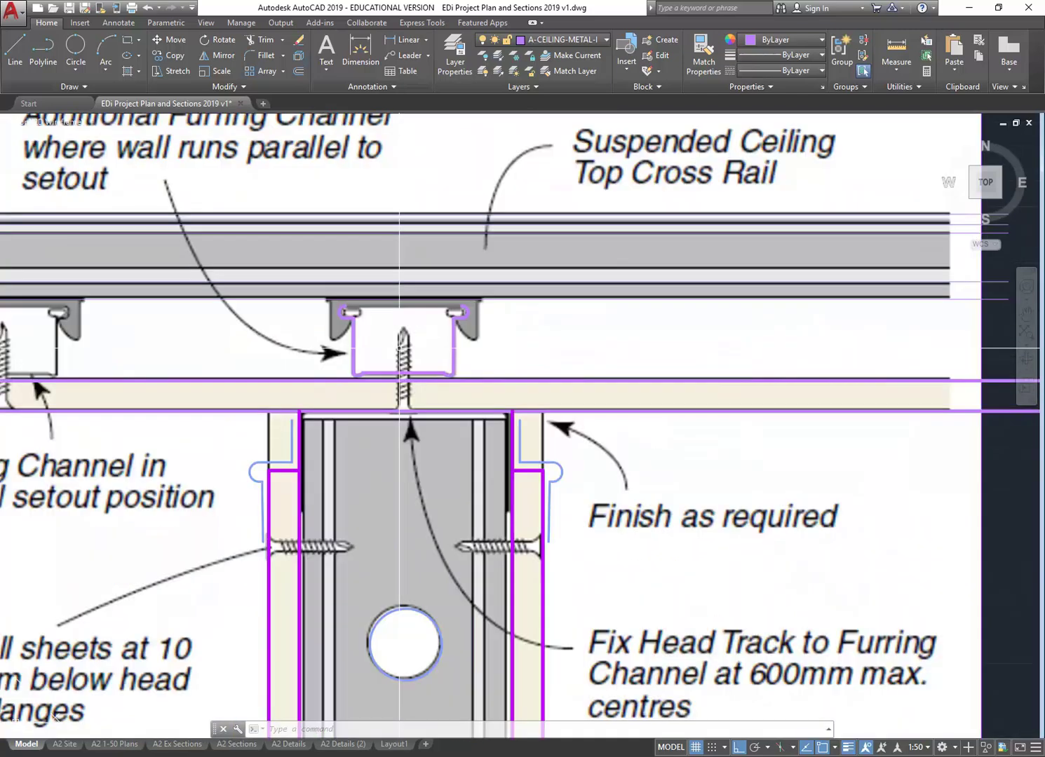
scroll(392, 358, "down", 4)
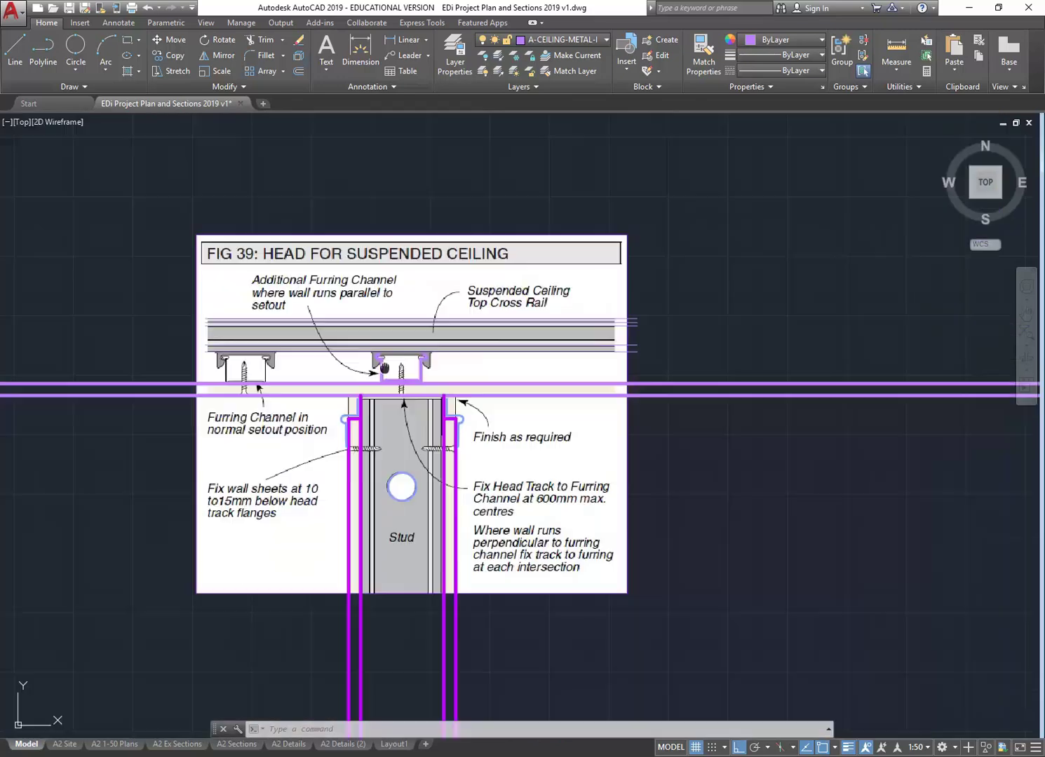
scroll(376, 367, "up", 4)
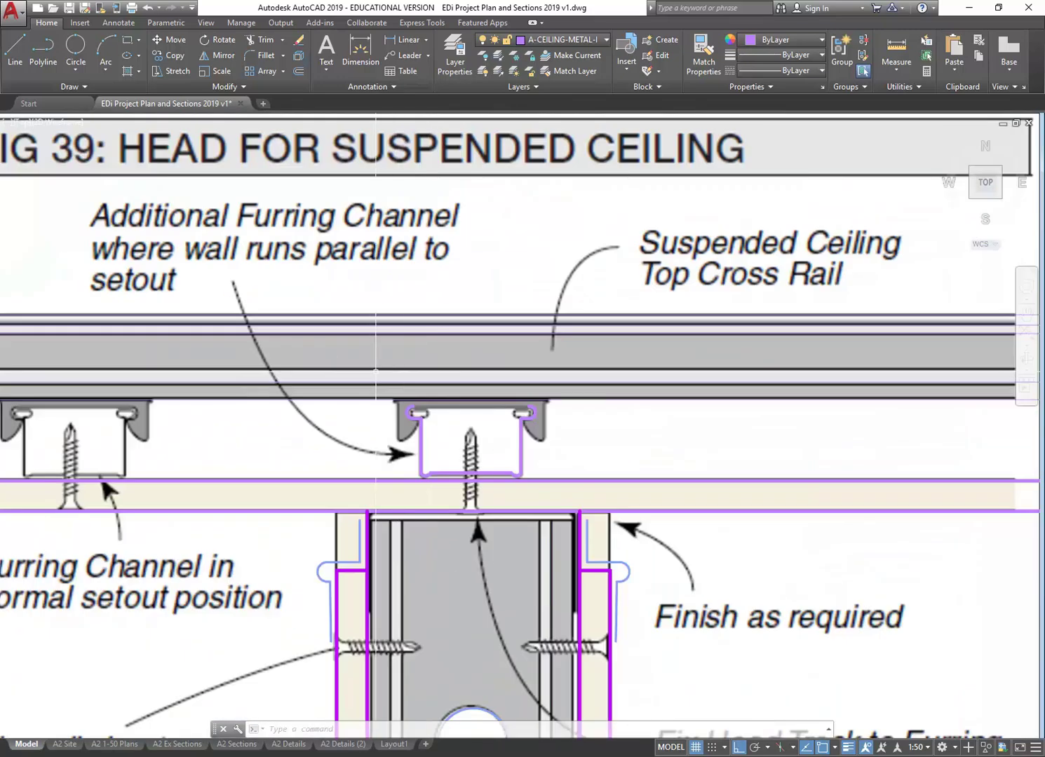
Step: Create a new layer named A-FIXINGS based on A-CEILING-METAL-PROJ and assign it the CENTER2 linetype
left_click(454, 53)
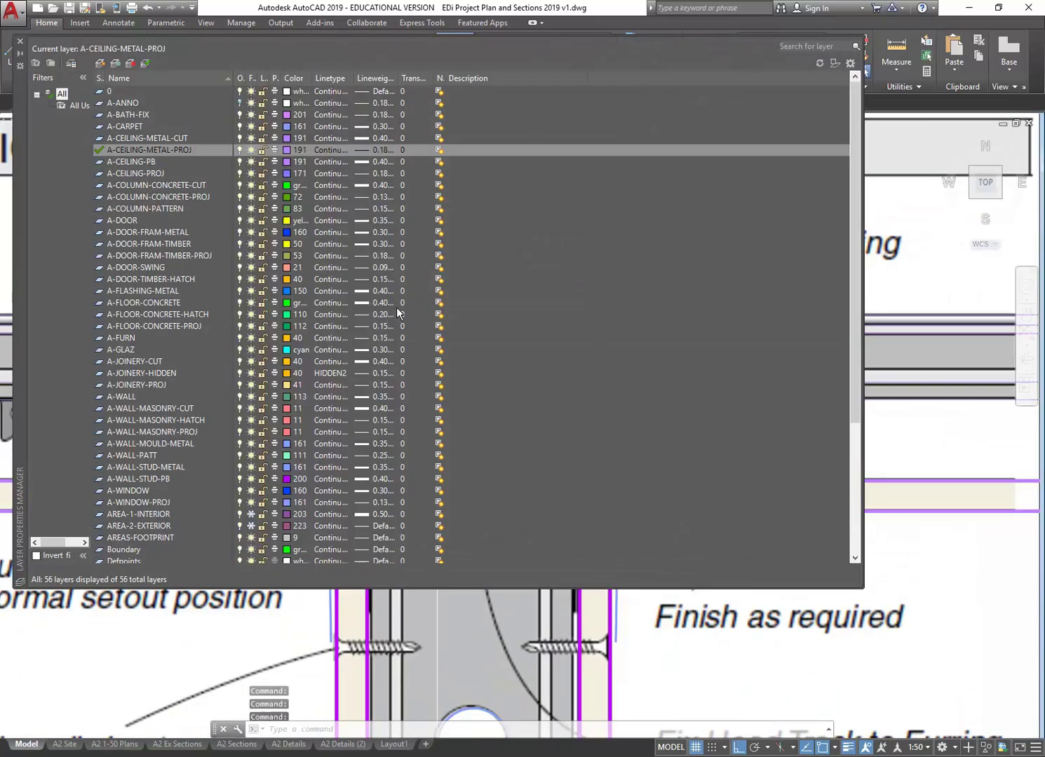
left_click(101, 64)
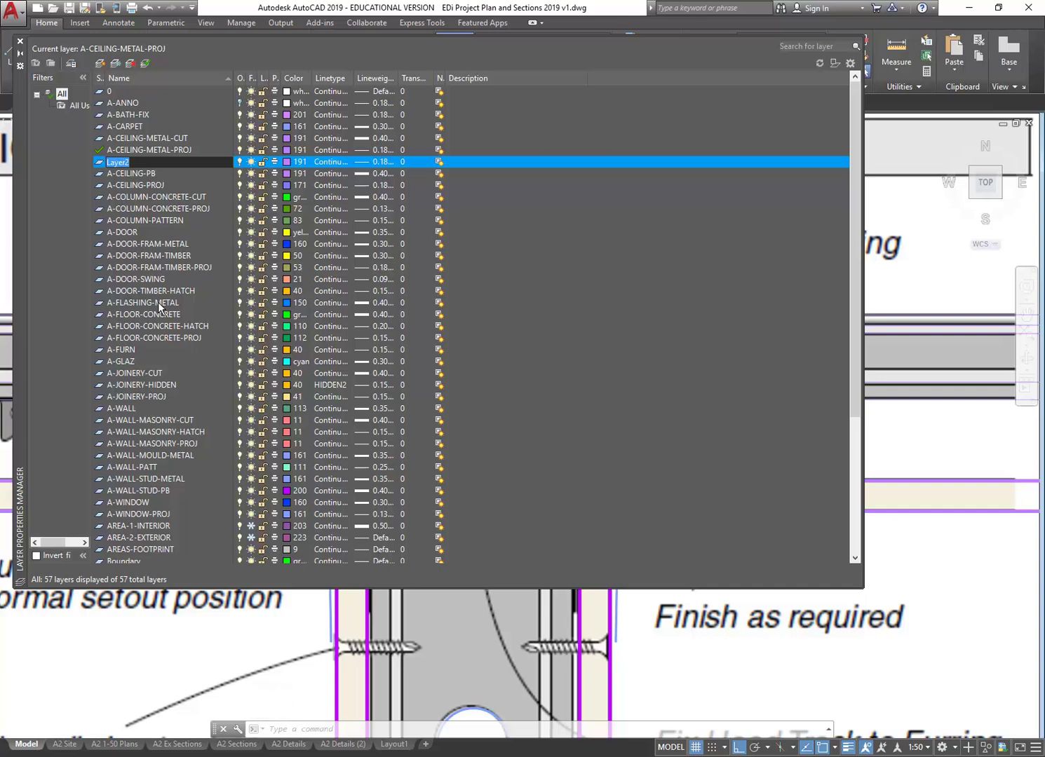
type("a-FIXINGS")
key("Return")
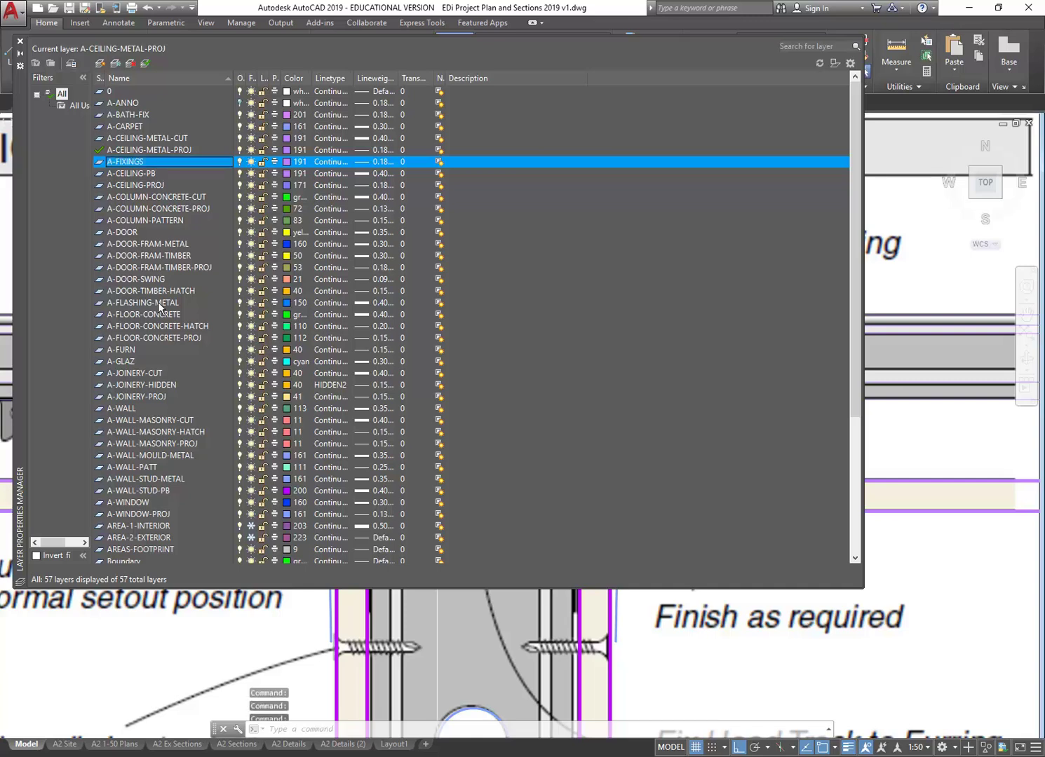
left_click(324, 161)
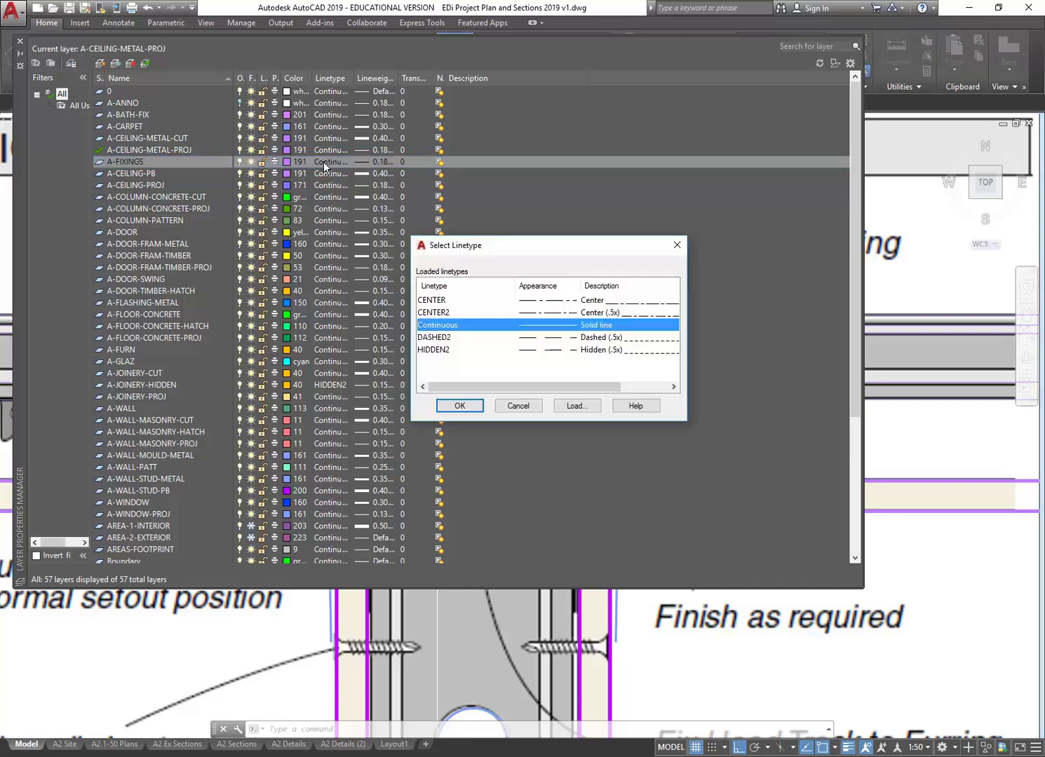
left_click(437, 313)
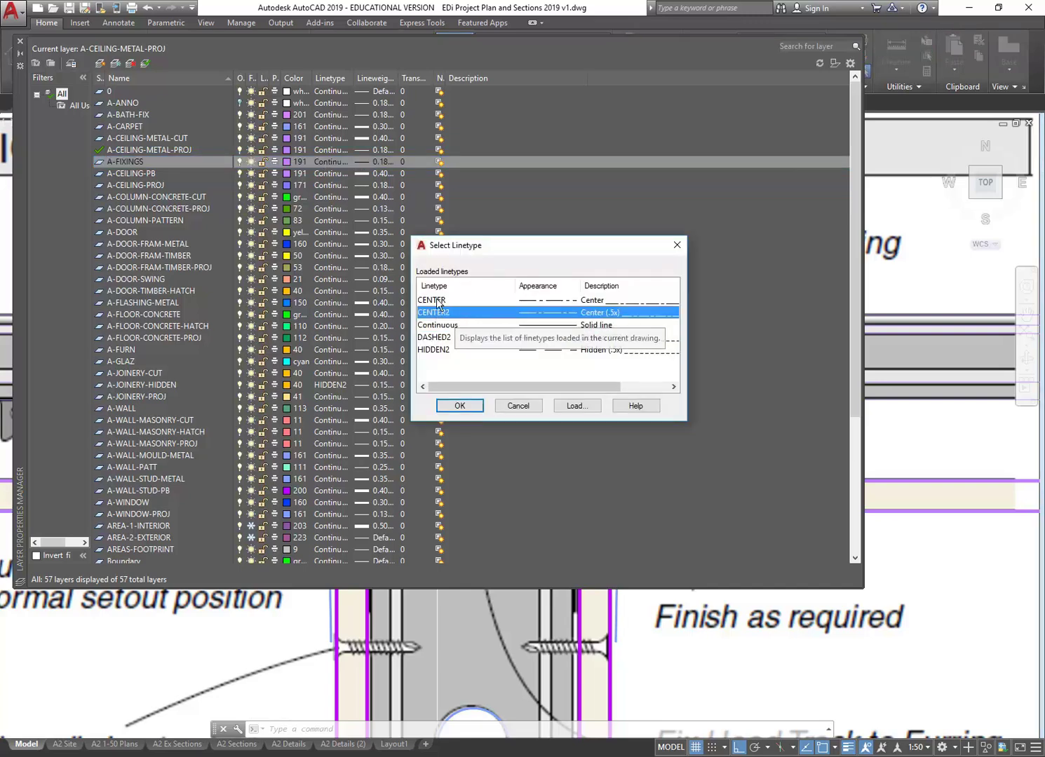
left_click(436, 301)
left_click(434, 313)
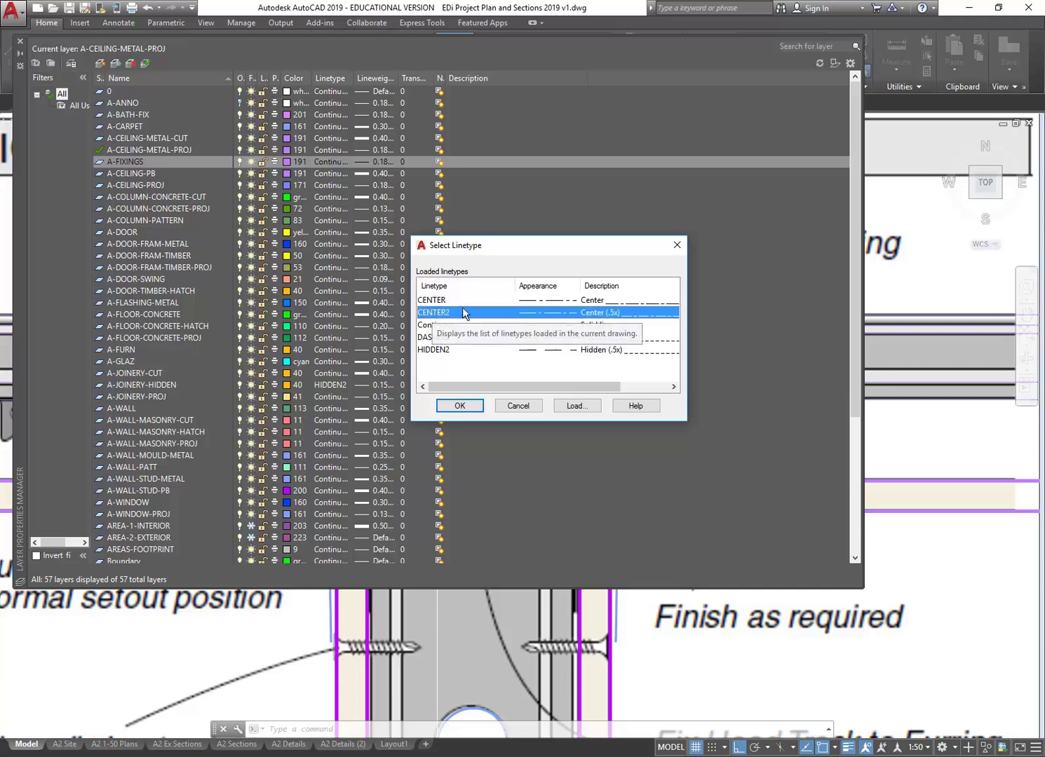
left_click(459, 405)
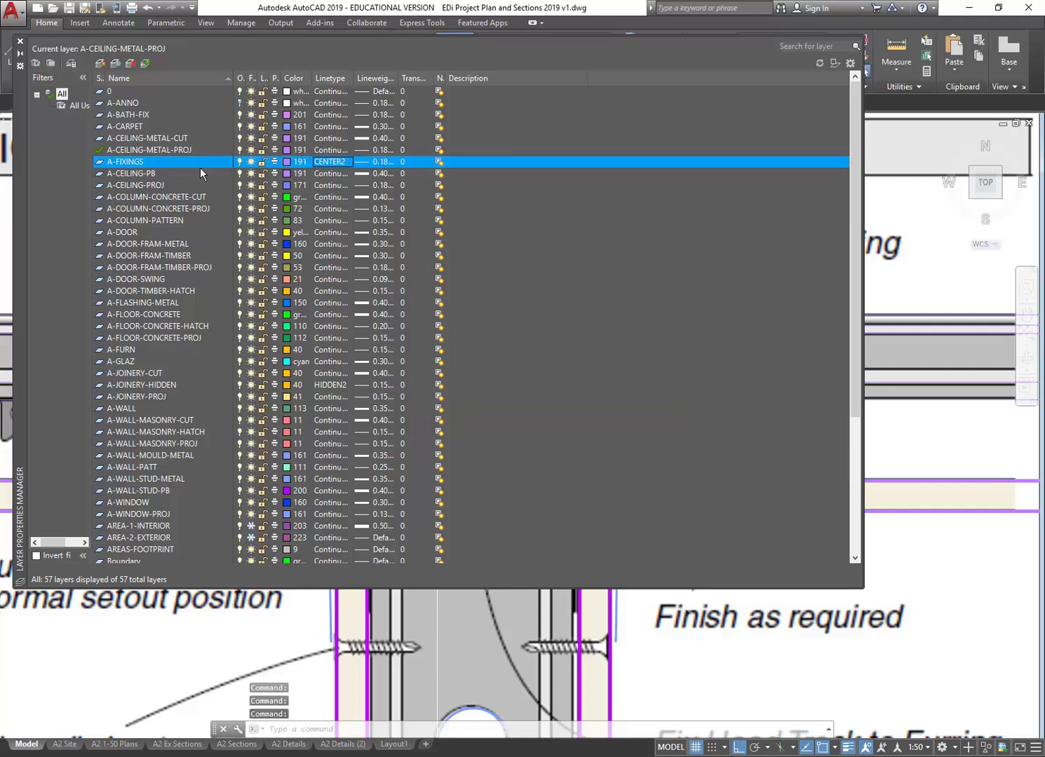
Step: Set the A-FIXINGS layer's lineweight to 0.30 mm and make it the current layer
left_click(365, 162)
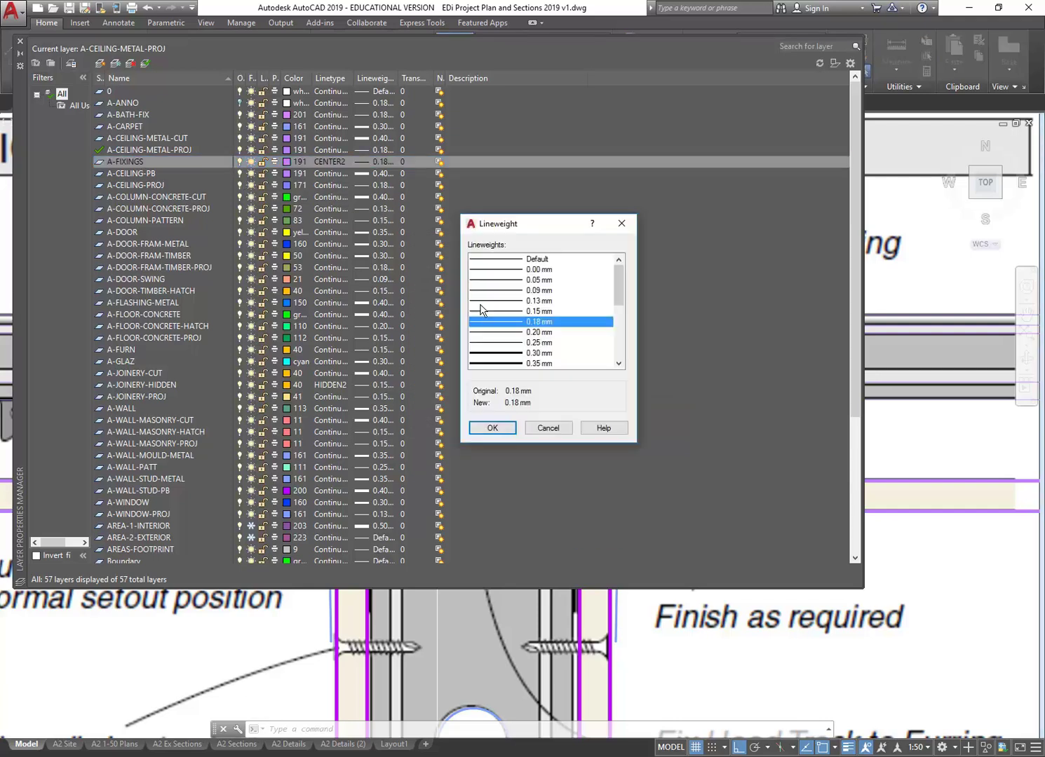
left_click(489, 352)
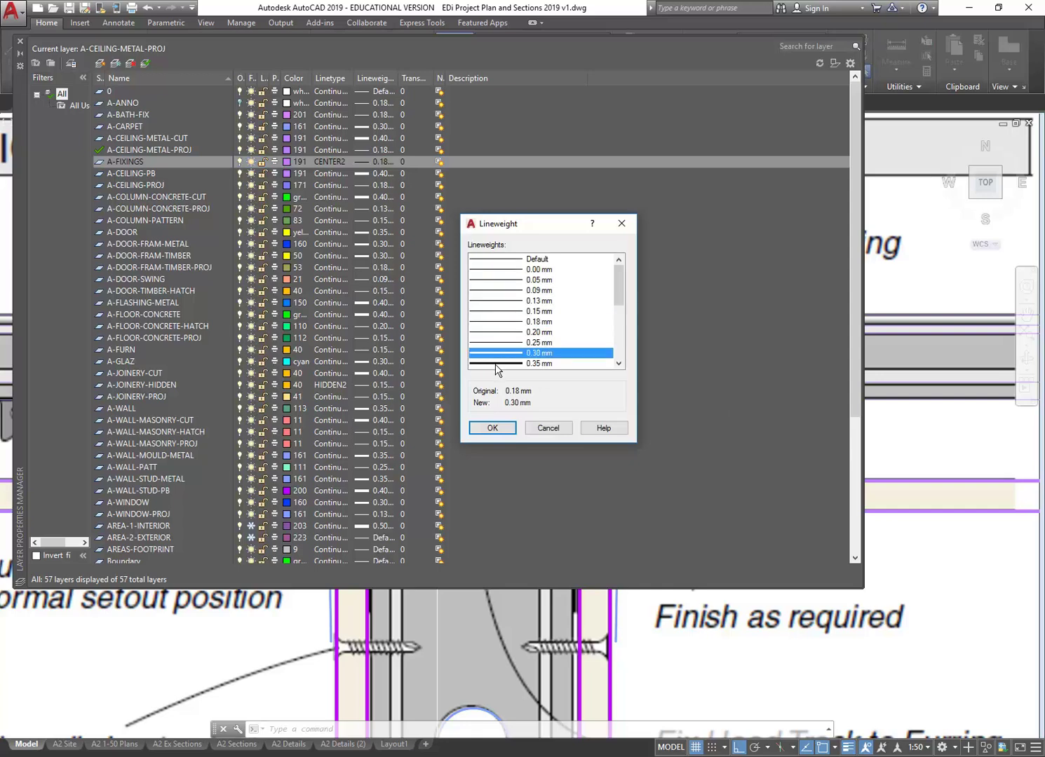
left_click(494, 364)
left_click(493, 352)
left_click(493, 427)
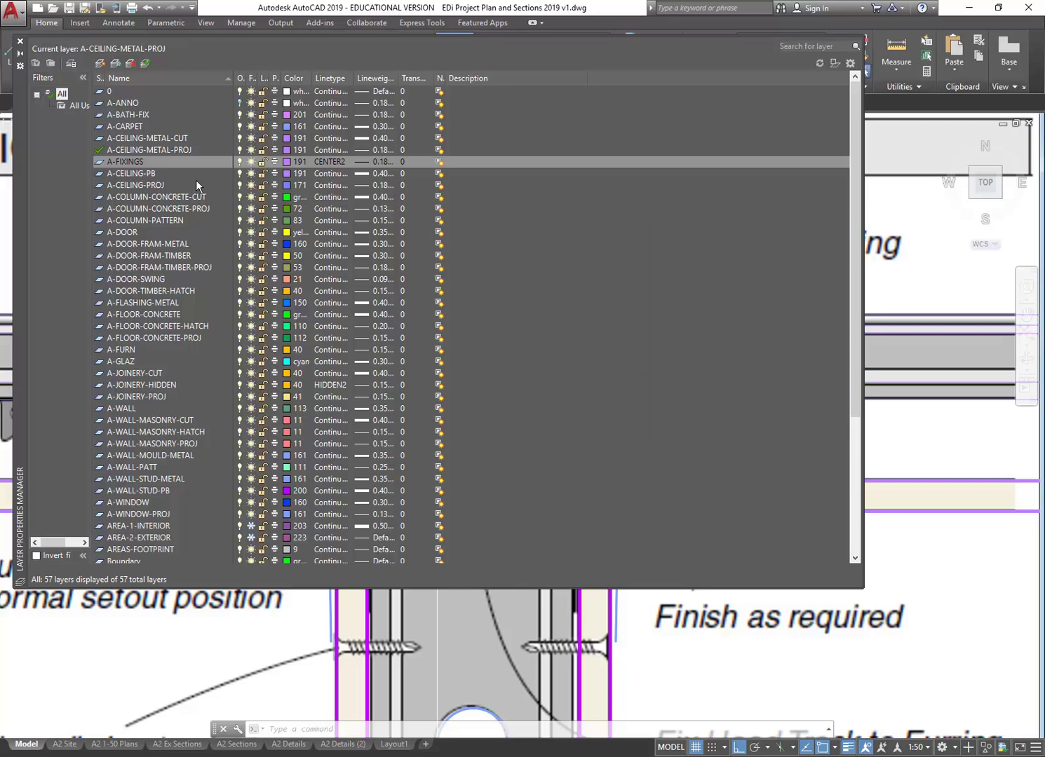
left_click(145, 64)
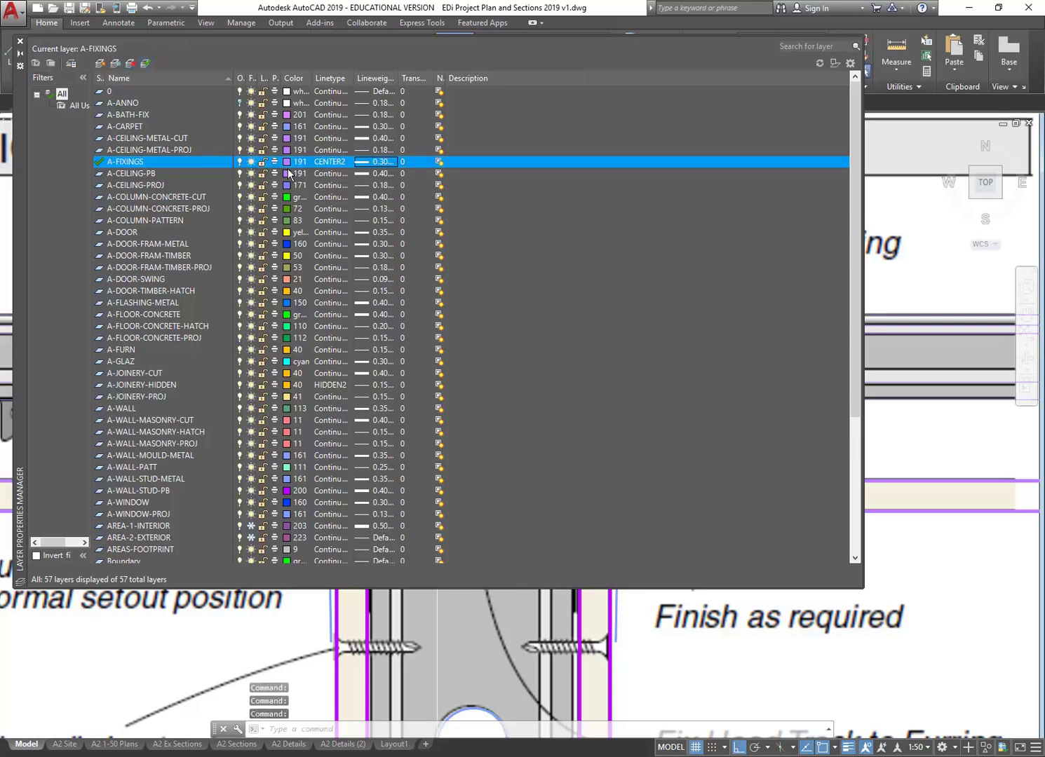
Step: Set the A-FIXINGS layer's colour to index 211 and close the layer manager
left_click(287, 164)
left_click(589, 352)
left_click(599, 354)
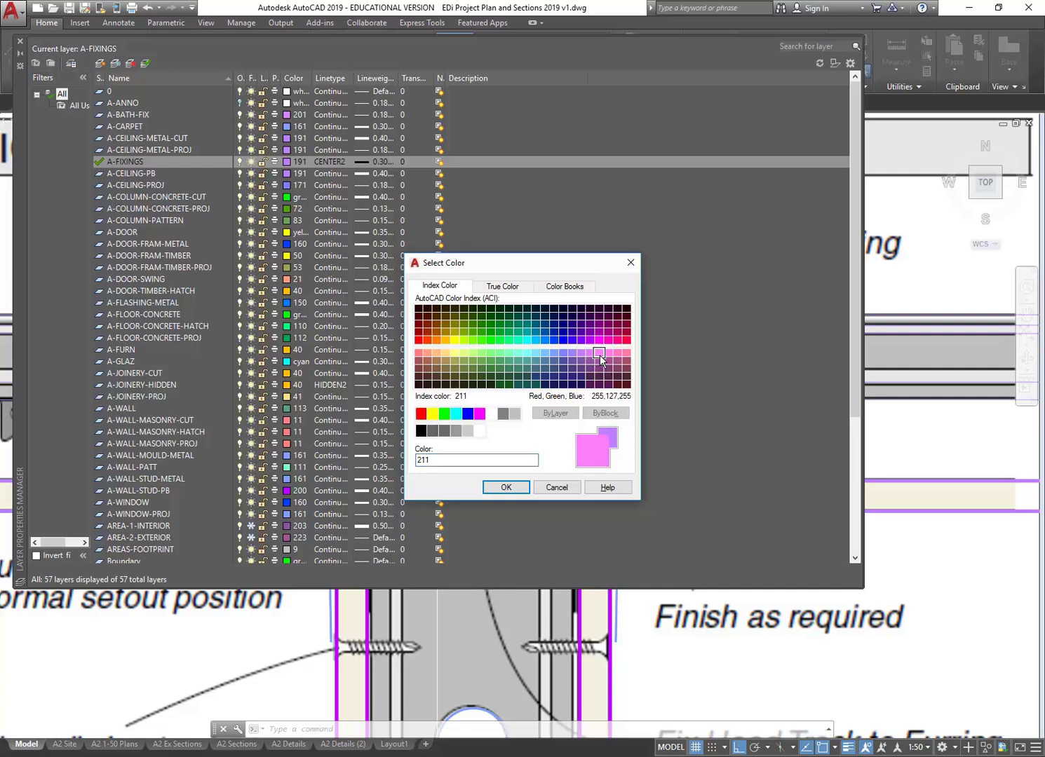
left_click(504, 486)
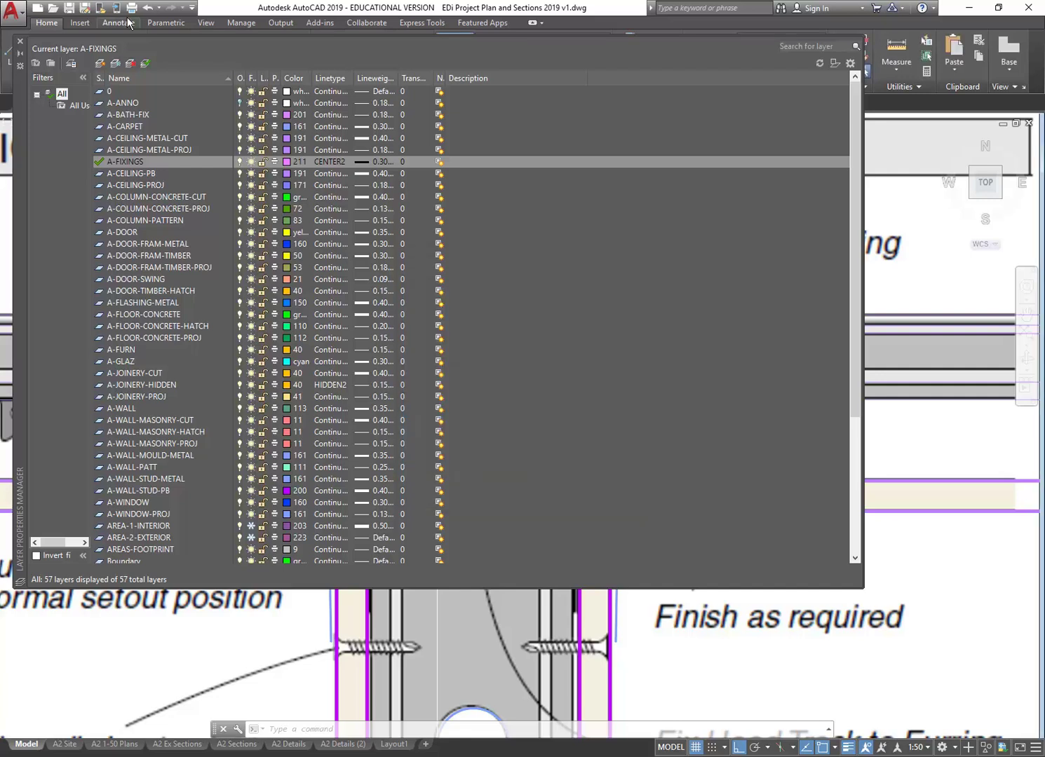
left_click(20, 41)
Step: Draw a vertical centreline from the tip of the furring channel's screw down through the ceiling sheet into the stud area
left_click(15, 49)
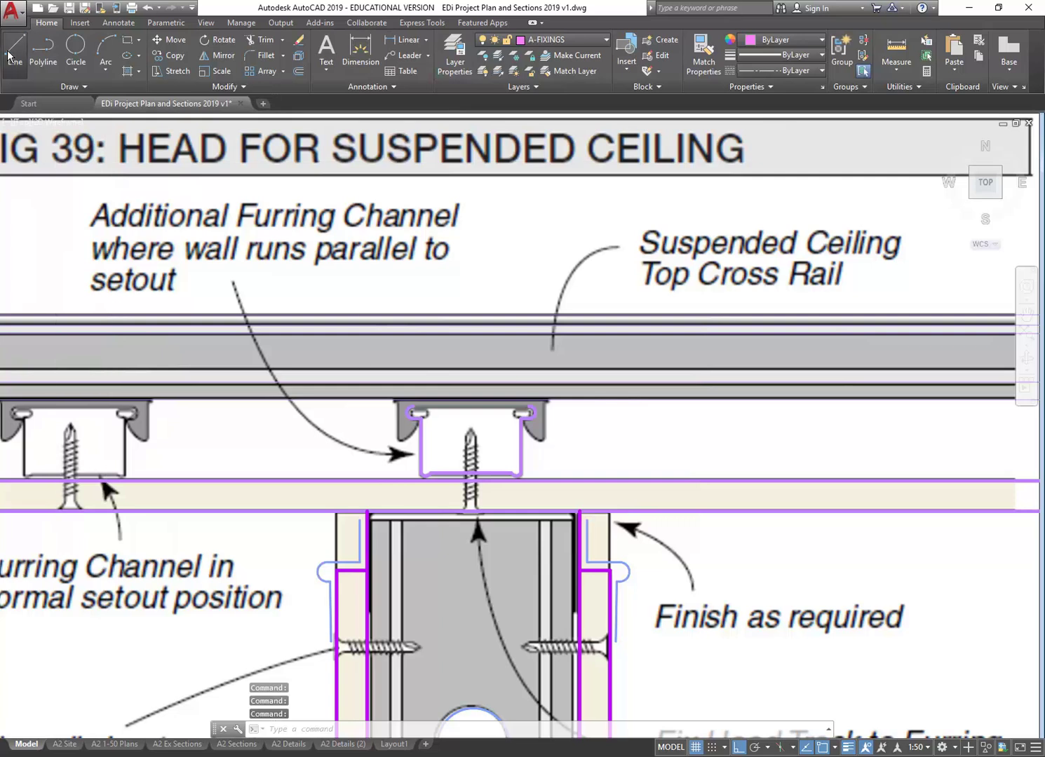
scroll(473, 458, "up", 2)
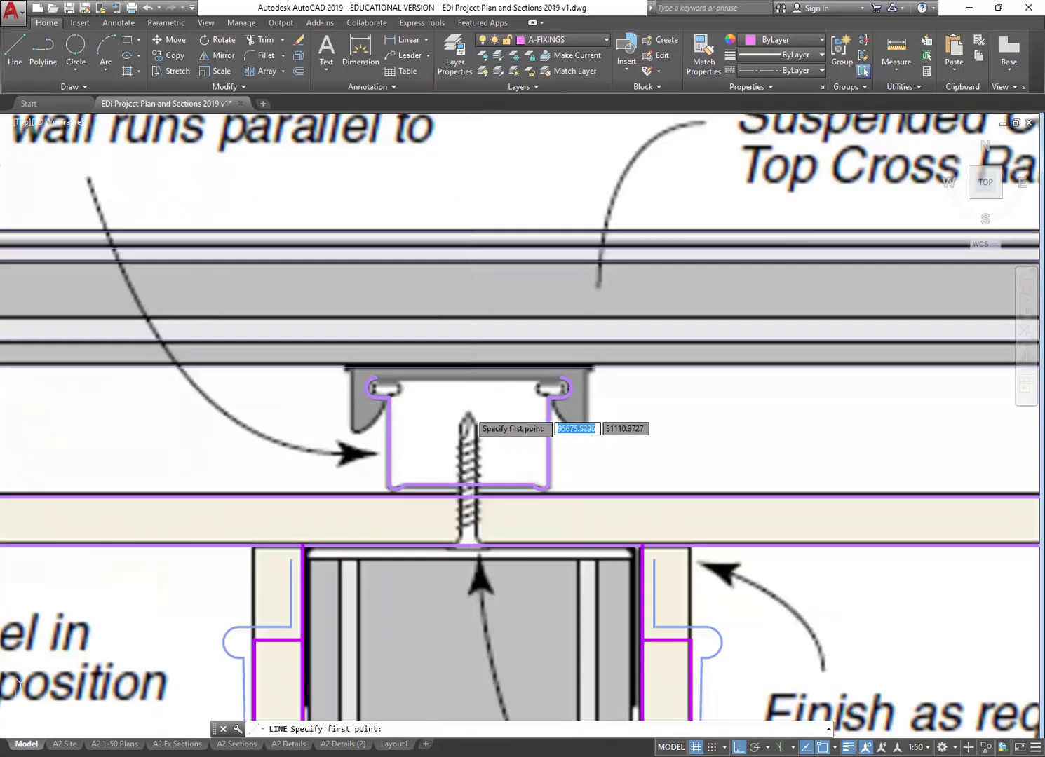
left_click(468, 413)
key("Escape")
key("Escape")
key("Escape")
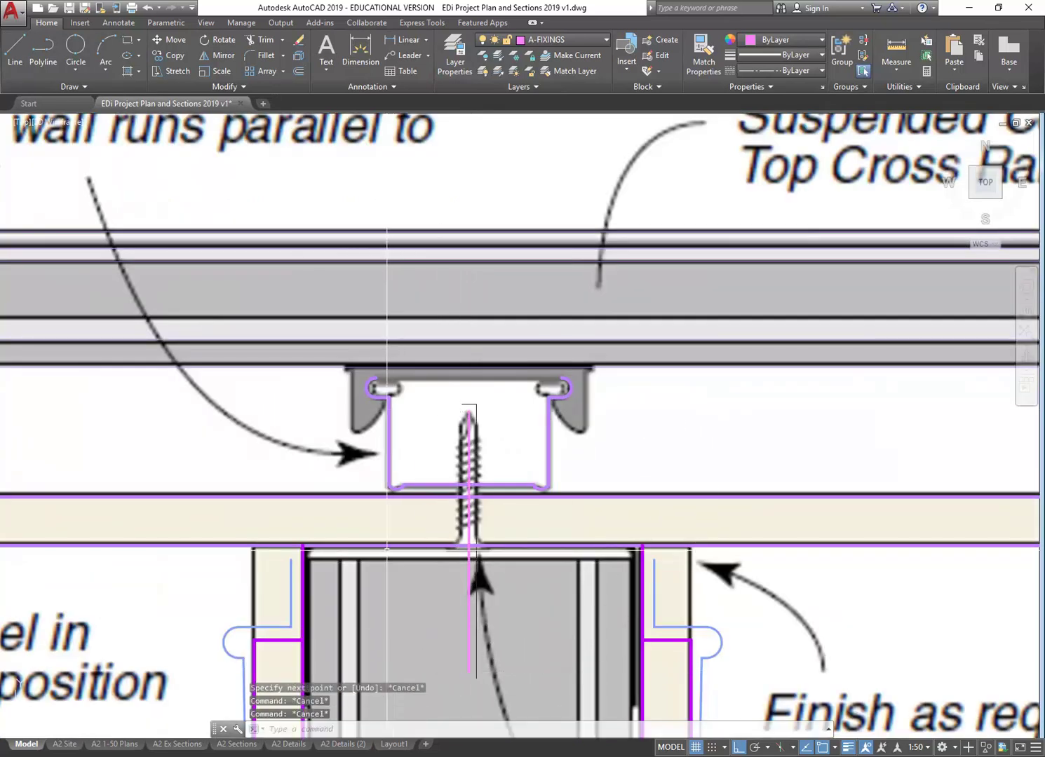
scroll(395, 552, "down", 4)
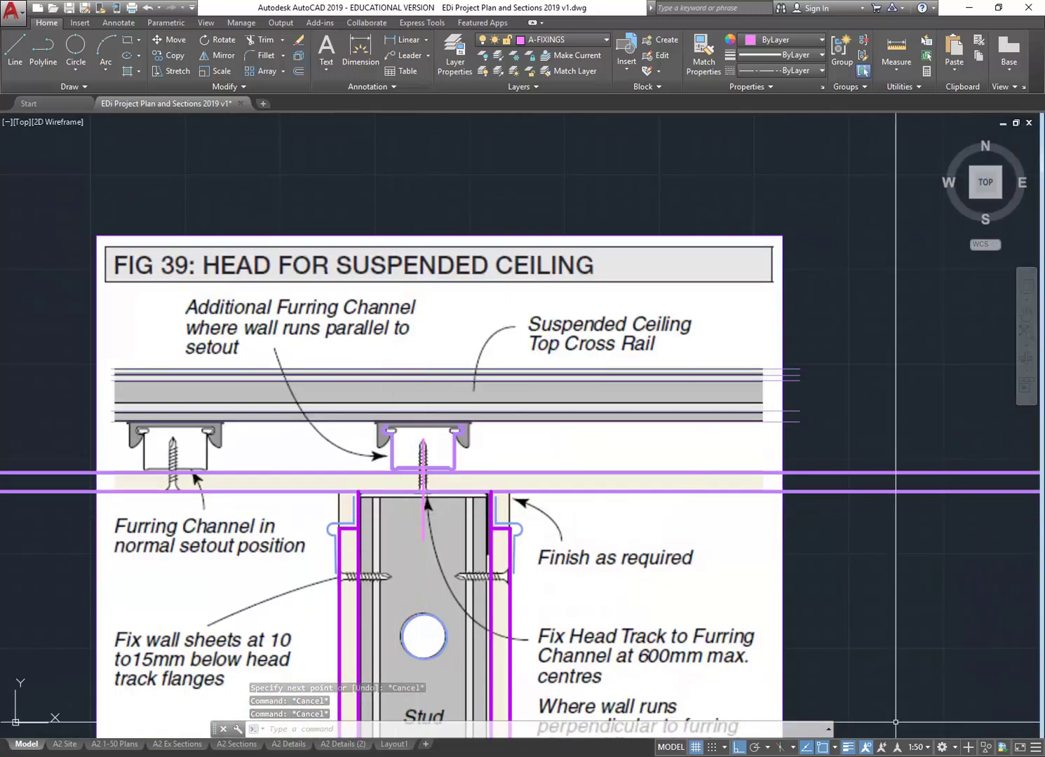
left_click(927, 749)
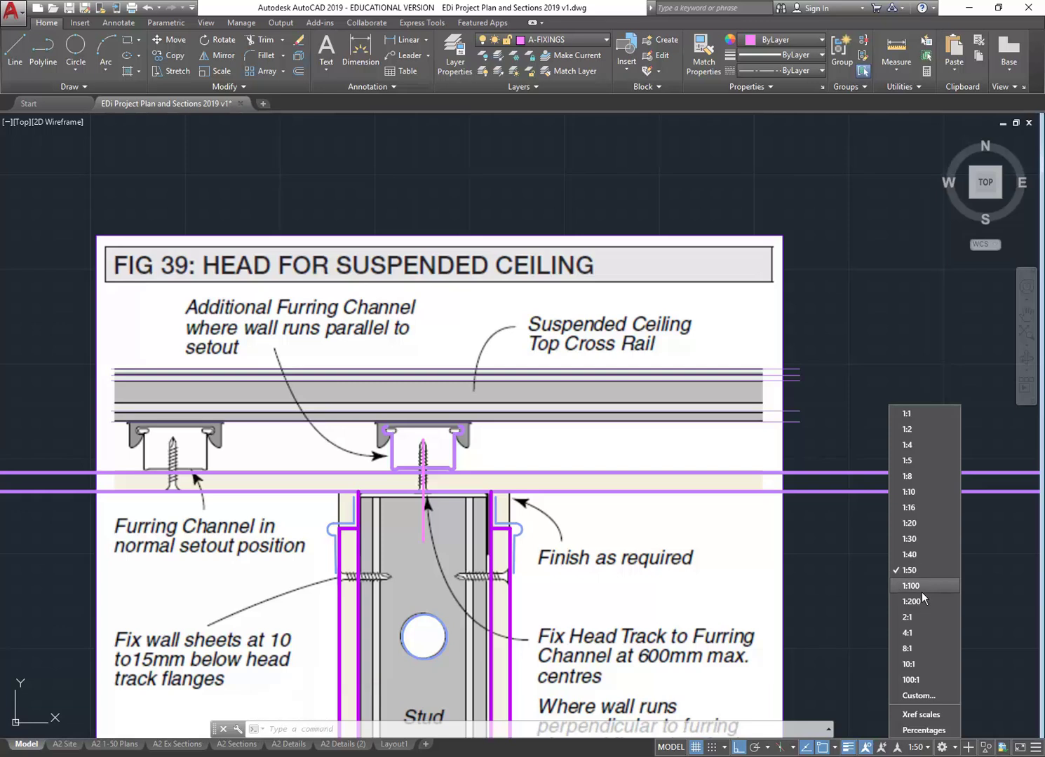
key("Escape")
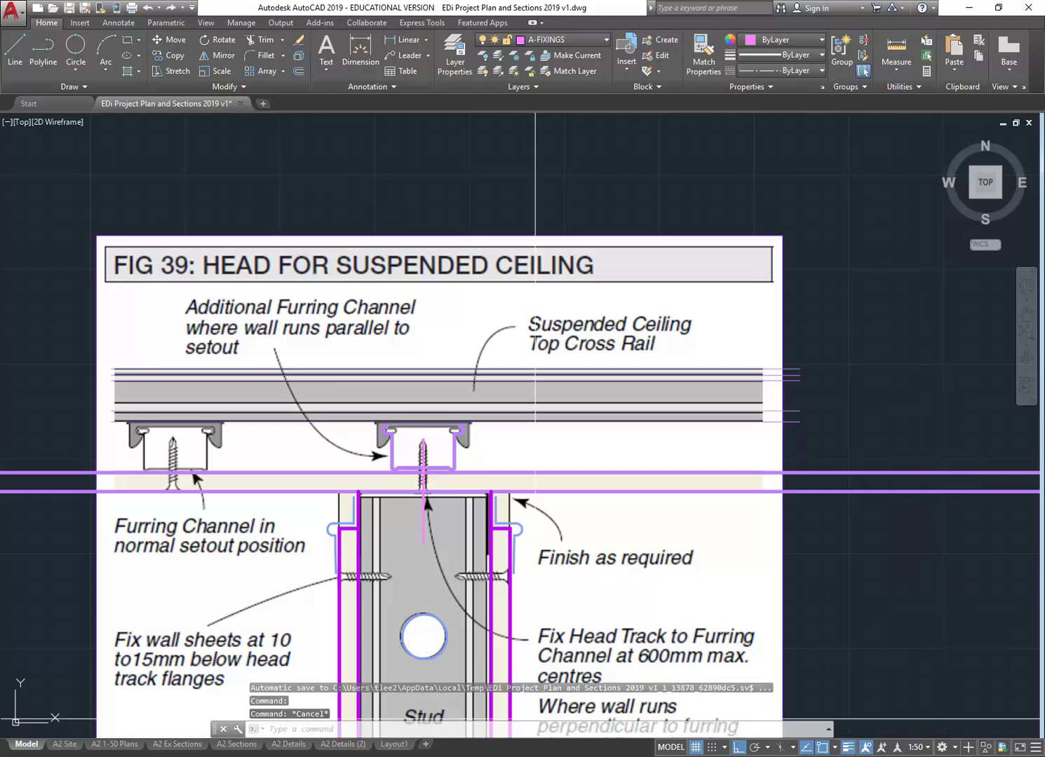
Step: Switch to the A2 Details layout
left_click(282, 745)
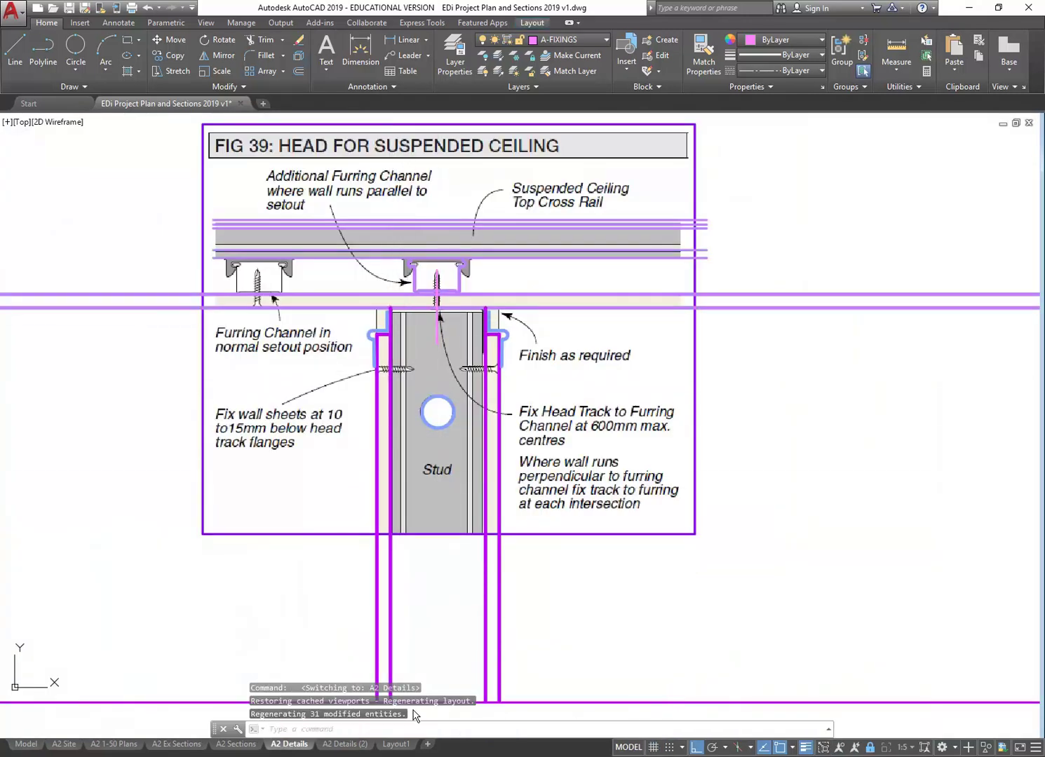
Step: Try to stretch the screw centreline's lower end further down the stud, and undo the grip edit
left_click(437, 323)
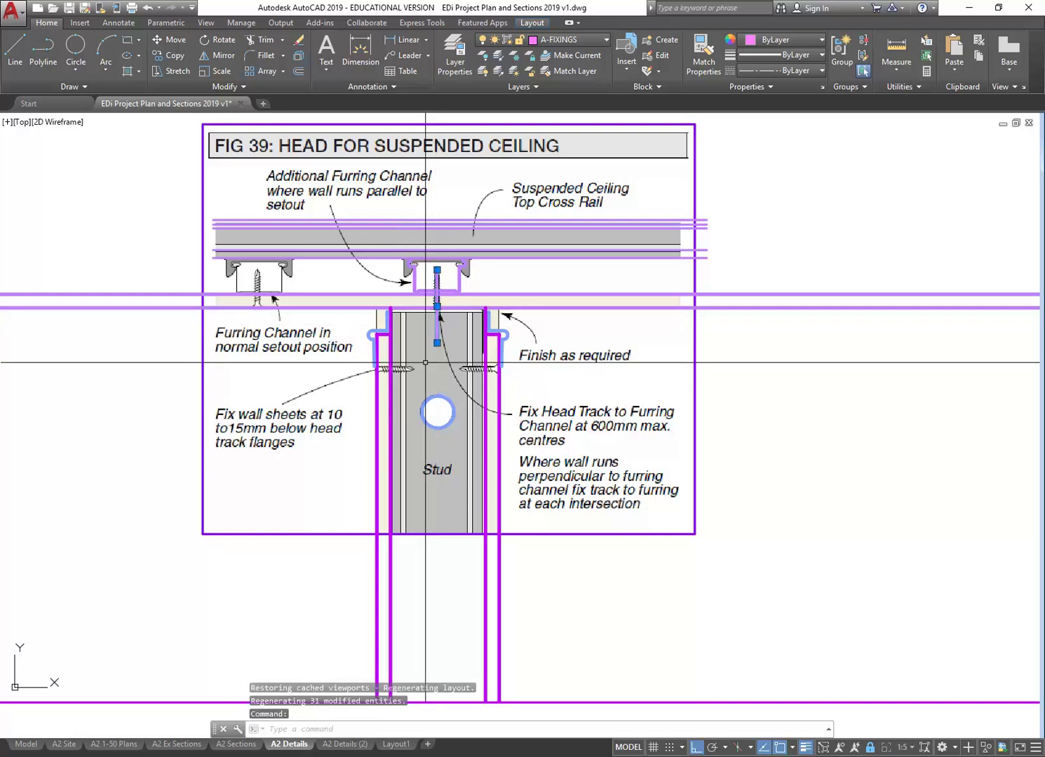
left_click(436, 344)
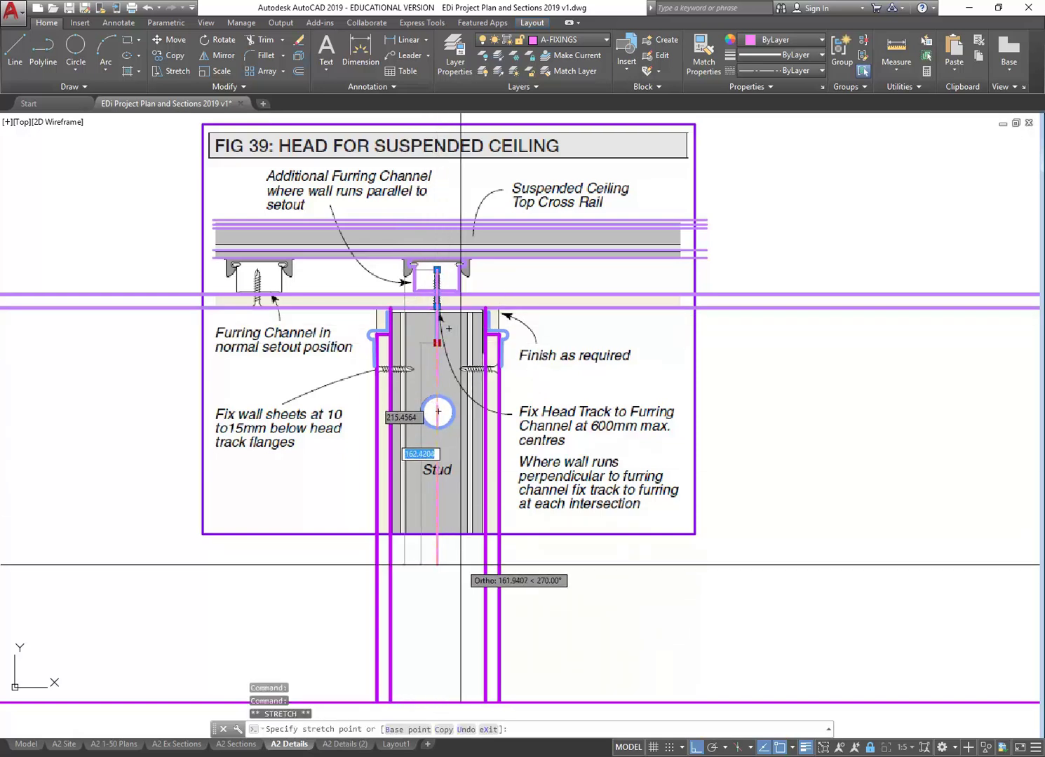
key("Escape")
key("Escape")
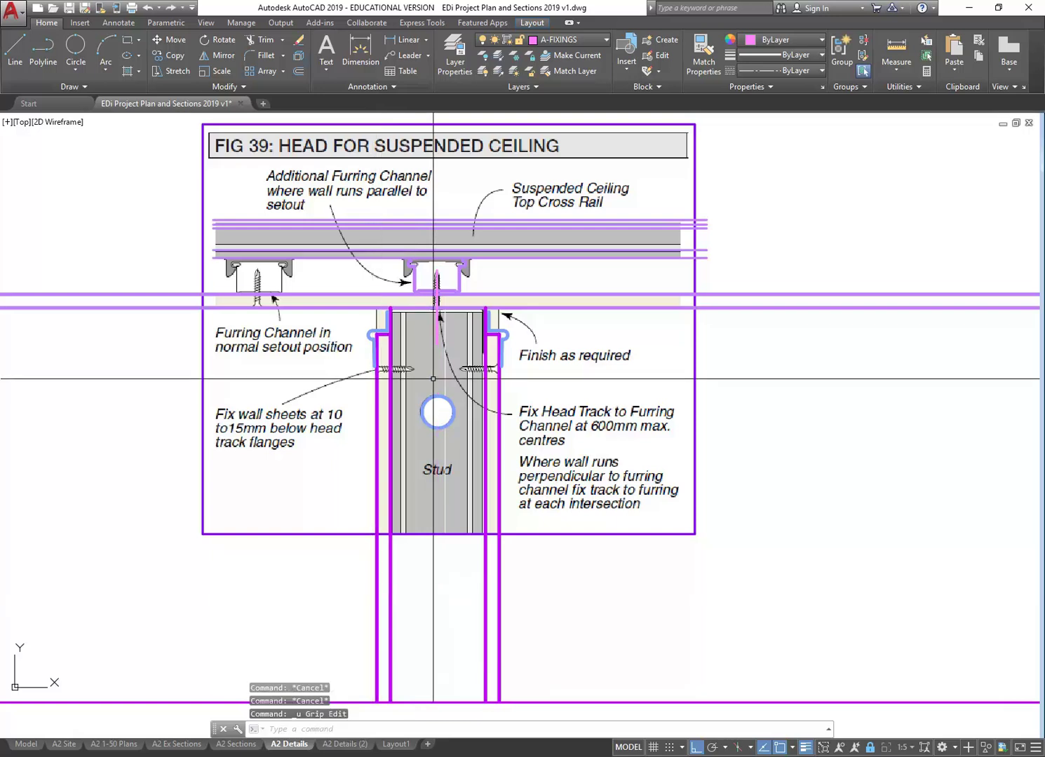
key("ctrl+z")
Step: Review the centre linetypes available for the A-FIXINGS layer, keep CENTER2 assigned and close the layer manager
left_click(454, 53)
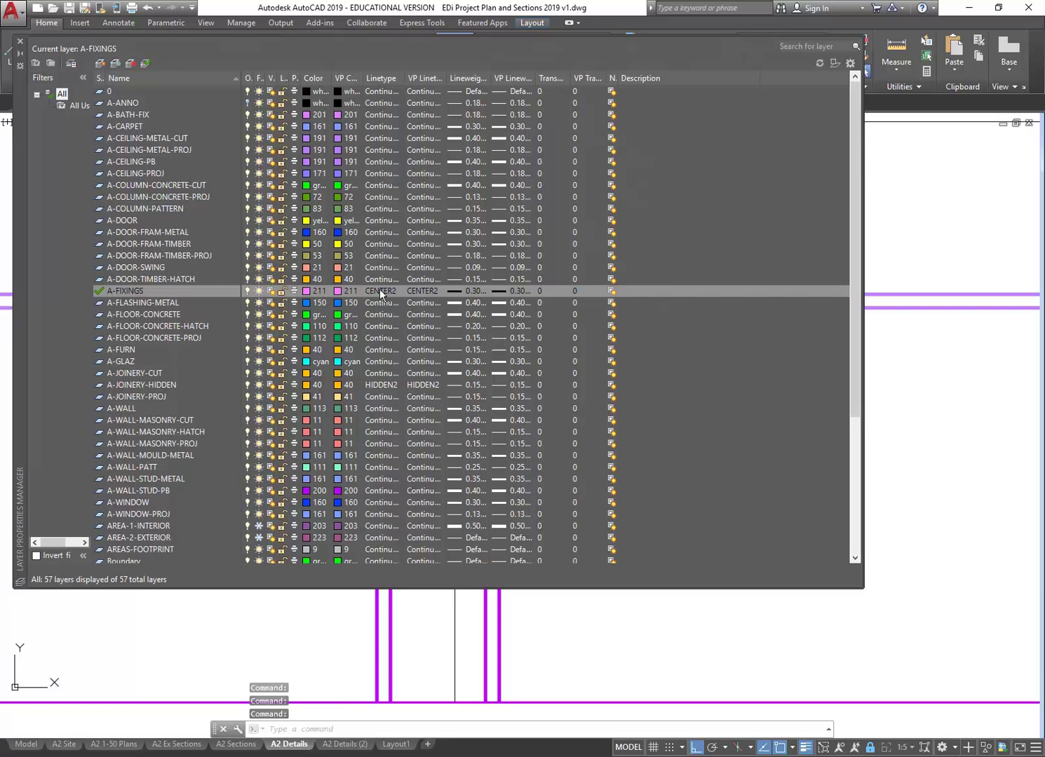
left_click(379, 290)
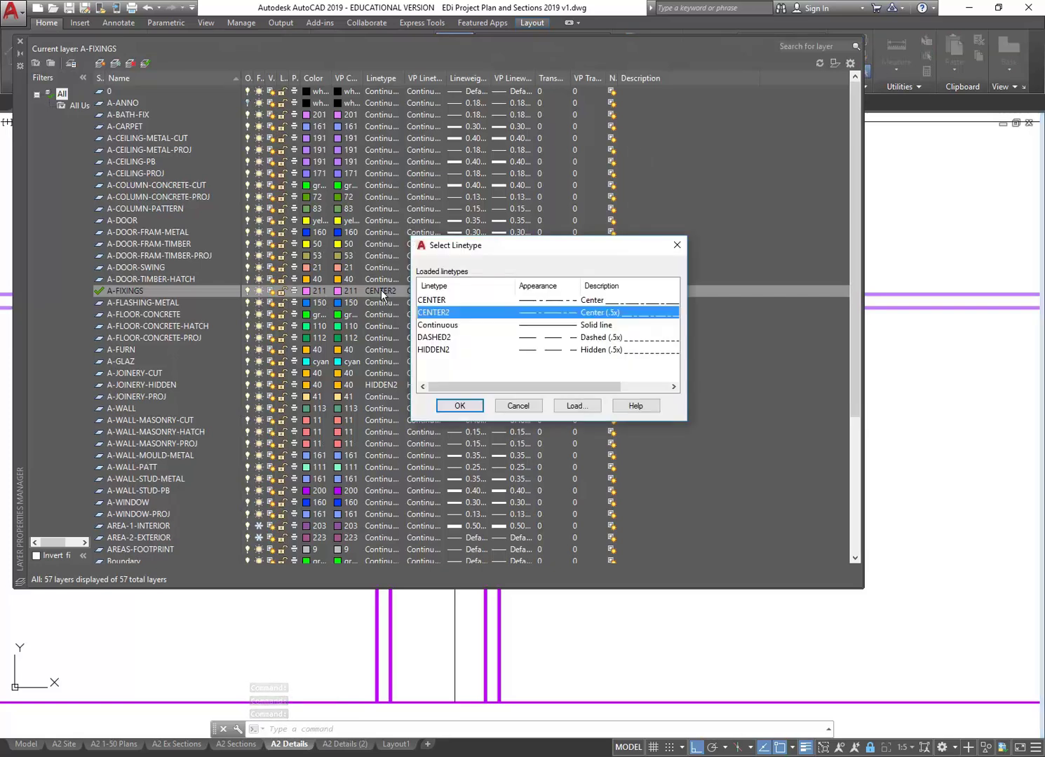
left_click(576, 406)
left_click_drag(672, 309, 670, 327)
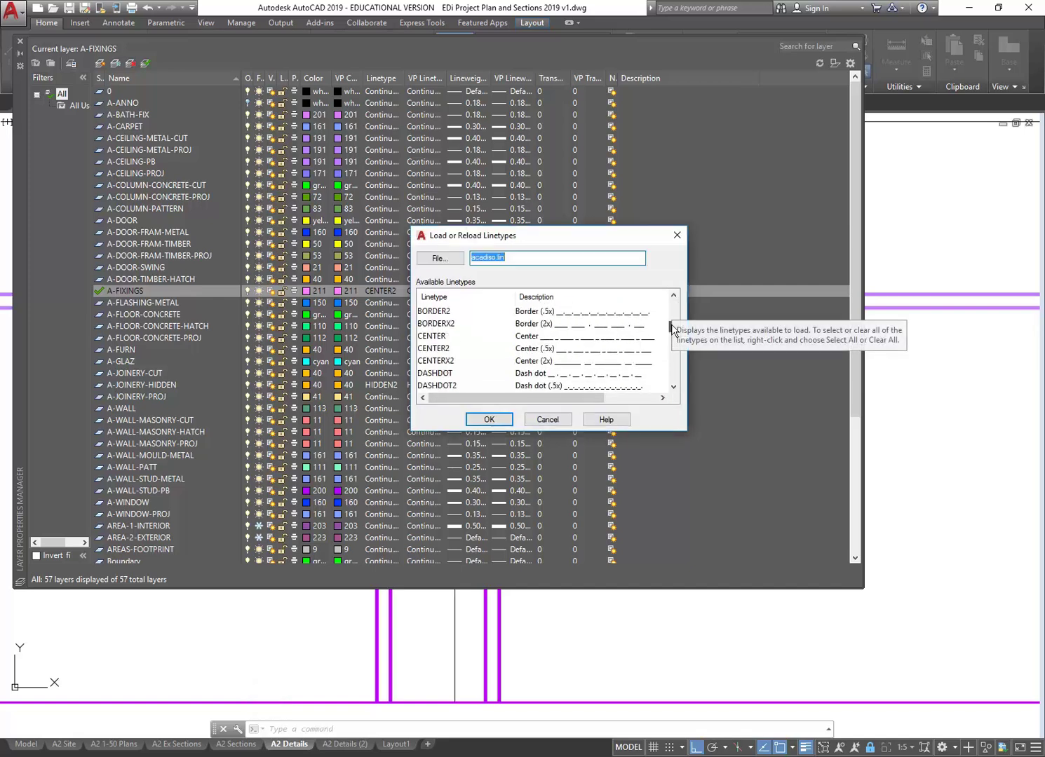
left_click(439, 362)
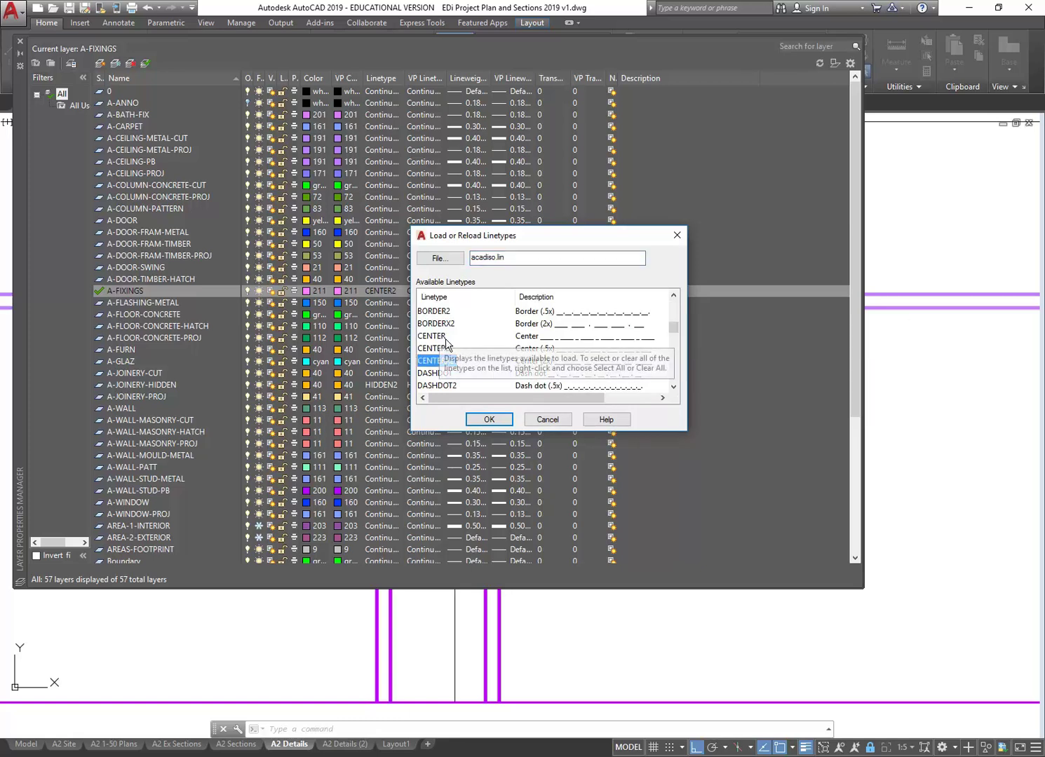
left_click(430, 327)
left_click(432, 336)
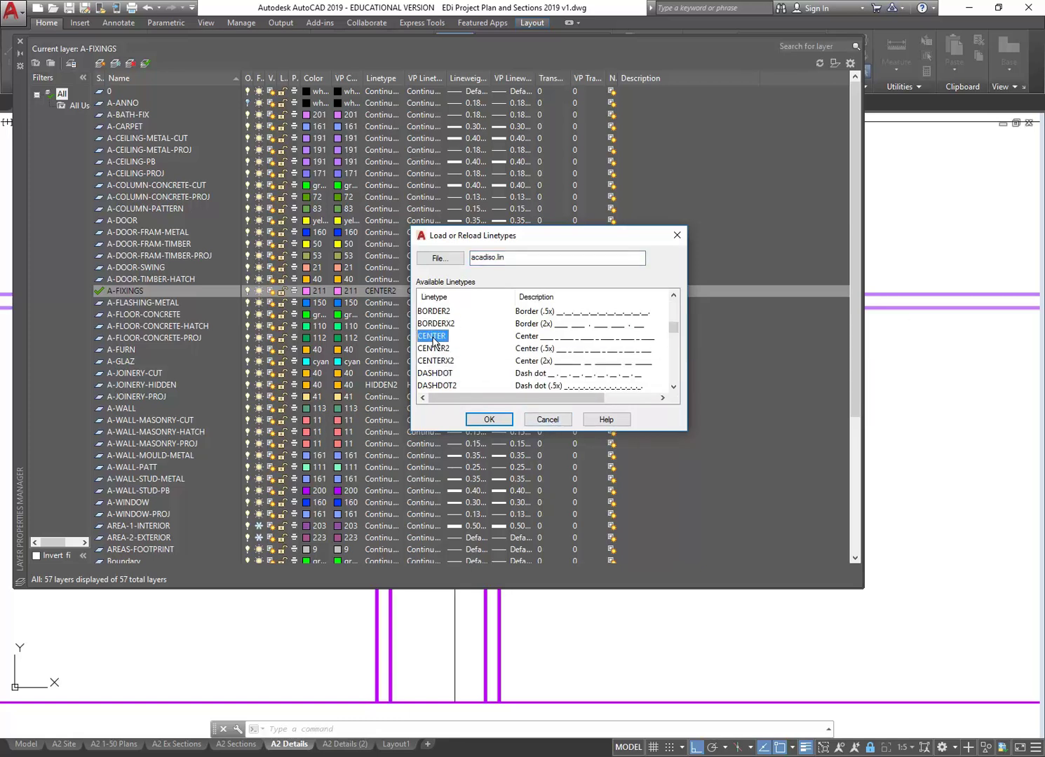
scroll(673, 326, "up", 4)
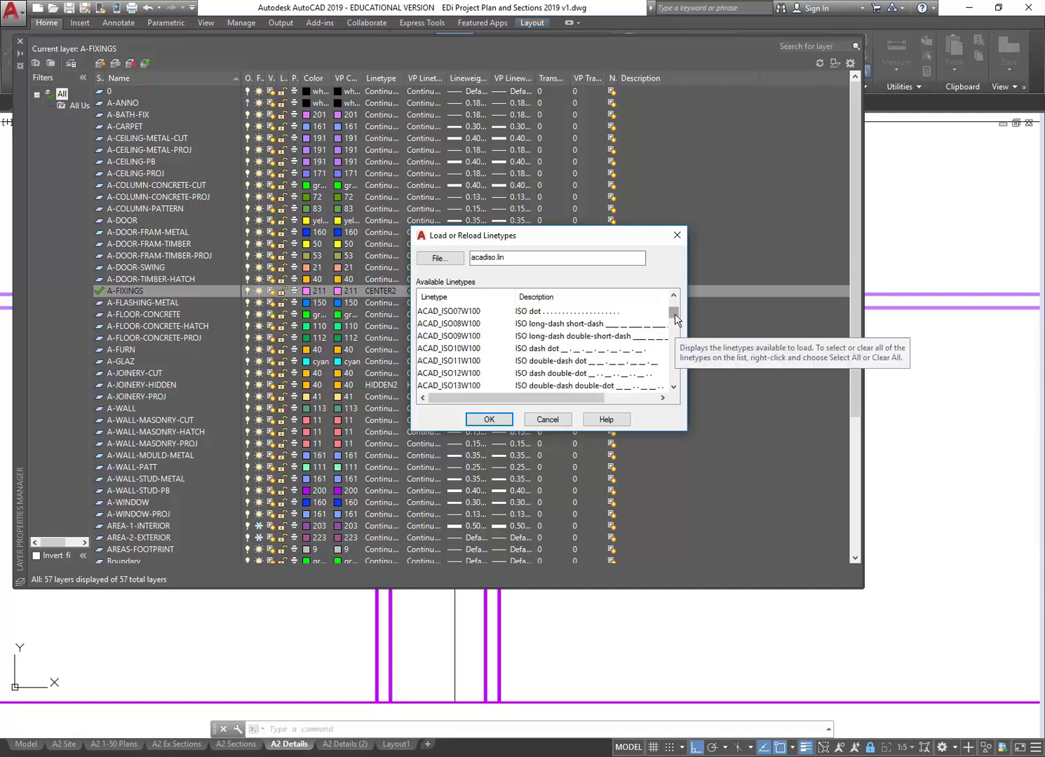
left_click(489, 419)
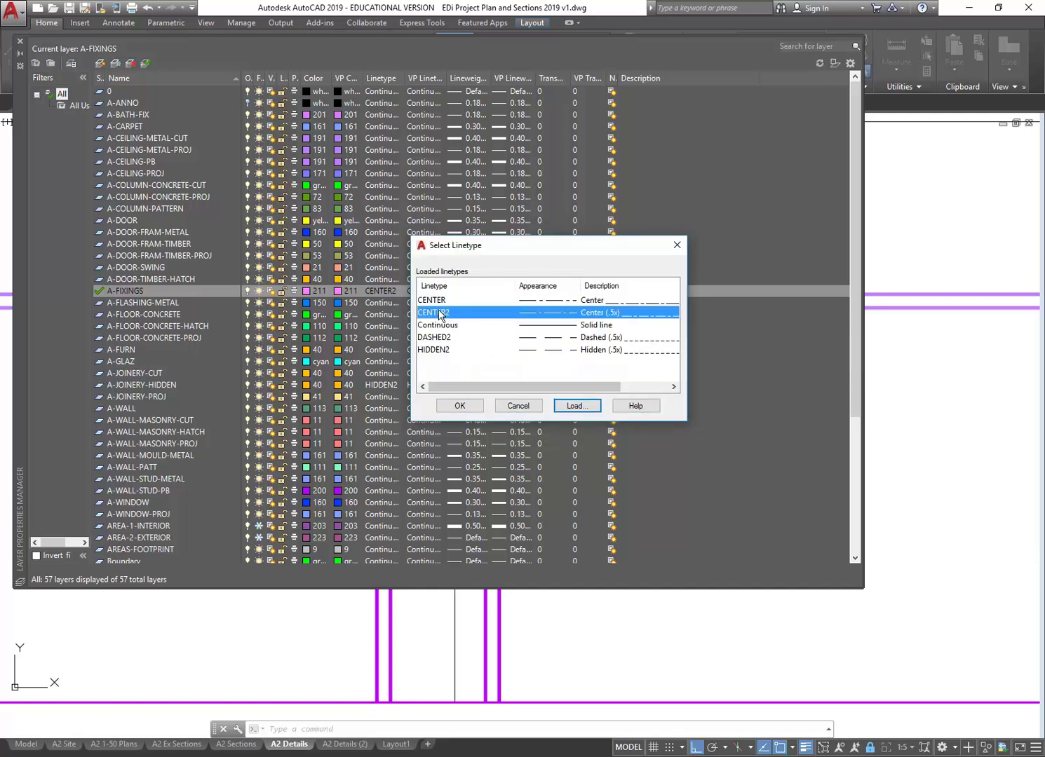
left_click(457, 406)
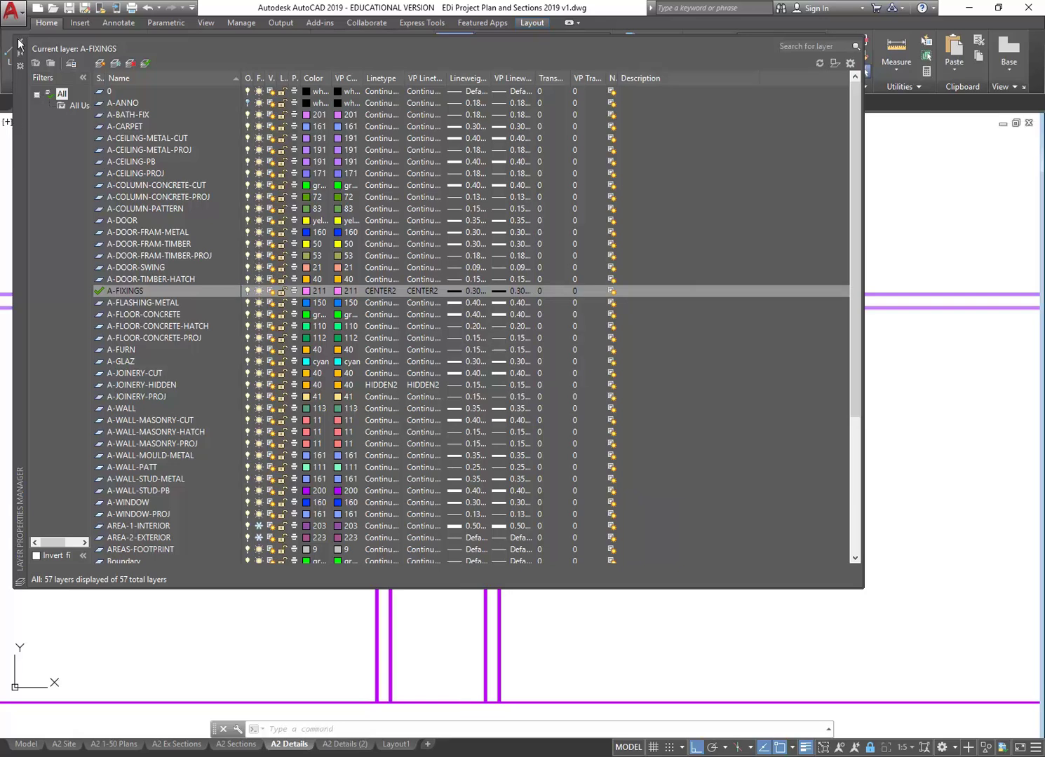
left_click(20, 41)
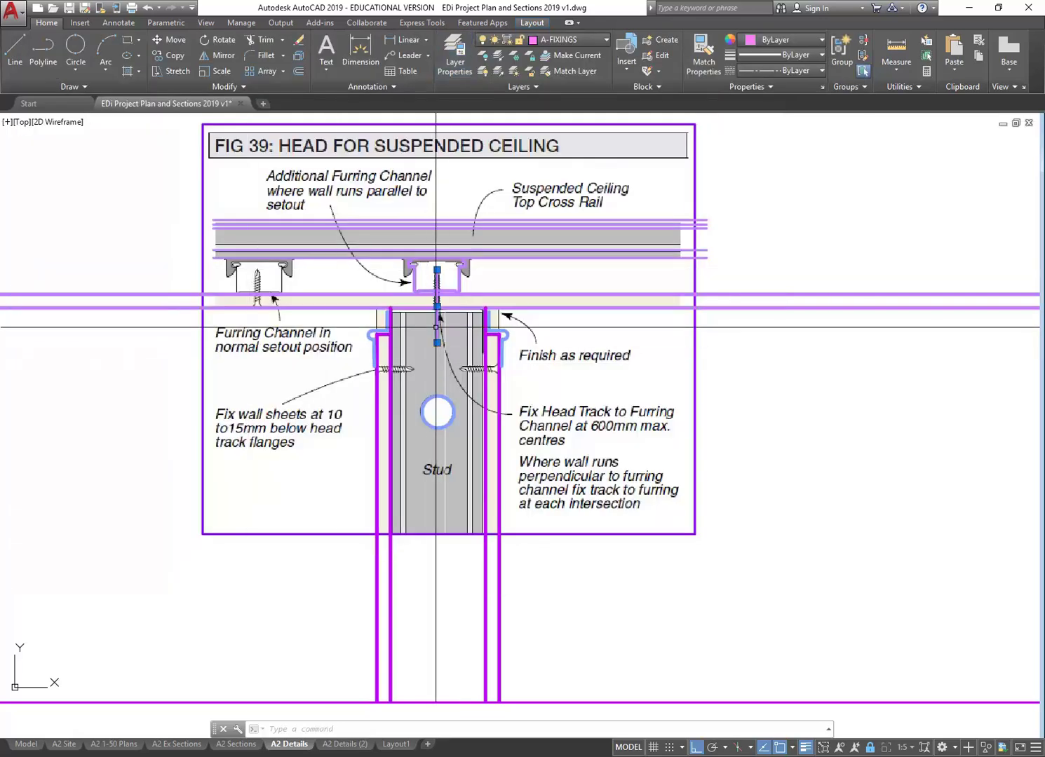
Step: Open the properties of the selected screw centreline and set its linetype scale to 0.2
right_click(435, 316)
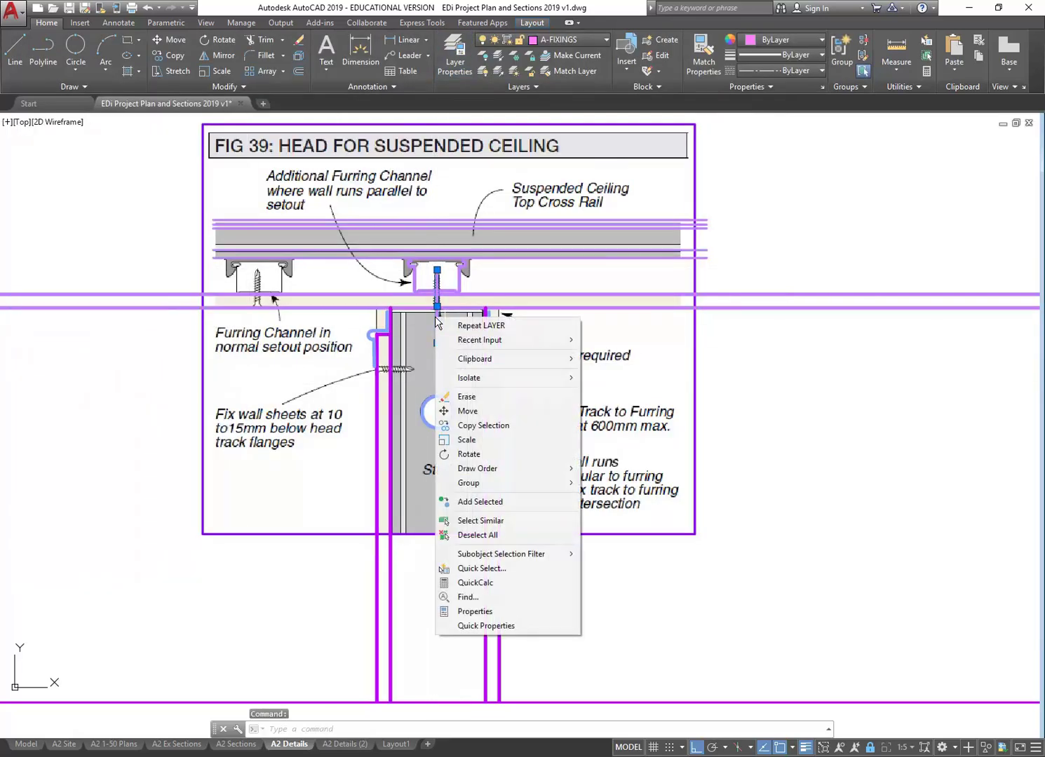
left_click(466, 612)
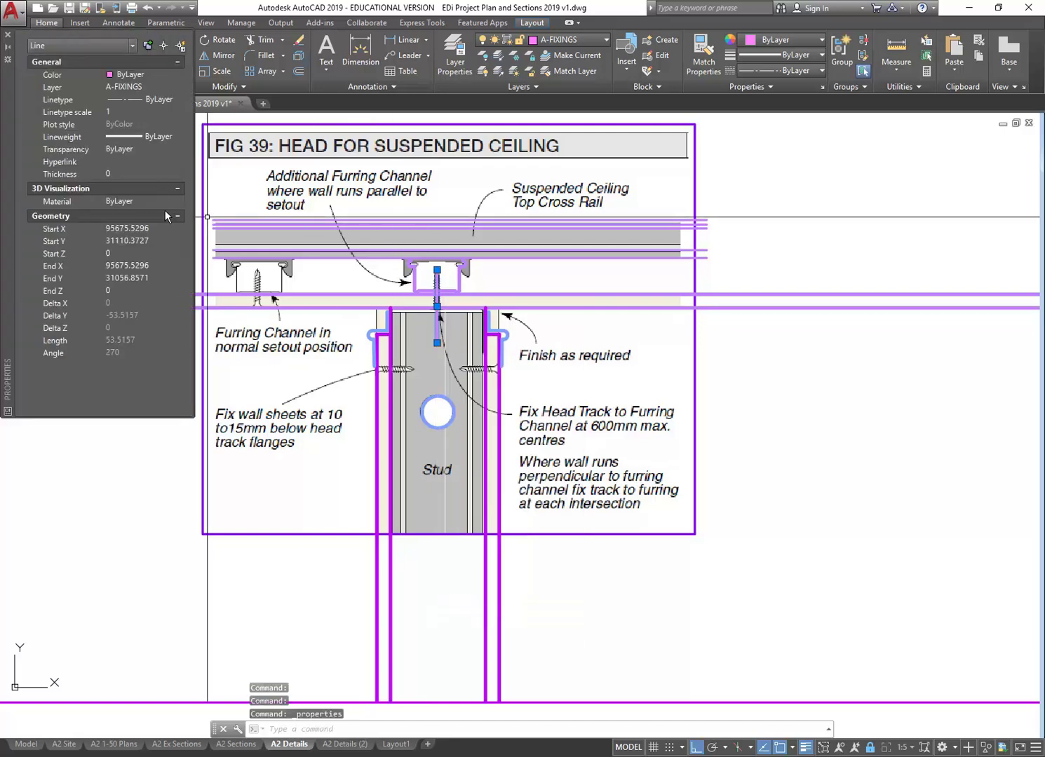
left_click(128, 112)
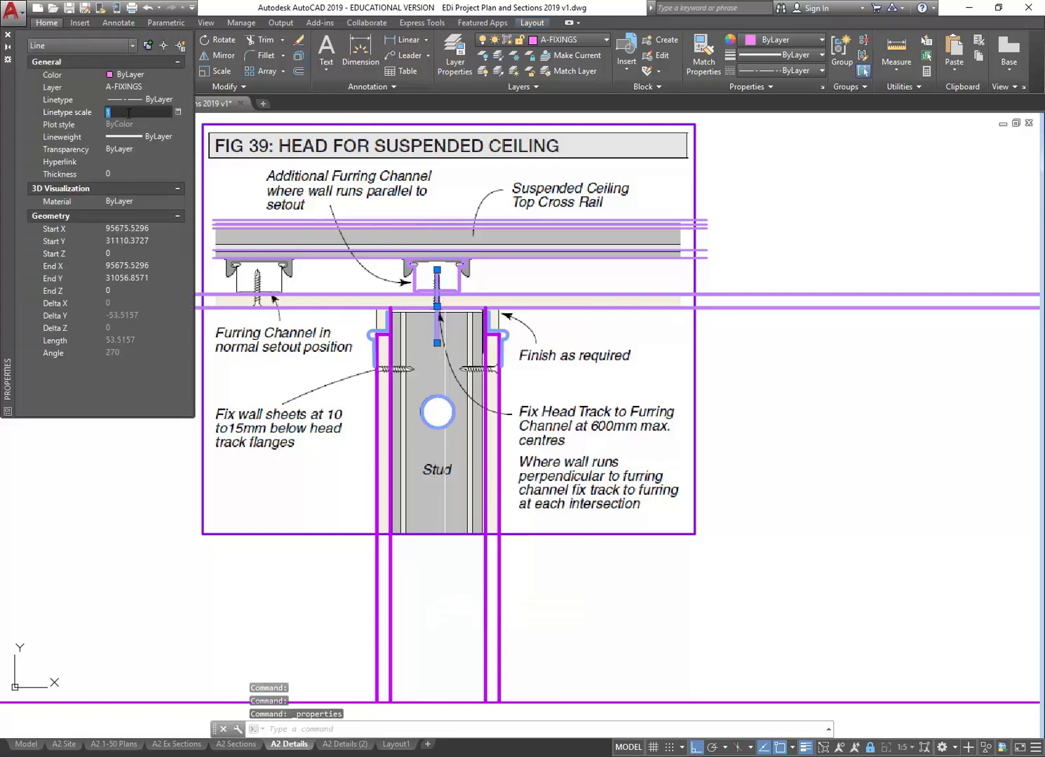
type("0.2")
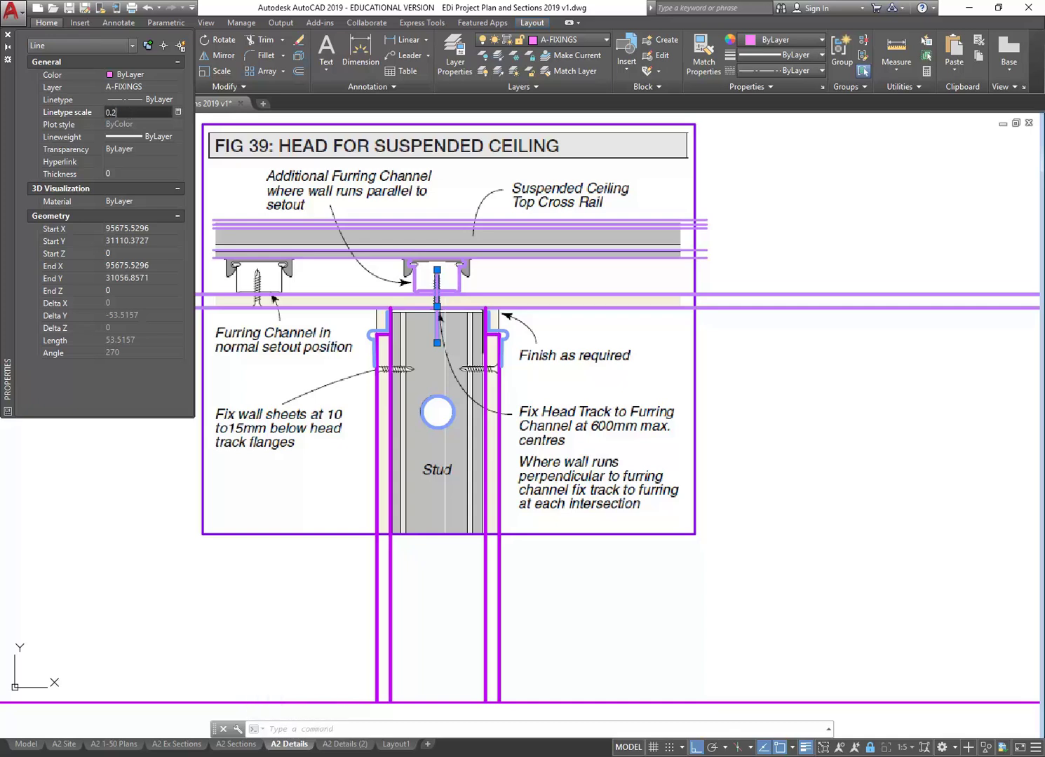
key("Return")
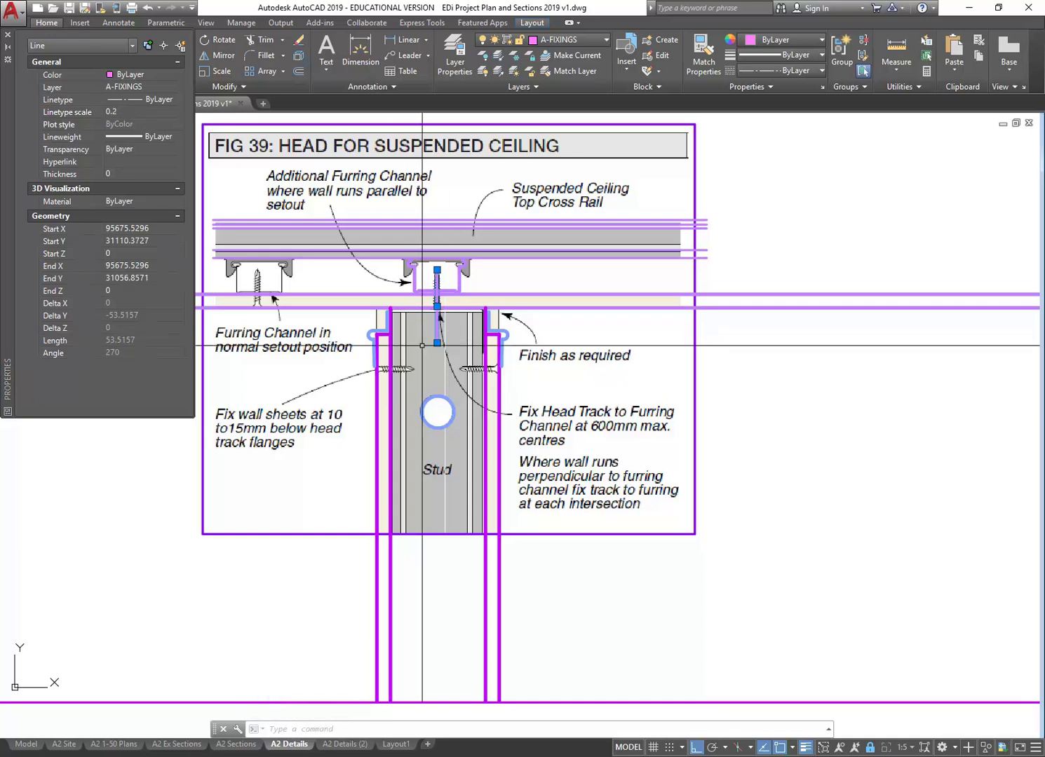
Step: Try linetype scales of 5, 10 and 0.1 on the screw centreline
left_click(130, 113)
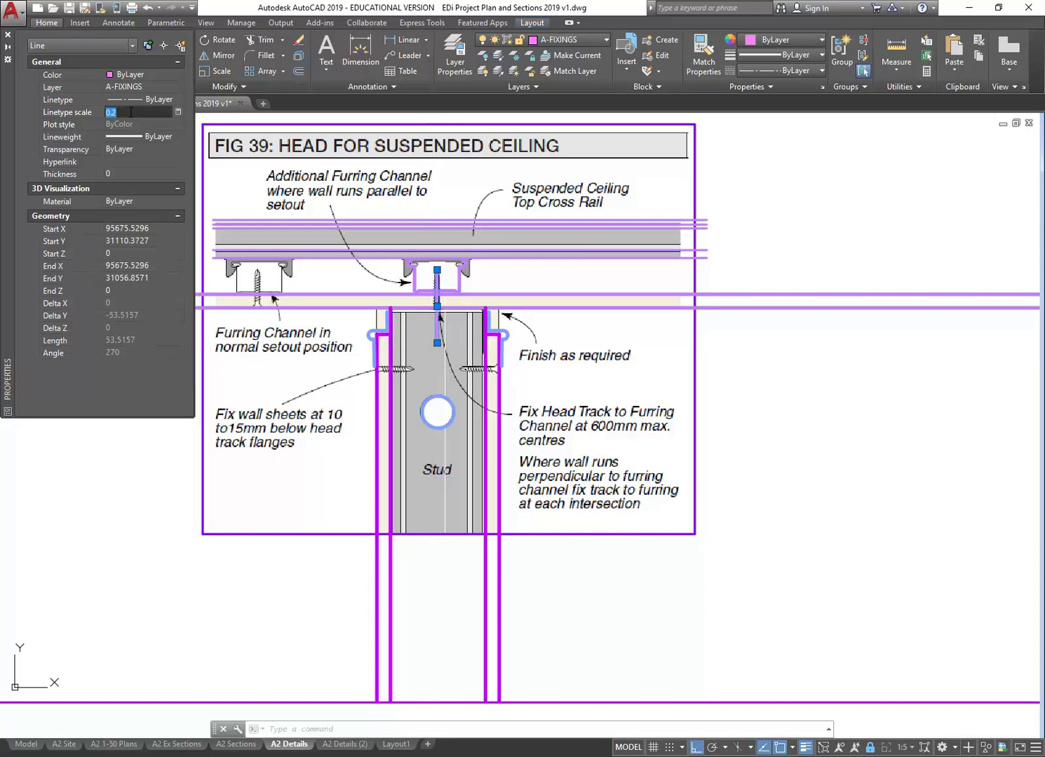
type("5")
key("Return")
scroll(408, 285, "up", 2)
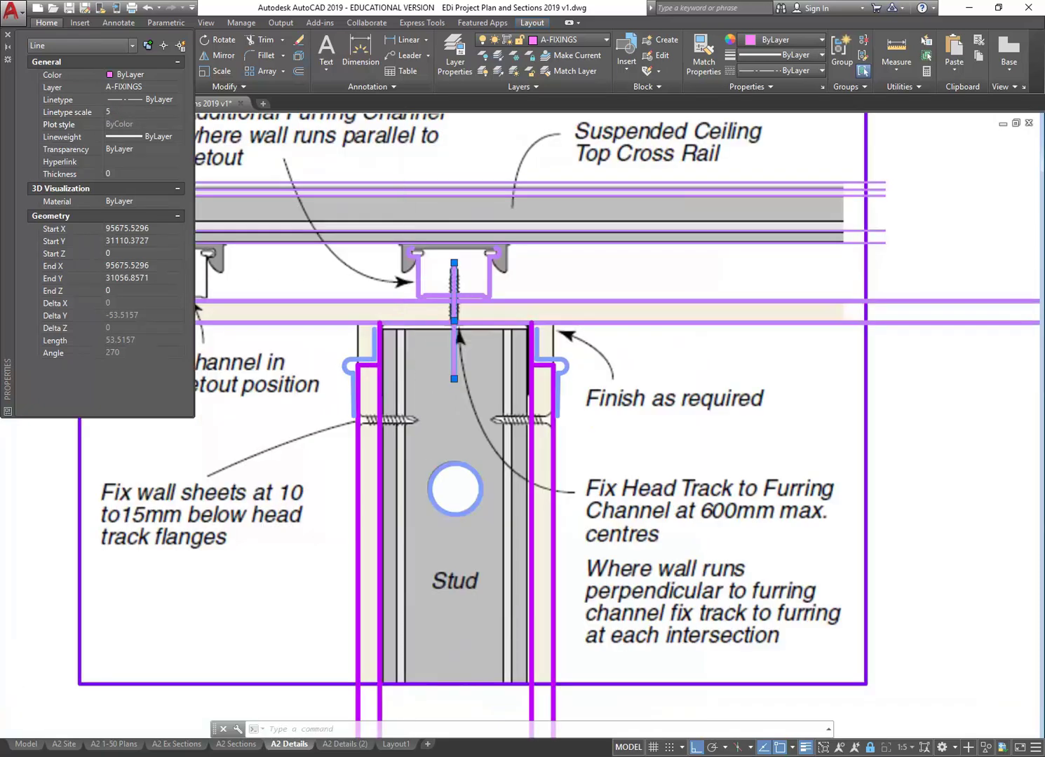
scroll(410, 284, "up", 2)
left_click(118, 112)
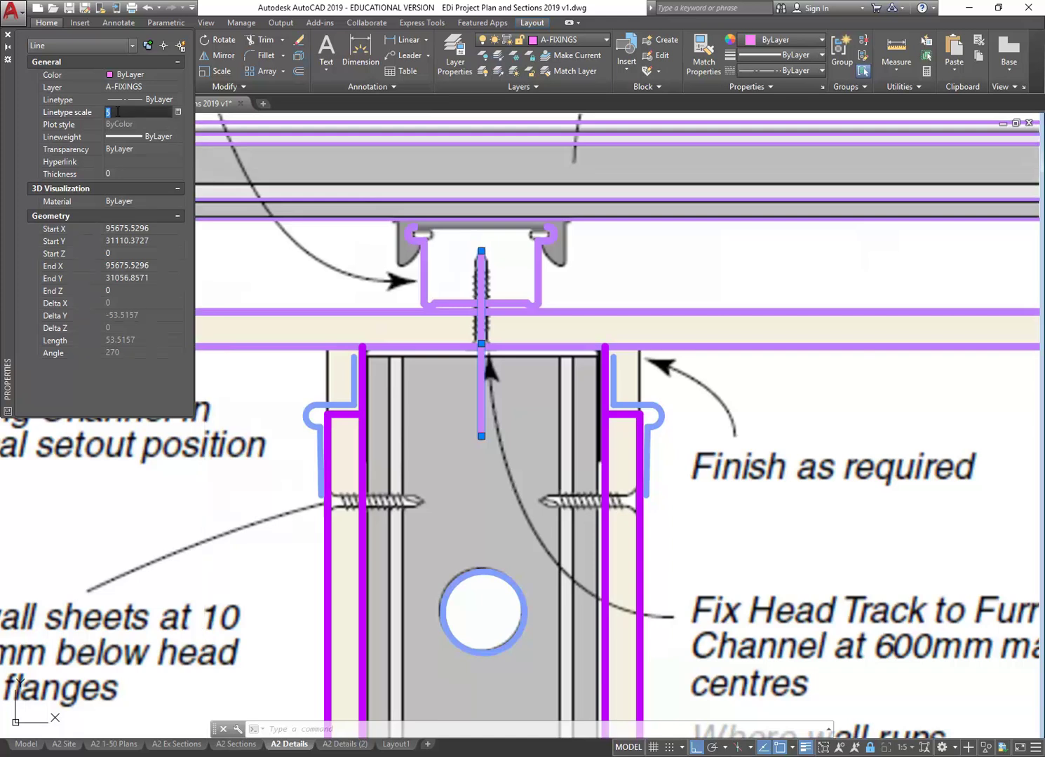
type("10")
key("Return")
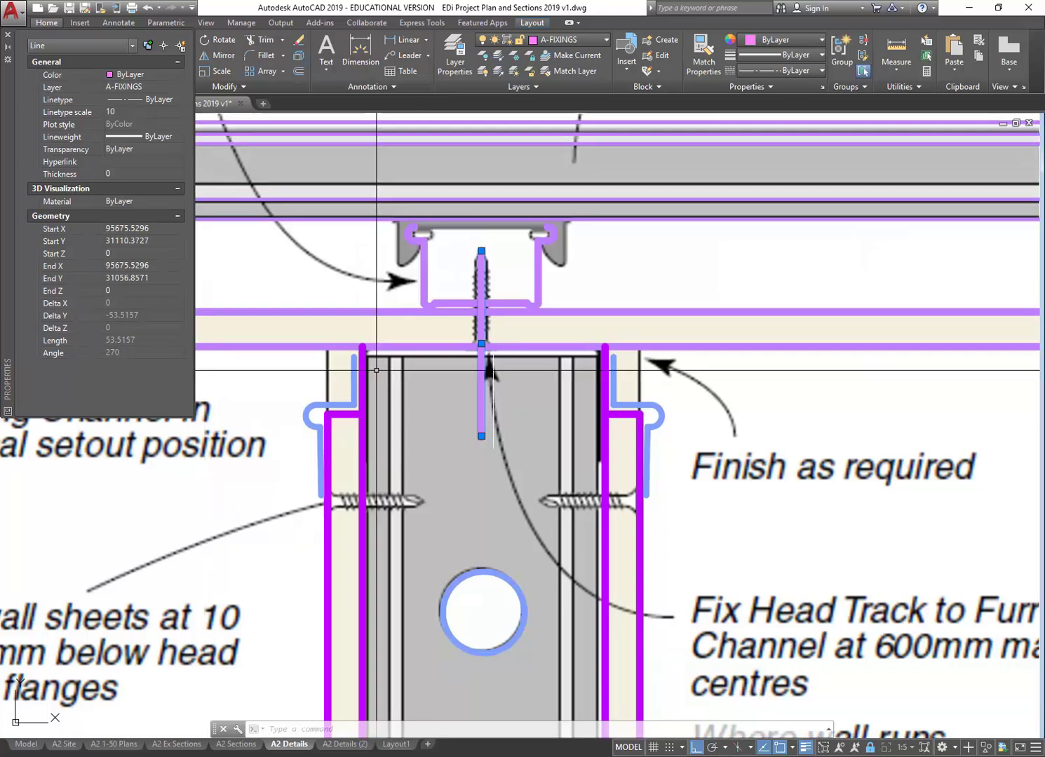
left_click(137, 112)
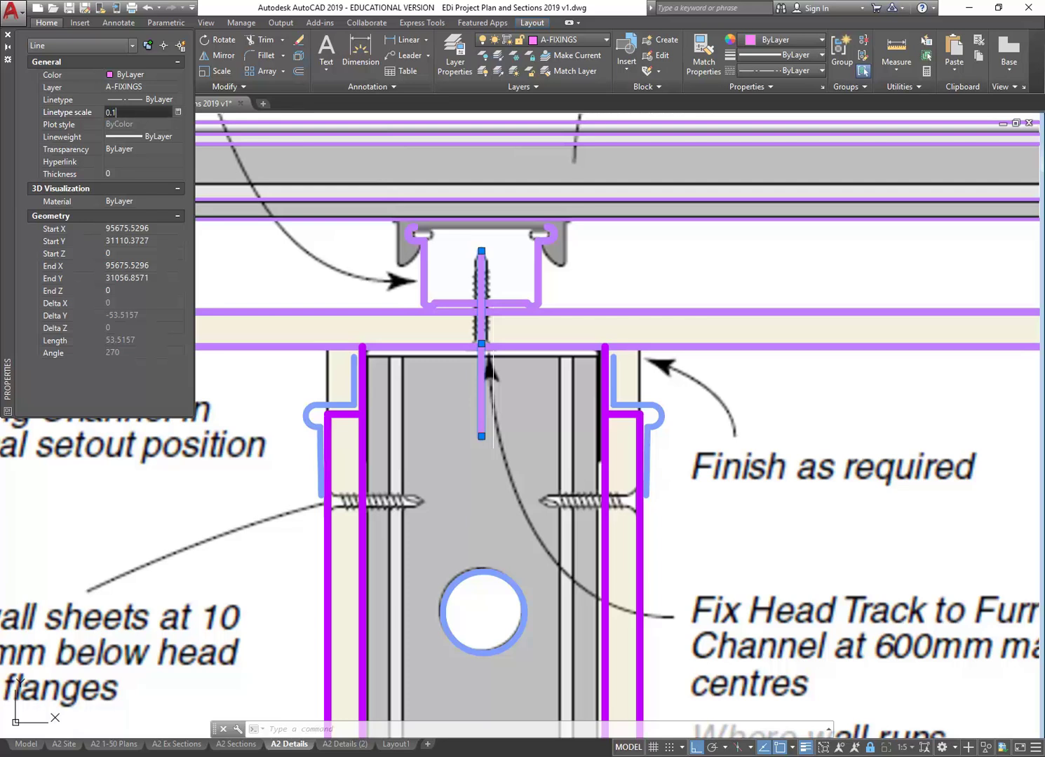
key("Return")
key("Escape")
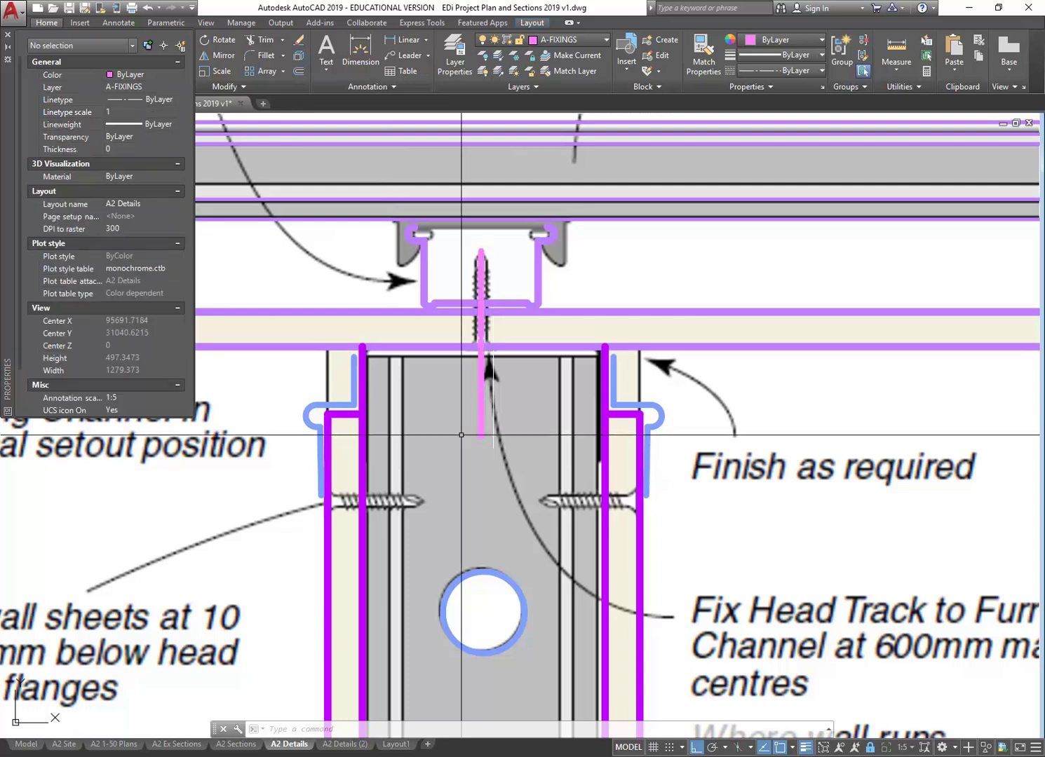
Step: Reselect the screw centreline, restore its linetype scale to 0.2 and deselect it
left_click(481, 396)
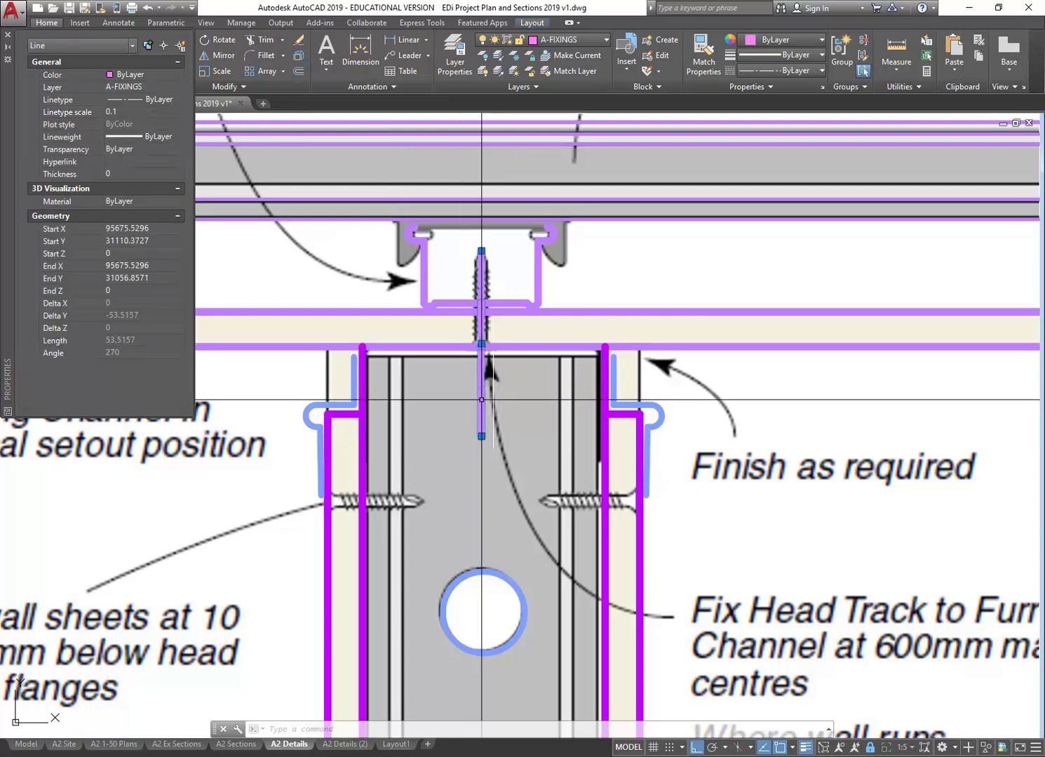
left_click(140, 113)
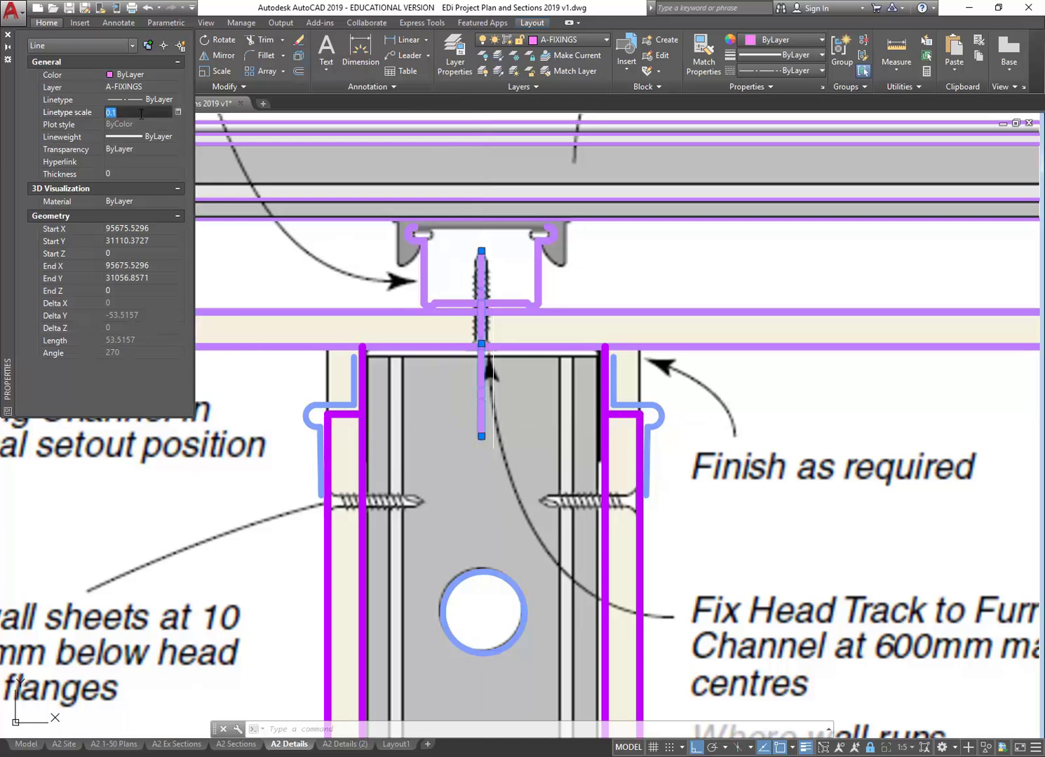
type("0.2")
key("Return")
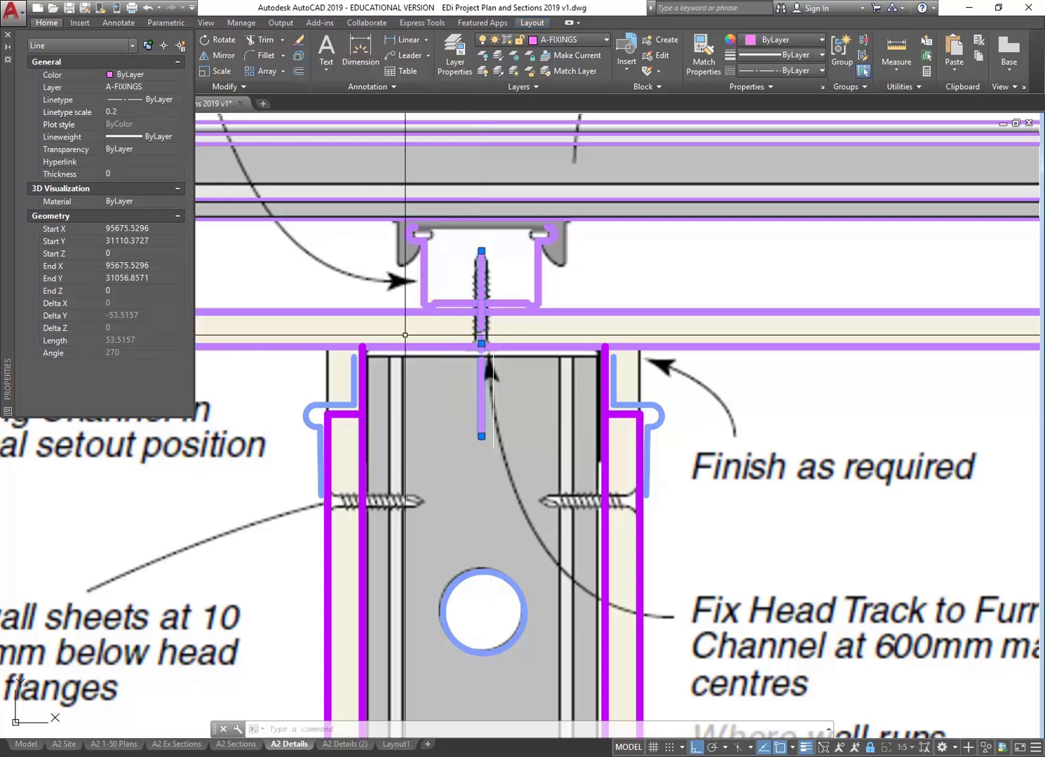
scroll(448, 322, "up", 2)
scroll(448, 322, "up", 2)
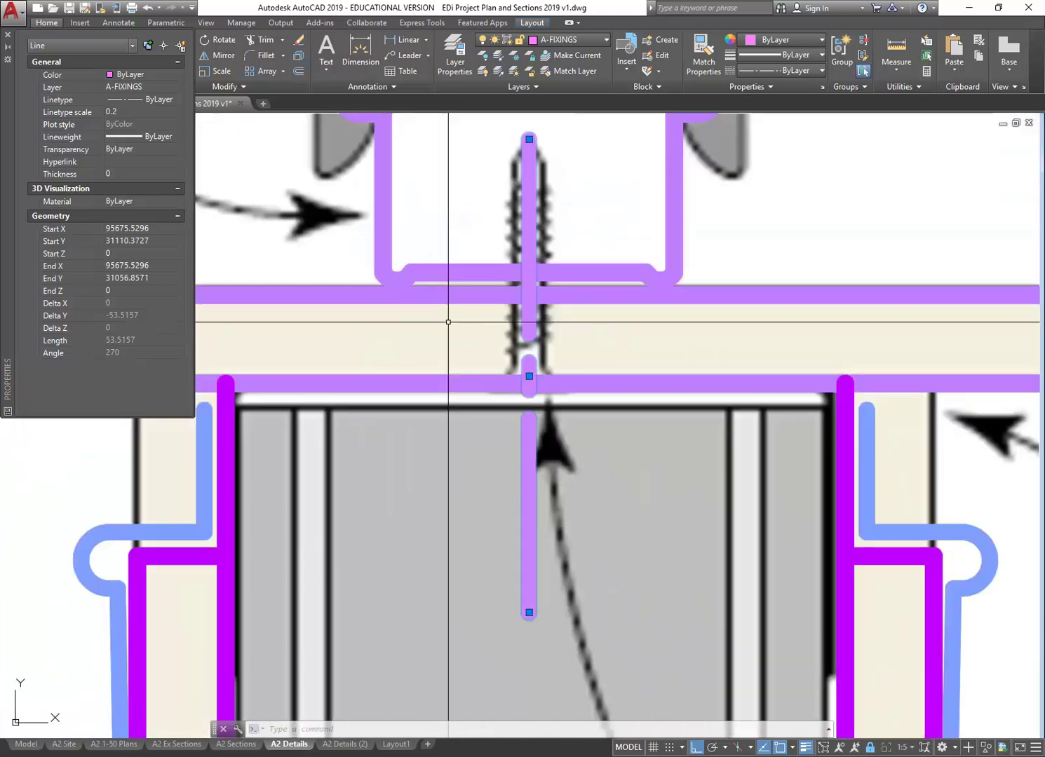
key("Escape")
Step: Lengthen the screw centreline to about 61 mm by stretching its lower end further into the stud, and start extending its upper end upward
scroll(493, 468, "down", 2)
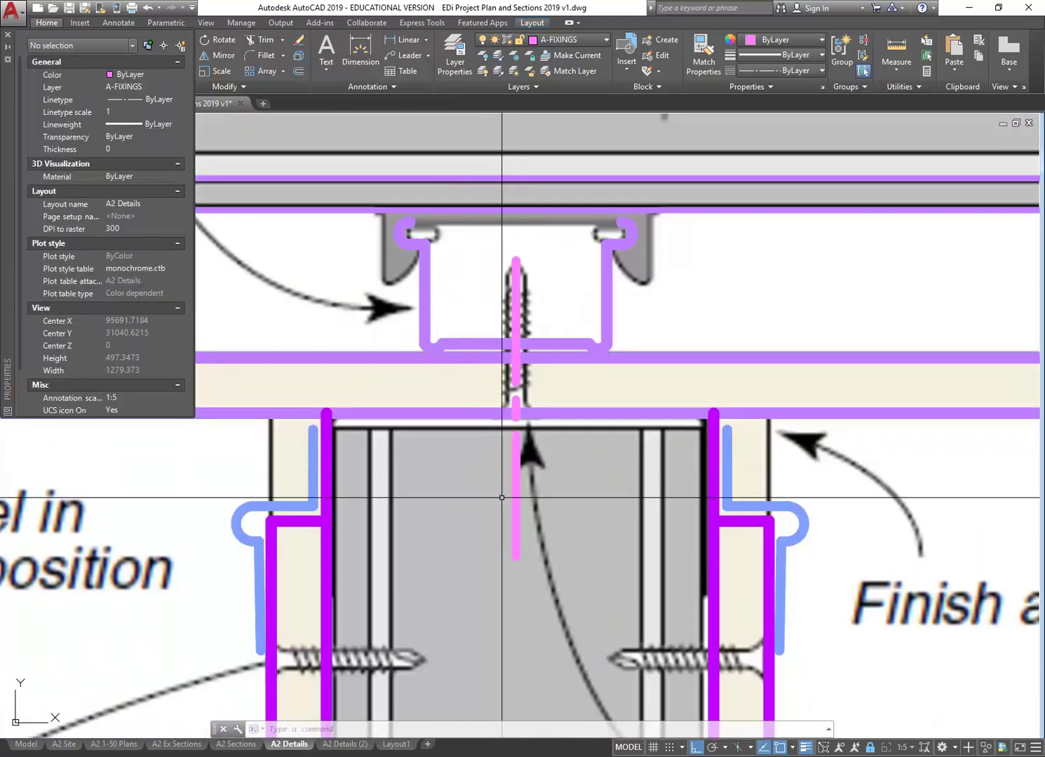
left_click(515, 554)
left_click(516, 559)
left_click(516, 597)
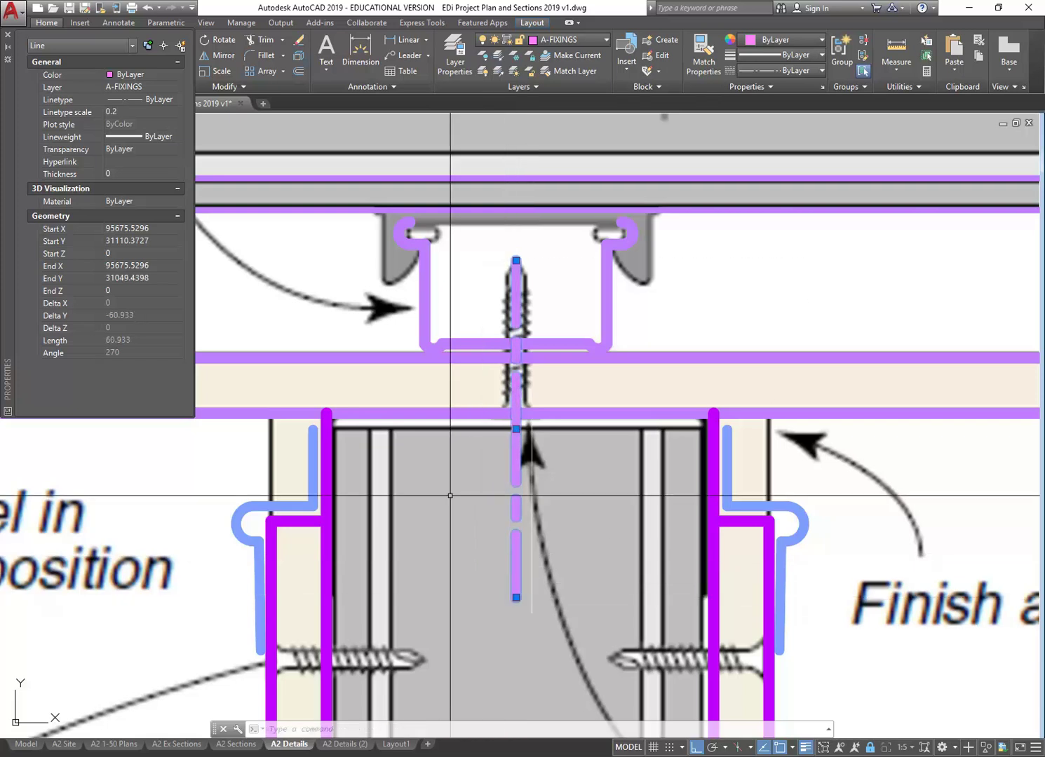
left_click(516, 260)
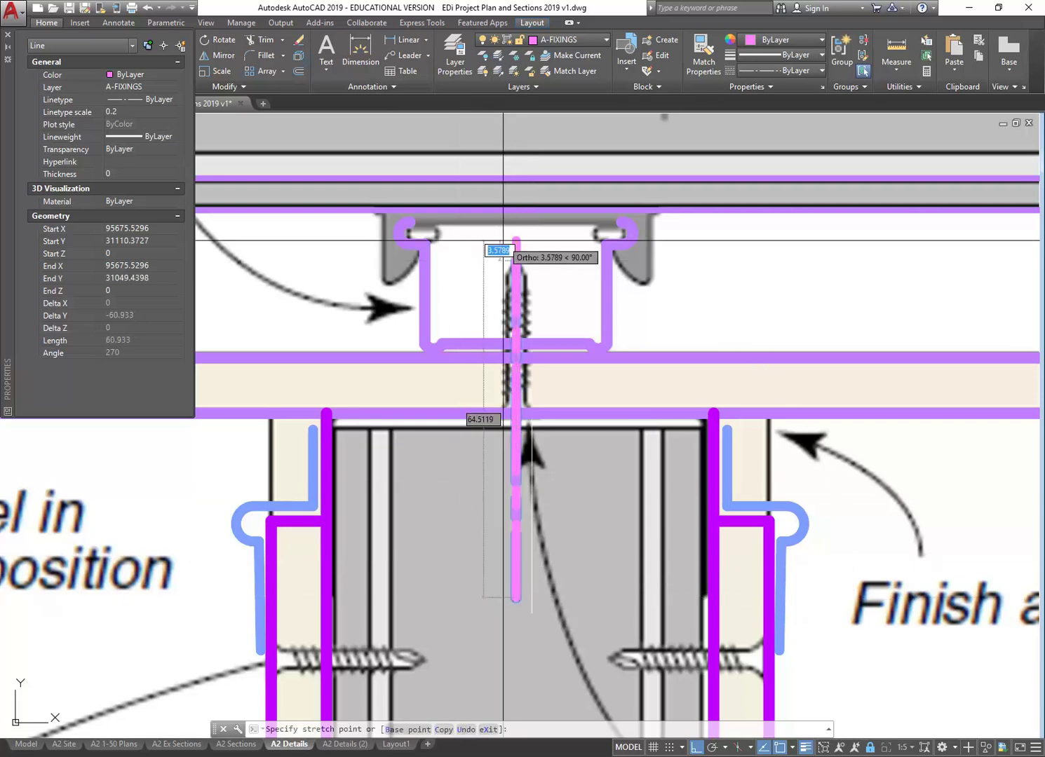